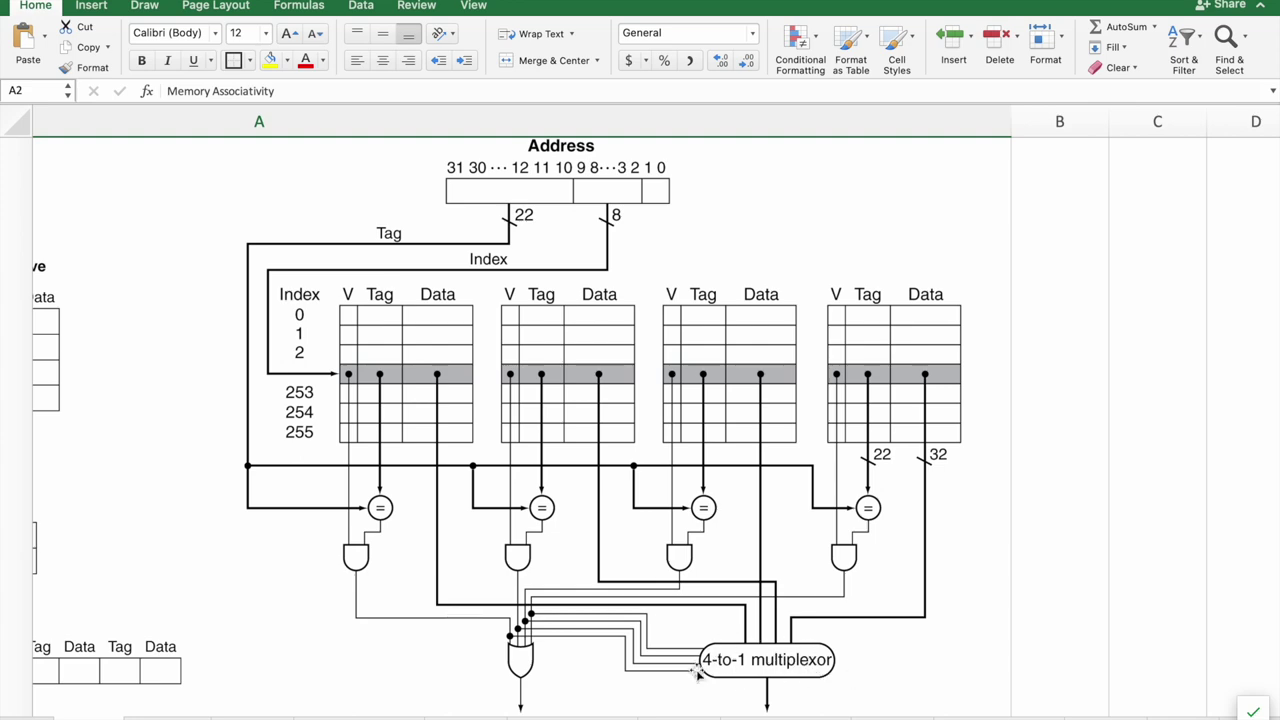
# - Examine the set-associative cache diagram, from the address tag and index fields down to the hit and data outputs
pyautogui.hscroll(-3, 752, 572)
pyautogui.hscroll(-3, 752, 577)
pyautogui.scroll(-2, 752, 575)
pyautogui.hscroll(3, 752, 575)
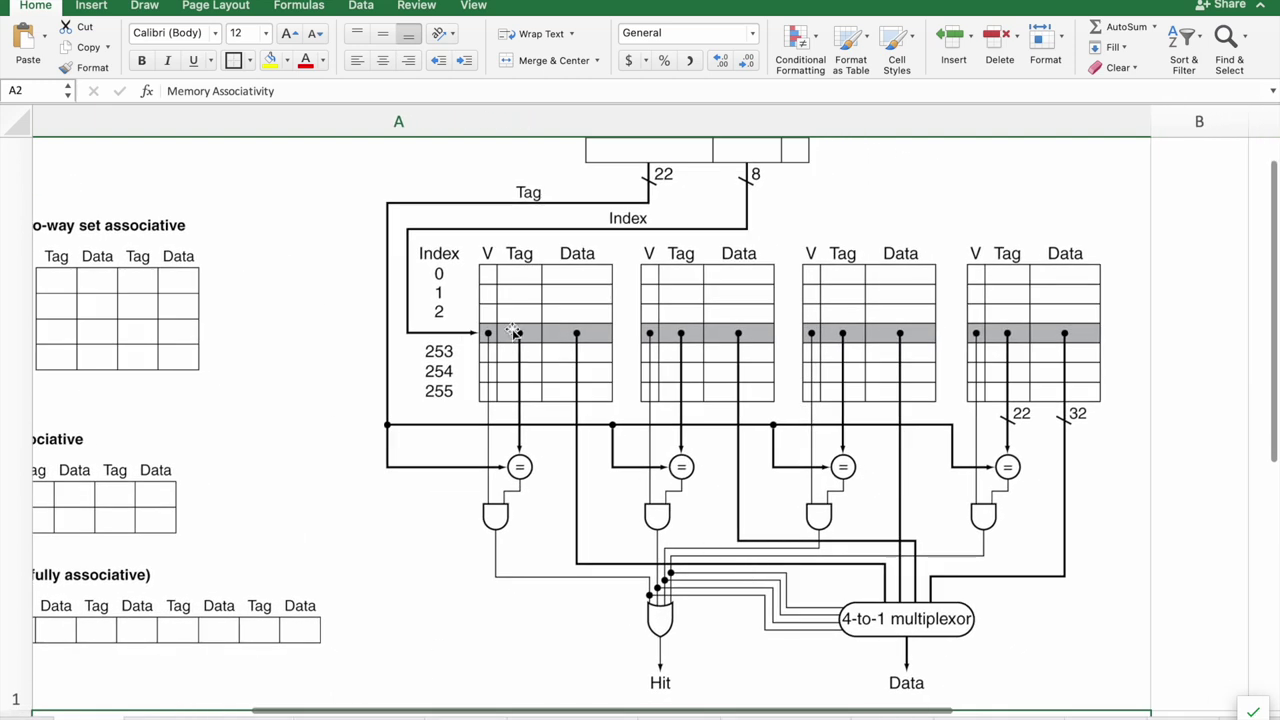
pyautogui.hscroll(-1, 490, 352)
pyautogui.scroll(-3, 490, 352)
pyautogui.hscroll(-1, 357, 591)
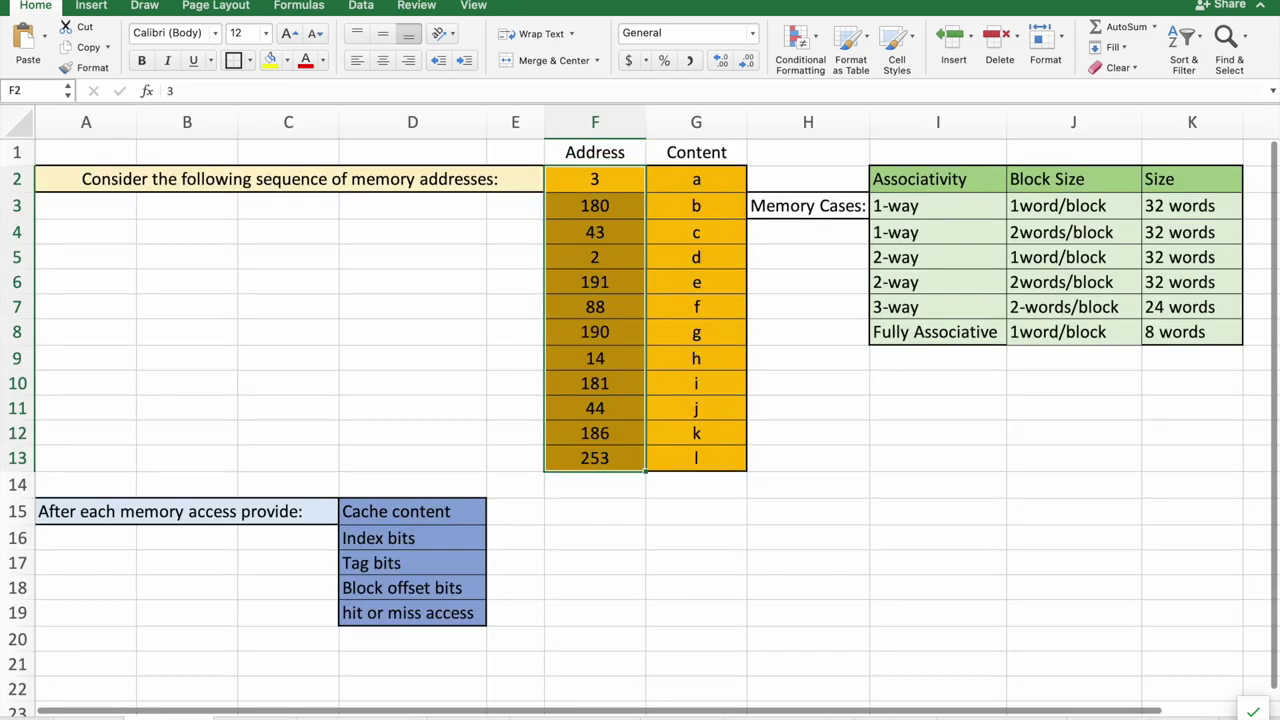
# - Append "(Direct Mapped)" to the 1-way entry in cell I3 of the memory cases table and autofit column I
pyautogui.moveTo(992, 225); pyautogui.dragTo(1044, 208)
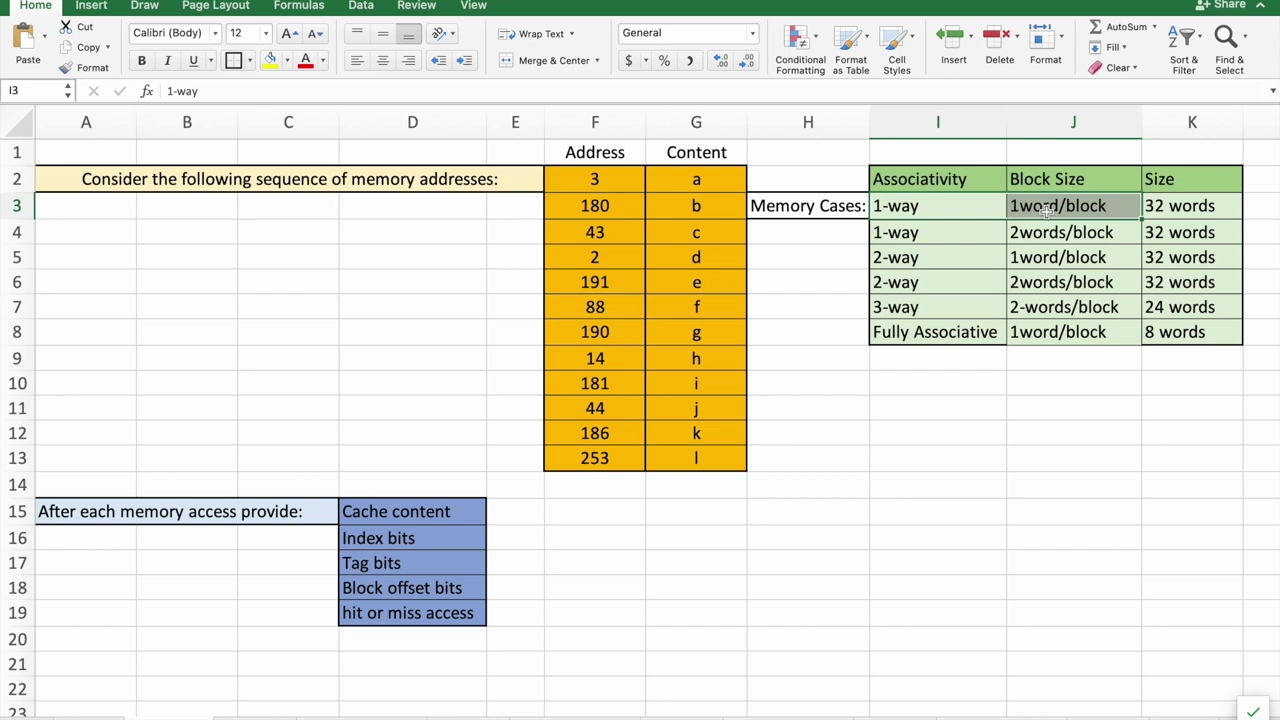
pyautogui.click(1160, 210)
pyautogui.click(905, 208)
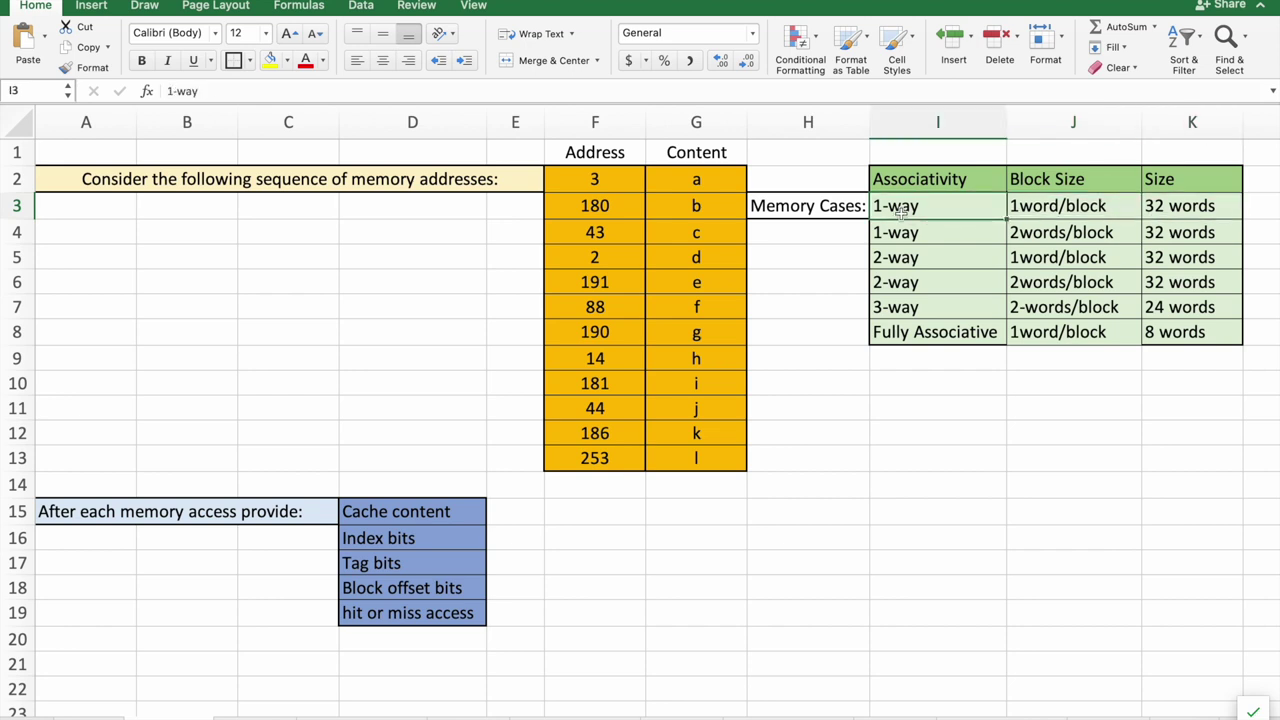
pyautogui.doubleClick(938, 205)
pyautogui.write('(Direct Mapped)')
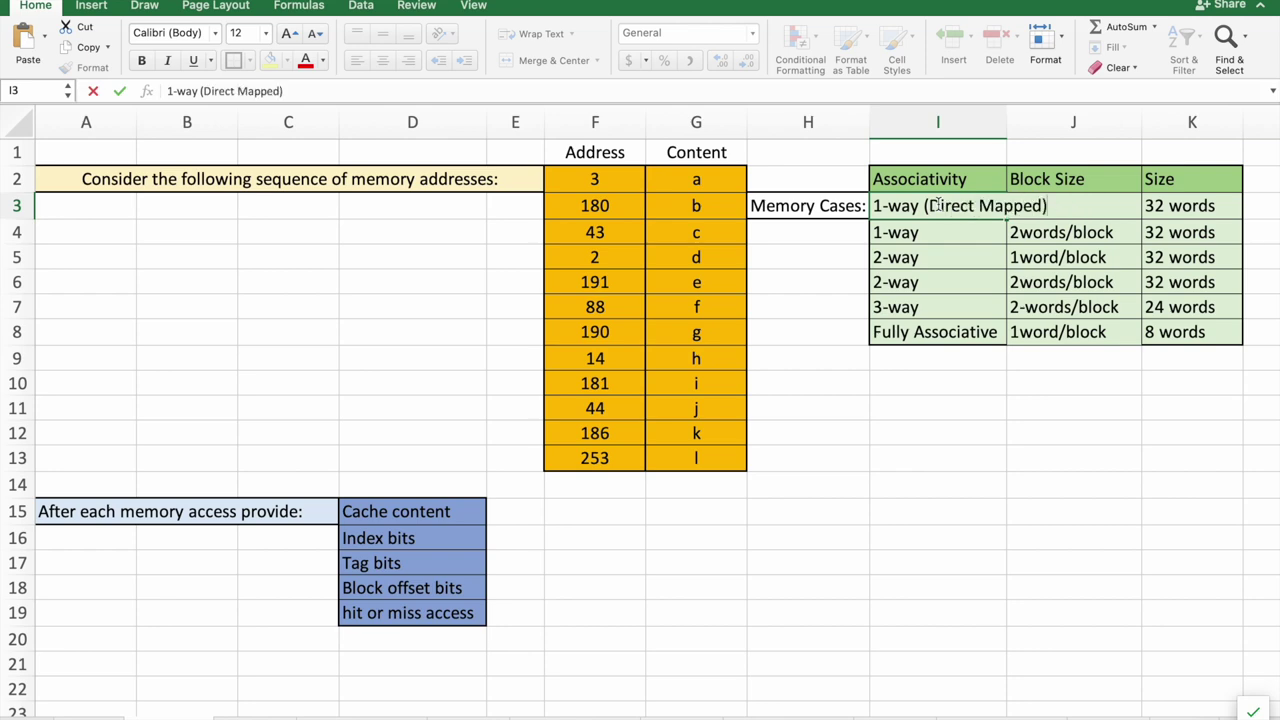
pyautogui.press('Return')
pyautogui.doubleClick(1006, 124)
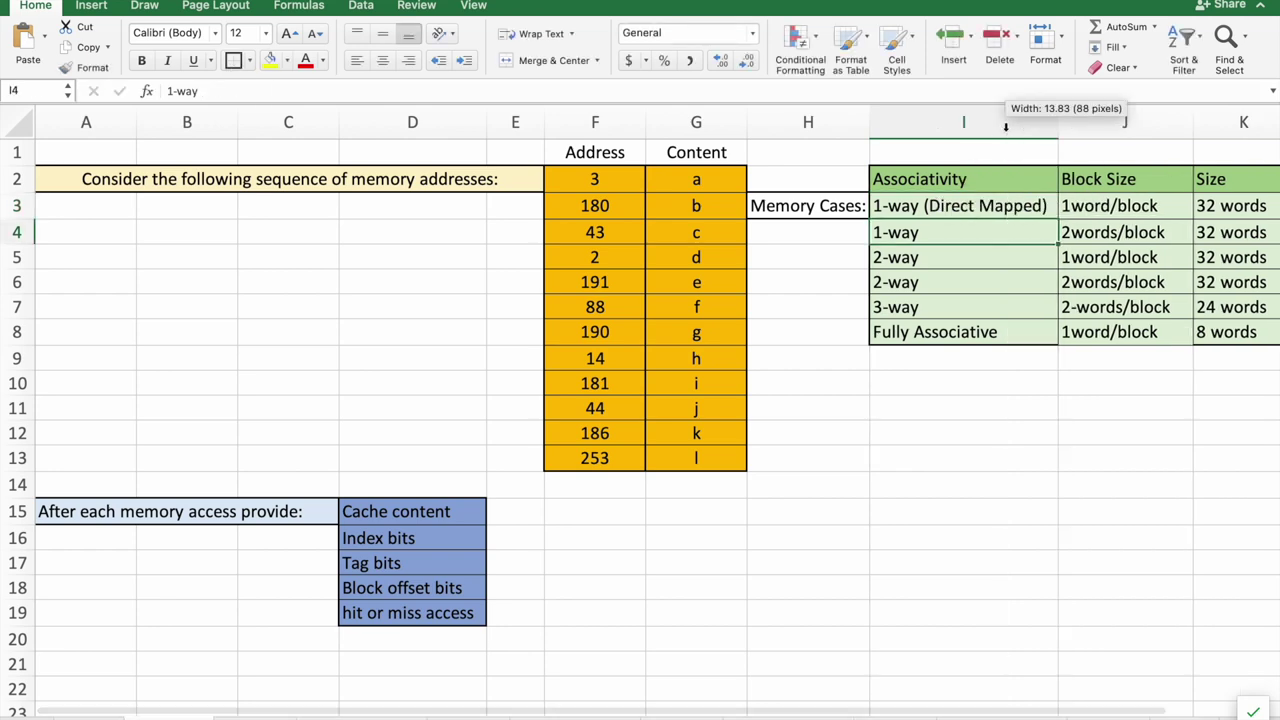
# - Review the associativity, block size and size of each memory case, from direct mapped to fully associative
pyautogui.hscroll(5, 1148, 292)
pyautogui.click(931, 197)
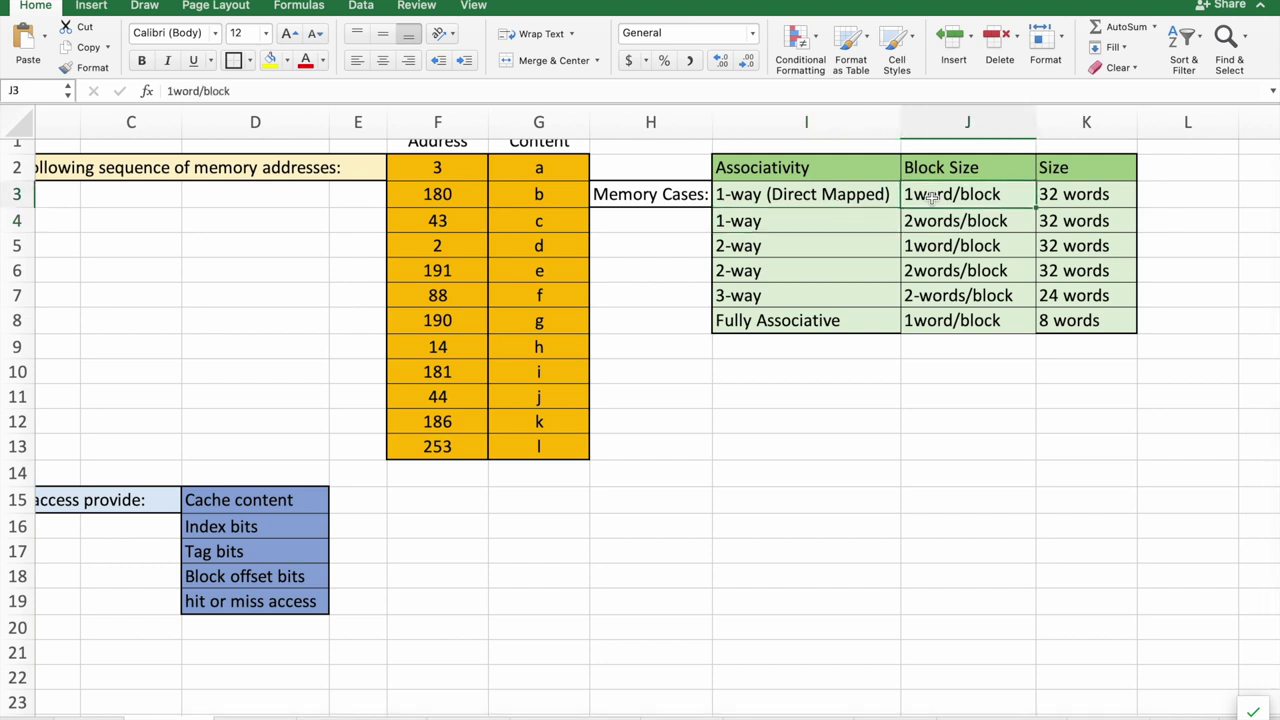
pyautogui.click(1066, 198)
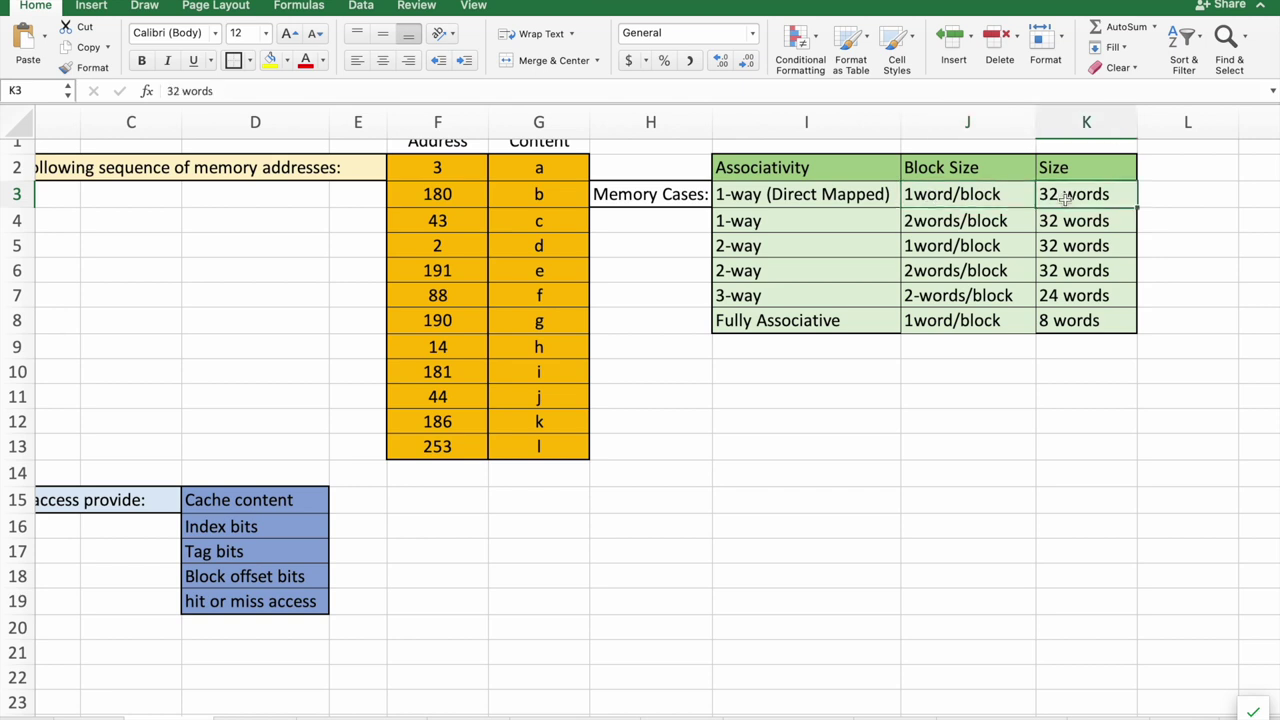
pyautogui.click(816, 214)
pyautogui.click(916, 220)
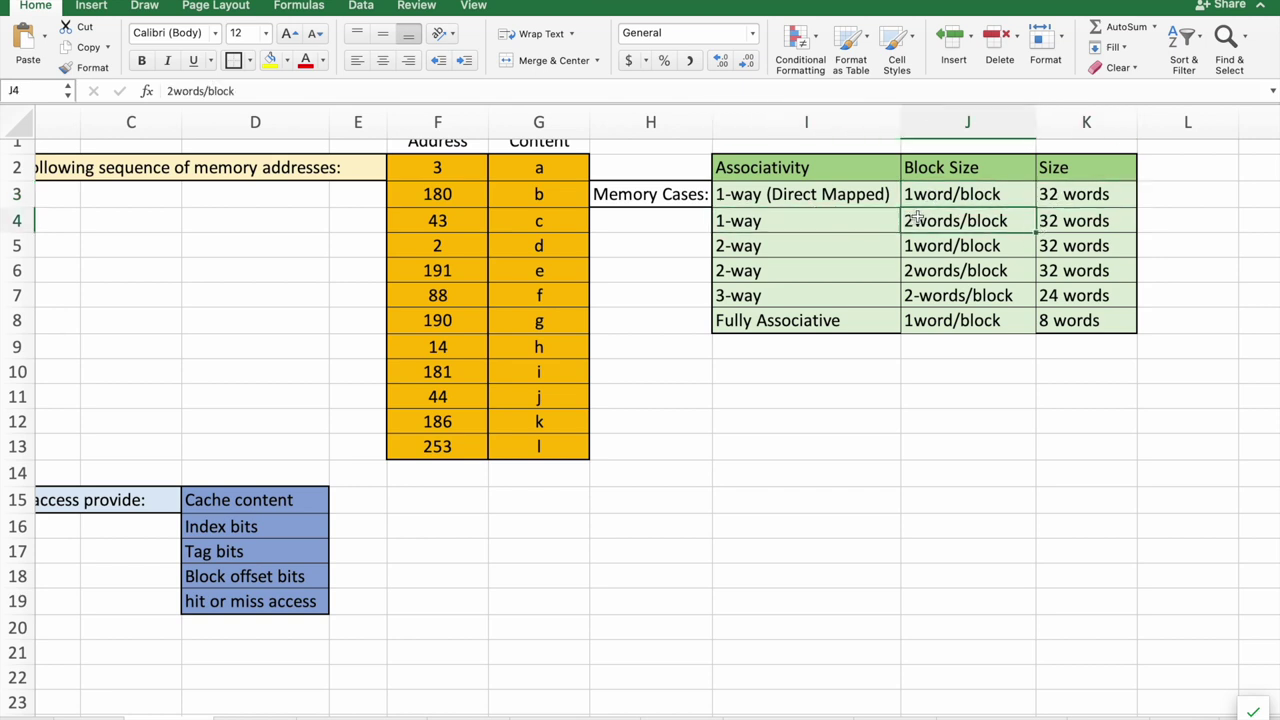
pyautogui.click(772, 246)
pyautogui.click(936, 242)
pyautogui.click(772, 271)
pyautogui.click(937, 281)
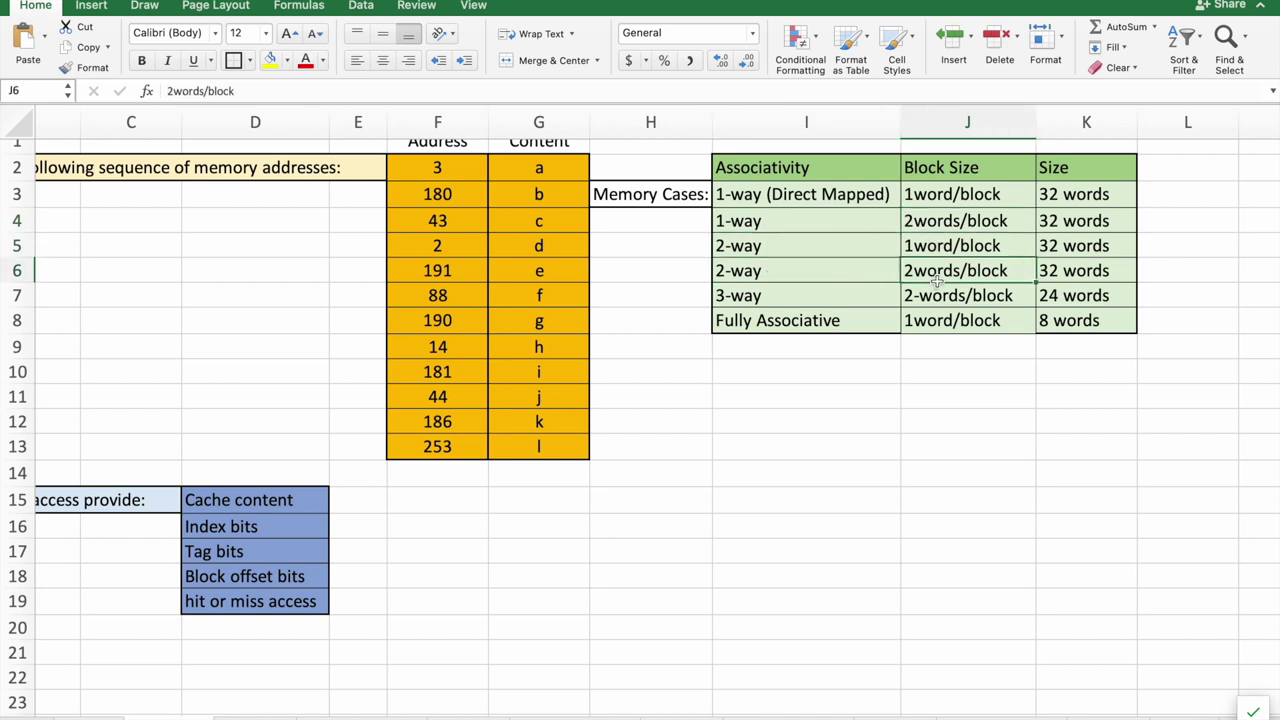
pyautogui.moveTo(1083, 272); pyautogui.dragTo(1088, 204)
pyautogui.click(730, 295)
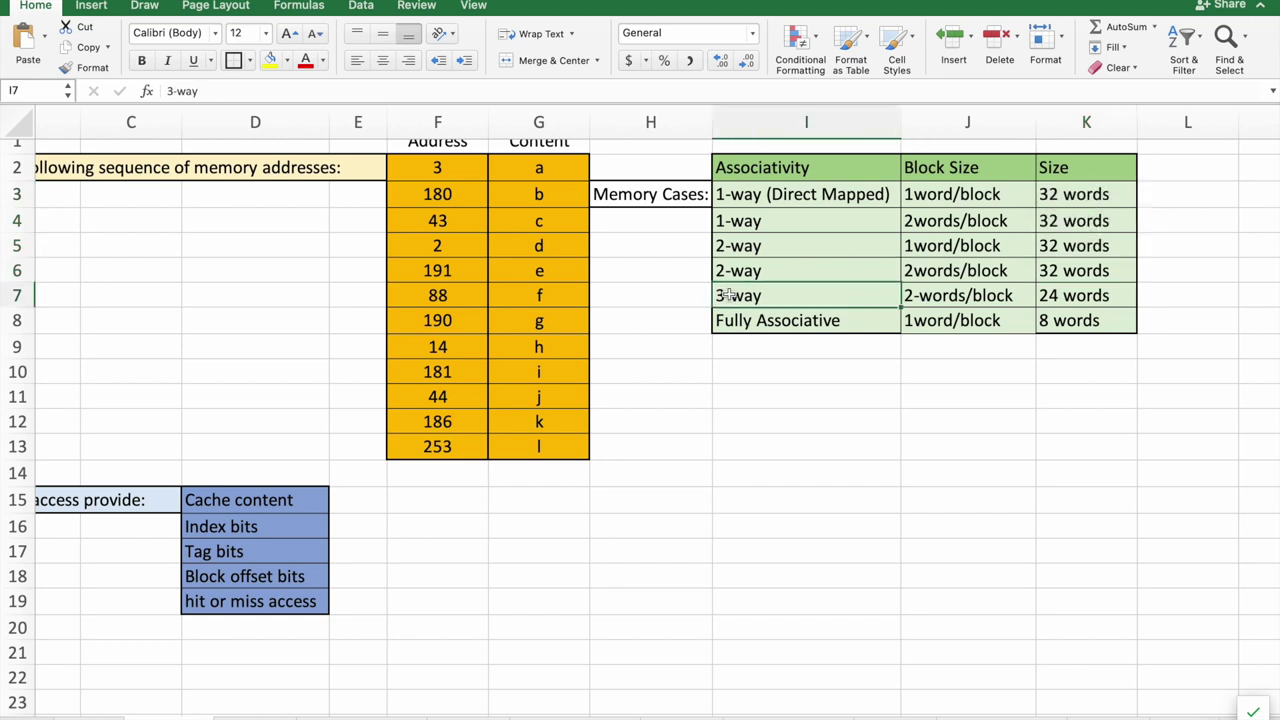
pyautogui.click(928, 296)
pyautogui.click(1074, 302)
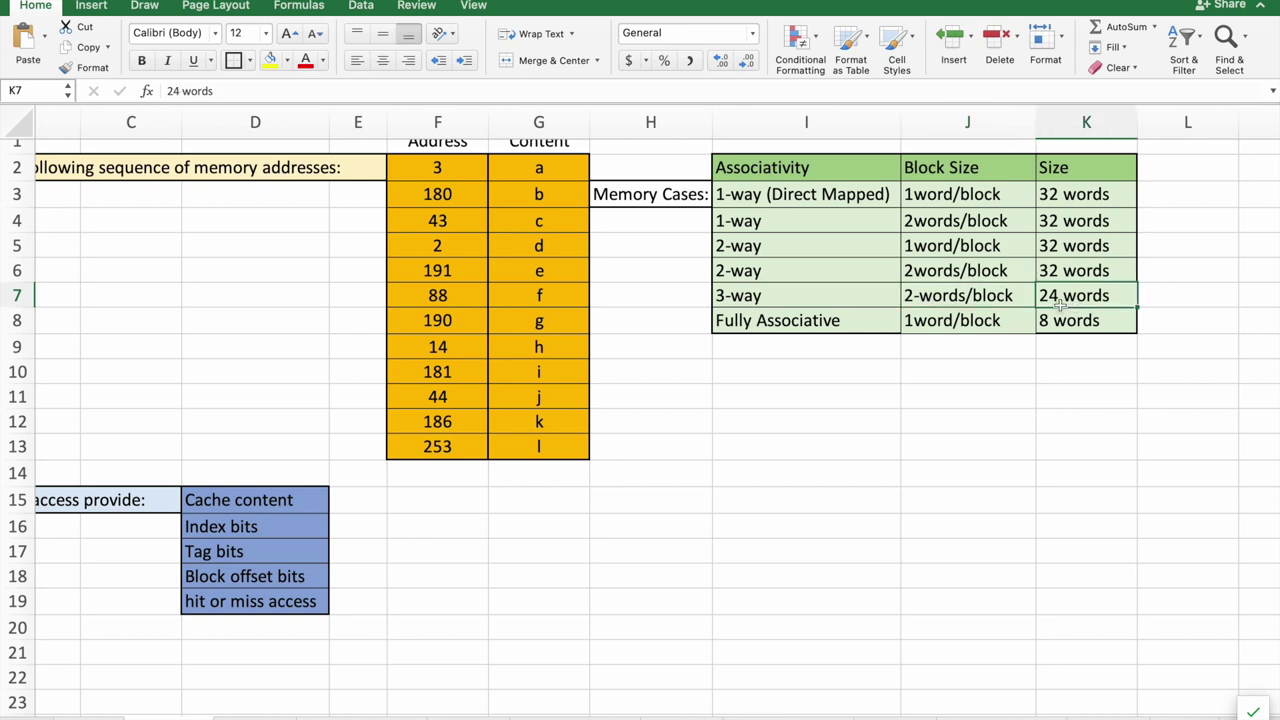
pyautogui.click(775, 318)
pyautogui.click(940, 318)
pyautogui.click(1080, 320)
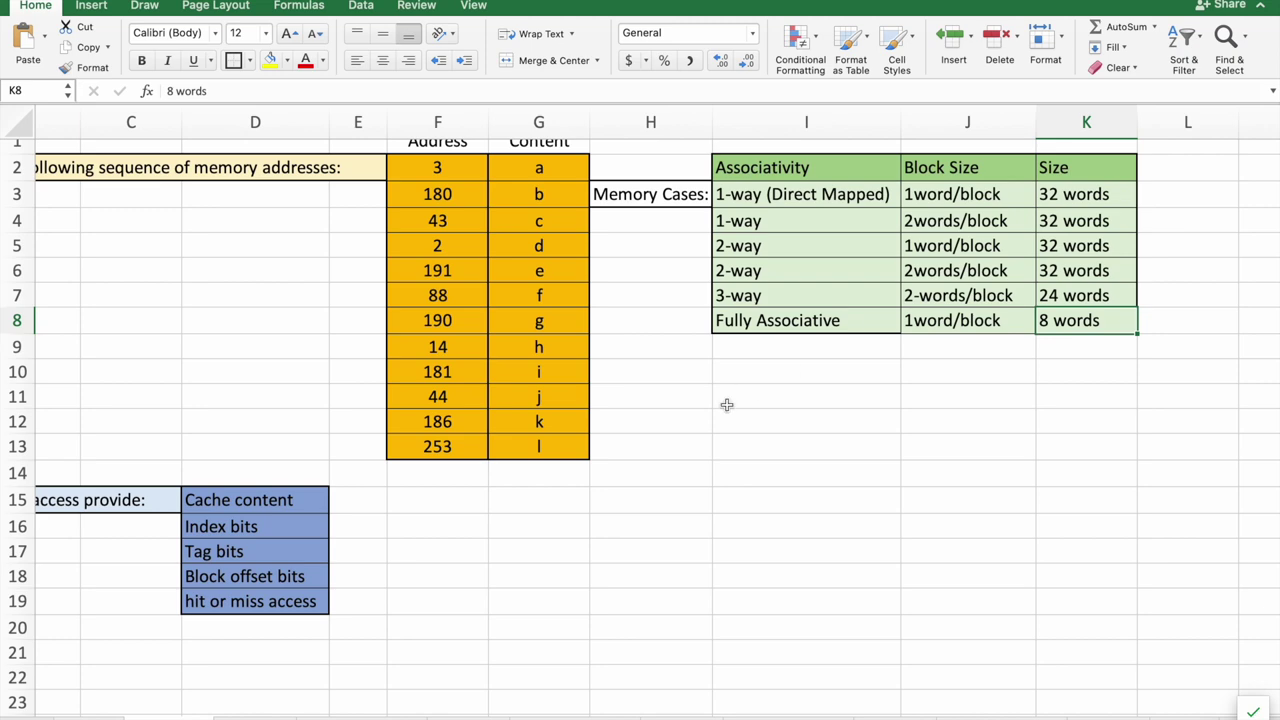
# - On the 1-way, 1word/block worksheet, fill N/A down the Block Offset column from I6 through I18
pyautogui.click(400, 712)
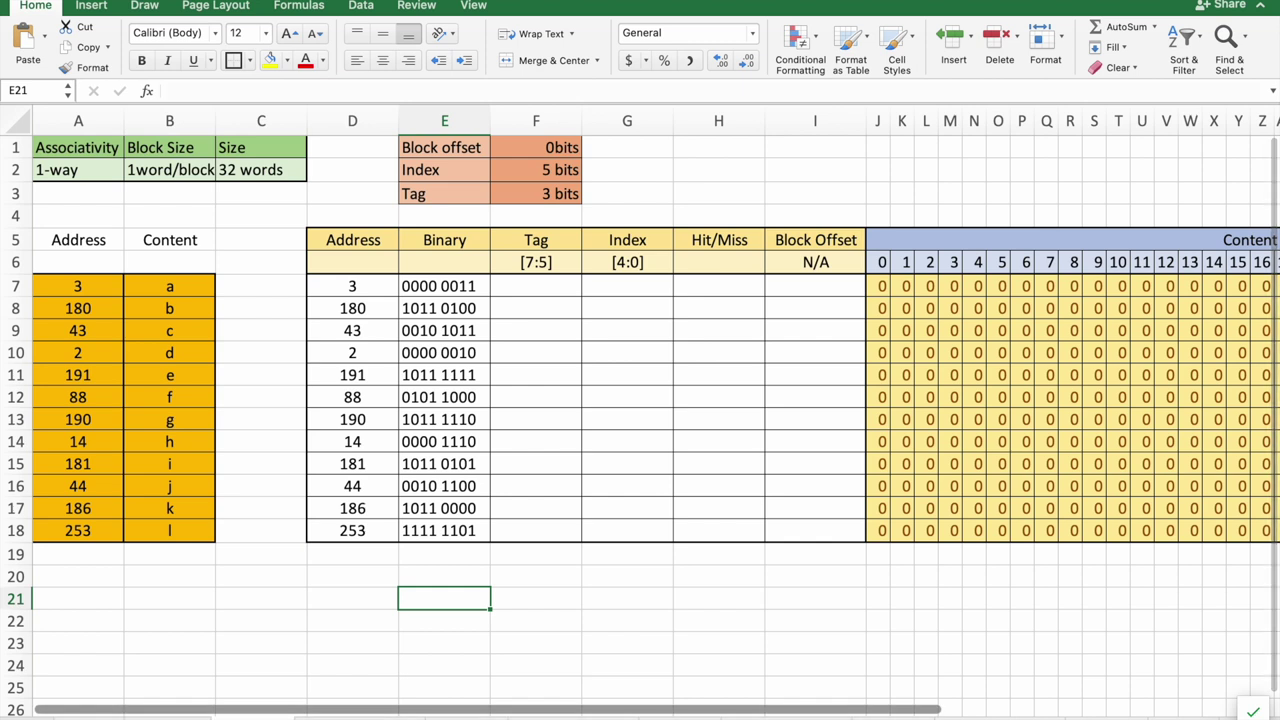
pyautogui.moveTo(60, 157); pyautogui.dragTo(235, 176)
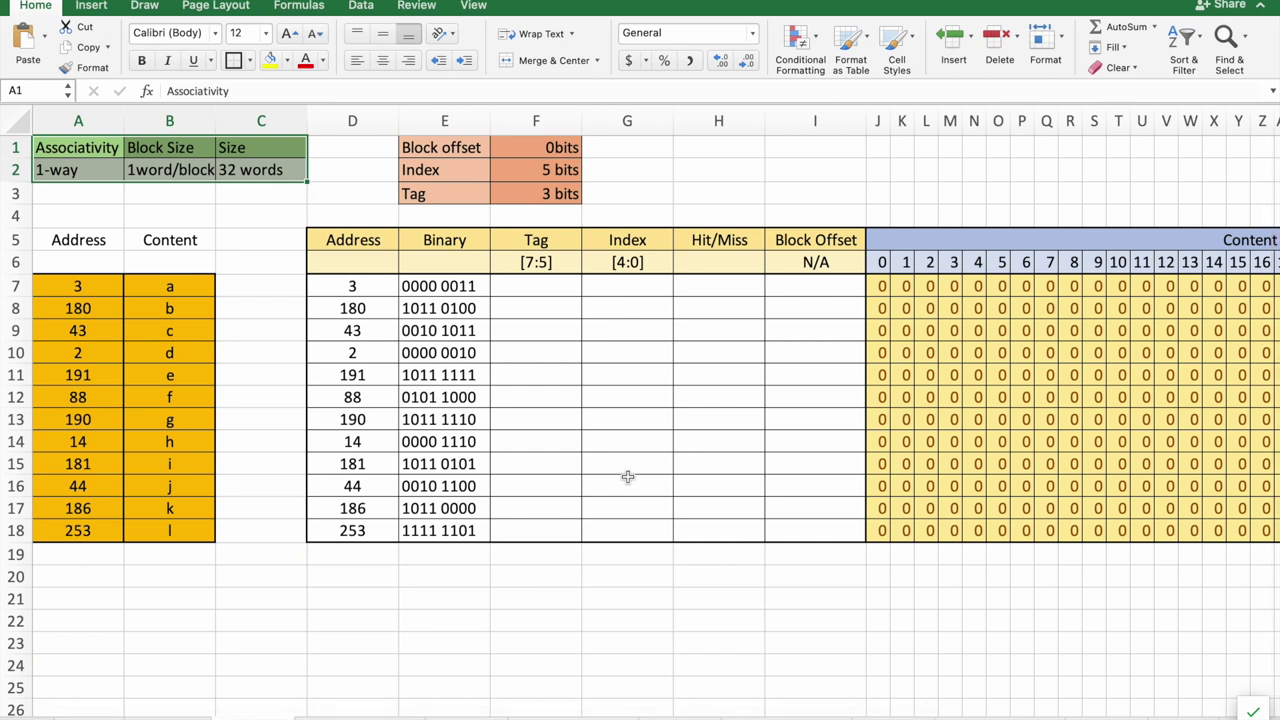
pyautogui.click(282, 236)
pyautogui.click(148, 170)
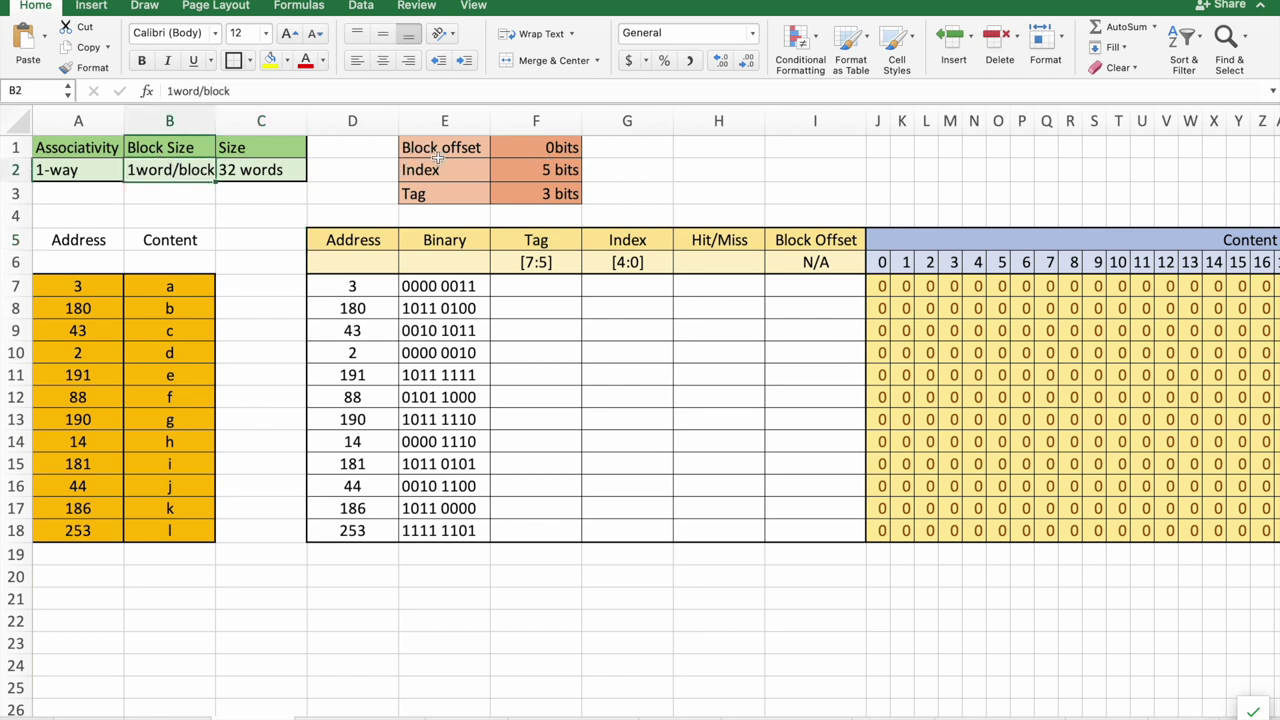
pyautogui.moveTo(551, 147); pyautogui.dragTo(437, 147)
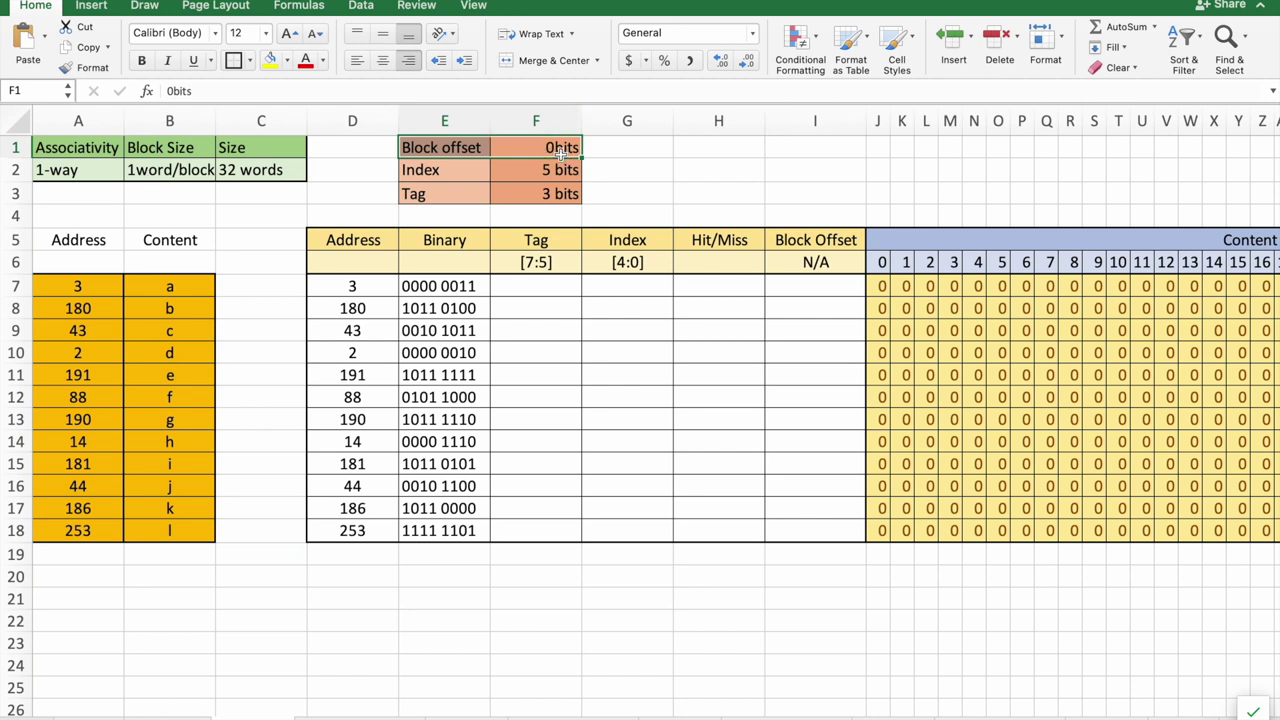
pyautogui.click(814, 265)
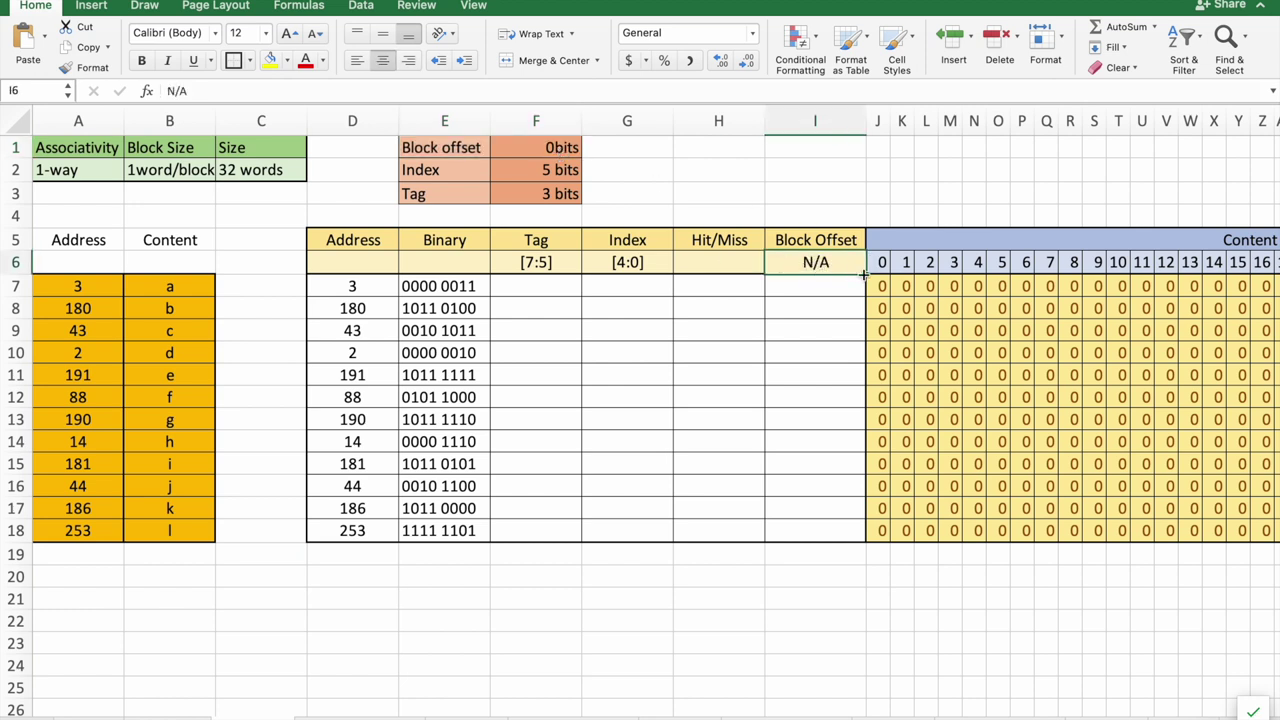
pyautogui.moveTo(865, 272)
pyautogui.mouseDown()
pyautogui.moveTo(871, 420)
pyautogui.moveTo(846, 538)
pyautogui.mouseUp()
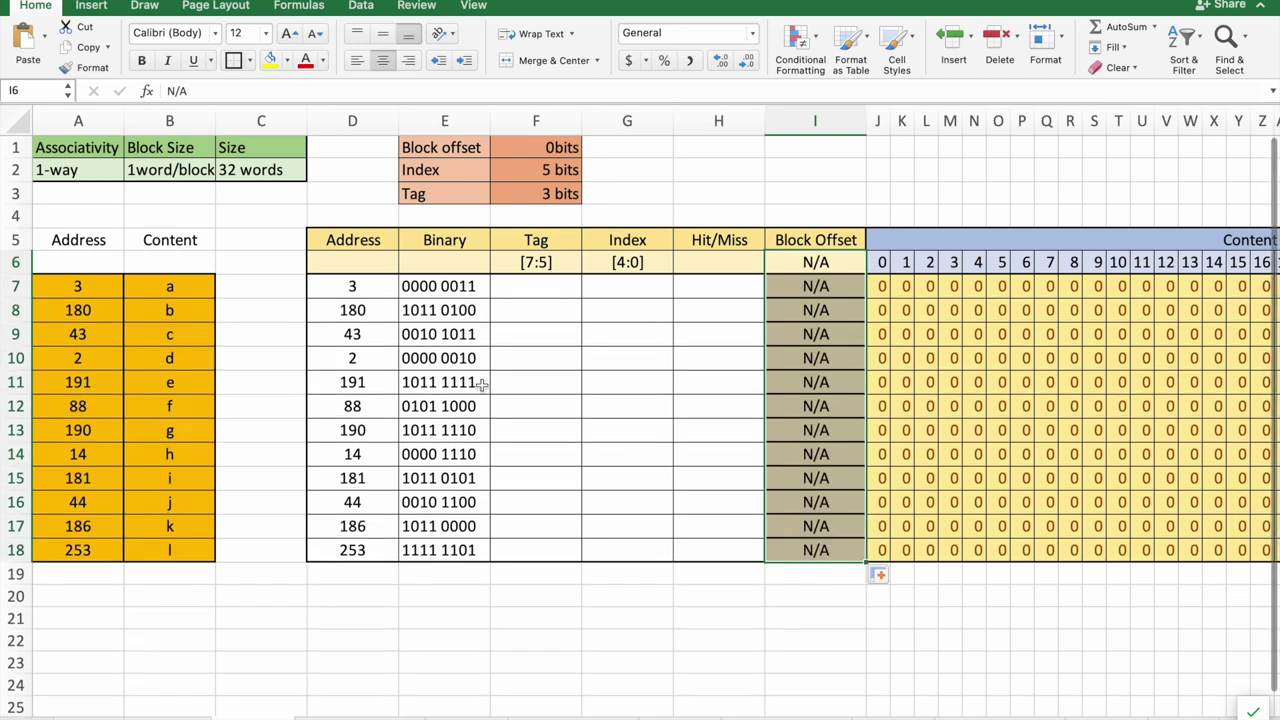
# - Examine the cache's associativity, block size and total size in A2:C2 to work out the number of index bits
pyautogui.click(481, 384)
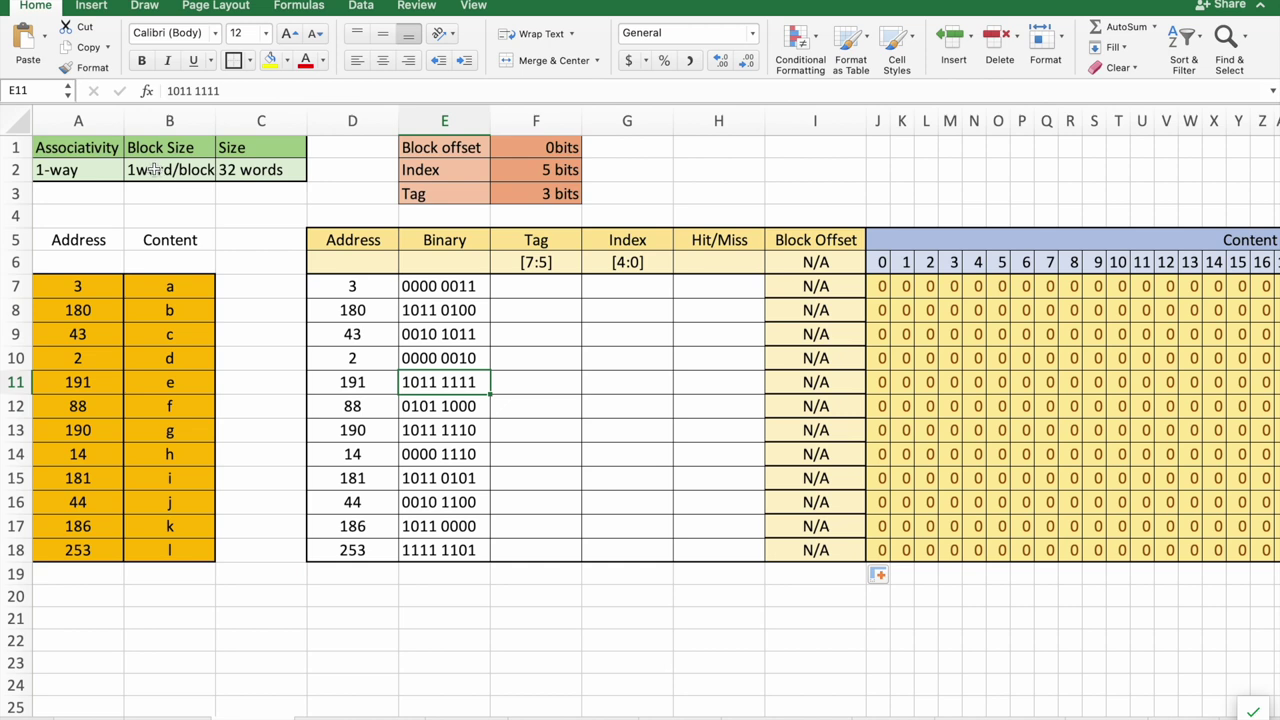
pyautogui.click(256, 171)
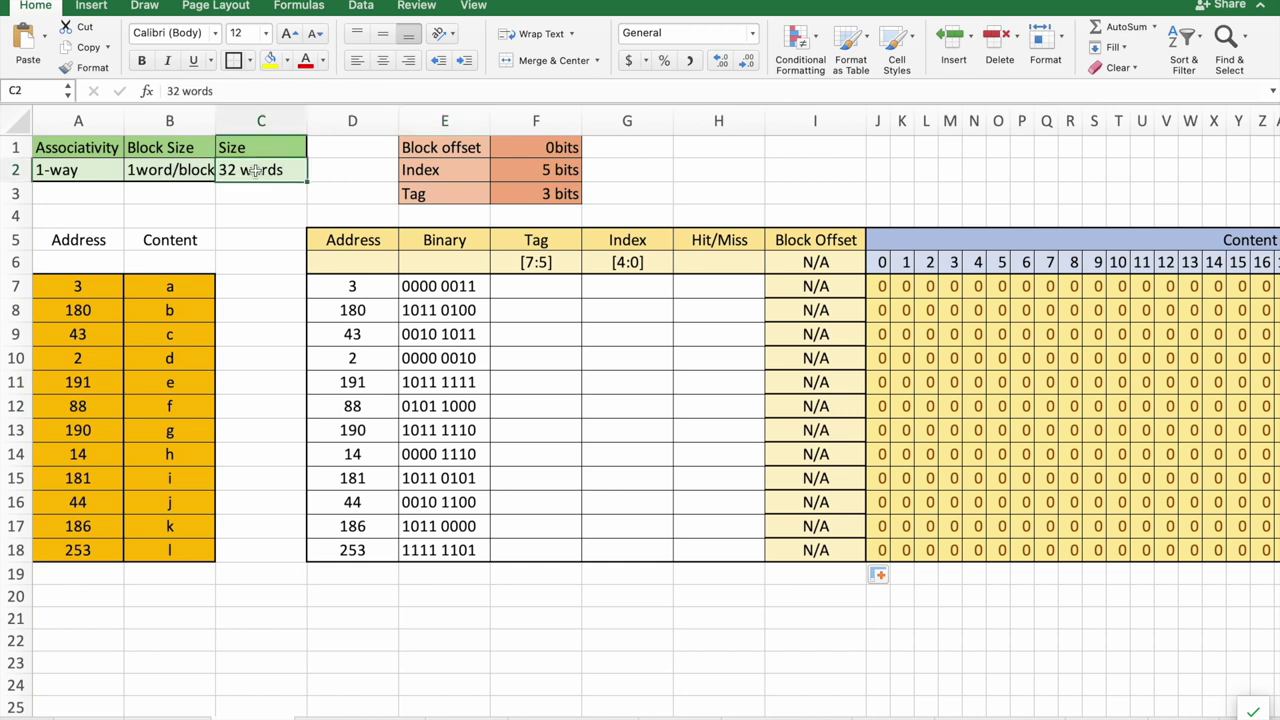
pyautogui.click(42, 171)
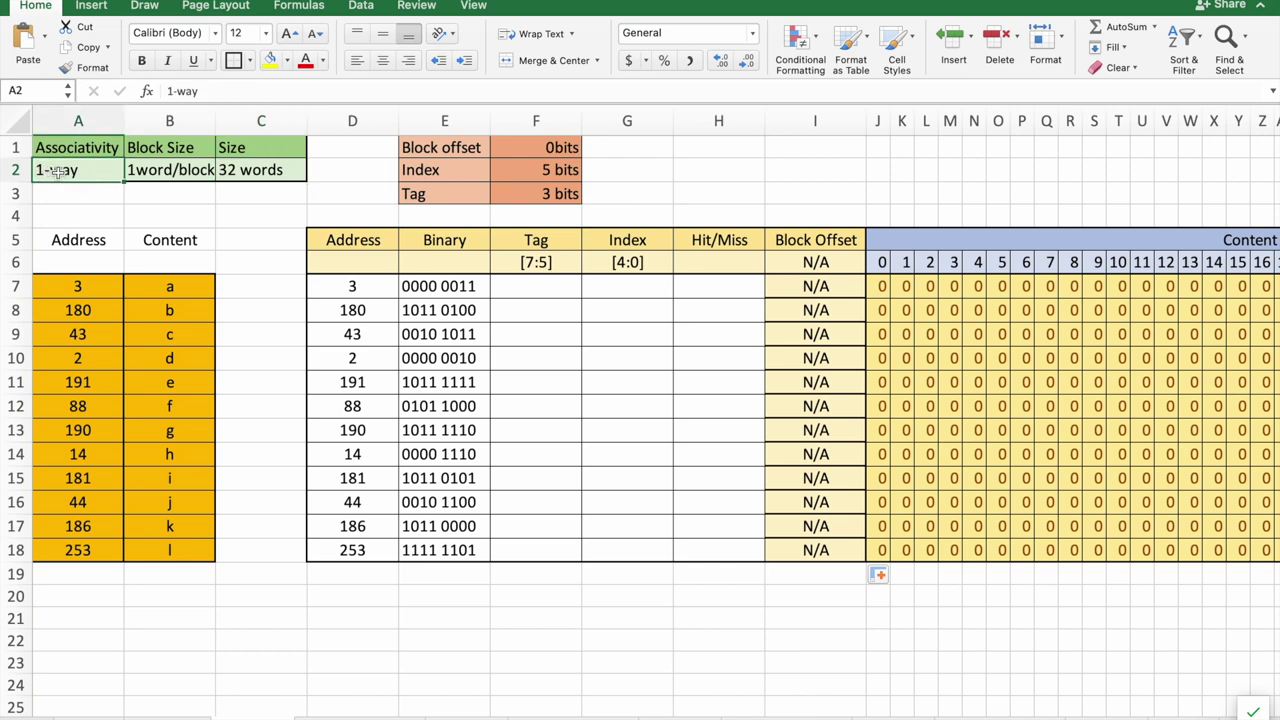
pyautogui.click(135, 167)
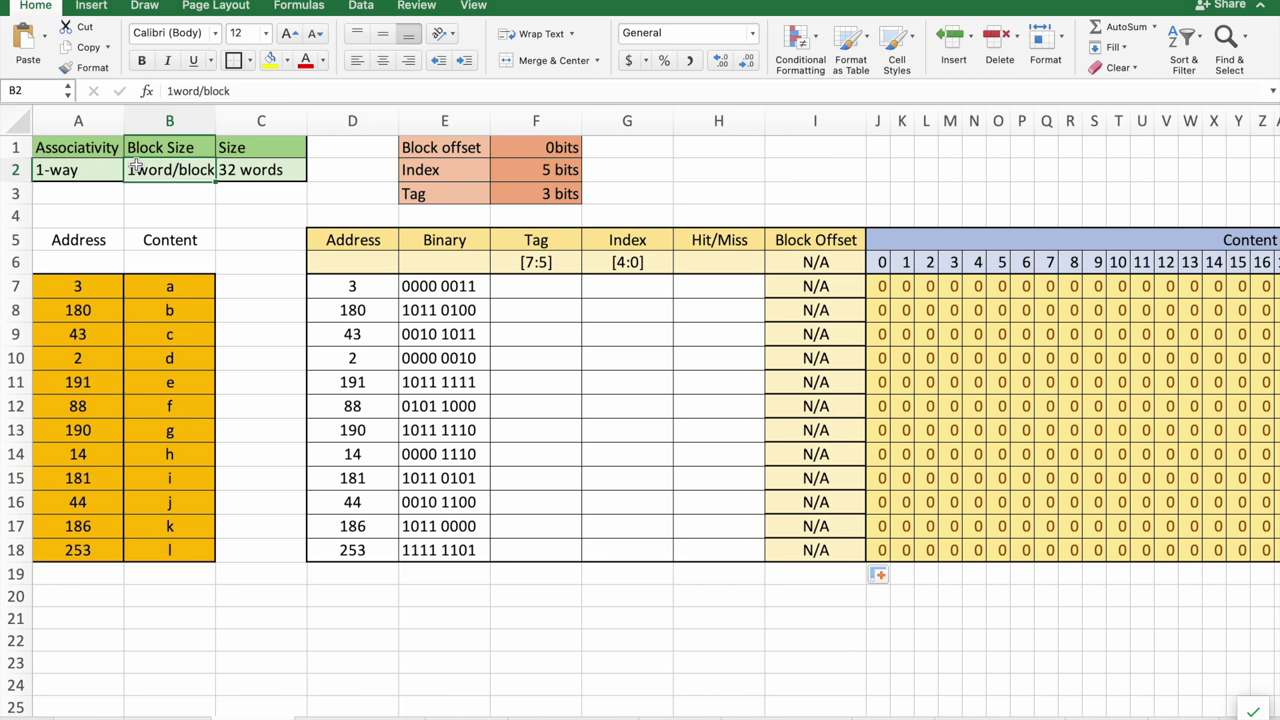
pyautogui.click(244, 174)
pyautogui.click(154, 177)
pyautogui.click(72, 174)
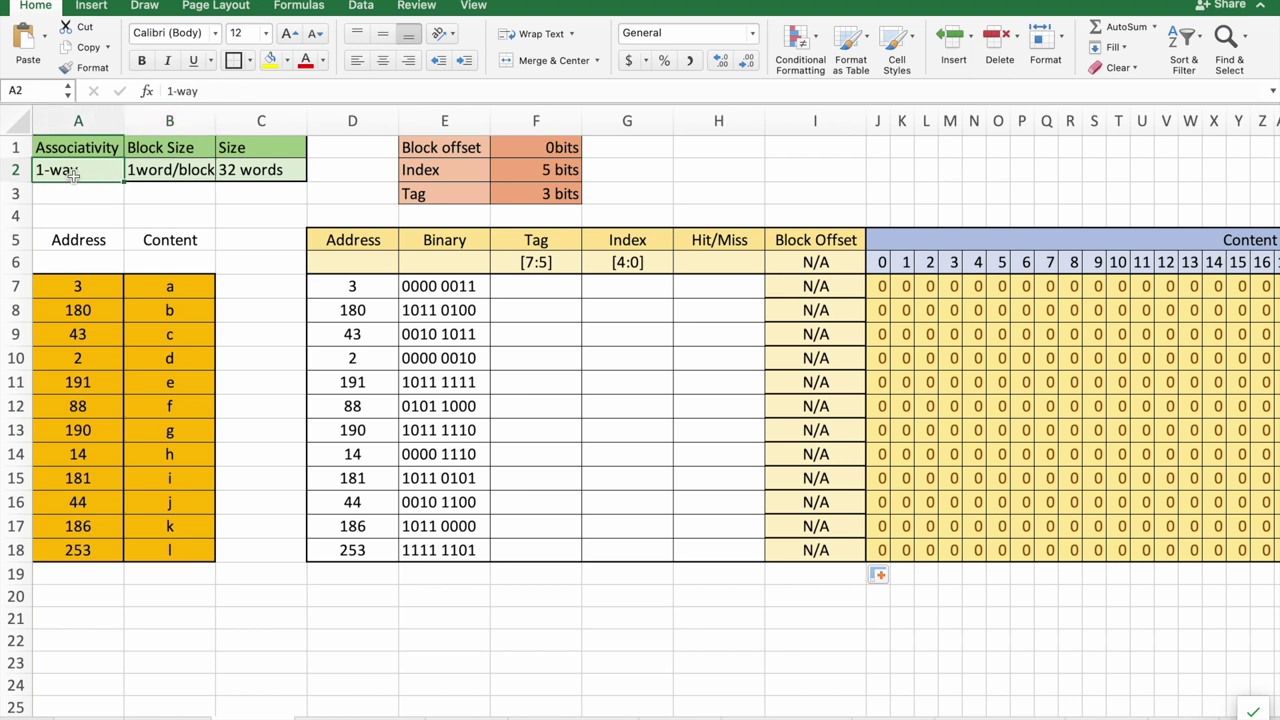
pyautogui.click(250, 170)
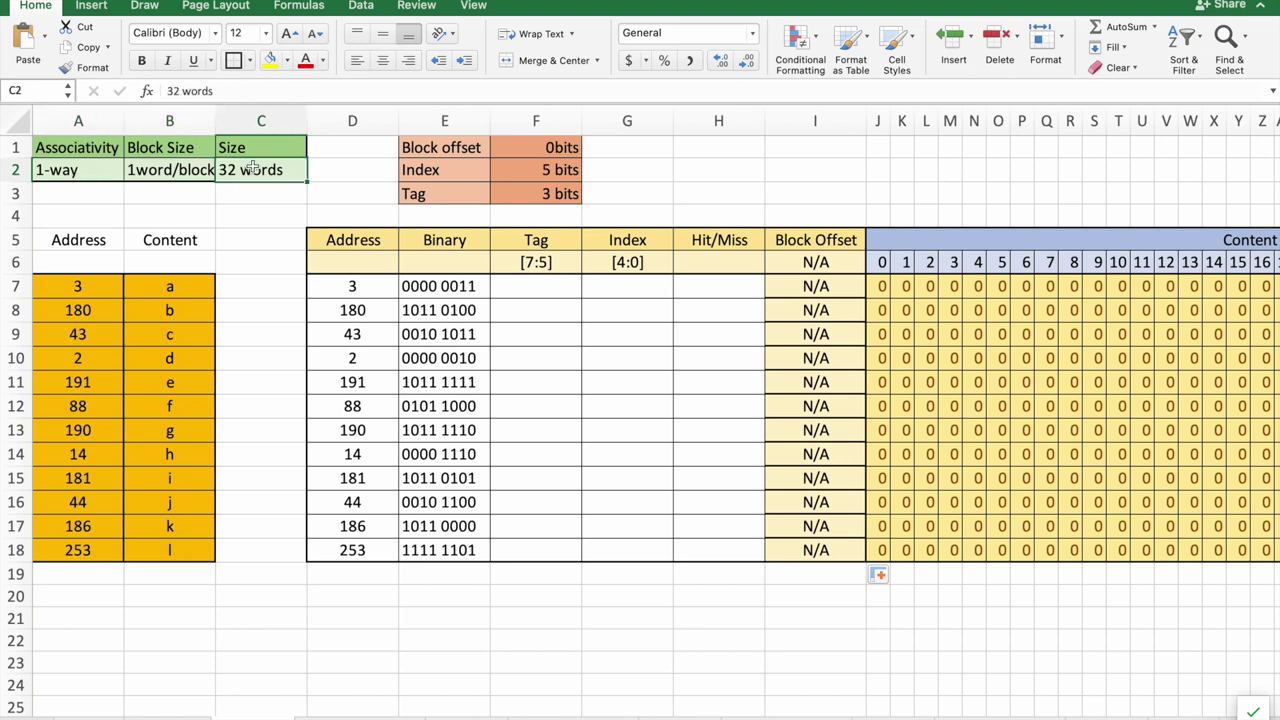
# - Examine the index, tag and block offset bit counts in F1:F3 against the binary addresses in E7:E18
pyautogui.click(538, 169)
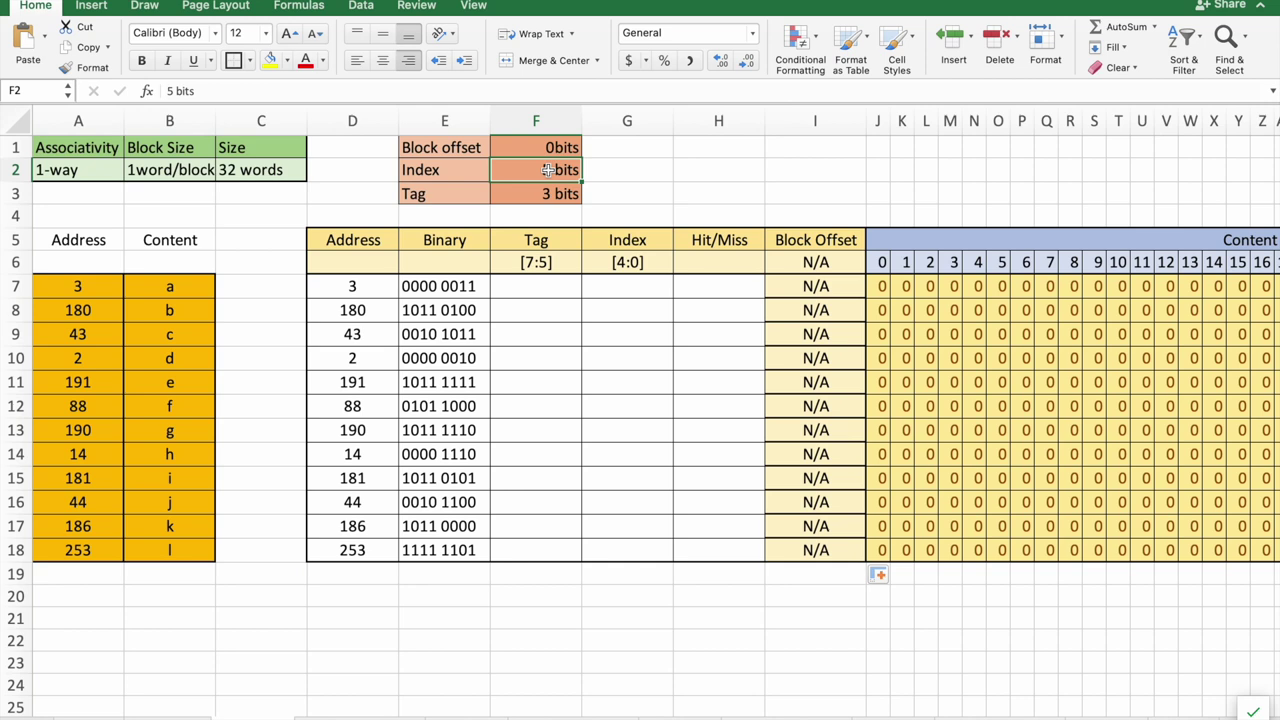
pyautogui.click(541, 191)
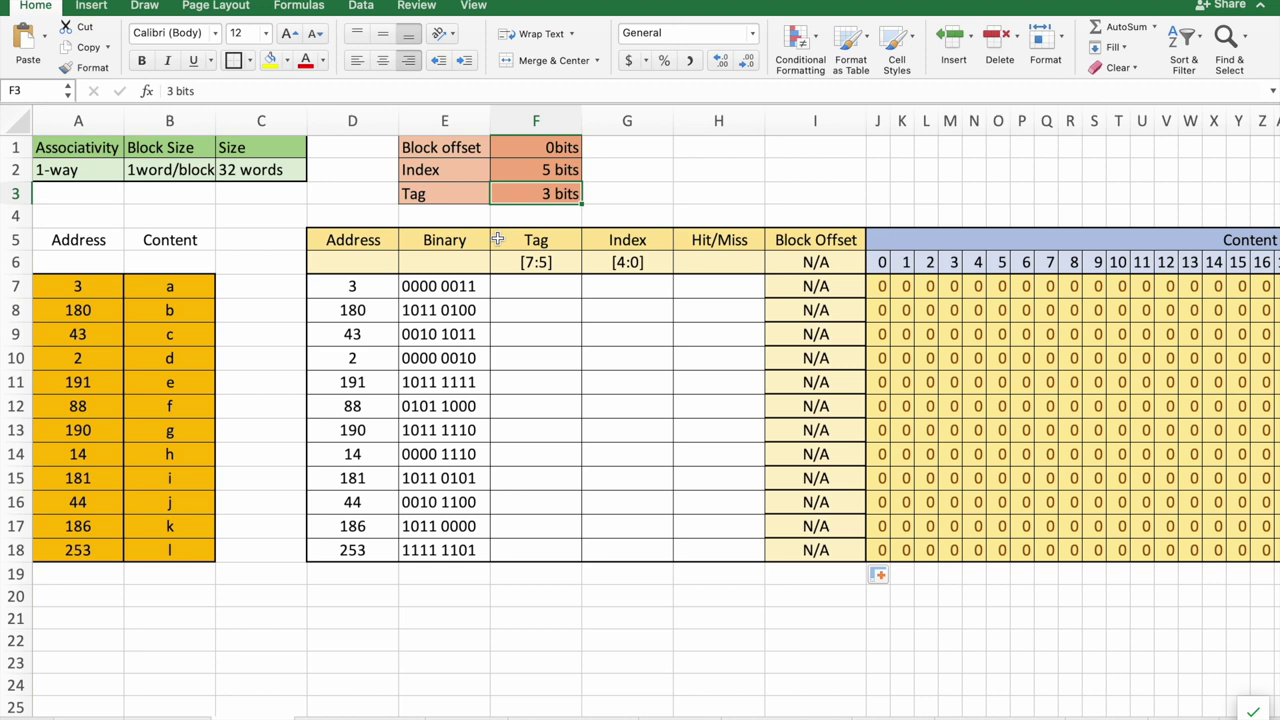
pyautogui.click(545, 172)
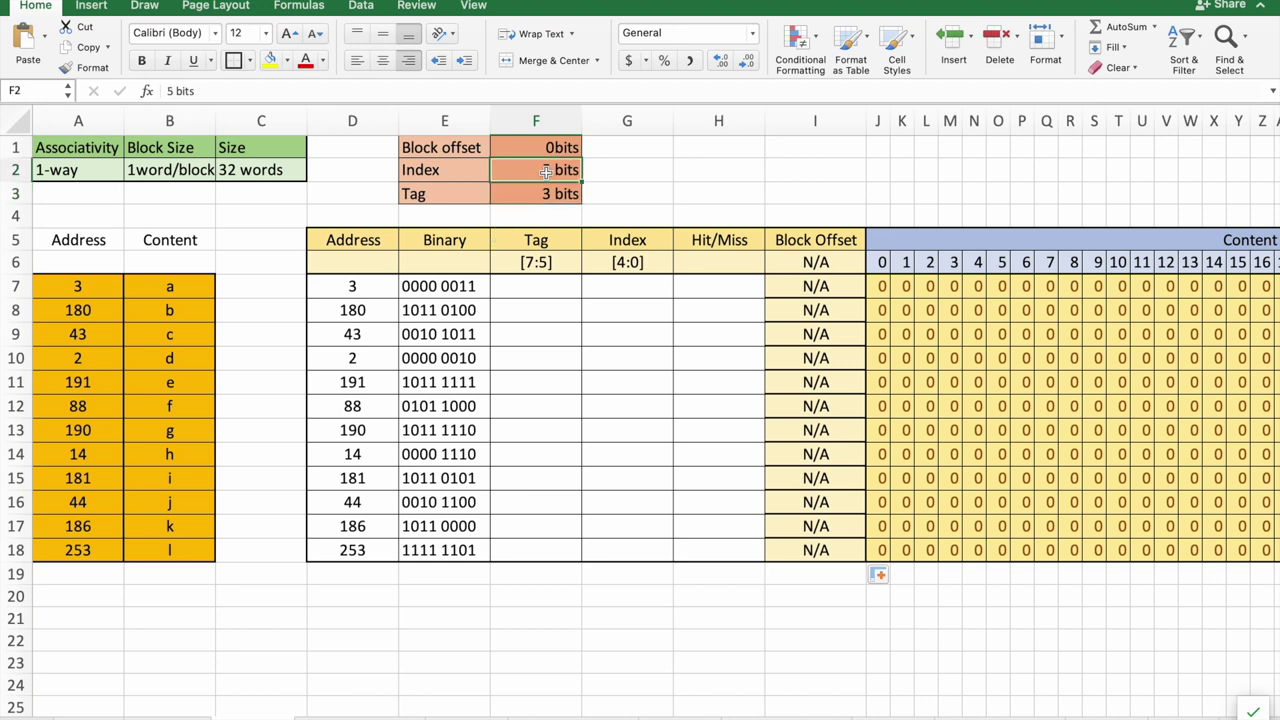
pyautogui.click(528, 198)
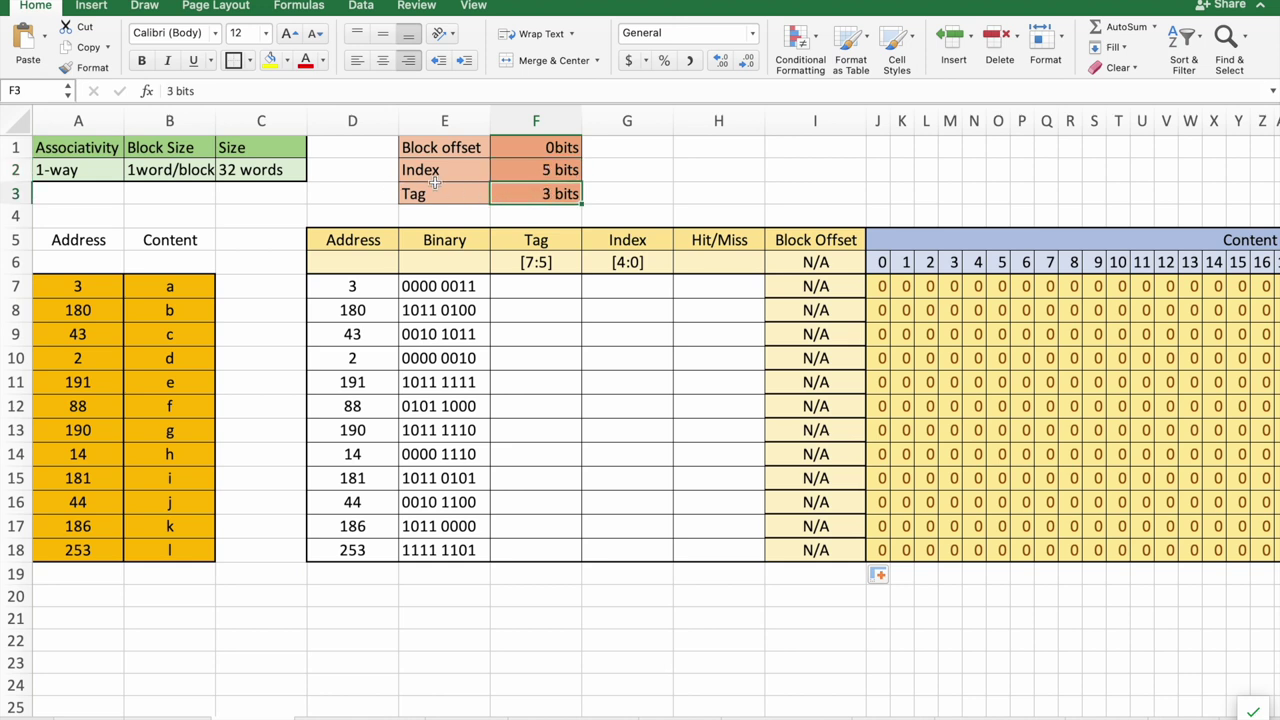
pyautogui.click(430, 283)
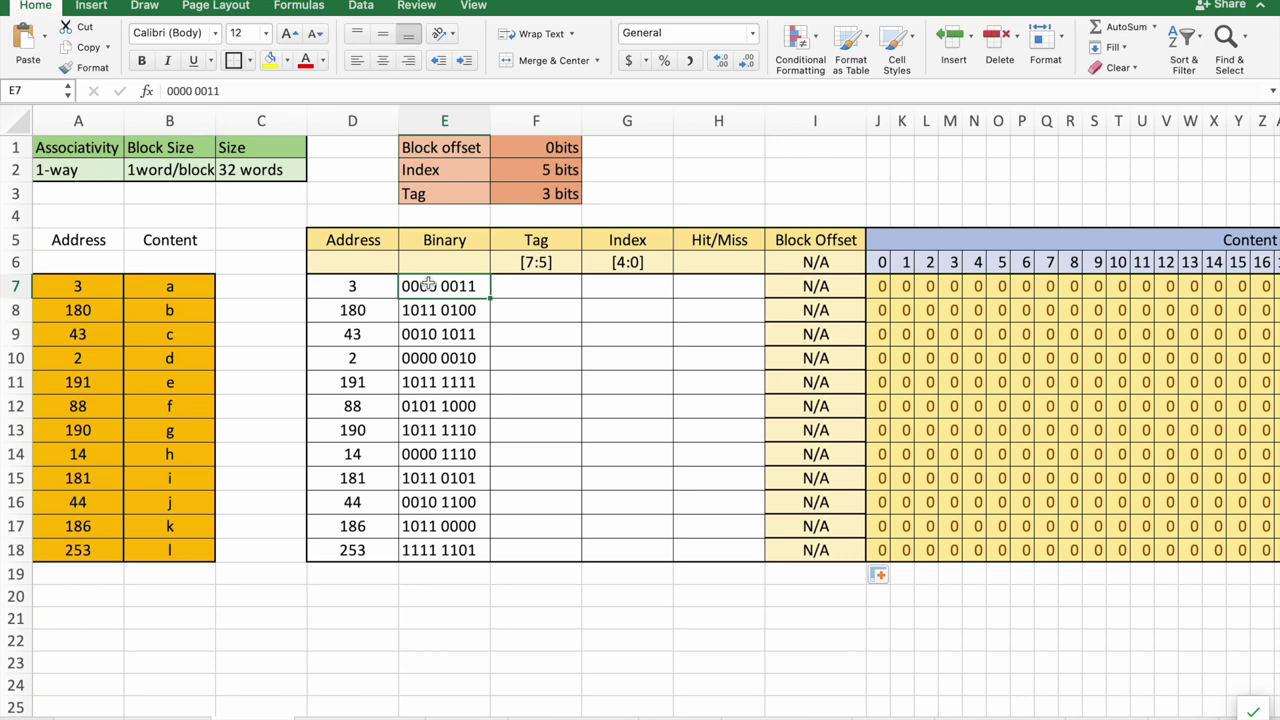
pyautogui.moveTo(430, 553); pyautogui.dragTo(440, 283)
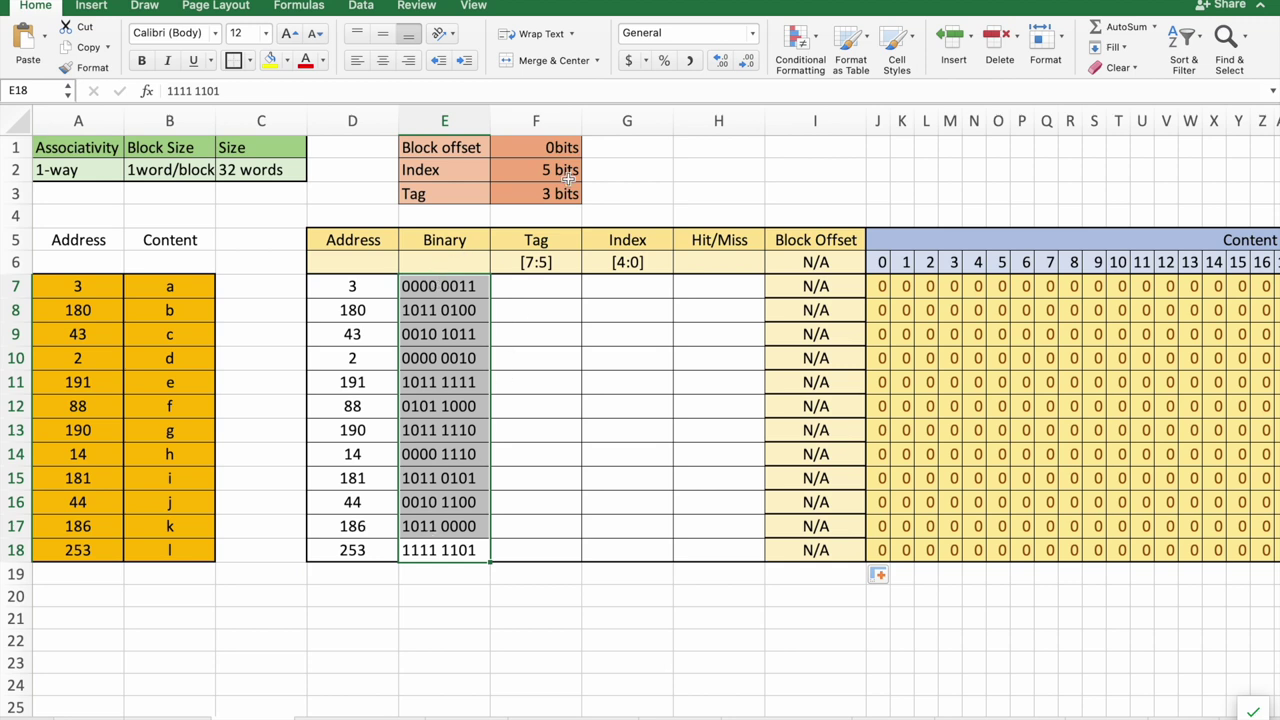
pyautogui.click(542, 195)
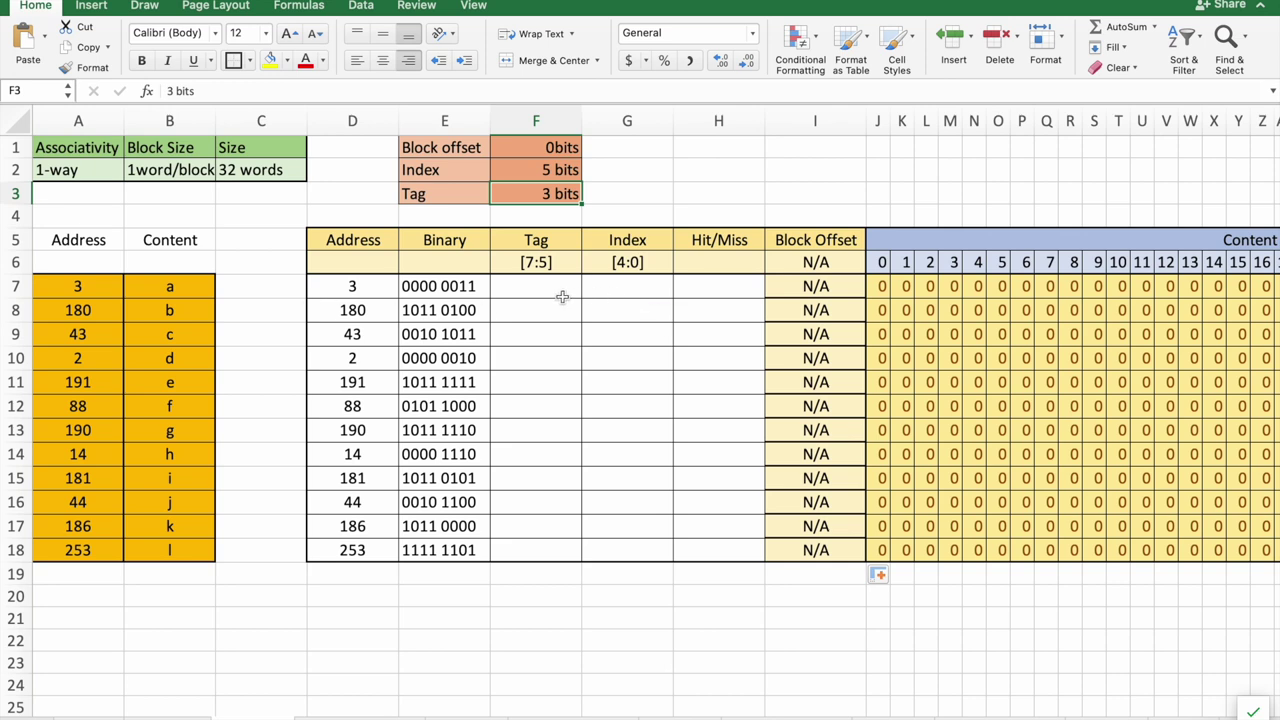
pyautogui.click(627, 684)
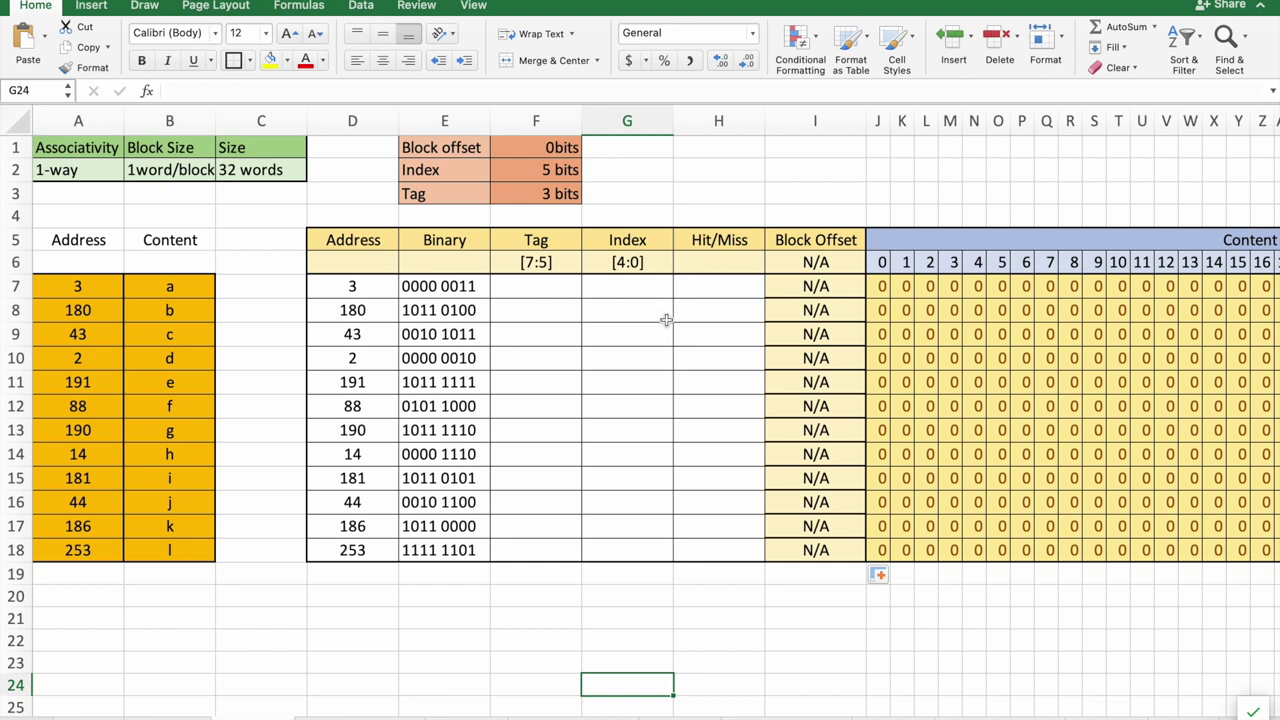
pyautogui.scroll(2, 548, 236)
pyautogui.moveTo(533, 144); pyautogui.dragTo(533, 191)
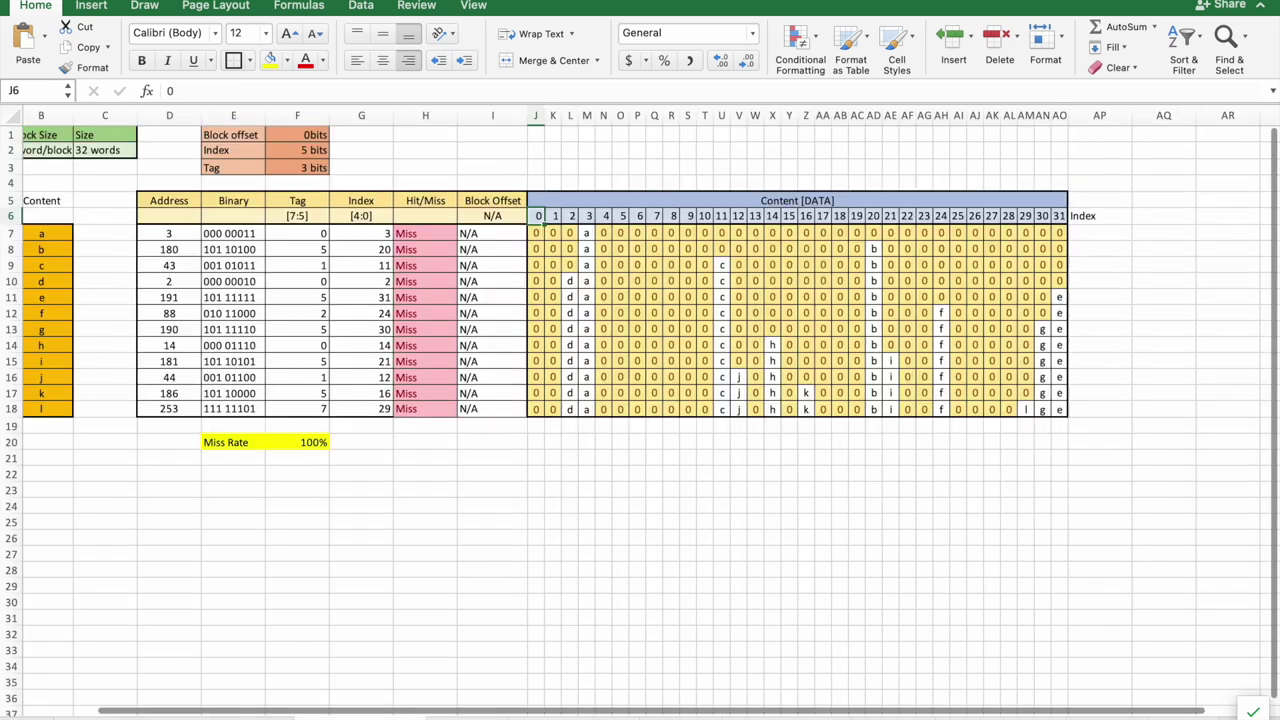
# - Copy the binary addresses grouped as 3 and 5 bits from the solved worksheet into E7:E18 of the exercise worksheet
pyautogui.moveTo(219, 241); pyautogui.dragTo(235, 409)
pyautogui.press('super+c')
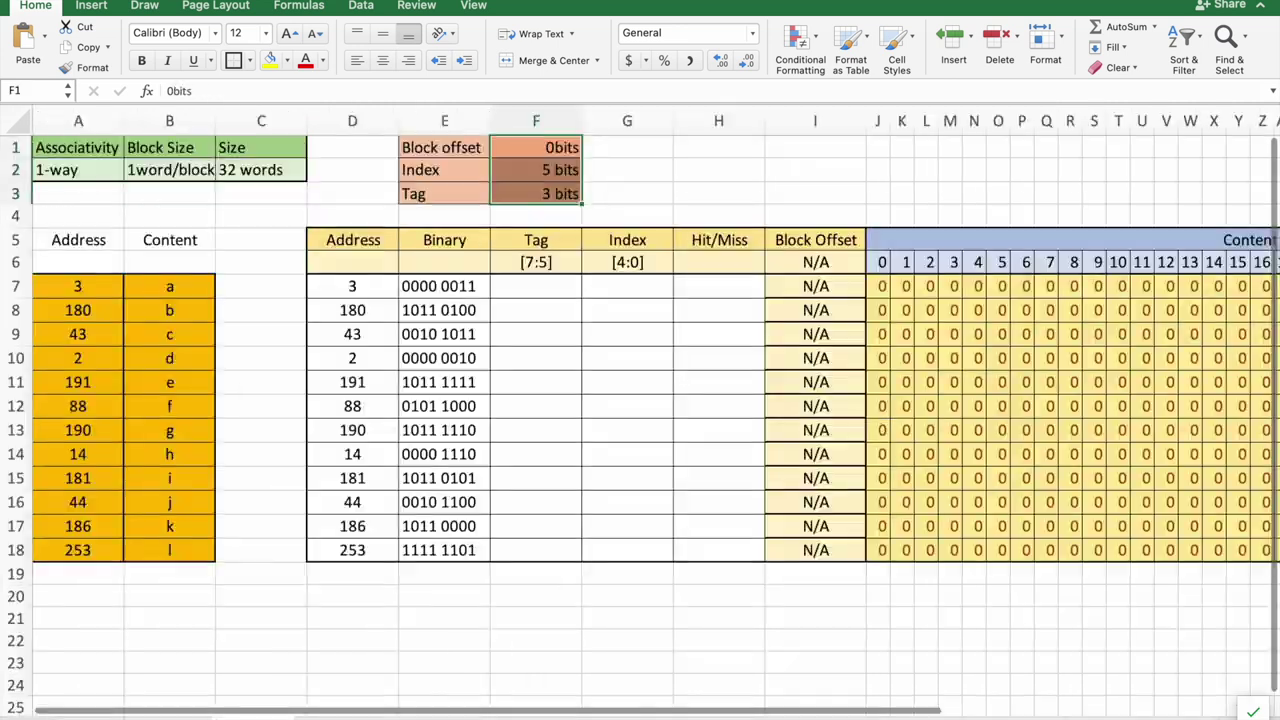
pyautogui.click(425, 286)
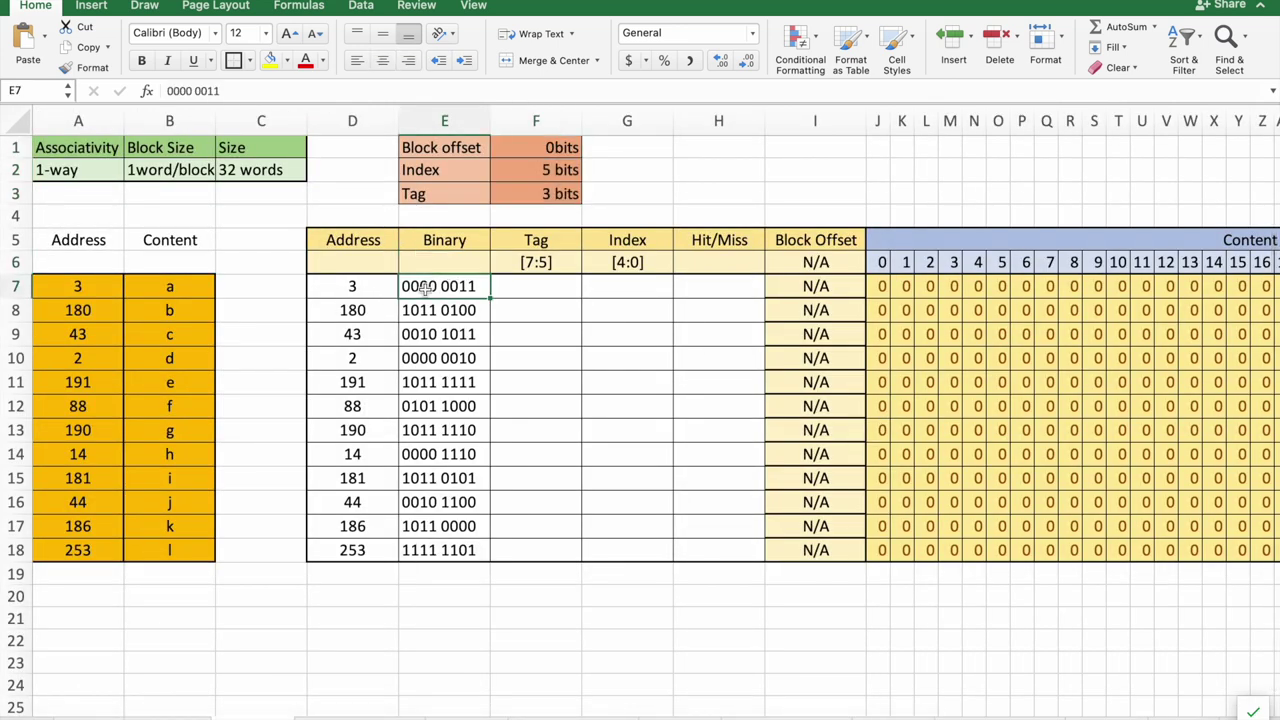
pyautogui.press('super+v')
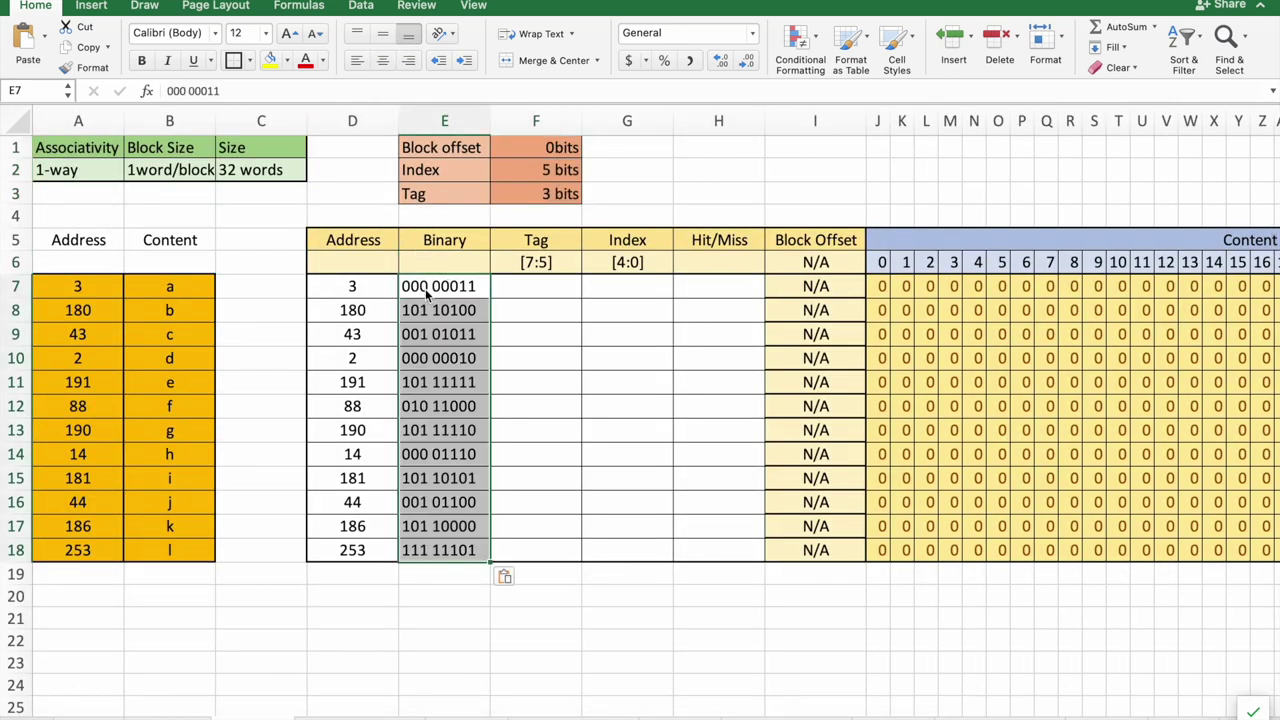
# - Examine the regrouped binary addresses in E7:E18, comparing the five index bits of E7 with the bit counts in F1:F3
pyautogui.click(447, 352)
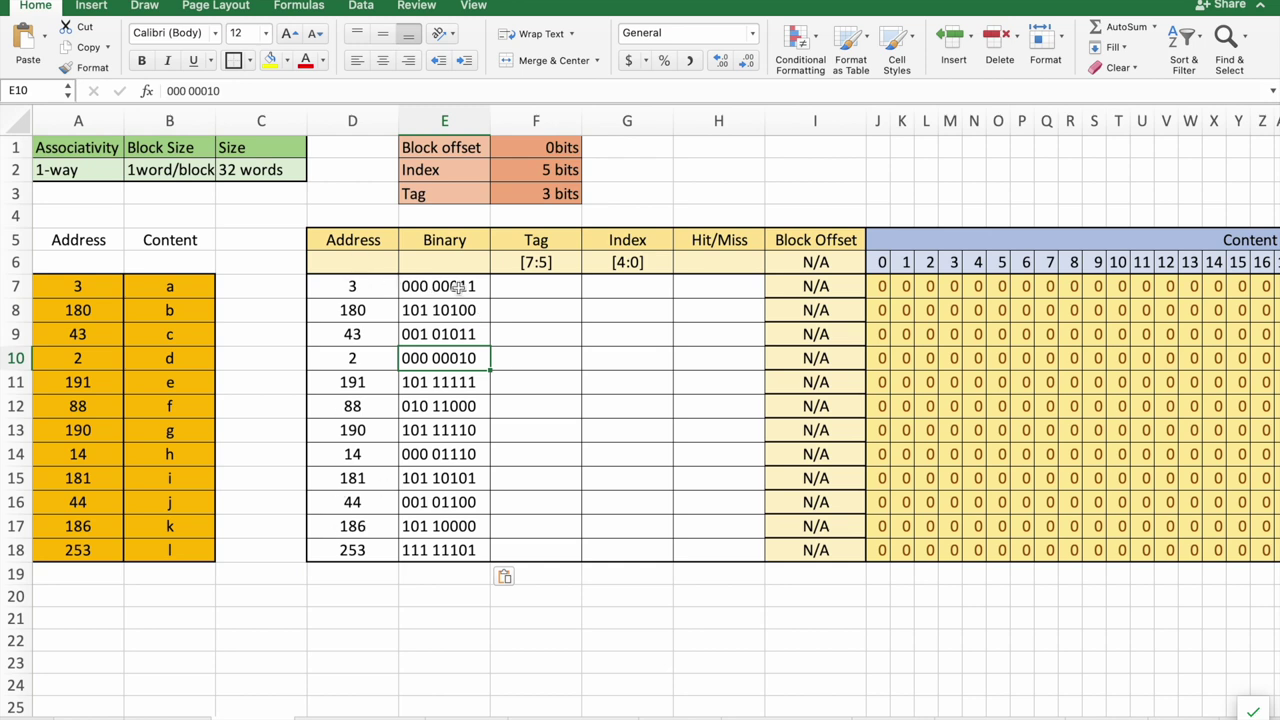
pyautogui.moveTo(453, 245); pyautogui.dragTo(444, 550)
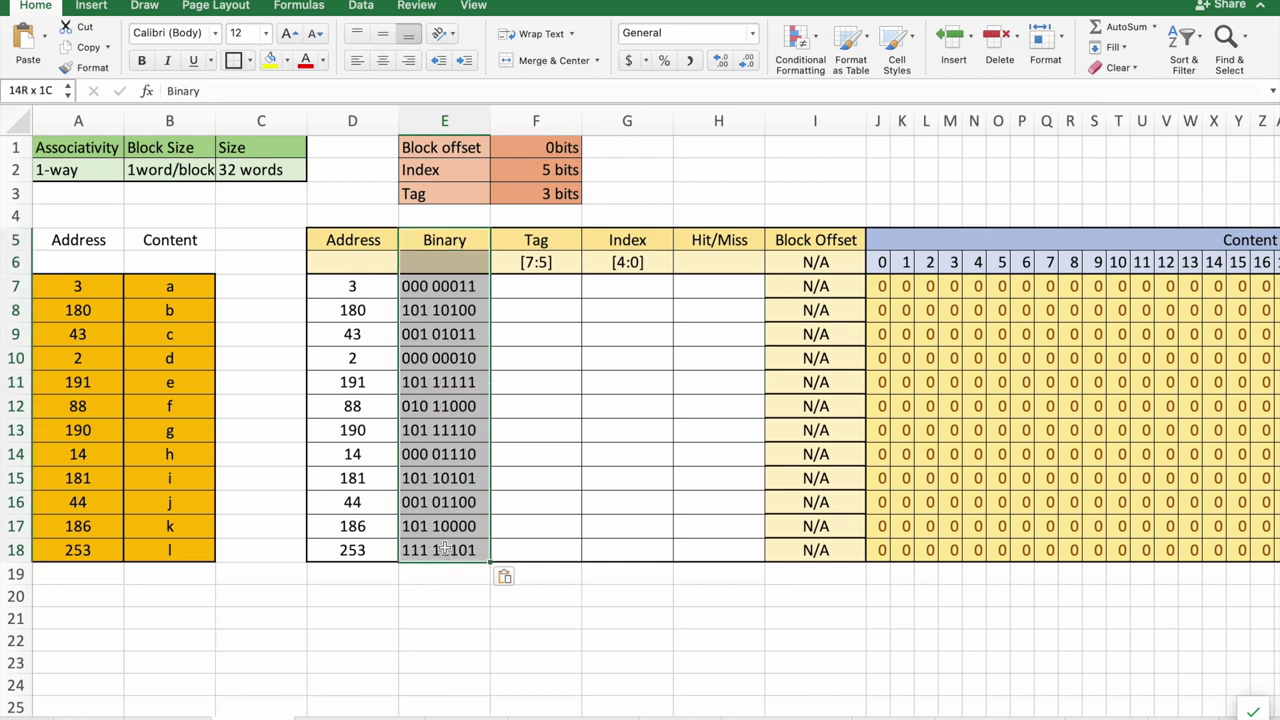
pyautogui.click(452, 358)
pyautogui.click(432, 286)
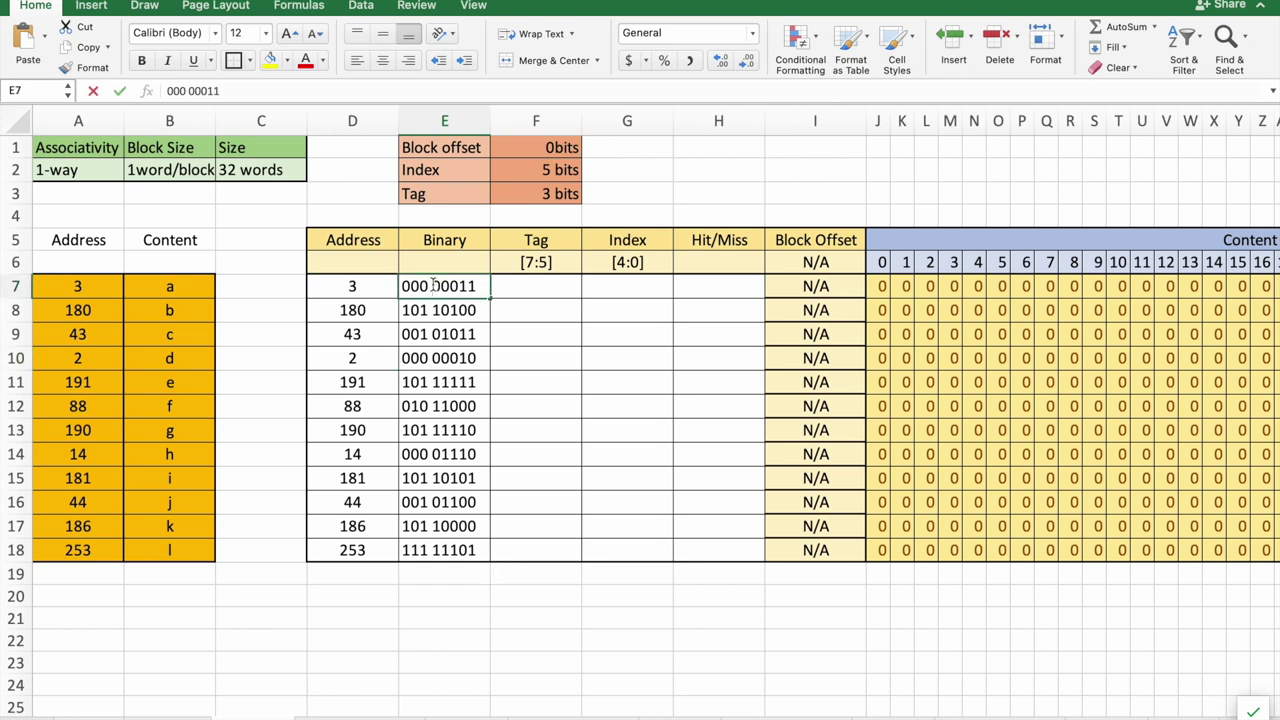
pyautogui.doubleClick(432, 286)
pyautogui.moveTo(432, 286); pyautogui.dragTo(478, 288)
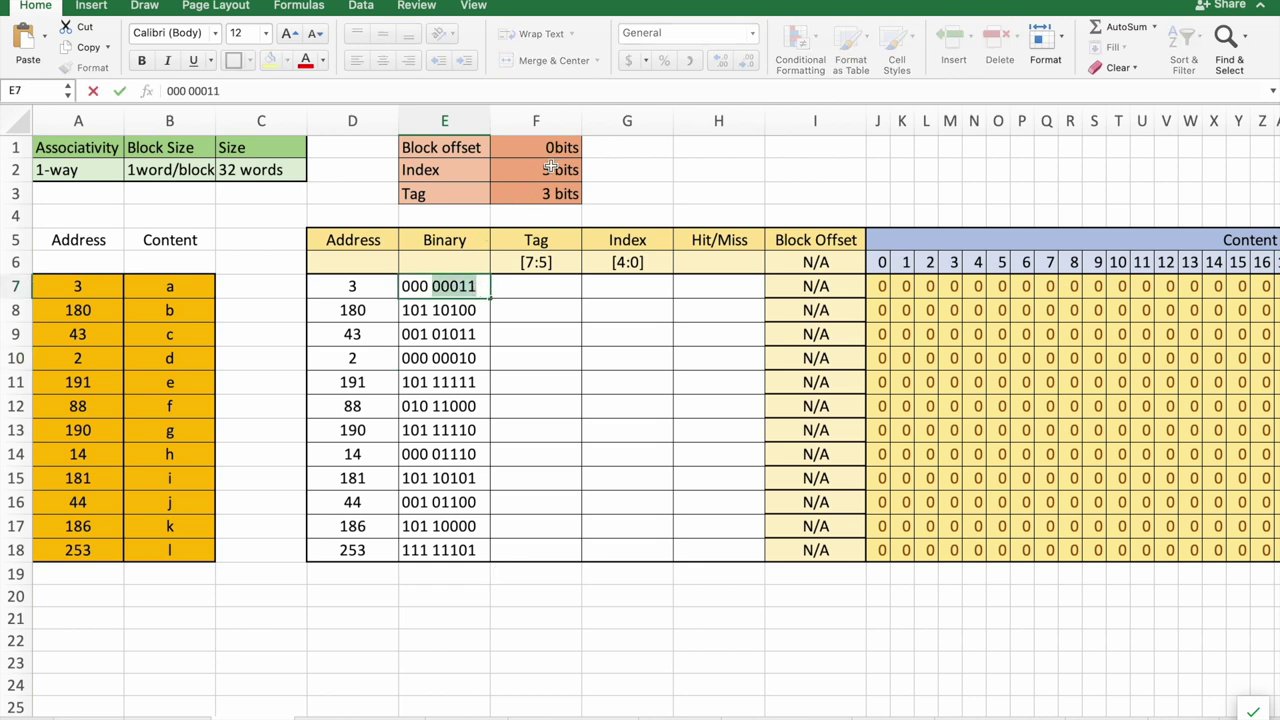
pyautogui.click(528, 285)
pyautogui.press('Left')
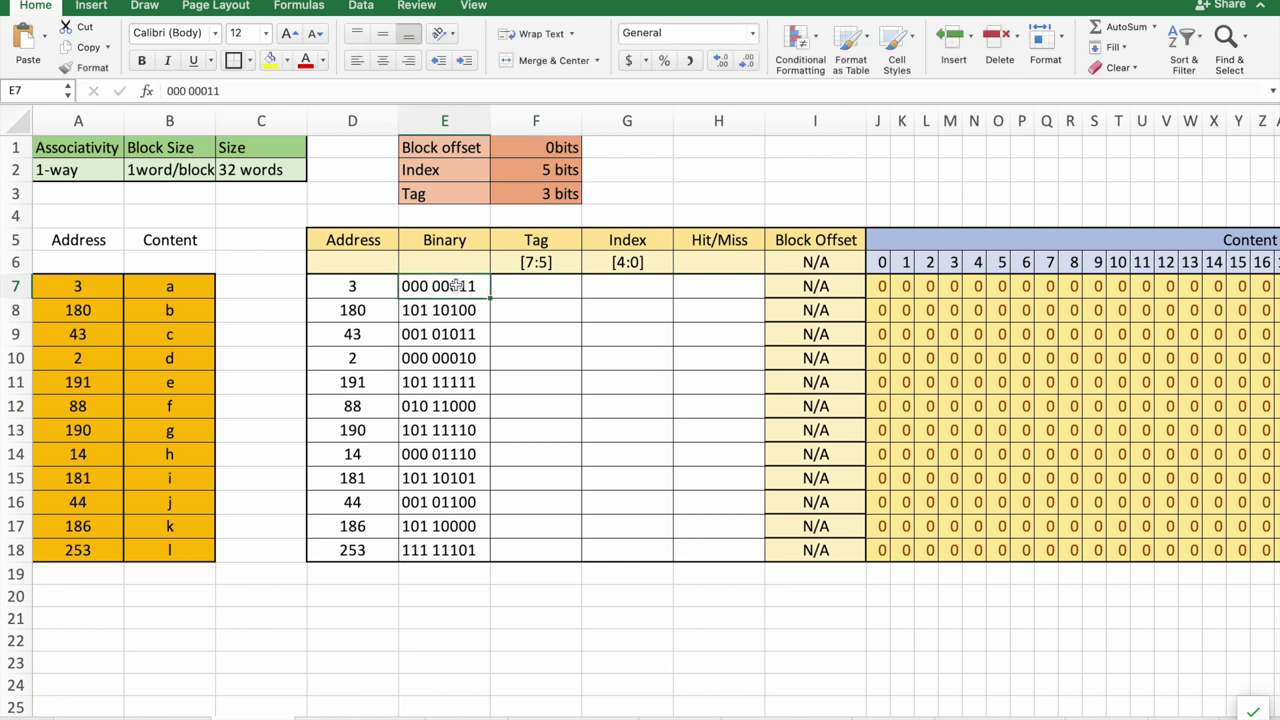
# - Enter the decimal values of the five index bits, 3, 20, 11, 2 and 31, in F7:F11
pyautogui.click(523, 286)
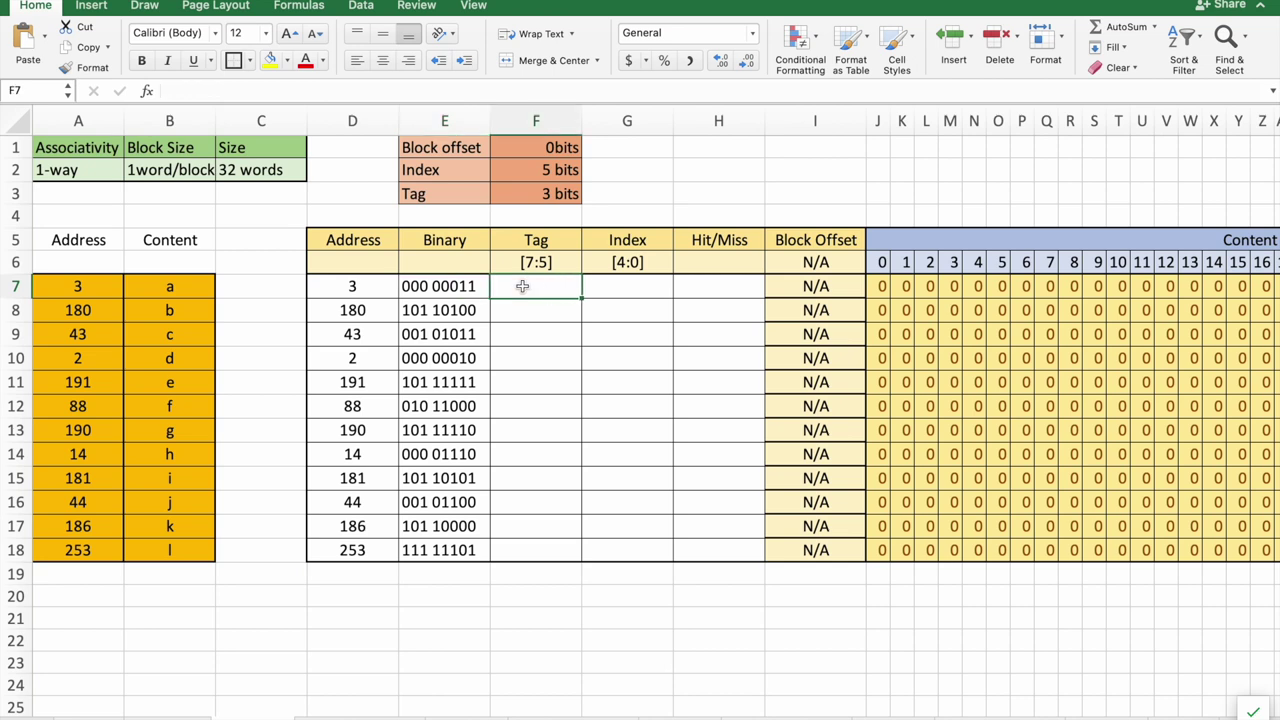
pyautogui.write('3')
pyautogui.click(588, 292)
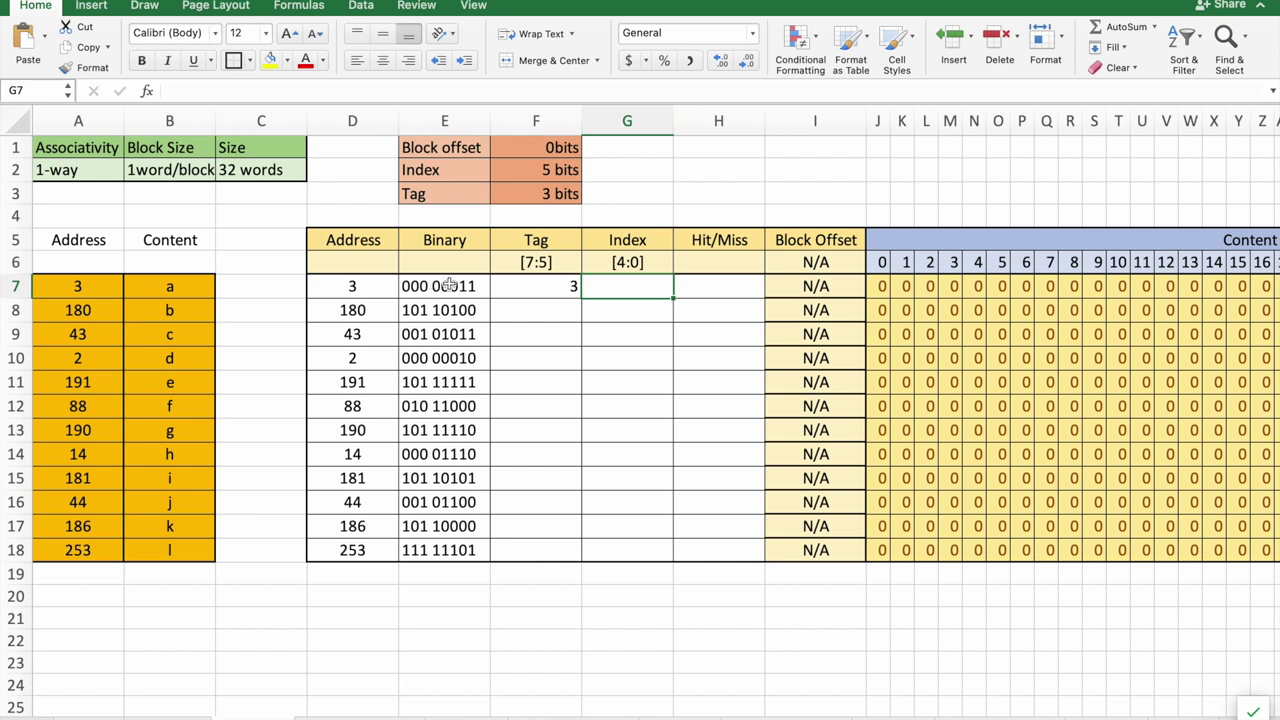
pyautogui.click(542, 310)
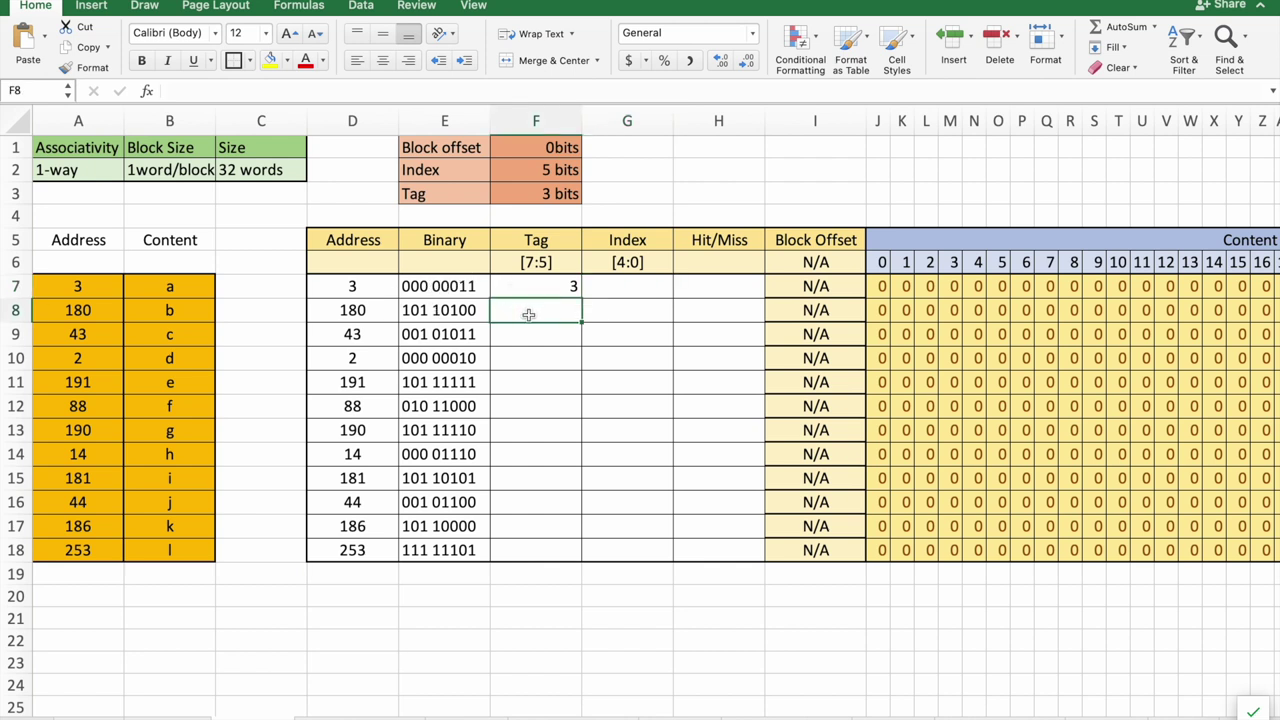
pyautogui.write('20')
pyautogui.press('Return')
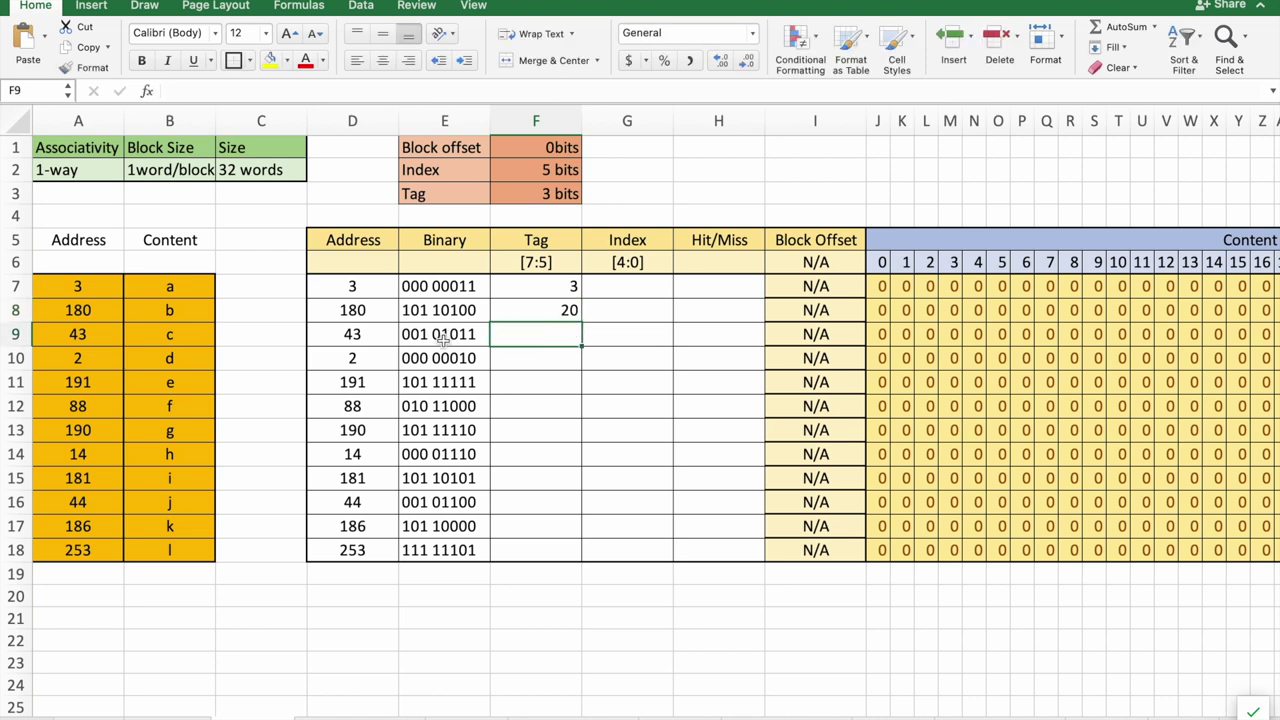
pyautogui.write('11')
pyautogui.press('Return')
pyautogui.write('2')
pyautogui.press('Return')
pyautogui.write('31')
pyautogui.press('Return')
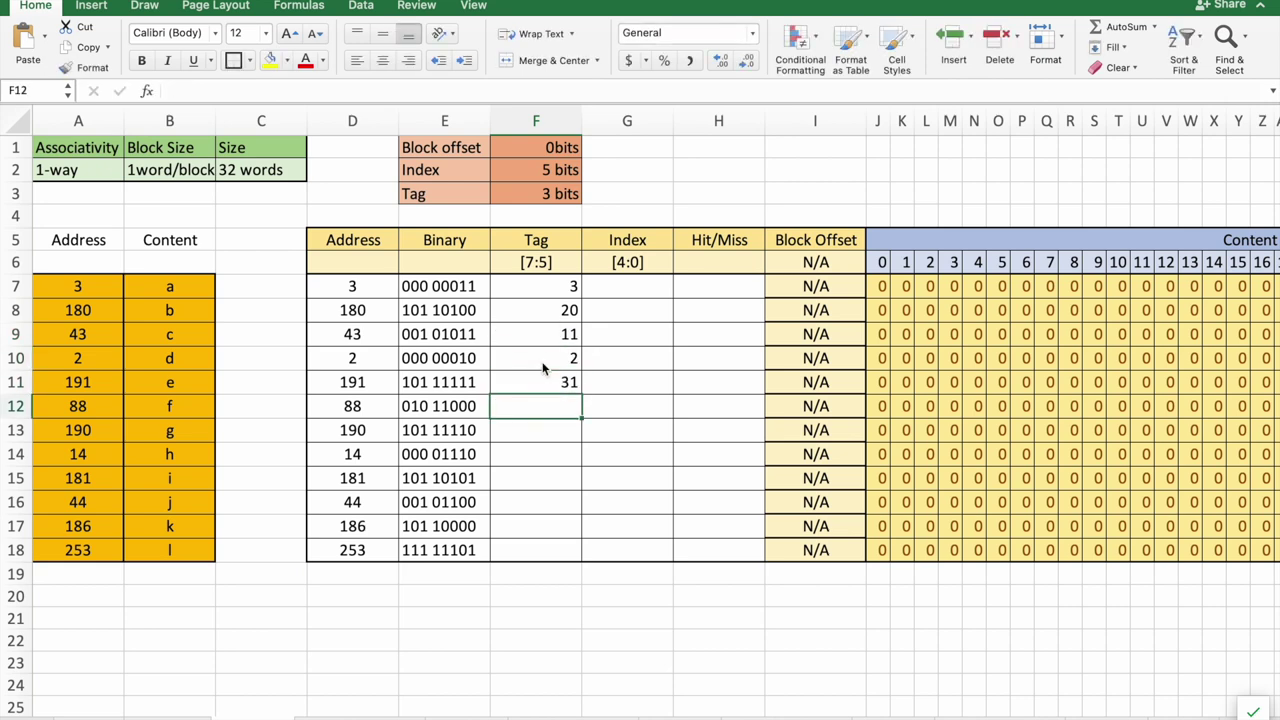
# - Enter the decimal index values 24 and 30 for addresses 88 and 190 in F12:F13
pyautogui.press('Down')
pyautogui.press('Up')
pyautogui.press('Up')
pyautogui.press('Down')
pyautogui.write('24')
pyautogui.press('Return')
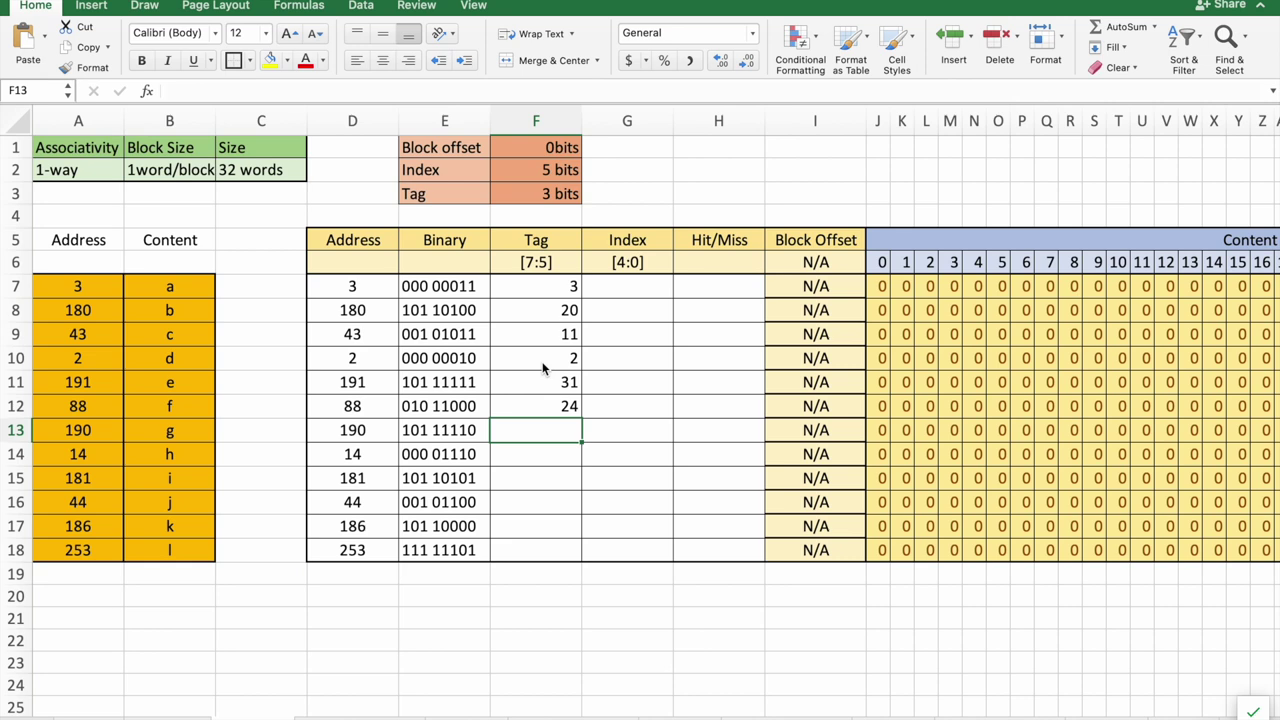
pyautogui.write('30')
pyautogui.press('Return')
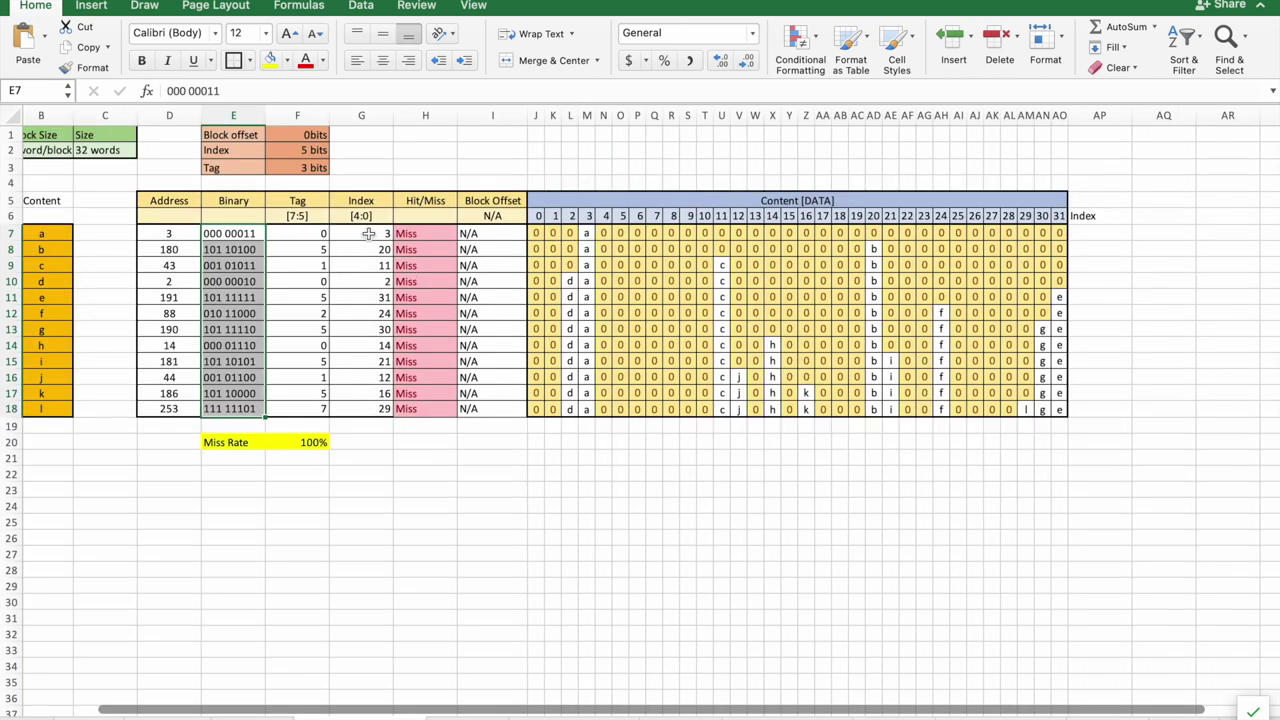
# - Copy the full Index column G7:G18 from the solved worksheet into F7:F18 of the exercise worksheet
pyautogui.moveTo(362, 234); pyautogui.dragTo(362, 410)
pyautogui.press('super+c')
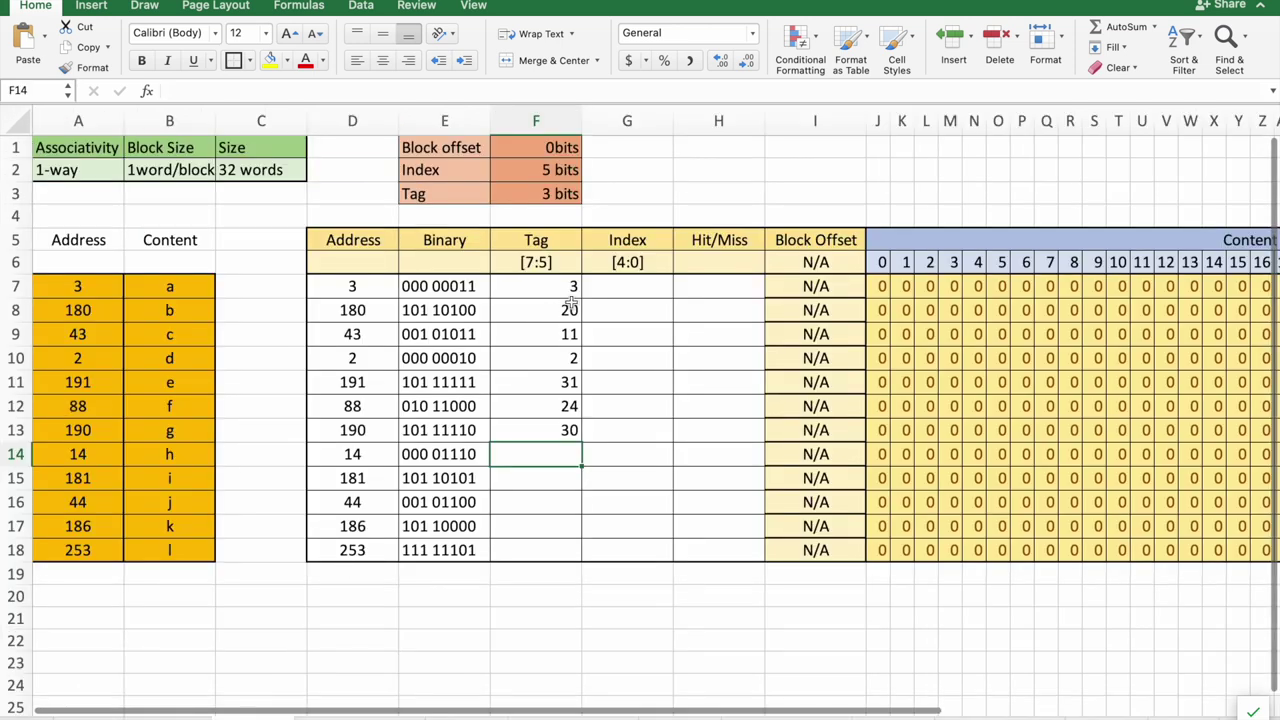
pyautogui.click(566, 292)
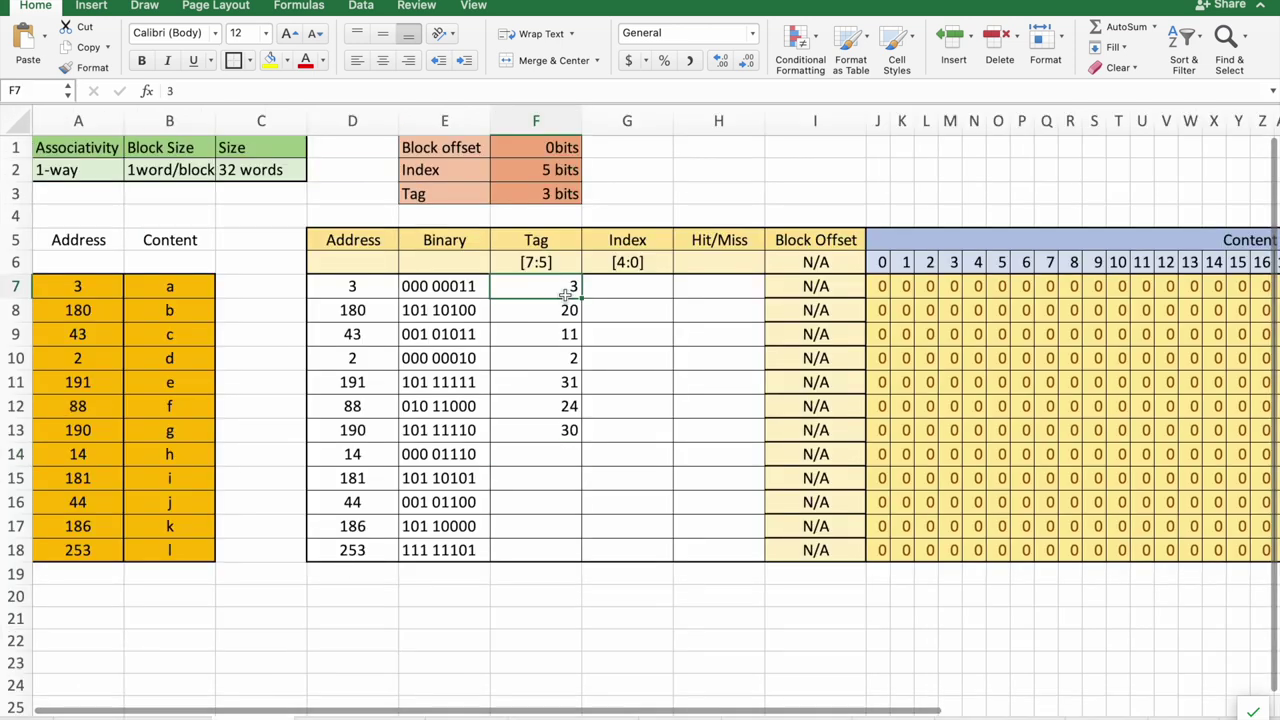
pyautogui.press('super+v')
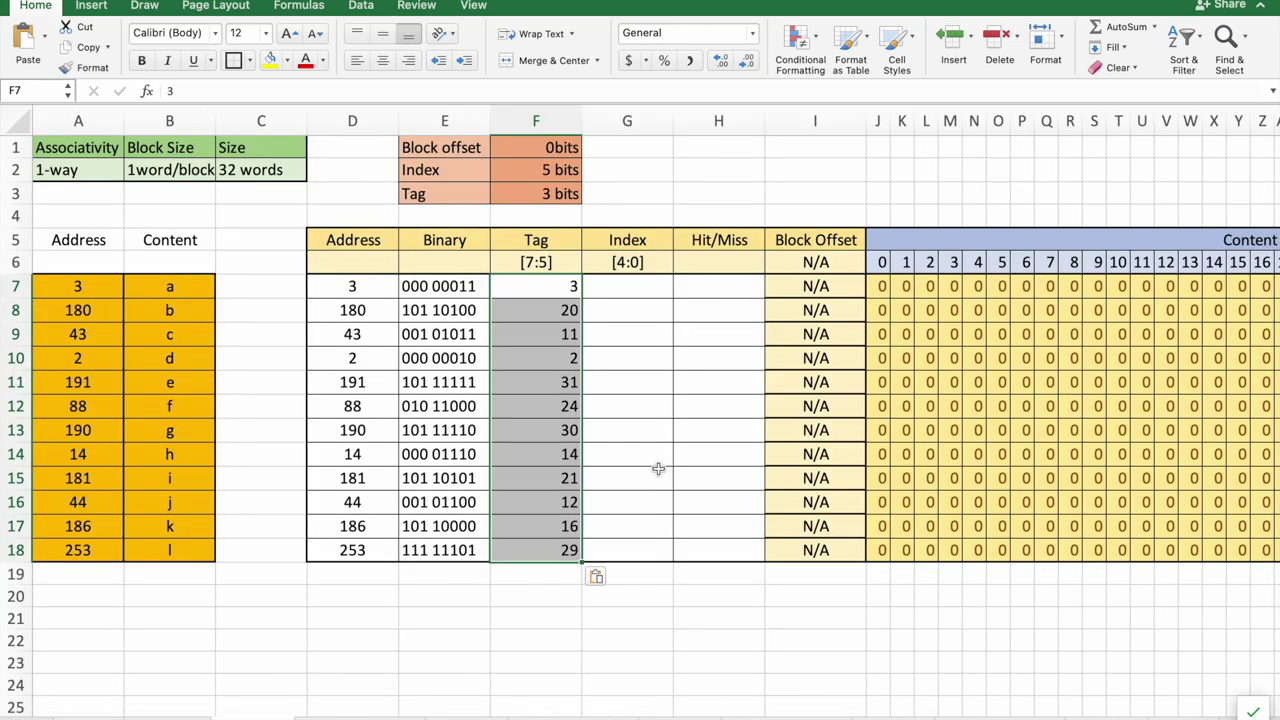
pyautogui.click(659, 470)
# - Move the index values from the Tag column F7:F18 to the Index column G7:G18
pyautogui.click(644, 294)
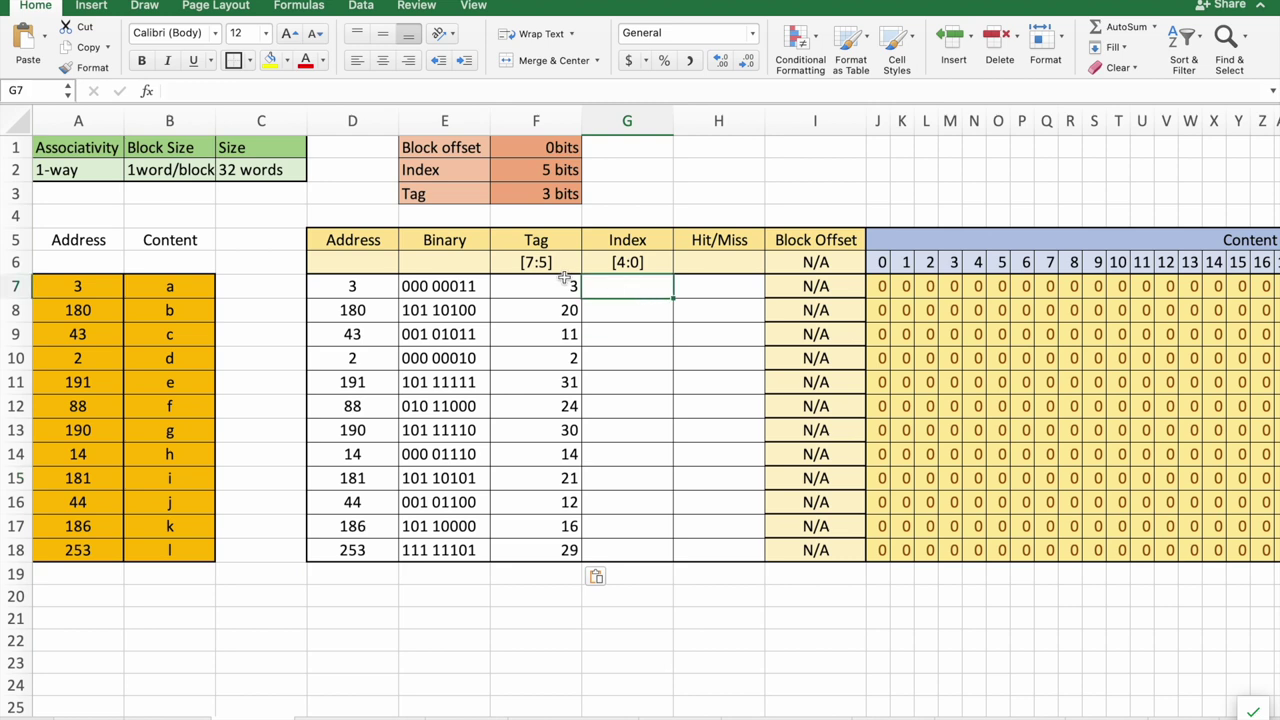
pyautogui.moveTo(560, 286); pyautogui.dragTo(556, 550)
pyautogui.press('super+c')
pyautogui.click(648, 286)
pyautogui.press('super+v')
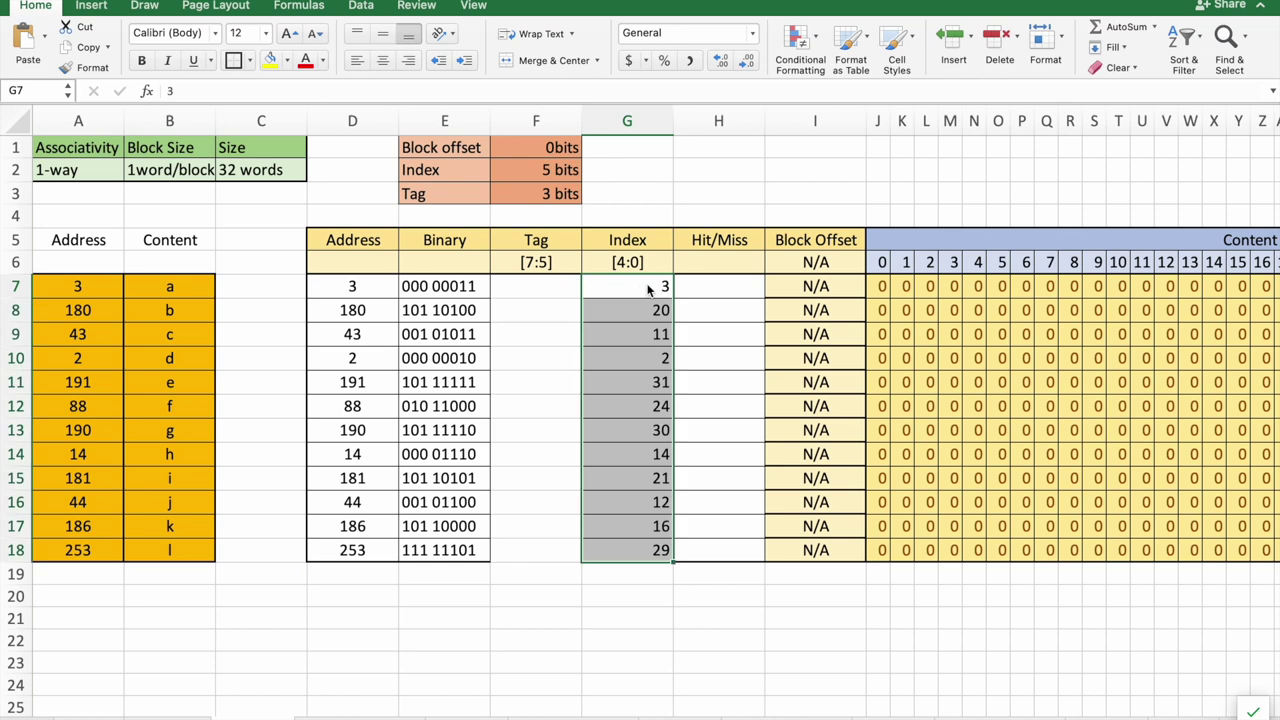
pyautogui.press('super+z')
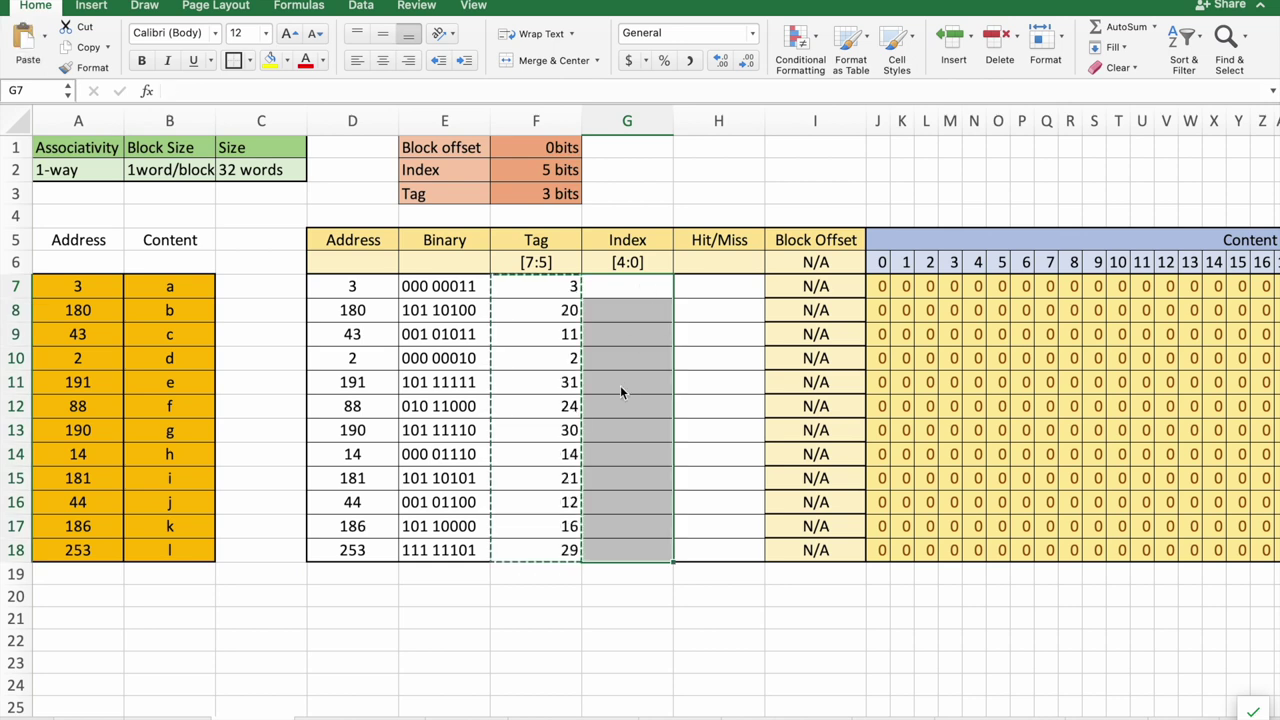
pyautogui.click(616, 288)
pyautogui.press('super+v')
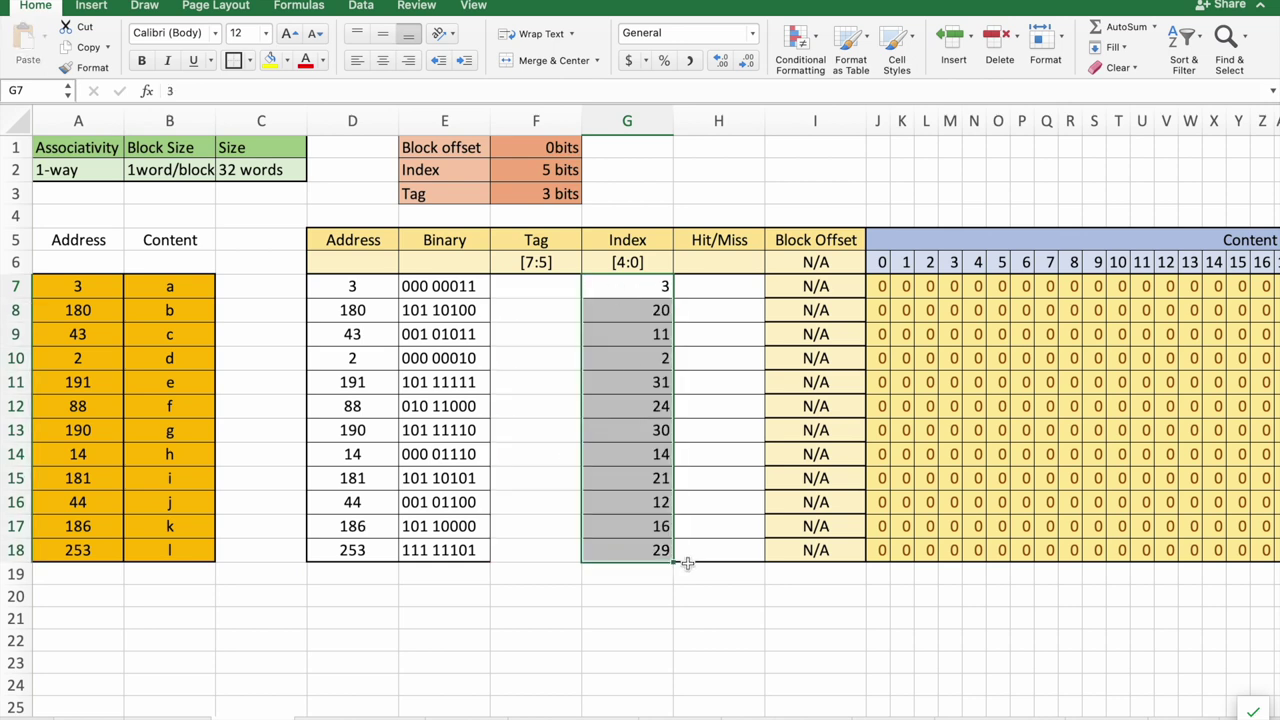
# - Apply all borders to the emptied Tag cells F7:F18
pyautogui.click(706, 598)
pyautogui.moveTo(540, 288); pyautogui.dragTo(546, 560)
pyautogui.click(249, 61)
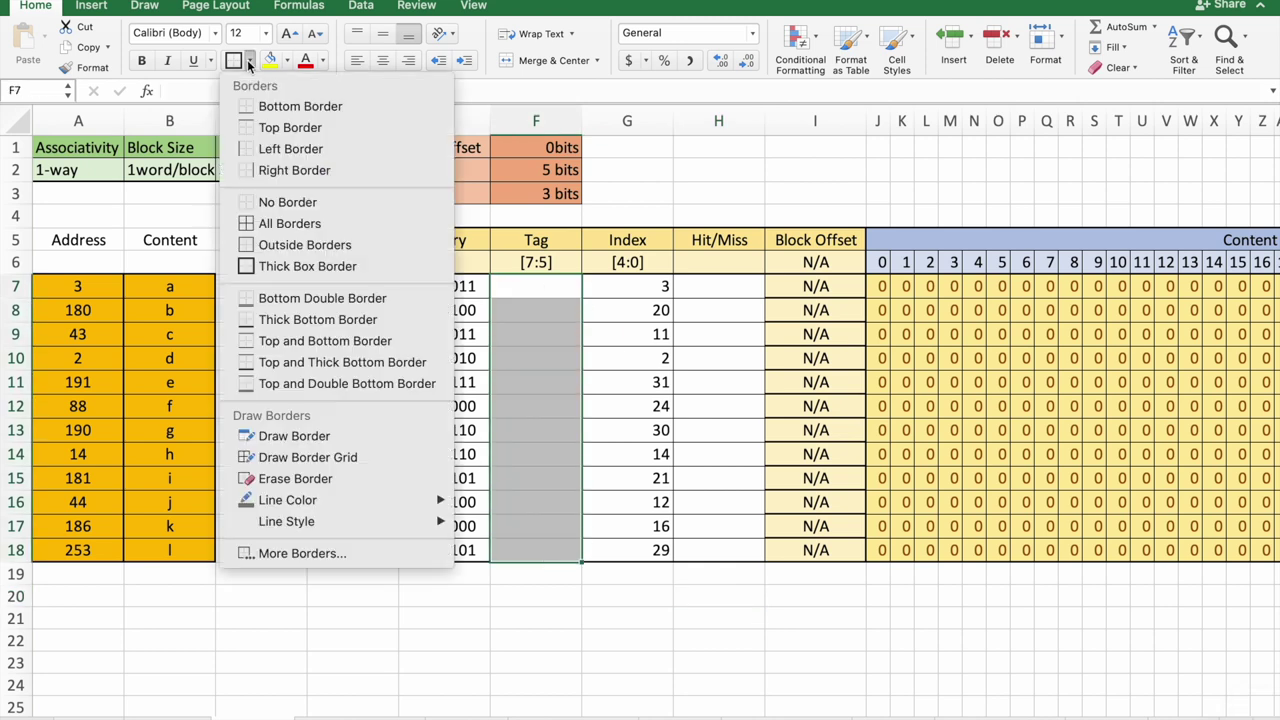
pyautogui.click(284, 221)
# - Enter the tag values 0, 5, 1, 0, 5 and 2 in F7:F12
pyautogui.click(532, 285)
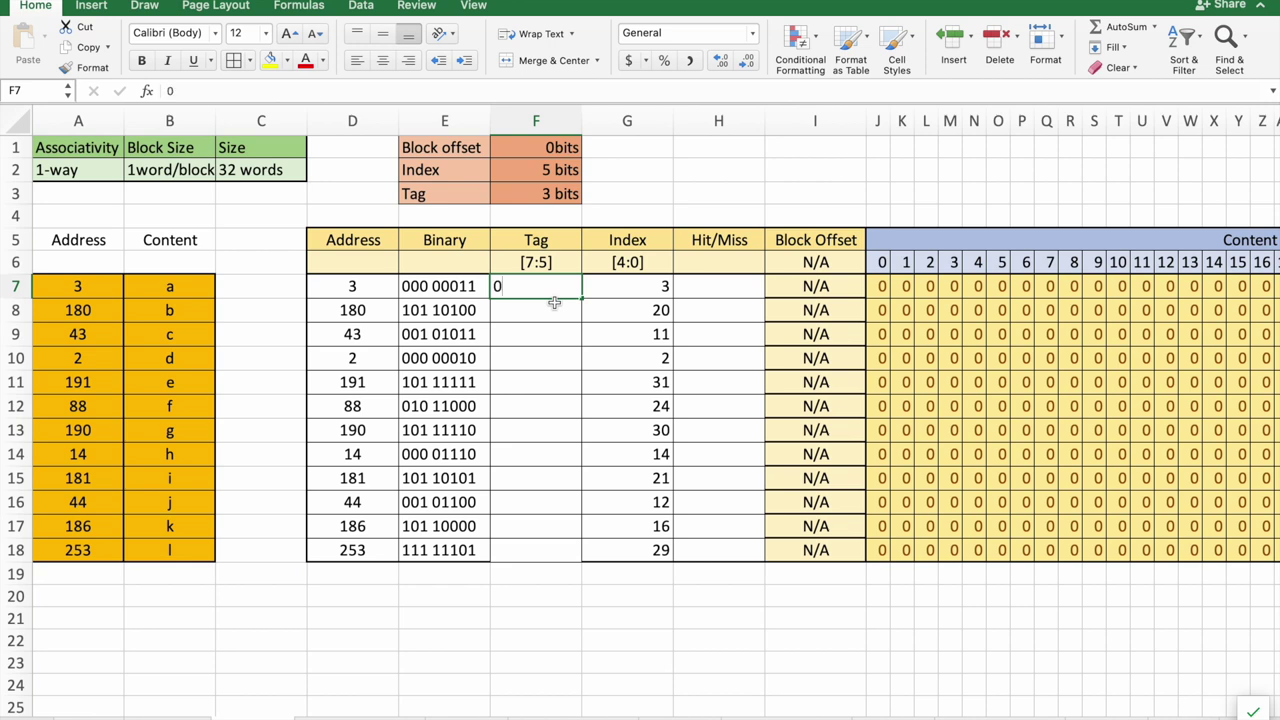
pyautogui.press('Return')
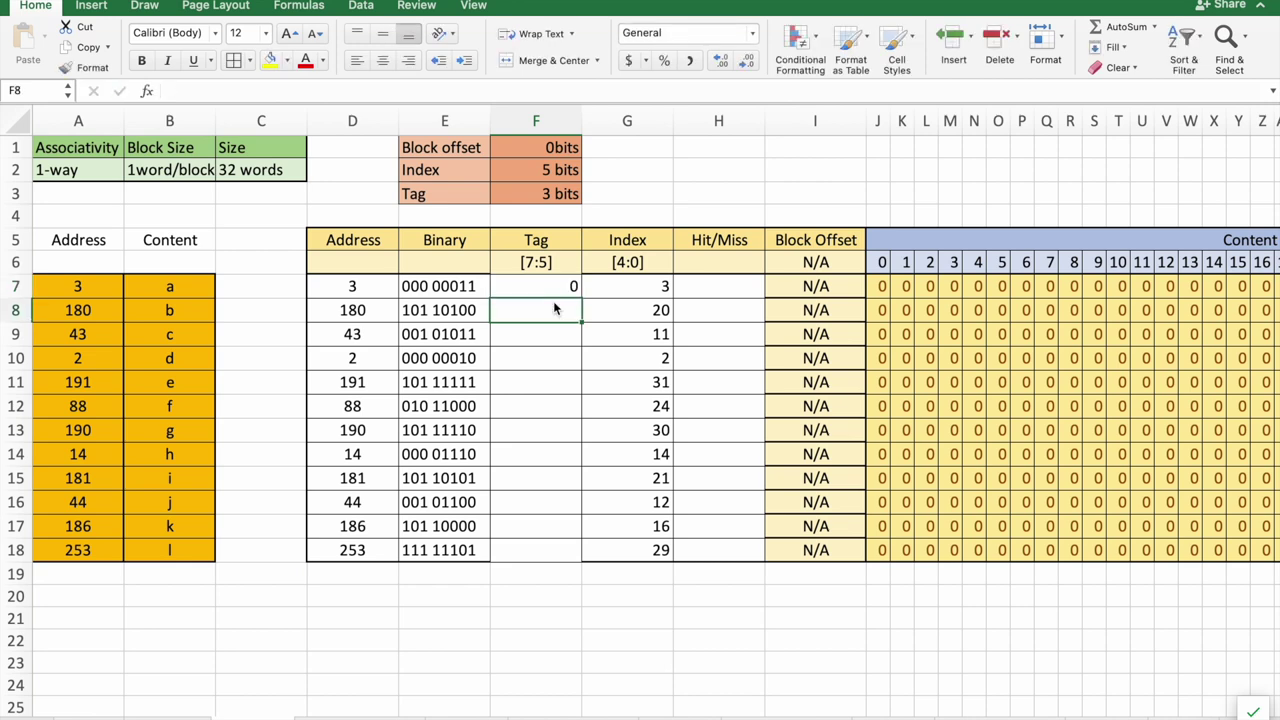
pyautogui.write('5')
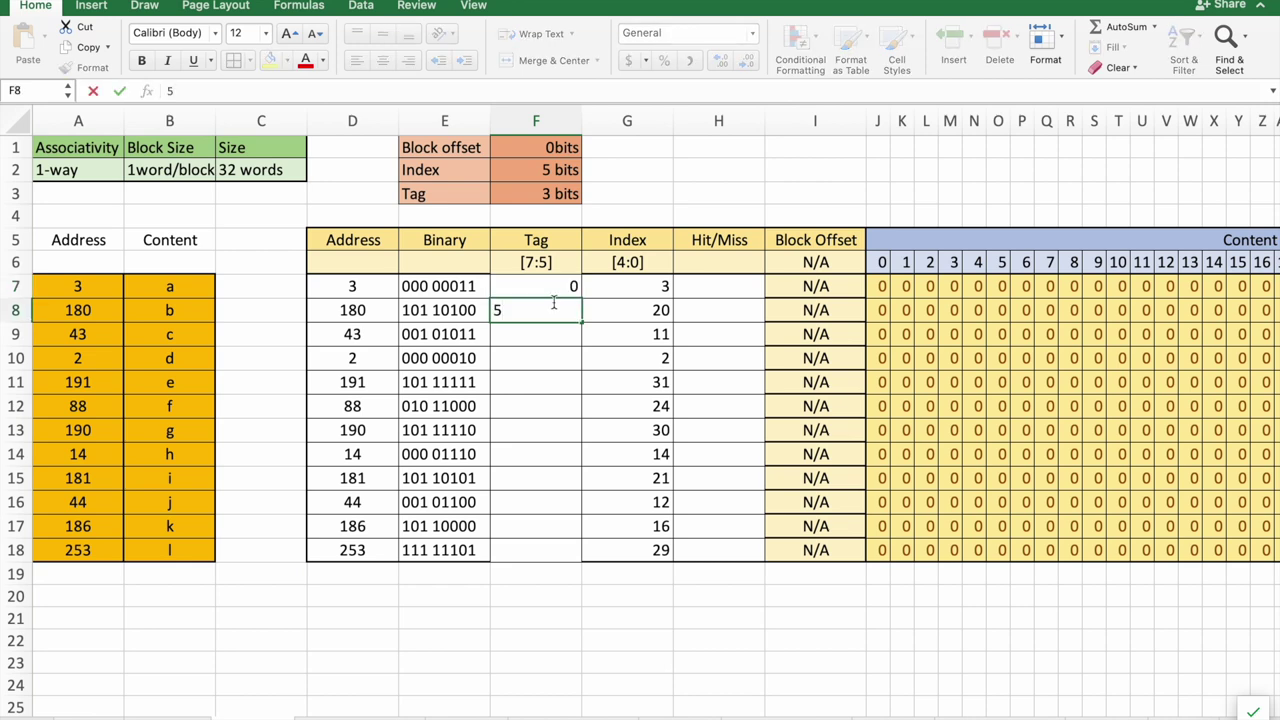
pyautogui.press('Return')
pyautogui.write('1')
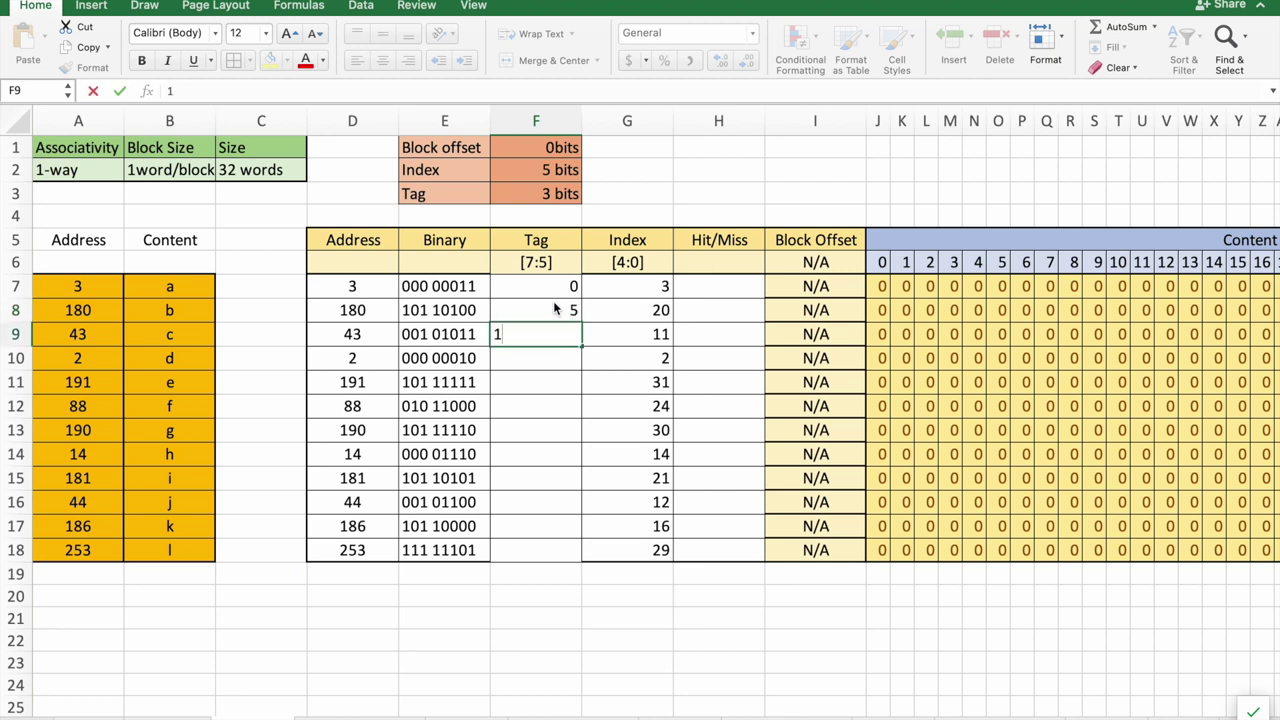
pyautogui.press('Return')
pyautogui.write('0')
pyautogui.press('Return')
pyautogui.write('5')
pyautogui.press('Return')
pyautogui.write('2')
pyautogui.press('Return')
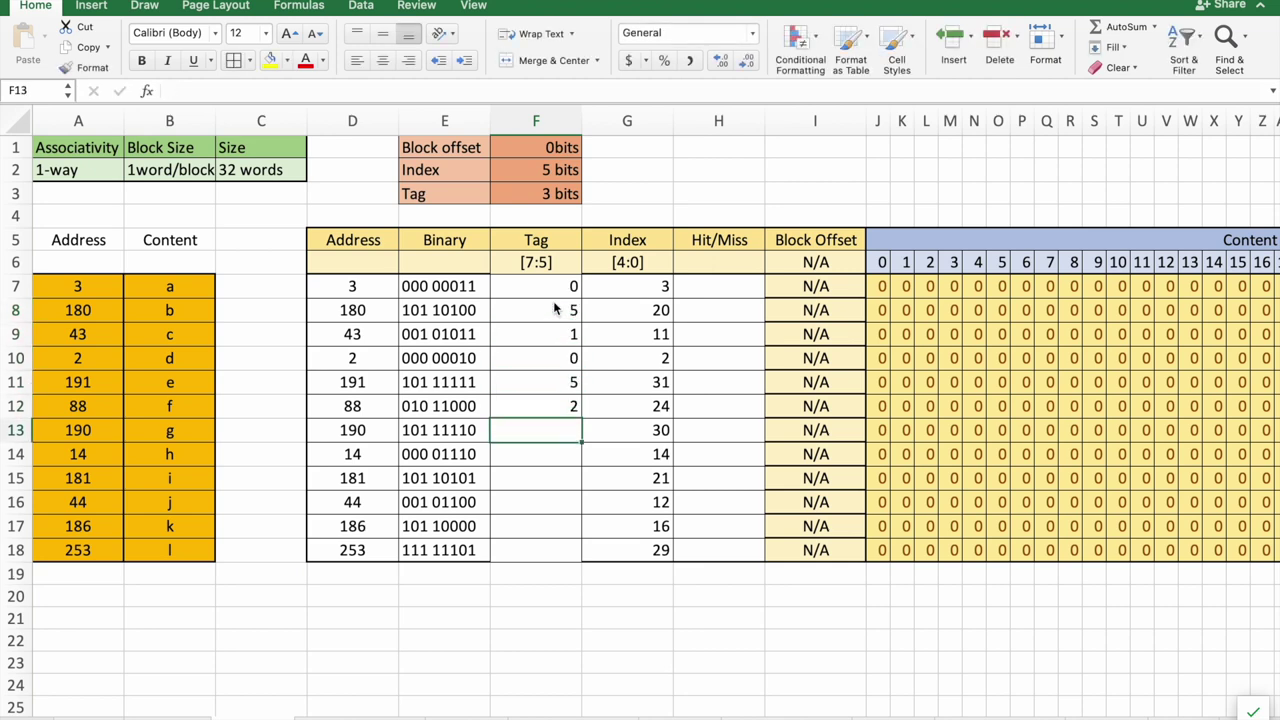
# - Enter the tag values 5, 0, 5, 1, 5 and 7 in F13:F18 and compare them with the solved worksheet
pyautogui.write('5')
pyautogui.press('Return')
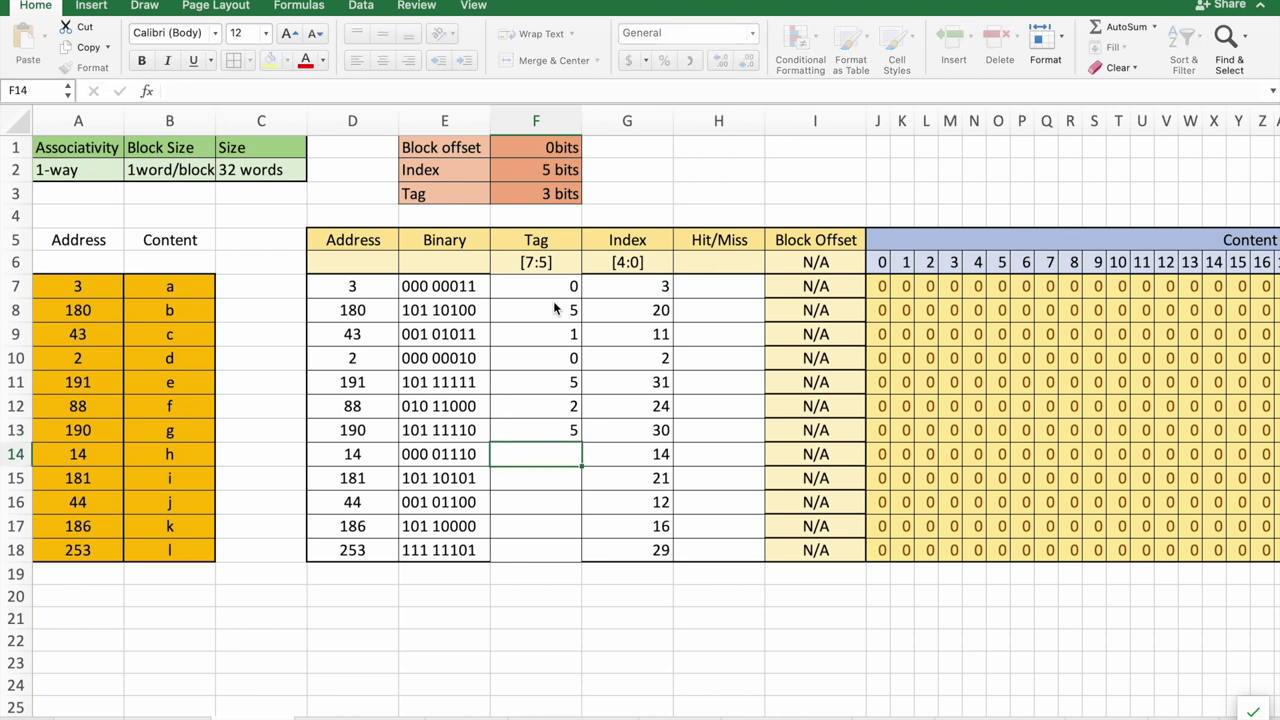
pyautogui.write('0')
pyautogui.press('Return')
pyautogui.write('5')
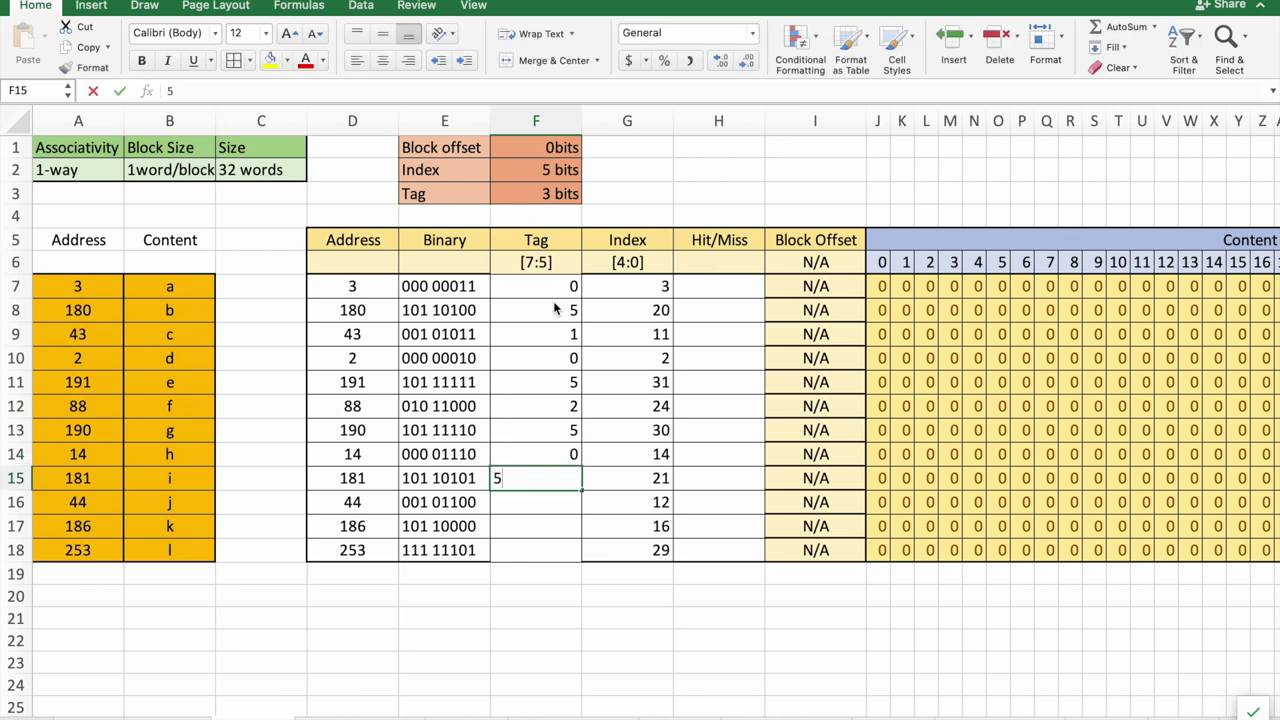
pyautogui.press('Return')
pyautogui.write('1')
pyautogui.press('Return')
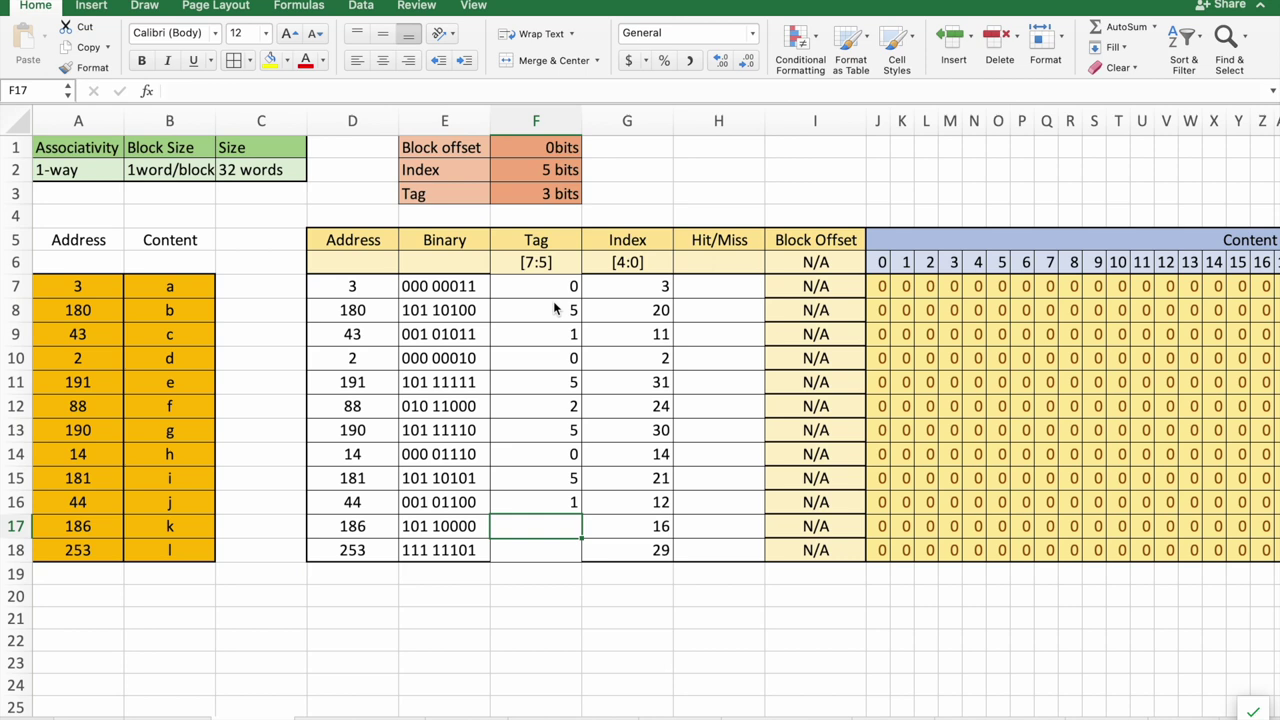
pyautogui.write('5')
pyautogui.press('Return')
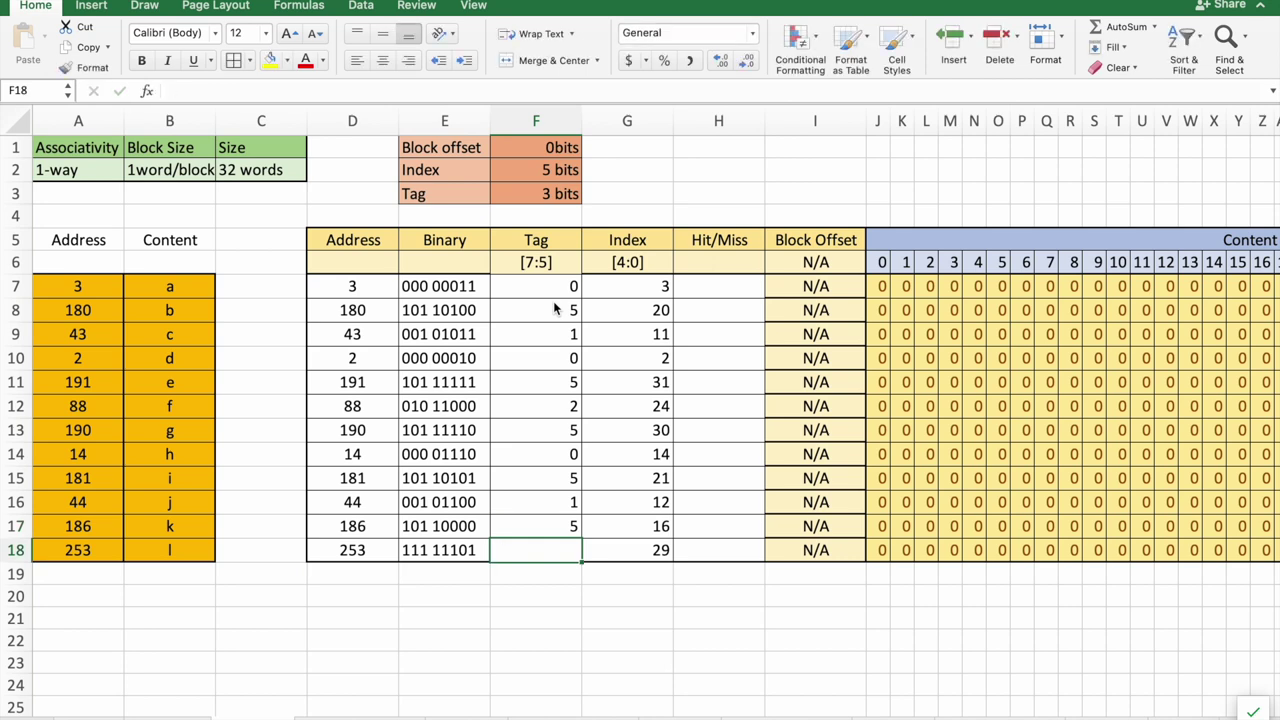
pyautogui.write('7')
pyautogui.press('Return')
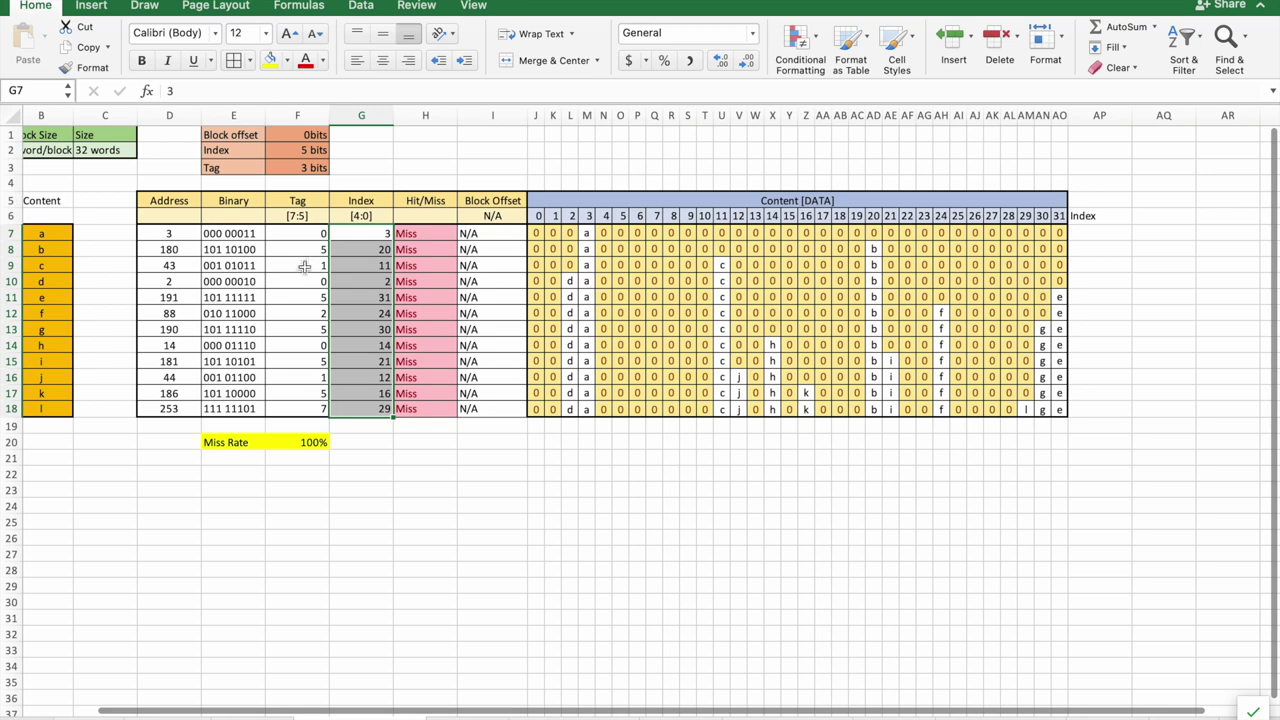
pyautogui.moveTo(300, 233); pyautogui.dragTo(302, 409)
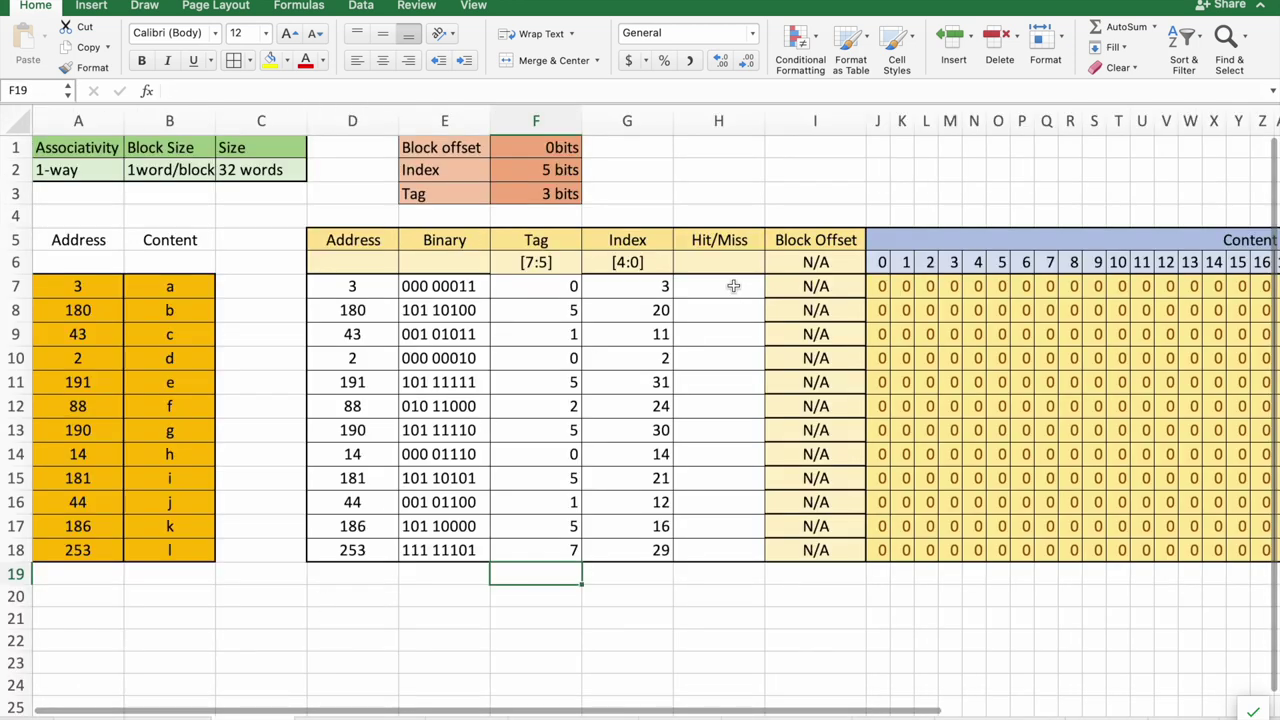
# - Examine the Hit/Miss column, the Content grid, the associativity and the index headers 0 to 31 above the cache content
pyautogui.moveTo(733, 286); pyautogui.dragTo(711, 550)
pyautogui.hscroll(1, 710, 550)
pyautogui.hscroll(3, 711, 550)
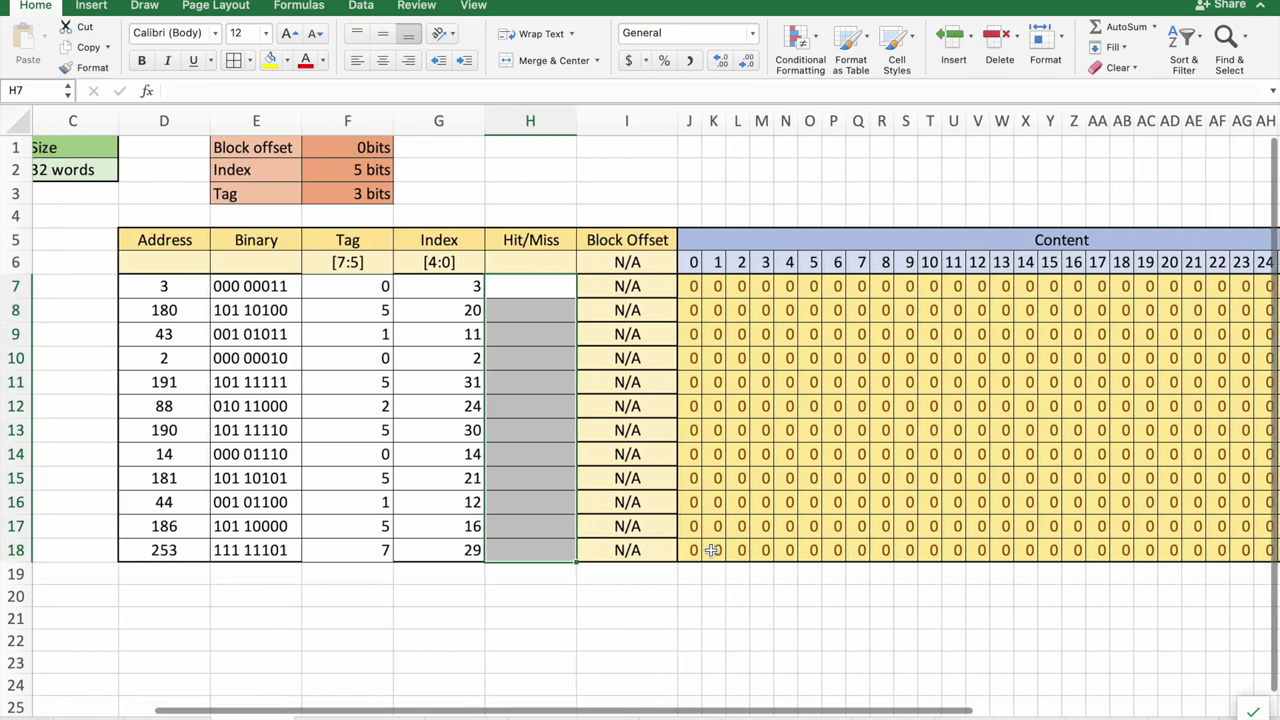
pyautogui.hscroll(3, 711, 550)
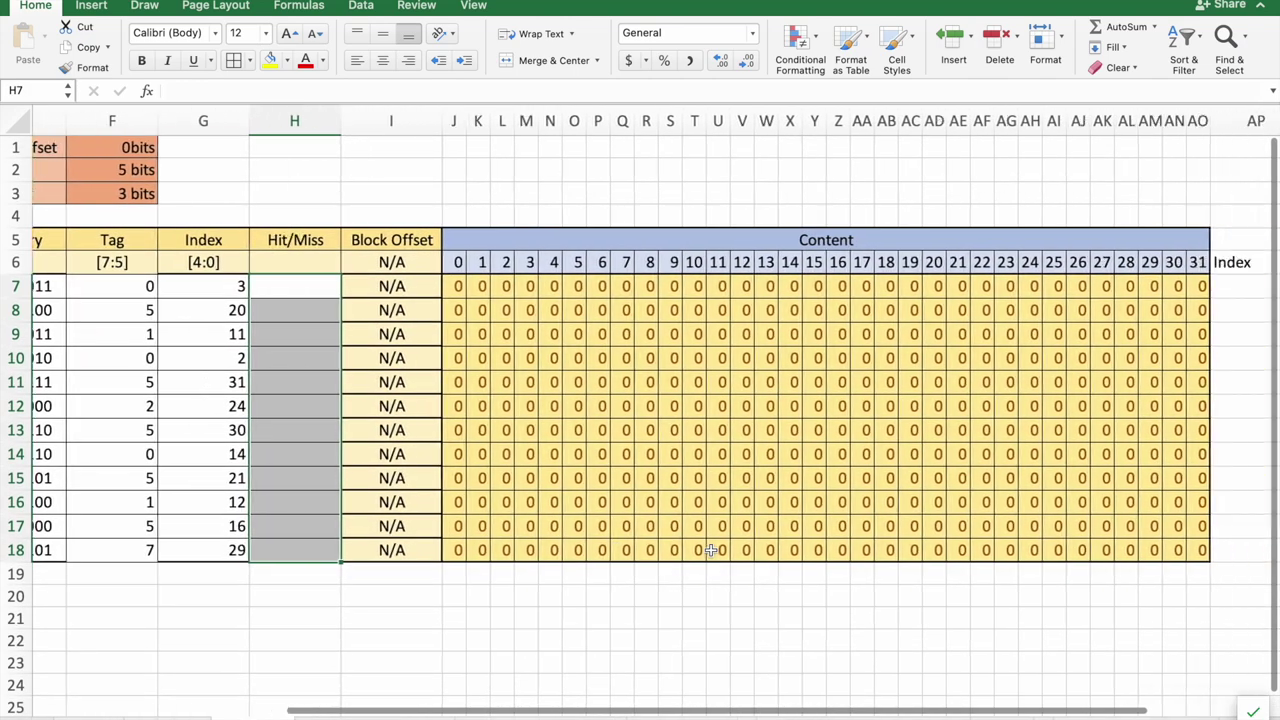
pyautogui.moveTo(628, 239); pyautogui.dragTo(600, 550)
pyautogui.click(510, 596)
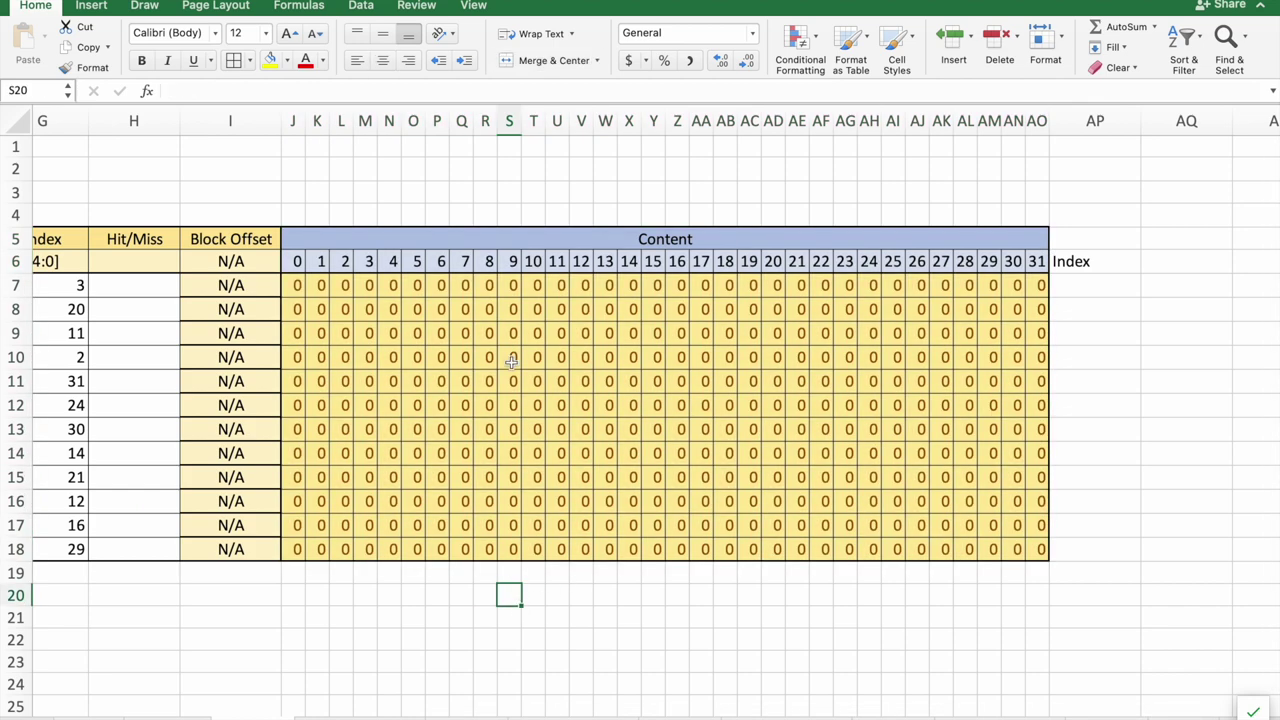
pyautogui.moveTo(497, 236); pyautogui.dragTo(467, 552)
pyautogui.hscroll(-6, 467, 552)
pyautogui.hscroll(-2, 467, 552)
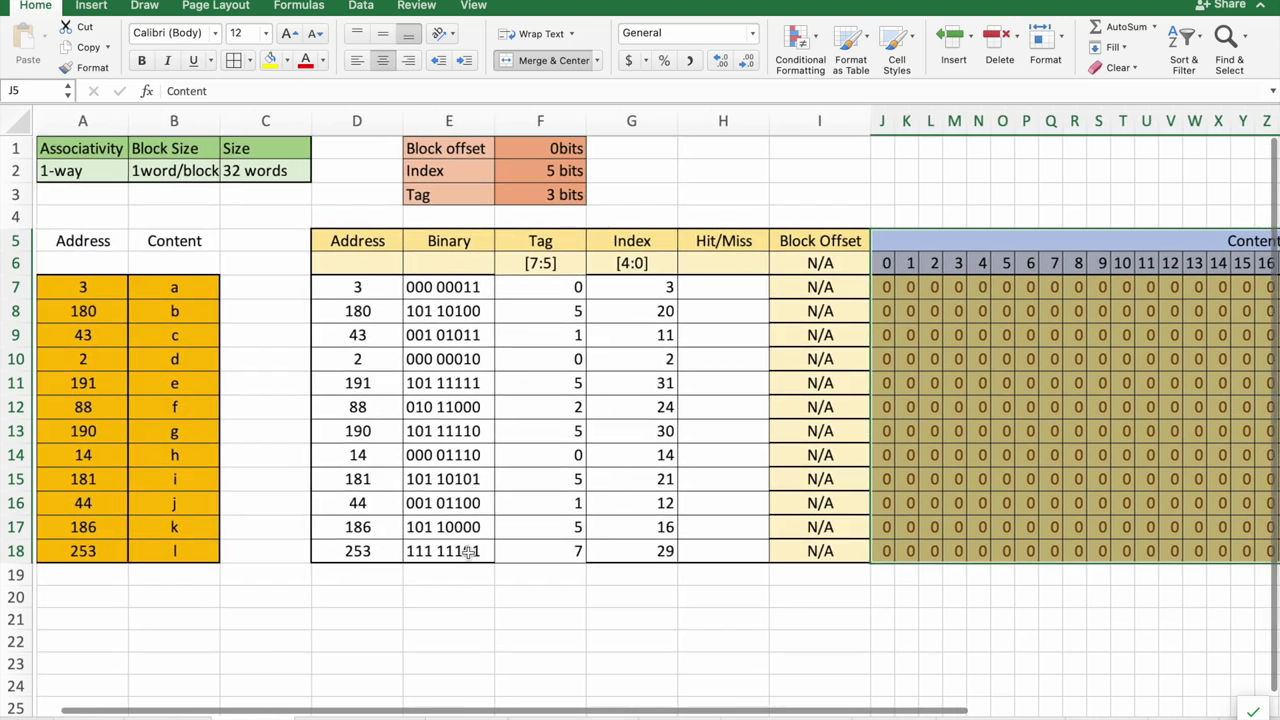
pyautogui.click(48, 168)
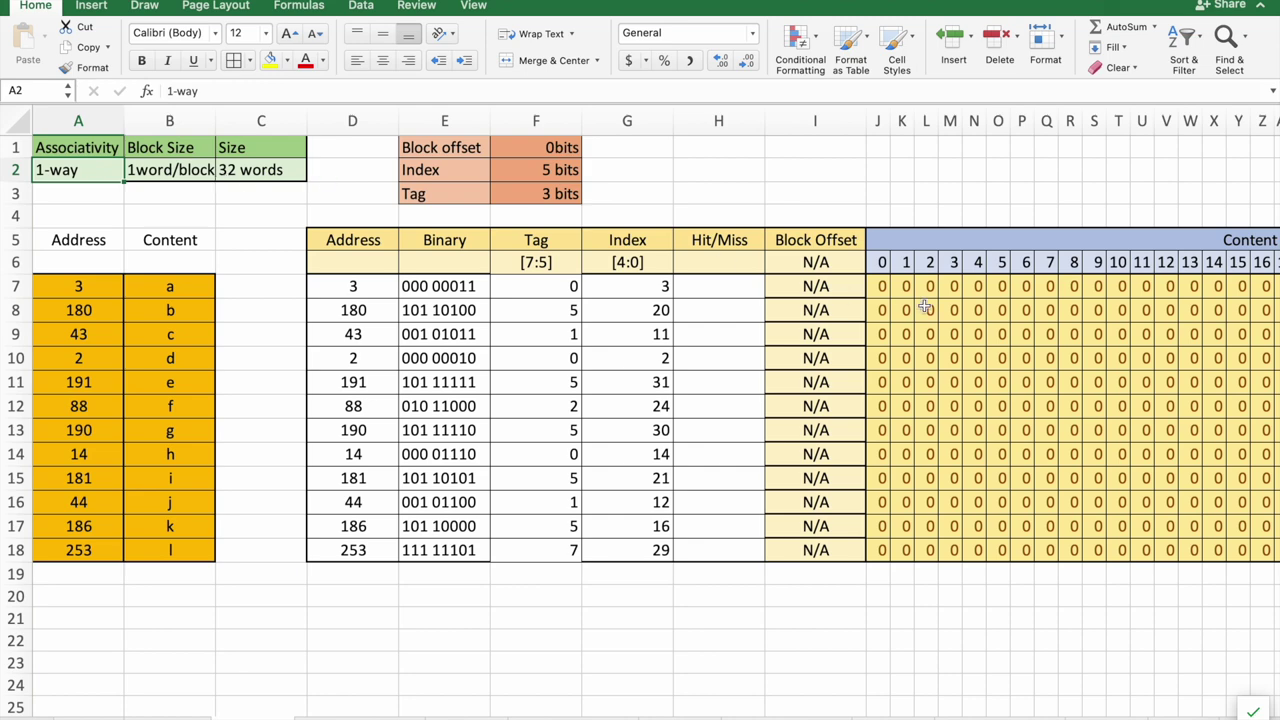
pyautogui.hscroll(10, 924, 307)
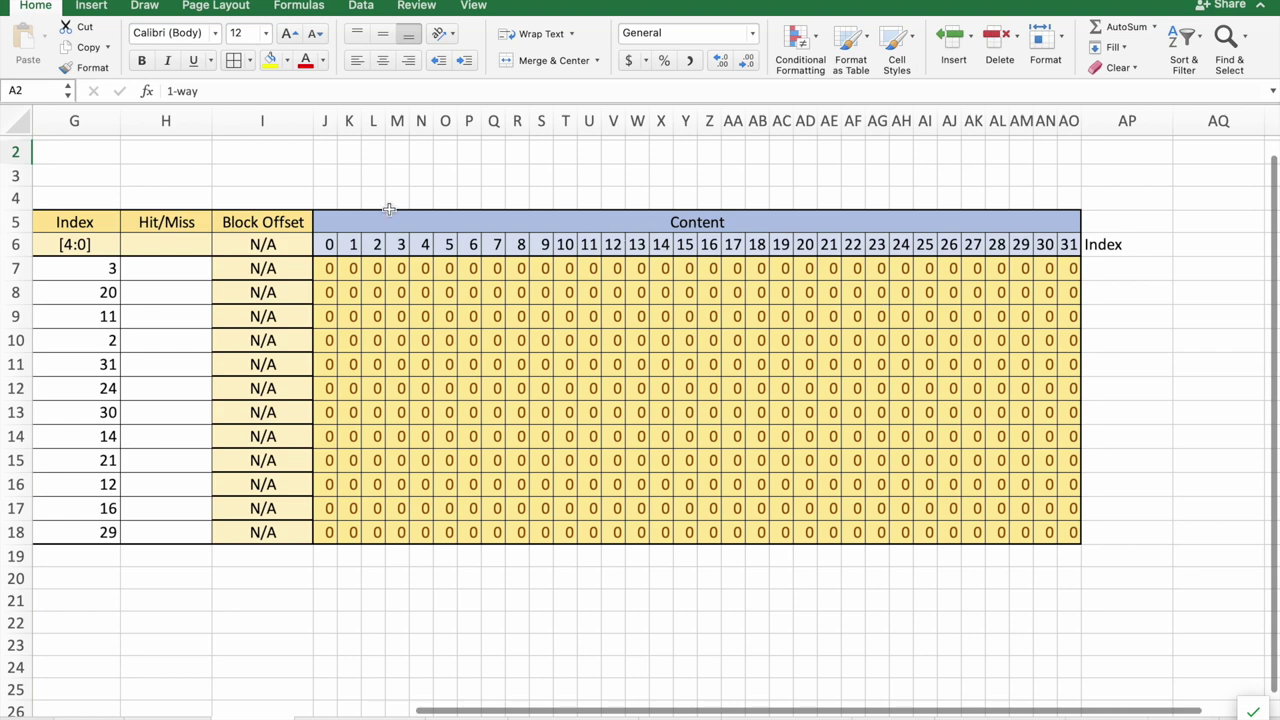
pyautogui.moveTo(329, 244); pyautogui.dragTo(1076, 248)
pyautogui.hscroll(-8, 1075, 248)
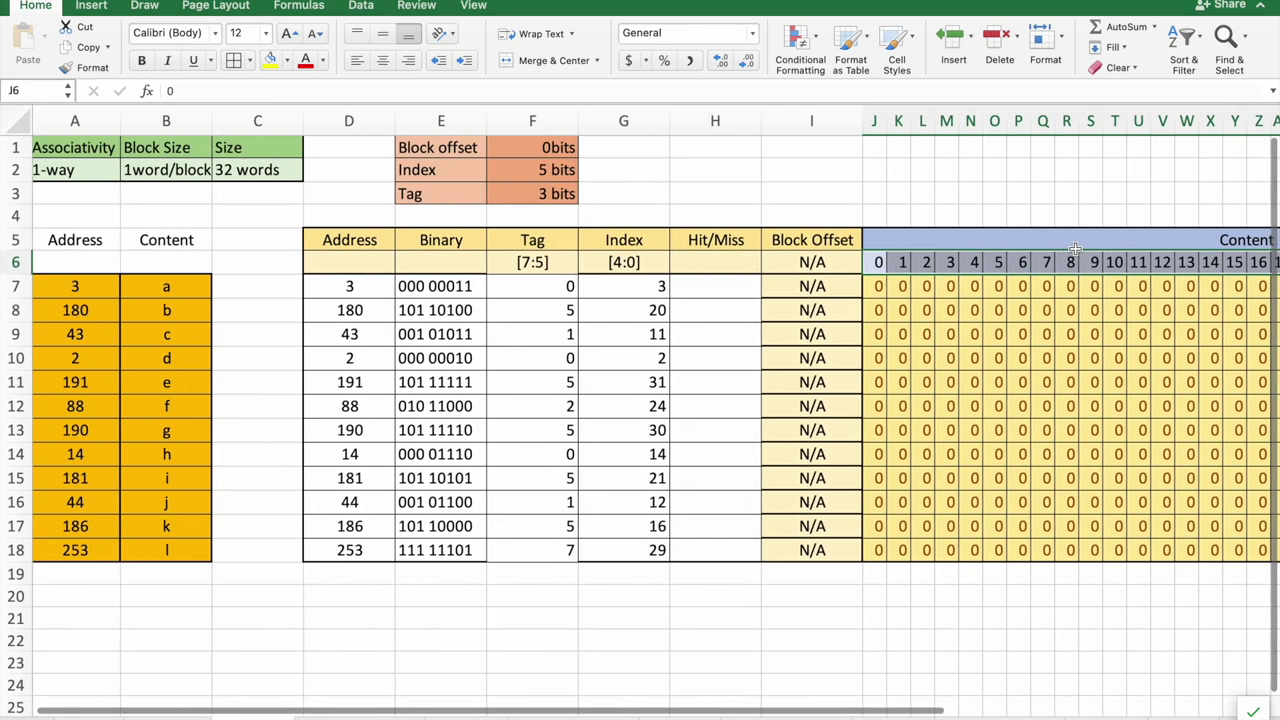
pyautogui.scroll(-3, 1075, 248)
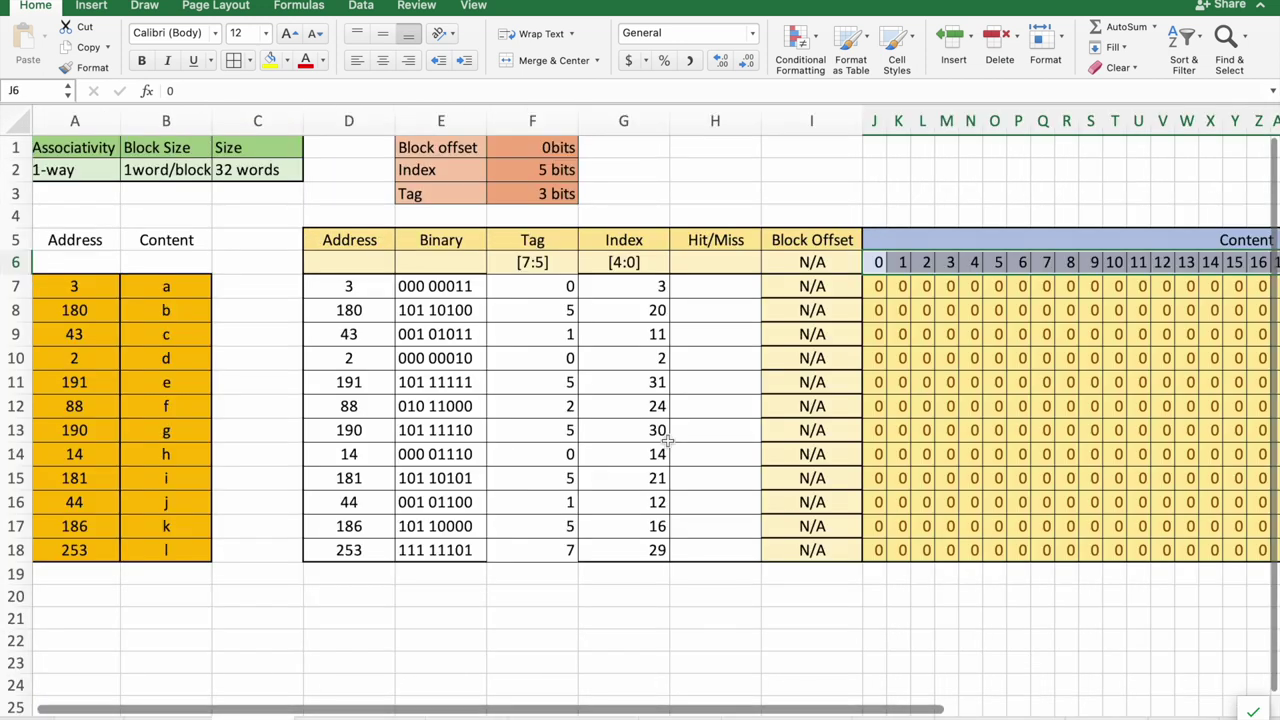
# - Enter the content a for address 3 under index 3, in cell M7
pyautogui.click(875, 289)
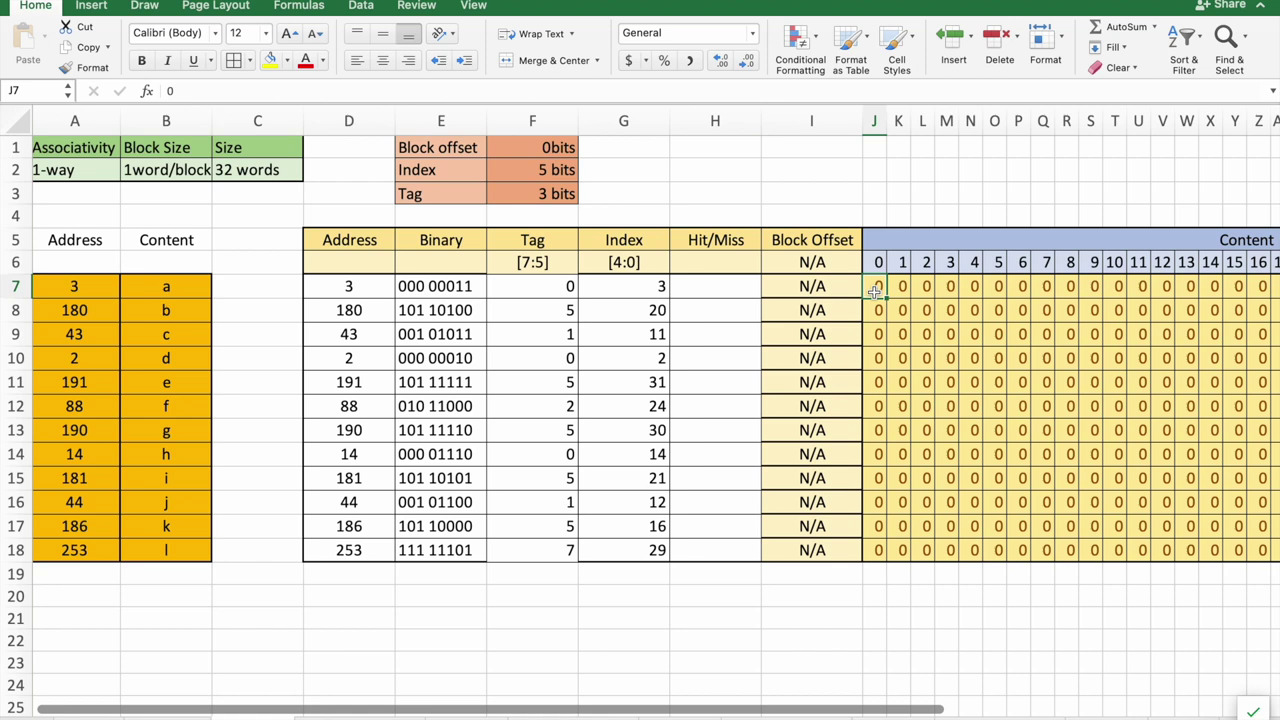
pyautogui.click(380, 287)
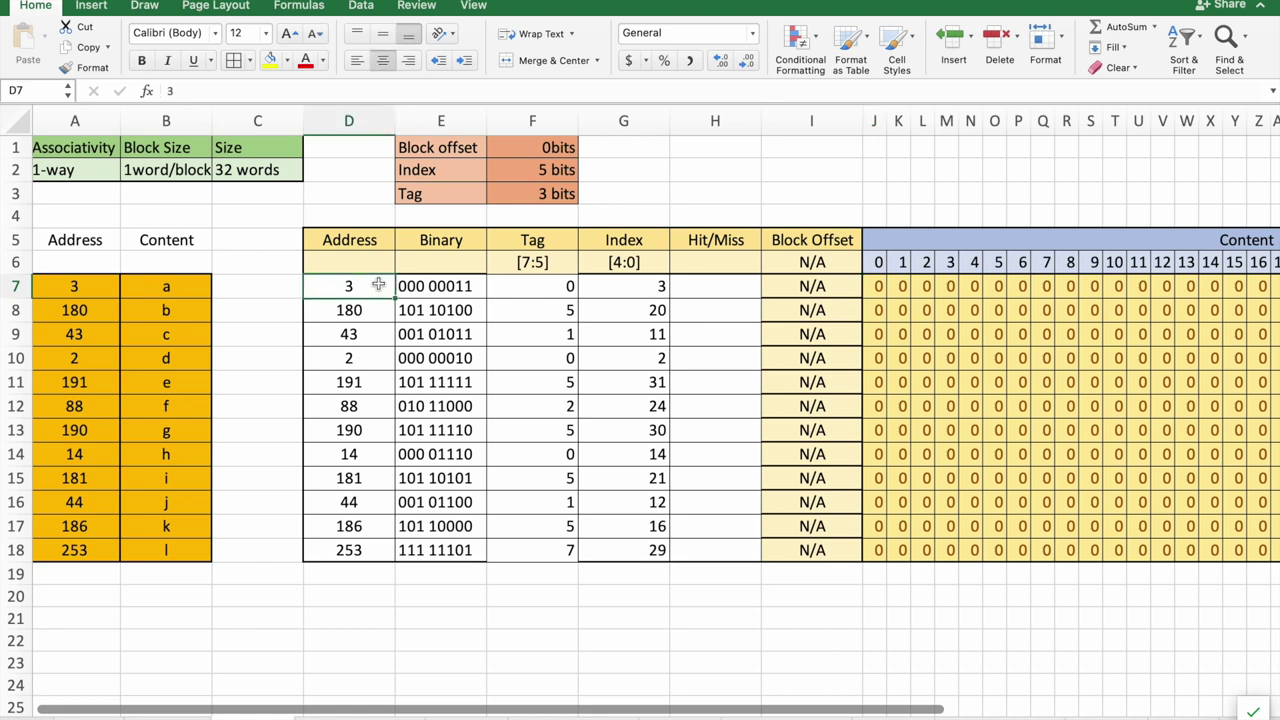
pyautogui.click(951, 288)
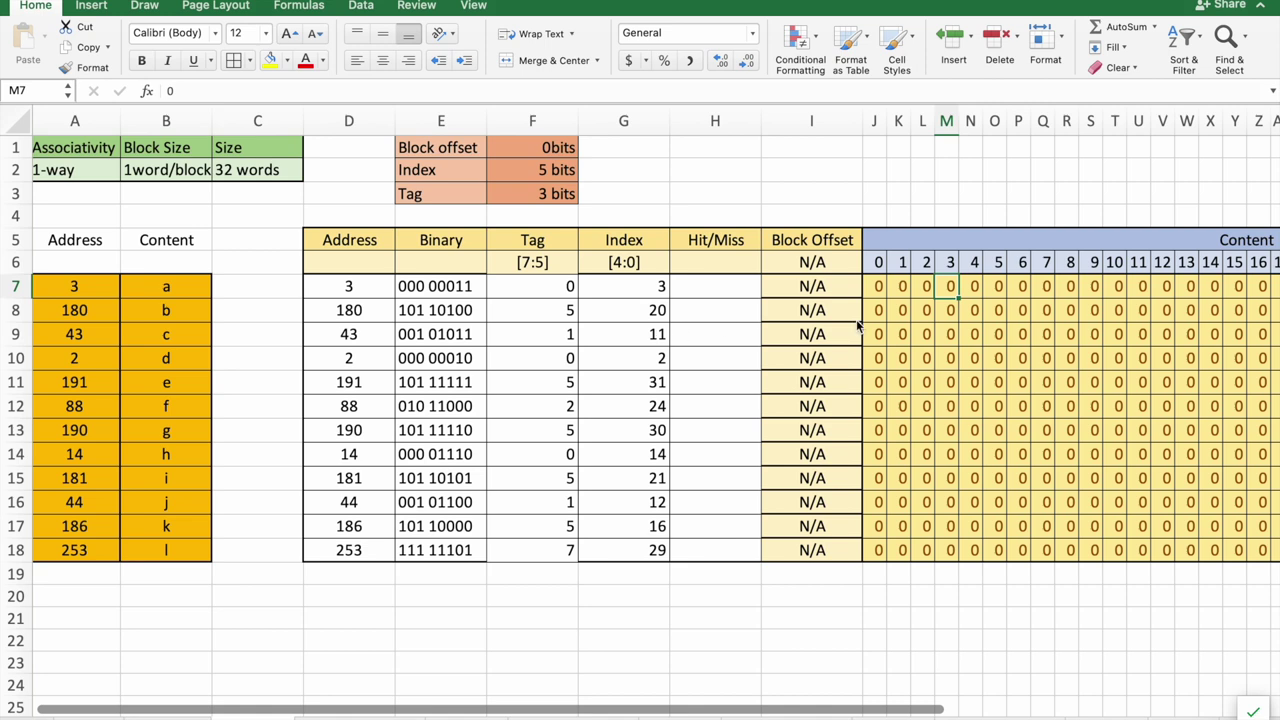
pyautogui.write('a')
pyautogui.press('Return')
# - Look up the index and content of address 180 and enter b under index 20, in cell AD8
pyautogui.click(637, 316)
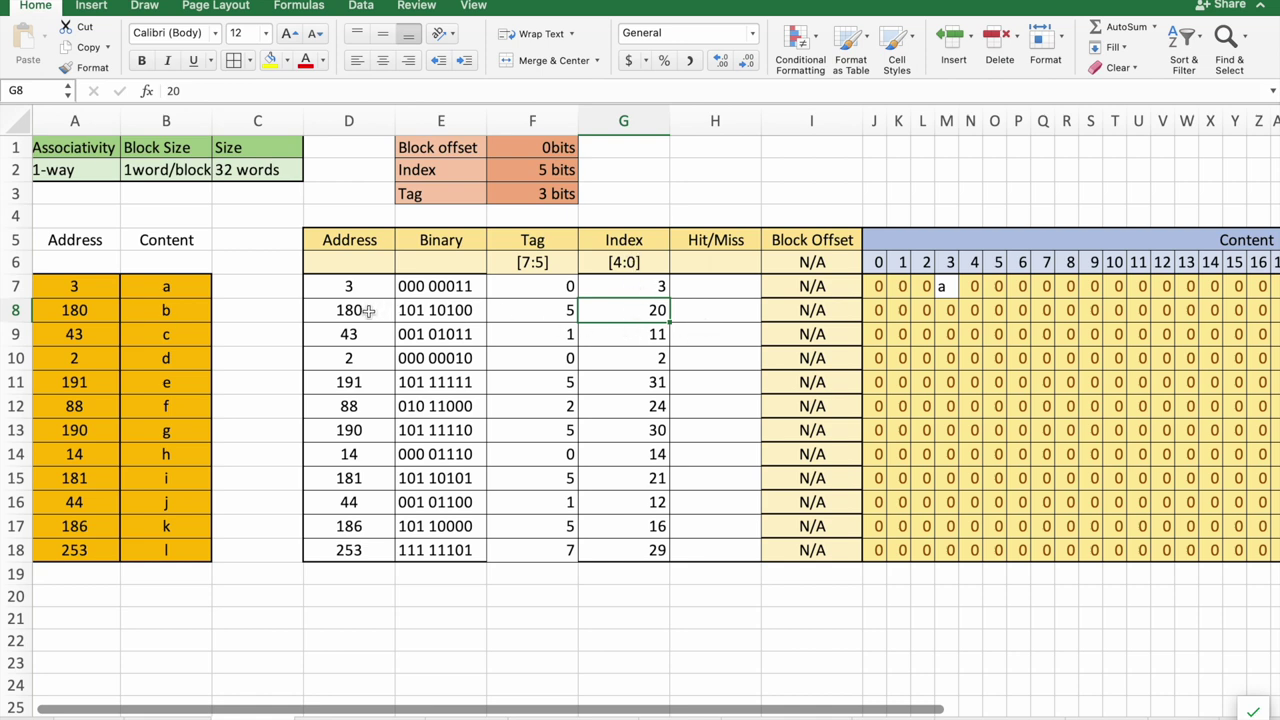
pyautogui.click(650, 334)
pyautogui.click(651, 314)
pyautogui.click(370, 308)
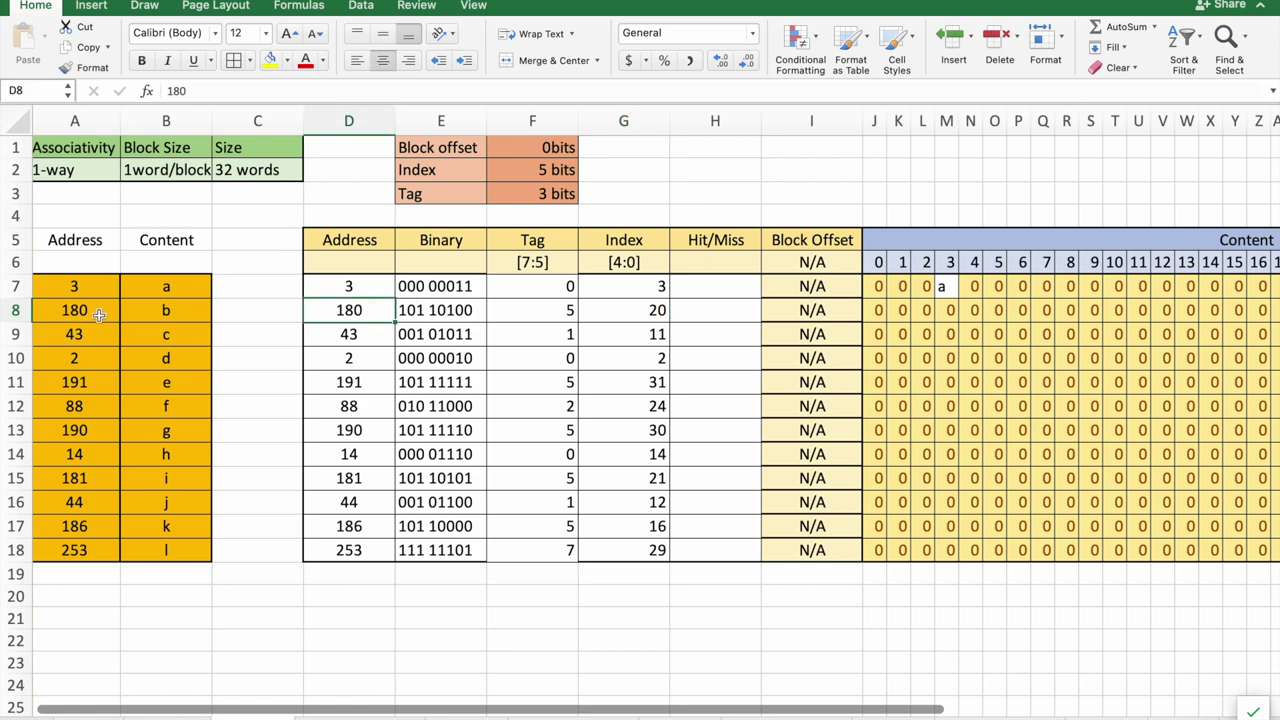
pyautogui.click(108, 317)
pyautogui.click(166, 312)
pyautogui.hscroll(3, 981, 385)
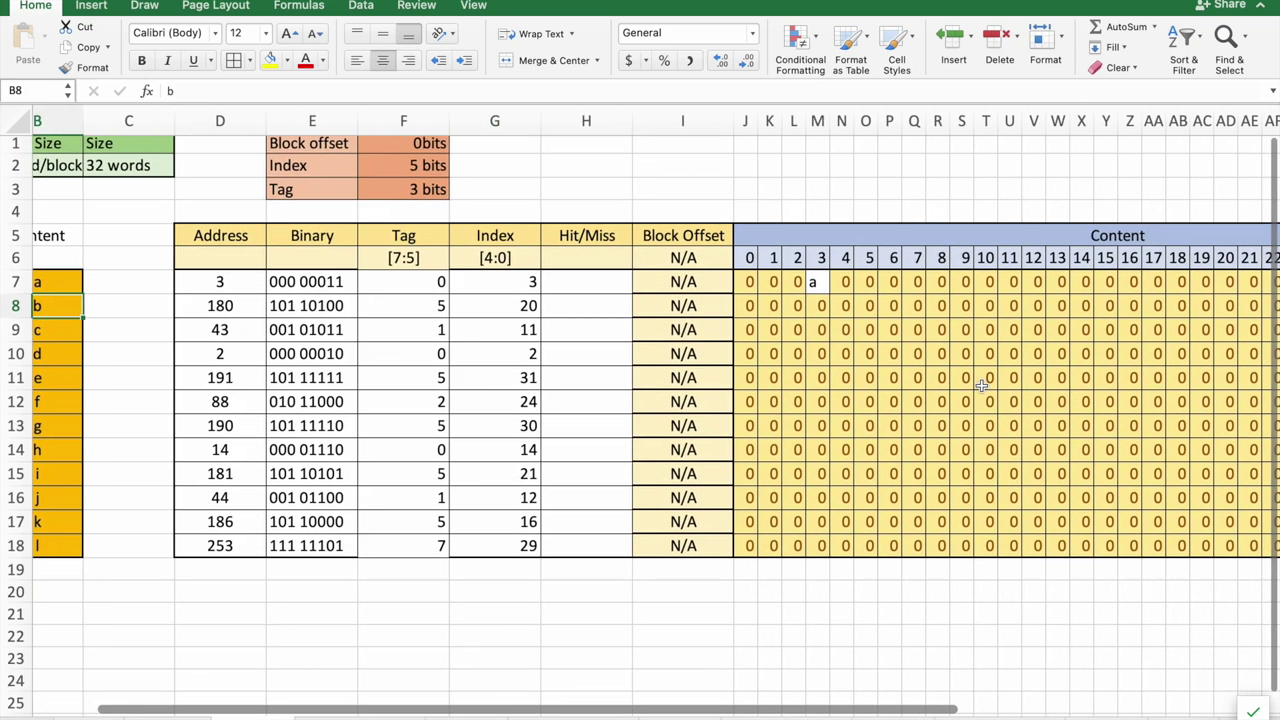
pyautogui.hscroll(3, 981, 385)
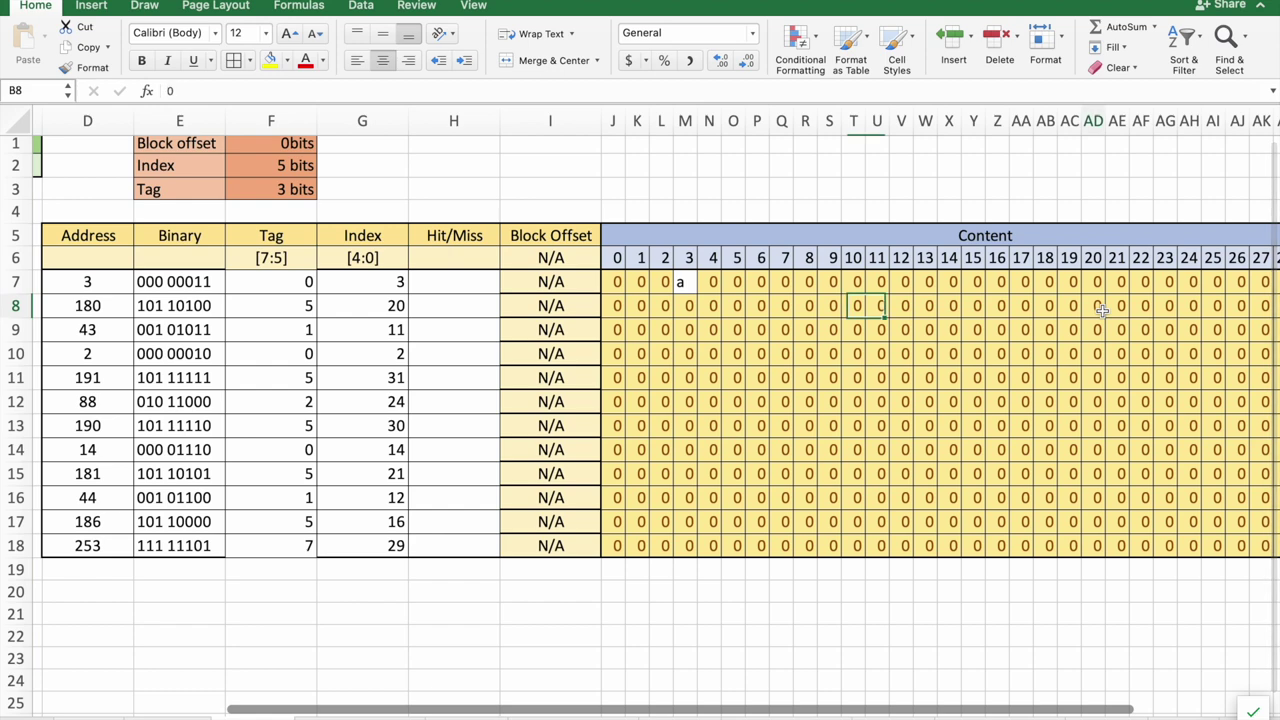
pyautogui.click(1099, 307)
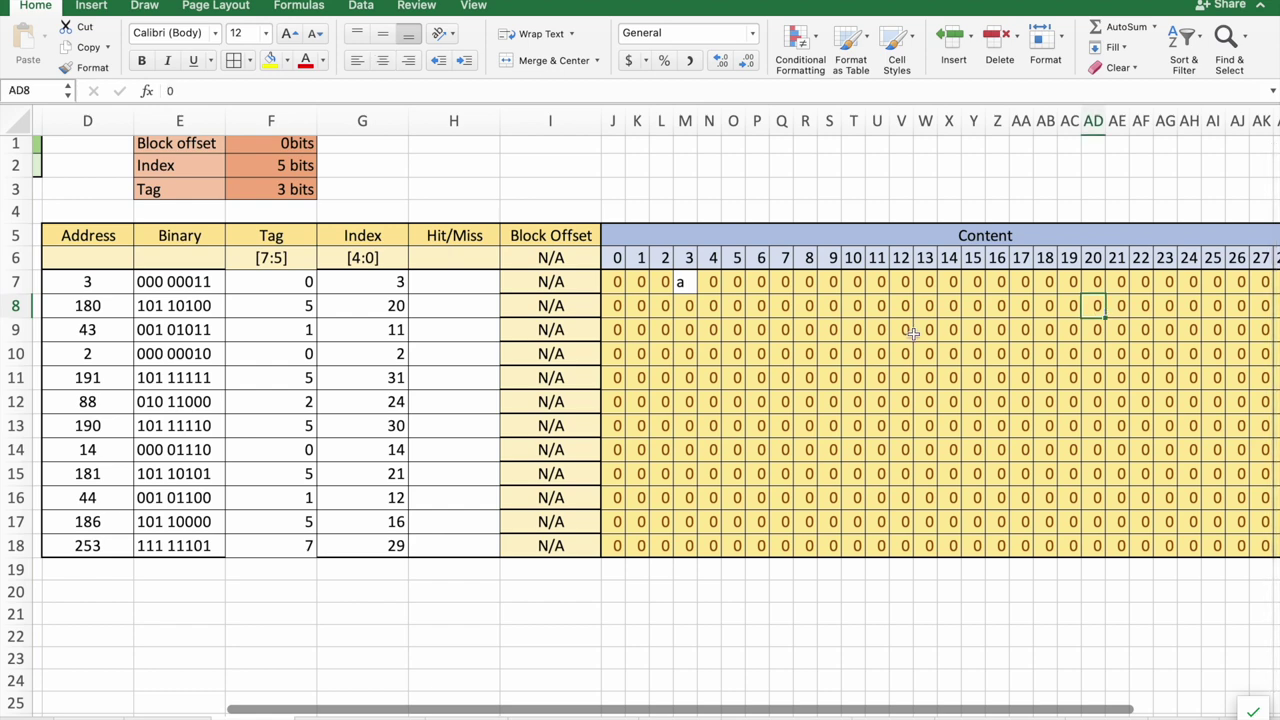
pyautogui.click(1025, 349)
# - Look up the index and content of address 43 and enter c under index 11, in cell U9
pyautogui.hscroll(-3, 1025, 349)
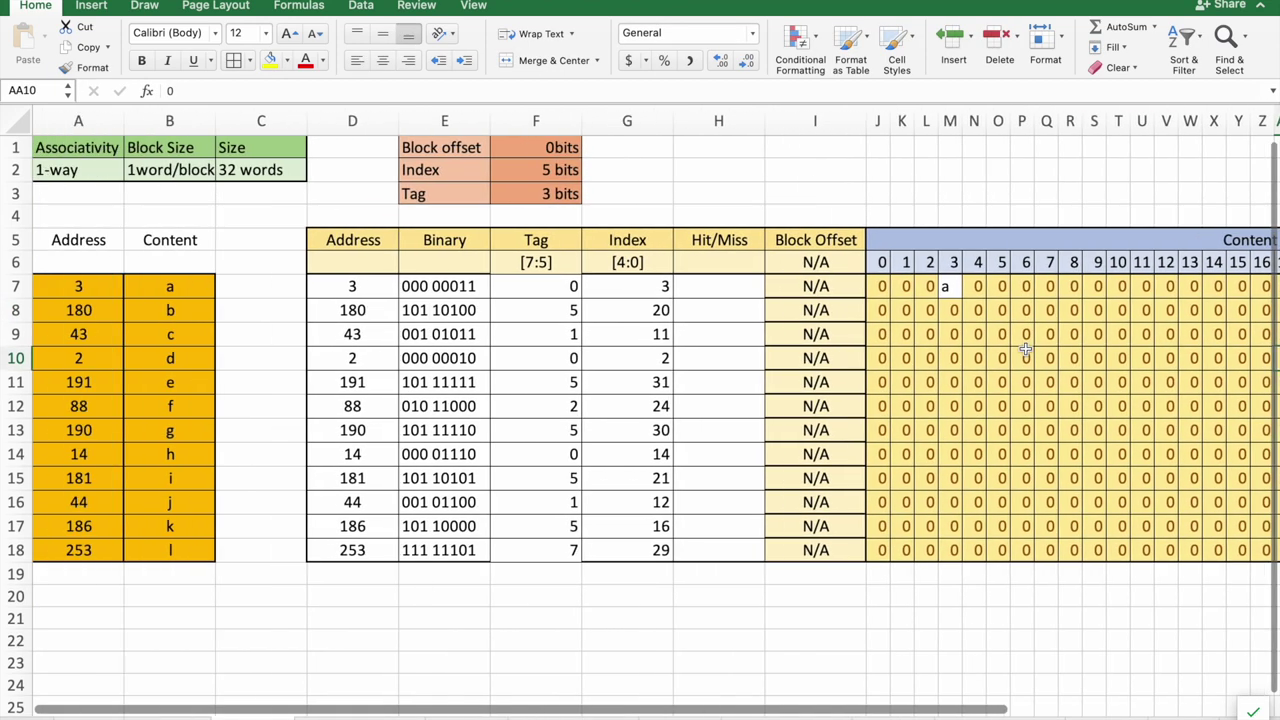
pyautogui.hscroll(1, 1025, 349)
pyautogui.hscroll(-1, 537, 318)
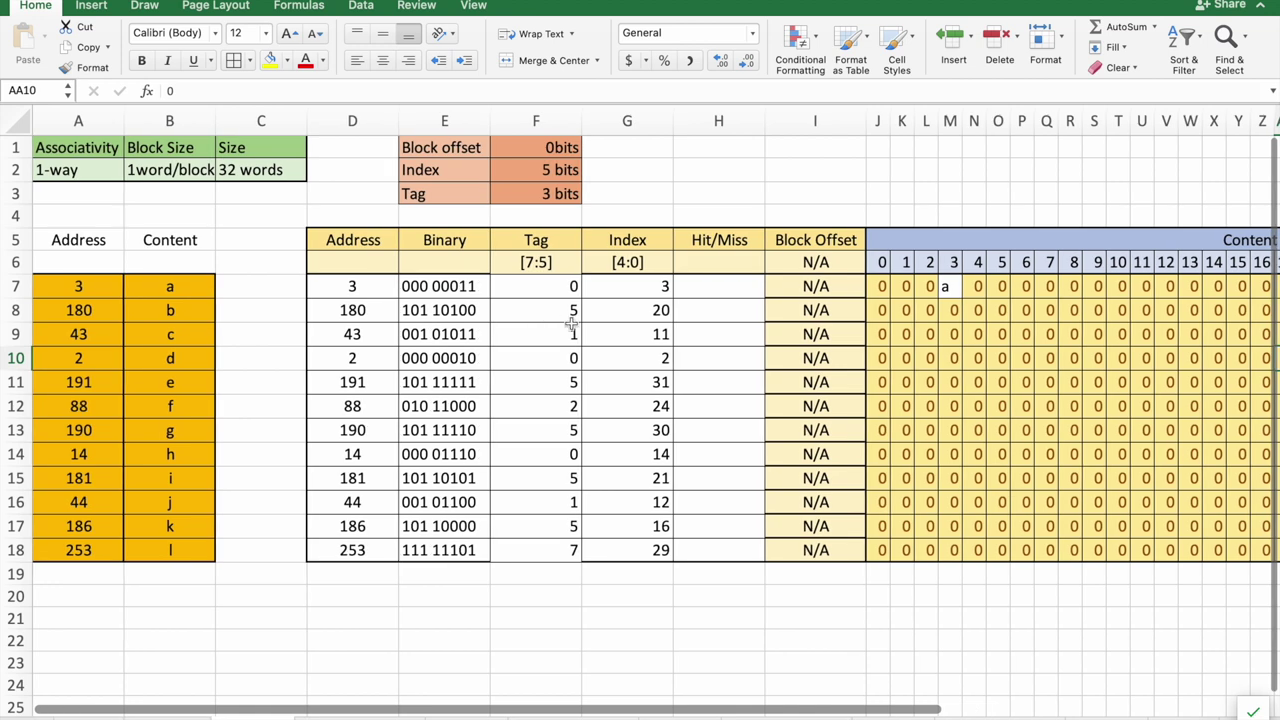
pyautogui.click(660, 336)
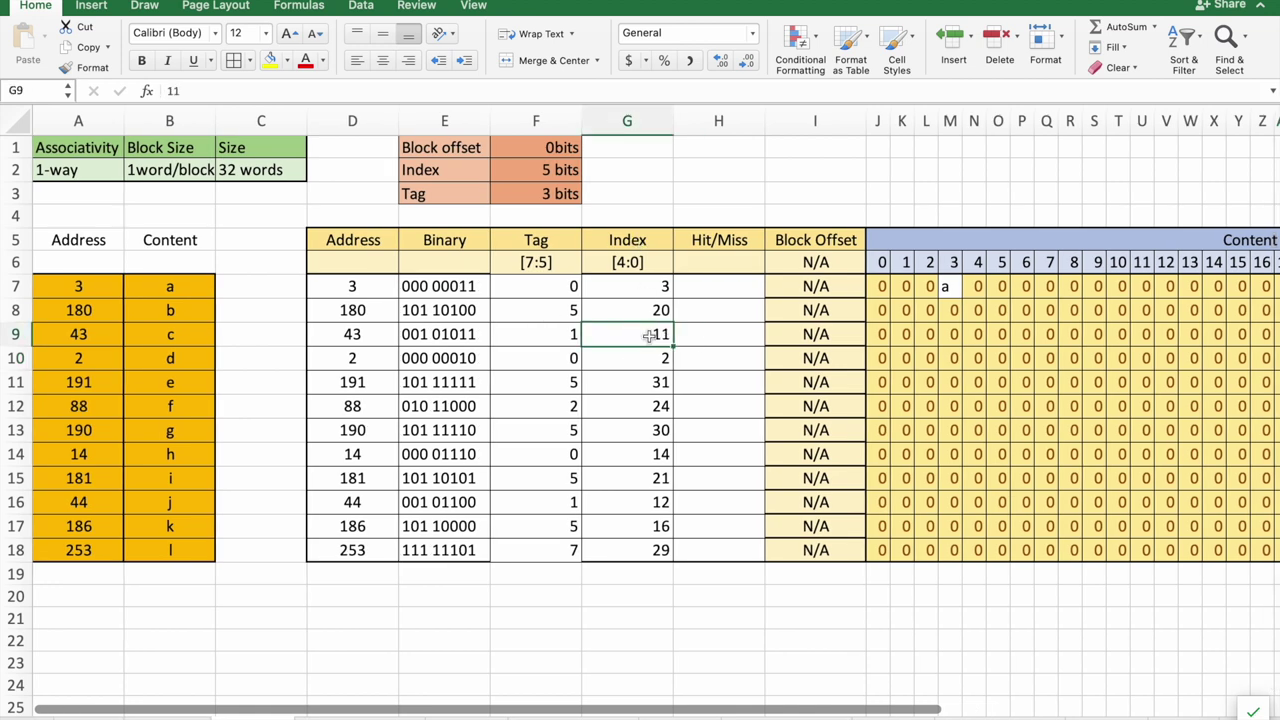
pyautogui.click(355, 336)
pyautogui.click(72, 334)
pyautogui.click(187, 336)
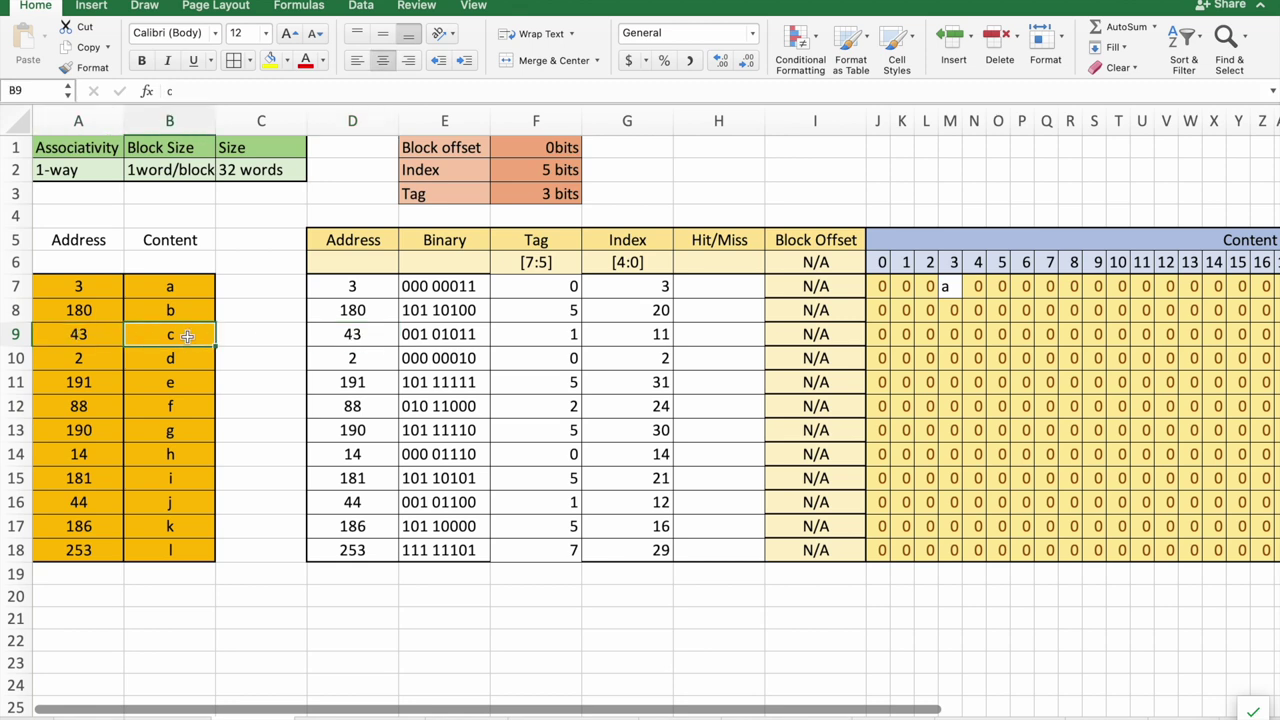
pyautogui.hscroll(5, 187, 336)
pyautogui.click(952, 328)
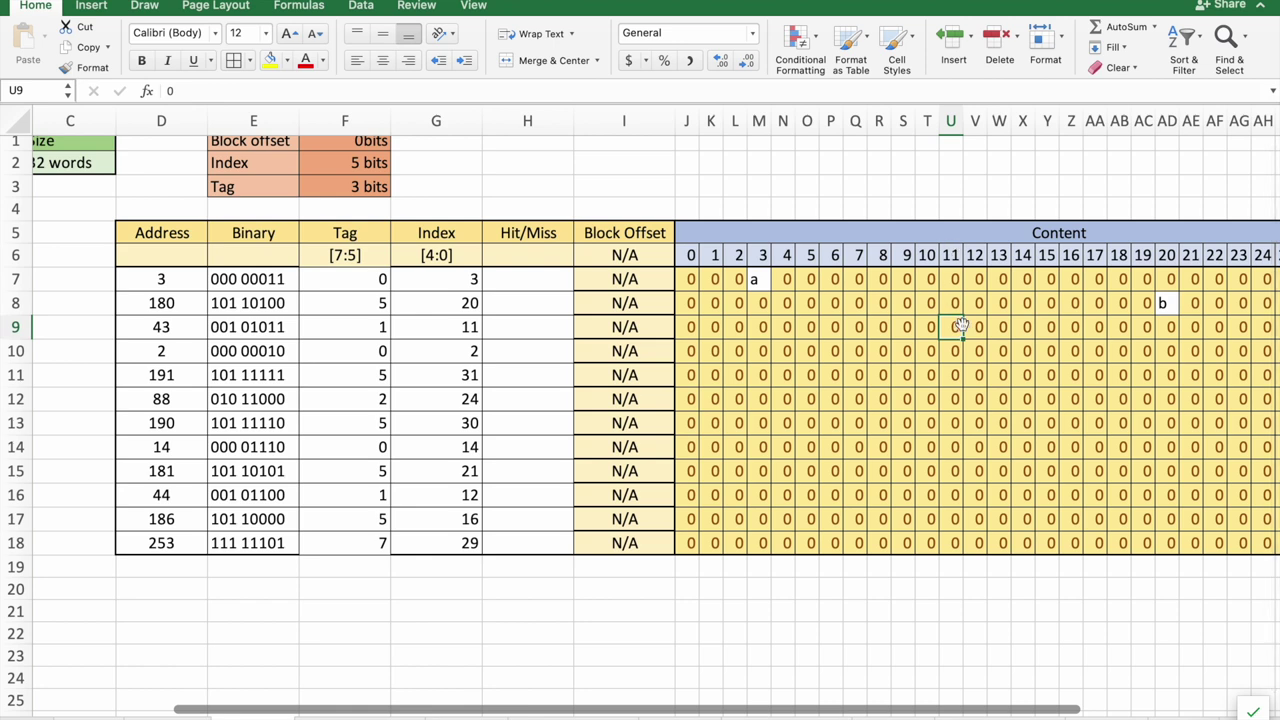
pyautogui.write('c')
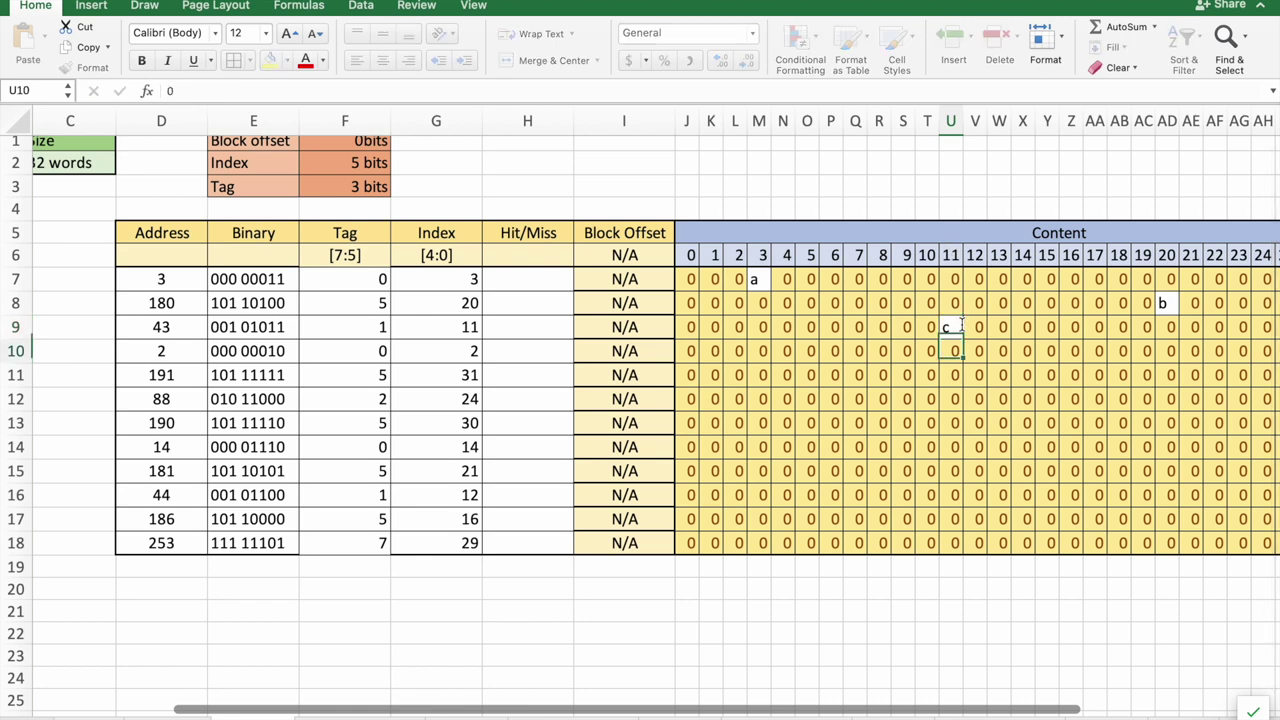
pyautogui.press('Return')
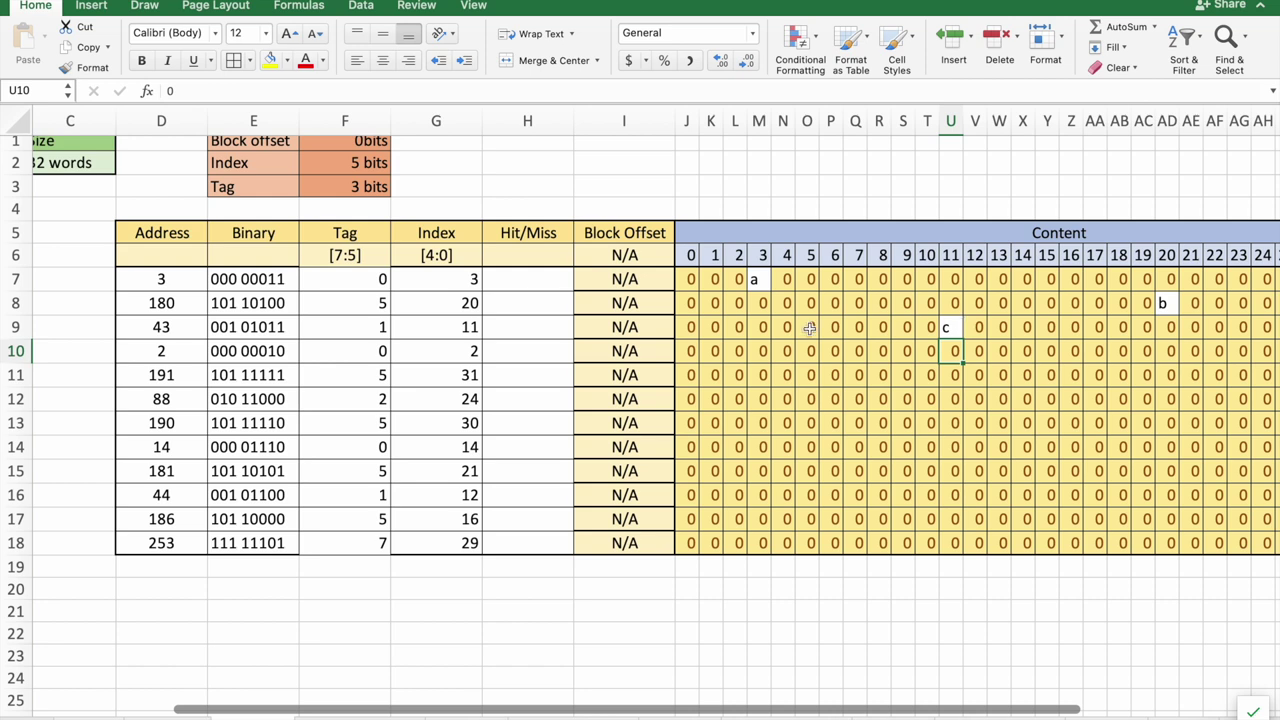
# - Enter Miss in H7 and MIss in H8 of the Hit/Miss column for addresses 3 and 180
pyautogui.click(540, 282)
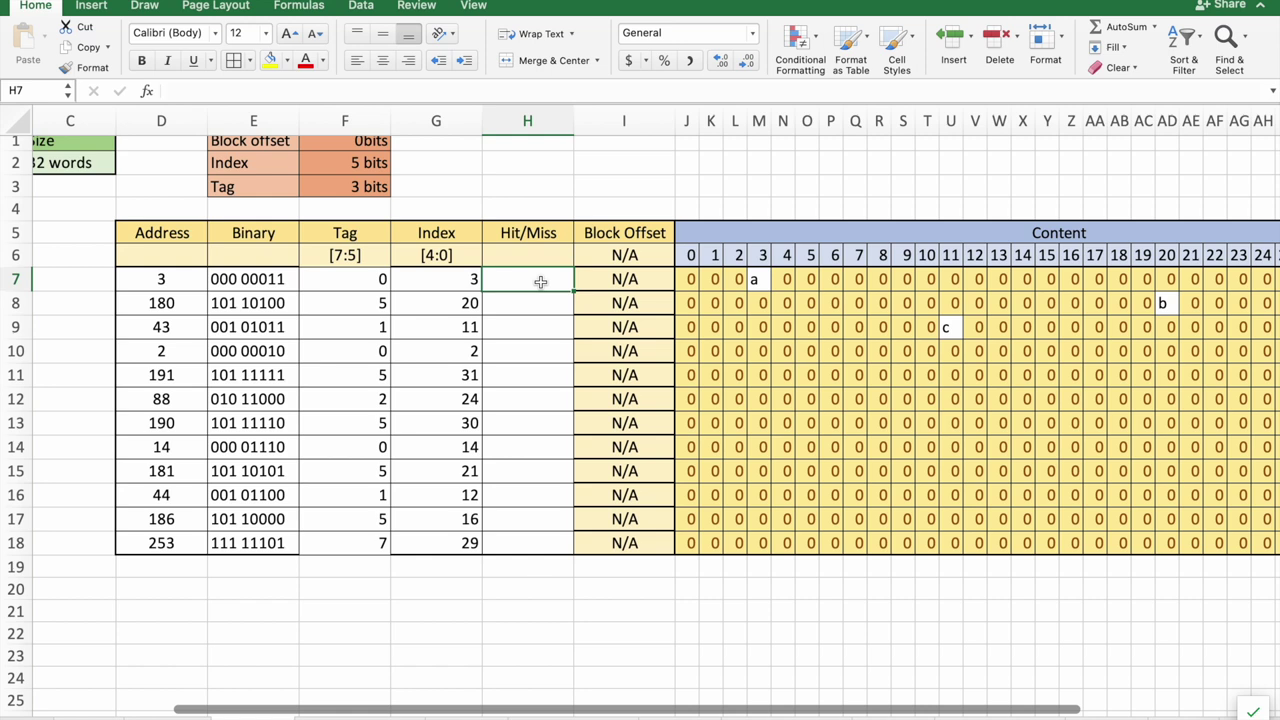
pyautogui.write('Miss')
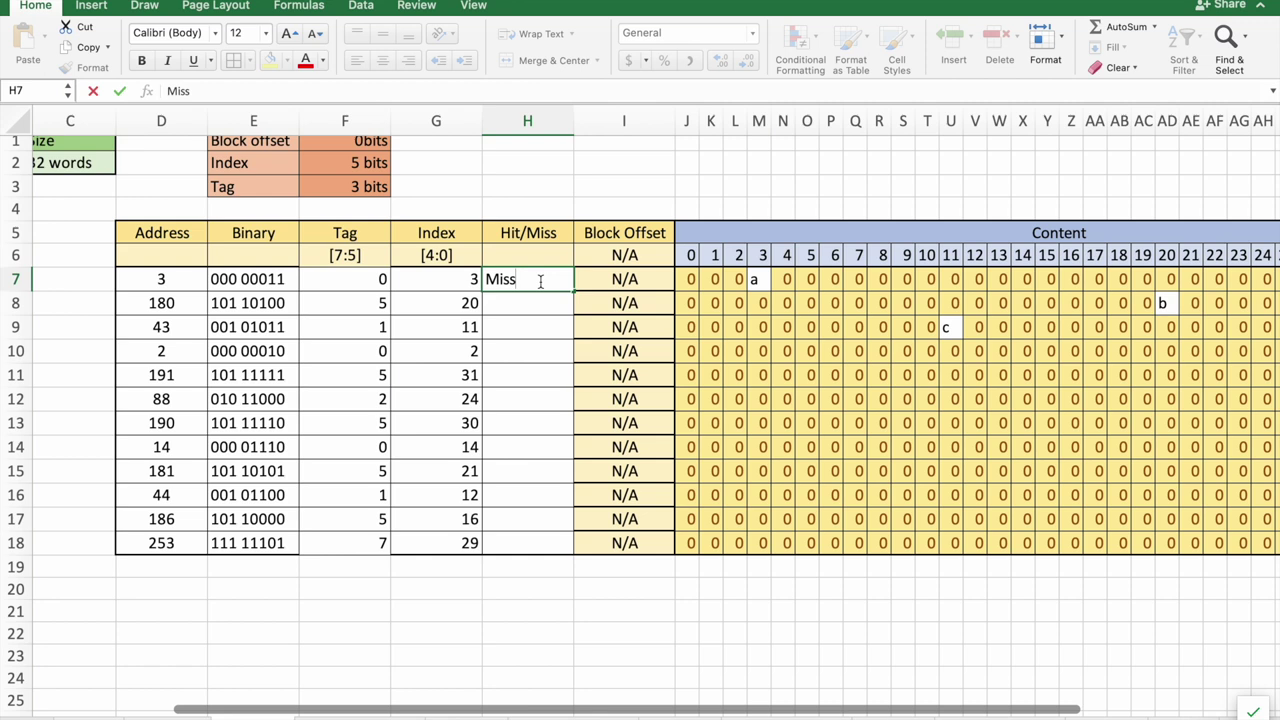
pyautogui.press('Return')
pyautogui.write('MIss')
pyautogui.press('Return')
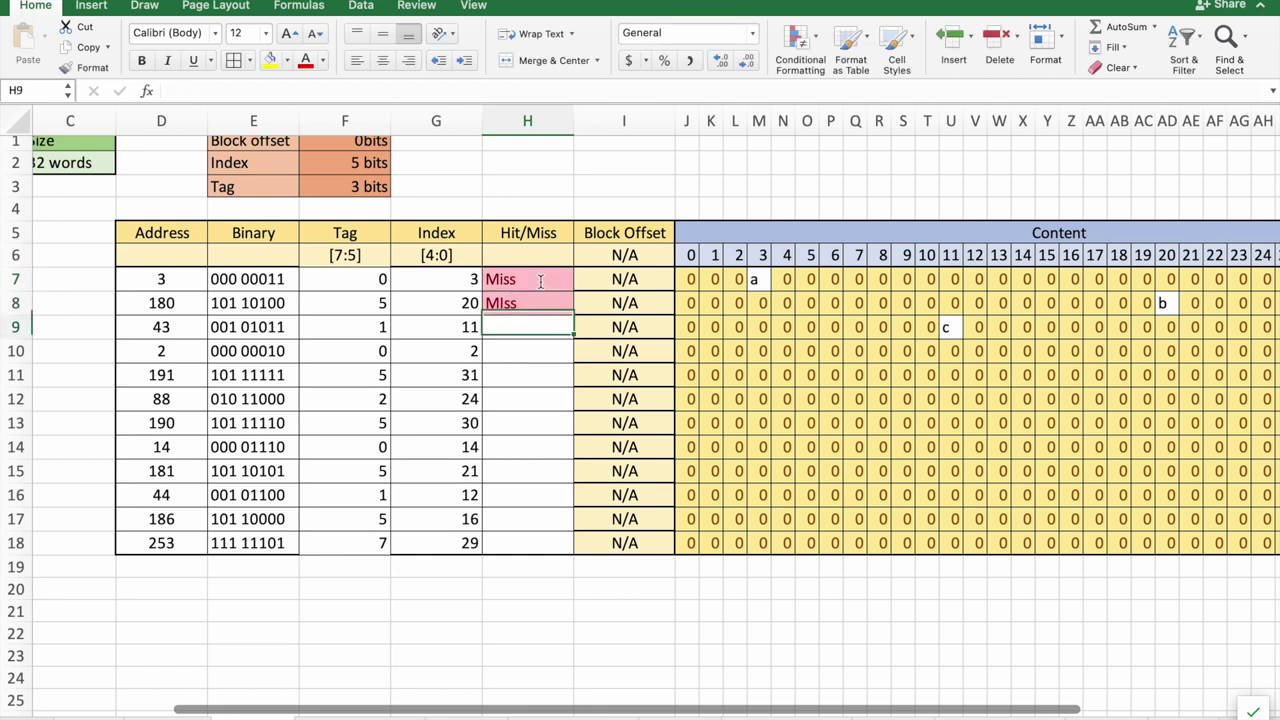
# - Fill the MIss entry from H8 down through H18 for the remaining addresses
pyautogui.moveTo(179, 287); pyautogui.dragTo(148, 543)
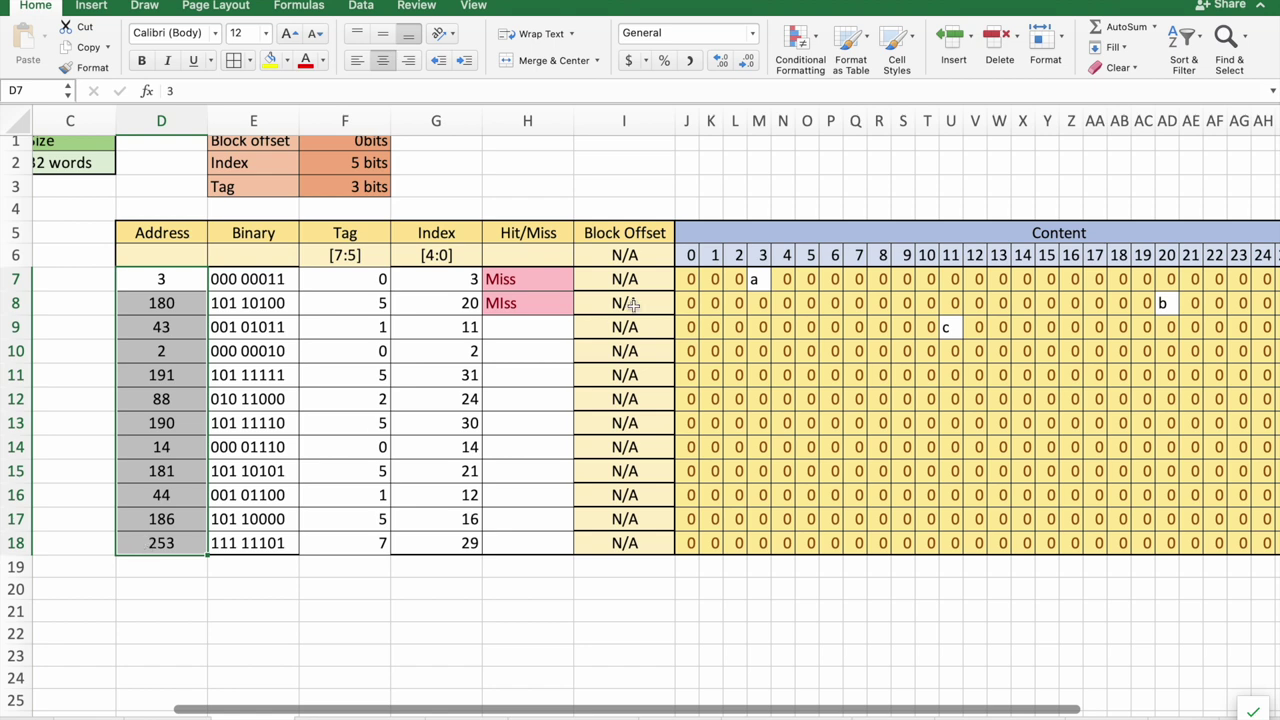
pyautogui.click(565, 308)
pyautogui.moveTo(575, 314); pyautogui.dragTo(572, 548)
pyautogui.click(526, 311)
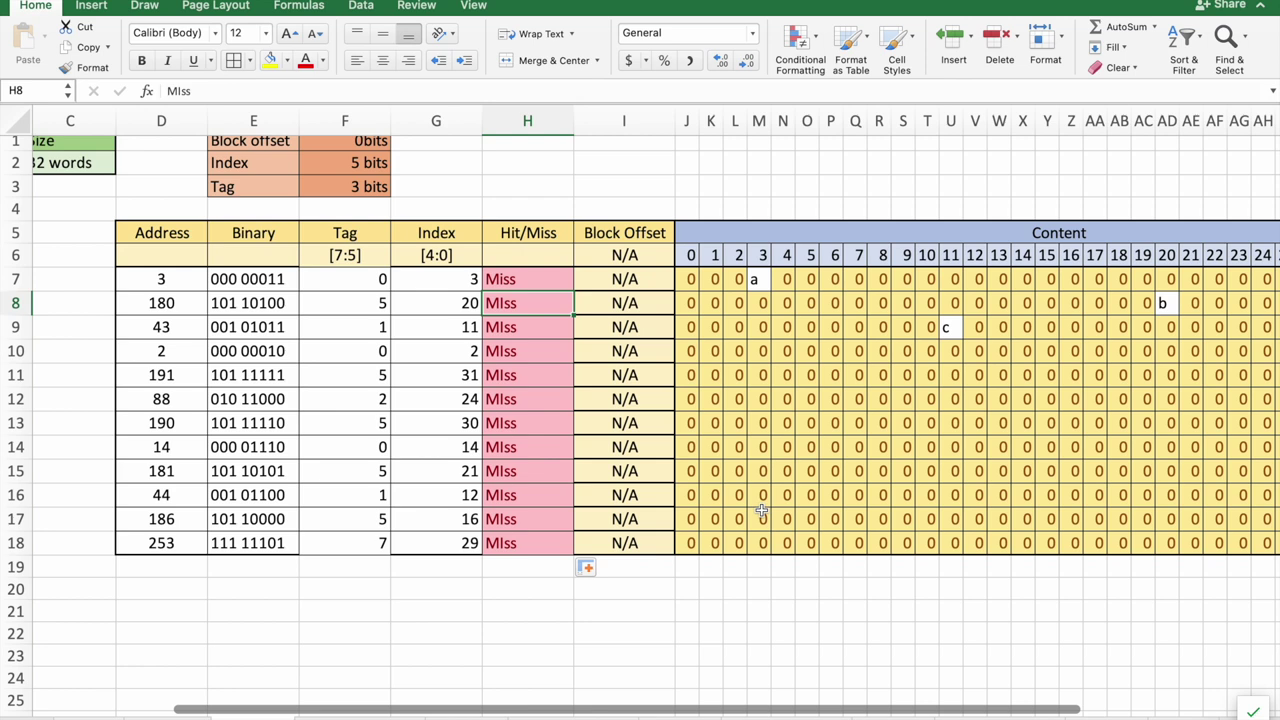
# - Compare the tags of addresses 180 and 181 and check the index of address 181
pyautogui.click(364, 300)
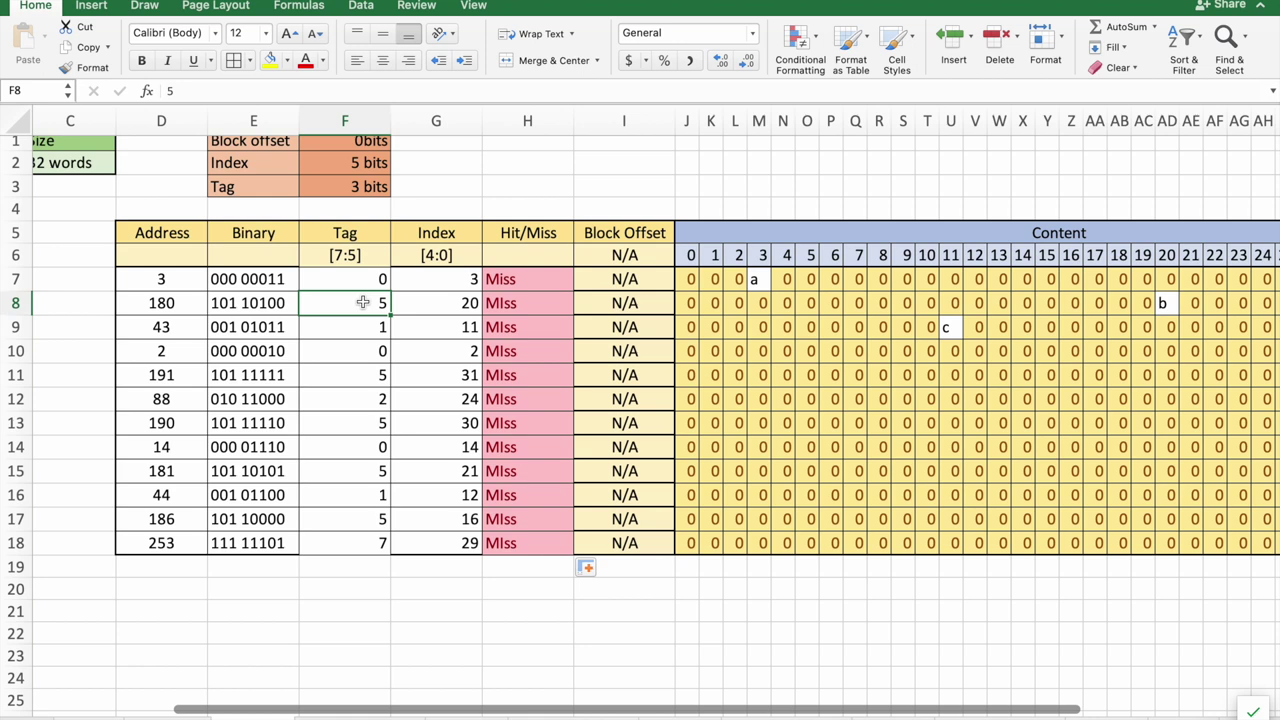
pyautogui.click(352, 472)
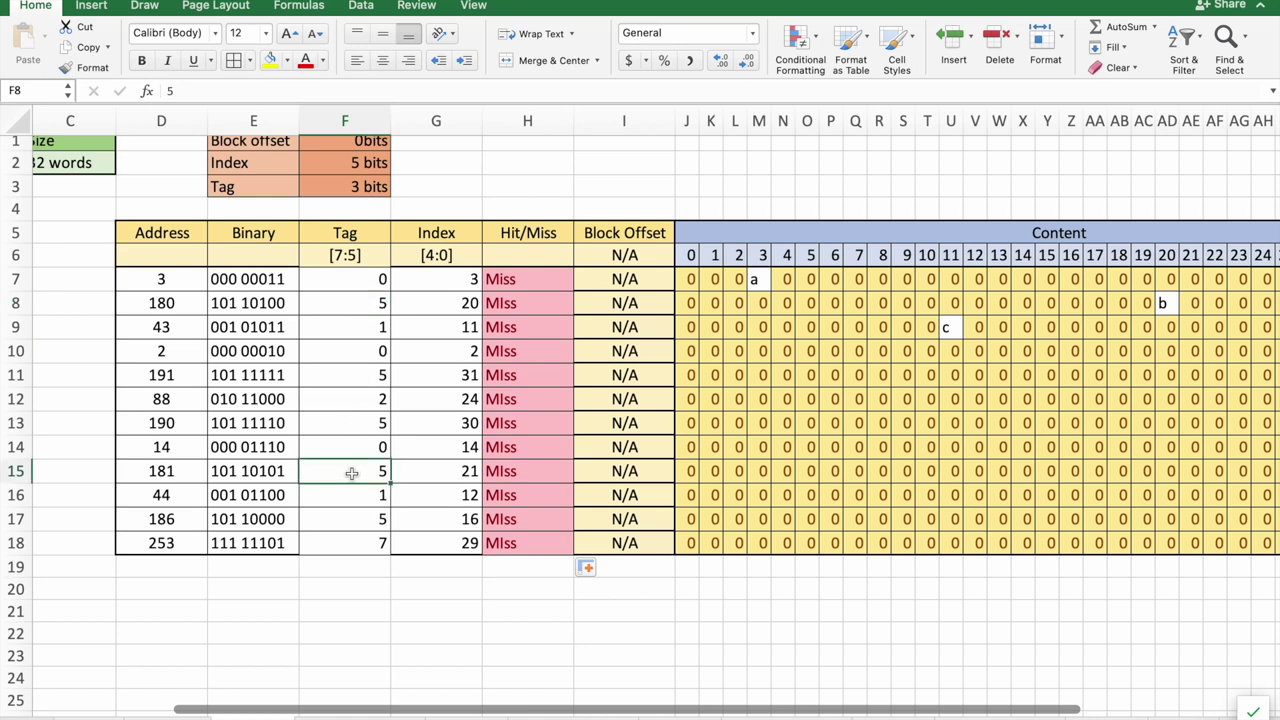
pyautogui.click(424, 474)
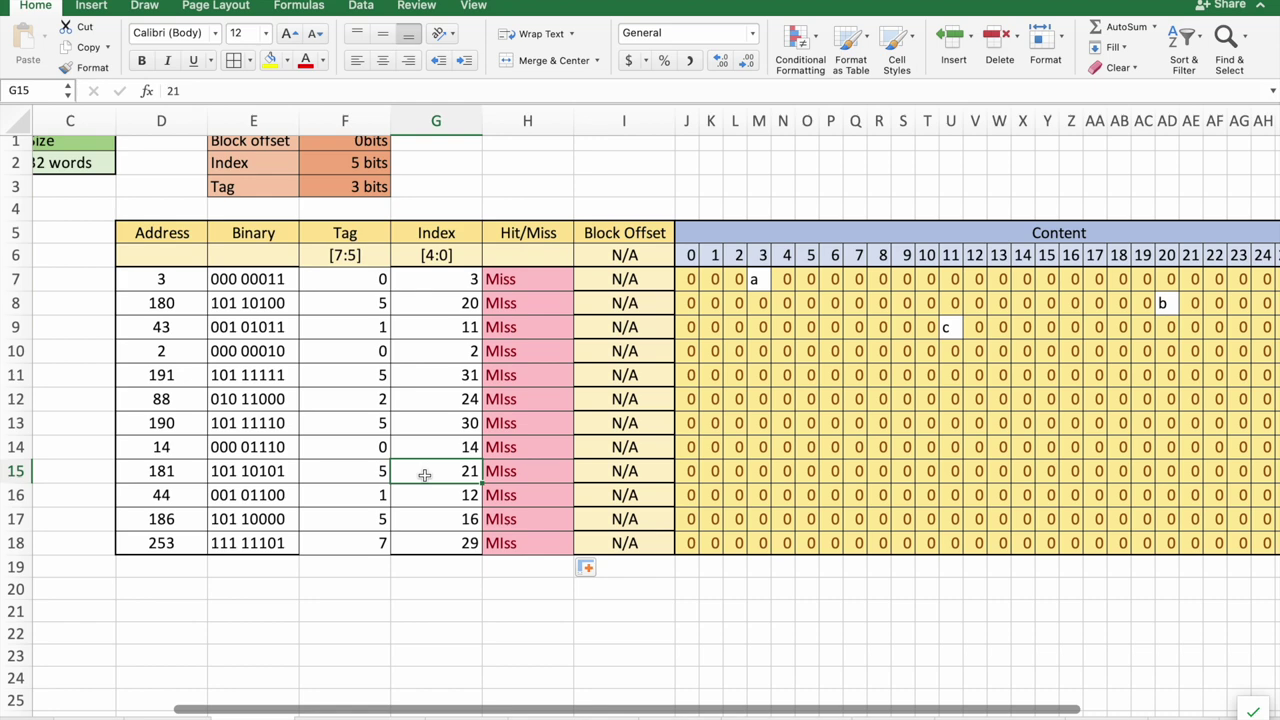
# - Examine the solved worksheet's Hit/Miss column, miss rate and accumulated cache content
pyautogui.hscroll(-5, 424, 474)
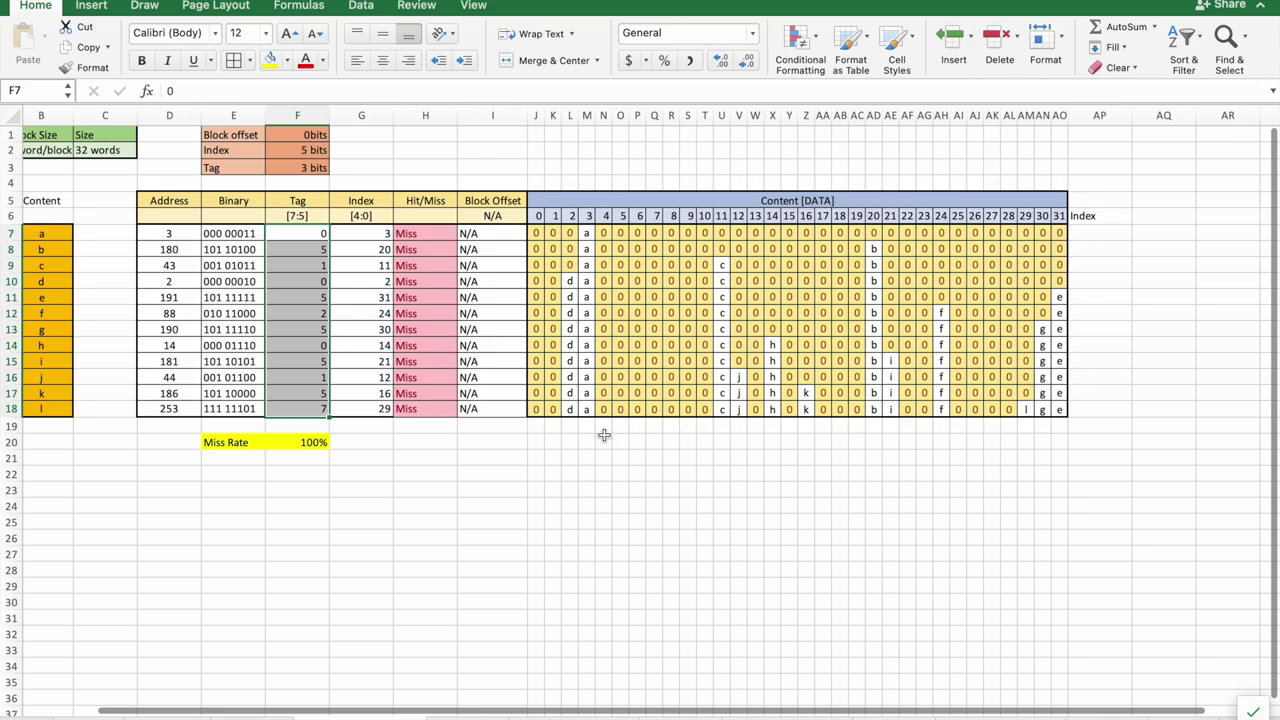
pyautogui.scroll(3, 604, 434)
pyautogui.scroll(5, 648, 310)
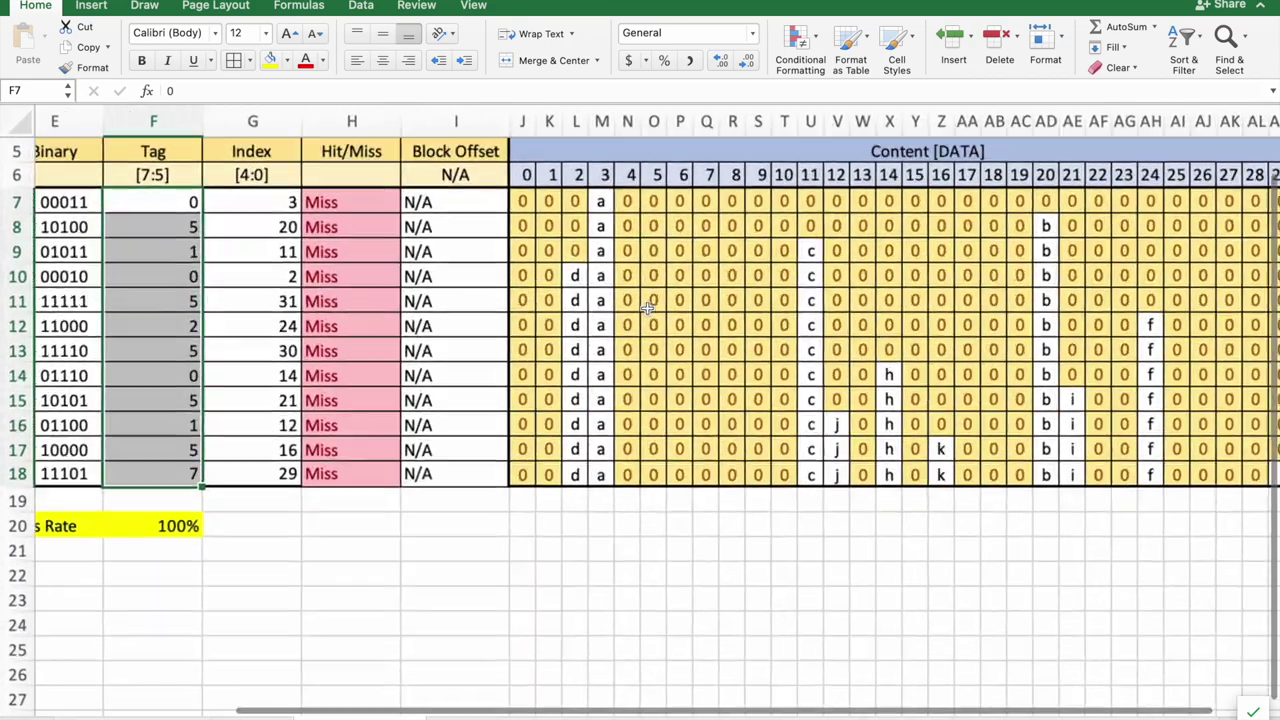
pyautogui.hscroll(-5, 648, 310)
pyautogui.scroll(-2, 648, 310)
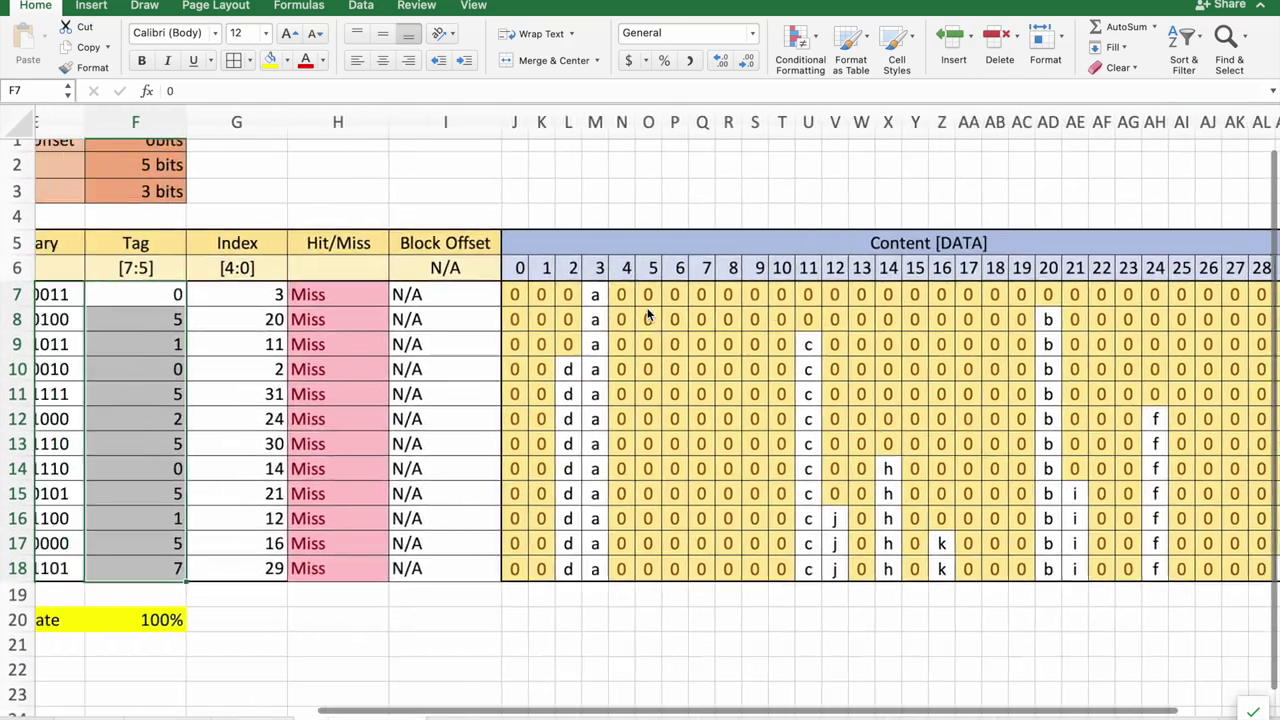
pyautogui.scroll(-3, 647, 310)
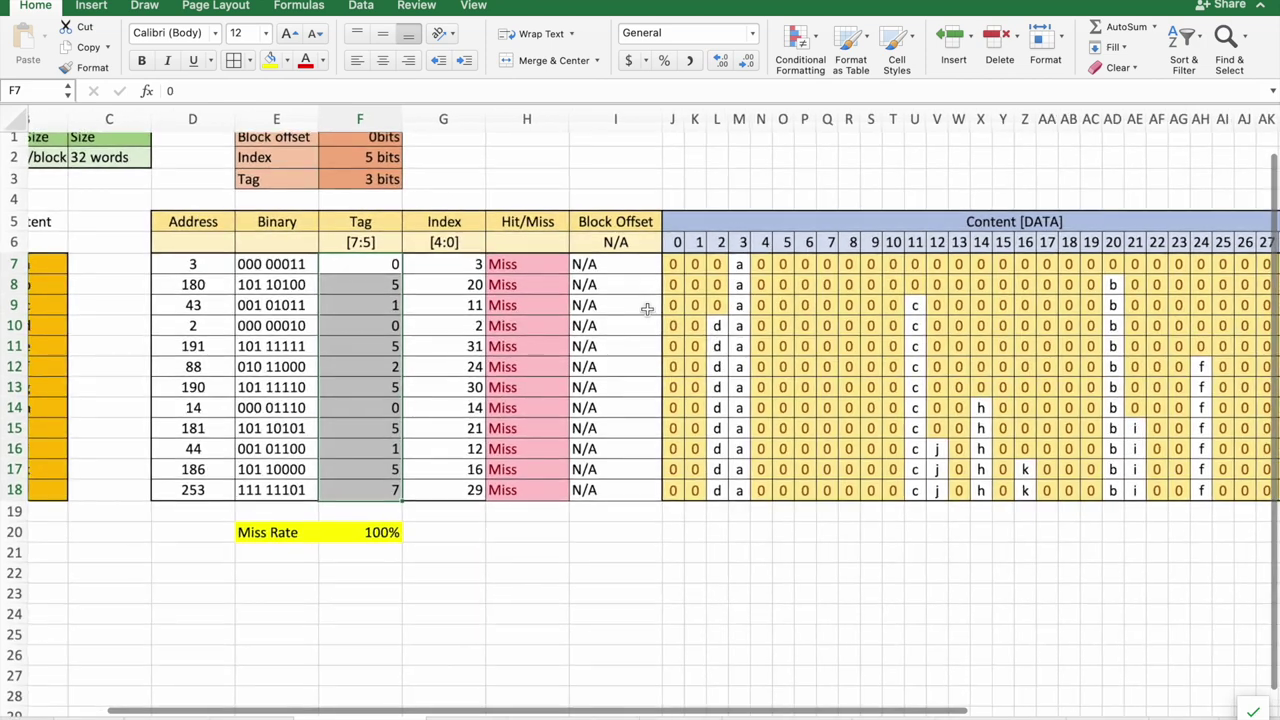
# - Trace contents a and d down their index columns in the solved 1-word-block worksheet
pyautogui.hscroll(3, 640, 310)
pyautogui.click(446, 276)
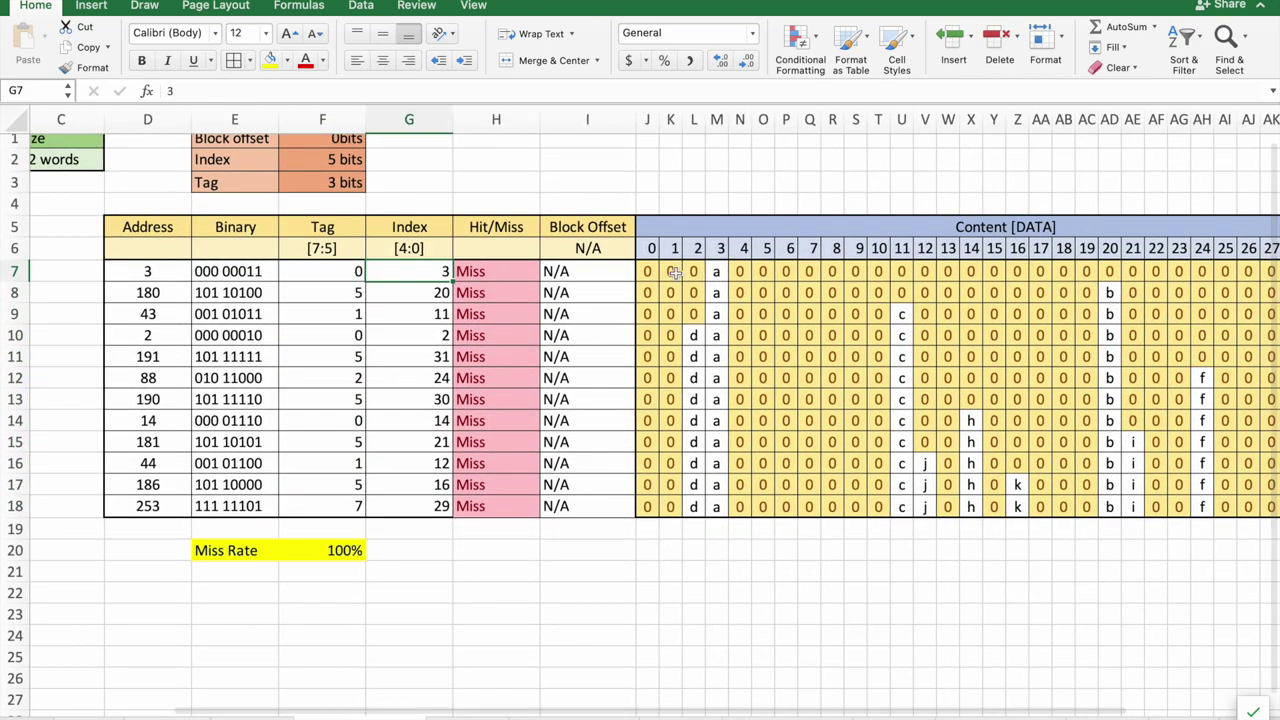
pyautogui.moveTo(719, 271); pyautogui.dragTo(720, 508)
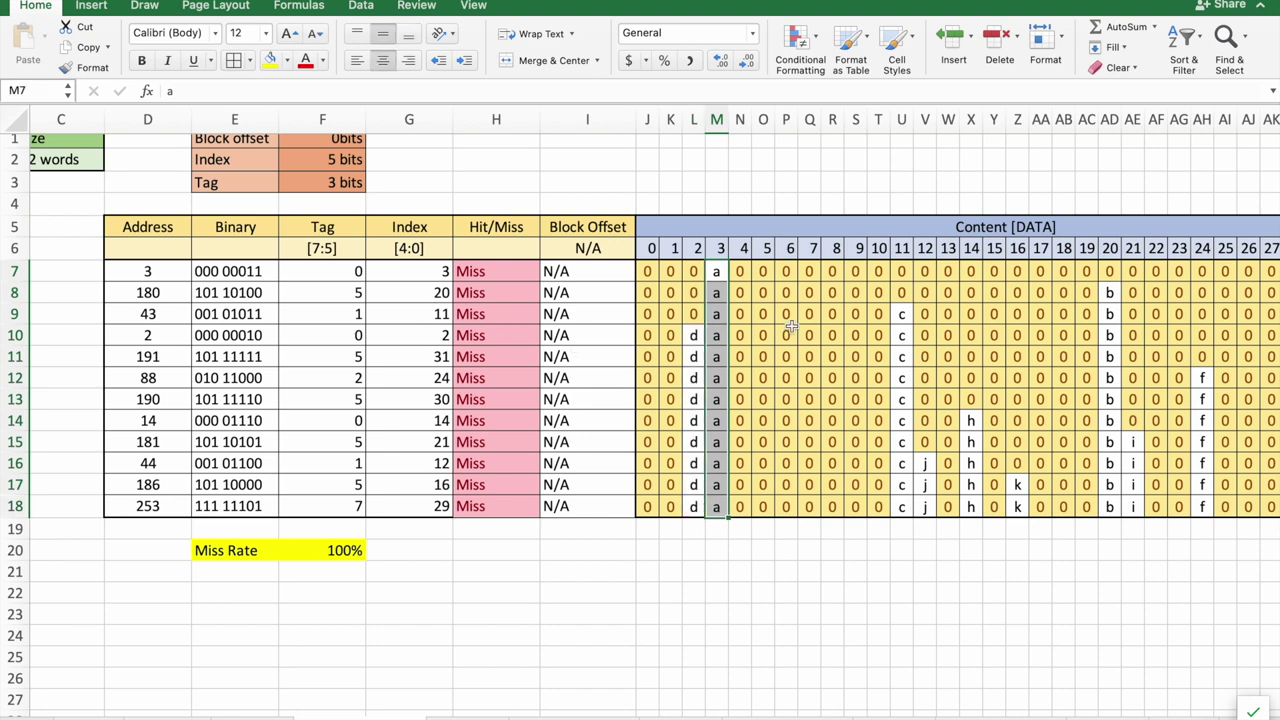
pyautogui.moveTo(694, 335); pyautogui.dragTo(690, 505)
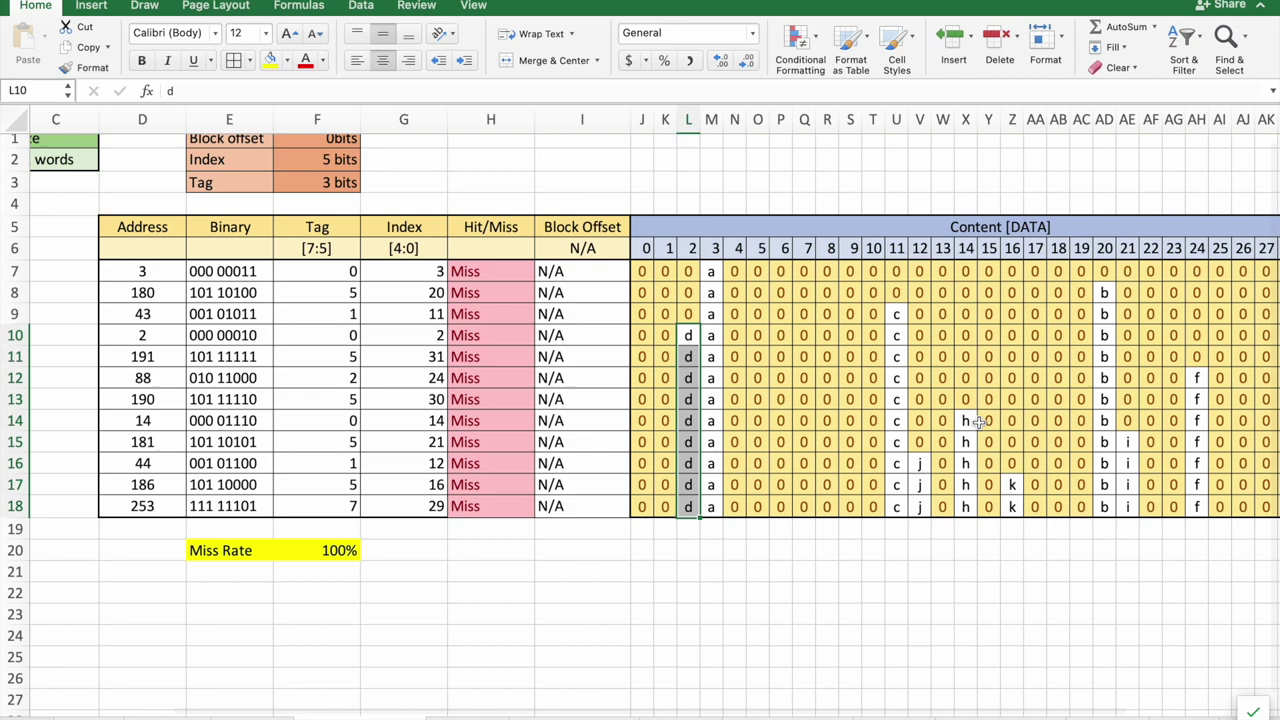
pyautogui.scroll(-5, 979, 425)
pyautogui.scroll(6, 979, 425)
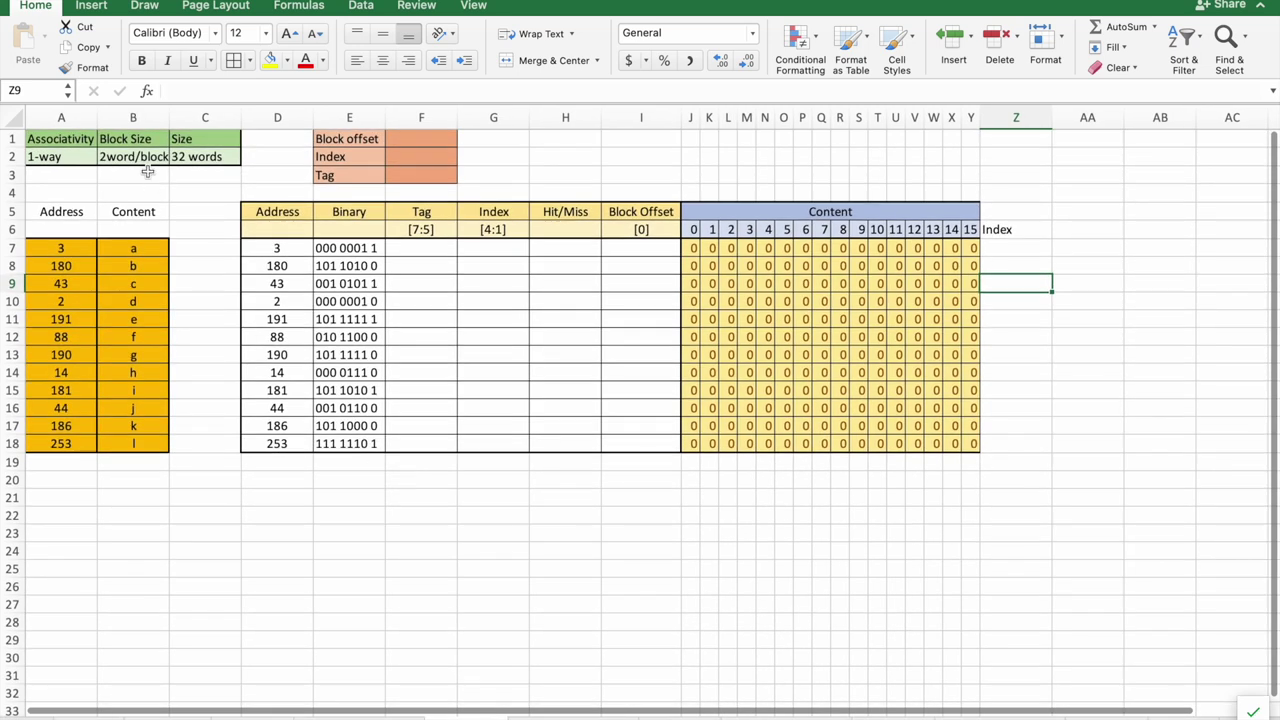
# - Enter 1 bit as the block offset size in F1 for the 2word/block cache
pyautogui.click(104, 157)
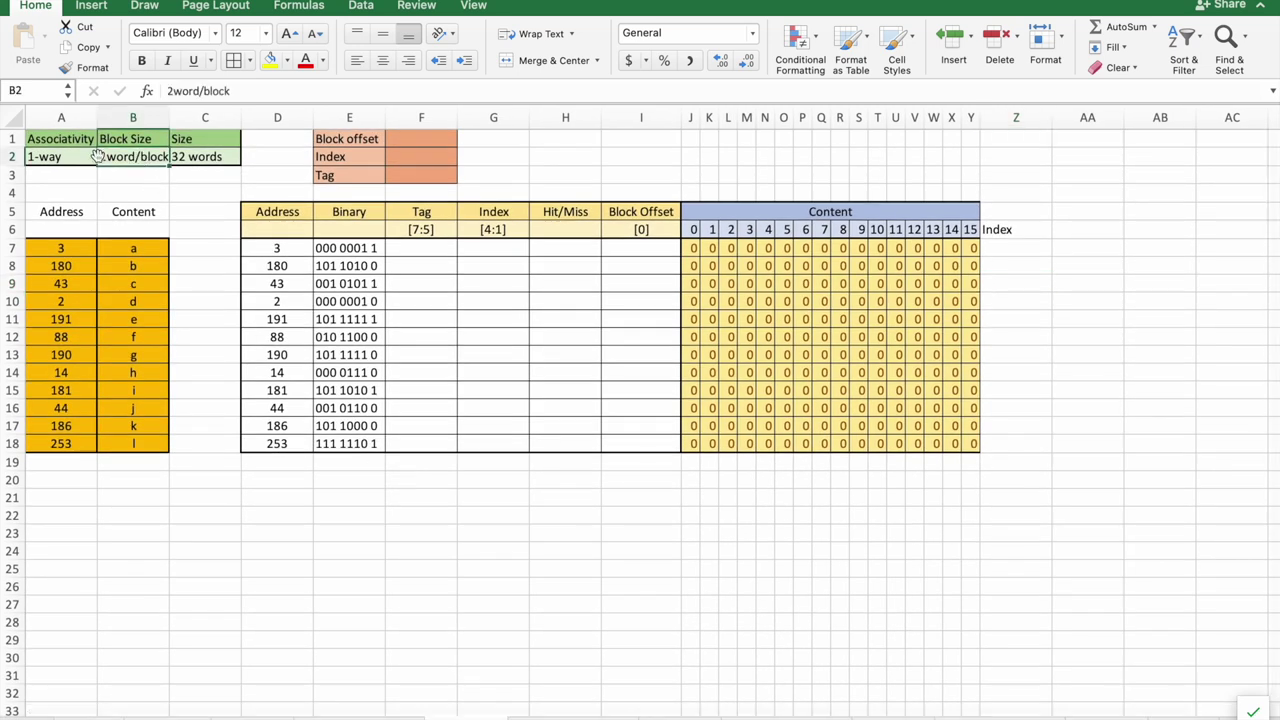
pyautogui.click(406, 142)
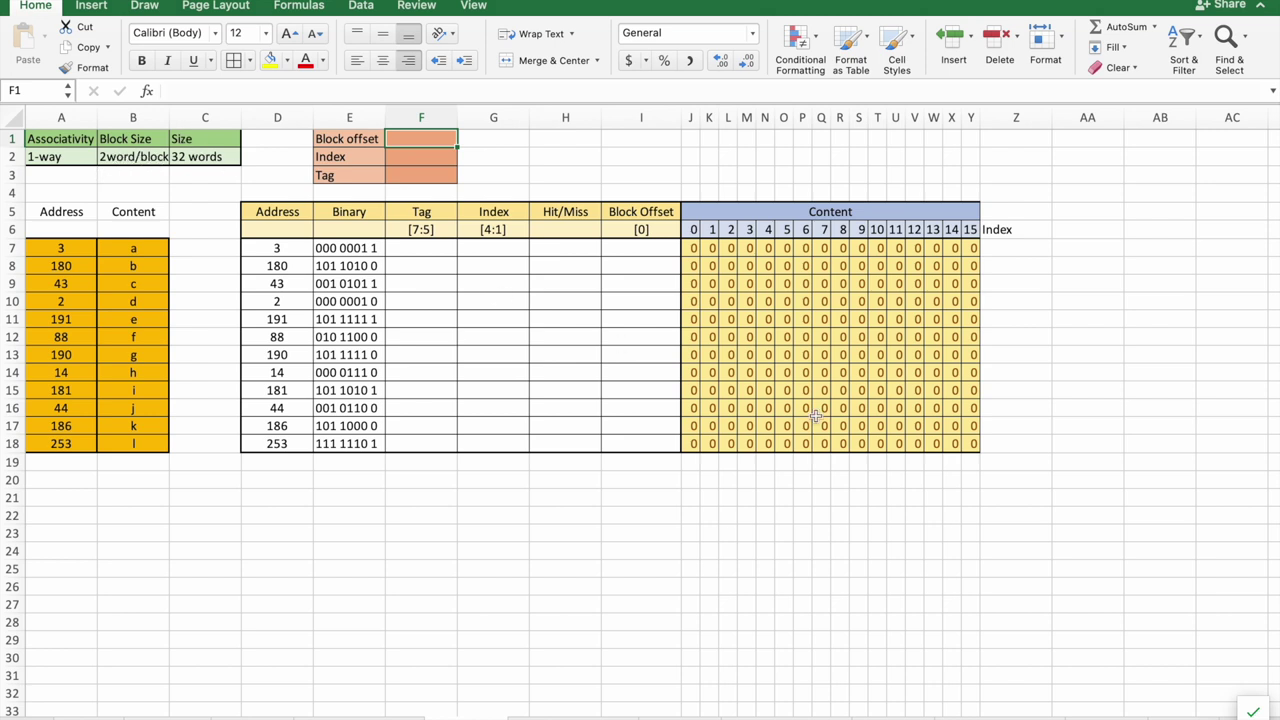
pyautogui.write('1 bit')
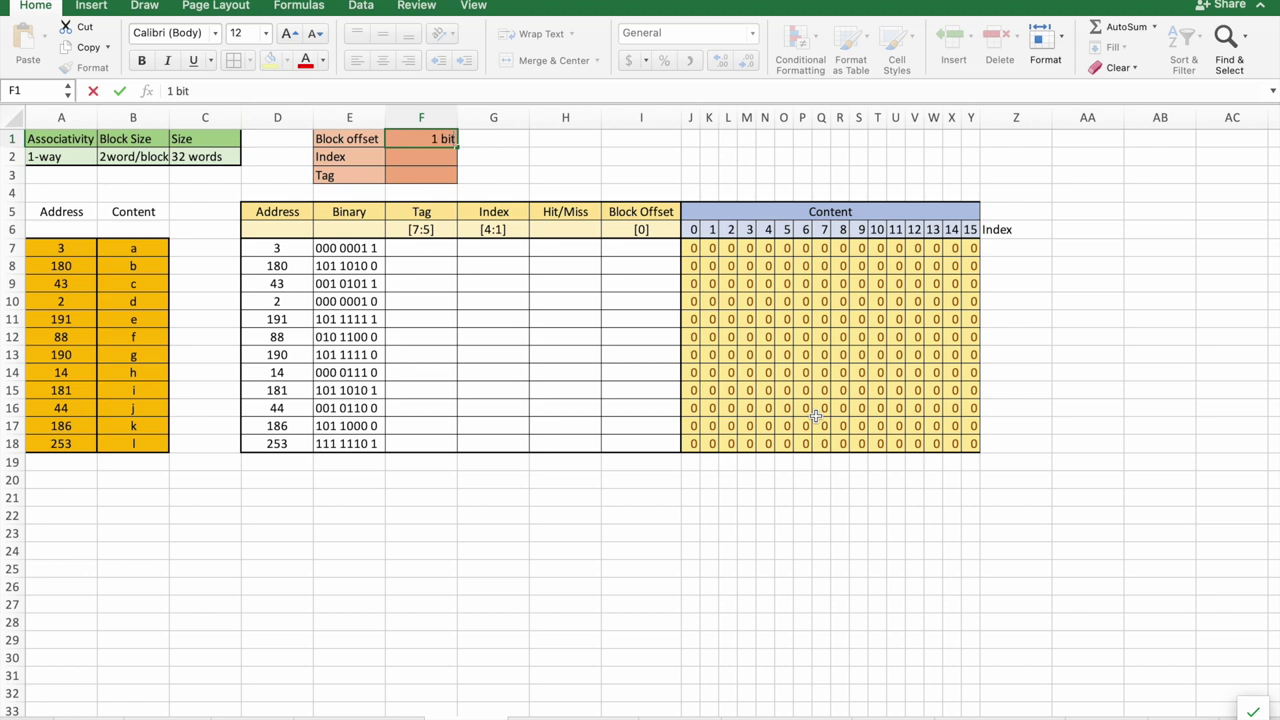
pyautogui.press('Return')
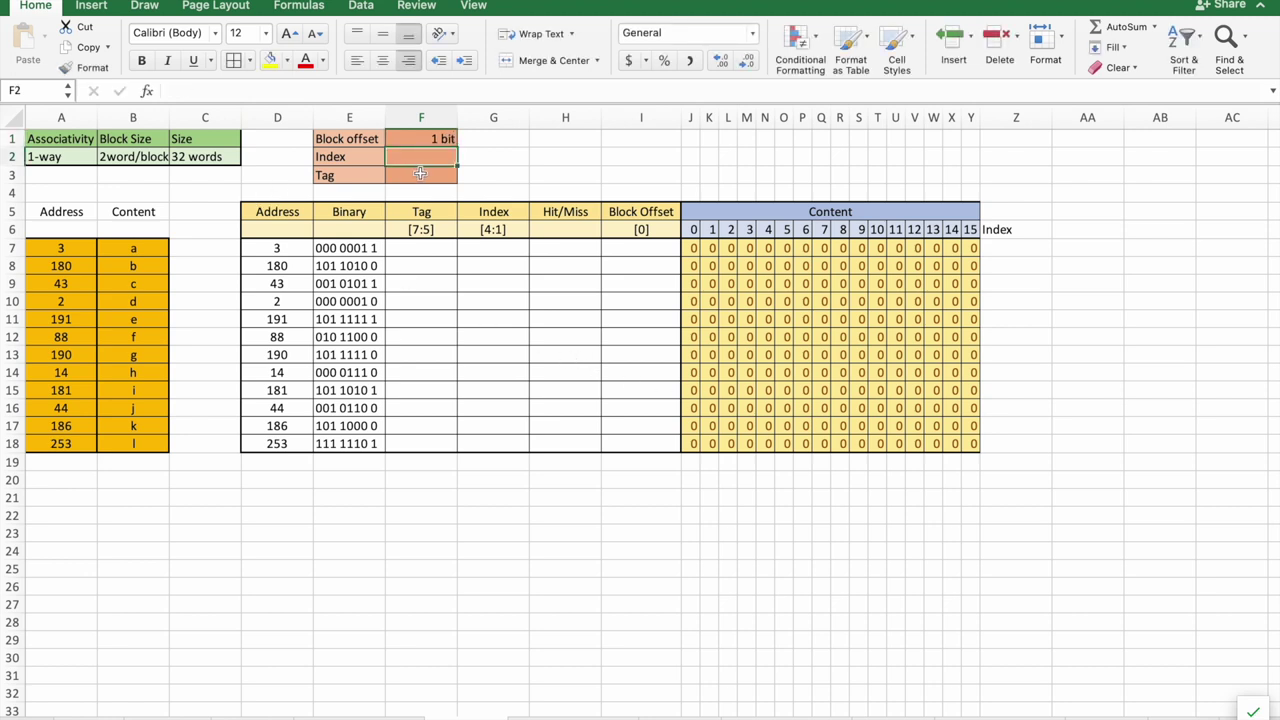
# - Check the cache size and block size, and enter 4 bits as the index size in F2
pyautogui.click(192, 156)
pyautogui.click(113, 160)
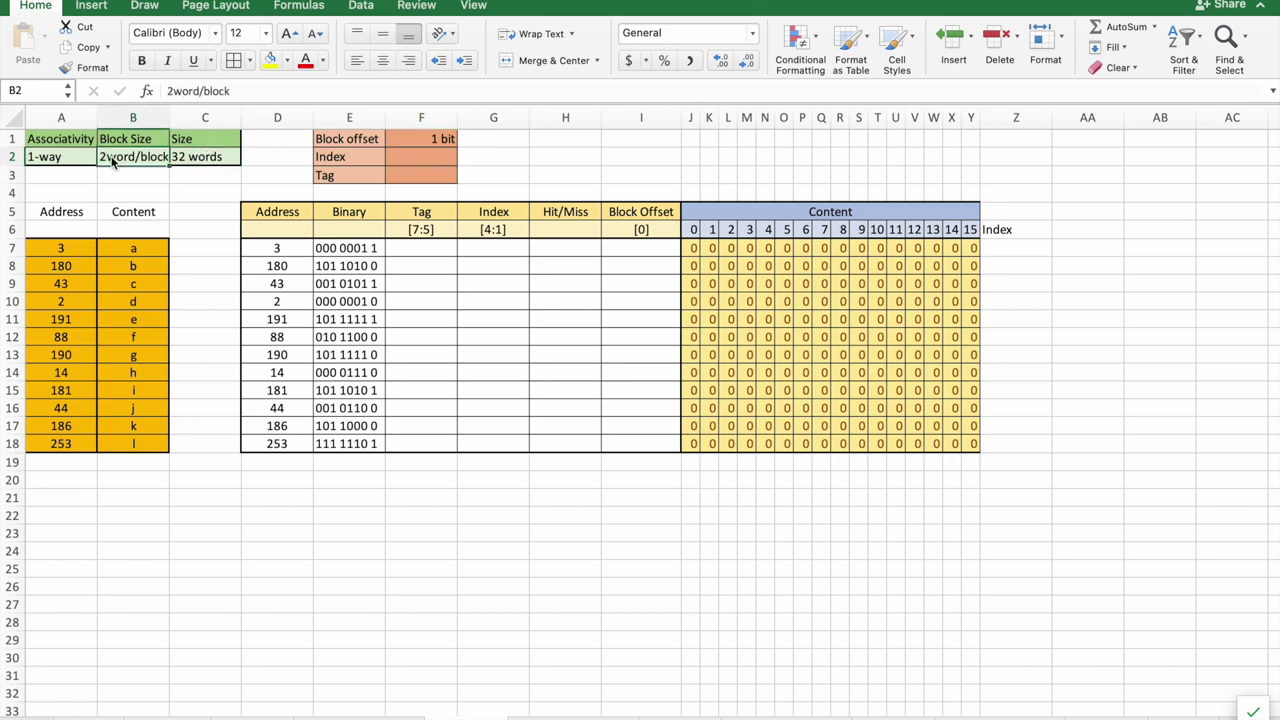
pyautogui.click(421, 163)
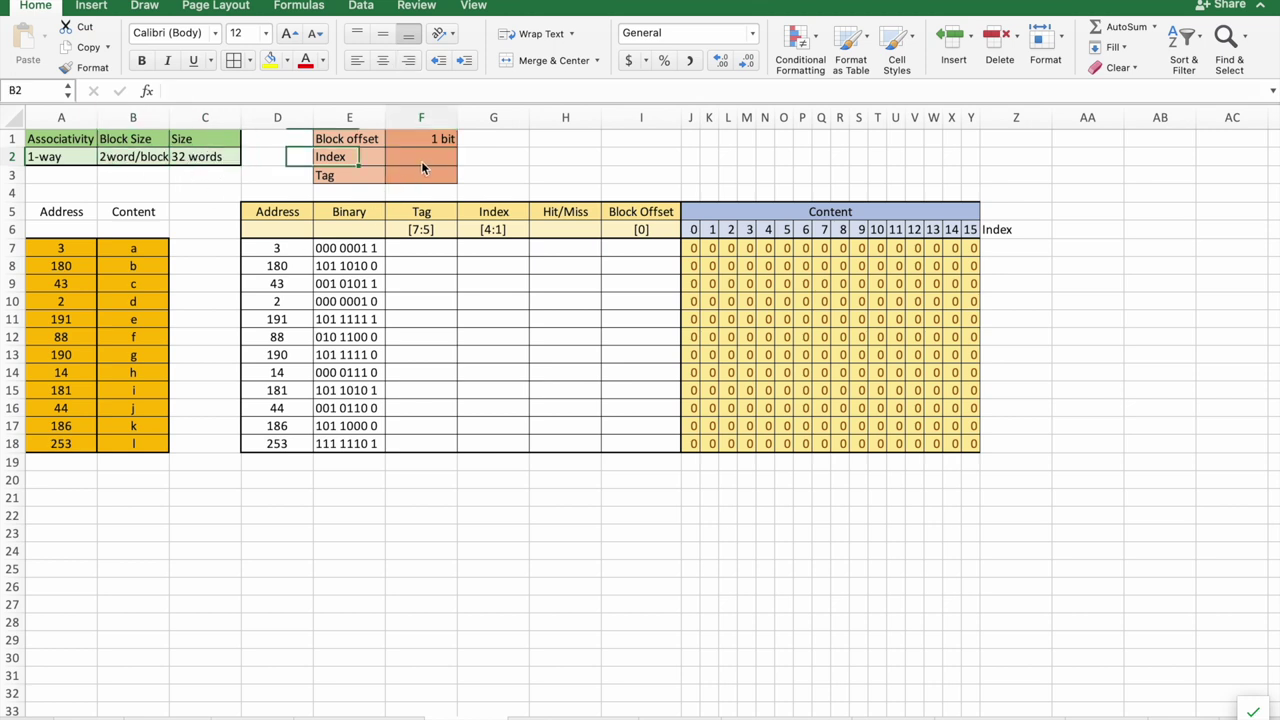
pyautogui.write('4 bits')
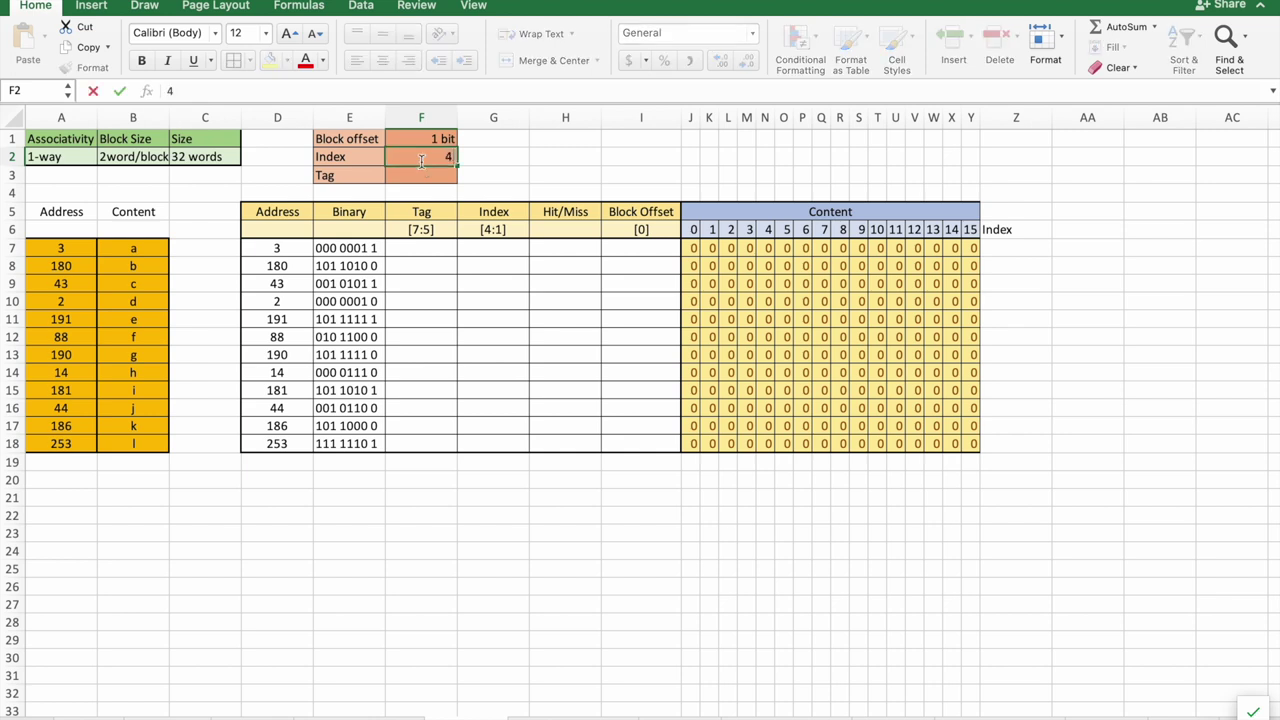
pyautogui.press('Return')
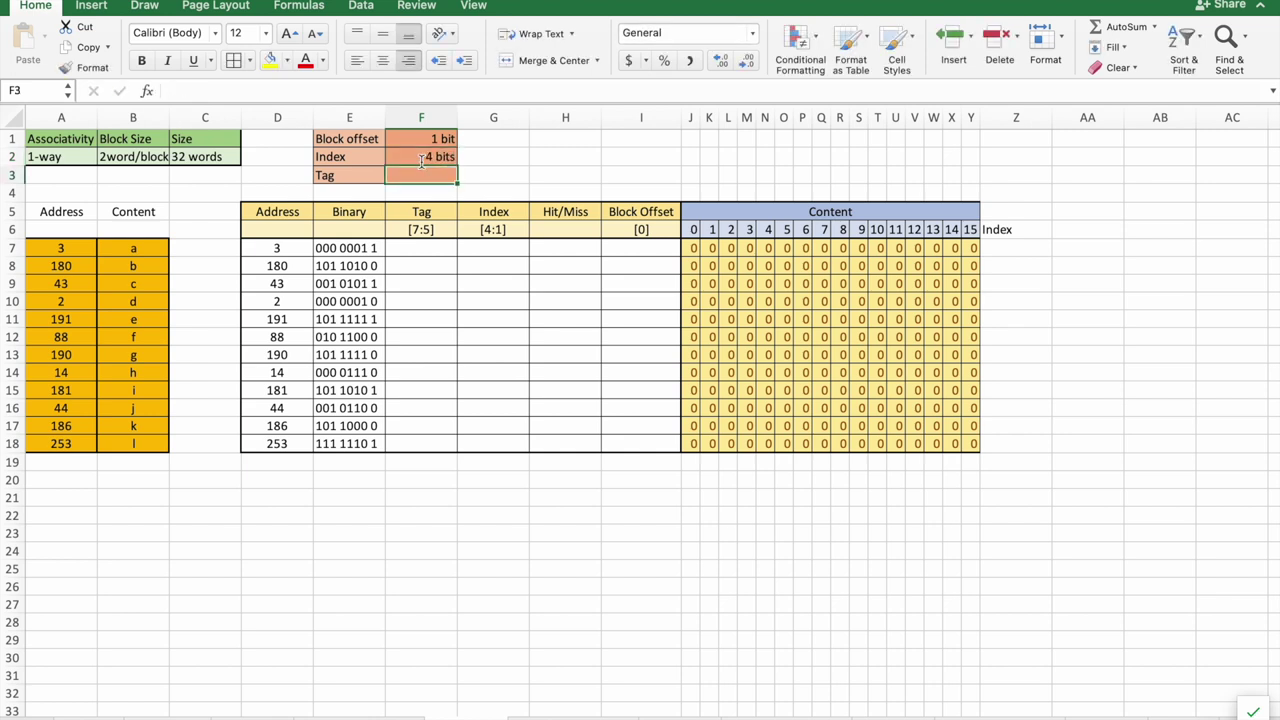
# - Enter 3 bits as the tag size in F3
pyautogui.click(440, 159)
pyautogui.click(440, 141)
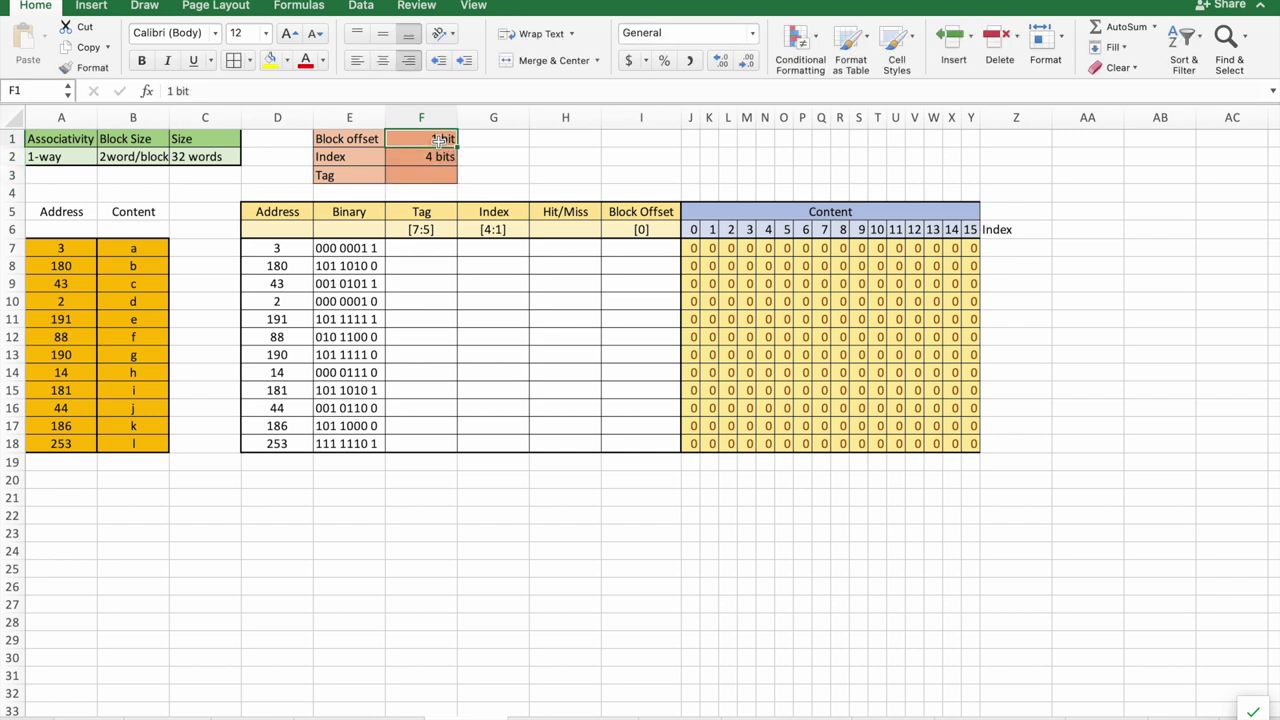
pyautogui.click(430, 172)
pyautogui.write('3 bits')
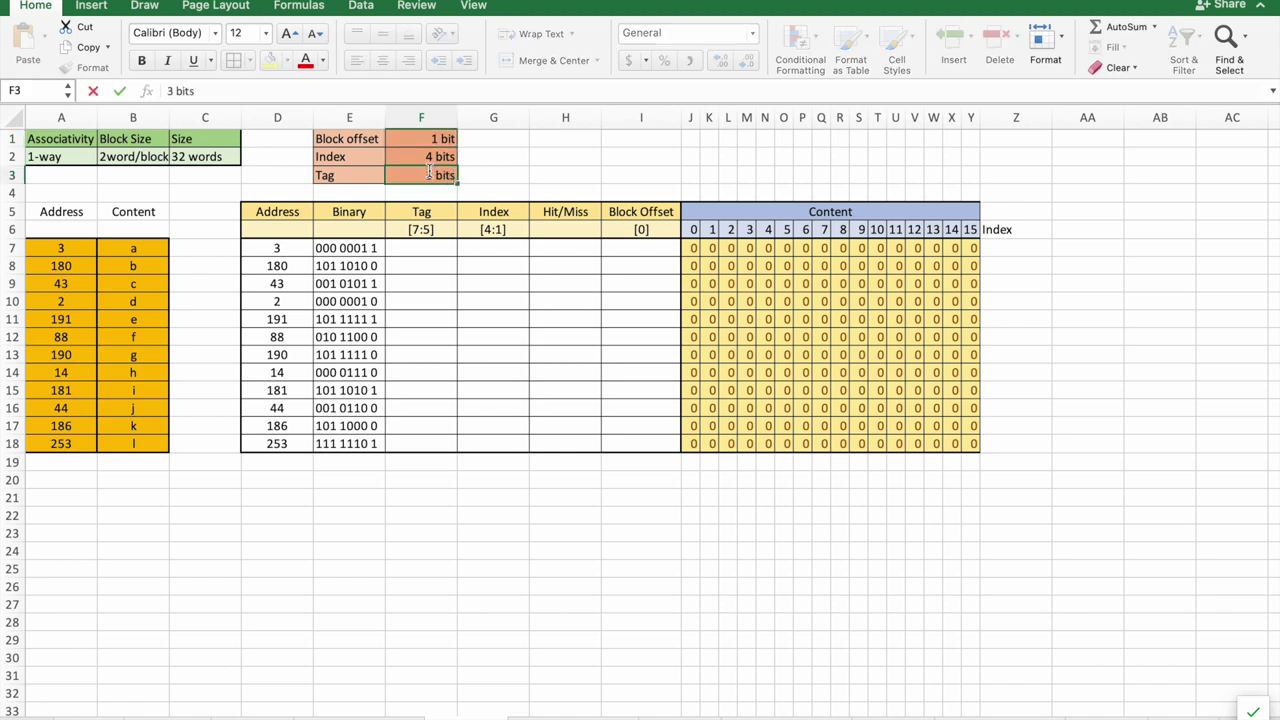
pyautogui.press('Return')
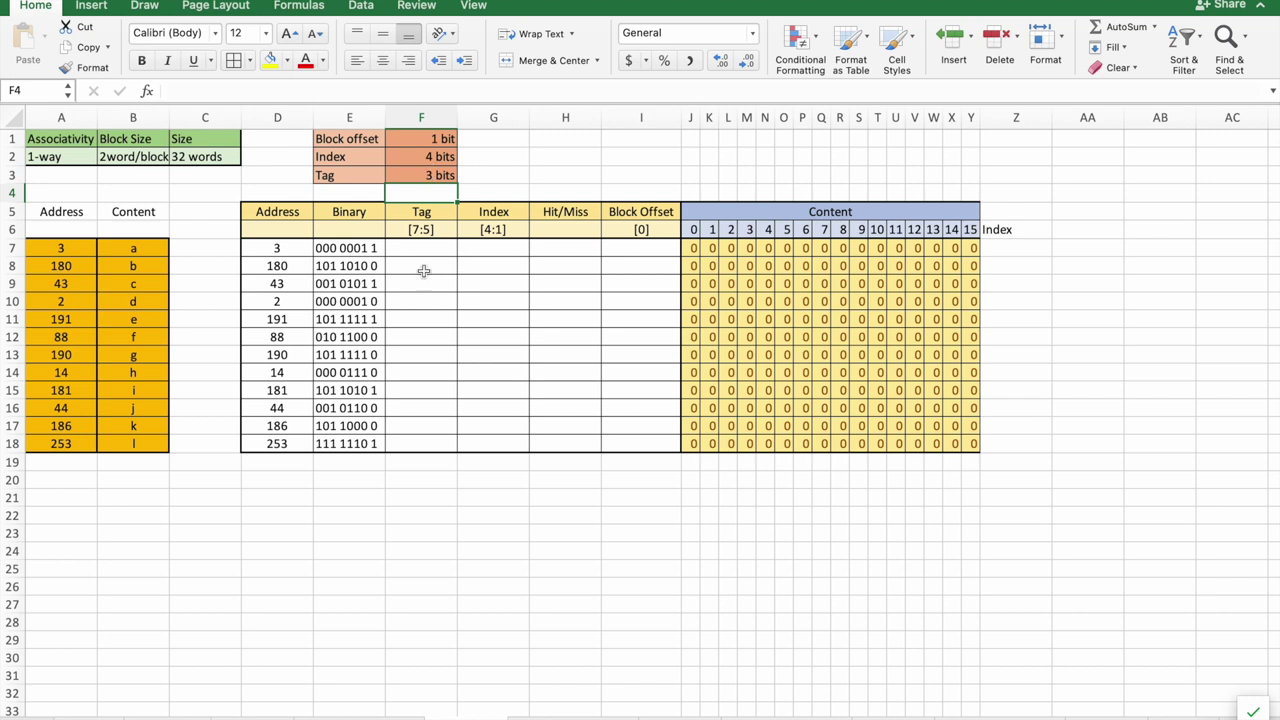
# - Compare the bit ranges in the Block Offset, Index and Tag headers with the bit counts in F1:F3
pyautogui.click(637, 229)
pyautogui.click(446, 147)
pyautogui.click(494, 231)
pyautogui.click(432, 158)
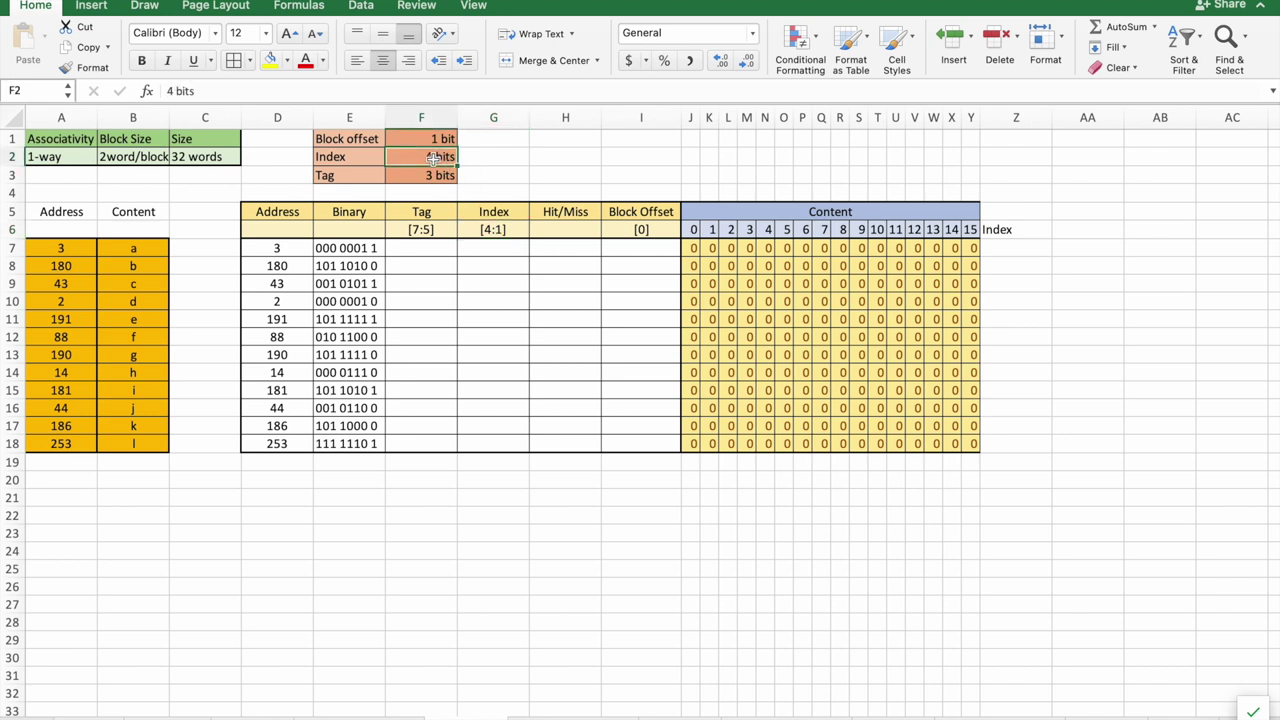
pyautogui.click(428, 227)
pyautogui.click(443, 178)
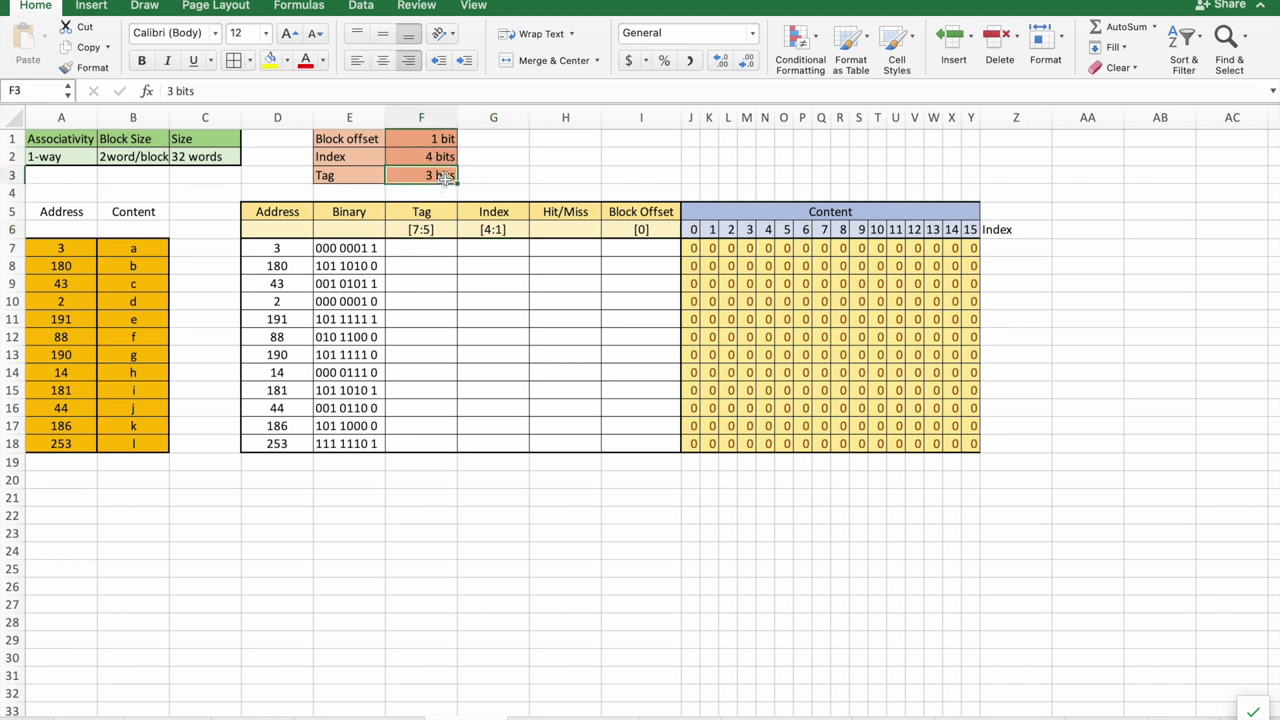
# - Fill the Block Offset column I7:I18 with 1, 0, 1, 0, 1, 0, 0, 0, 1, 0, 0, 1
pyautogui.click(357, 249)
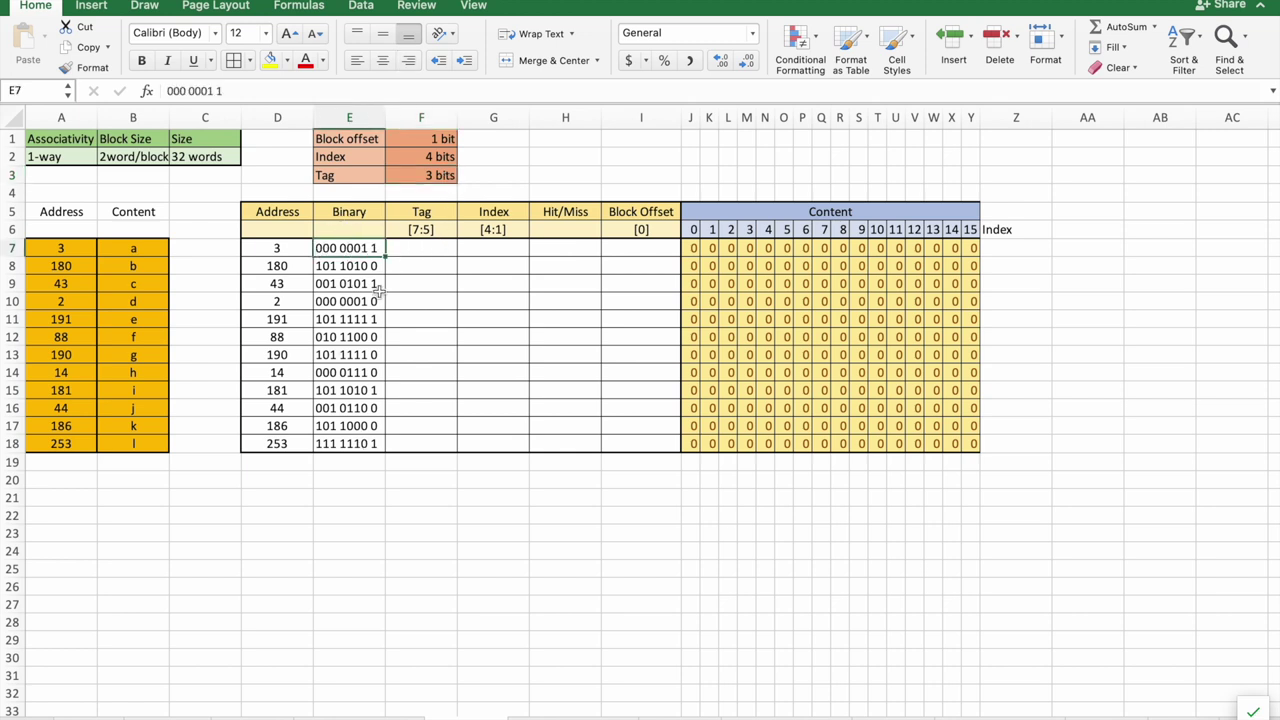
pyautogui.click(642, 251)
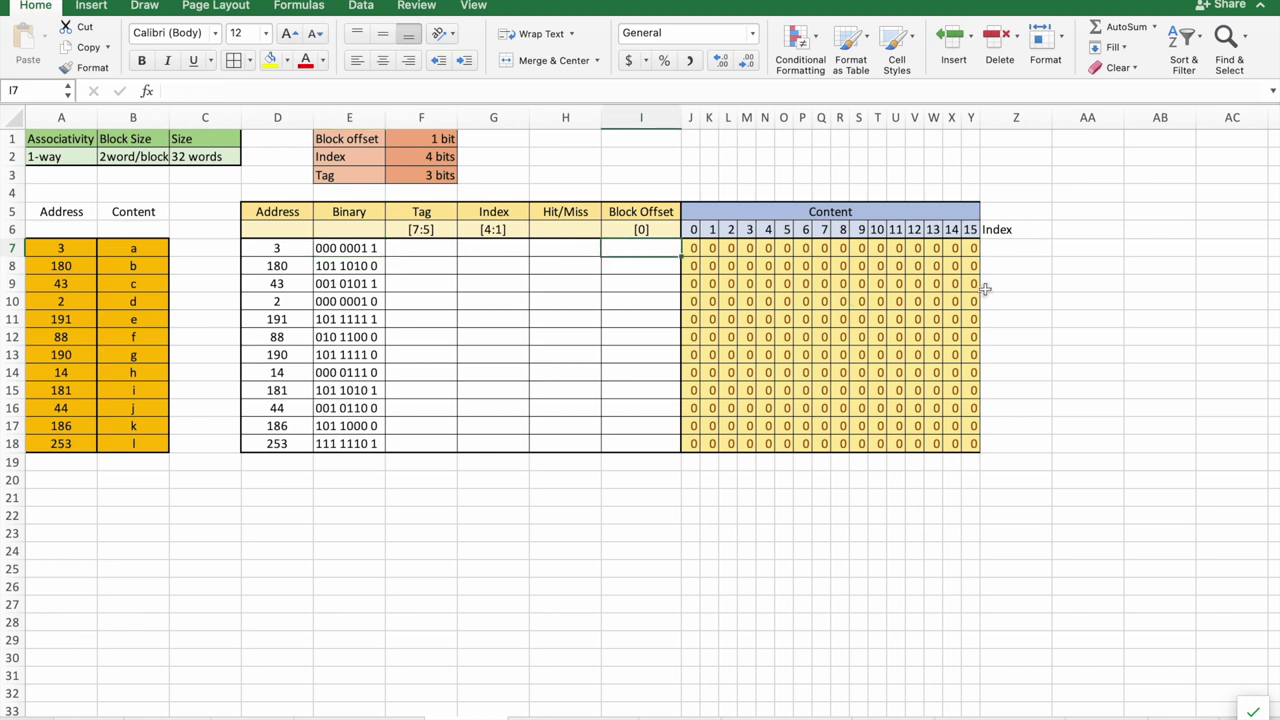
pyautogui.write('1')
pyautogui.press('Return')
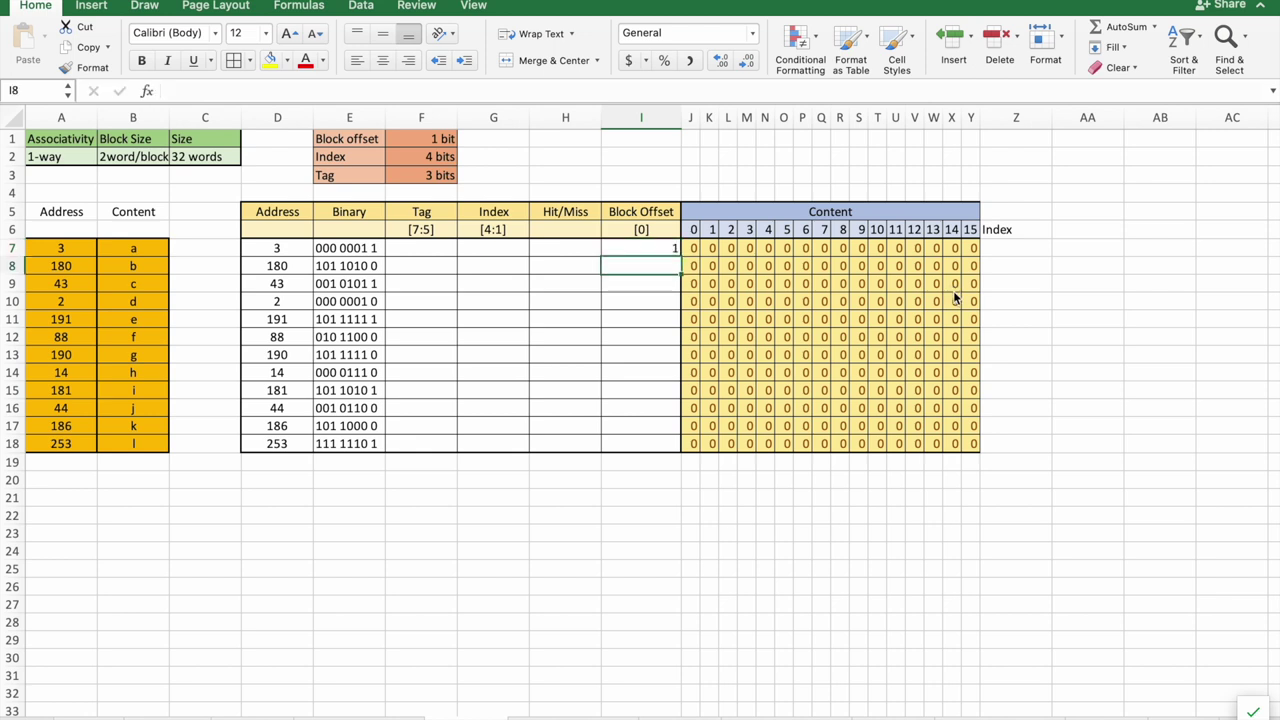
pyautogui.write('0')
pyautogui.press('Return')
pyautogui.write('1')
pyautogui.press('Return')
pyautogui.write('0')
pyautogui.press('Return')
pyautogui.write('1')
pyautogui.press('Return')
pyautogui.write('0')
pyautogui.press('Return')
pyautogui.write('0')
pyautogui.press('Return')
pyautogui.write('0')
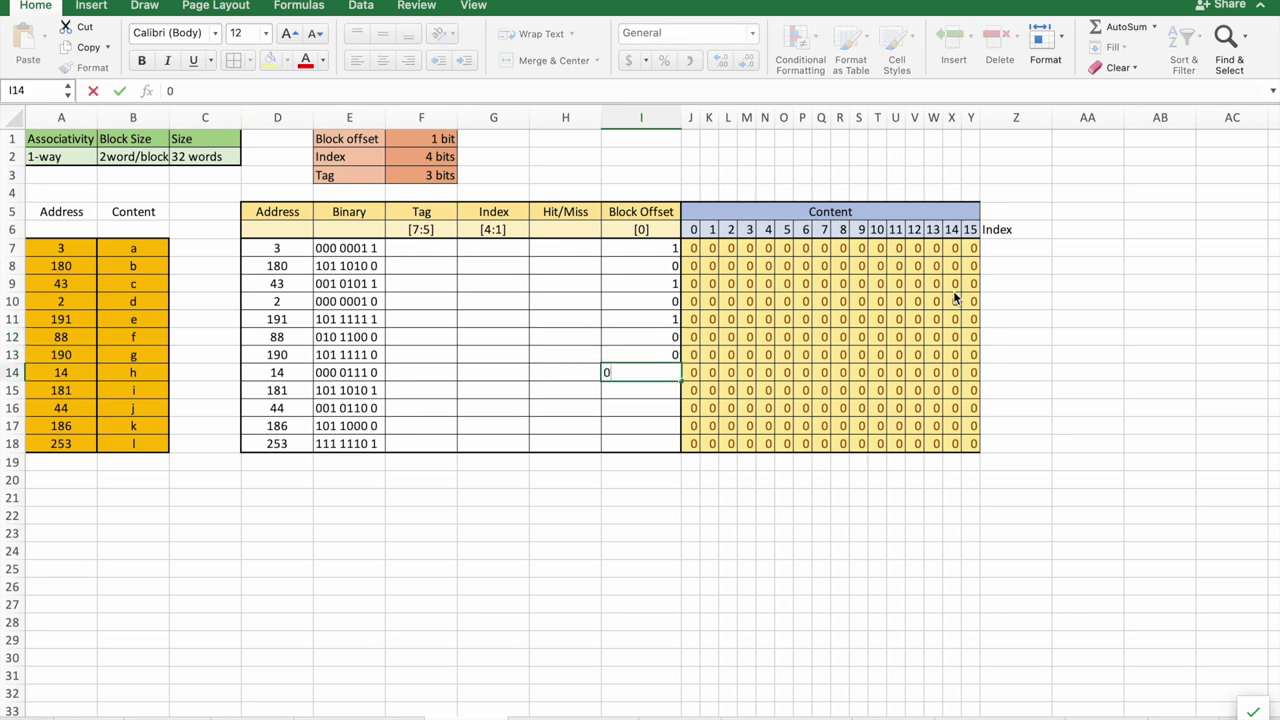
pyautogui.press('Return')
pyautogui.write('1')
pyautogui.press('Return')
pyautogui.write('0')
pyautogui.press('Return')
pyautogui.write('0')
pyautogui.press('Return')
pyautogui.write('1')
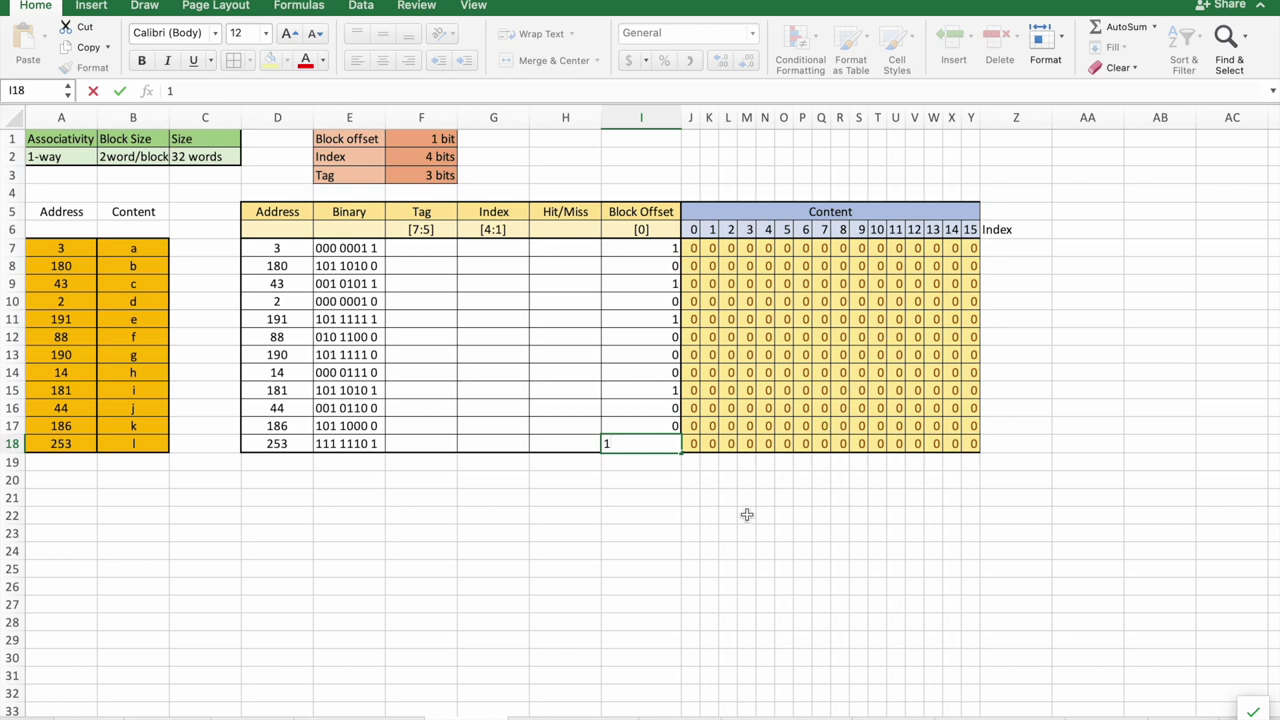
pyautogui.click(747, 515)
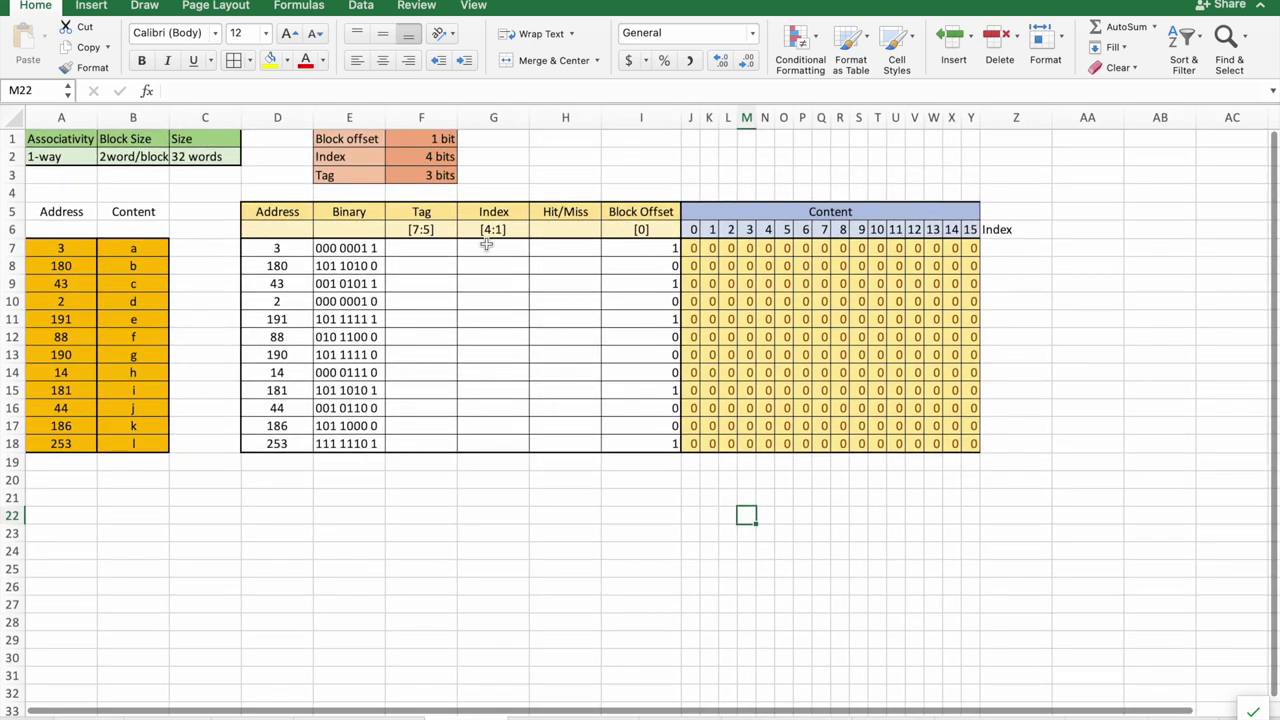
# - Fill the Index column G7:G18 with 4, 10, 5, 1, 15, 12, 15, 7, 10, 6, 8, 14
pyautogui.click(496, 249)
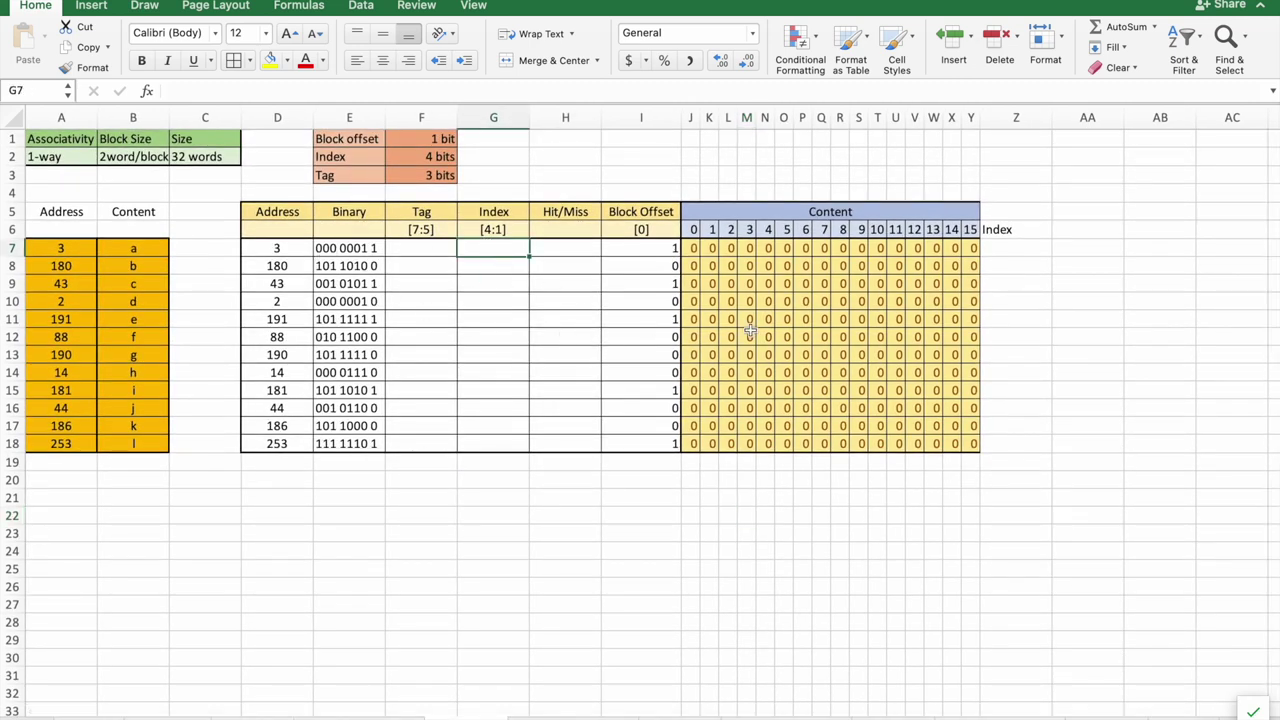
pyautogui.write('4')
pyautogui.press('Return')
pyautogui.write('10')
pyautogui.press('Return')
pyautogui.write('5')
pyautogui.press('Return')
pyautogui.write('1')
pyautogui.press('Return')
pyautogui.write('15')
pyautogui.press('Return')
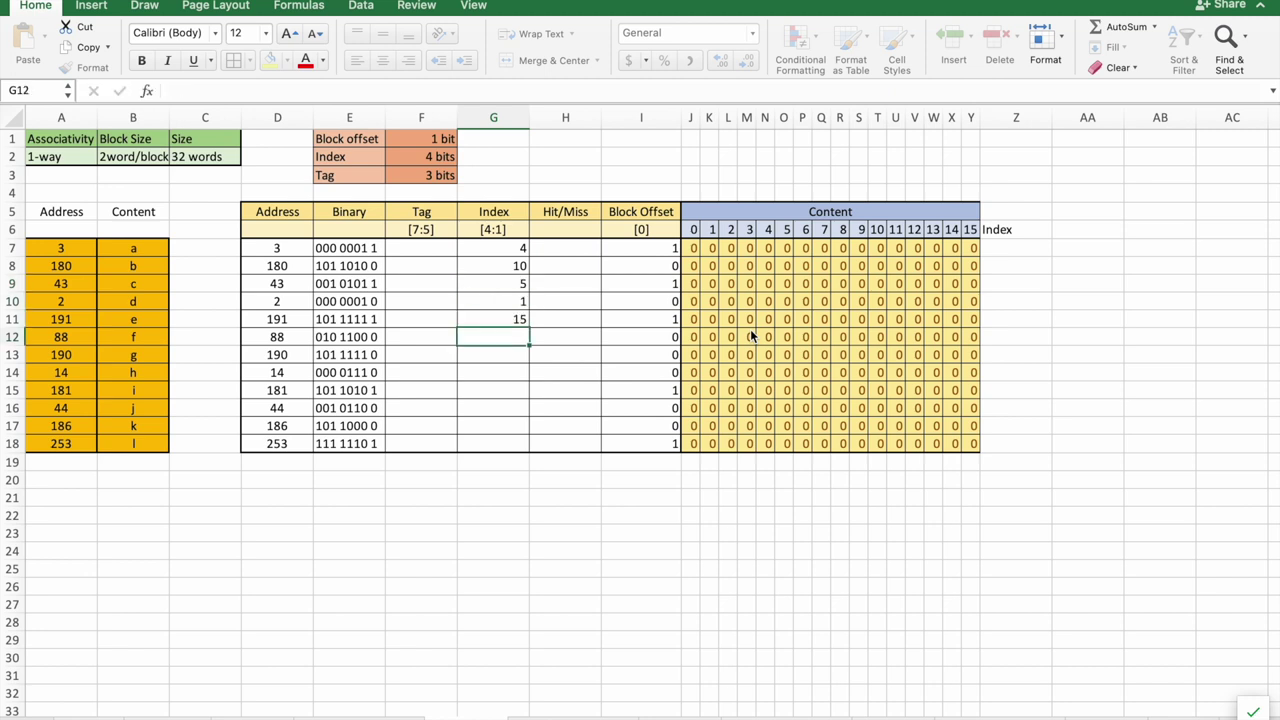
pyautogui.write('12')
pyautogui.press('Return')
pyautogui.write('15')
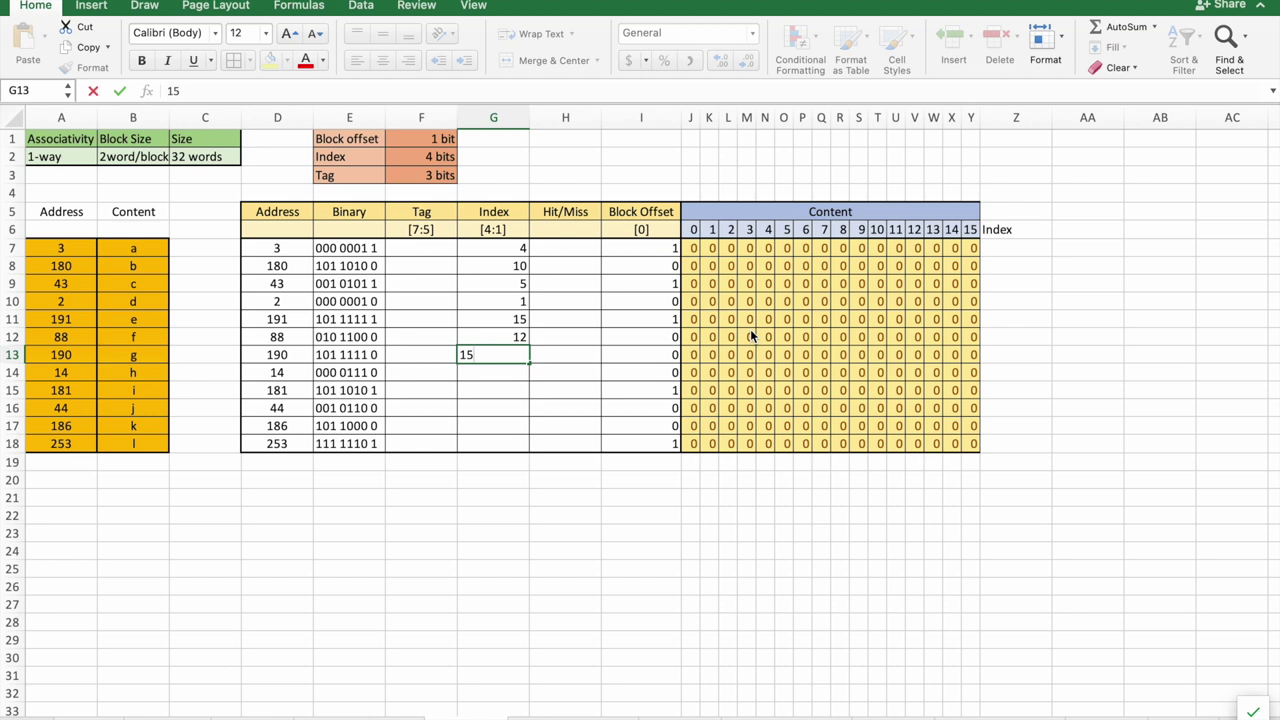
pyautogui.press('Return')
pyautogui.write('7')
pyautogui.press('Return')
pyautogui.write('10')
pyautogui.press('Return')
pyautogui.write('6')
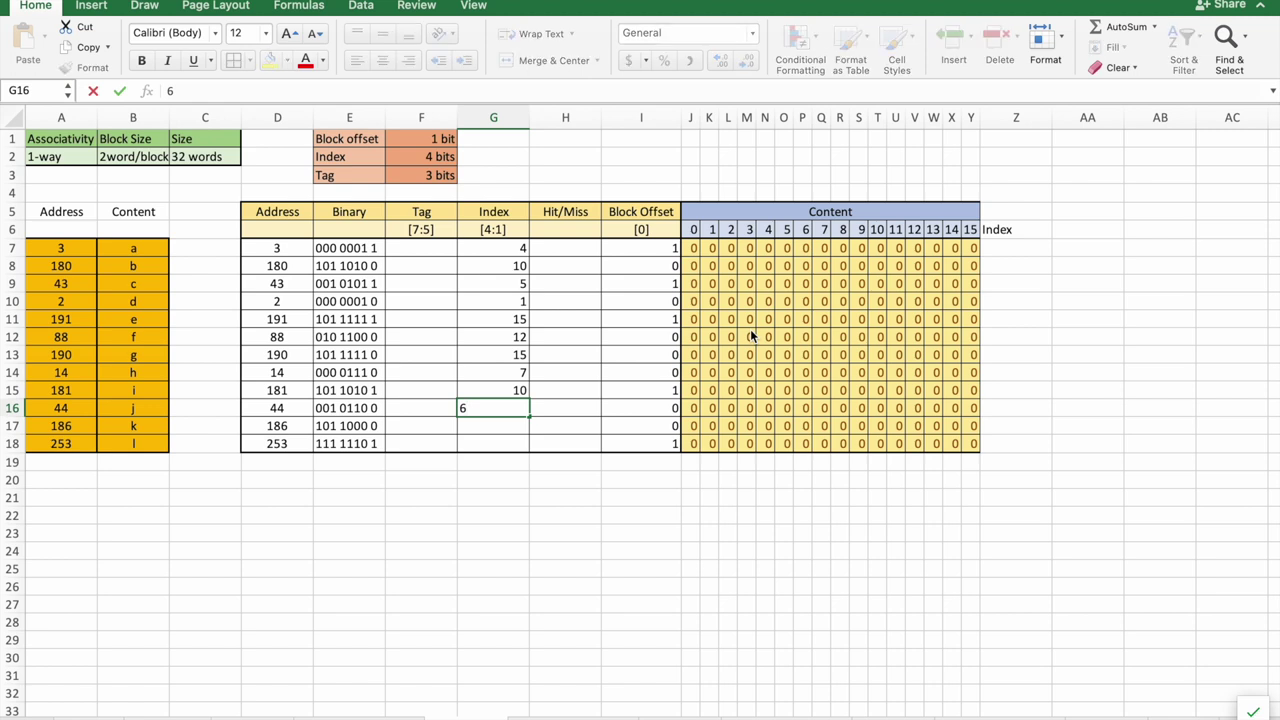
pyautogui.press('Return')
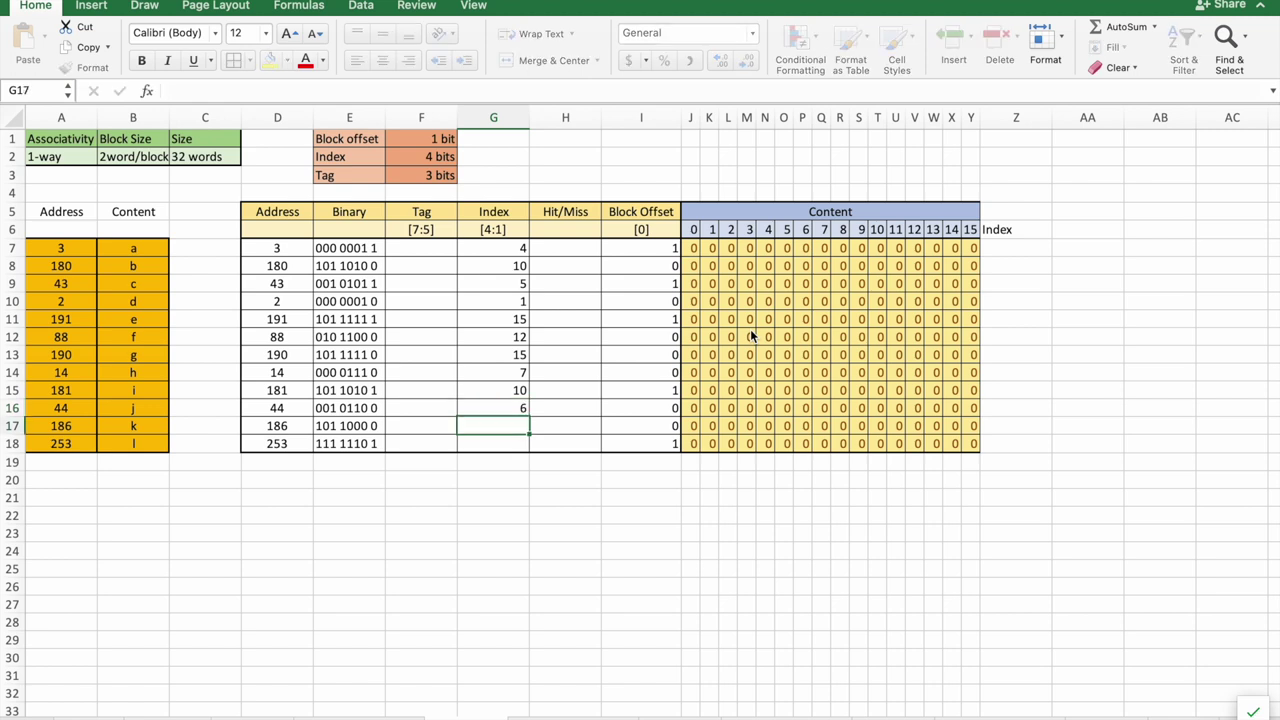
pyautogui.write('8')
pyautogui.press('Return')
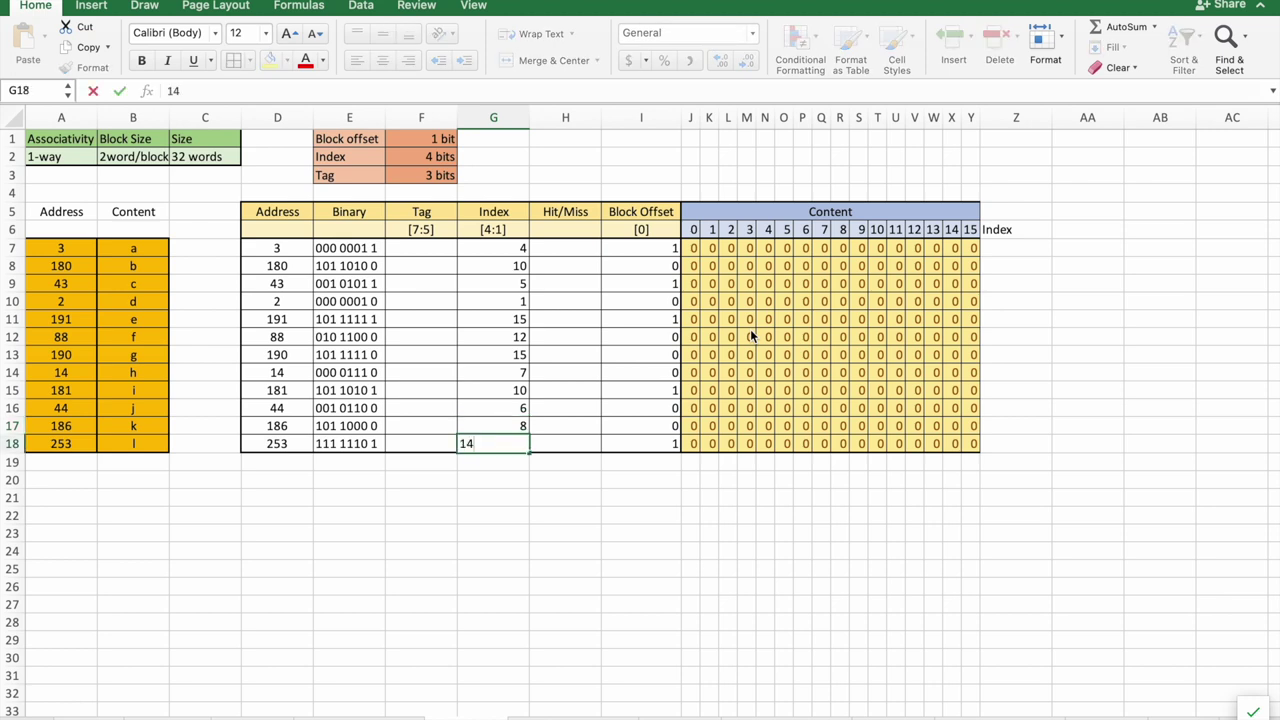
pyautogui.press('Return')
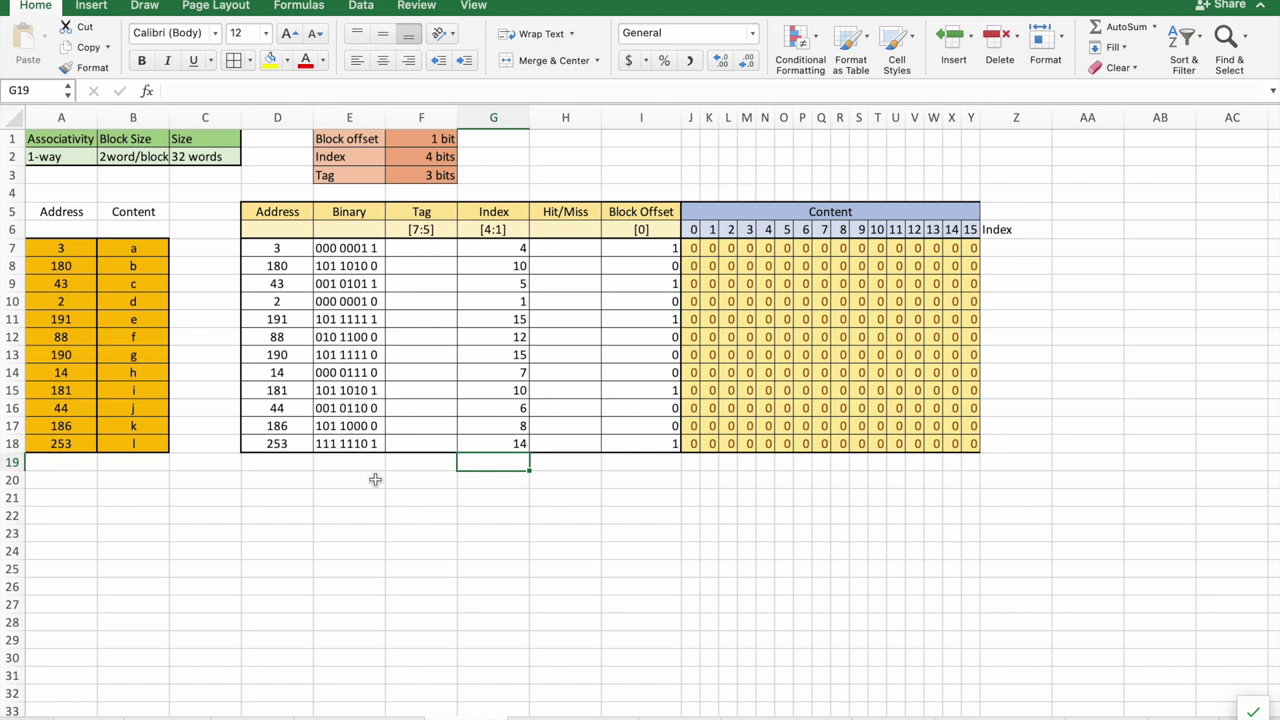
# - Fill the Tag column F7:F18 with 0, 5, 1, 0, 5, 2, 5, 0, 5, 1, 5, 7
pyautogui.click(430, 254)
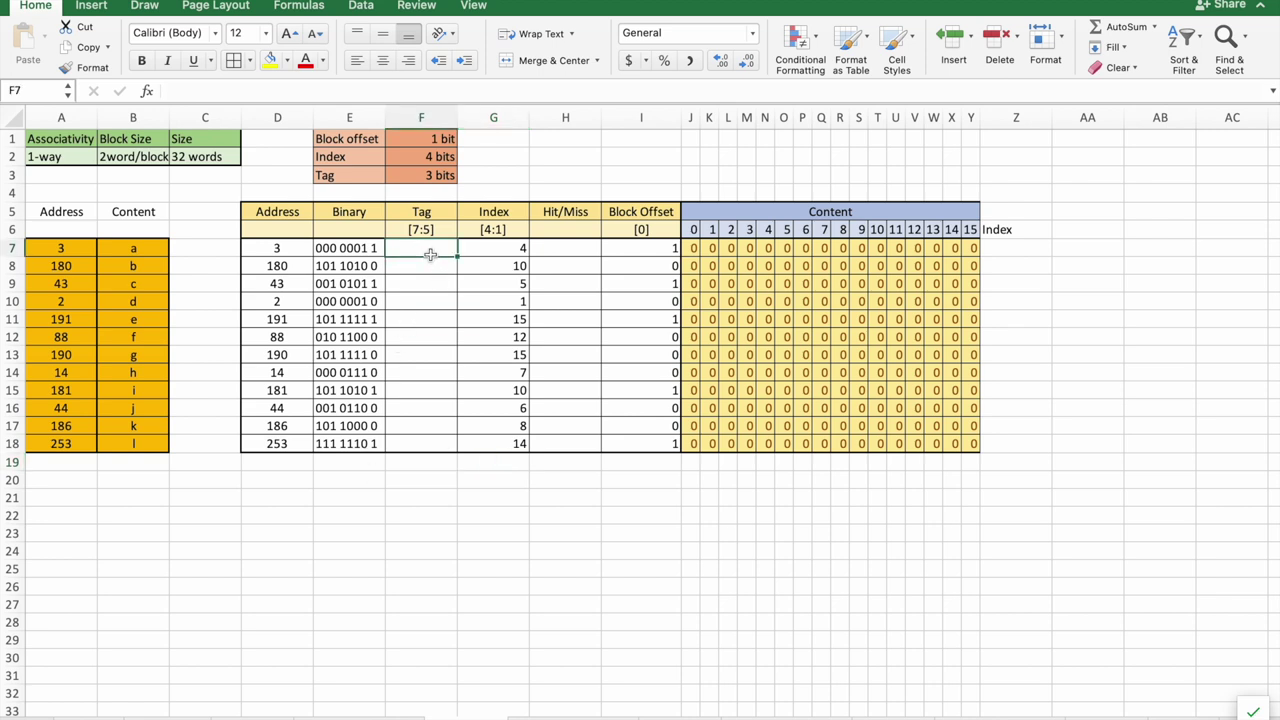
pyautogui.write('0')
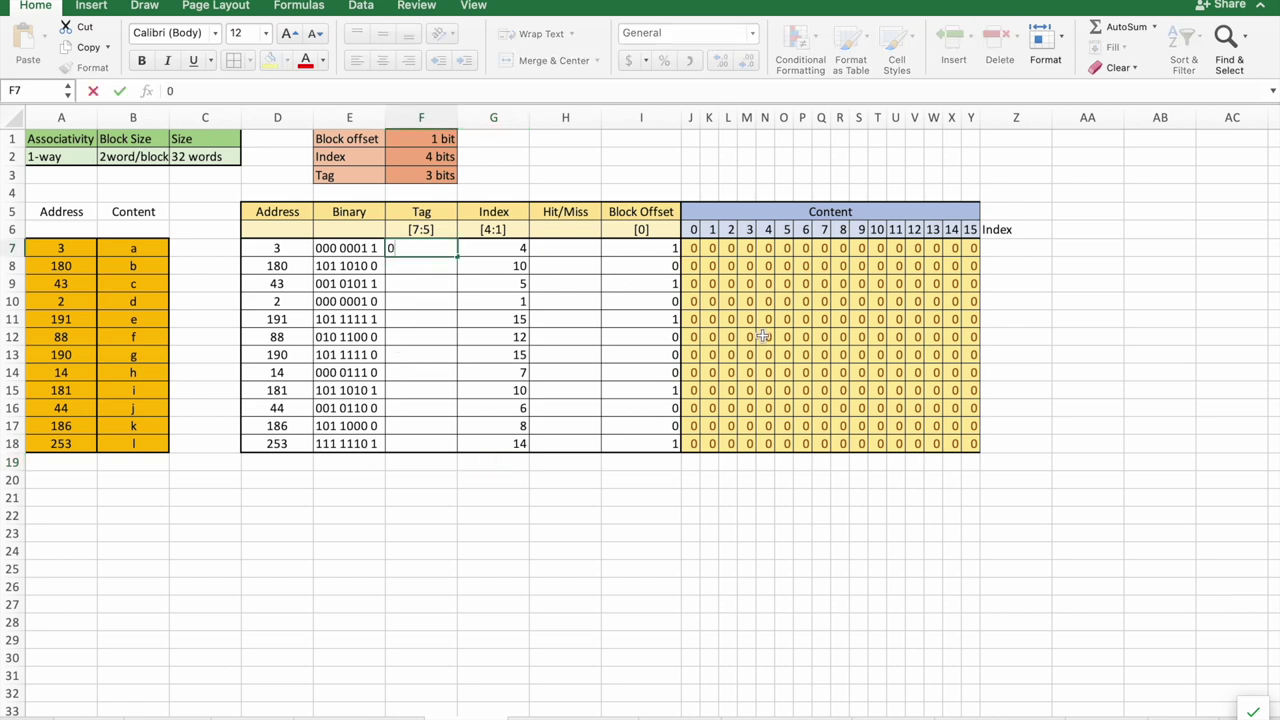
pyautogui.press('Return')
pyautogui.write('5')
pyautogui.press('Return')
pyautogui.write('1')
pyautogui.press('Return')
pyautogui.write('0')
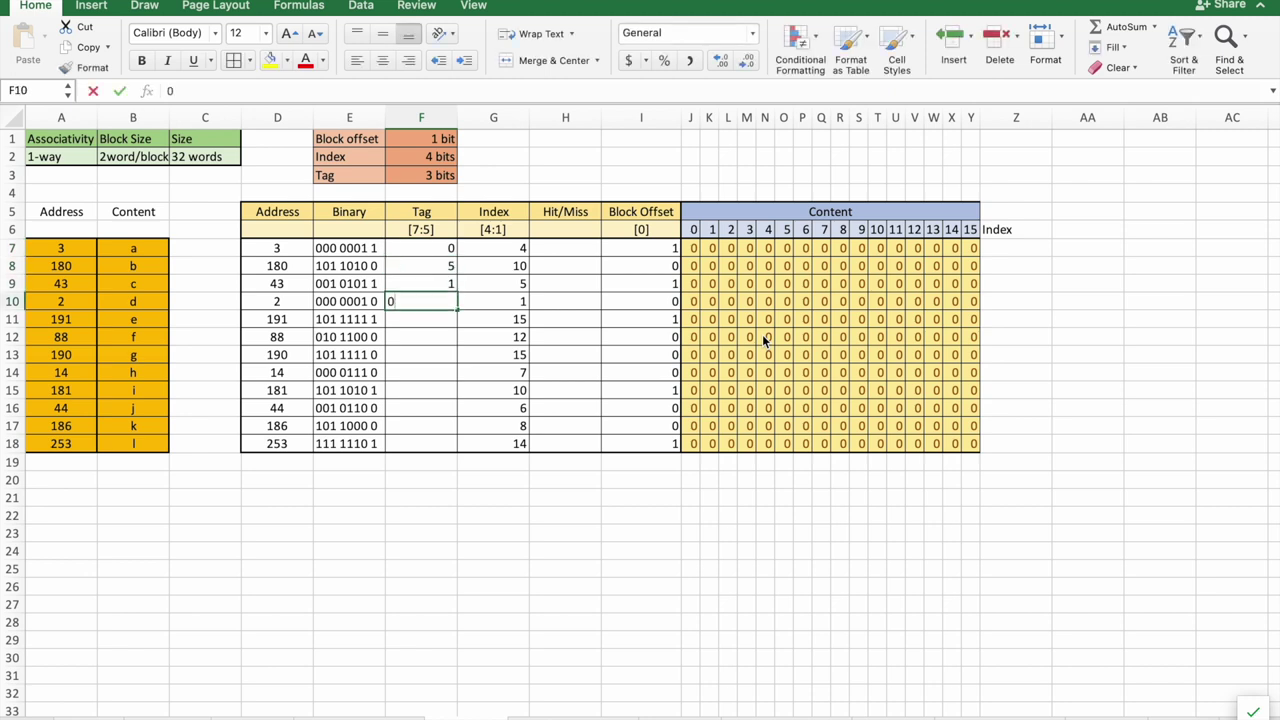
pyautogui.press('Return')
pyautogui.write('5')
pyautogui.press('Return')
pyautogui.write('2')
pyautogui.press('Return')
pyautogui.write('5')
pyautogui.press('Return')
pyautogui.write('0')
pyautogui.press('Return')
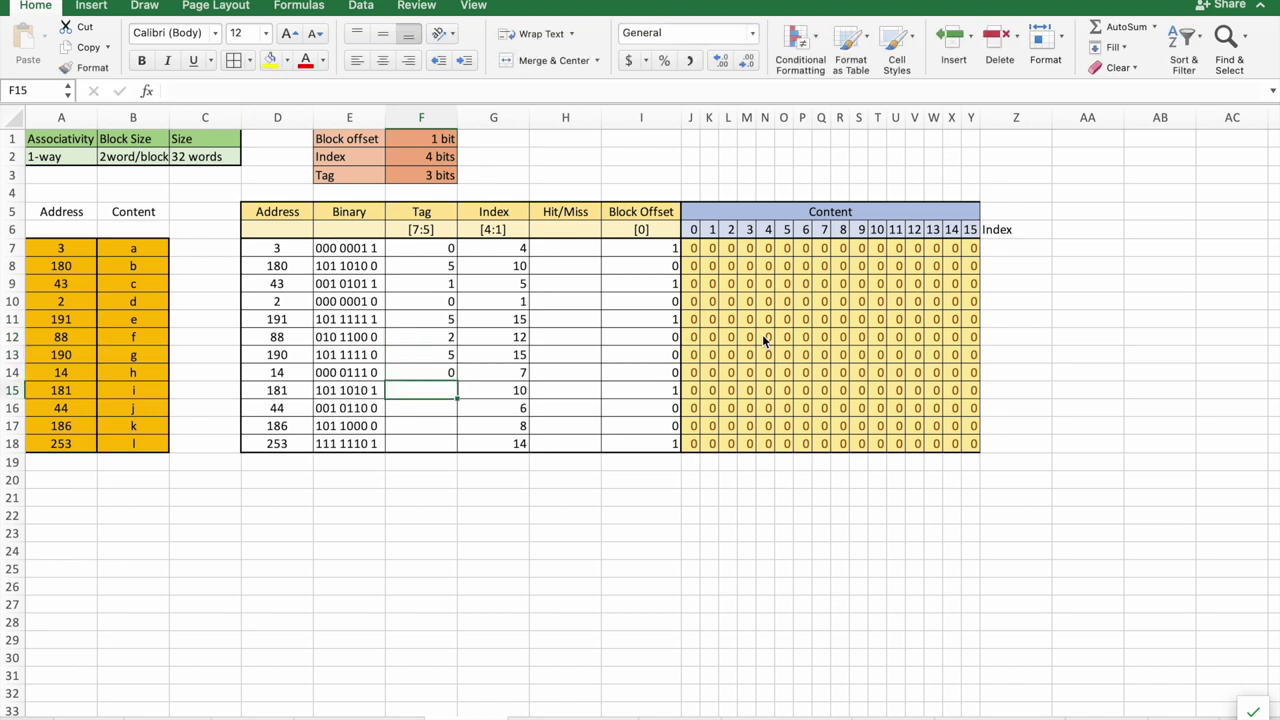
pyautogui.write('5')
pyautogui.press('Return')
pyautogui.write('1')
pyautogui.press('Return')
pyautogui.write('5')
pyautogui.press('Return')
pyautogui.press('Return')
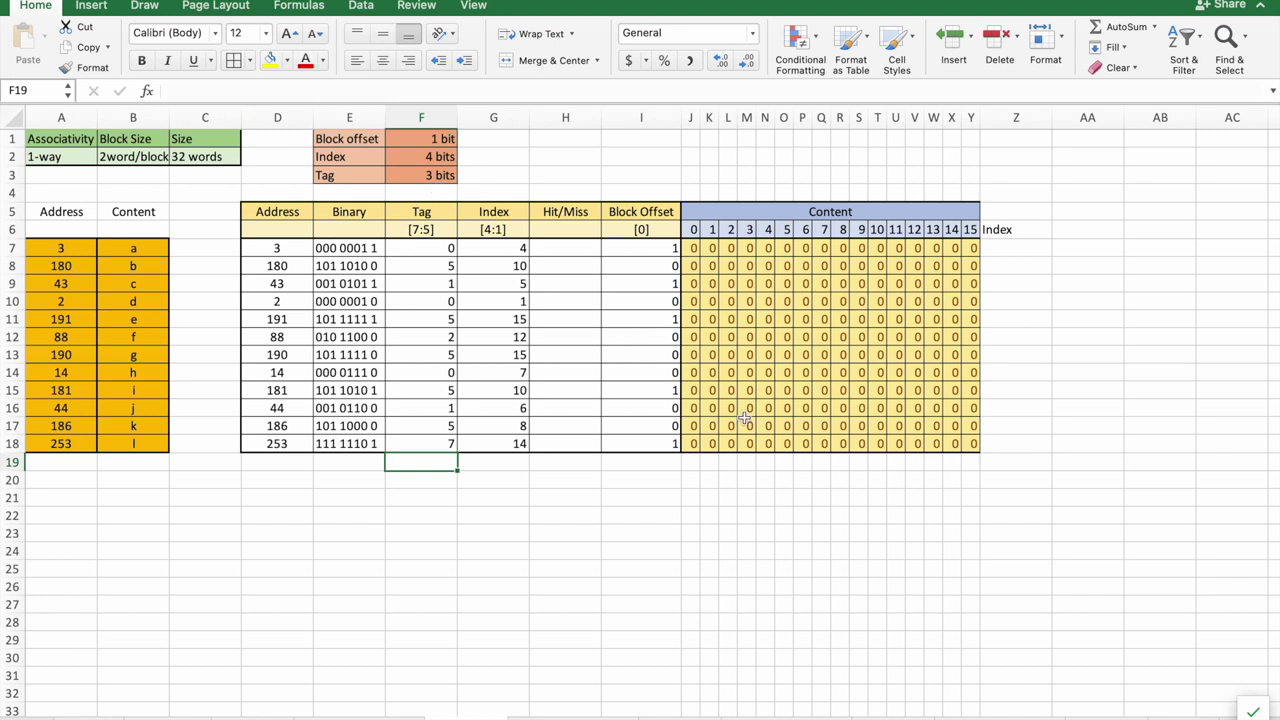
# - Center the values in the Tag, Index, Hit/Miss and Block Offset columns, F7:I18
pyautogui.moveTo(641, 250); pyautogui.dragTo(434, 446)
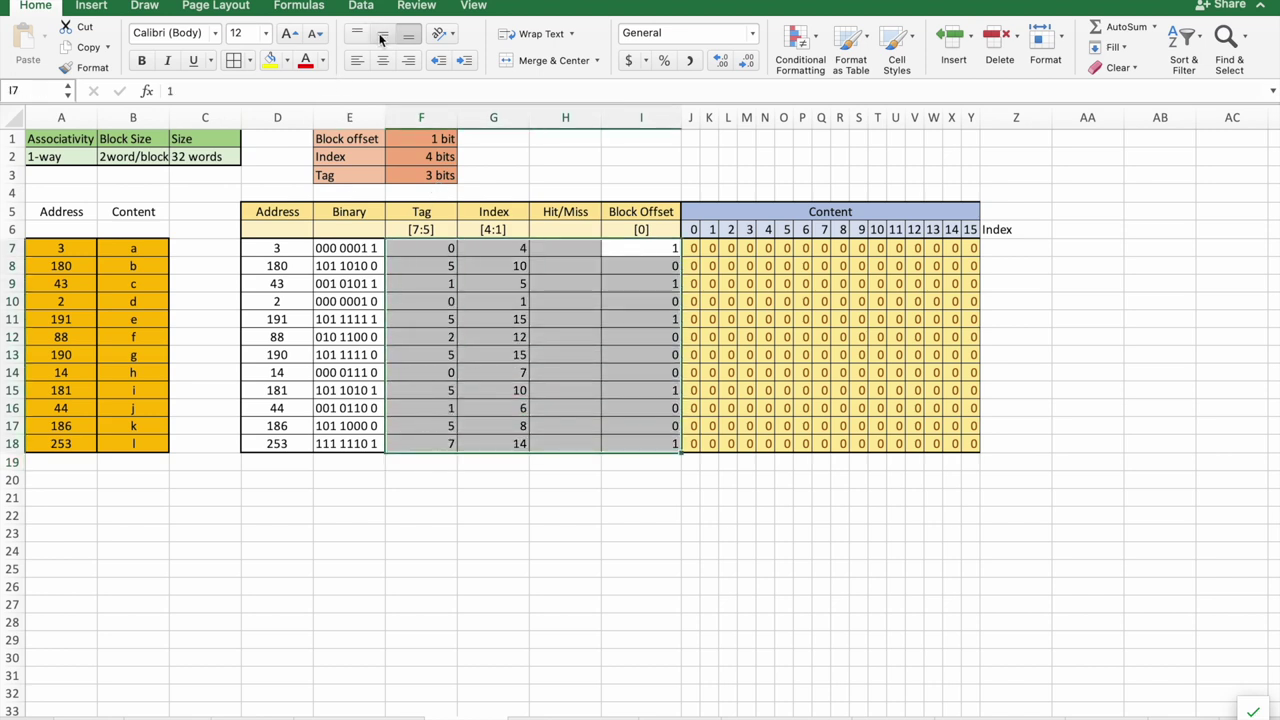
pyautogui.click(383, 62)
pyautogui.click(586, 534)
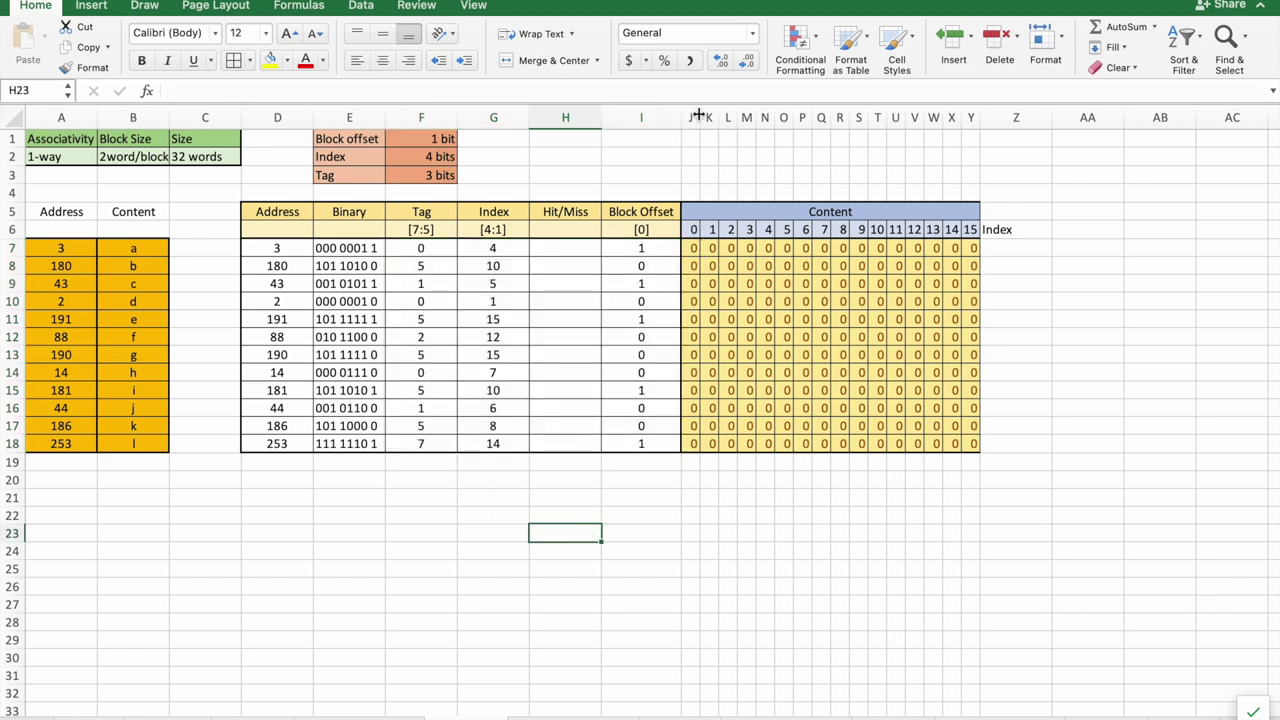
# - Set the column width of the Content columns J through Y to 4
pyautogui.moveTo(690, 117); pyautogui.dragTo(962, 132)
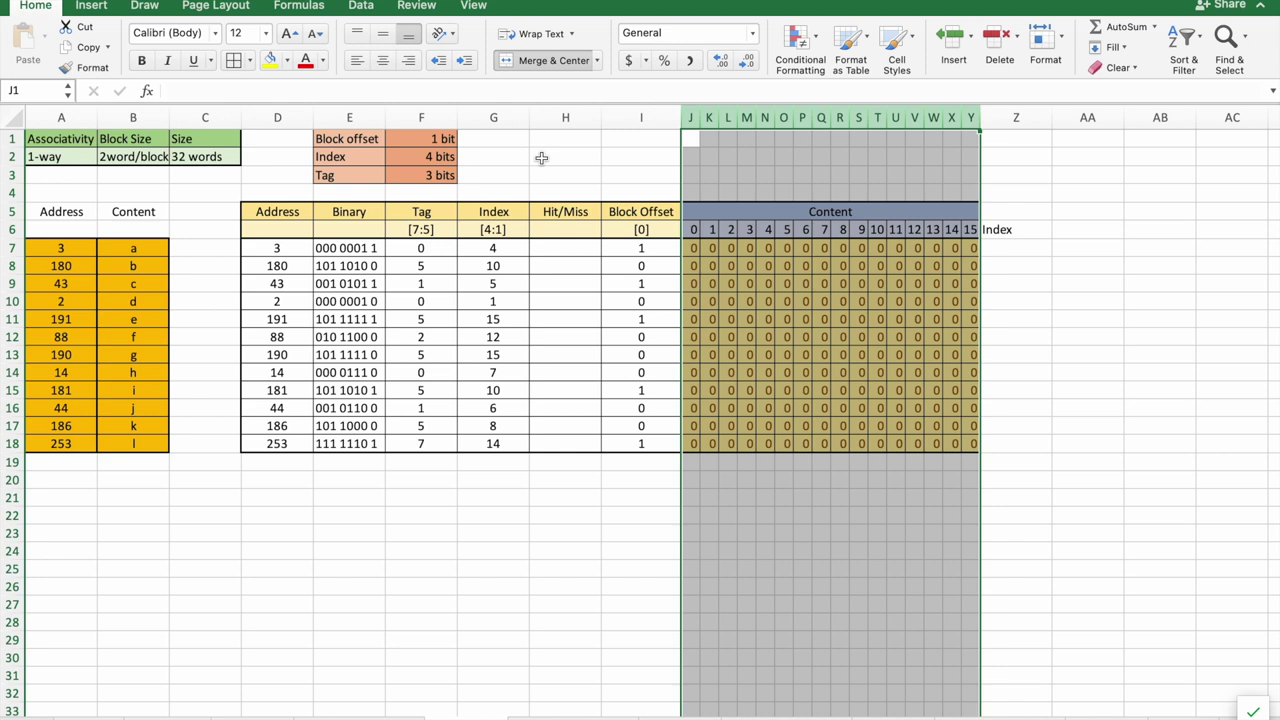
pyautogui.click(999, 231)
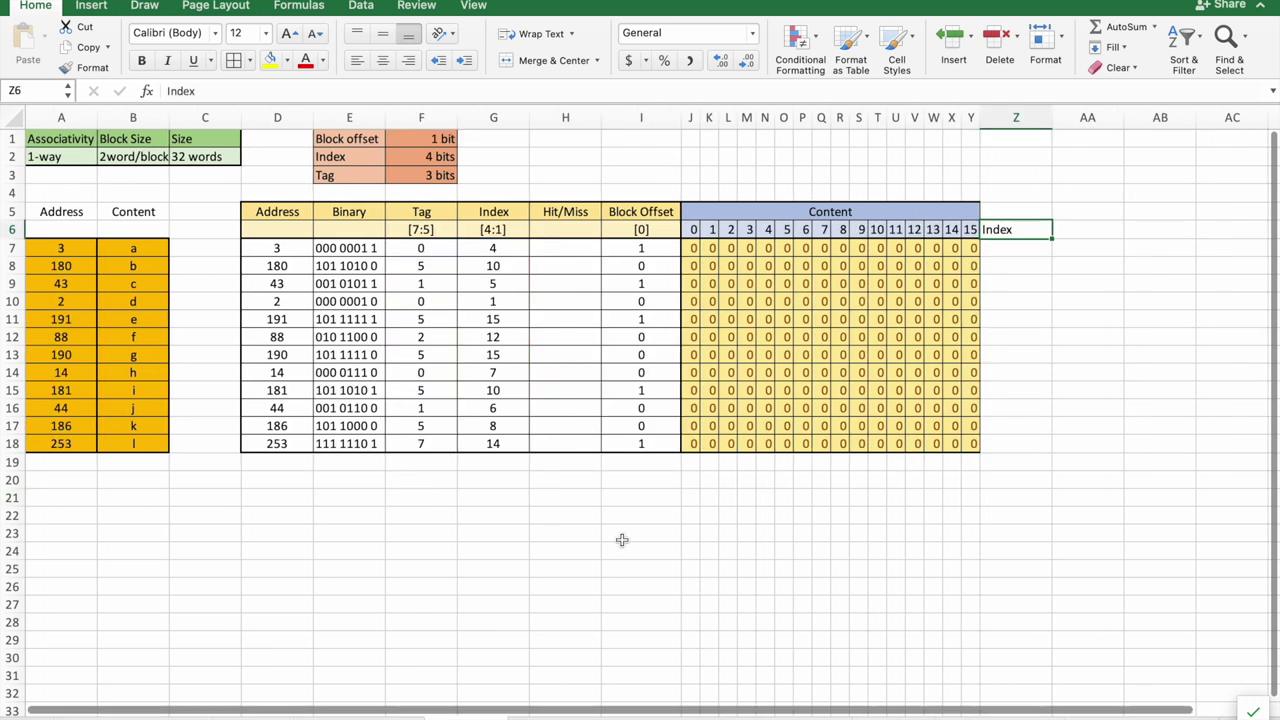
pyautogui.click(705, 118)
pyautogui.moveTo(690, 118); pyautogui.dragTo(968, 115)
pyautogui.rightClick(968, 115)
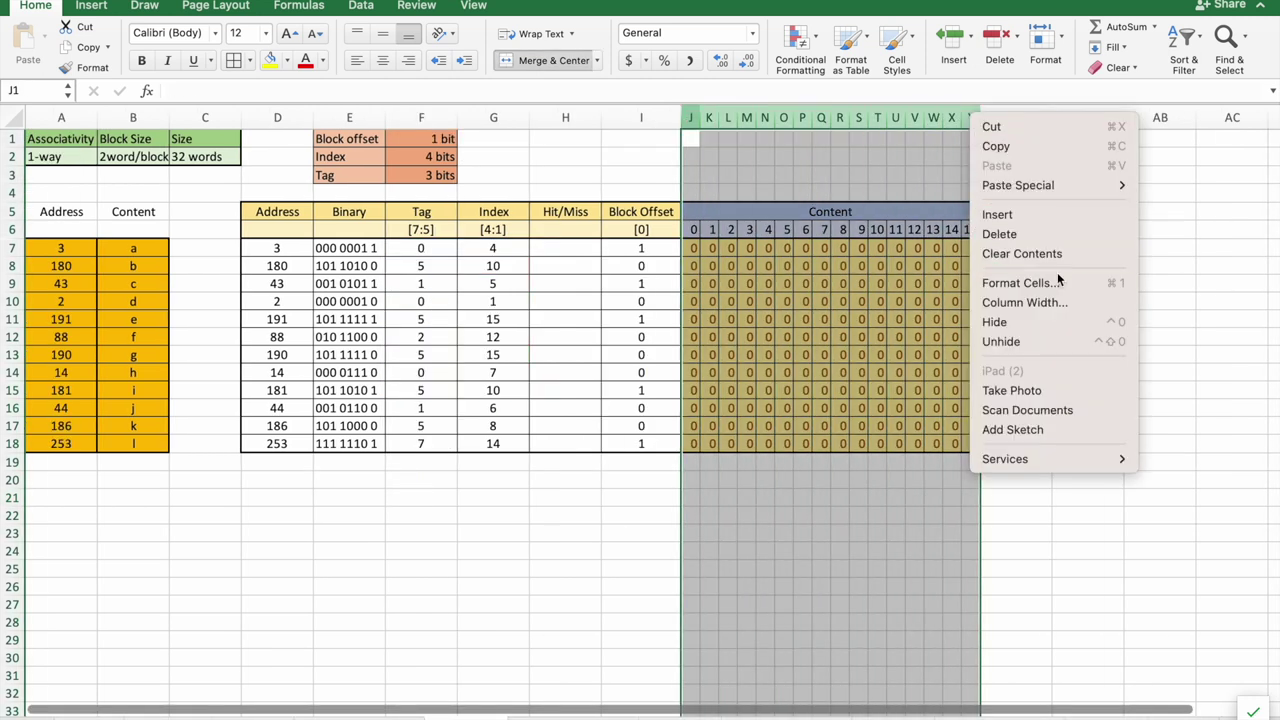
pyautogui.click(1032, 301)
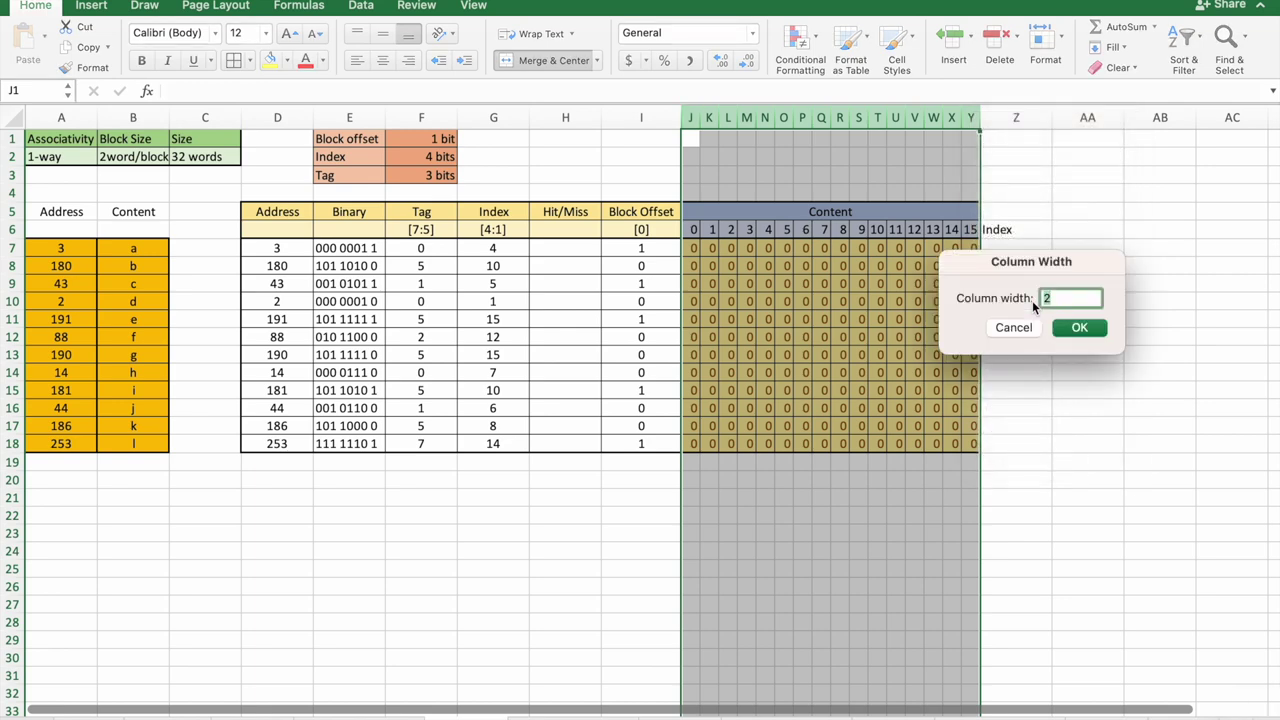
pyautogui.write('4.')
pyautogui.press('Return')
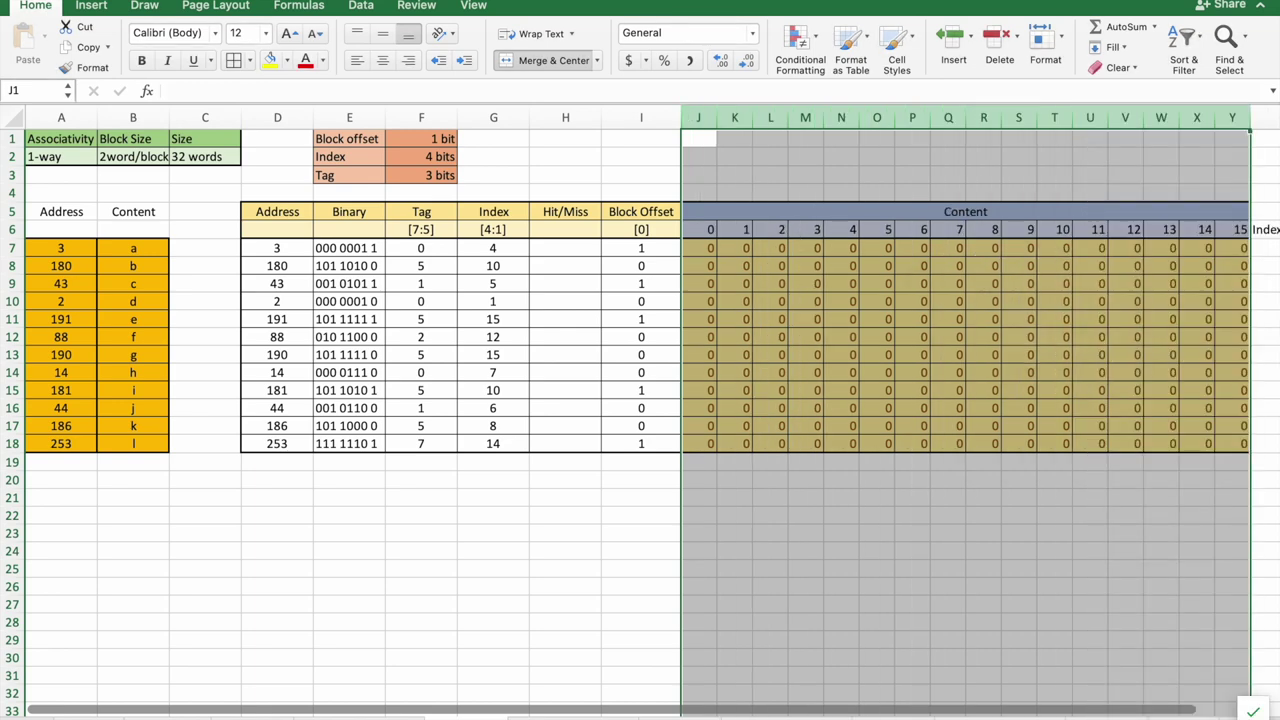
pyautogui.hscroll(1, 1032, 301)
pyautogui.click(1034, 301)
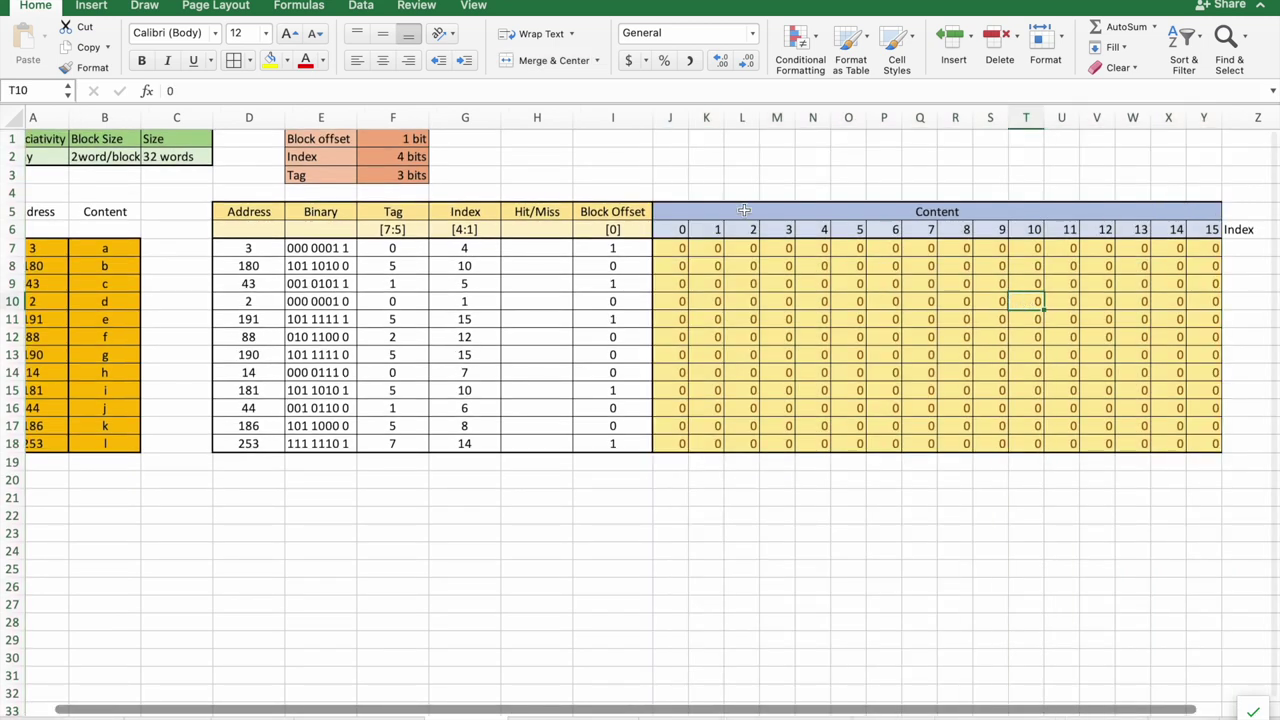
# - Copy the Content header text from the solved sheet into J5 so it reads "Content [DATA0,DATA1]"
pyautogui.moveTo(670, 228); pyautogui.dragTo(1213, 234)
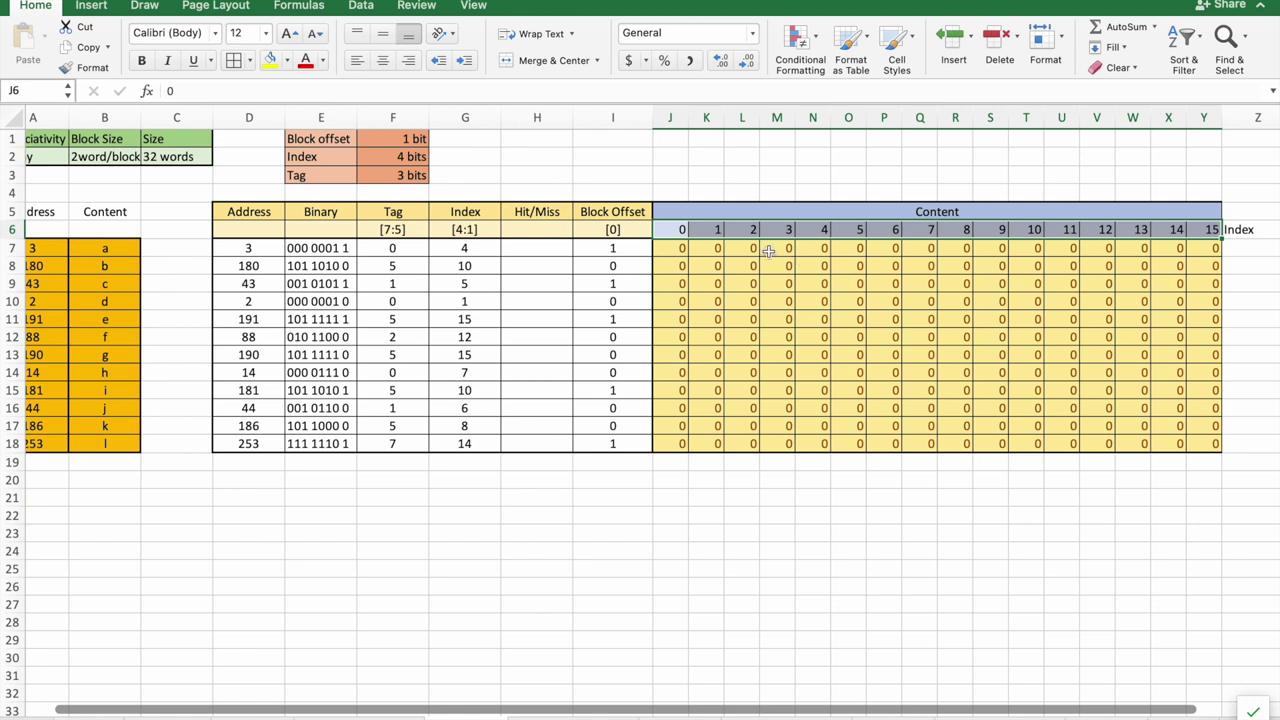
pyautogui.click(663, 248)
pyautogui.click(778, 248)
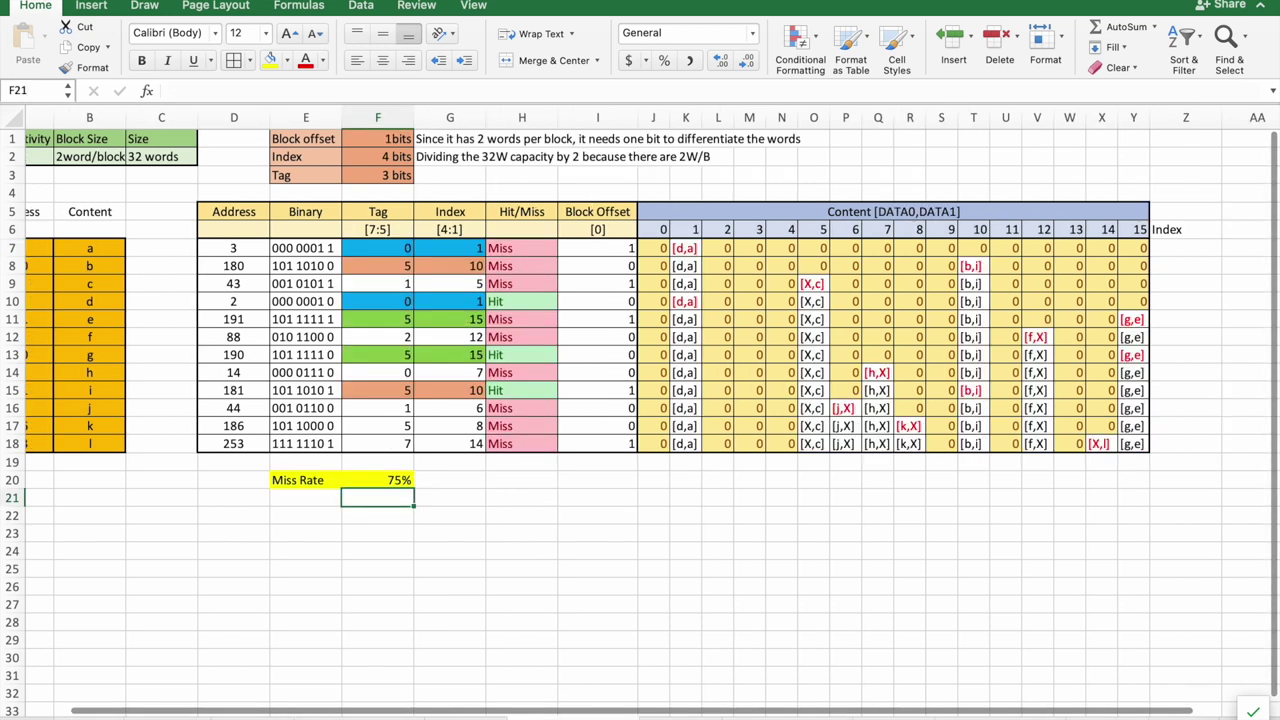
pyautogui.click(848, 206)
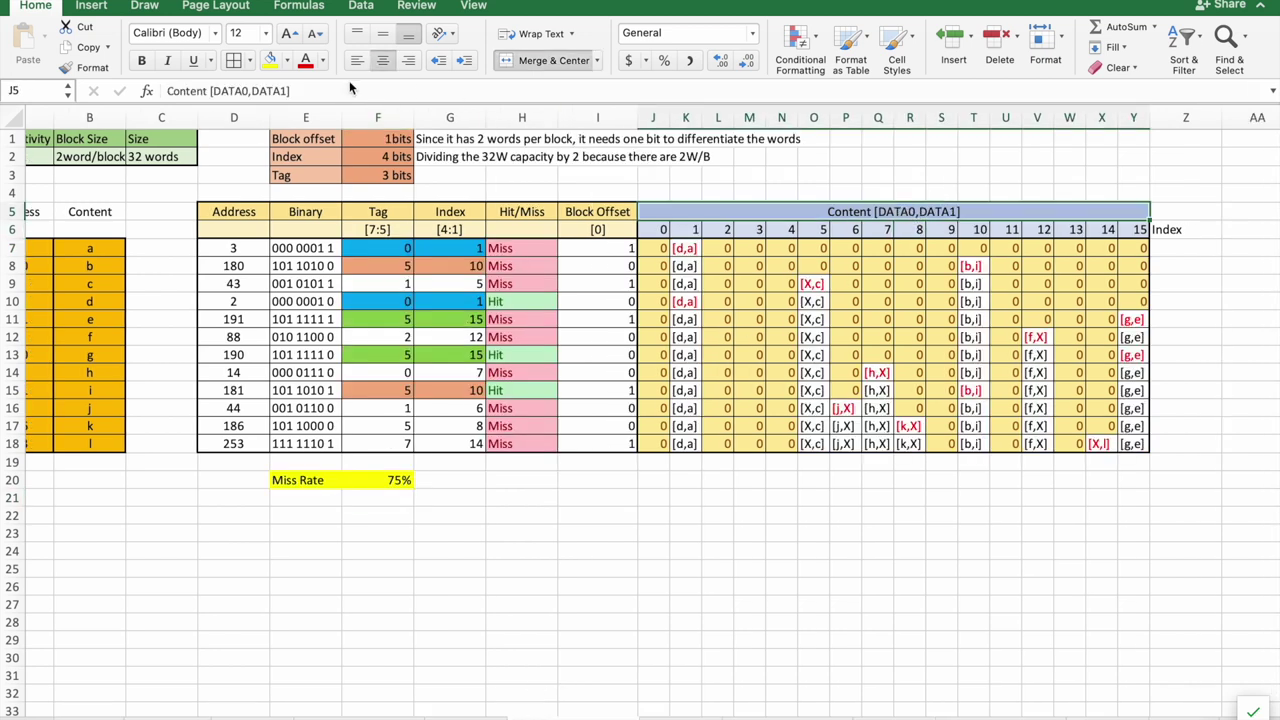
pyautogui.moveTo(291, 91); pyautogui.dragTo(160, 91)
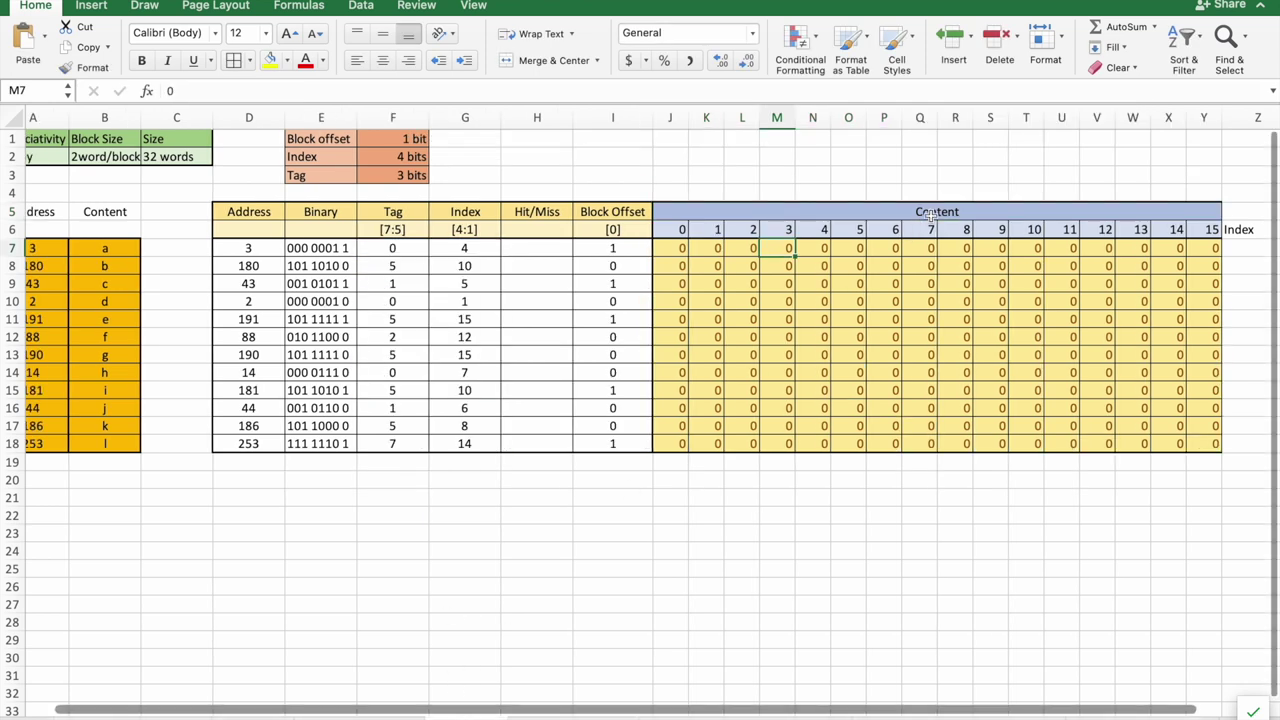
pyautogui.click(932, 213)
pyautogui.doubleClick(906, 218)
pyautogui.write('[DATA0,DATA1]')
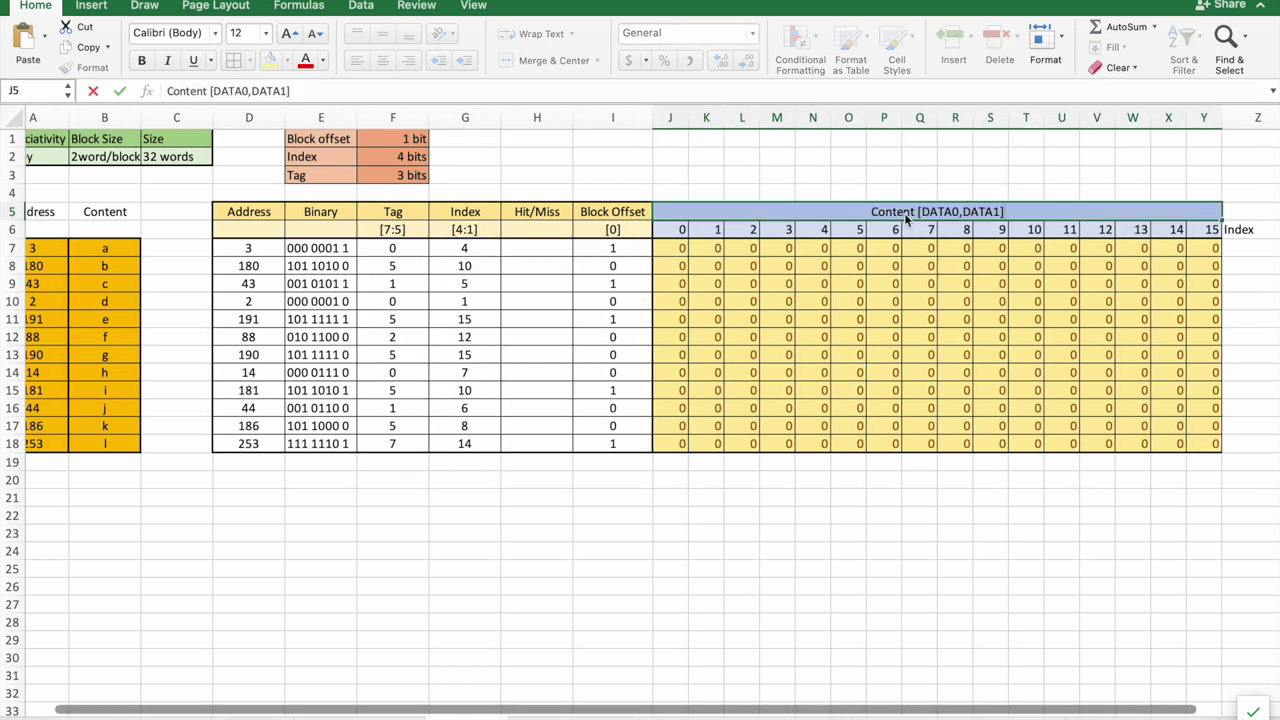
pyautogui.press('Return')
pyautogui.click(906, 216)
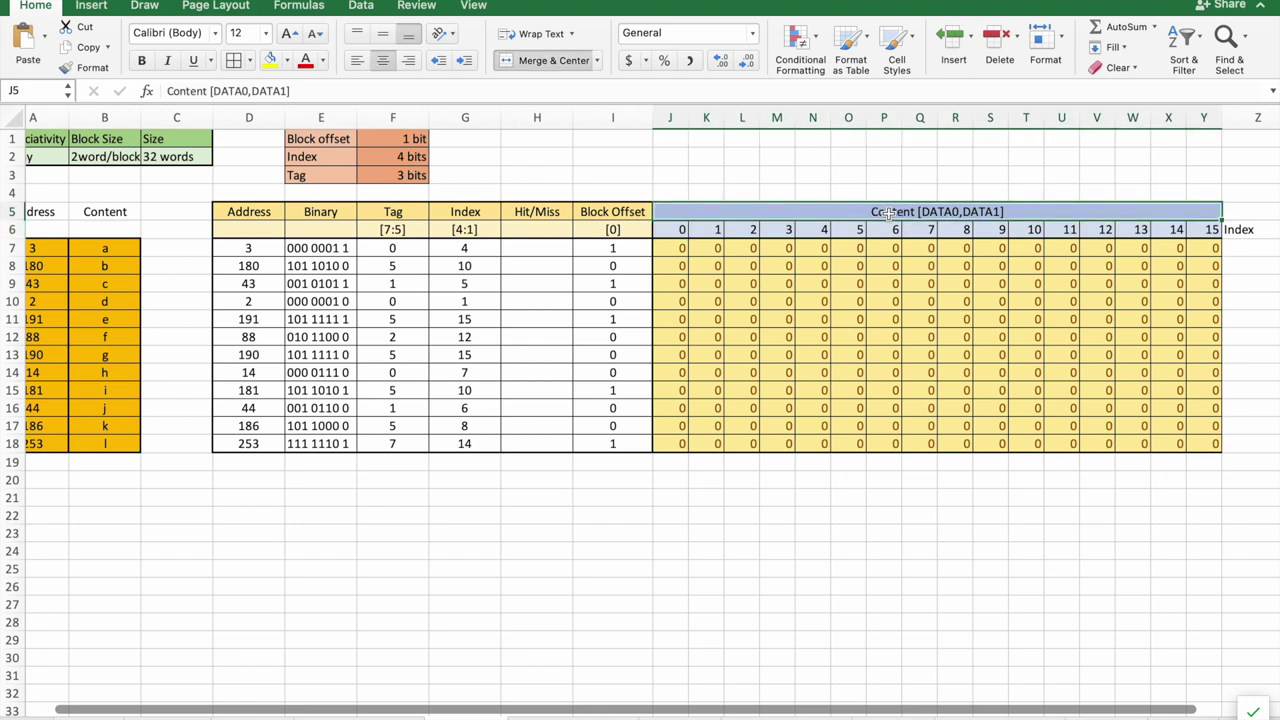
pyautogui.doubleClick(942, 212)
pyautogui.click(988, 210)
pyautogui.click(638, 552)
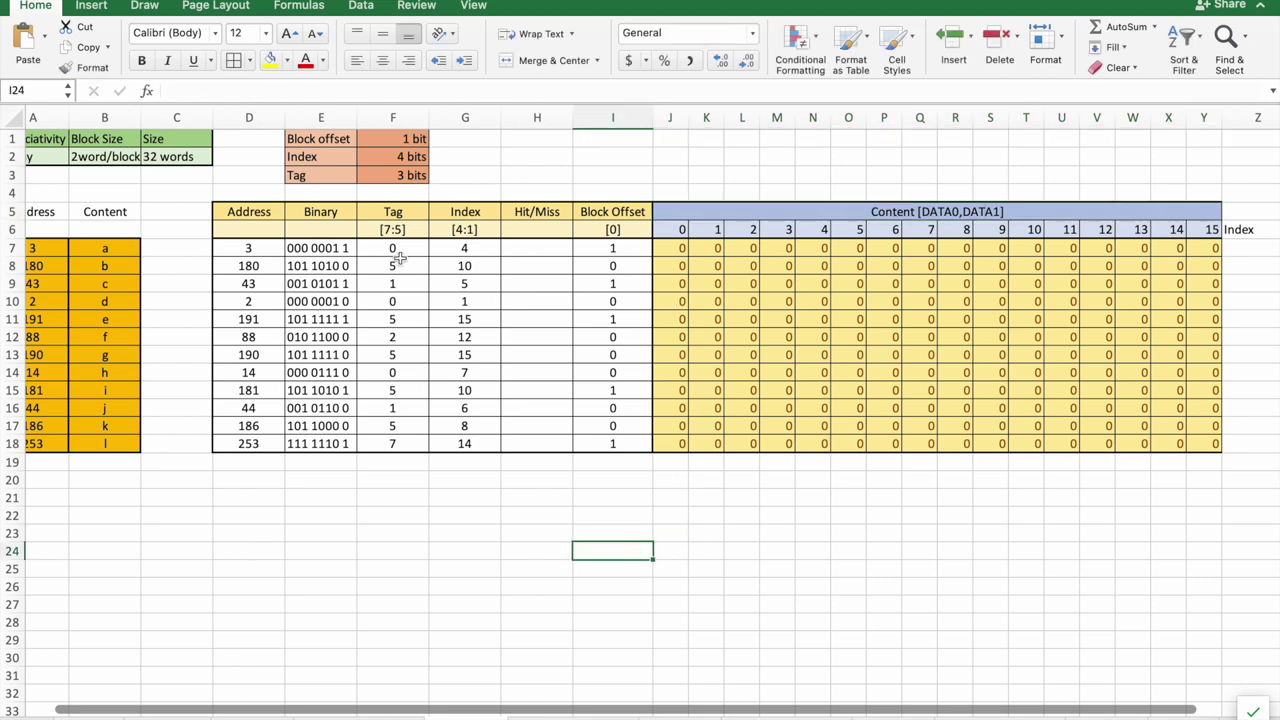
pyautogui.click(462, 250)
pyautogui.click(826, 250)
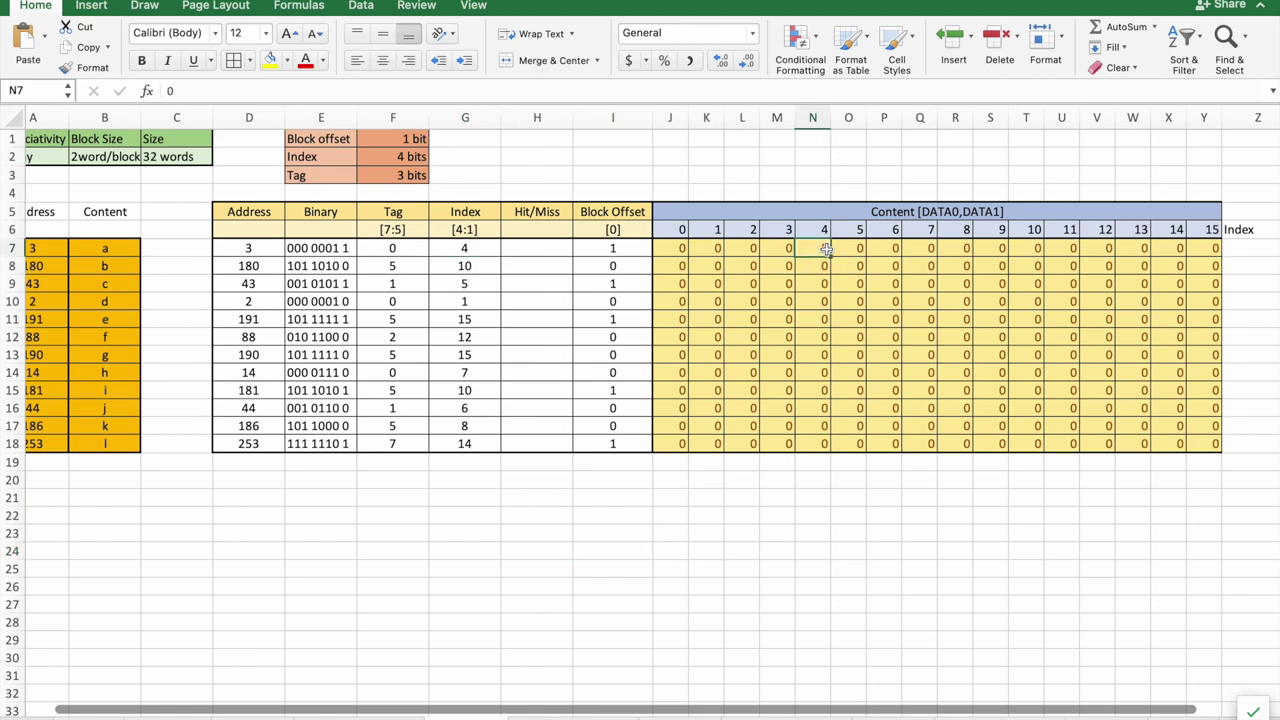
pyautogui.write('[')
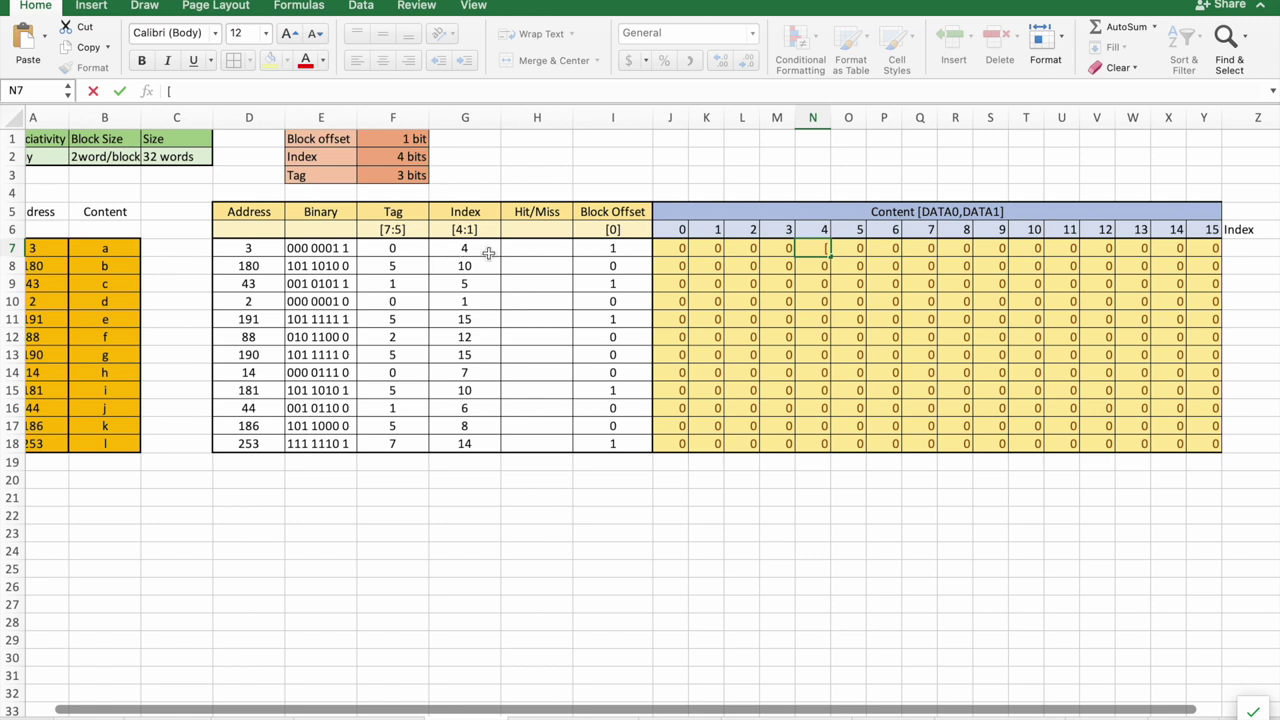
pyautogui.press('Escape')
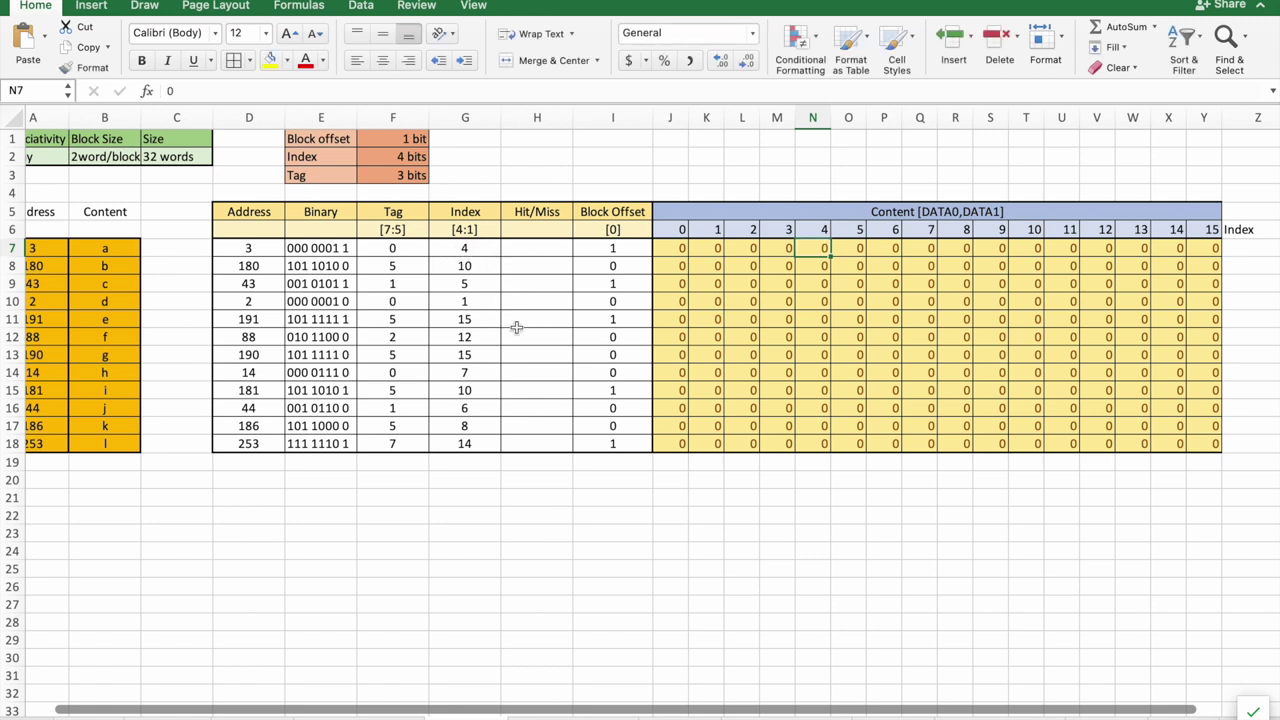
# - Correct the Index value for address 3 in G7 to 1
pyautogui.click(480, 318)
pyautogui.click(471, 248)
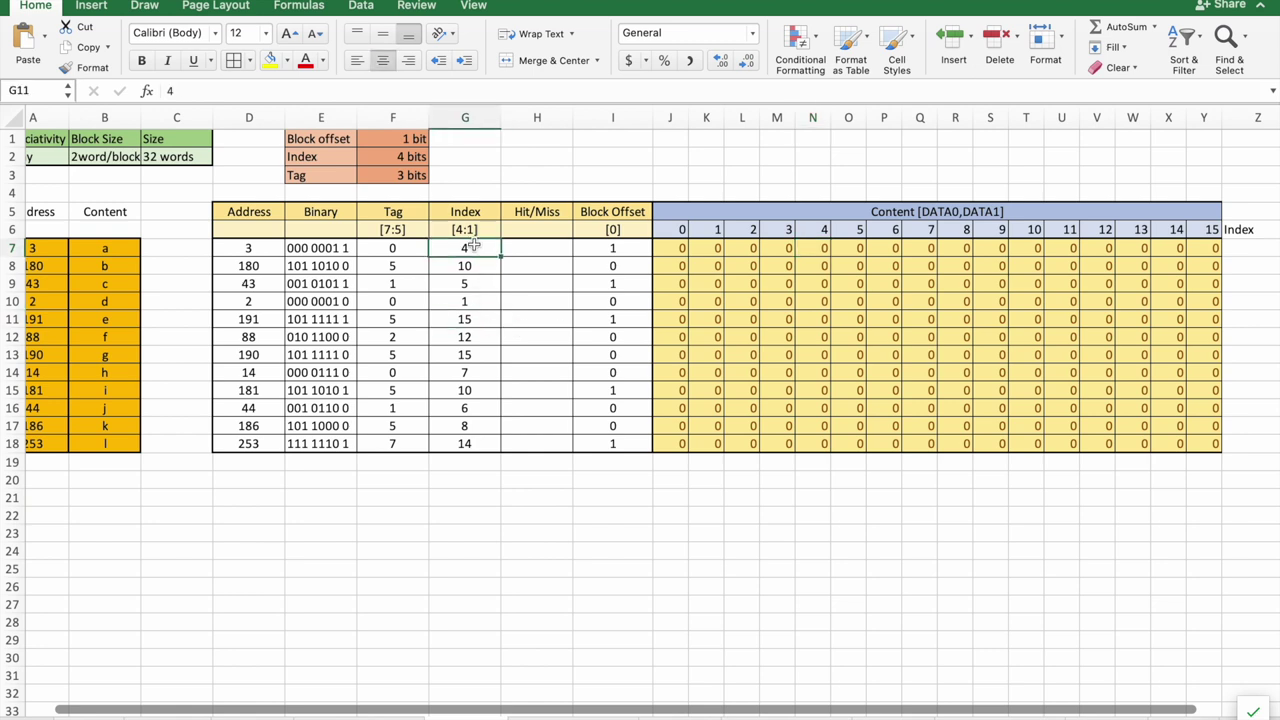
pyautogui.write('1')
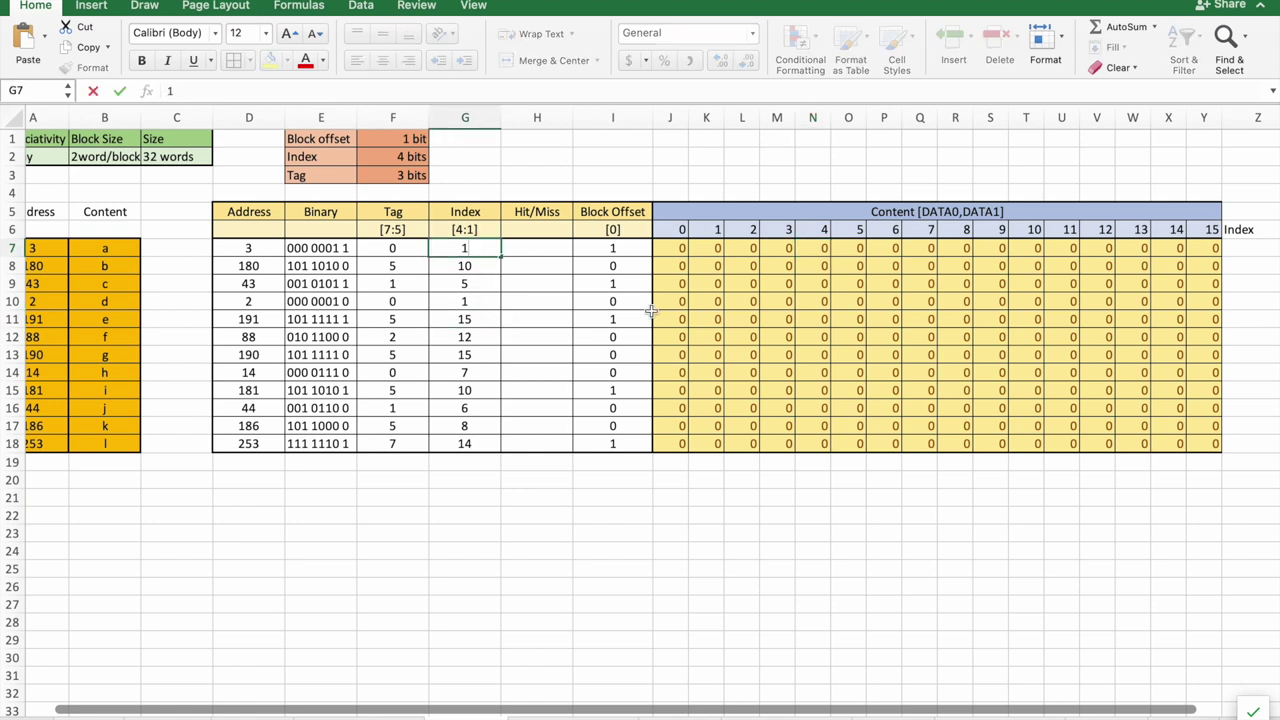
pyautogui.press('Return')
# - Check the rows for addresses 3 and 2, and enter [d,a] in K7 under index 1
pyautogui.click(717, 247)
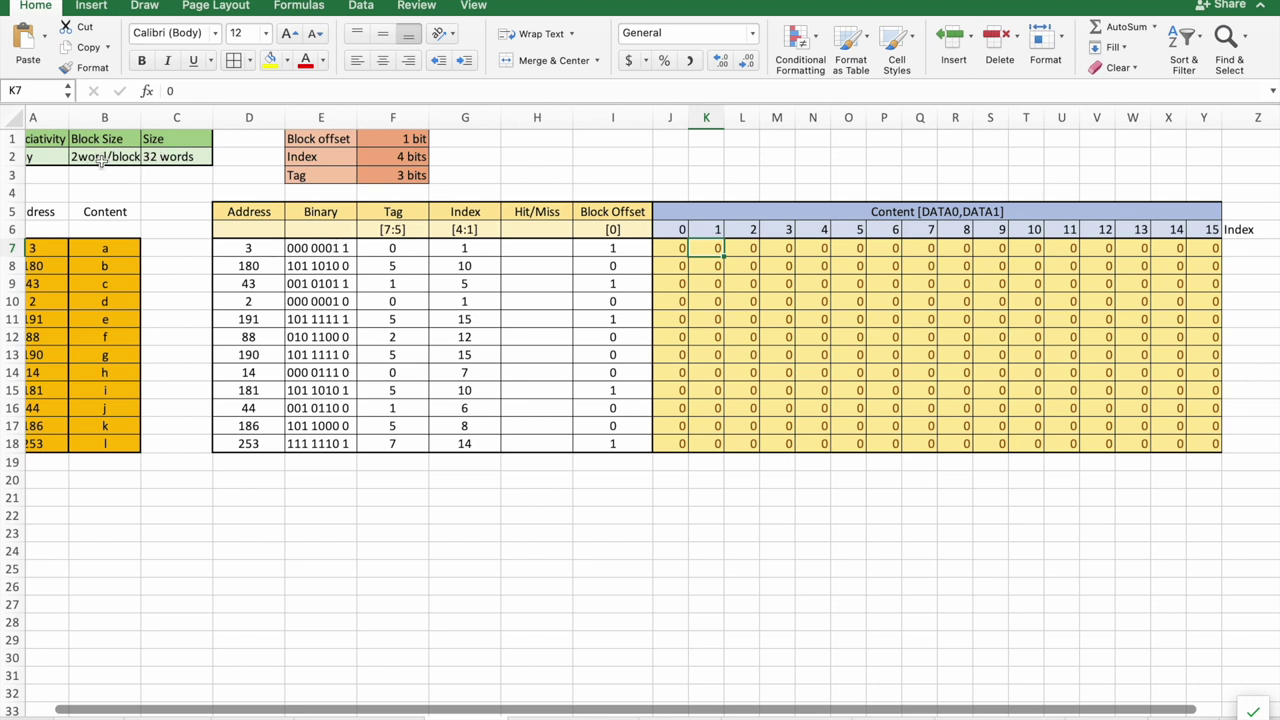
pyautogui.click(261, 248)
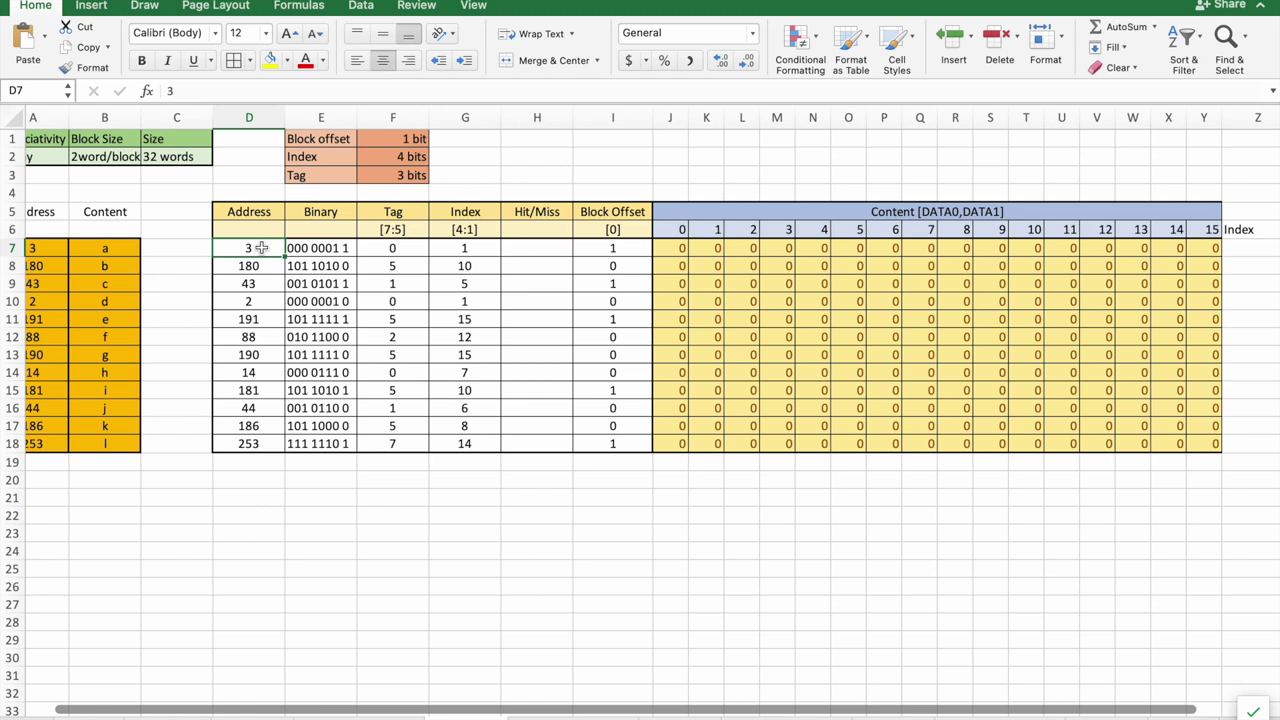
pyautogui.click(617, 249)
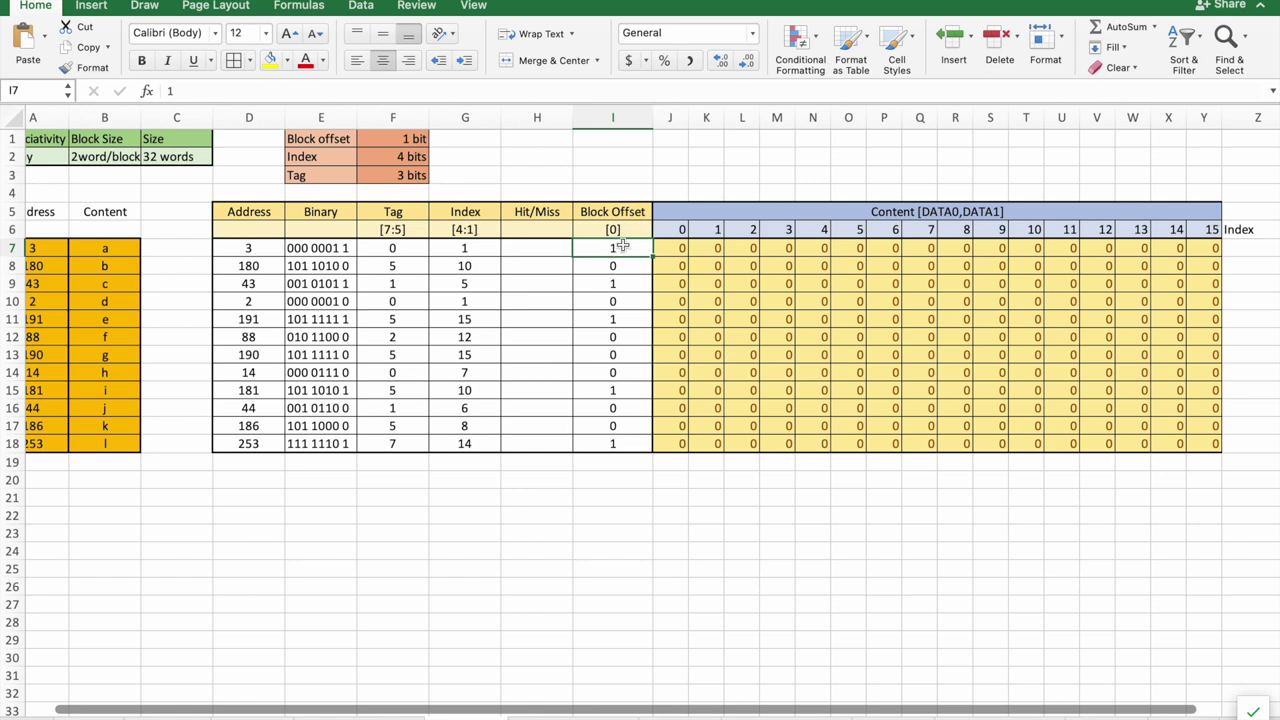
pyautogui.click(236, 249)
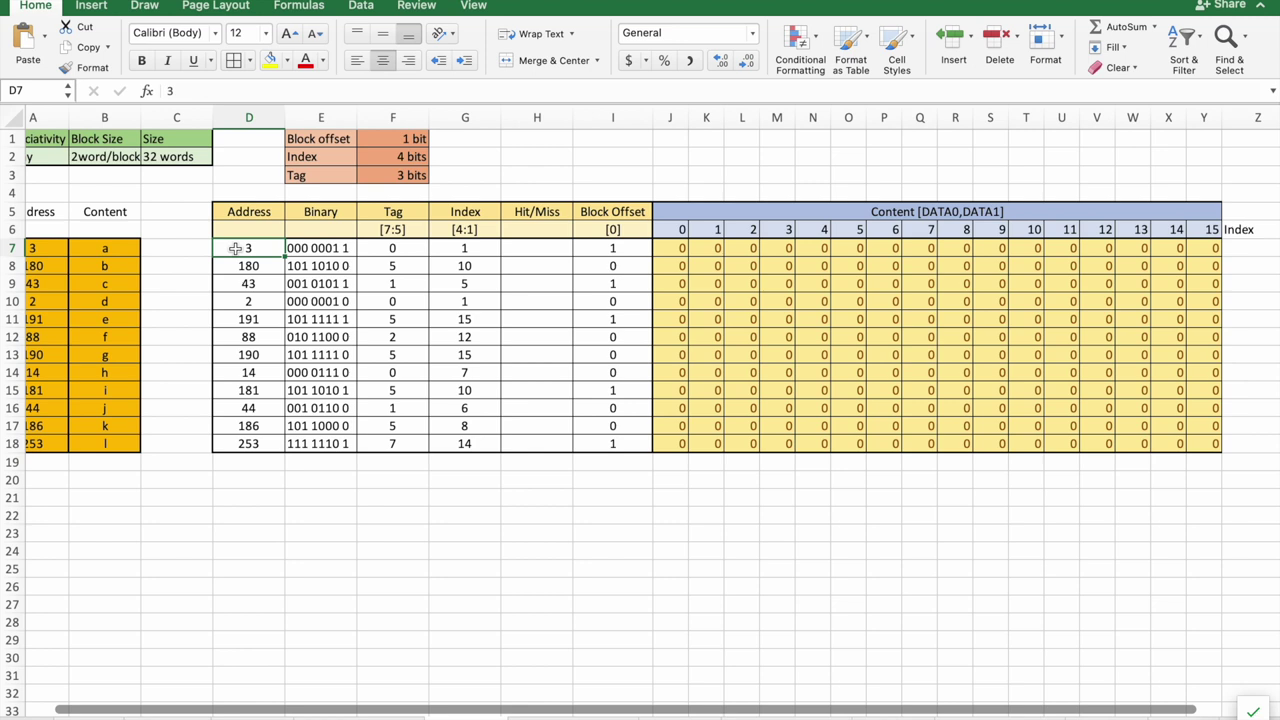
pyautogui.click(250, 300)
pyautogui.moveTo(299, 300); pyautogui.dragTo(600, 301)
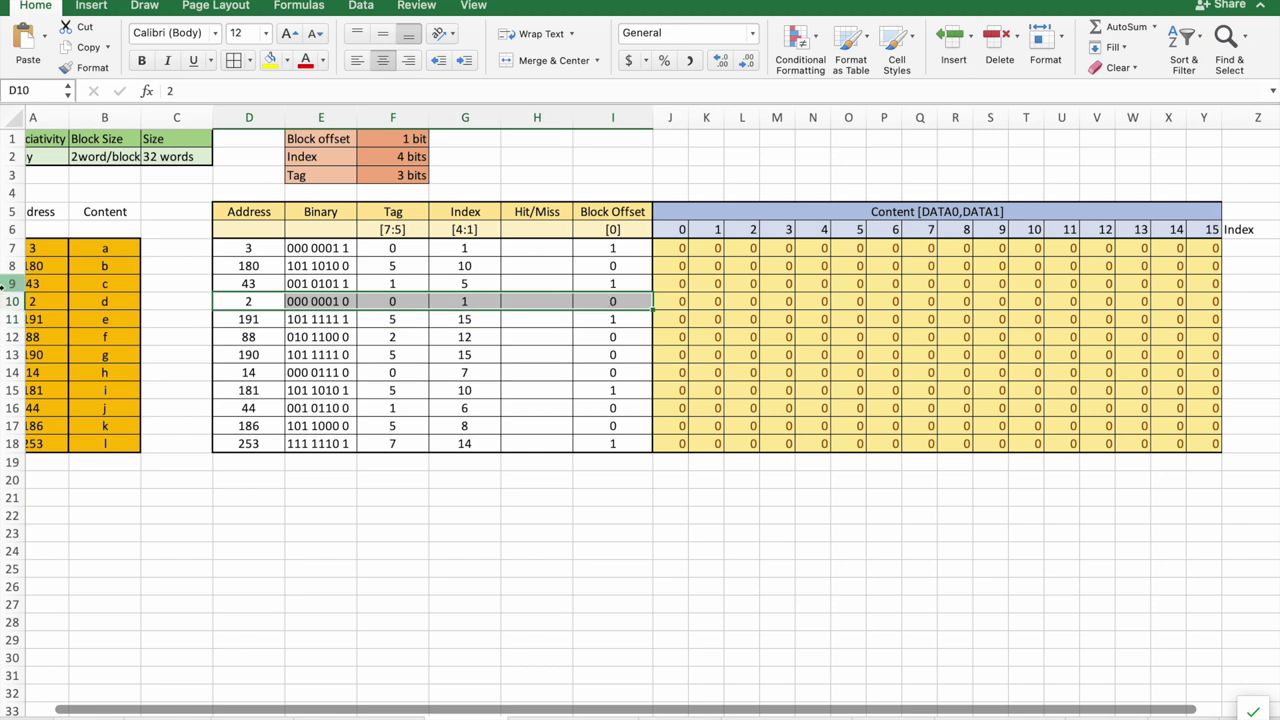
pyautogui.moveTo(35, 305); pyautogui.dragTo(620, 301)
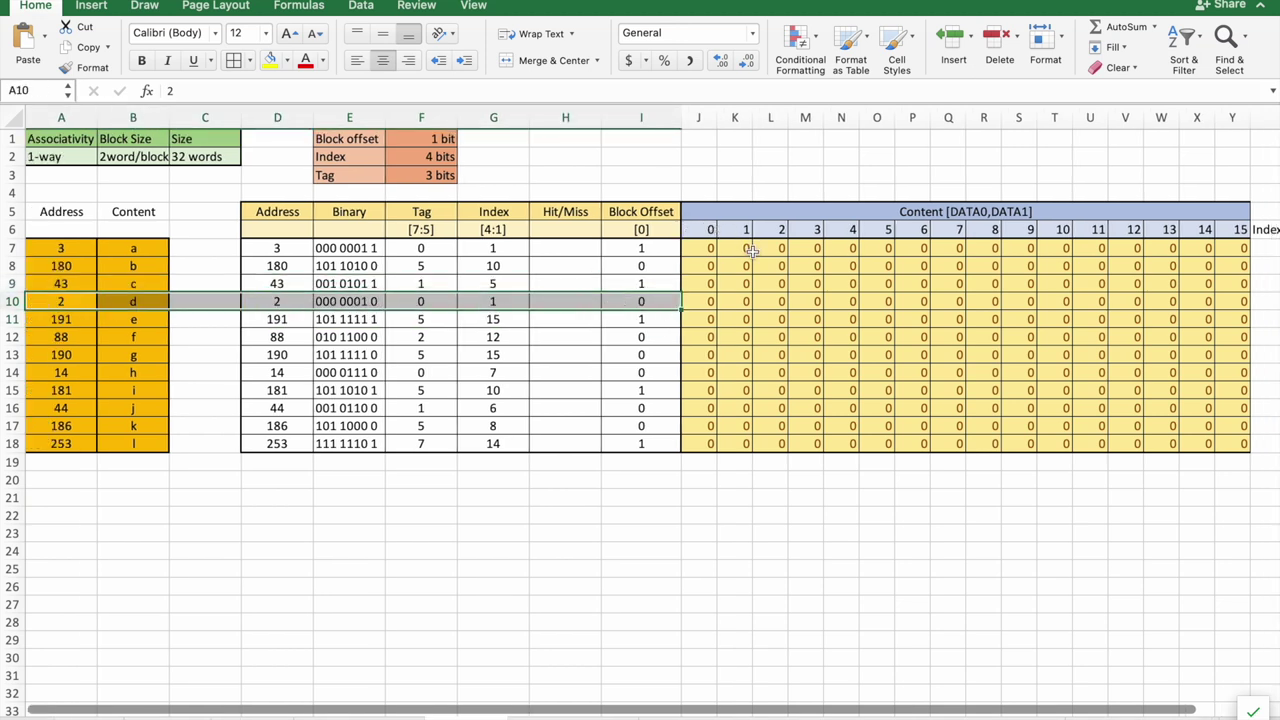
pyautogui.click(738, 250)
pyautogui.write('[d,')
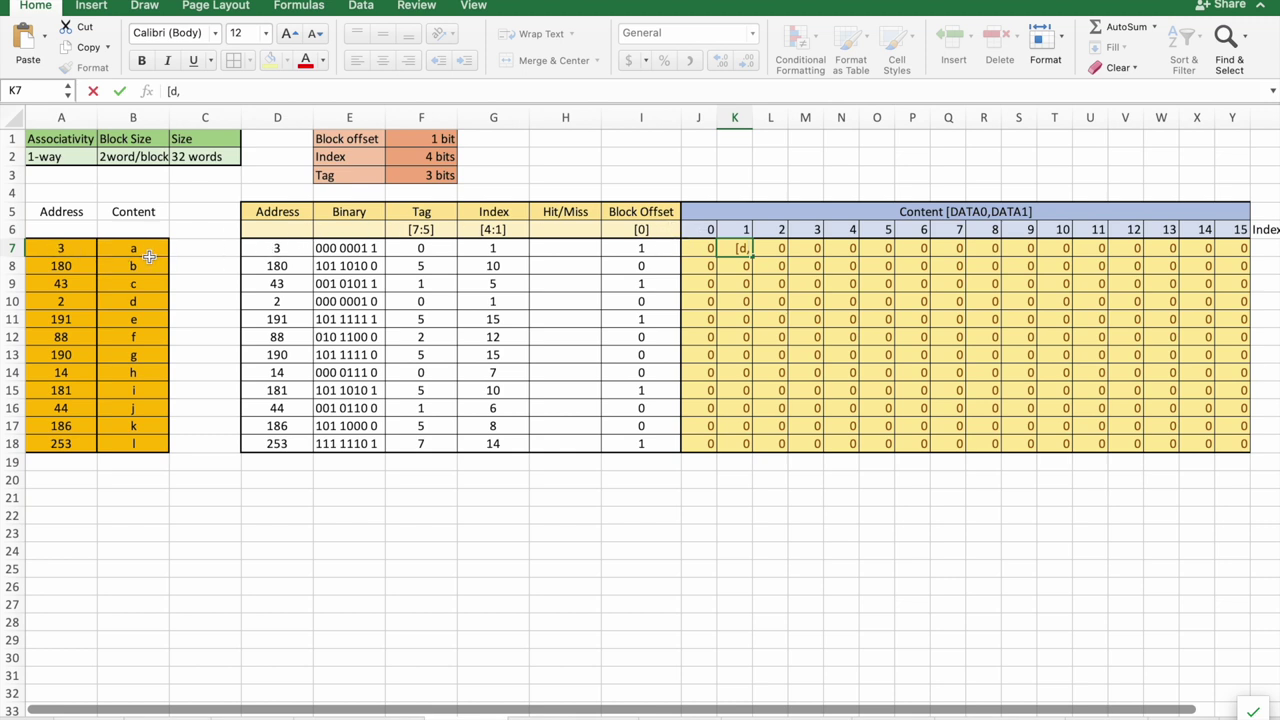
pyautogui.write(']')
pyautogui.press('Return')
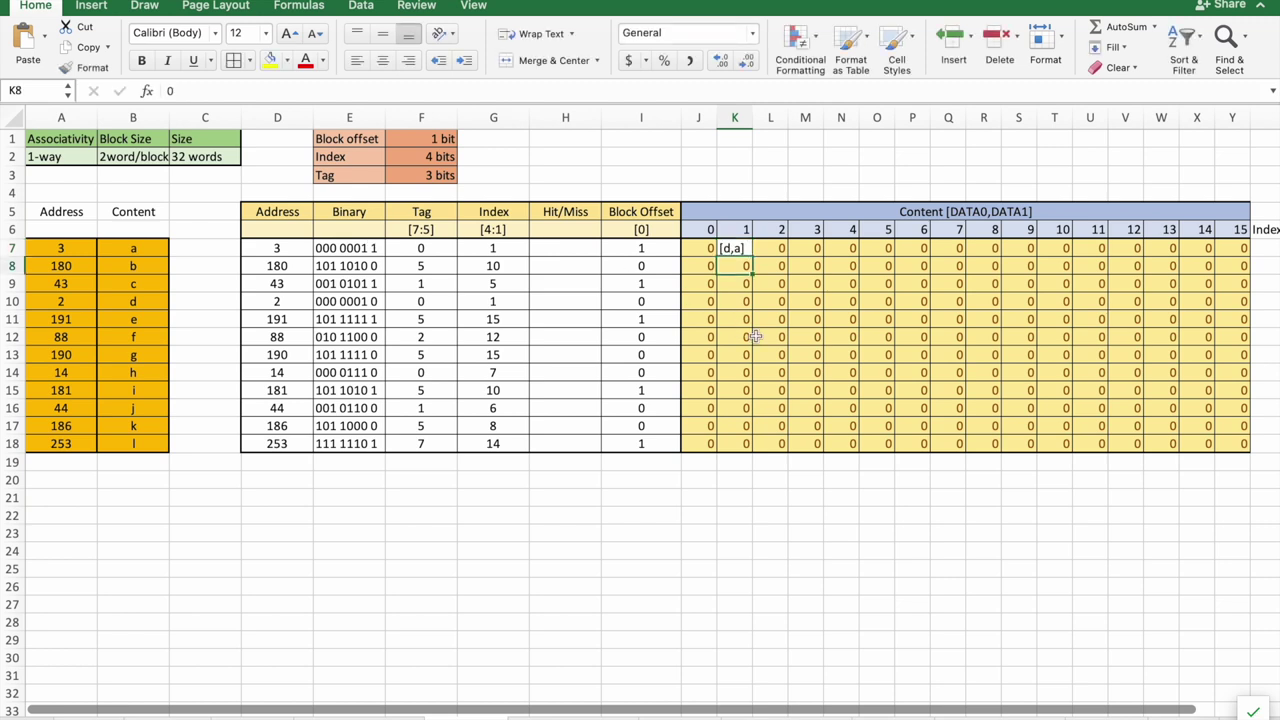
# - Add Tag to the Content header in J5 so it reads "Content [Tag,DATA0,DATA1]"
pyautogui.click(953, 212)
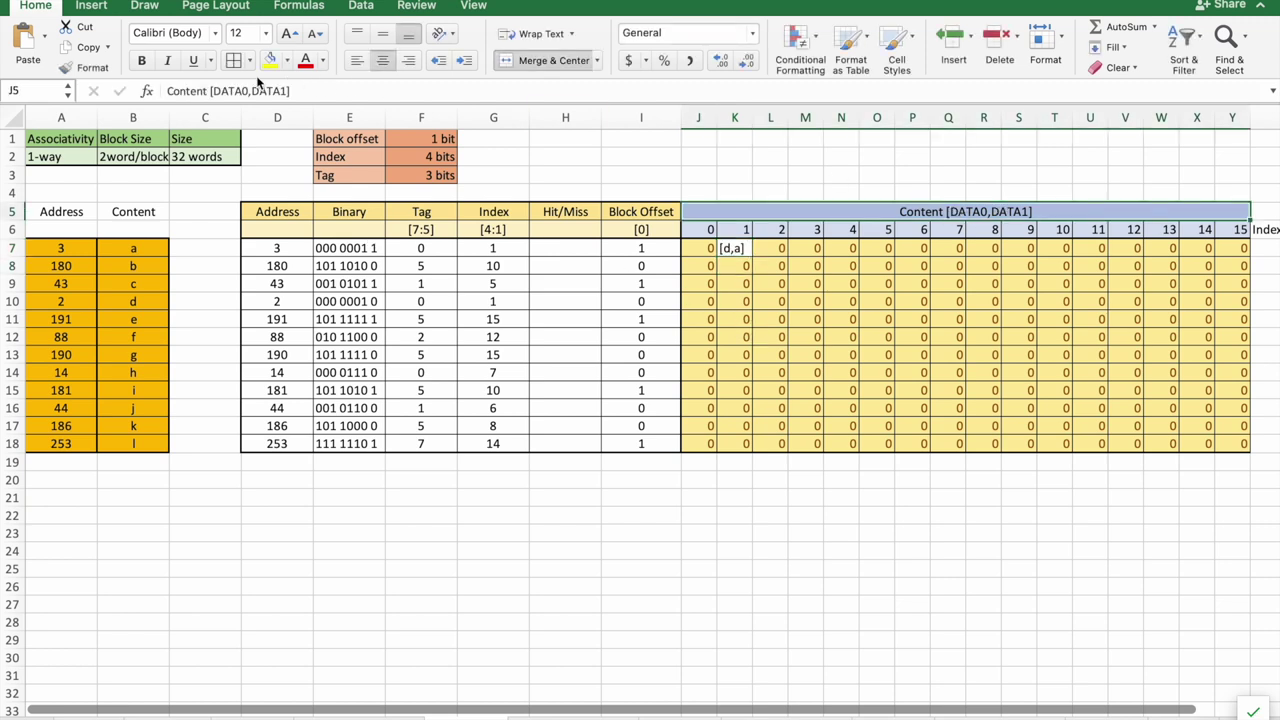
pyautogui.click(211, 90)
pyautogui.write('Tag,')
pyautogui.press('Return')
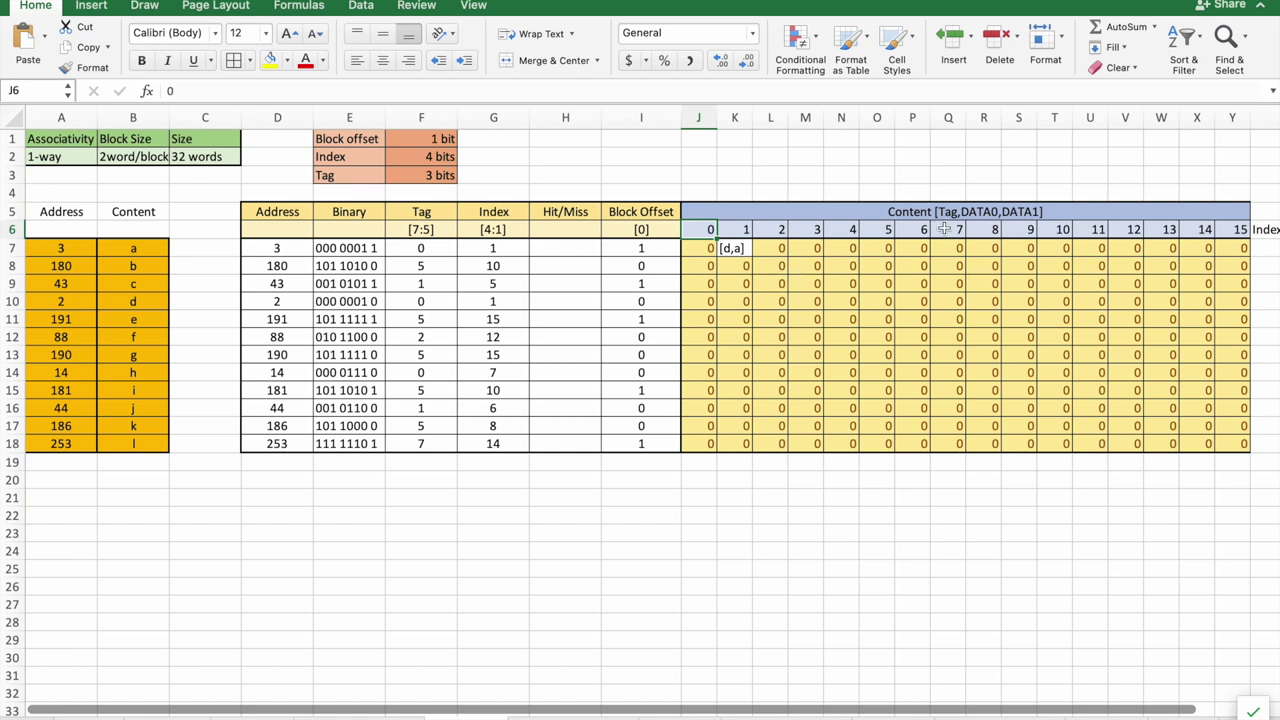
# - Try adding the tag to K7 as [0,d,a] with a wider column K, and undo both changes
pyautogui.doubleClick(728, 248)
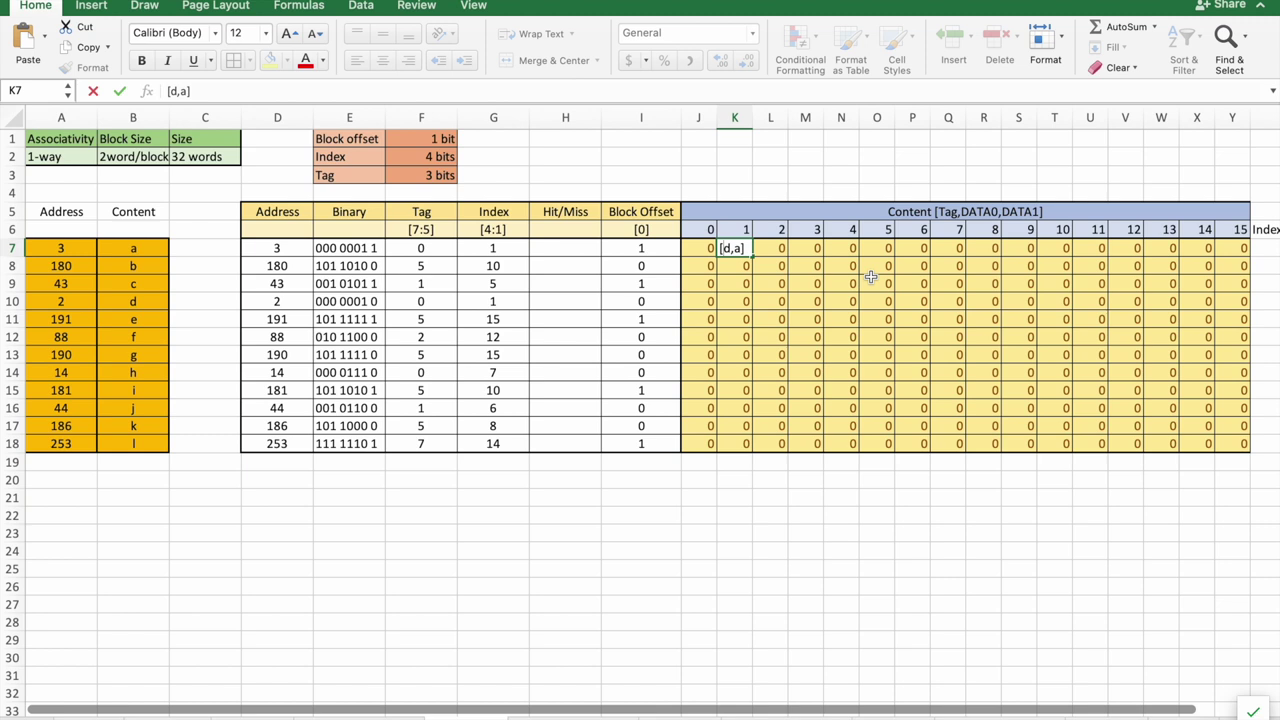
pyautogui.write('0,')
pyautogui.press('Return')
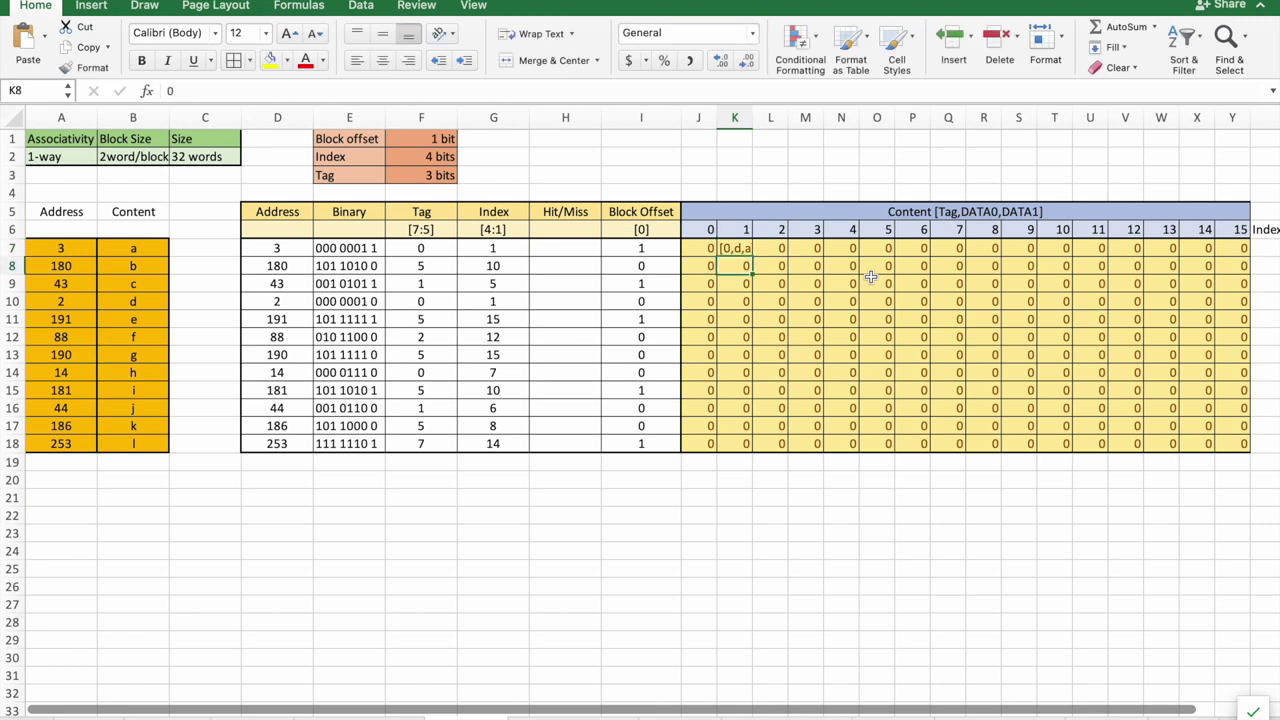
pyautogui.moveTo(750, 107); pyautogui.dragTo(762, 113)
pyautogui.press('super+z')
pyautogui.press('super+z')
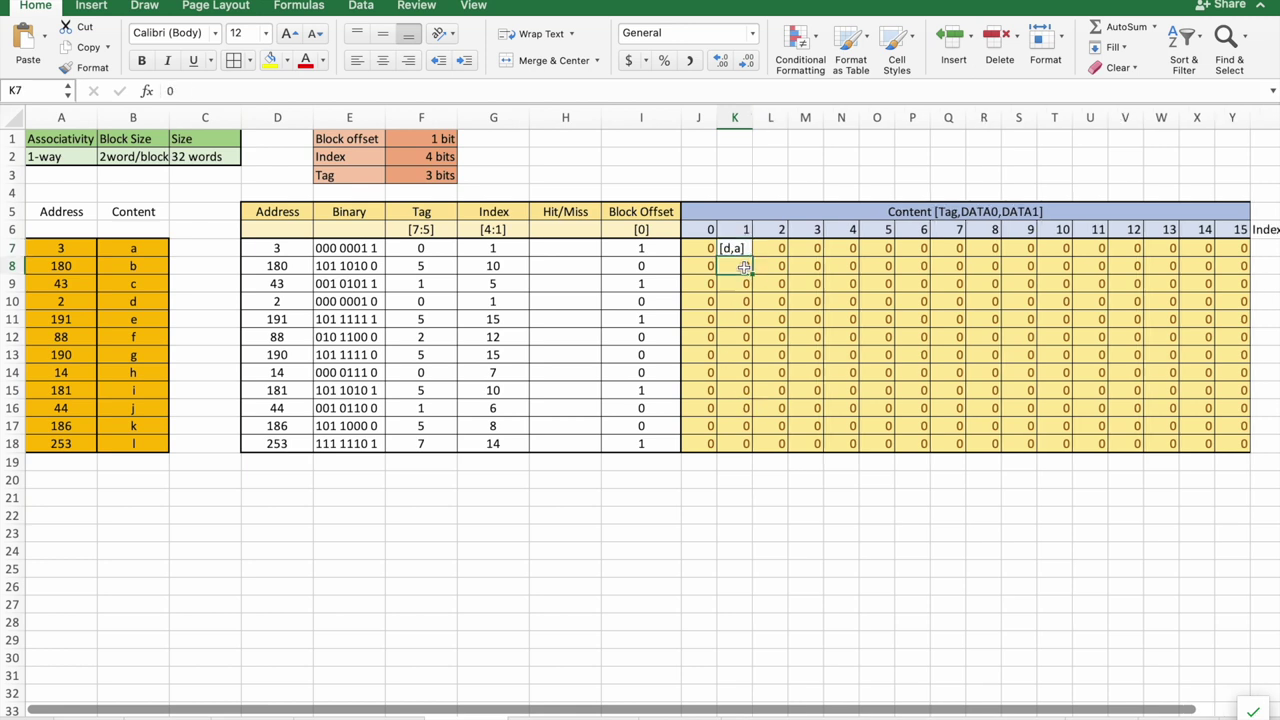
# - Fill the Address through Index cells of the rows for addresses 180 and 181 (D8:G8 and D15:G15) with light blue
pyautogui.click(435, 243)
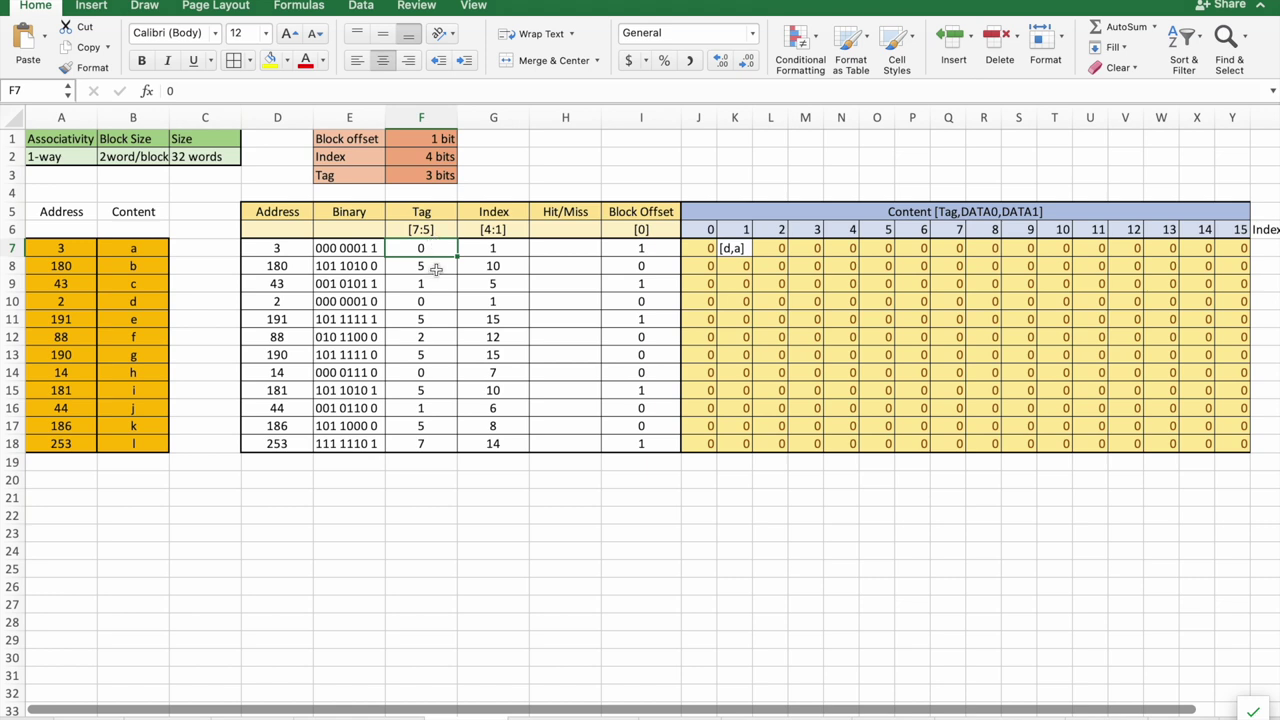
pyautogui.click(480, 266)
pyautogui.click(1064, 266)
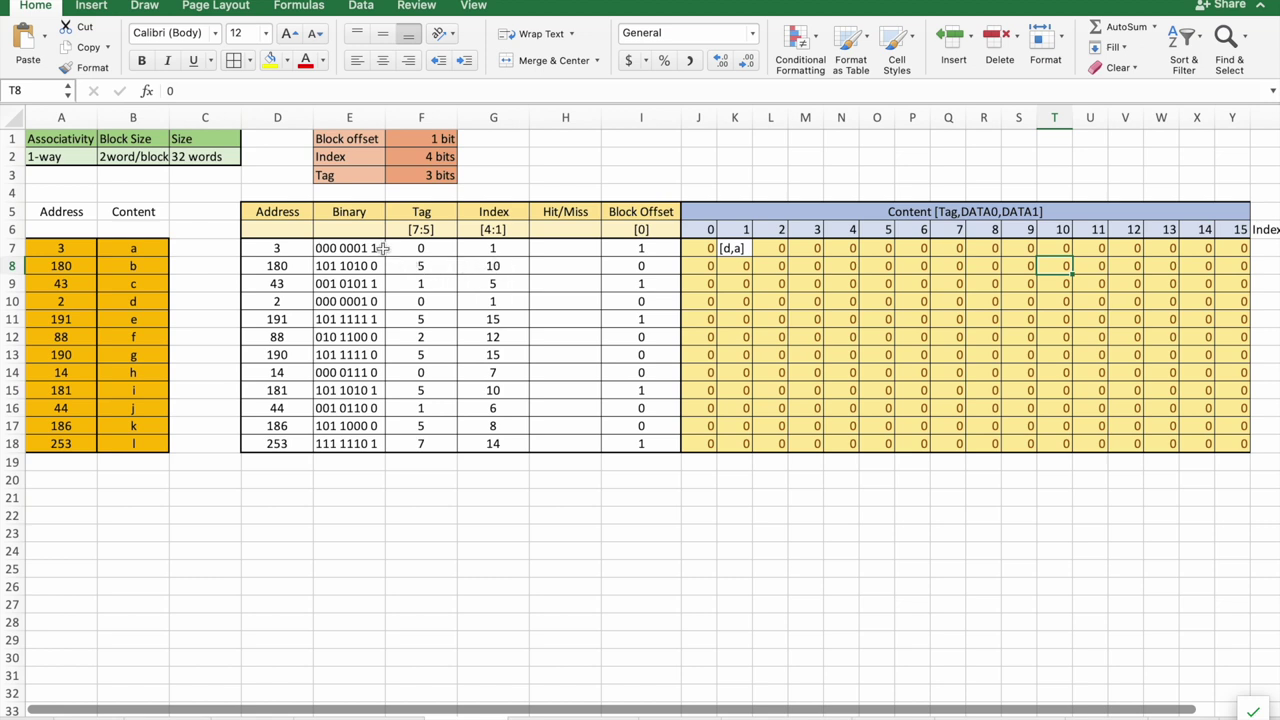
pyautogui.moveTo(500, 266); pyautogui.dragTo(434, 264)
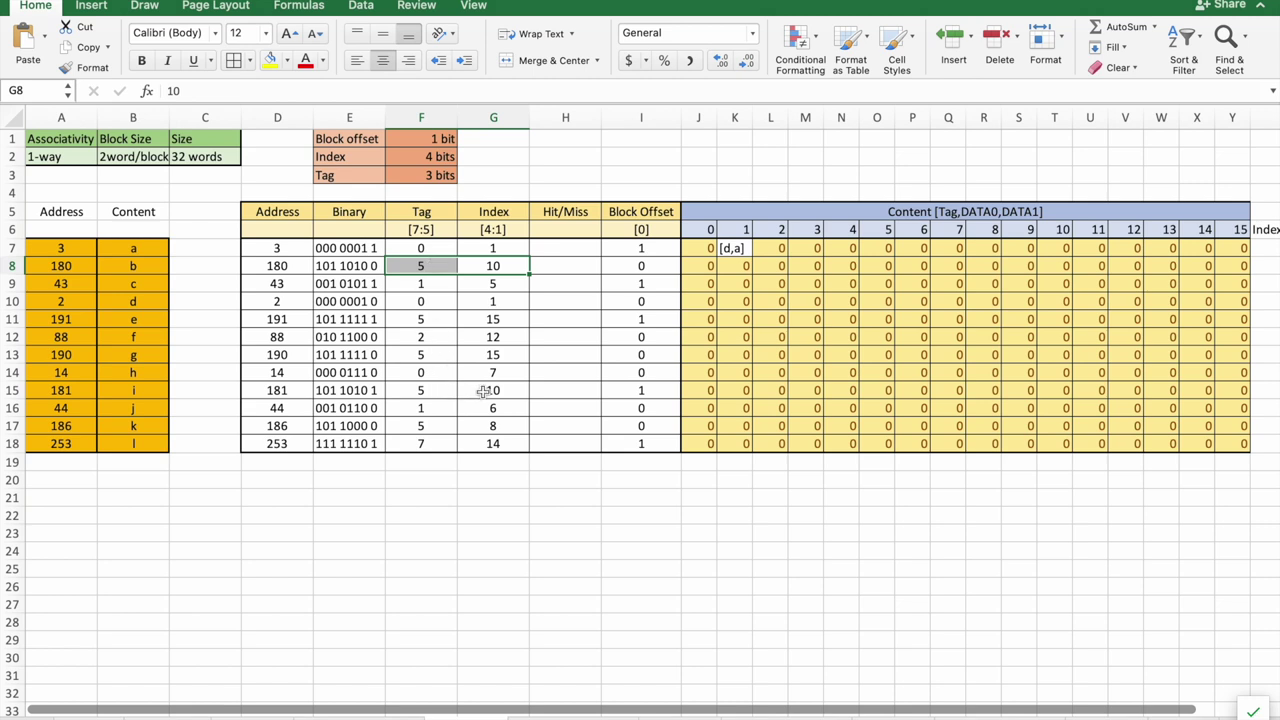
pyautogui.click(489, 282)
pyautogui.moveTo(492, 268); pyautogui.dragTo(284, 266)
pyautogui.click(287, 62)
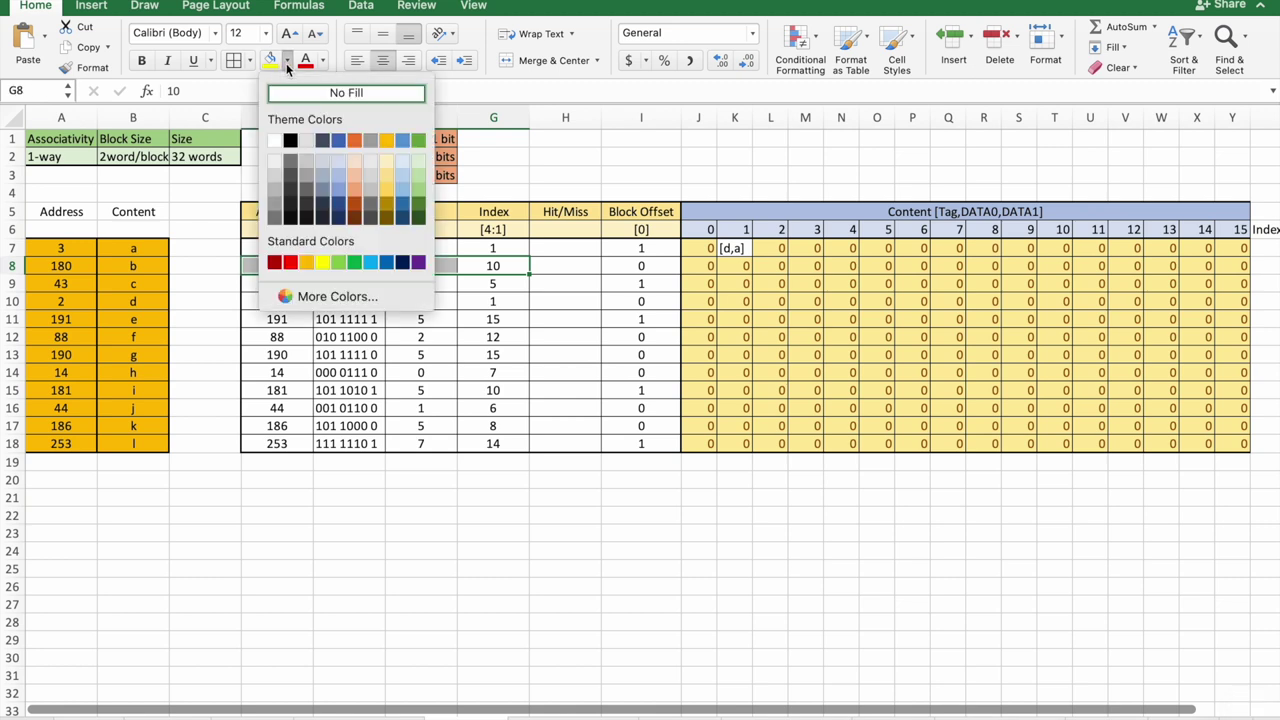
pyautogui.click(370, 262)
pyautogui.moveTo(500, 268); pyautogui.dragTo(285, 263)
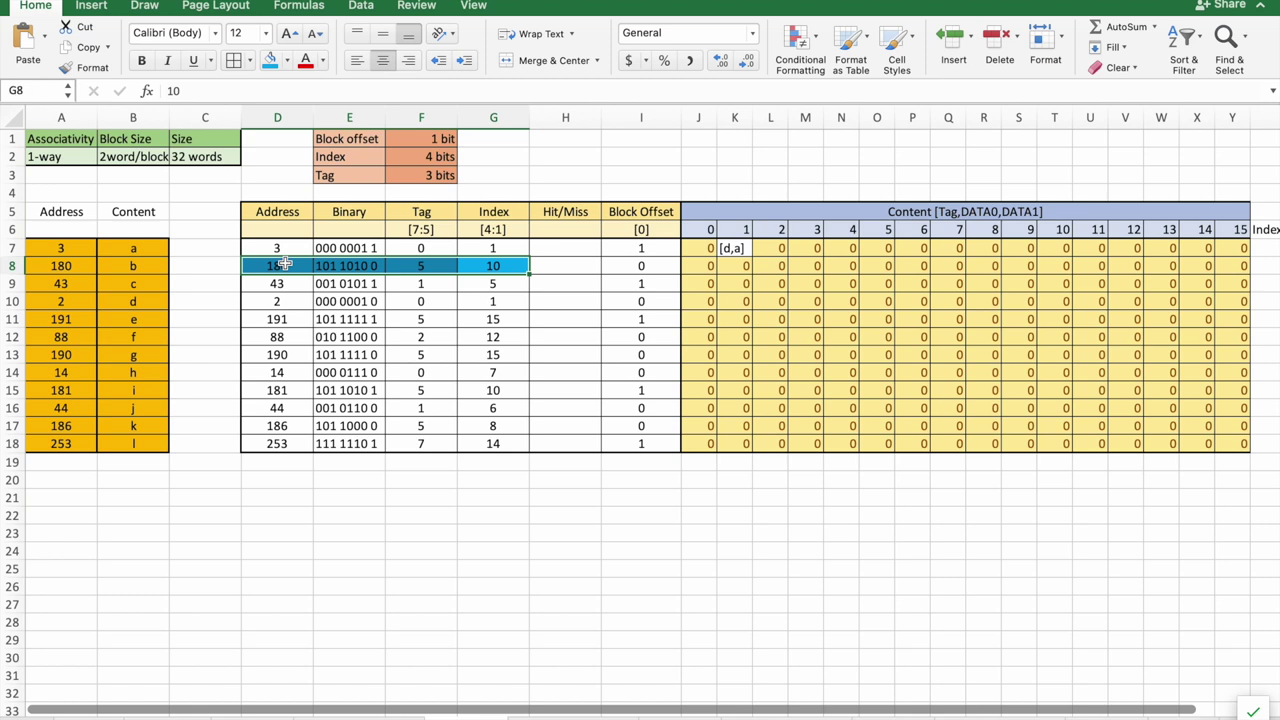
pyautogui.moveTo(496, 390); pyautogui.dragTo(290, 390)
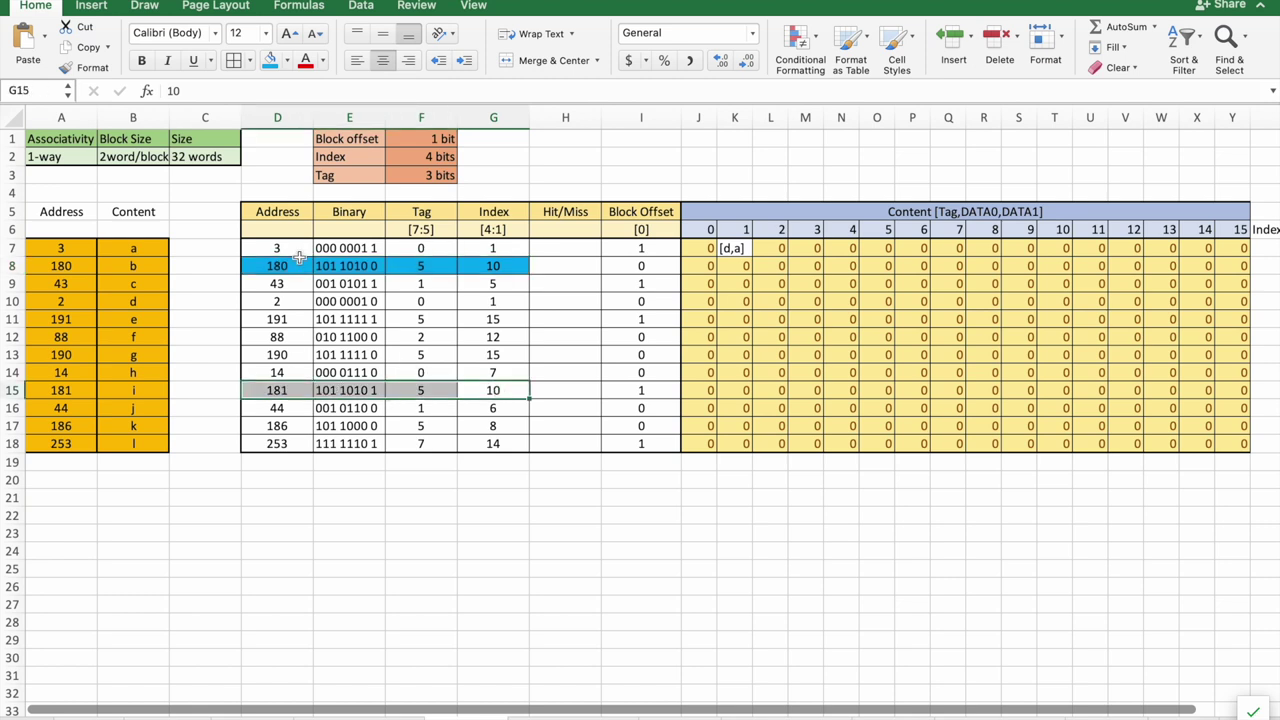
pyautogui.click(270, 60)
pyautogui.click(505, 424)
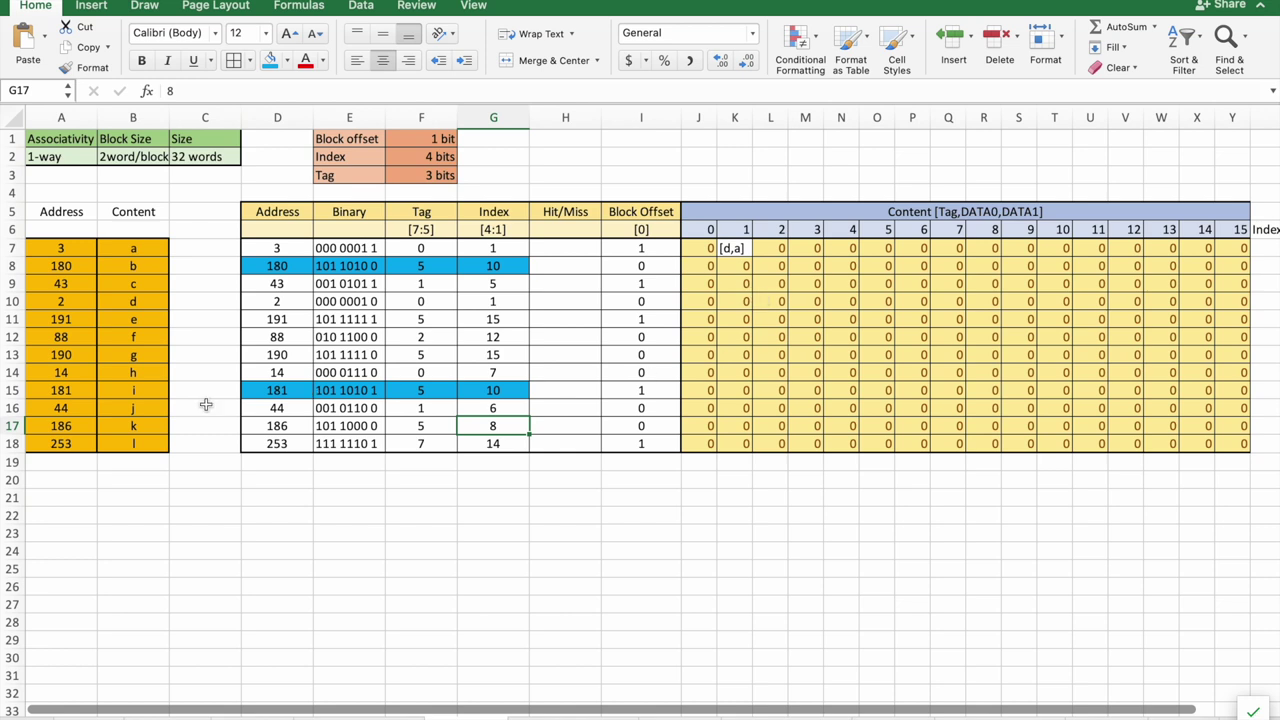
# - Check the content of address 181 against index 10, and copy [d,a] from K7 down through K18
pyautogui.click(129, 392)
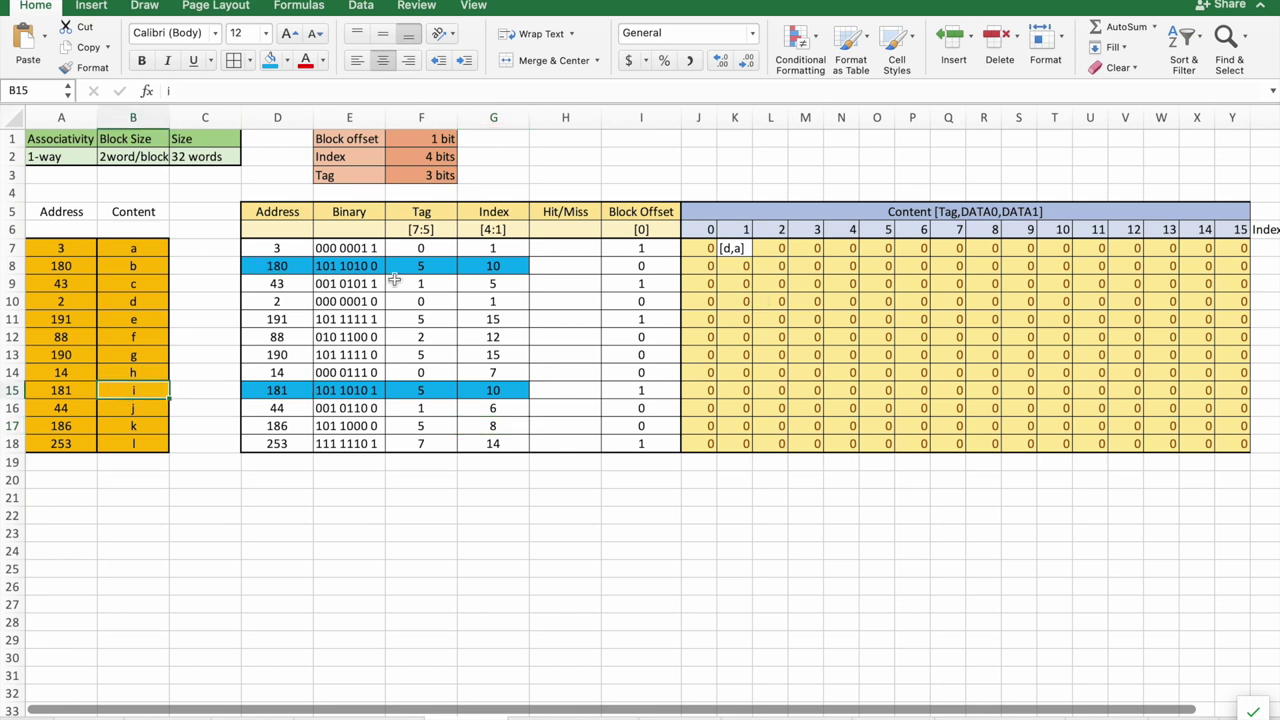
pyautogui.click(485, 265)
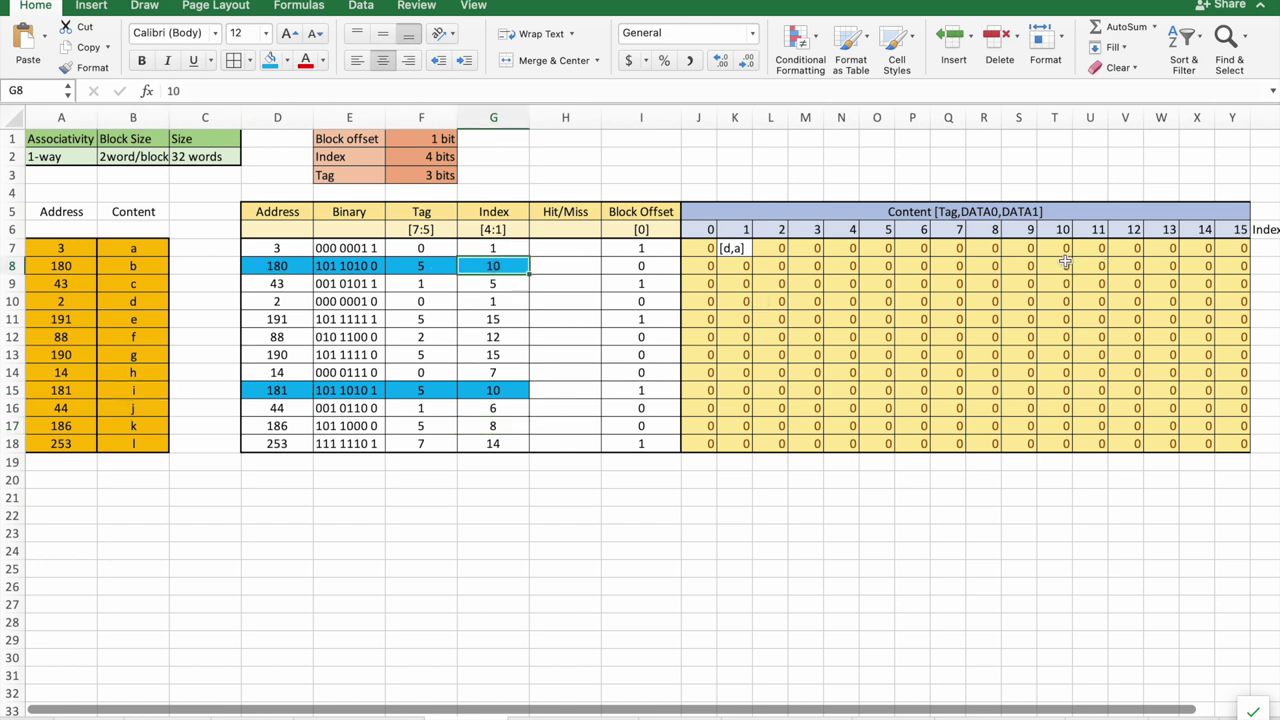
pyautogui.click(1062, 263)
pyautogui.click(735, 248)
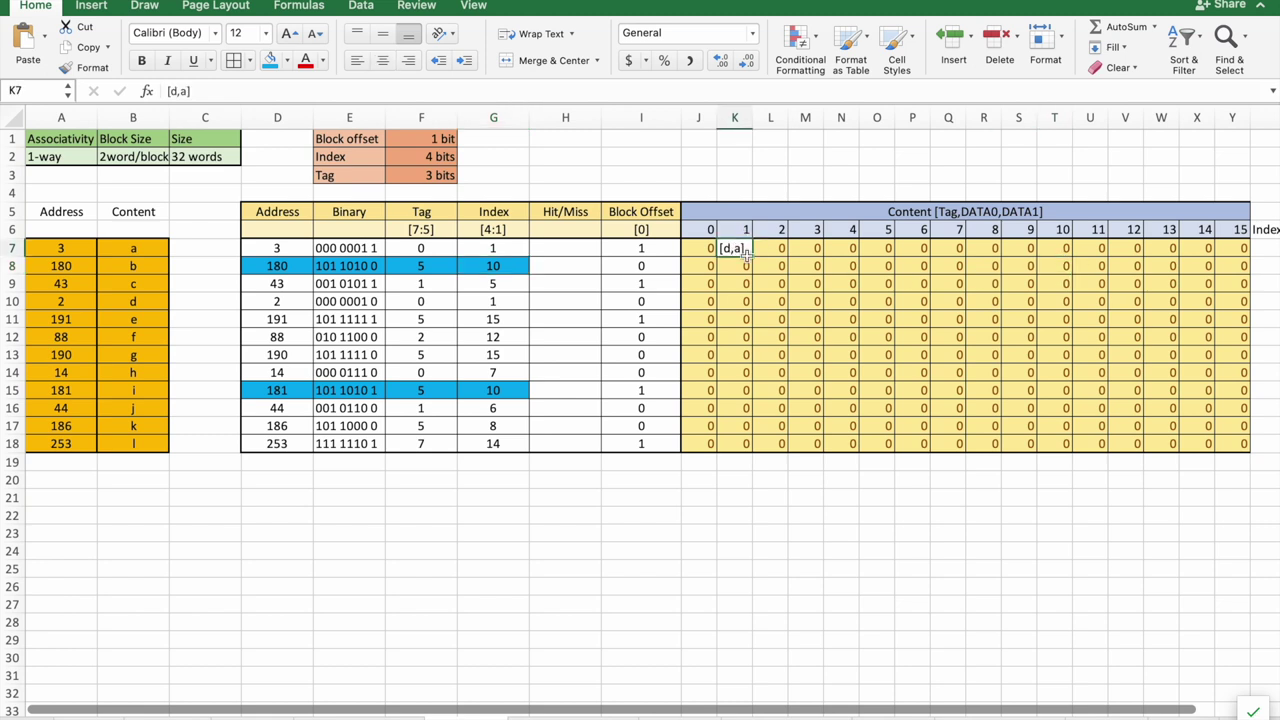
pyautogui.moveTo(753, 258); pyautogui.dragTo(748, 448)
# - Enter [b,i] in T8 under index 10 and copy it down through T18
pyautogui.click(1060, 265)
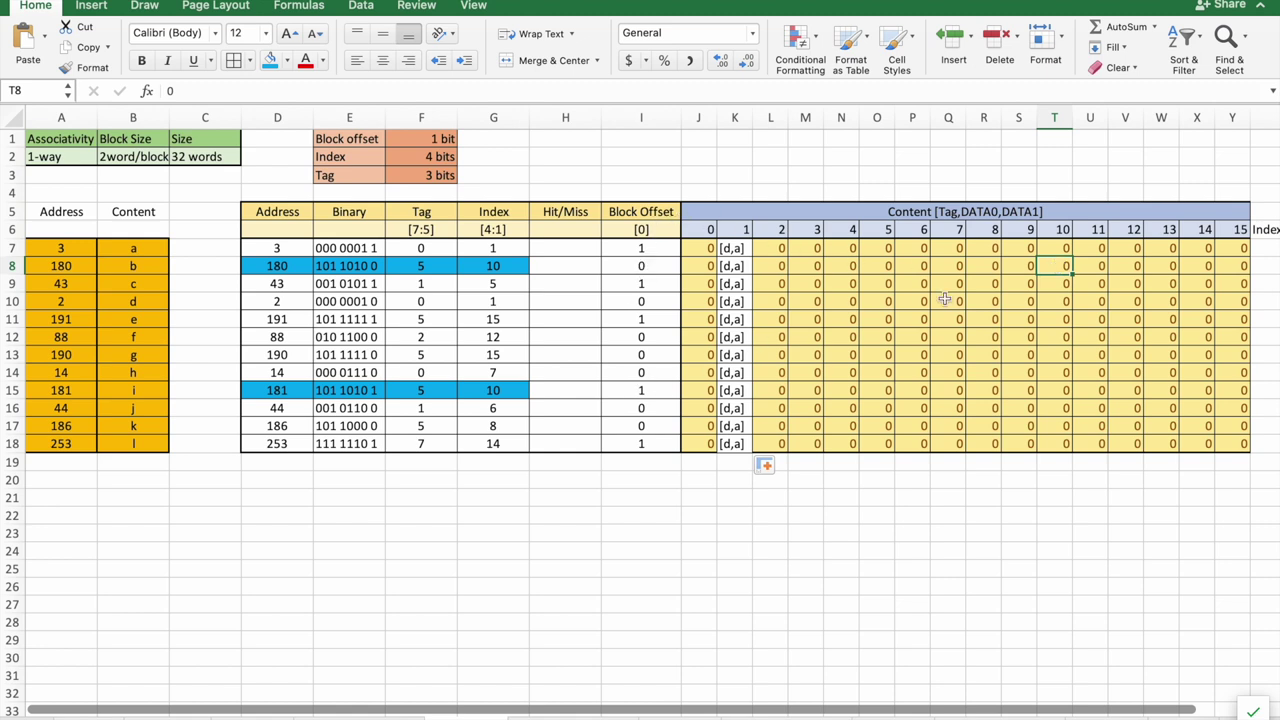
pyautogui.write('[b,i')
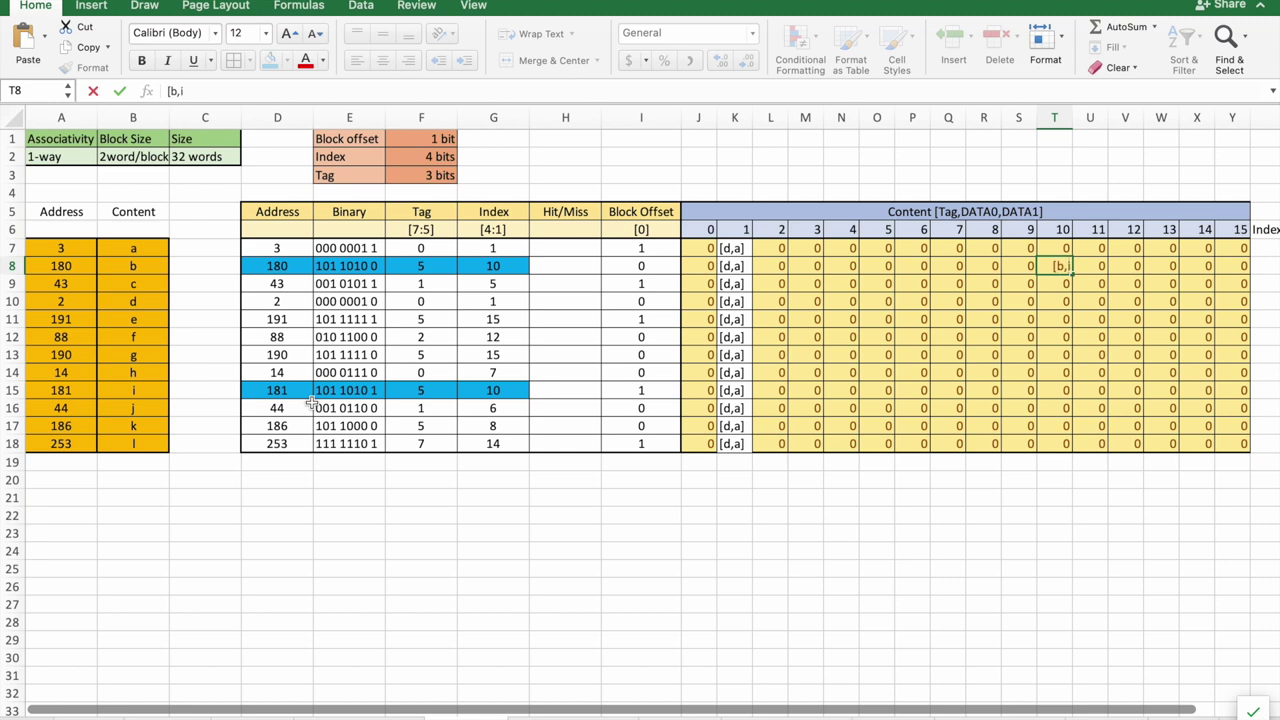
pyautogui.press('Return')
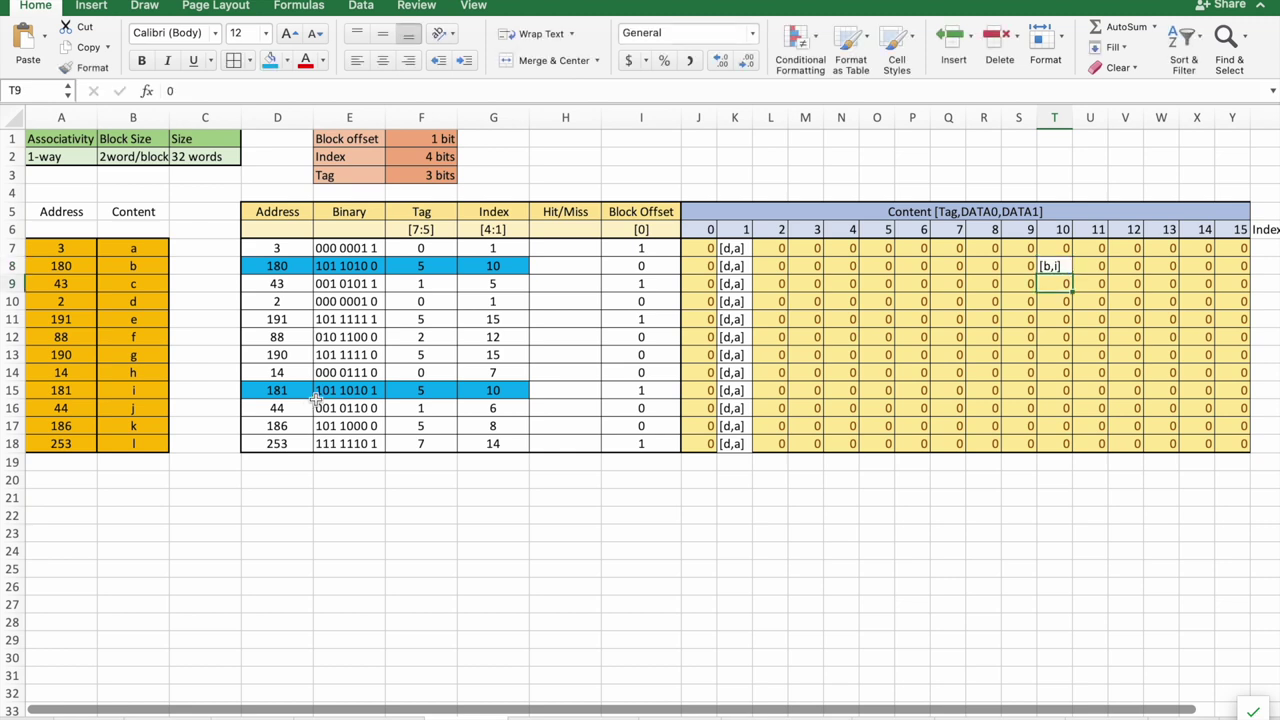
pyautogui.click(1062, 264)
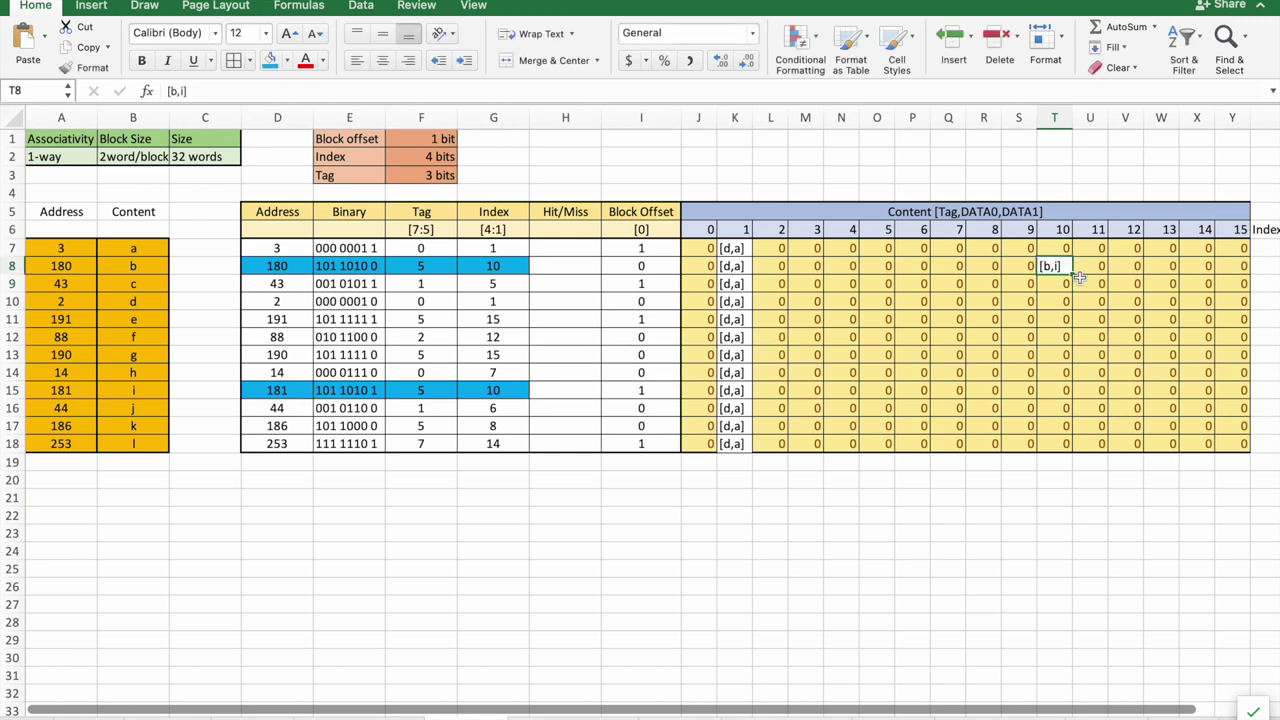
pyautogui.moveTo(1069, 274); pyautogui.dragTo(1058, 450)
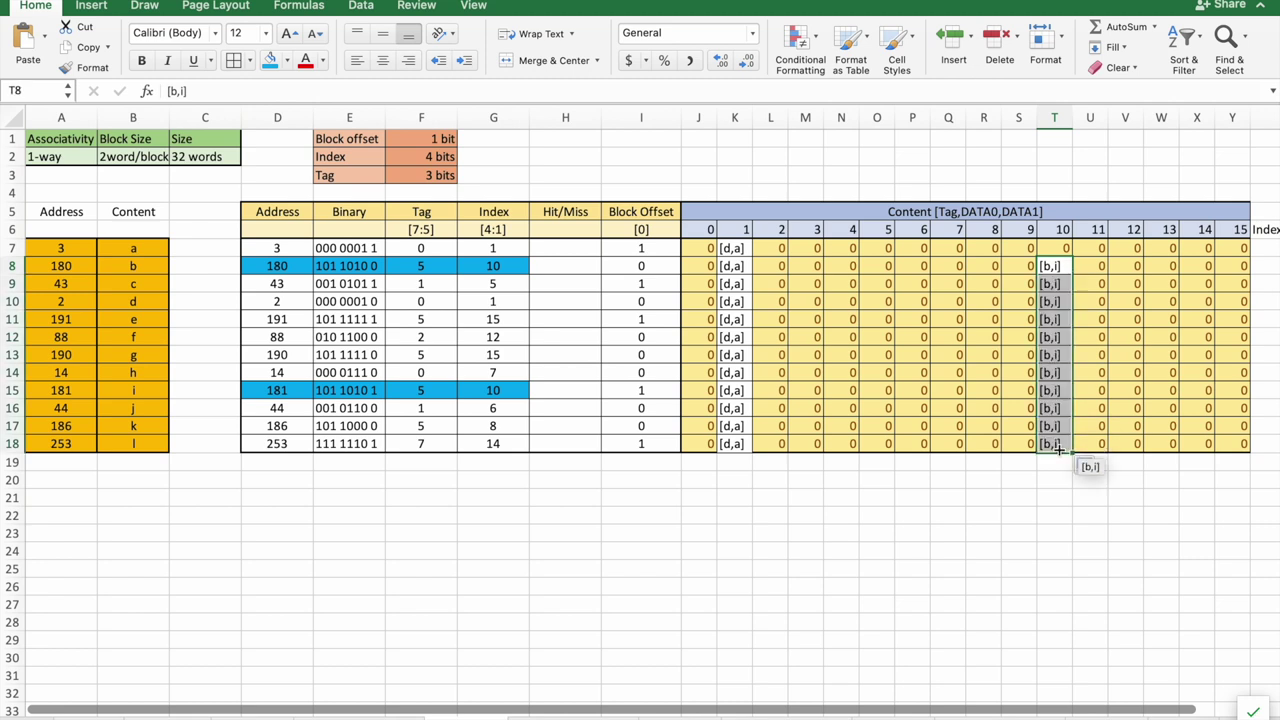
# - Fill the Address through Index cells of the rows for addresses 3 and 2 (D7:G7 and D10:G10) with light green
pyautogui.moveTo(297, 248); pyautogui.dragTo(496, 248)
pyautogui.click(286, 60)
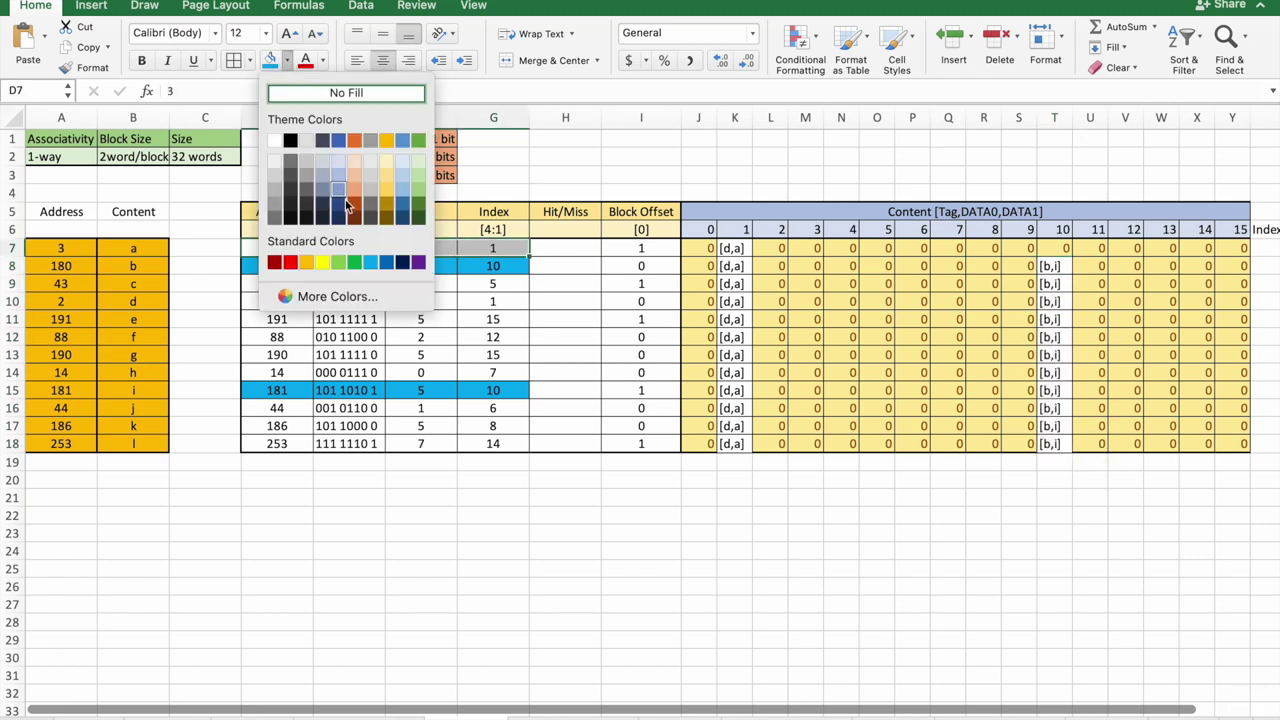
pyautogui.click(337, 261)
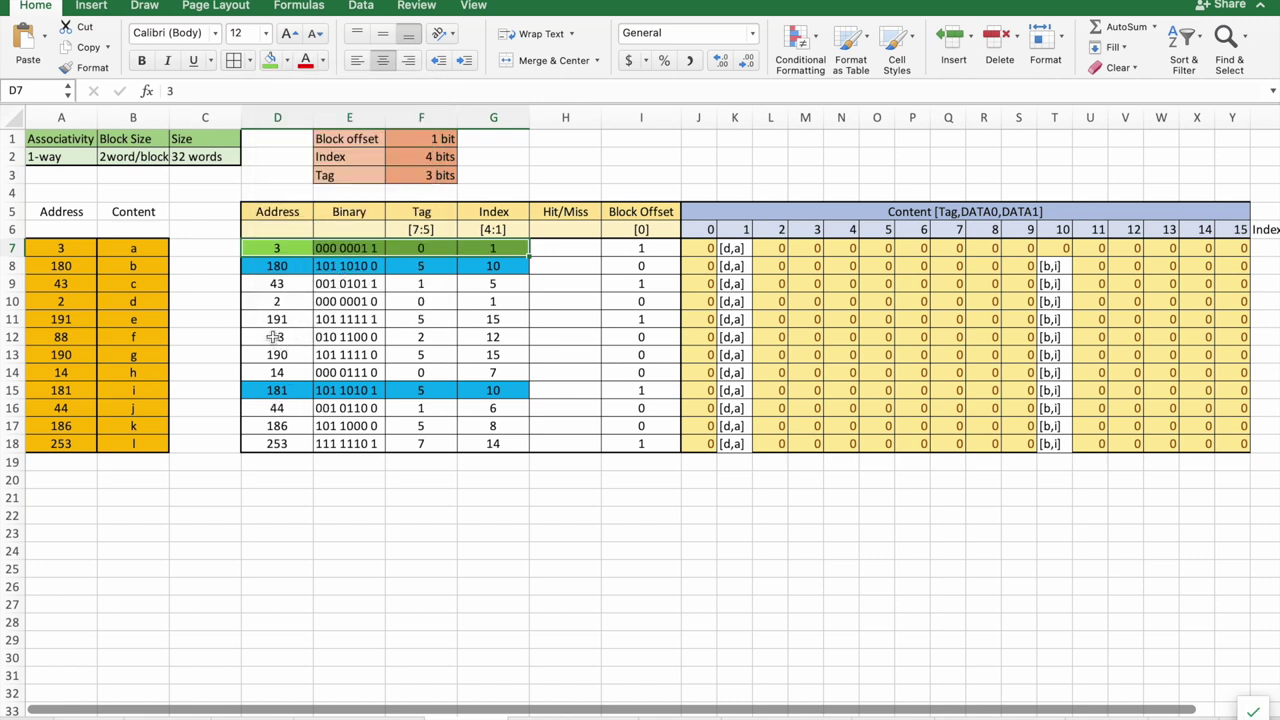
pyautogui.click(274, 337)
pyautogui.moveTo(278, 302); pyautogui.dragTo(496, 310)
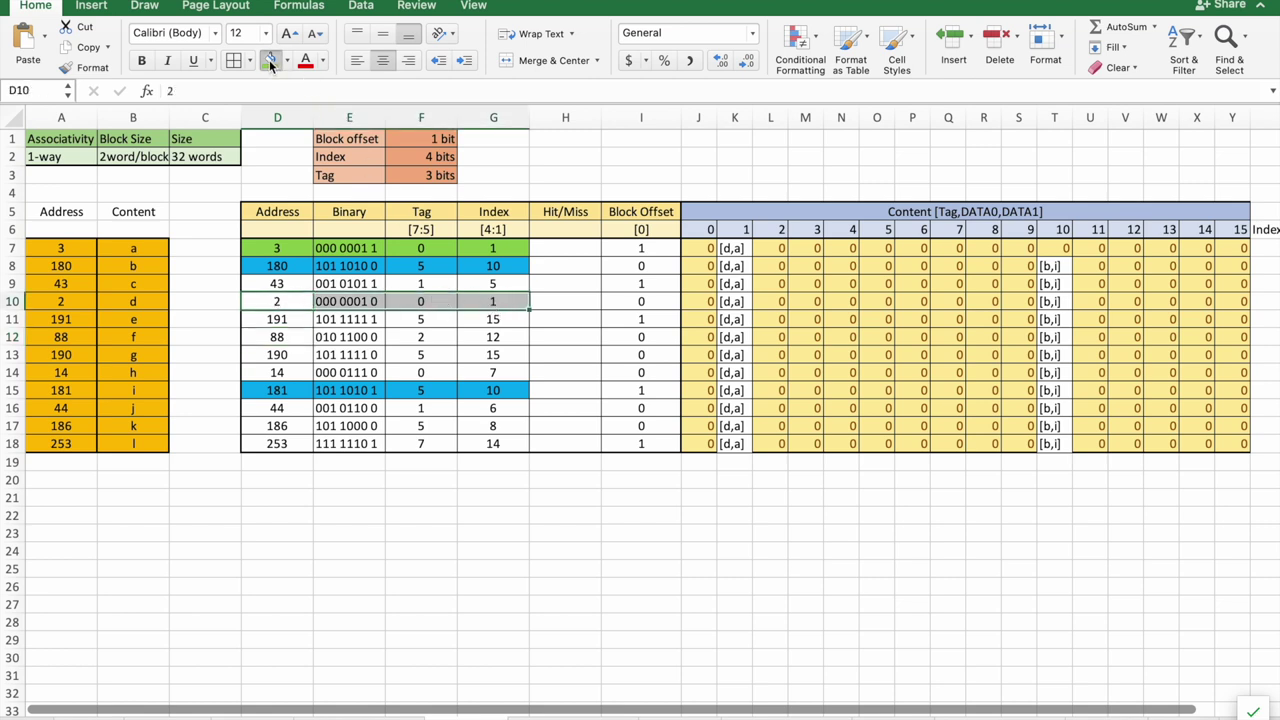
pyautogui.click(269, 60)
pyautogui.click(586, 592)
# - Enter Miss in the Hit/Miss cells H7 and H8 for addresses 3 and 180
pyautogui.click(571, 250)
pyautogui.write('Miss')
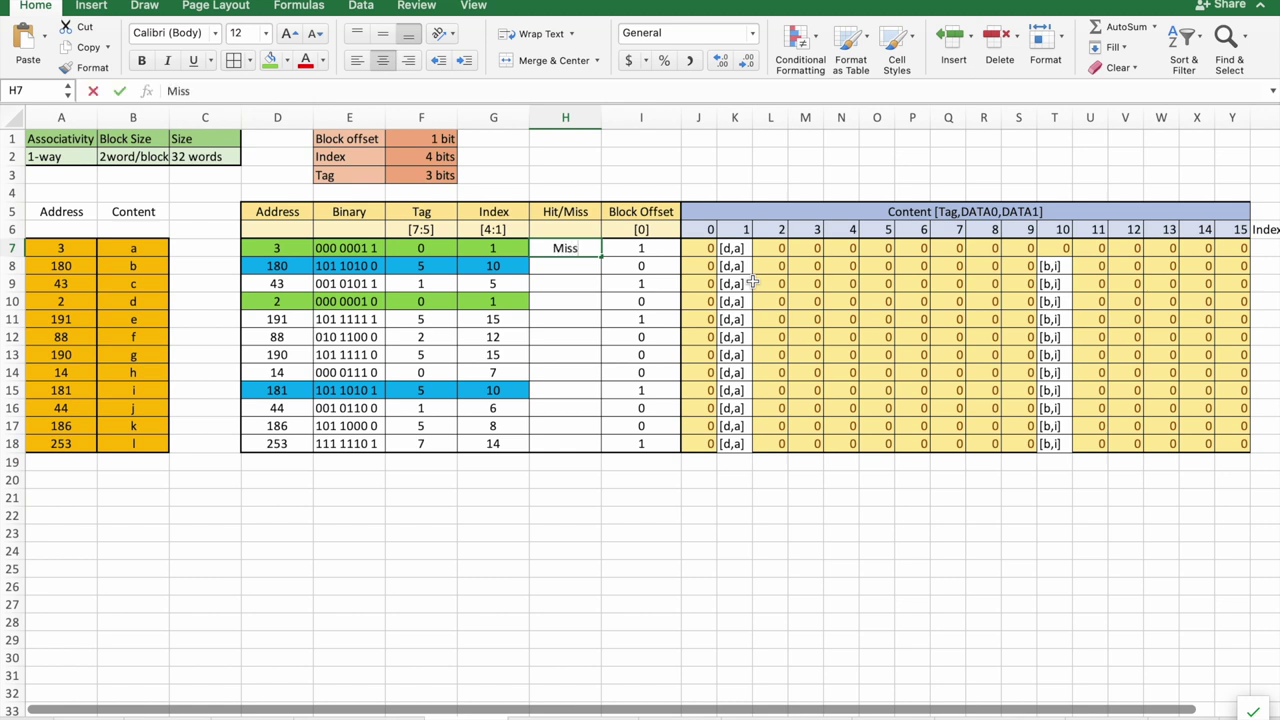
pyautogui.press('Return')
pyautogui.write('Miss')
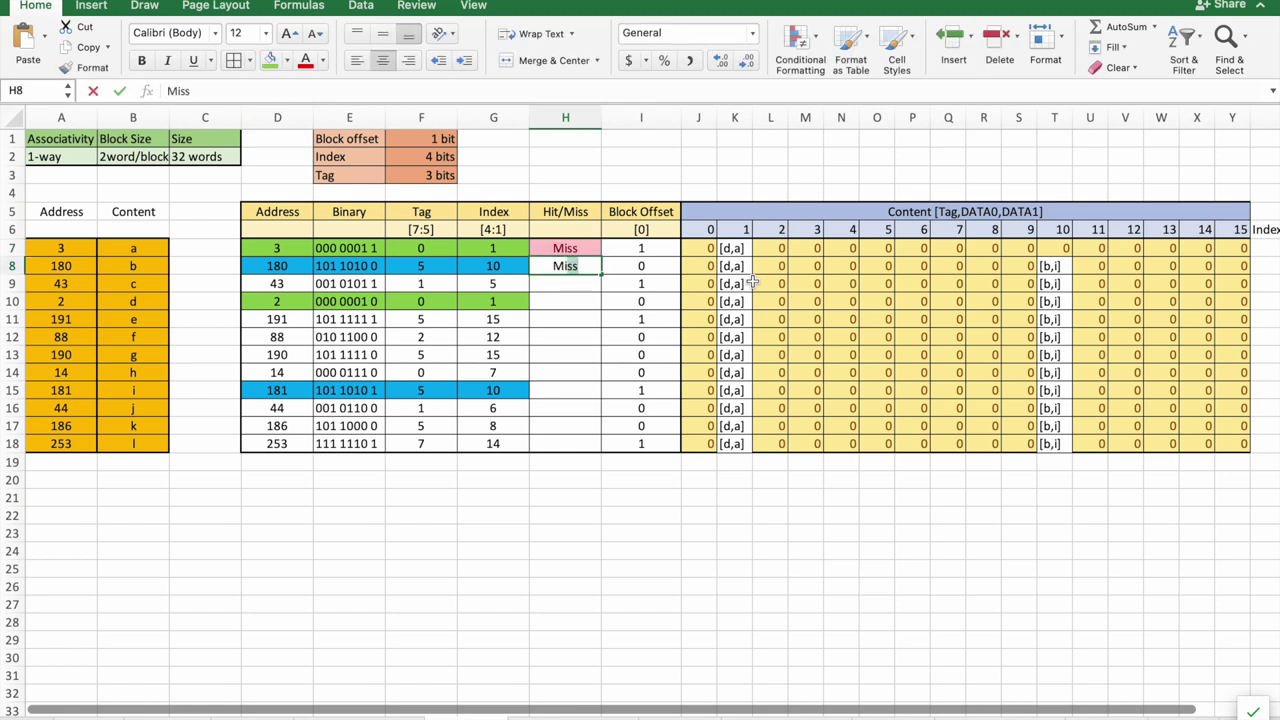
pyautogui.press('Return')
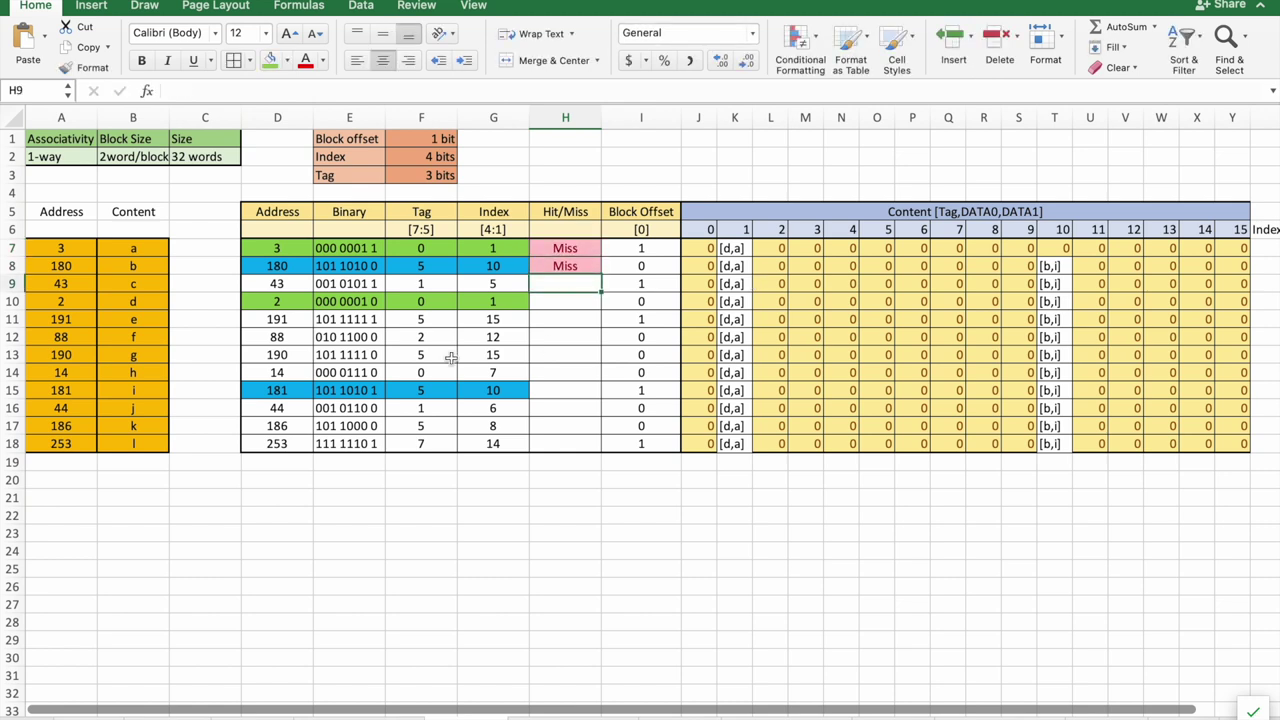
# - Enter [X,c] in O9 under index 5 for address 43 and copy it down through O18
pyautogui.click(286, 282)
pyautogui.click(497, 287)
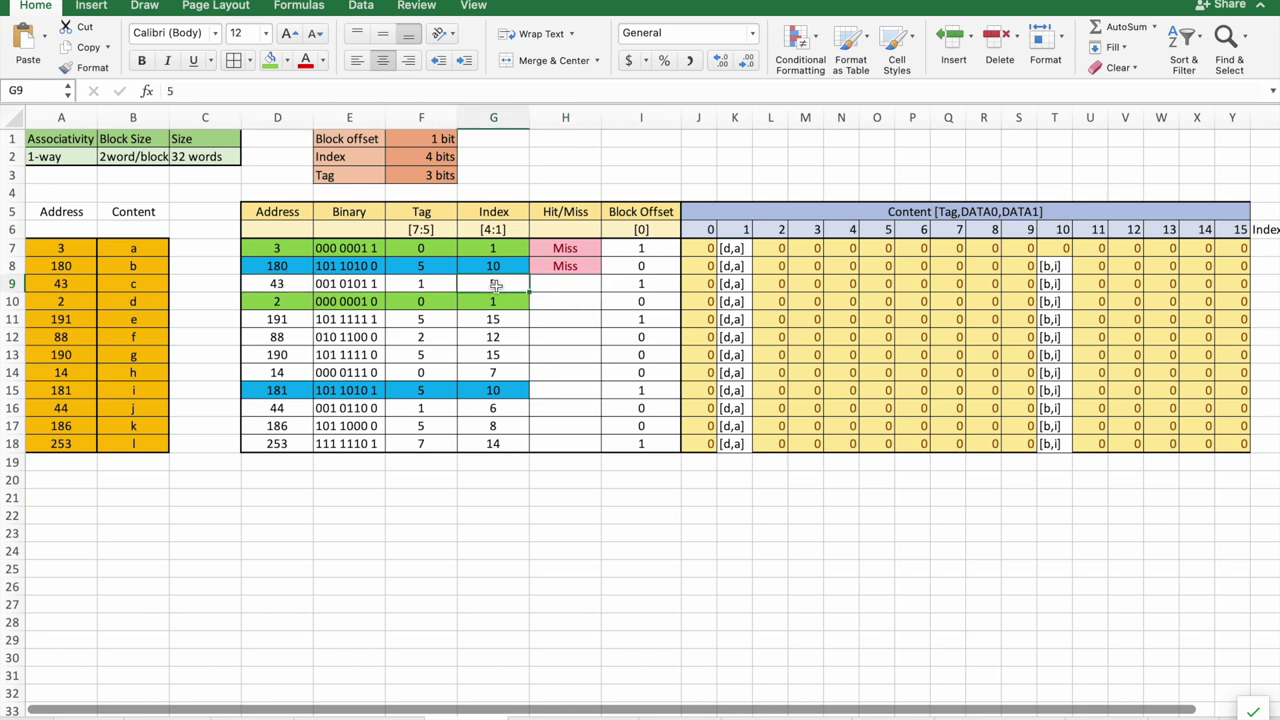
pyautogui.click(882, 283)
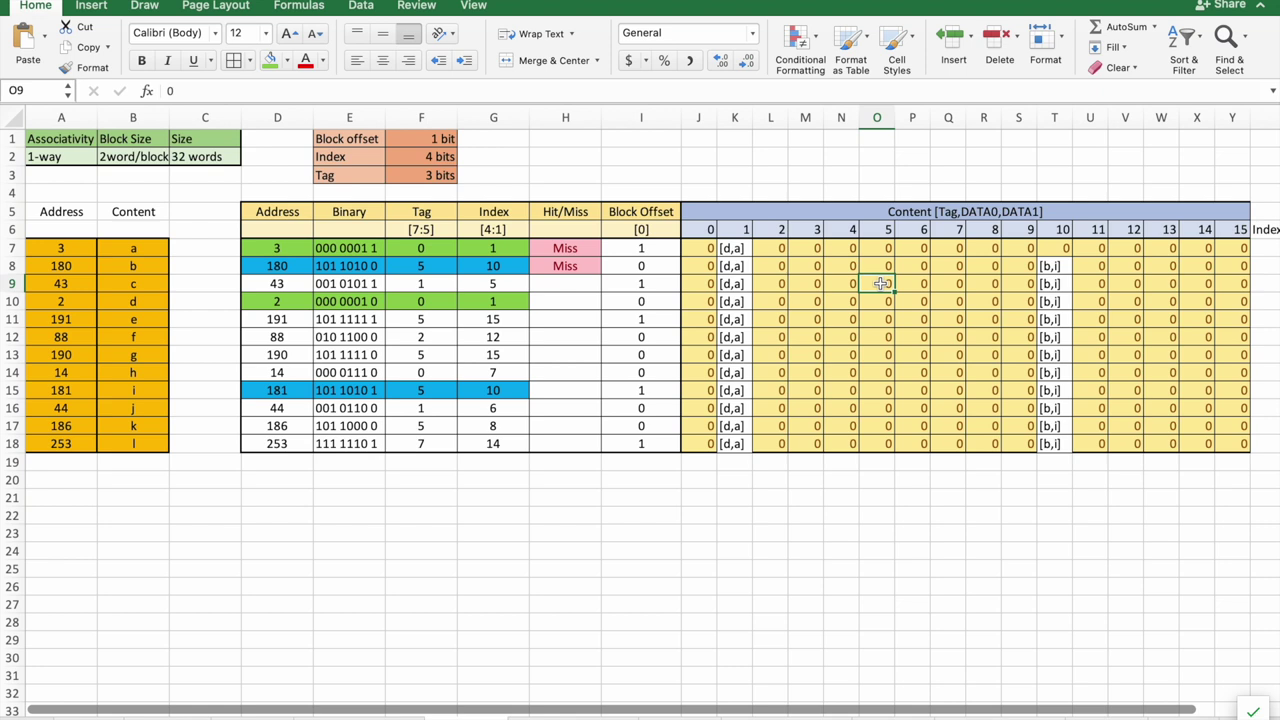
pyautogui.write('[')
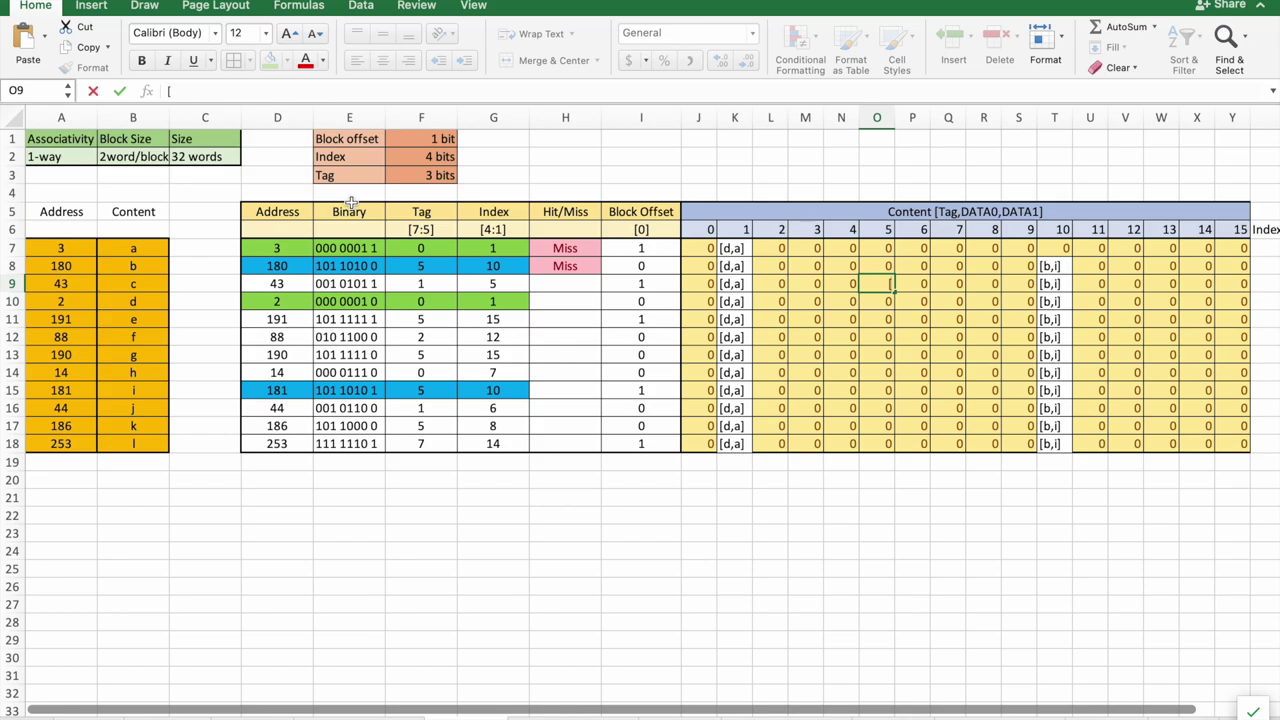
pyautogui.scroll(3, 351, 203)
pyautogui.scroll(2, 351, 207)
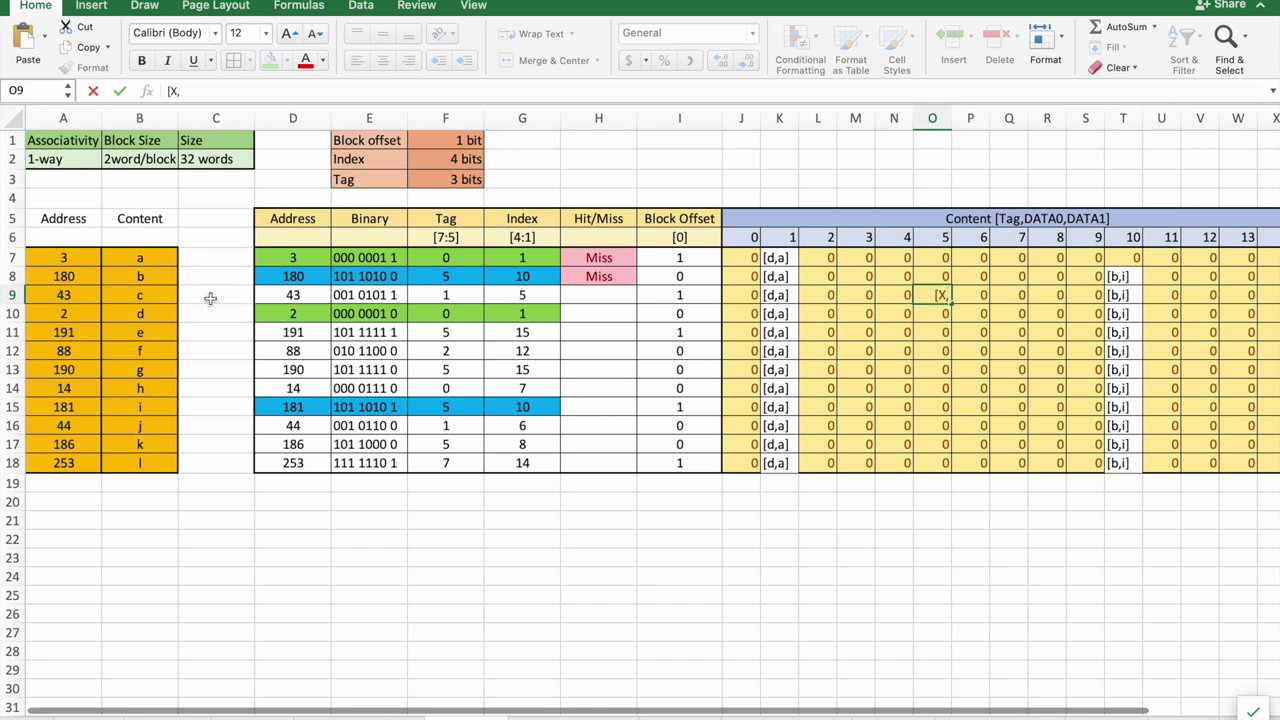
pyautogui.write(']')
pyautogui.press('Return')
pyautogui.click(945, 292)
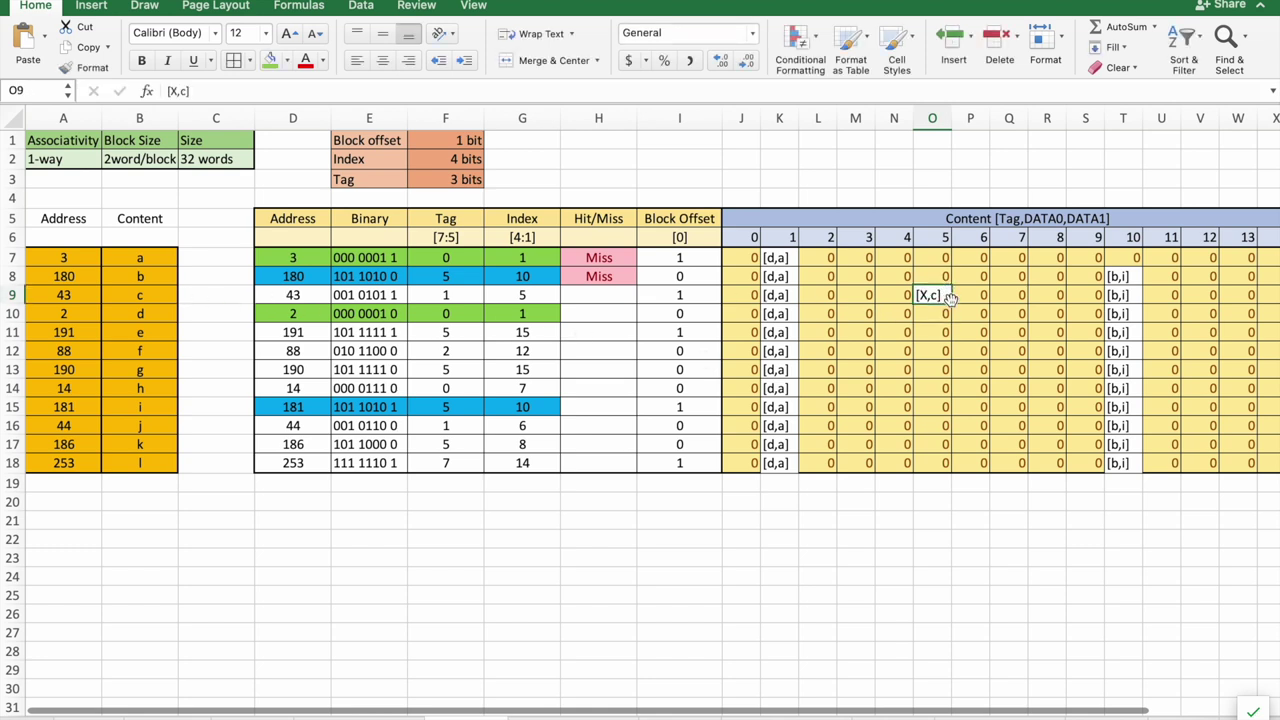
pyautogui.moveTo(950, 298); pyautogui.dragTo(950, 468)
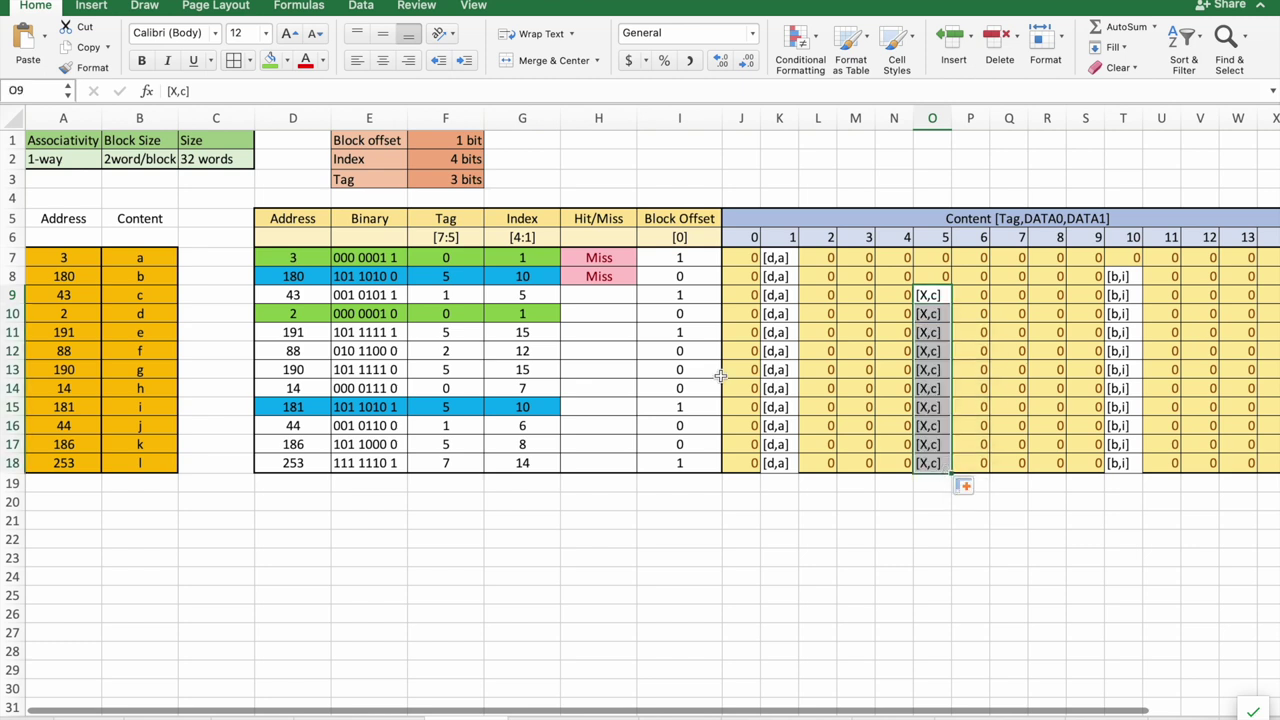
# - Enter Miss in the Hit/Miss cell H9 for address 43
pyautogui.click(592, 292)
pyautogui.write('Miss')
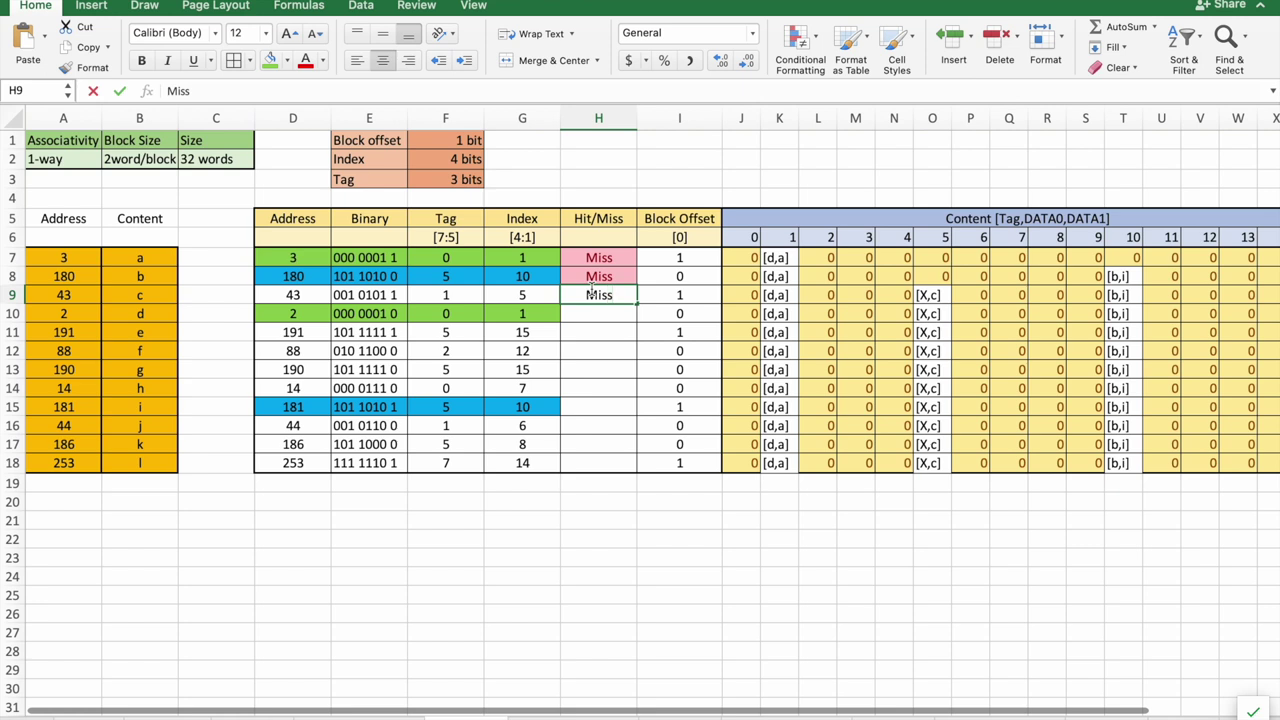
pyautogui.press('Return')
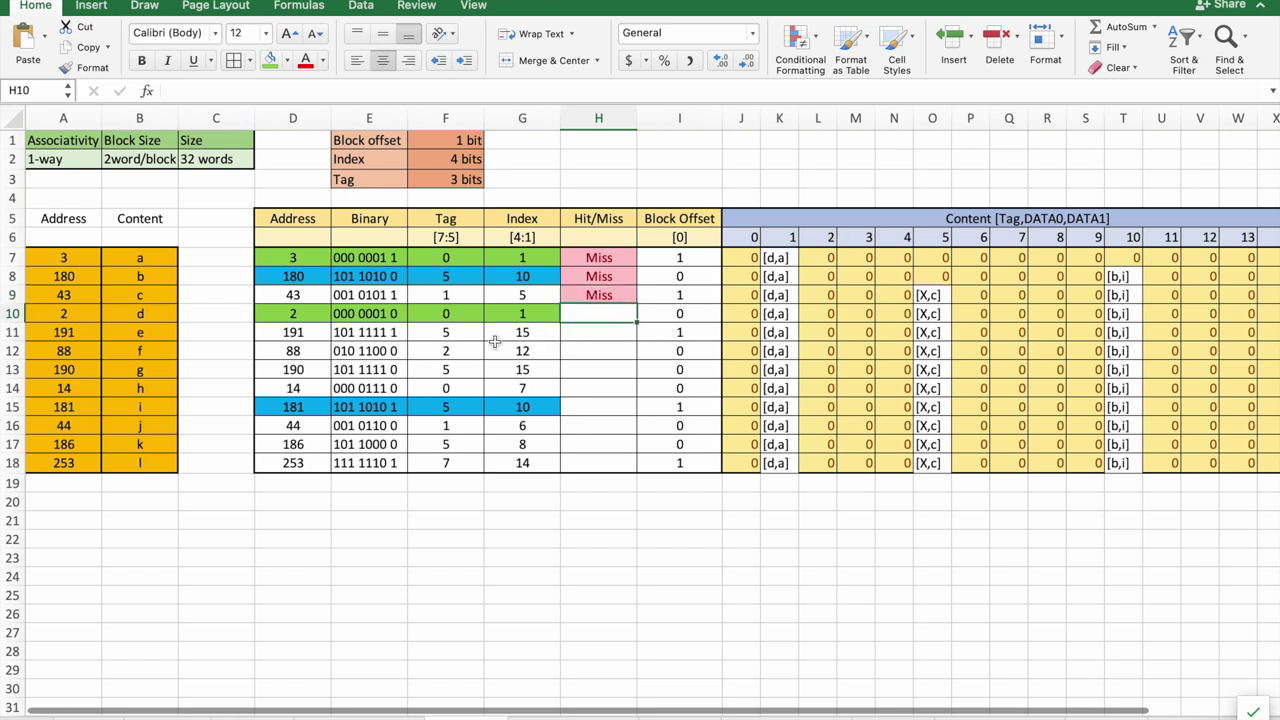
# - Compare the Tag and Index of address 2 with those of address 3 and the block content stored under index 1
pyautogui.click(529, 317)
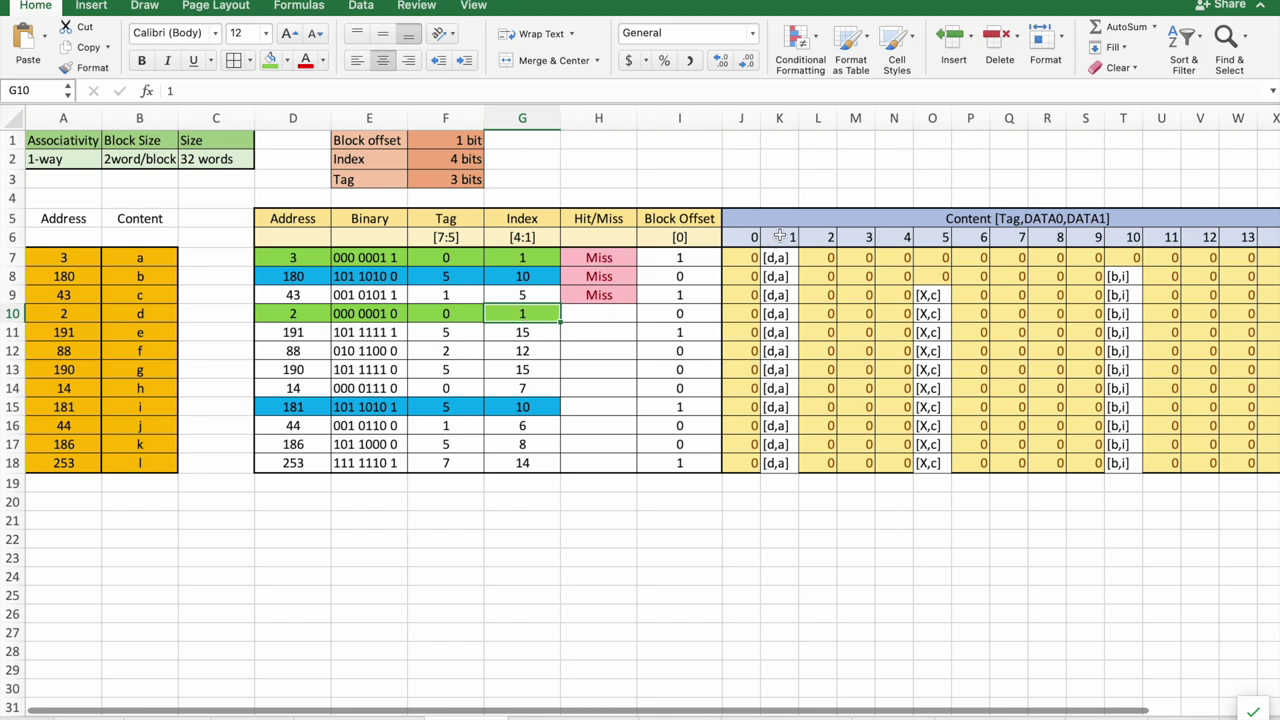
pyautogui.click(465, 320)
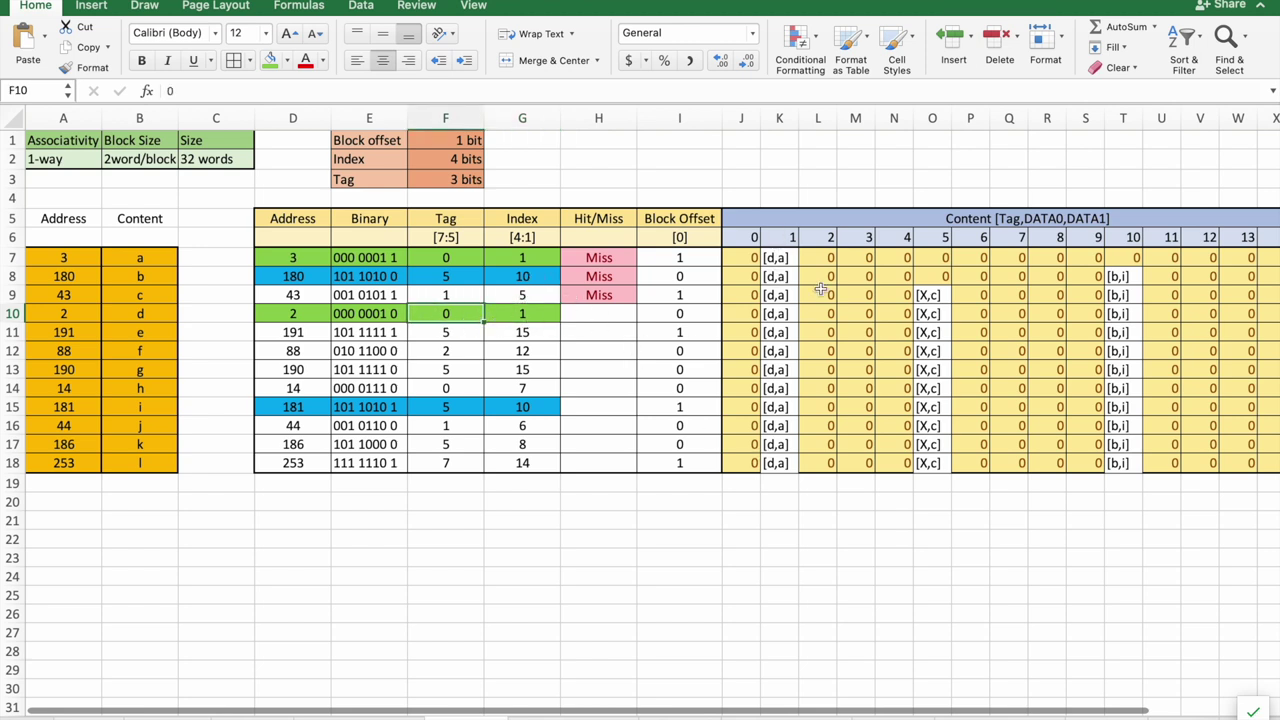
pyautogui.moveTo(785, 258); pyautogui.dragTo(779, 463)
pyautogui.click(474, 314)
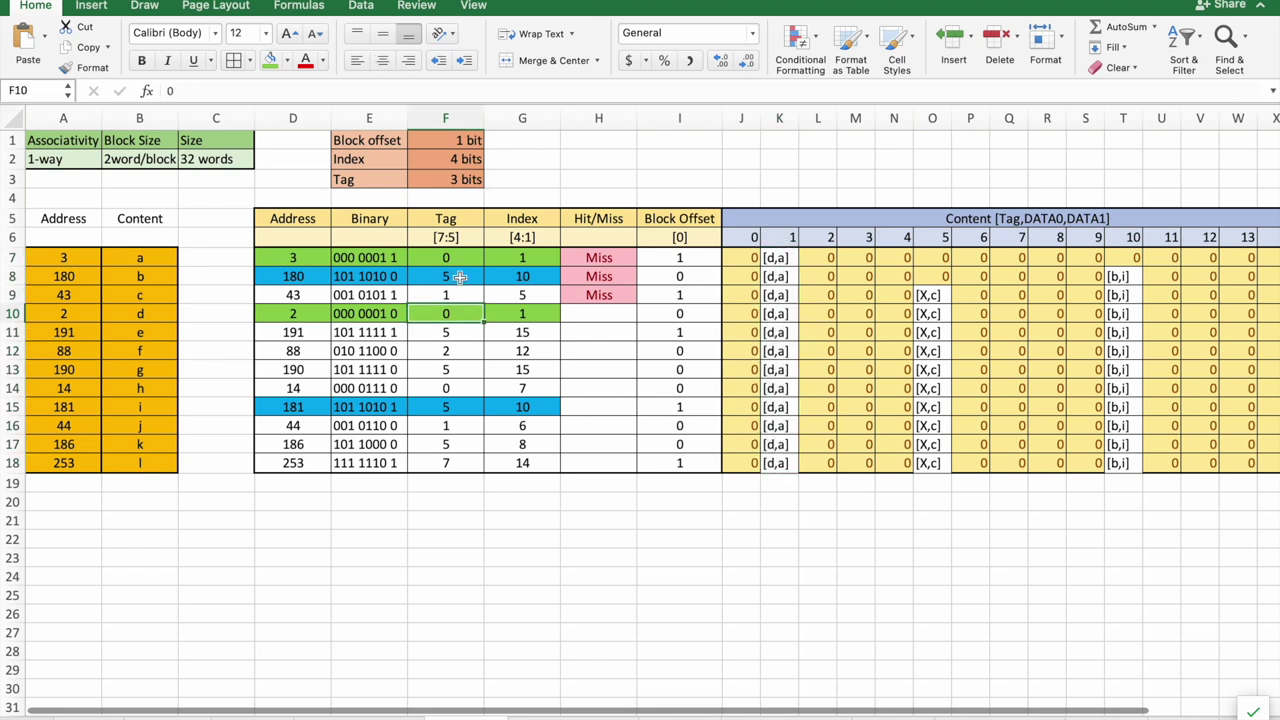
pyautogui.click(455, 258)
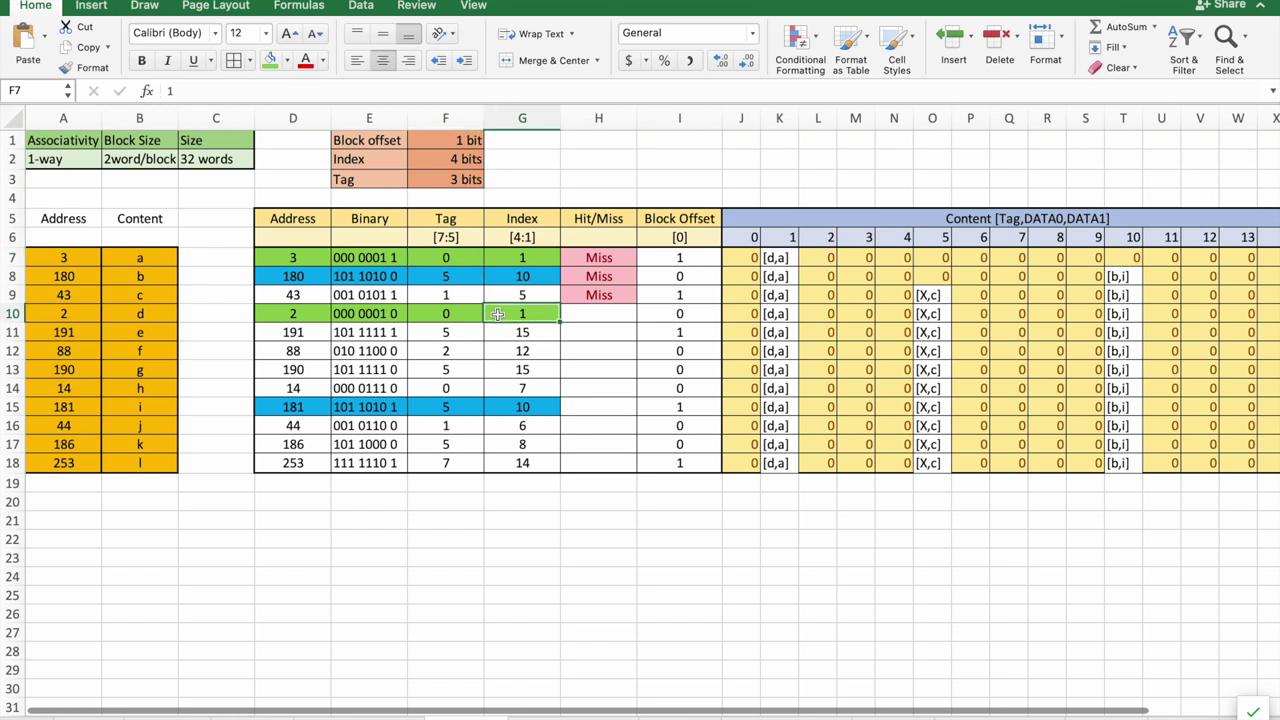
pyautogui.moveTo(495, 313); pyautogui.dragTo(455, 313)
pyautogui.click(450, 256)
pyautogui.click(784, 318)
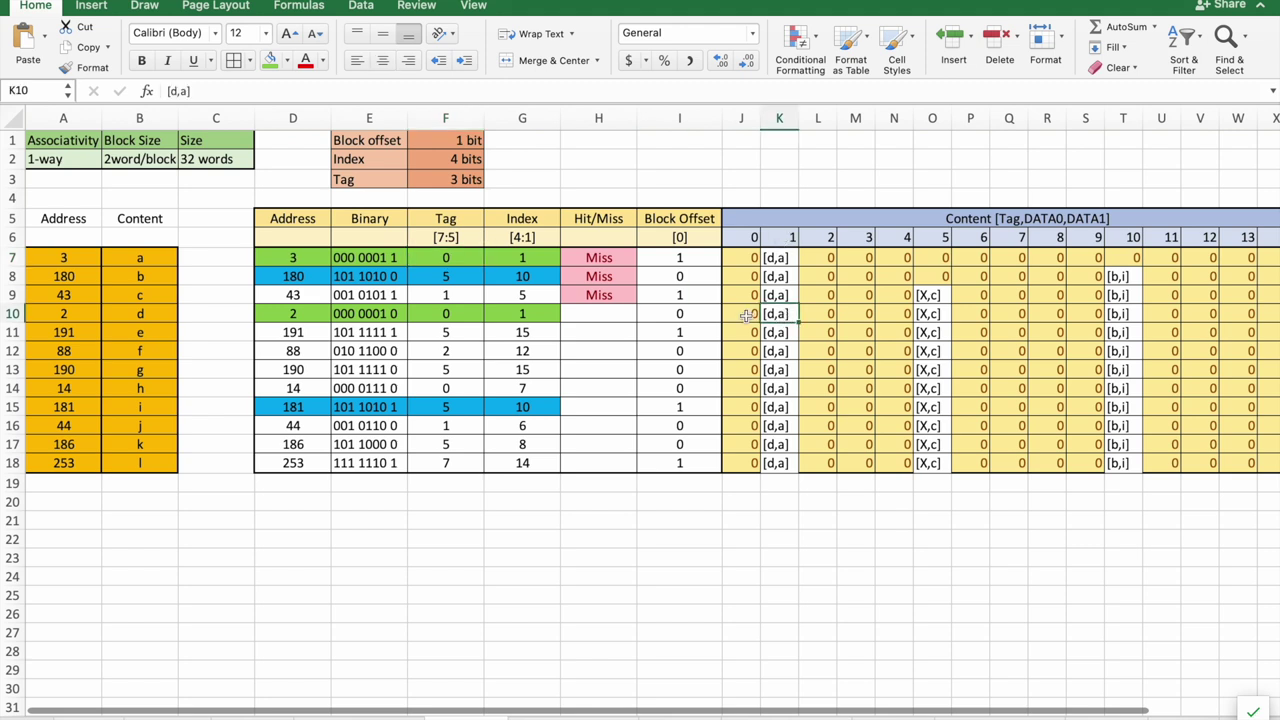
pyautogui.click(444, 258)
pyautogui.click(784, 314)
pyautogui.click(476, 313)
pyautogui.moveTo(482, 312); pyautogui.dragTo(530, 312)
# - Enter Hit in the Hit/Miss cell H10 for address 2
pyautogui.click(608, 312)
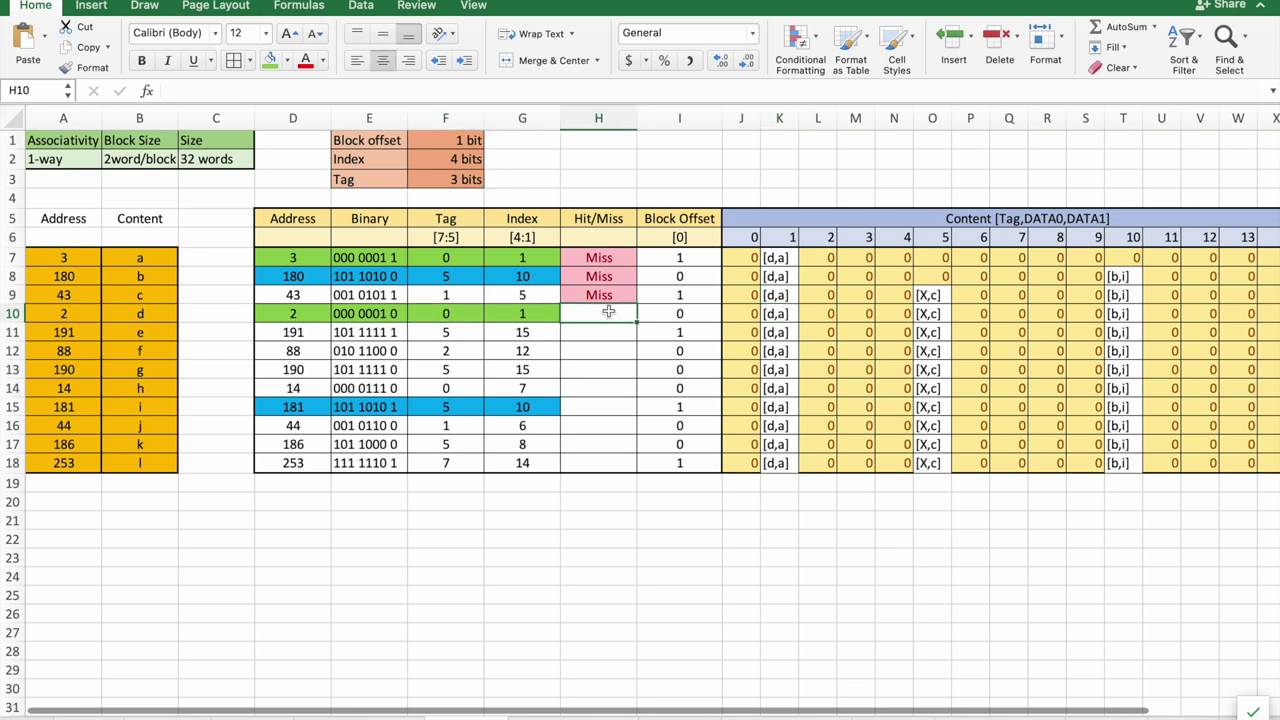
pyautogui.write('Hit/Miss')
pyautogui.press('Return')
pyautogui.click(608, 312)
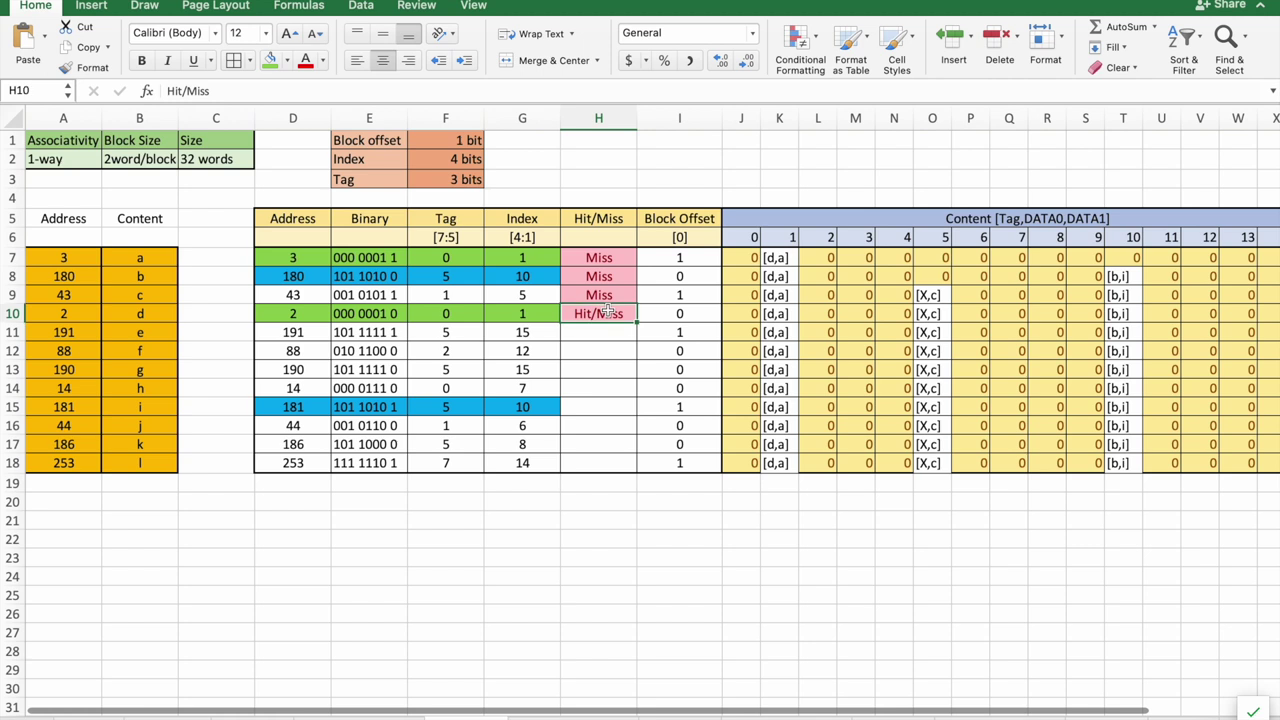
pyautogui.write('Hit')
pyautogui.press('Return')
pyautogui.click(608, 313)
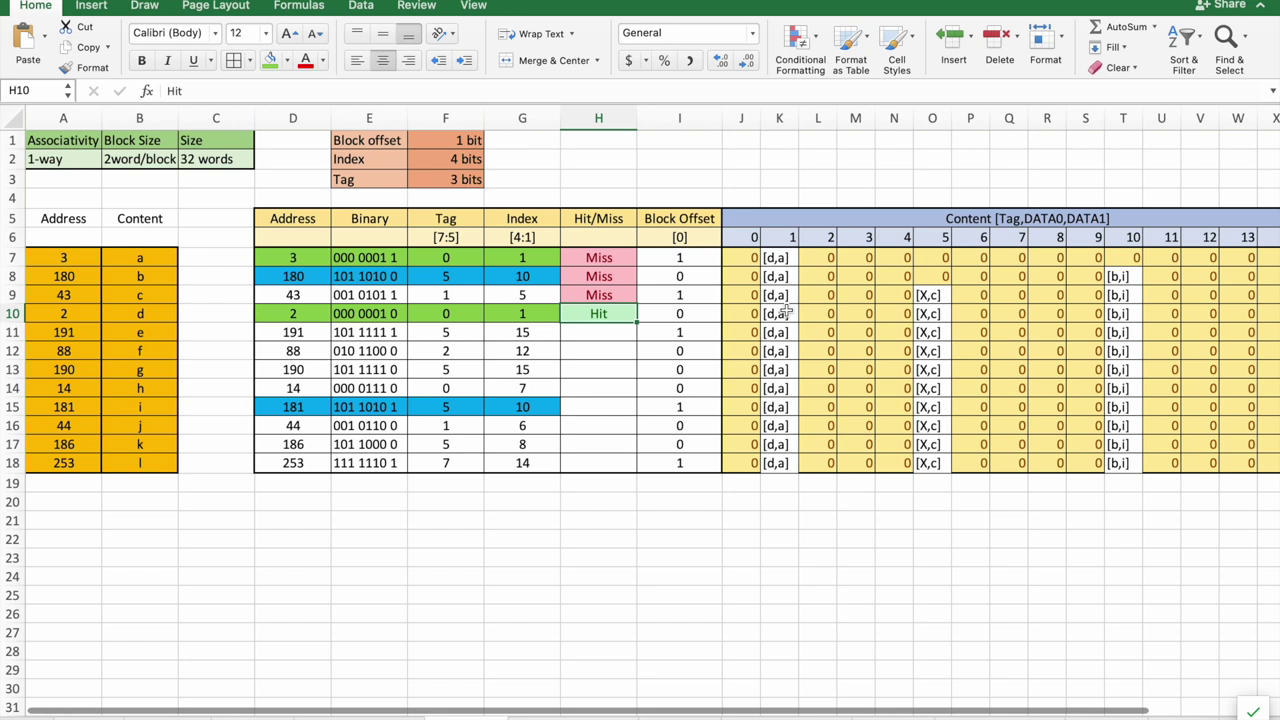
pyautogui.press('Return')
pyautogui.press('Up')
# - Examine address 2's content and index against the blocks stored under index 1 and across the whole Content table
pyautogui.click(776, 306)
pyautogui.click(526, 315)
pyautogui.click(275, 316)
pyautogui.click(154, 318)
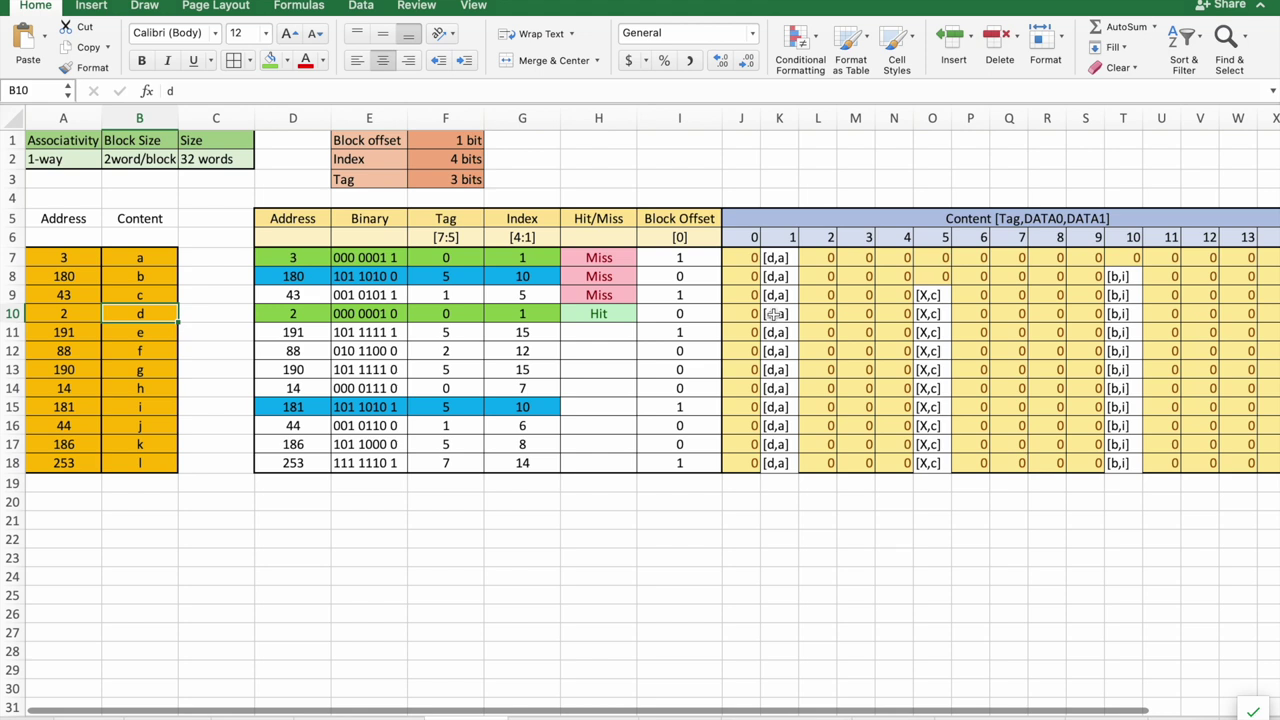
pyautogui.moveTo(748, 237); pyautogui.dragTo(811, 462)
pyautogui.click(811, 462)
pyautogui.click(785, 294)
pyautogui.moveTo(785, 258); pyautogui.dragTo(783, 470)
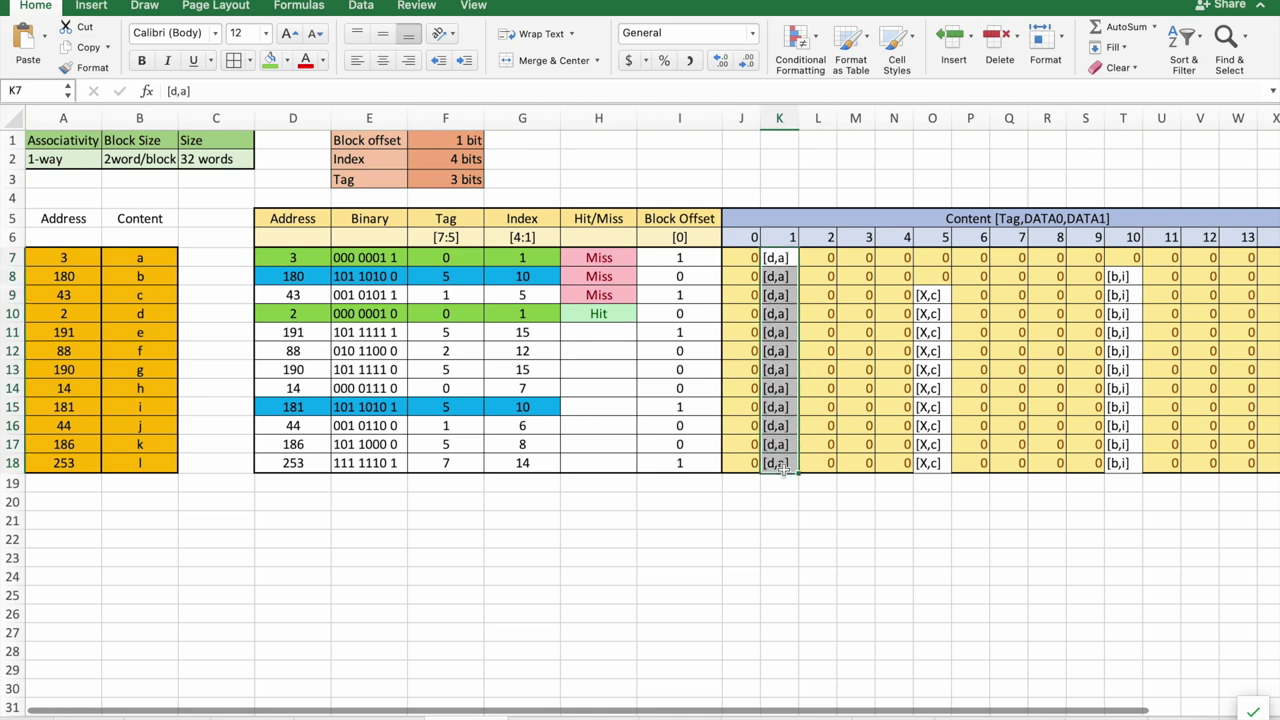
pyautogui.moveTo(750, 218); pyautogui.dragTo(1255, 468)
pyautogui.moveTo(928, 462); pyautogui.dragTo(928, 462)
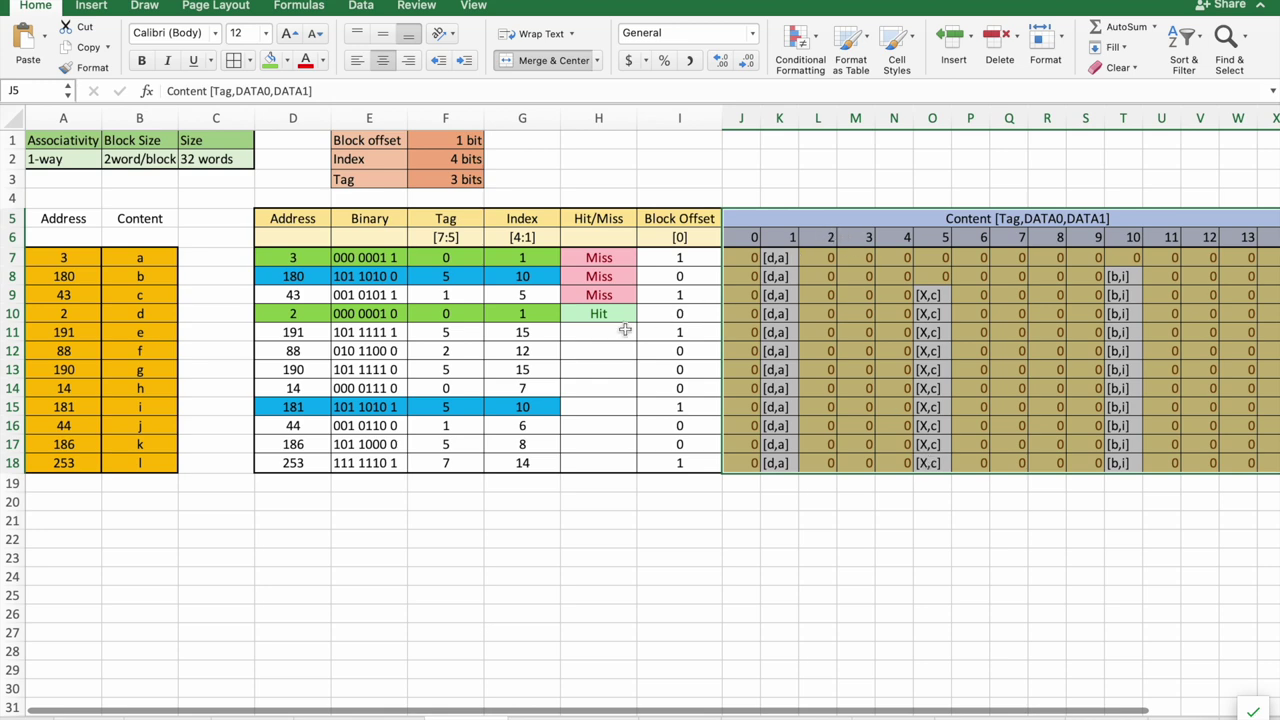
# - Recheck the Tag and Index of addresses 3 and 2, then review address 2's Tag through Hit/Miss cells on the completed solution sheet
pyautogui.click(447, 258)
pyautogui.click(453, 318)
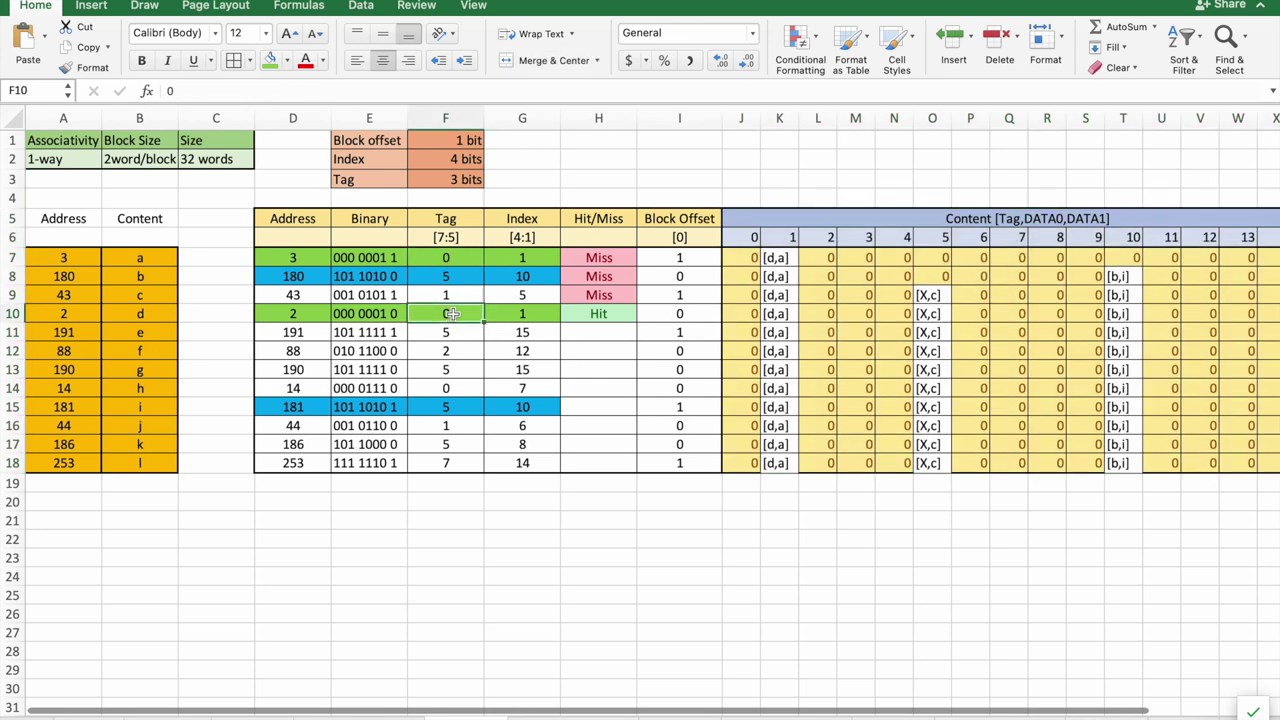
pyautogui.click(460, 275)
pyautogui.click(462, 262)
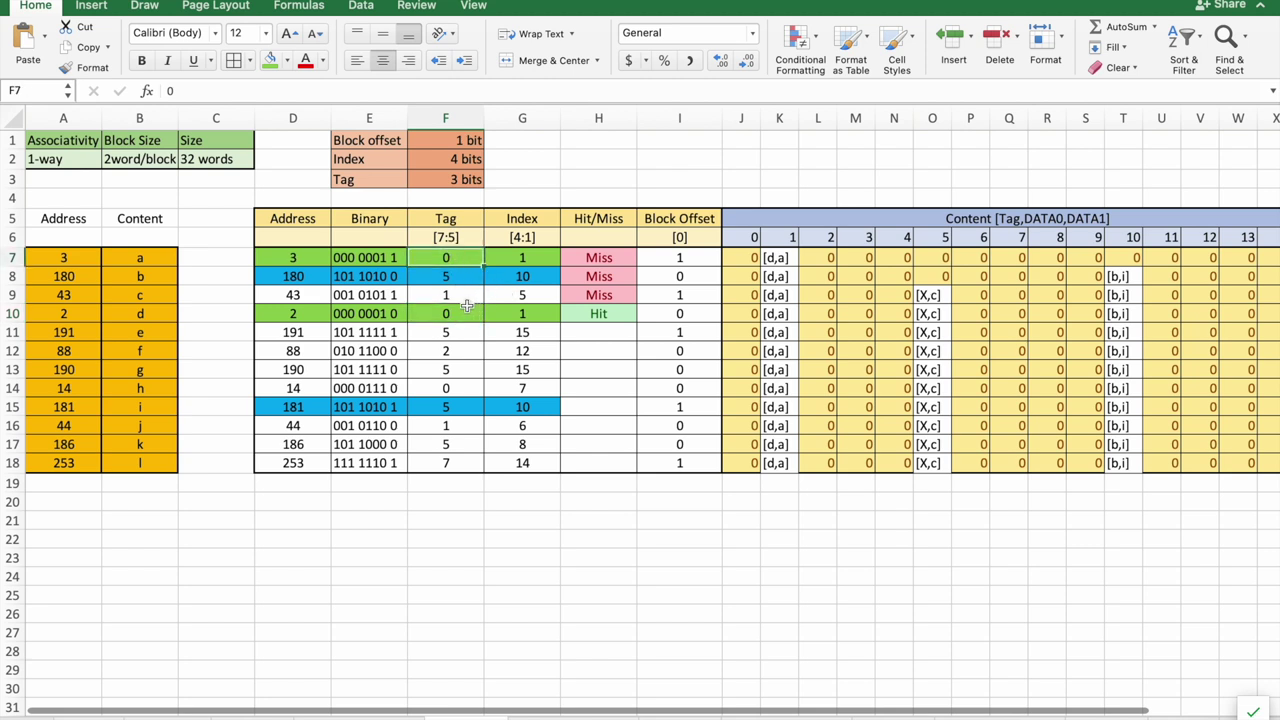
pyautogui.click(500, 262)
pyautogui.moveTo(486, 262)
pyautogui.mouseDown()
pyautogui.moveTo(465, 313)
pyautogui.moveTo(504, 313)
pyautogui.mouseUp()
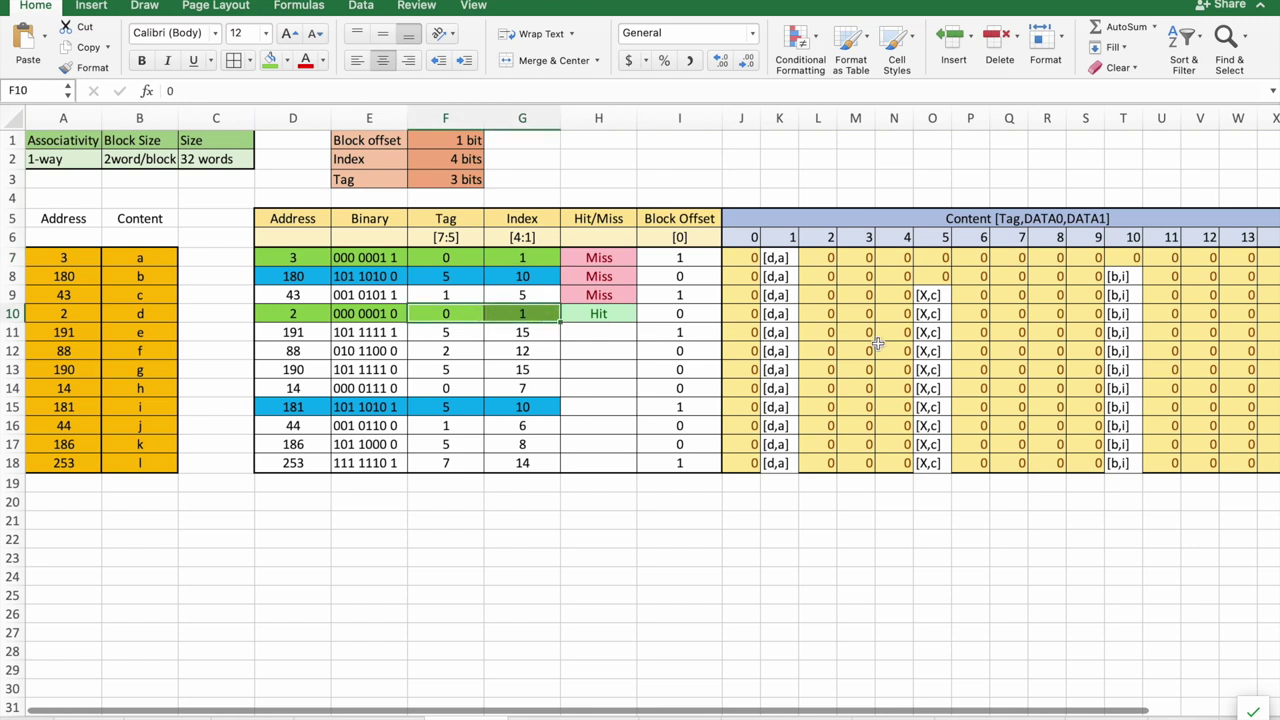
pyautogui.click(775, 313)
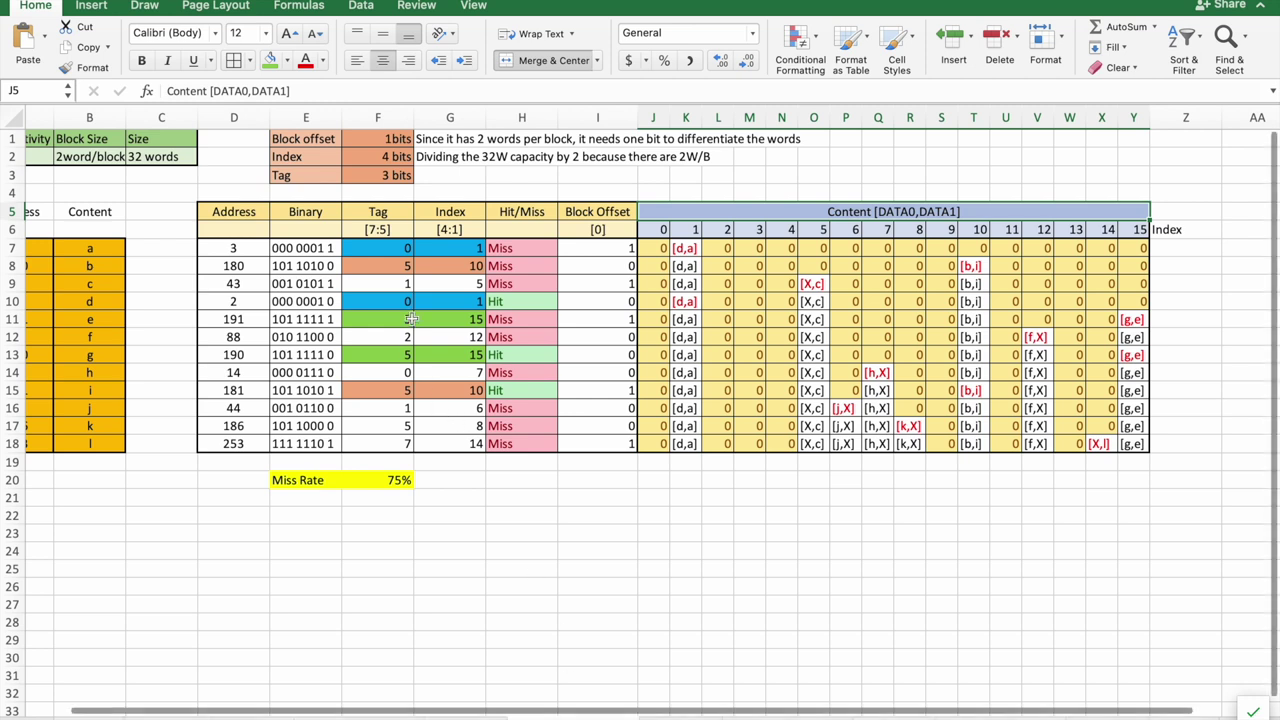
pyautogui.moveTo(380, 300); pyautogui.dragTo(512, 296)
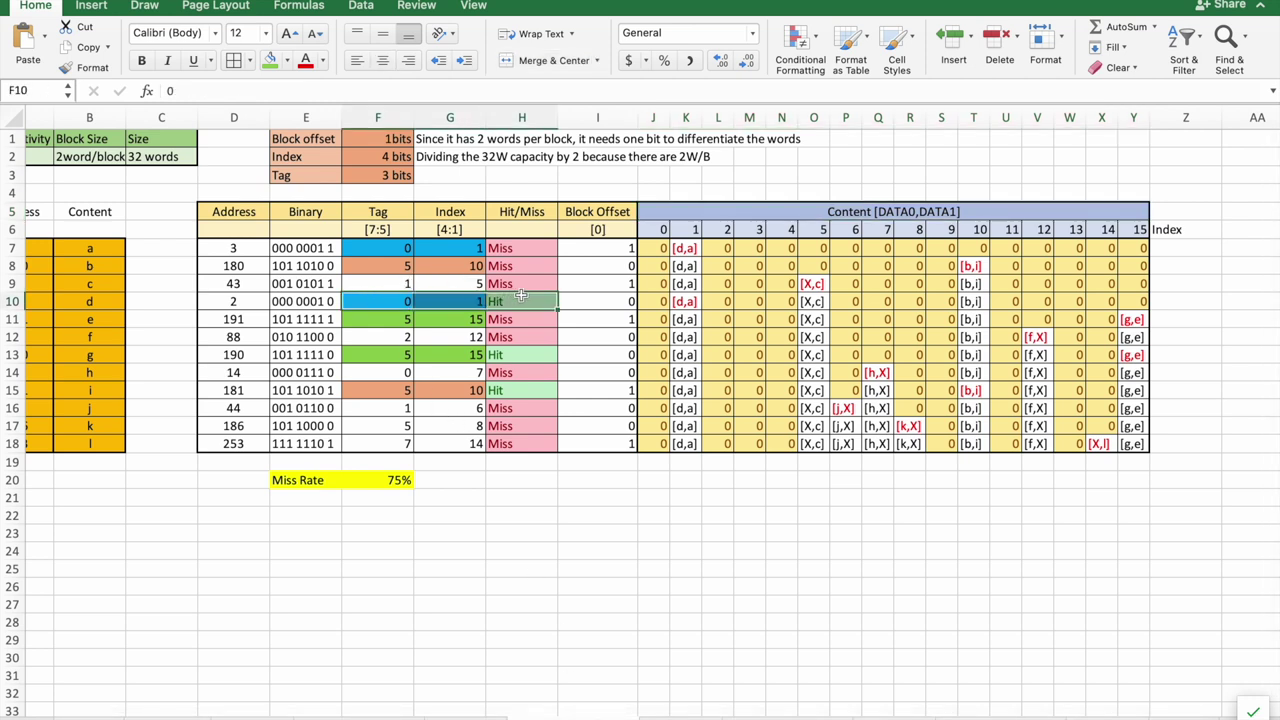
# - Examine how address 191 maps through its tag, index and block offset to the cached content [g,e] in row 11
pyautogui.moveTo(250, 322); pyautogui.dragTo(510, 318)
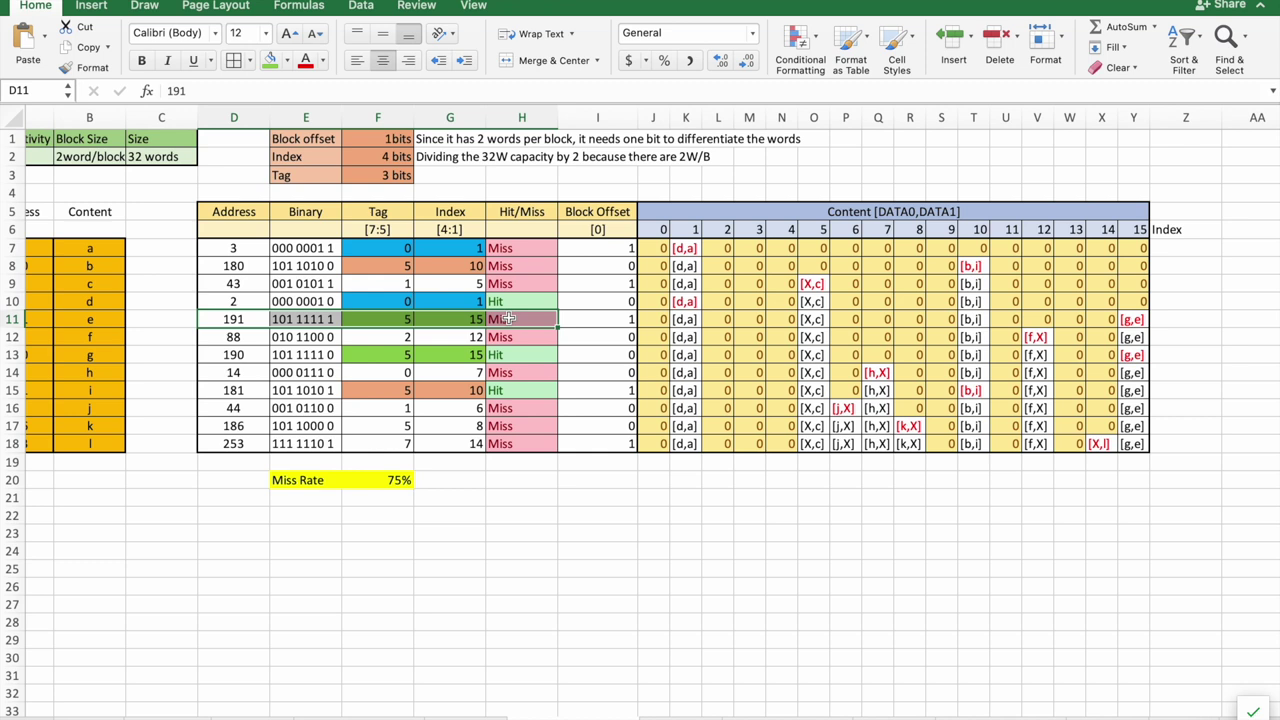
pyautogui.click(470, 320)
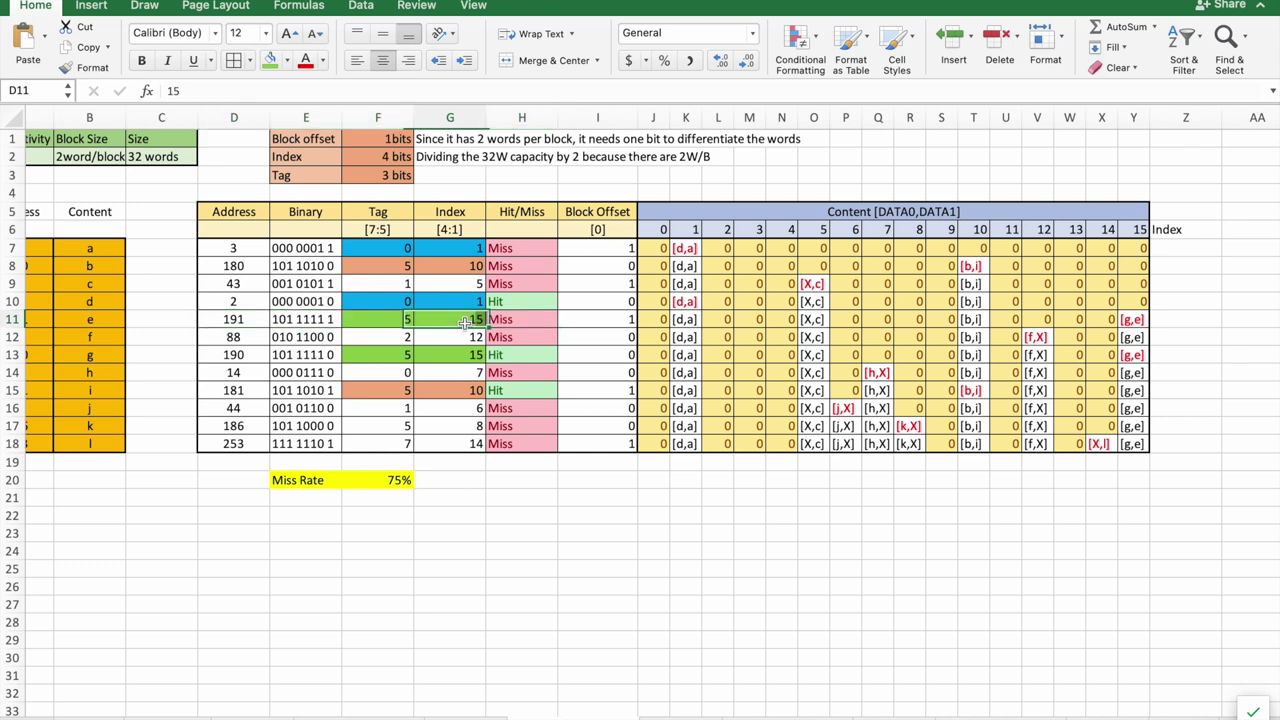
pyautogui.click(1124, 320)
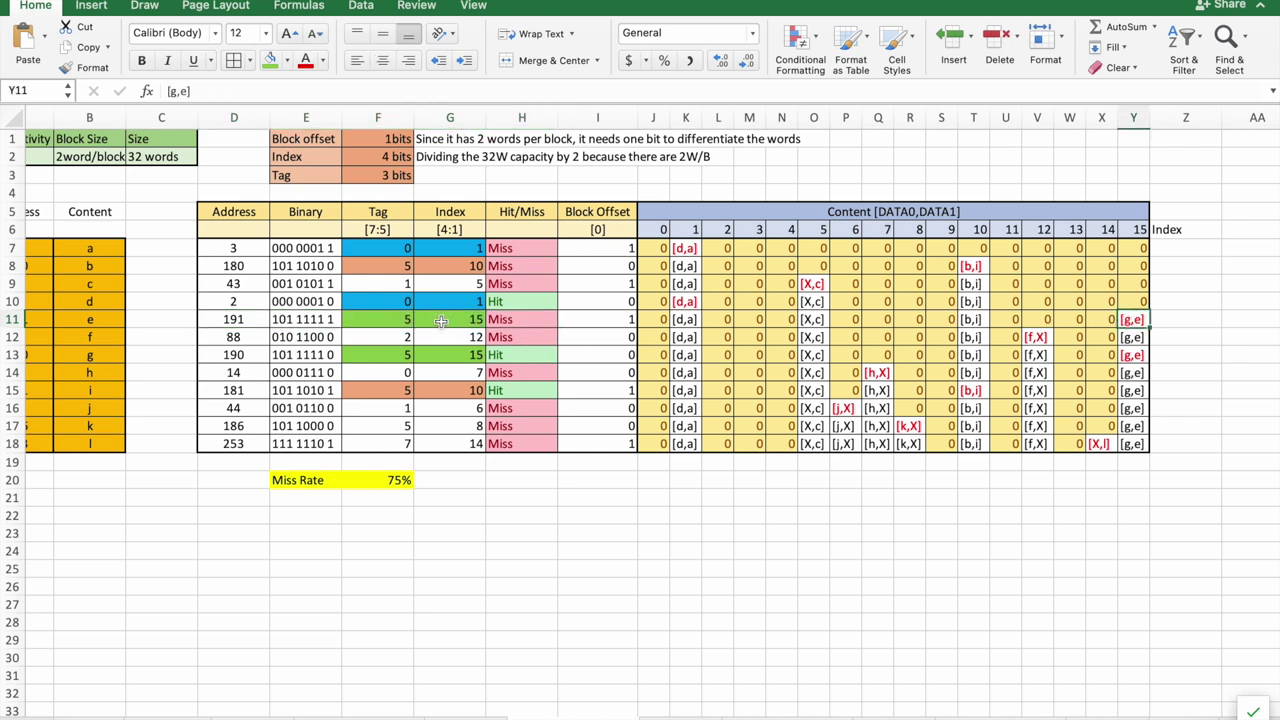
pyautogui.click(381, 323)
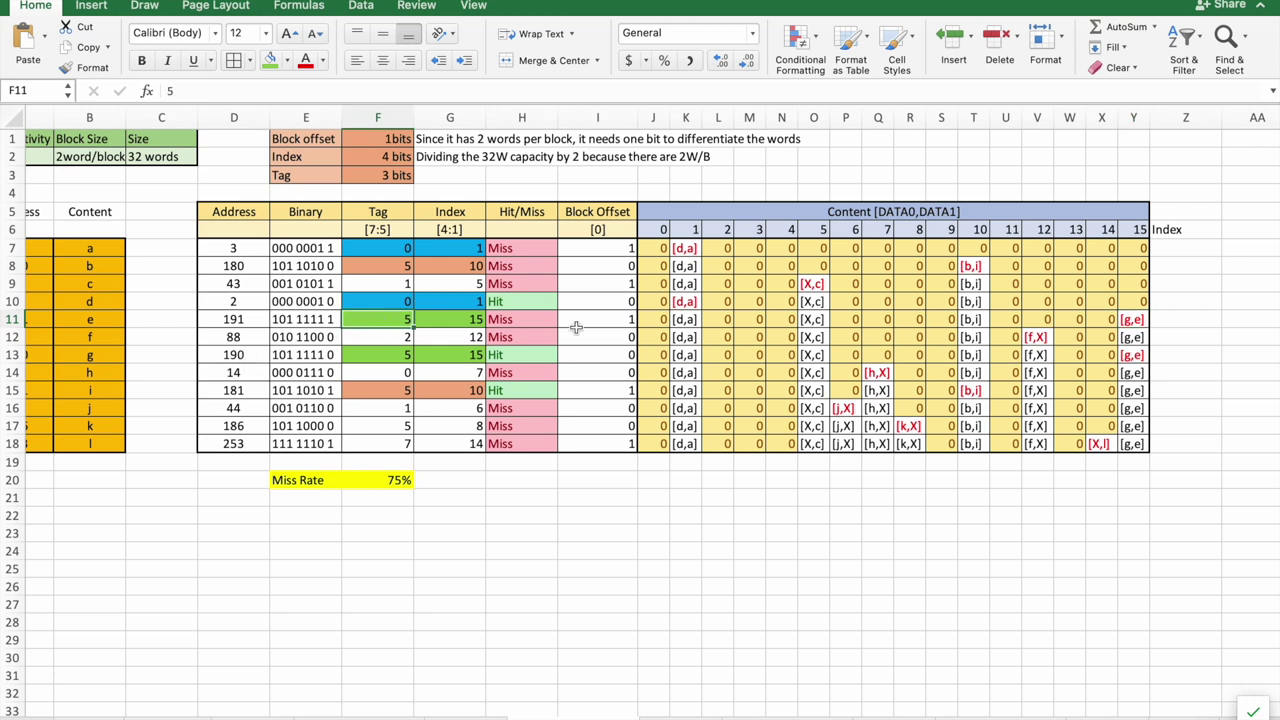
pyautogui.click(249, 318)
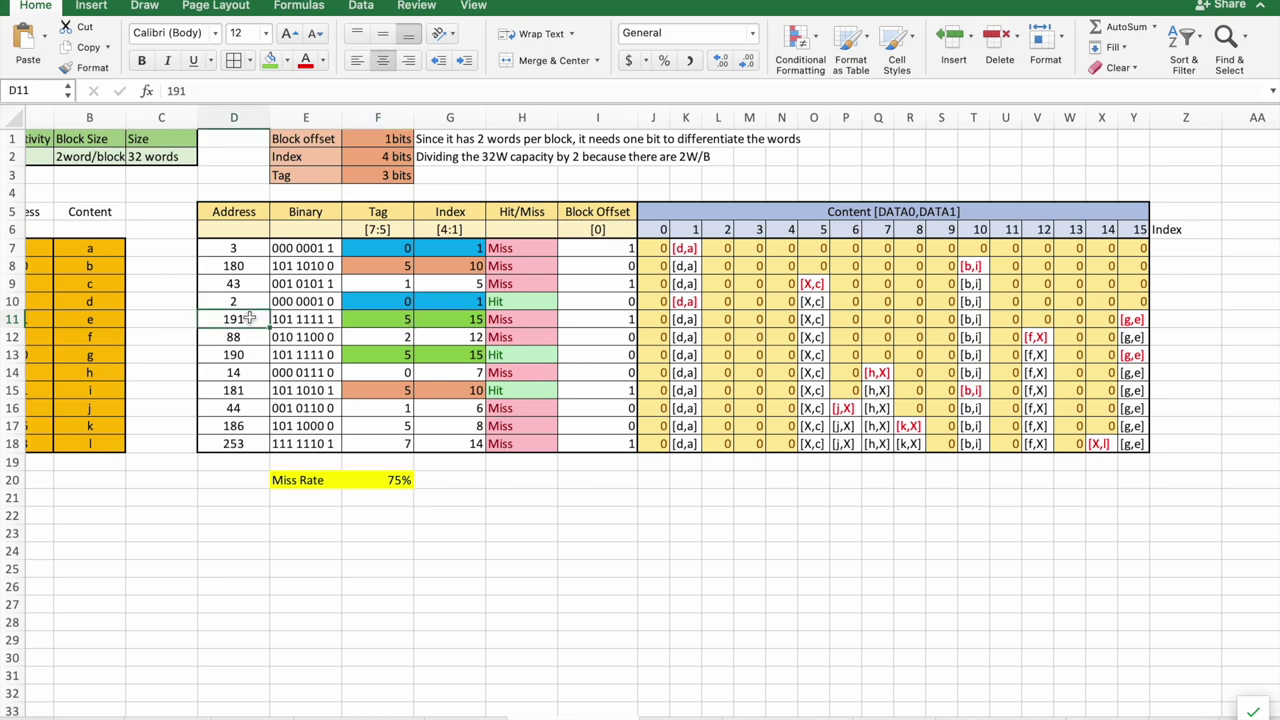
pyautogui.hscroll(-2, 249, 318)
pyautogui.click(153, 319)
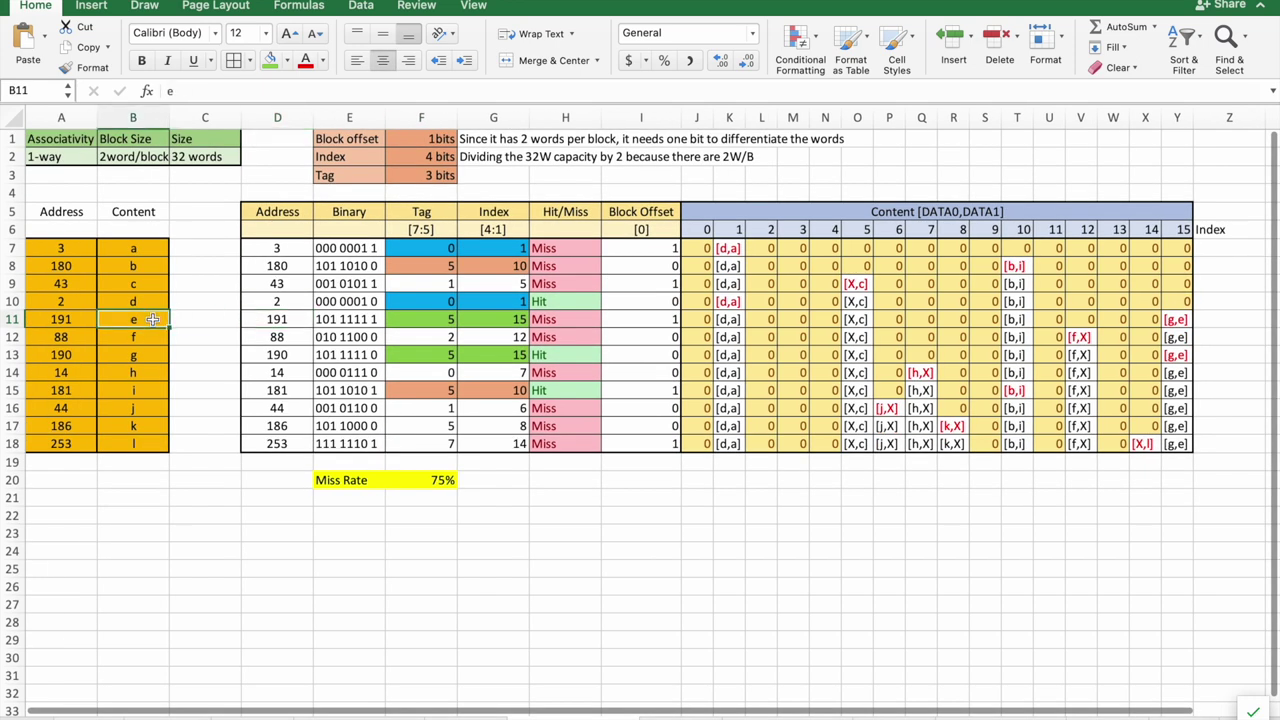
pyautogui.click(60, 319)
pyautogui.click(149, 318)
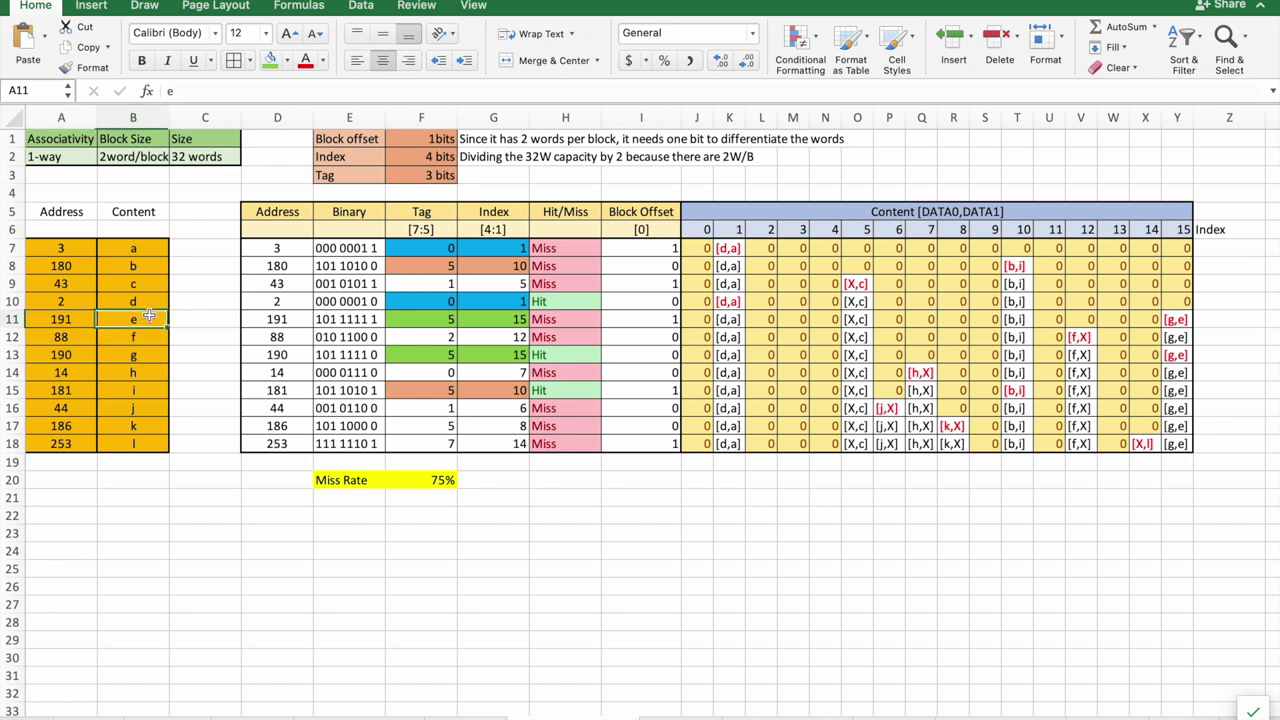
pyautogui.click(604, 324)
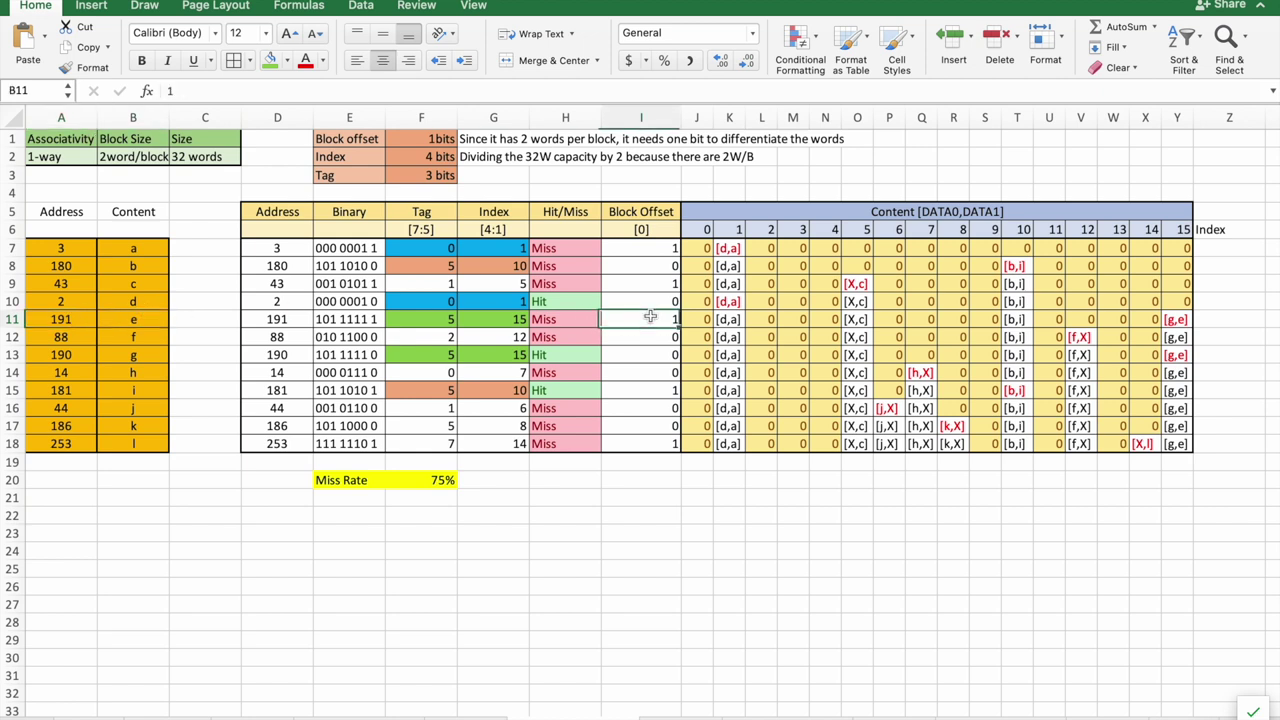
pyautogui.hotkey('ctrl', 'Left')
pyautogui.hotkey('ctrl', 'Left')
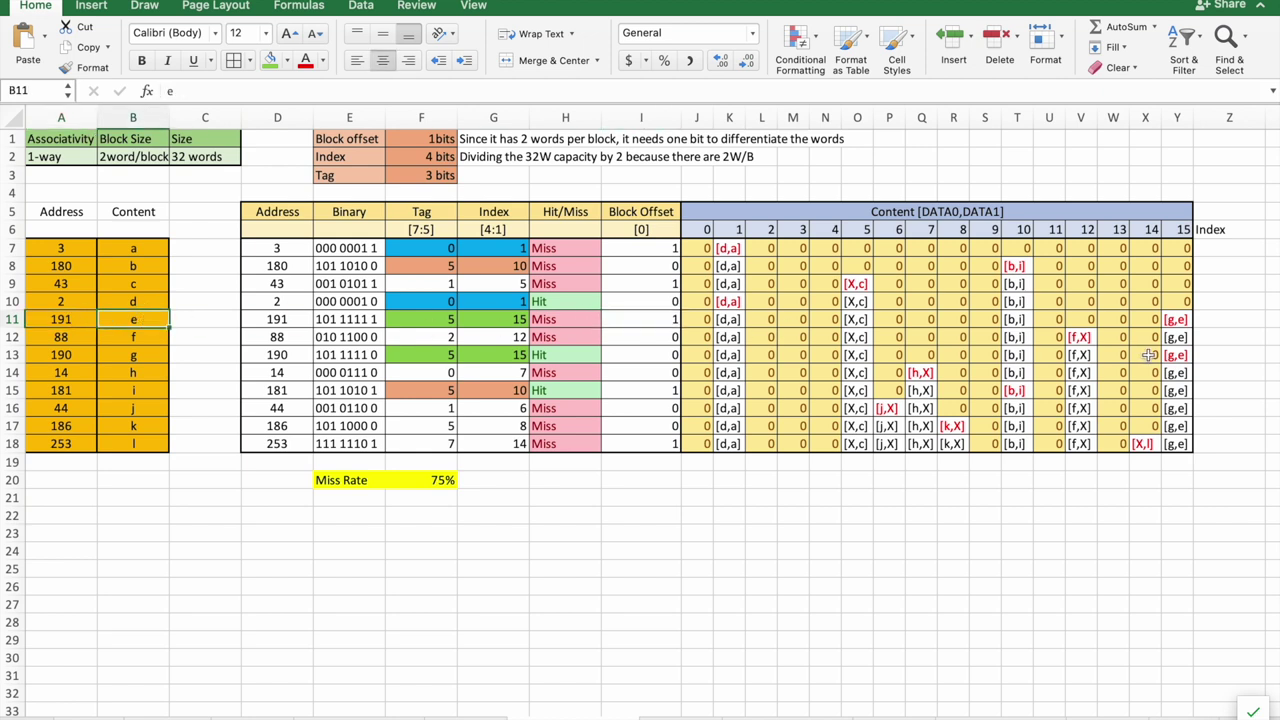
pyautogui.doubleClick(1178, 319)
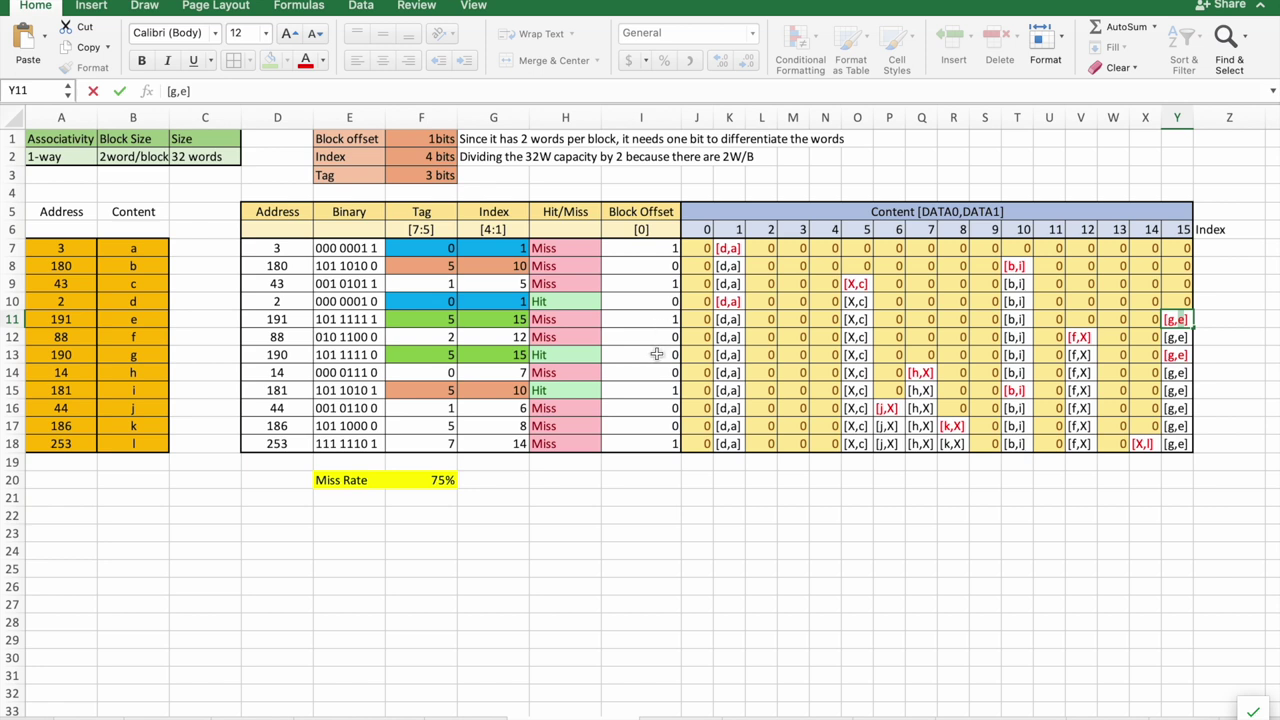
pyautogui.click(1196, 356)
pyautogui.click(1177, 320)
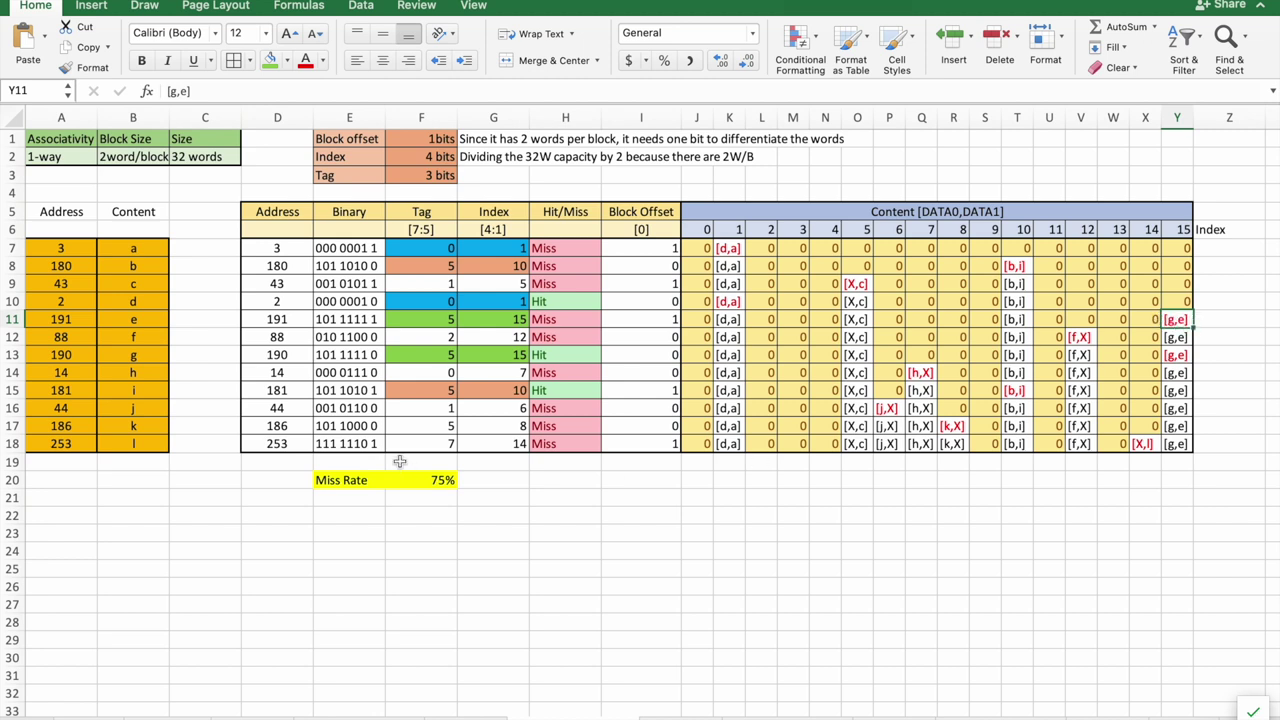
# - Examine the rows for addresses 190 and 181, comparing their tag, index, cached content and Hit/Miss entries
pyautogui.click(281, 356)
pyautogui.click(13, 355)
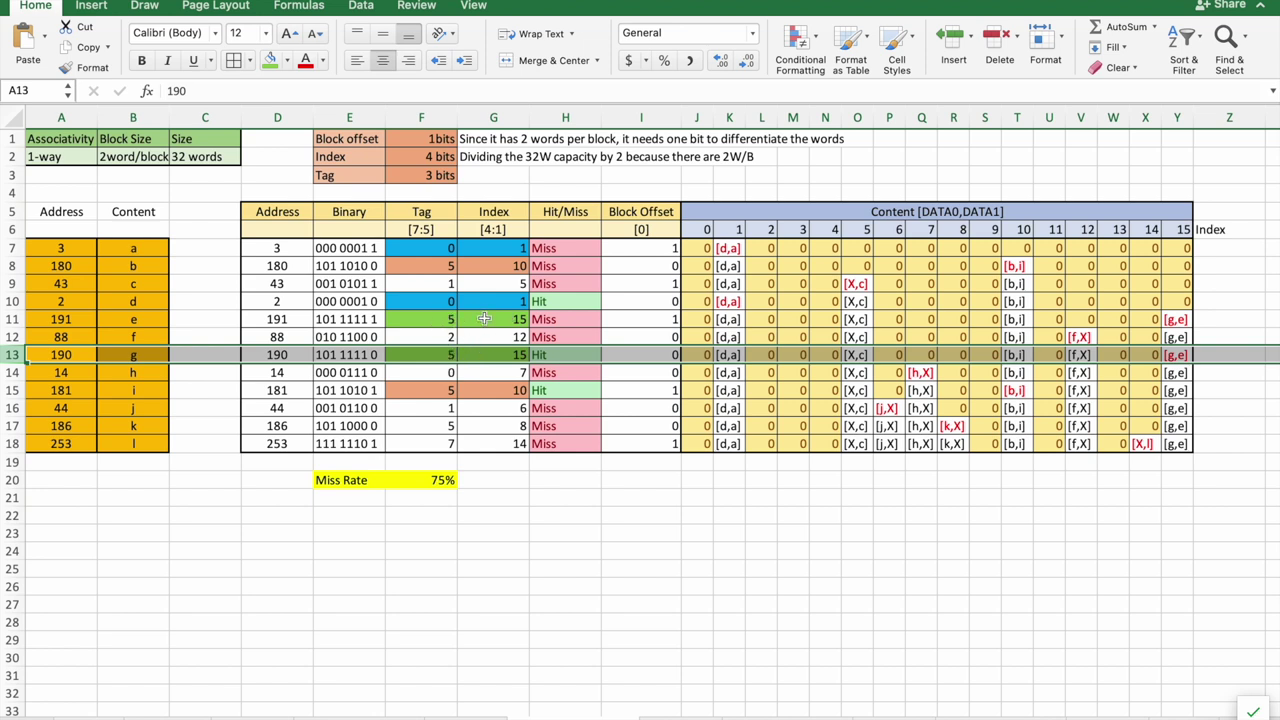
pyautogui.click(14, 390)
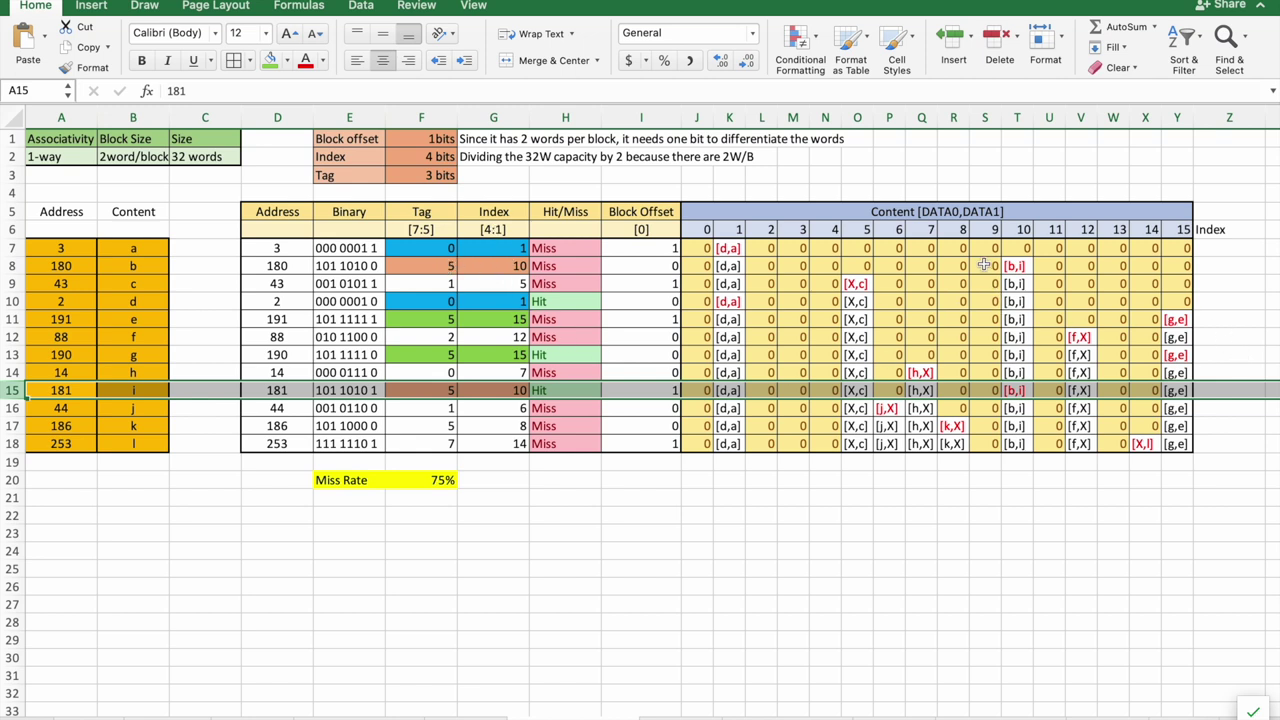
pyautogui.click(1017, 390)
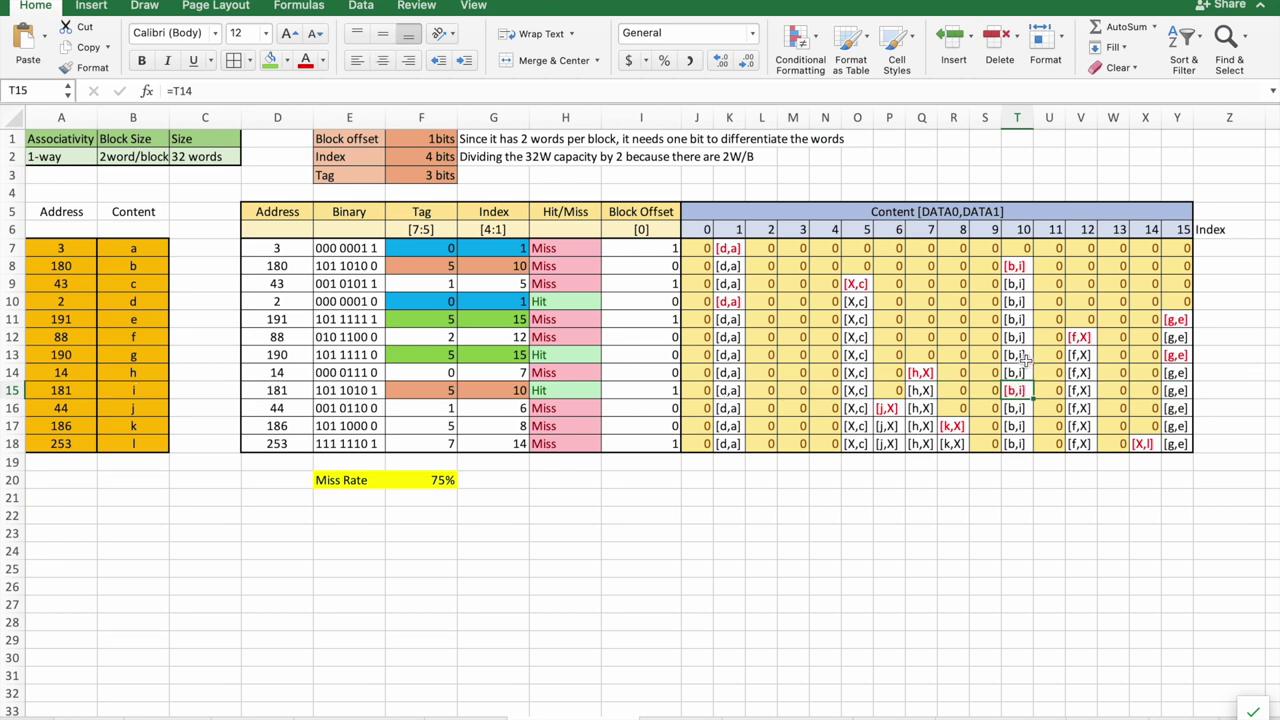
pyautogui.click(586, 394)
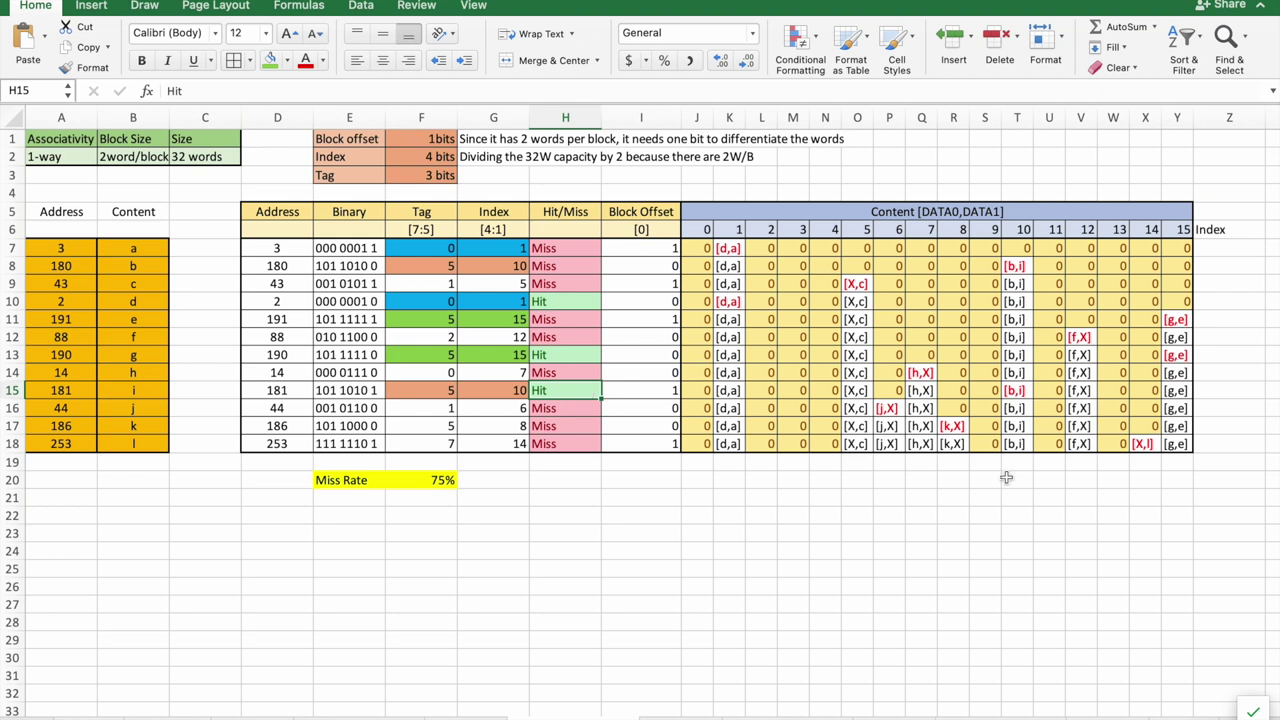
# - Review the Hit/Miss column and inspect the formula behind the Miss Rate in F20
pyautogui.click(672, 497)
pyautogui.click(357, 480)
pyautogui.moveTo(357, 480); pyautogui.dragTo(413, 481)
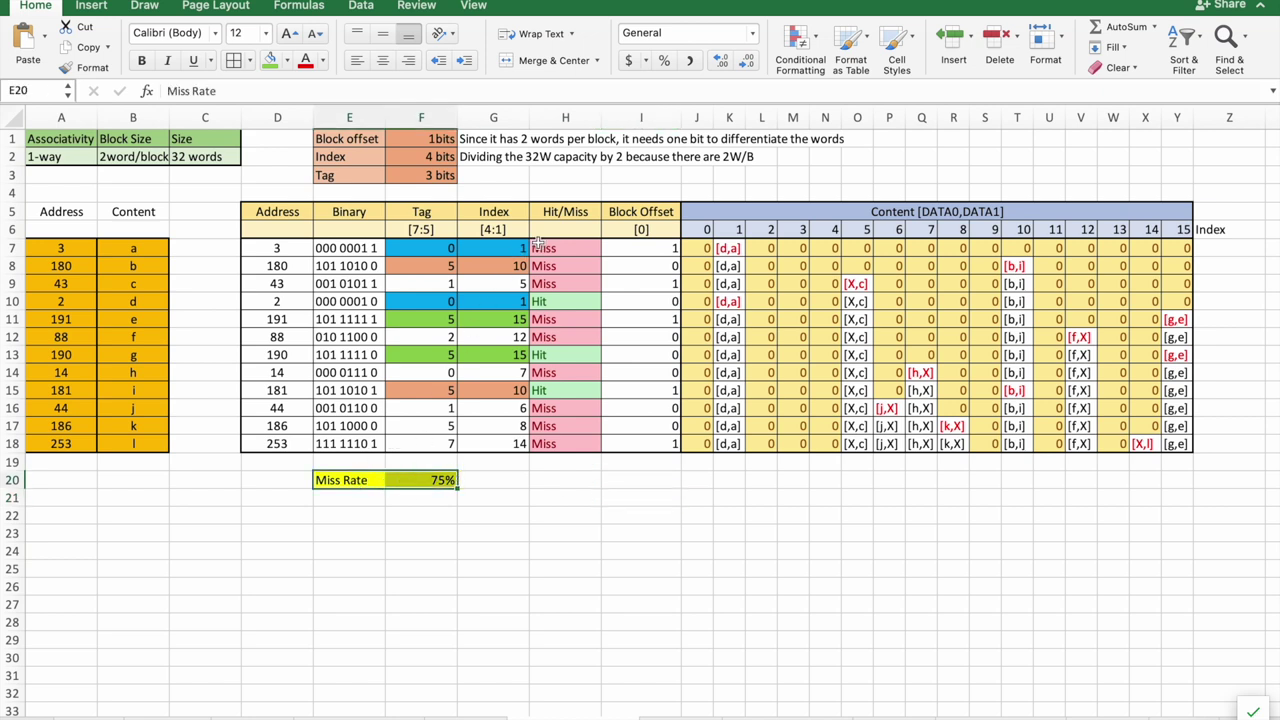
pyautogui.moveTo(564, 246); pyautogui.dragTo(553, 445)
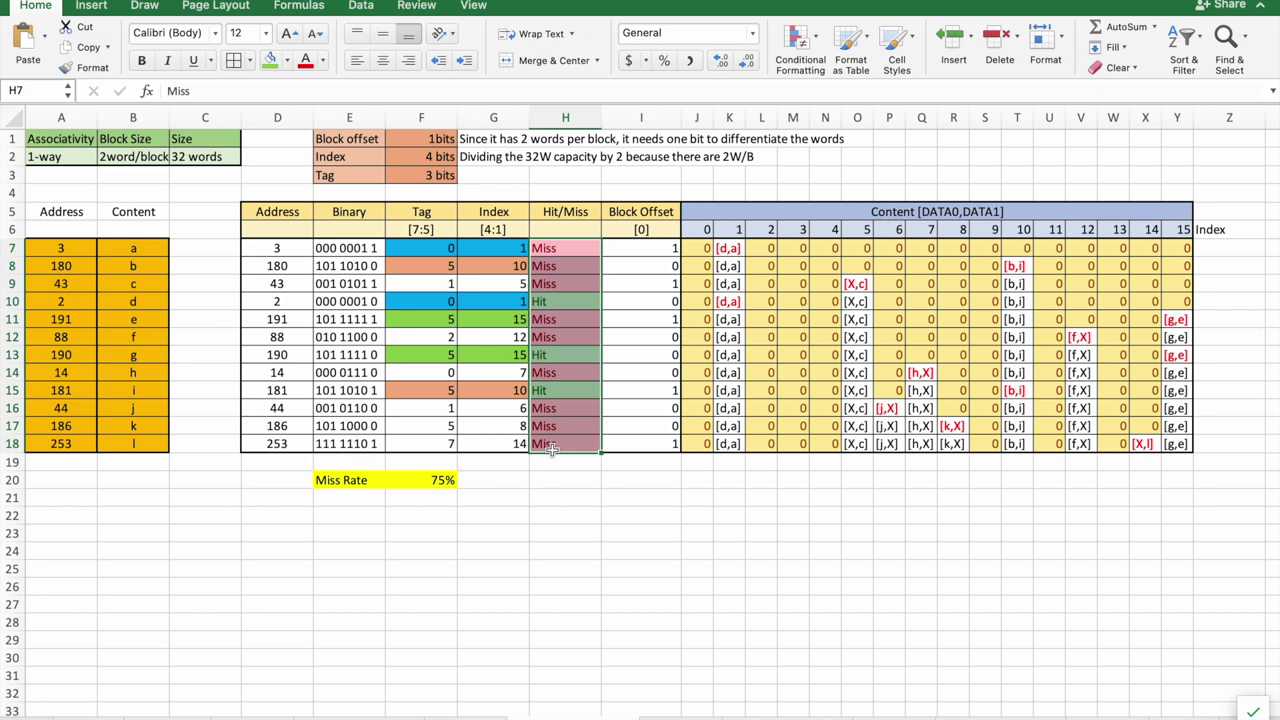
pyautogui.click(558, 500)
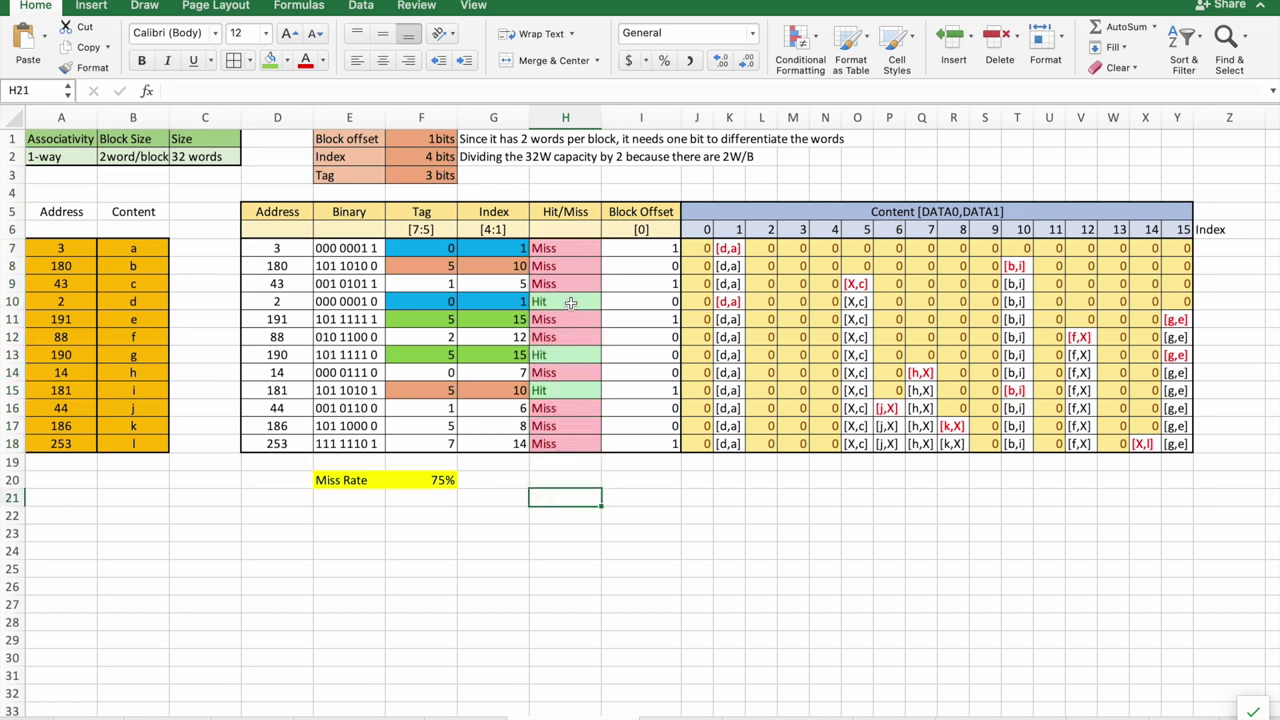
pyautogui.click(570, 302)
pyautogui.click(406, 482)
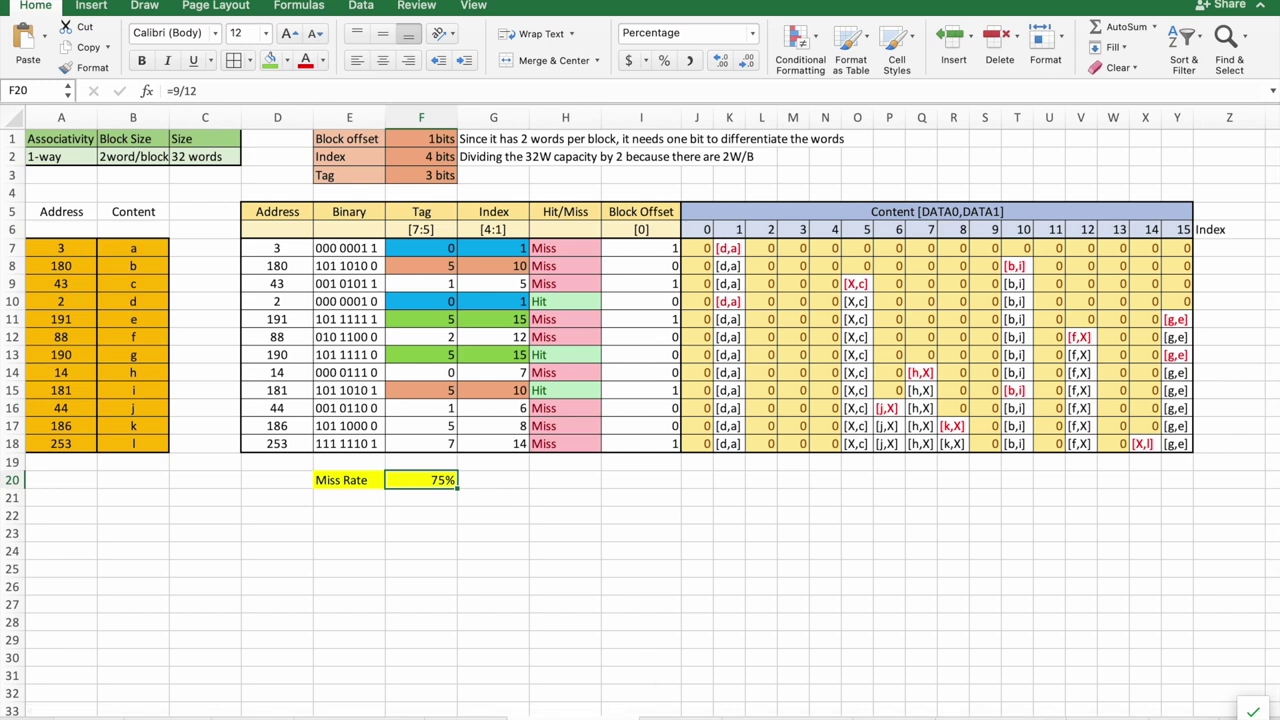
# - Go to the unfilled 1word/block cache sheet and set its associativity in A2 to 2-way
pyautogui.hotkey('ctrl', 'pageup')
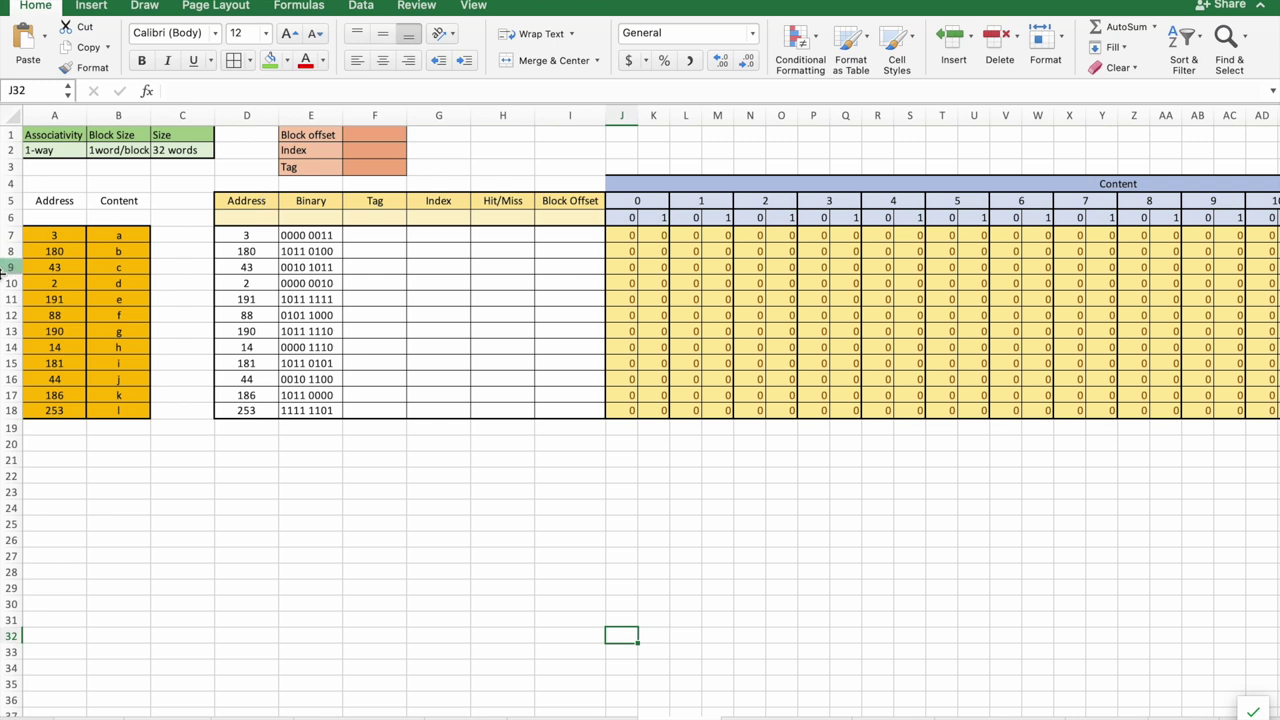
pyautogui.hotkey('ctrl', 'pagedown')
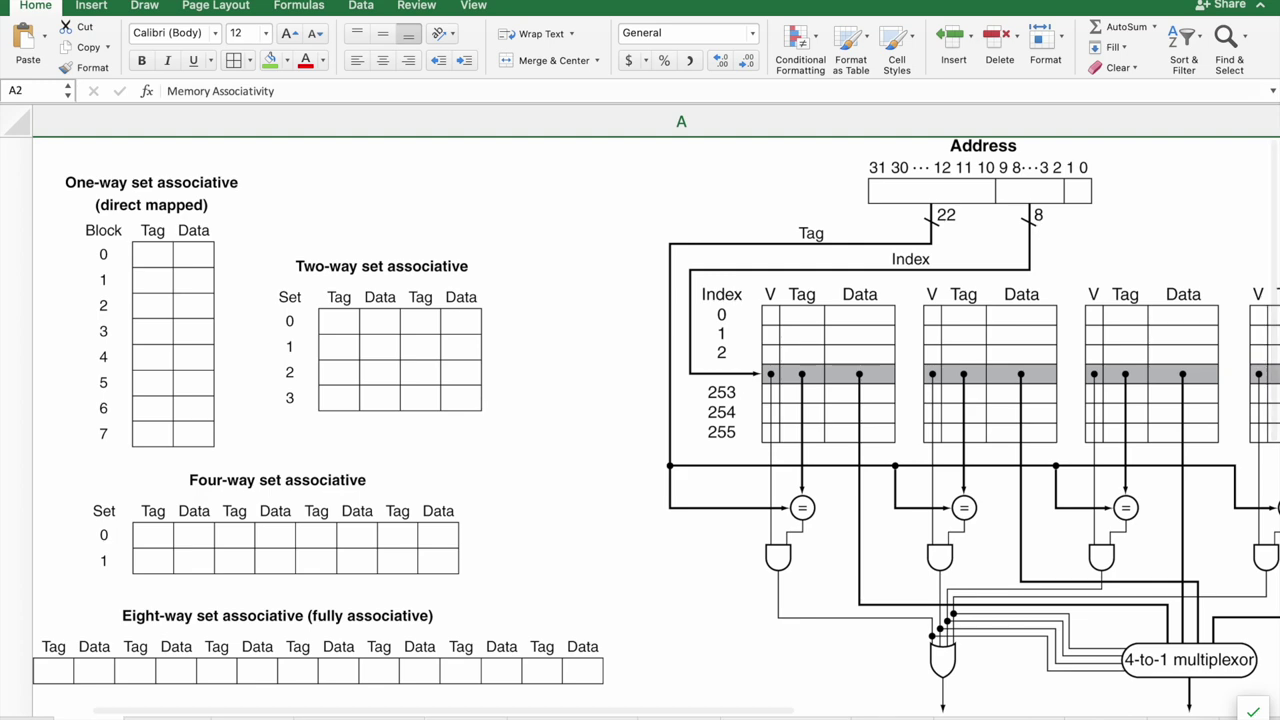
pyautogui.hotkey('ctrl', 'pagedown')
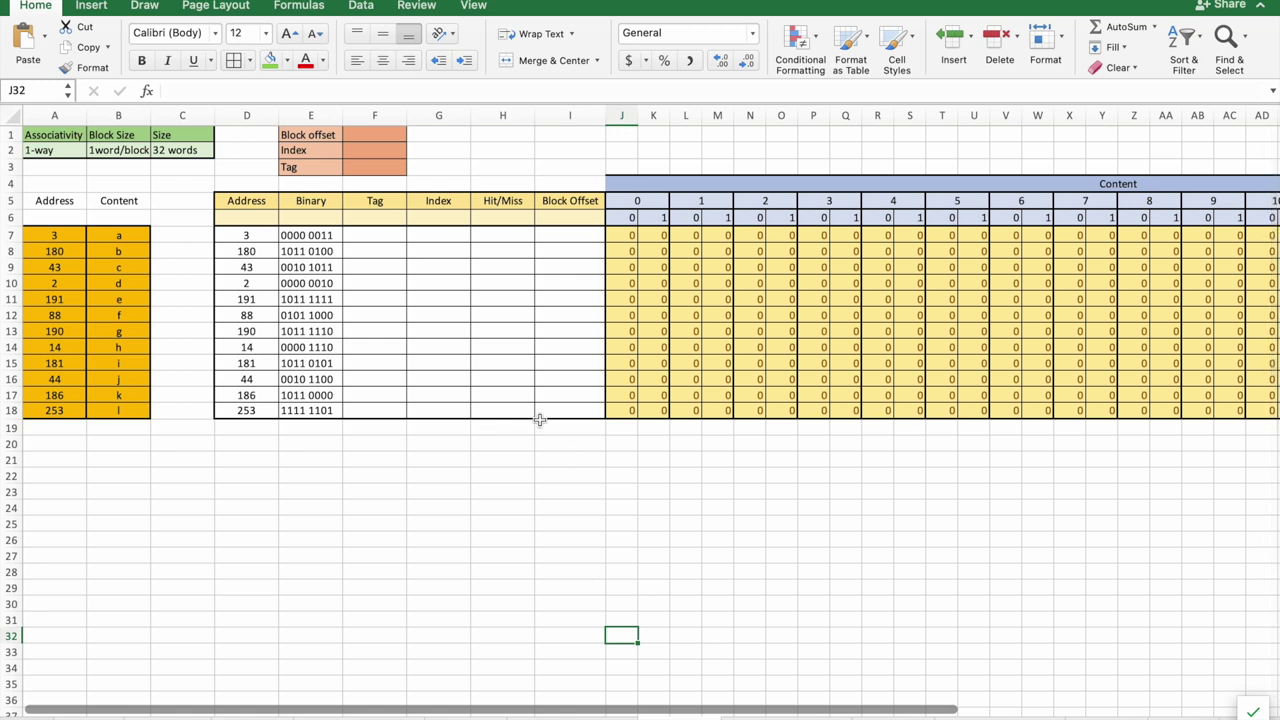
pyautogui.doubleClick(40, 150)
pyautogui.press('Return')
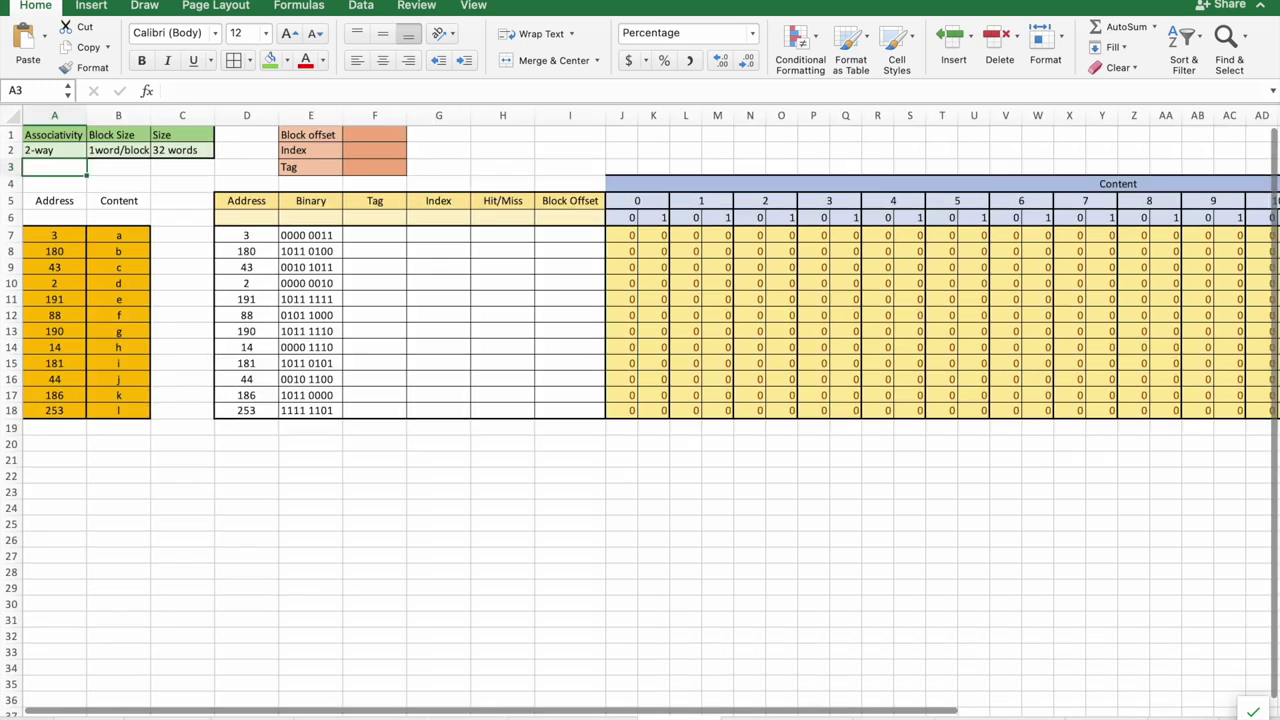
# - Enter 0 as the Block offset size in F1 for the one-word block cache
pyautogui.click(172, 153)
pyautogui.click(114, 150)
pyautogui.click(391, 137)
pyautogui.write('0')
pyautogui.press('Return')
# - Enter N/A centred in I6 beneath the Block Offset header and fill it down through row 18
pyautogui.click(570, 218)
pyautogui.write('N/a')
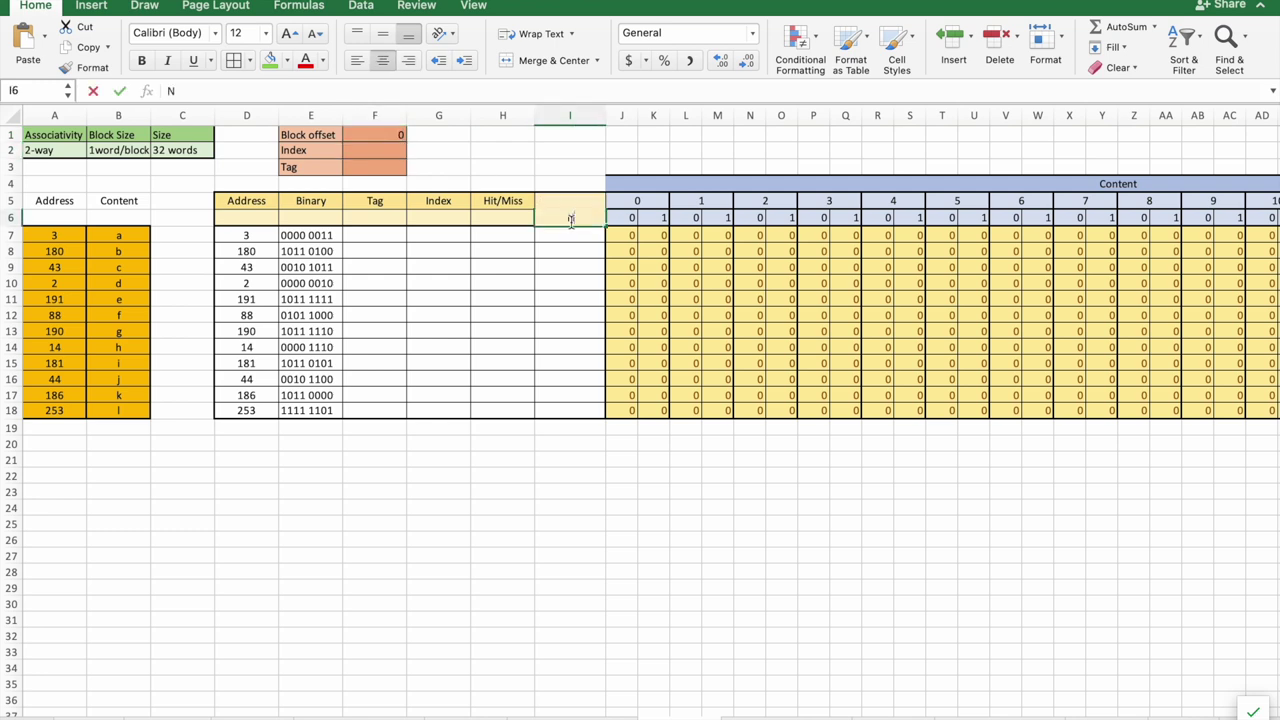
pyautogui.press('Return')
pyautogui.press('Up')
pyautogui.press('super+e')
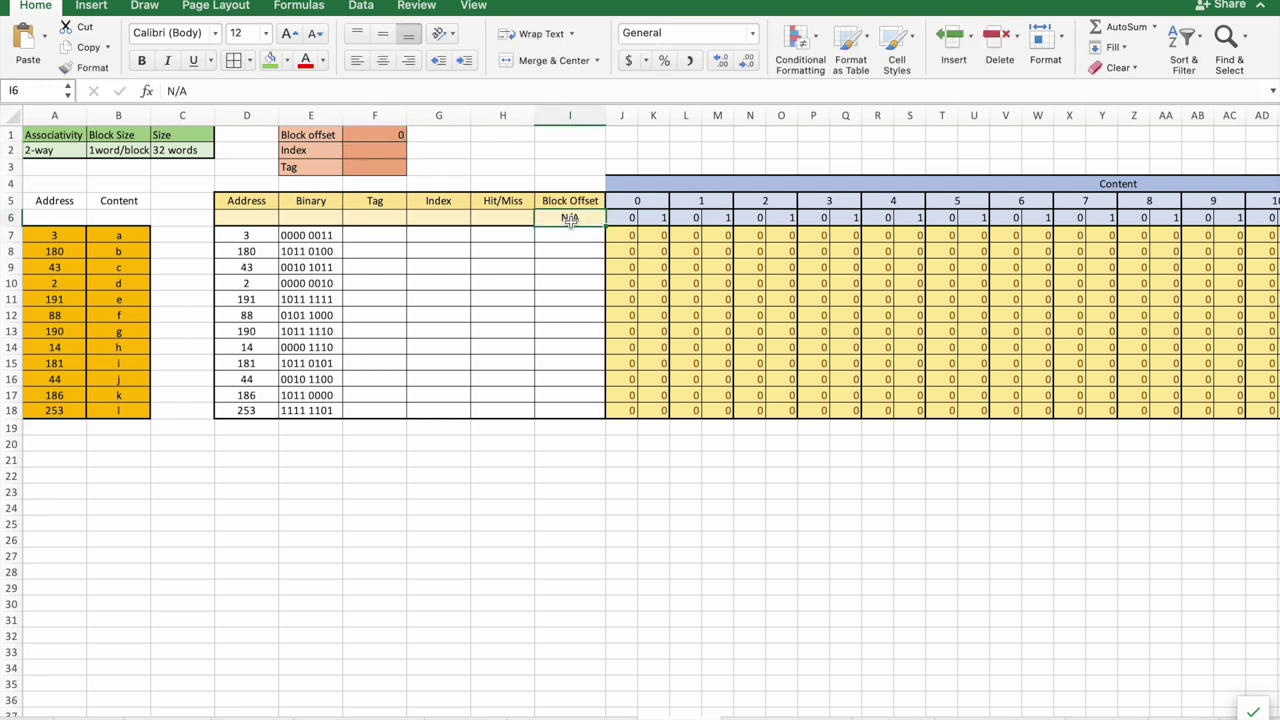
pyautogui.moveTo(604, 228); pyautogui.dragTo(600, 420)
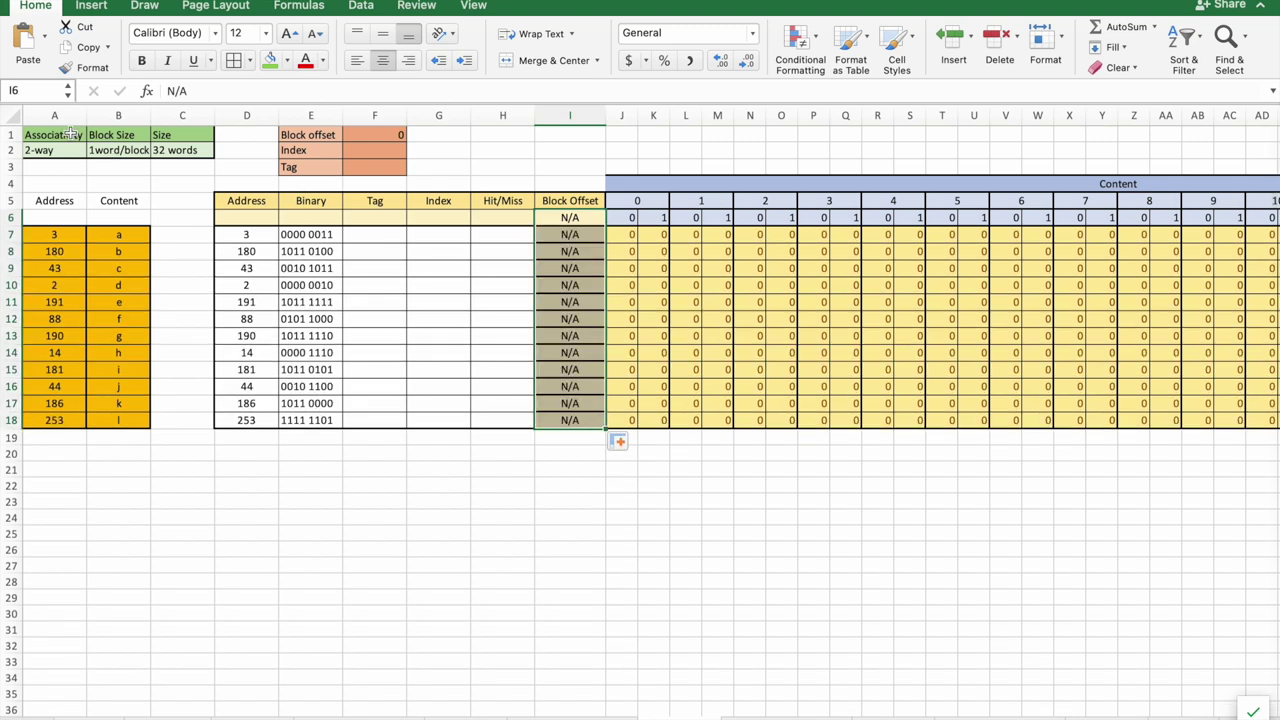
# - Check the cache size and enter 4 as the Index size in F2
pyautogui.click(182, 152)
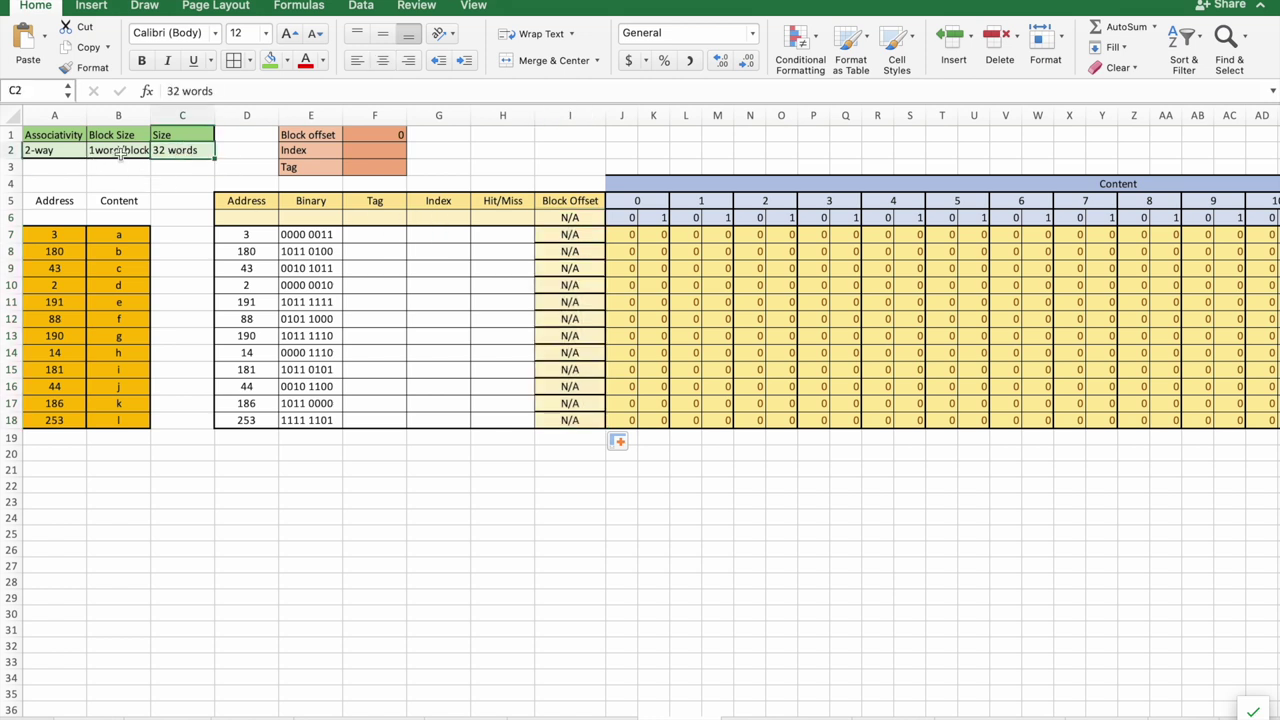
pyautogui.click(383, 149)
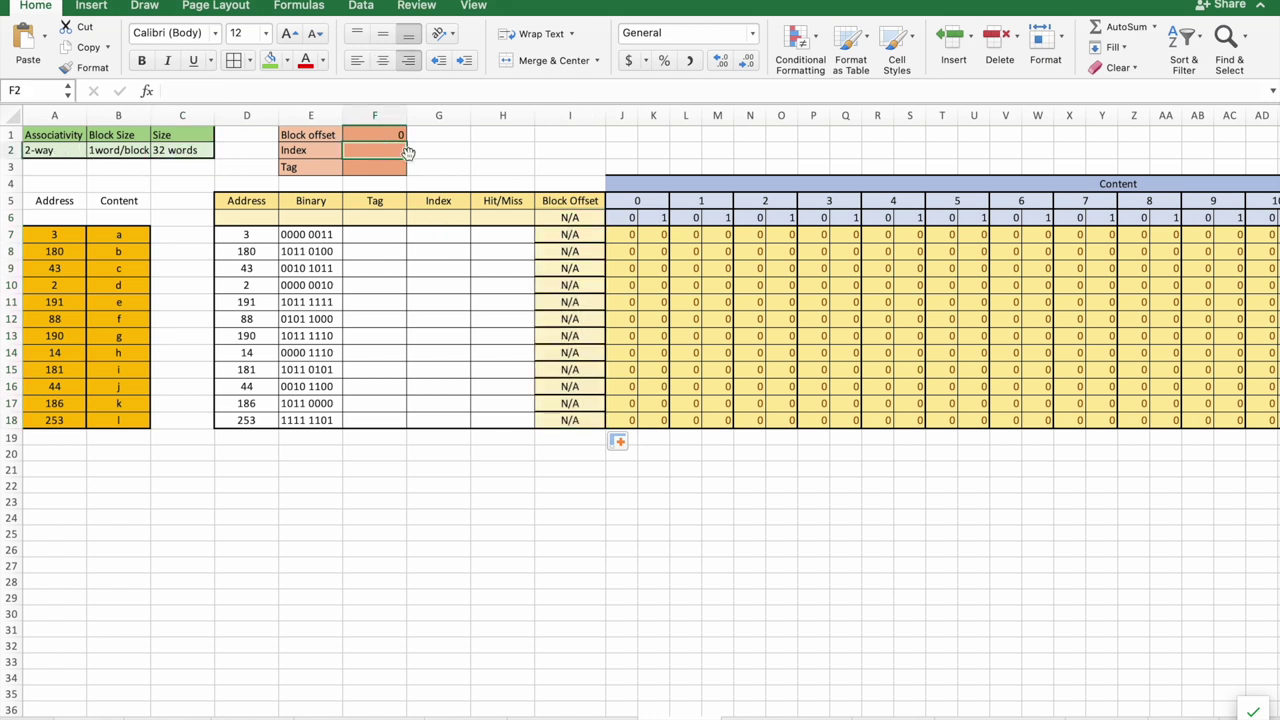
pyautogui.press('BackSpace')
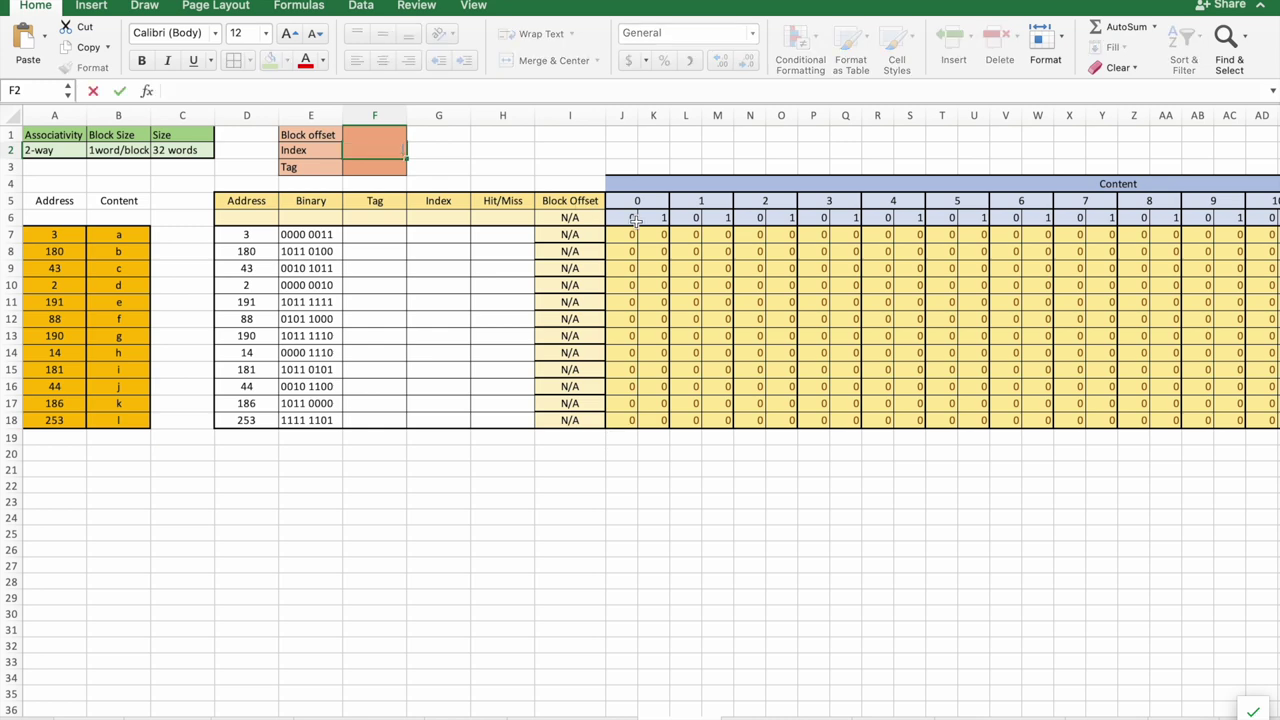
pyautogui.press('Return')
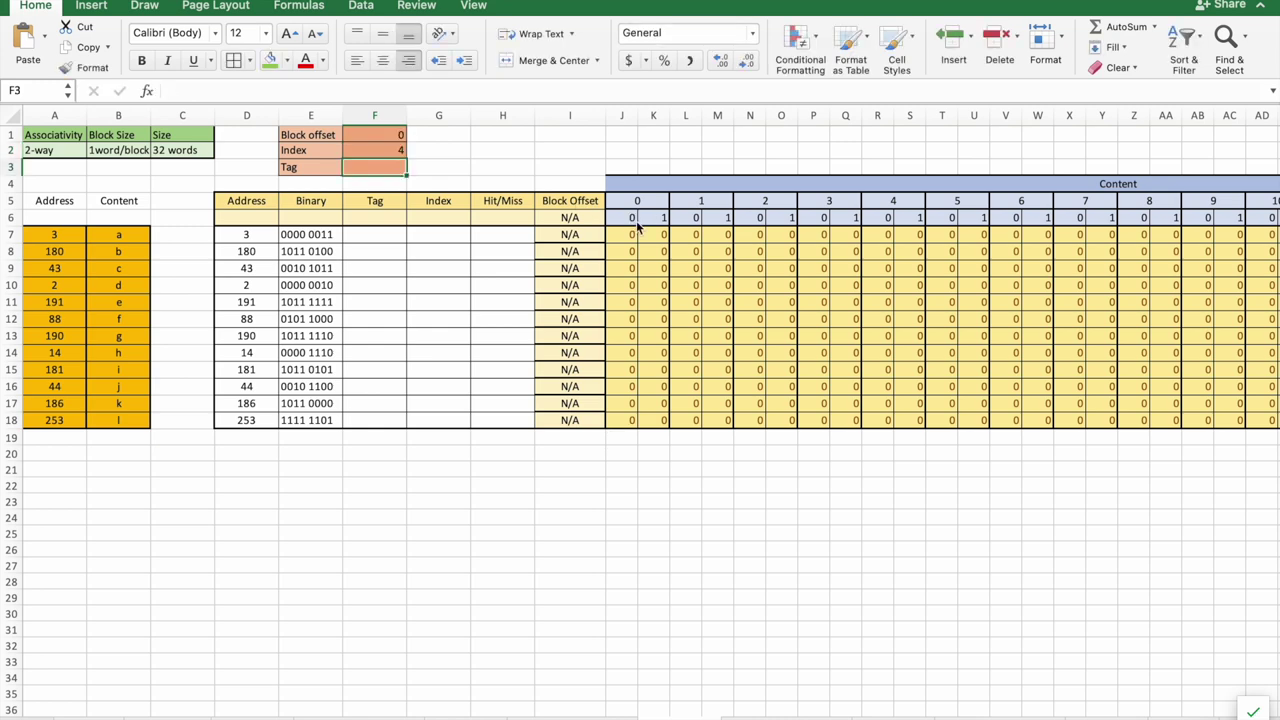
# - Add the unit "bits" to the Block offset and Index sizes, and set the Tag size in F3 to 4 bits
pyautogui.click(391, 140)
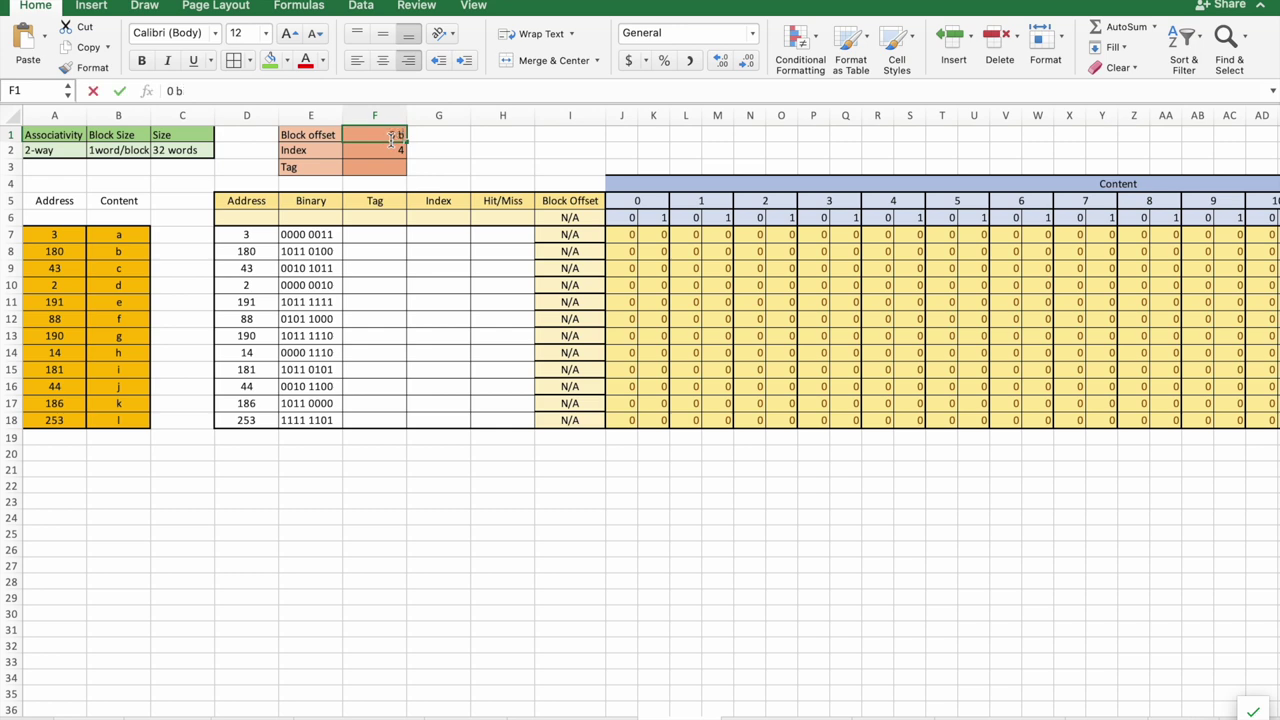
pyautogui.press('Return')
pyautogui.press('F2')
pyautogui.write('bits')
pyautogui.press('Return')
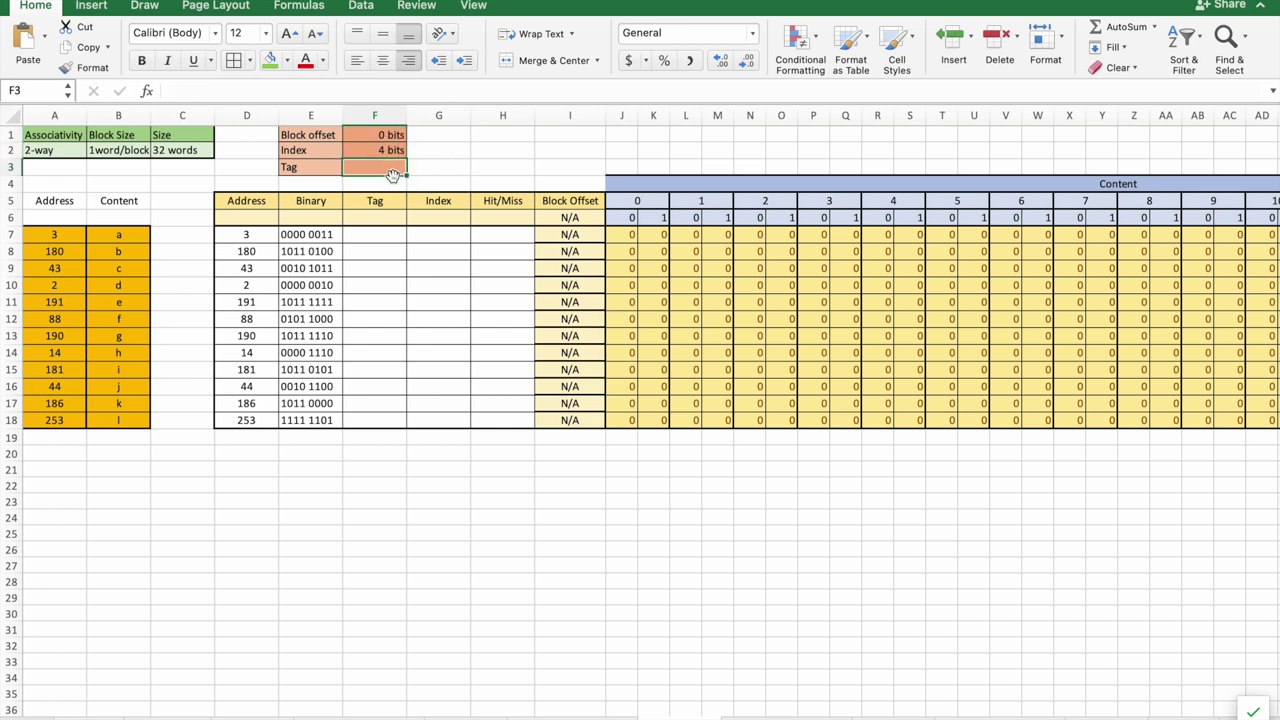
pyautogui.write('4 bits')
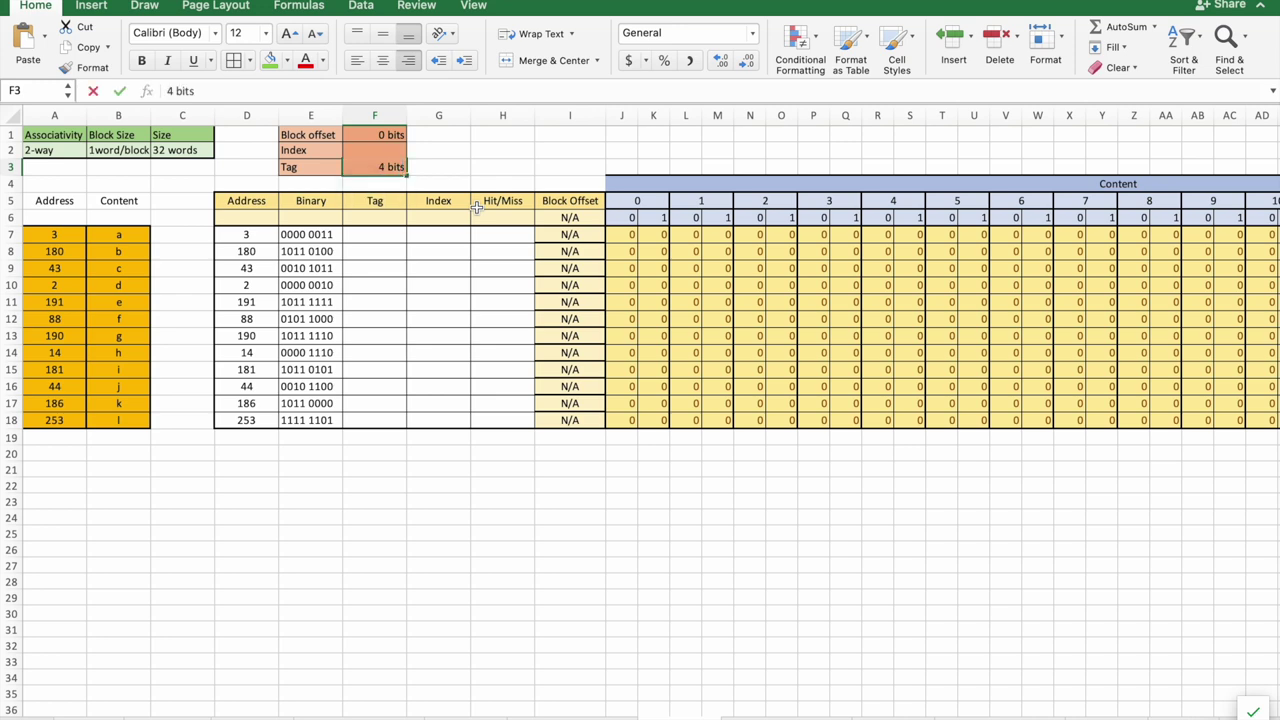
pyautogui.press('Return')
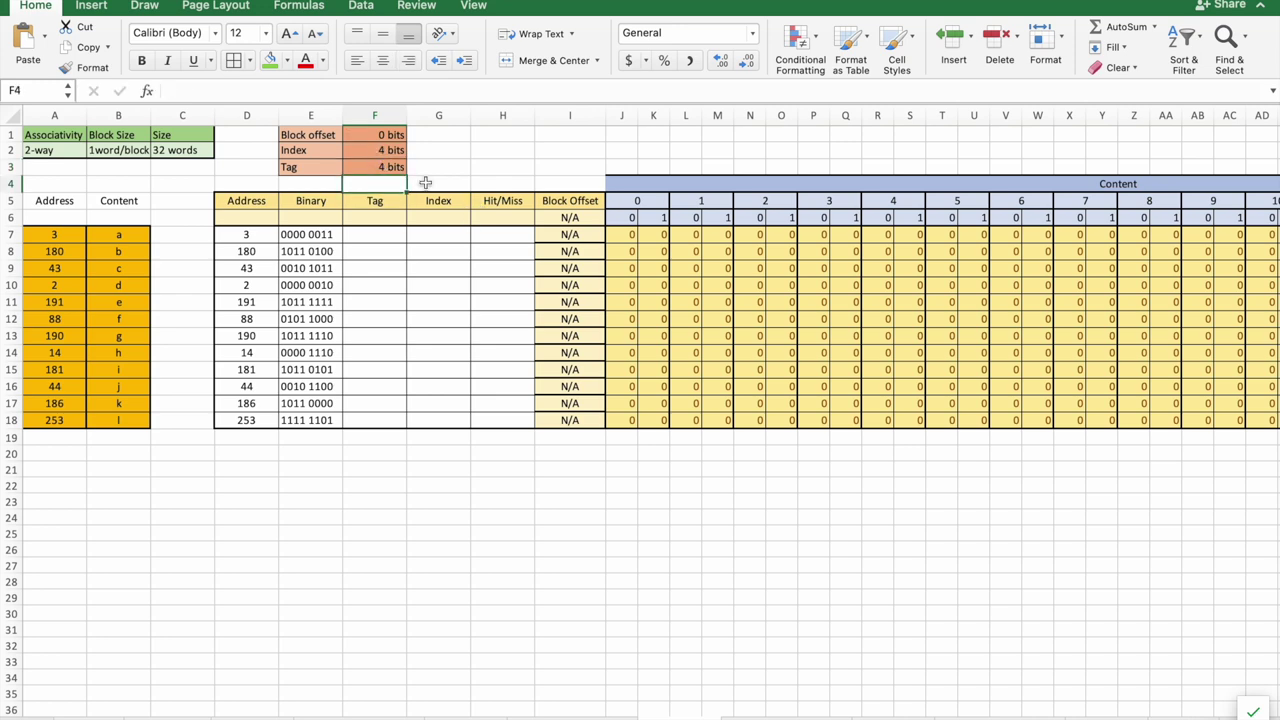
# - Enter the bit range [3:0] beneath the Index header in G6 and [7:4] beneath the Tag header in F6
pyautogui.click(440, 219)
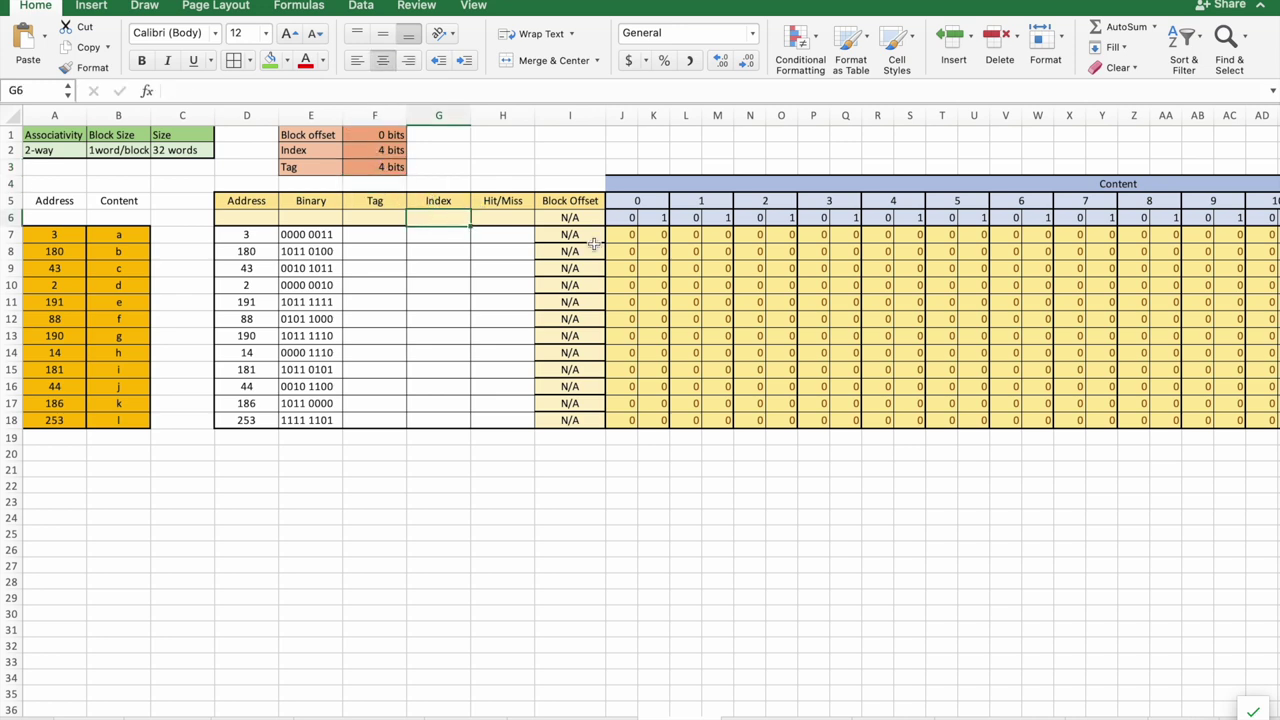
pyautogui.write('[')
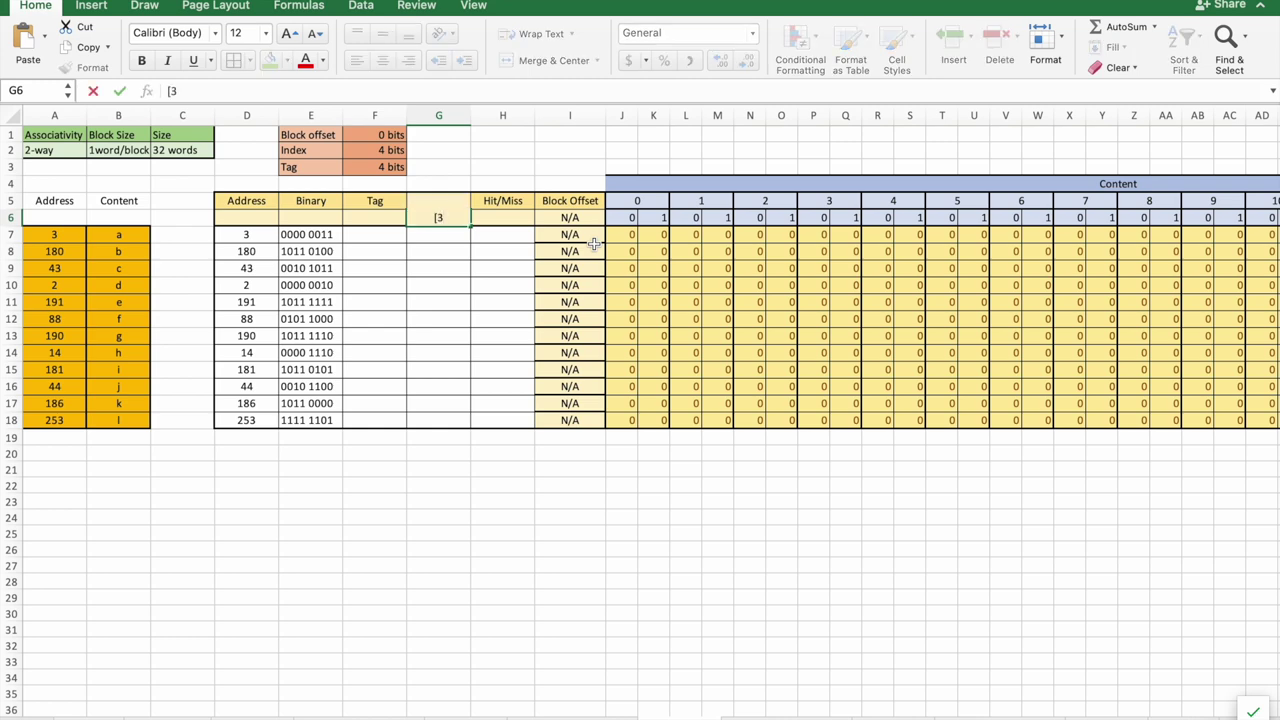
pyautogui.write('3:0]')
pyautogui.press('Return')
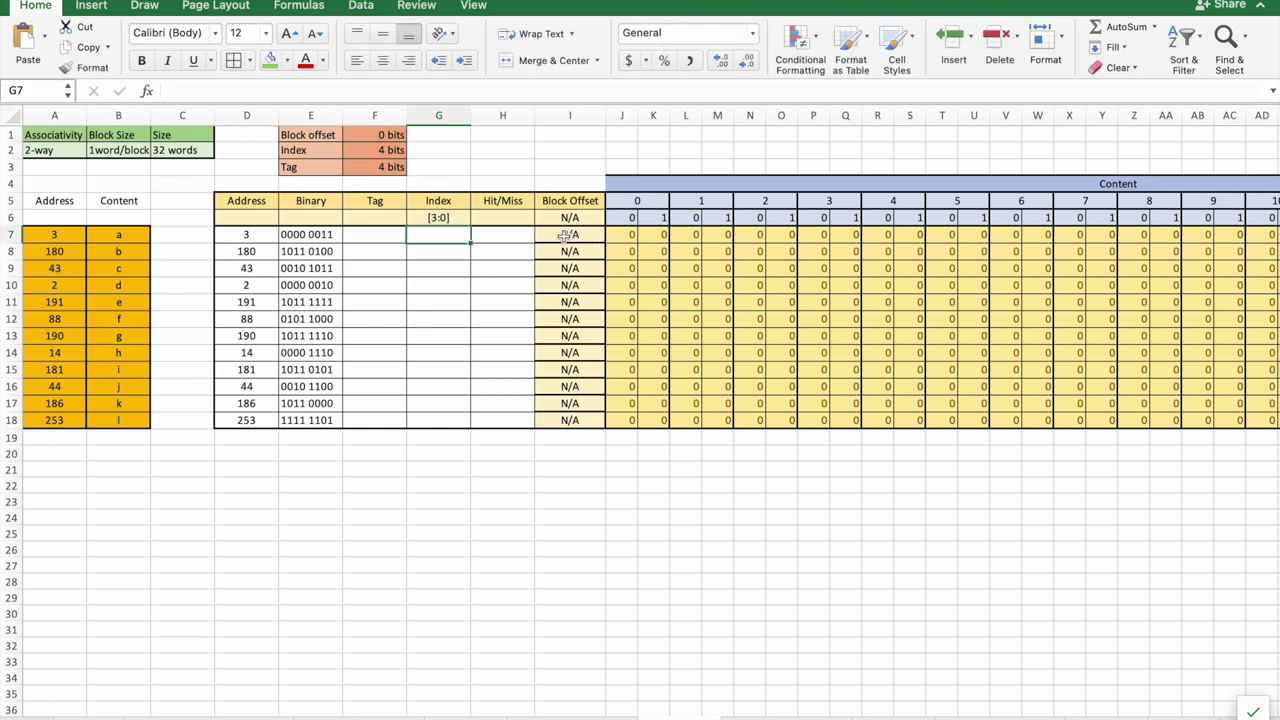
pyautogui.click(365, 221)
pyautogui.write('[7')
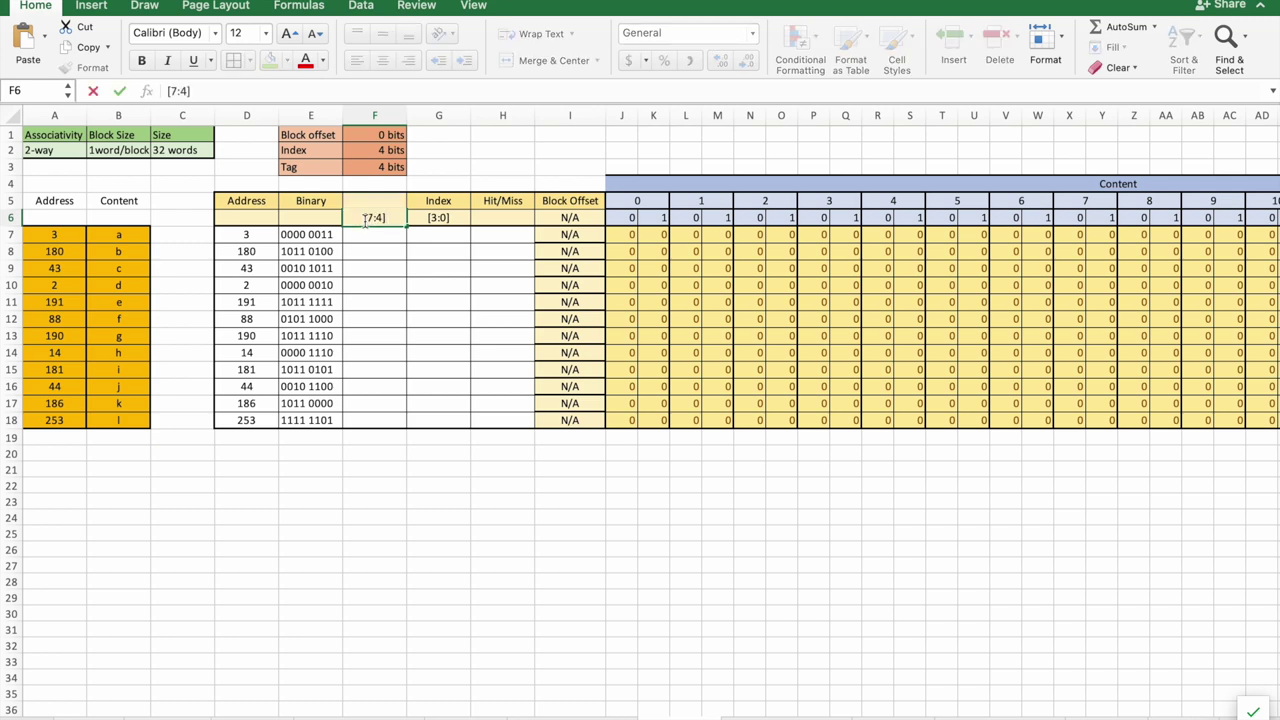
pyautogui.write(':4]')
pyautogui.press('Return')
# - Examine the content table's index headers 0 to 15 and the way headers beneath them against the 2-way associativity in A2
pyautogui.click(428, 238)
pyautogui.hscroll(2, 428, 238)
pyautogui.hscroll(-2, 428, 238)
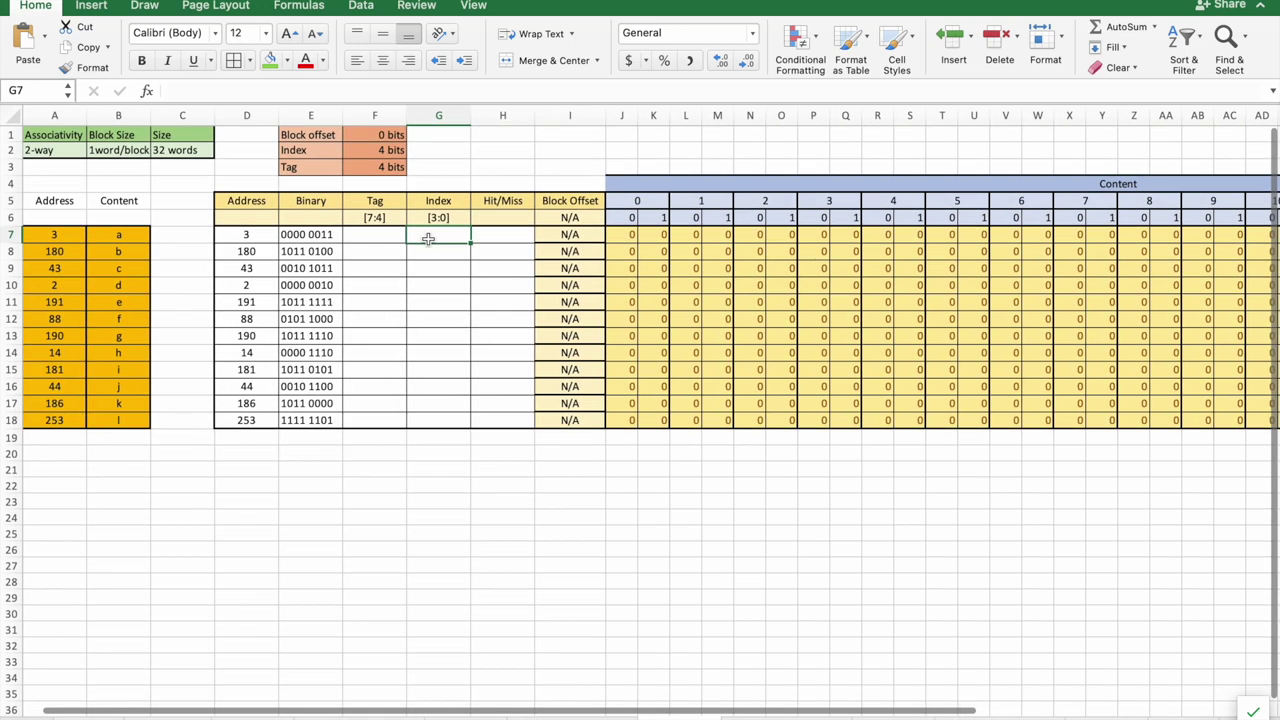
pyautogui.hscroll(6, 428, 238)
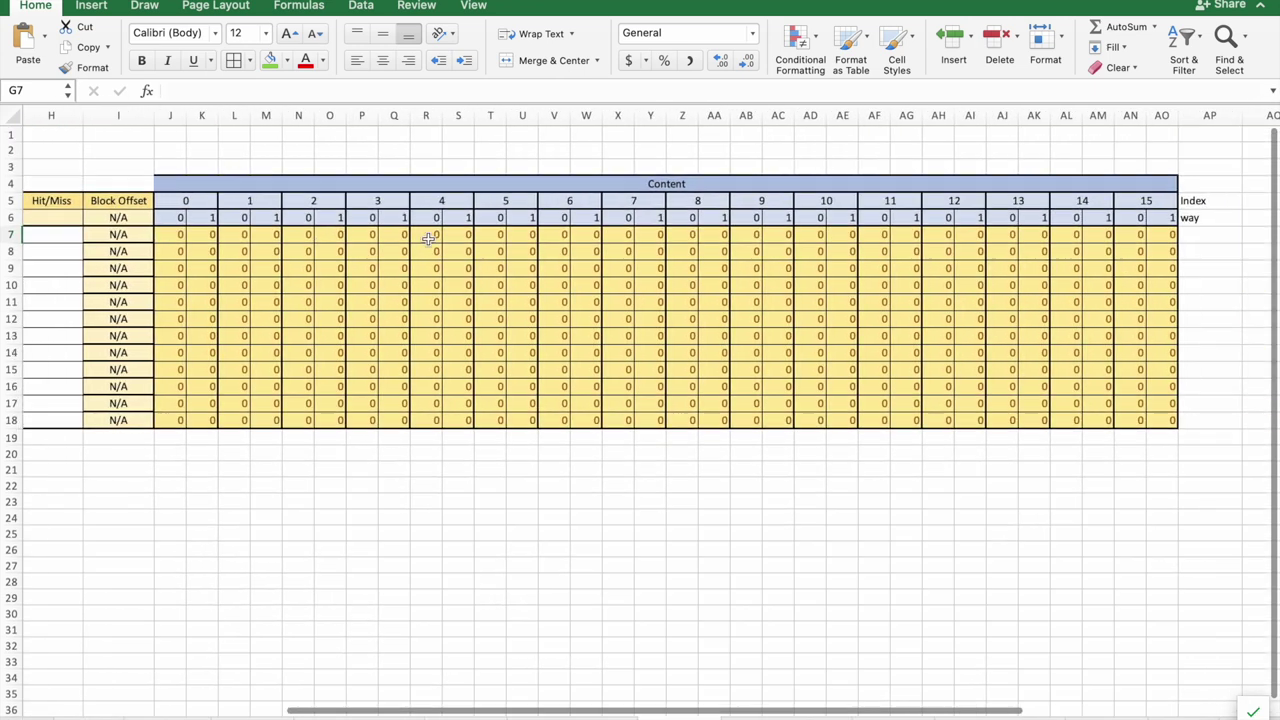
pyautogui.moveTo(150, 205); pyautogui.dragTo(1130, 217)
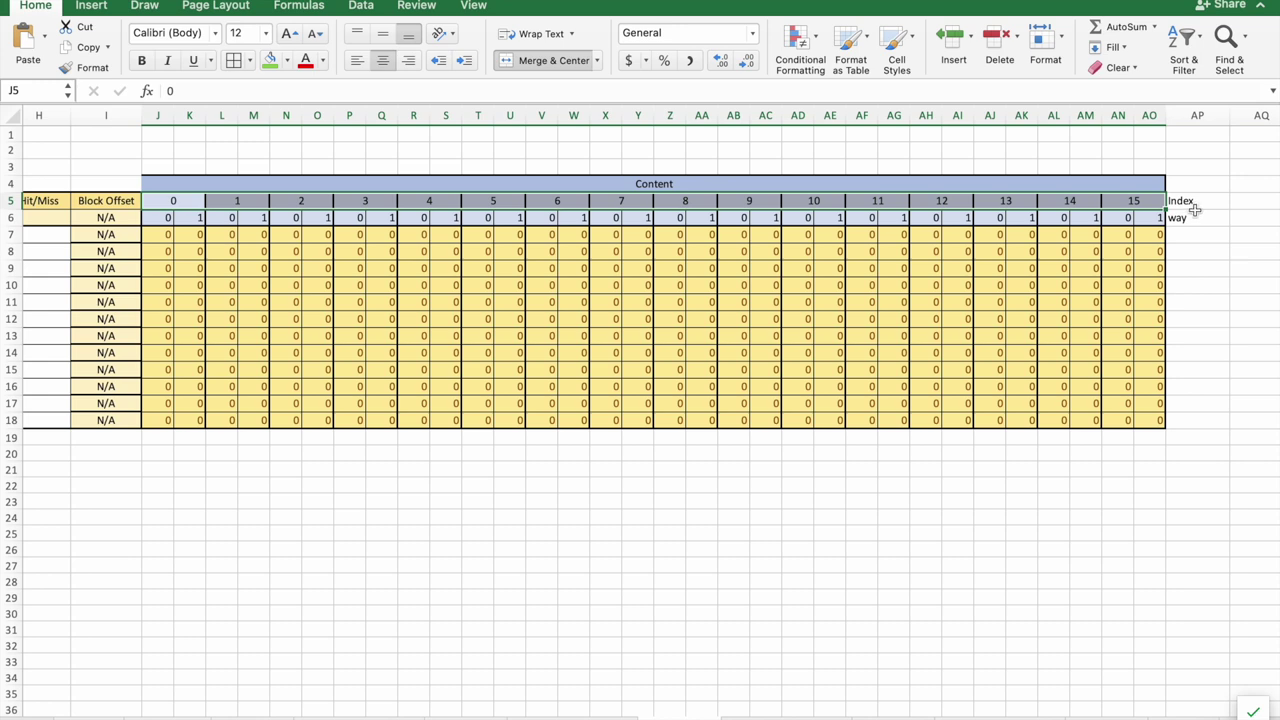
pyautogui.click(196, 217)
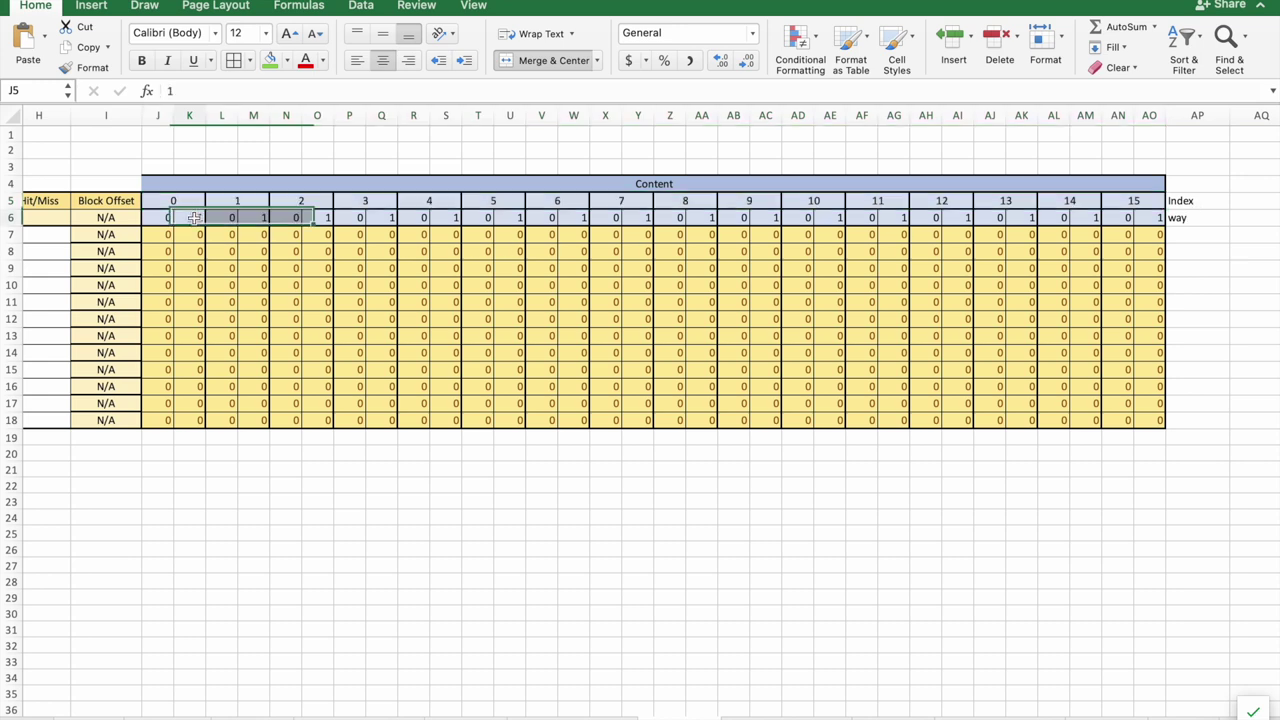
pyautogui.click(161, 197)
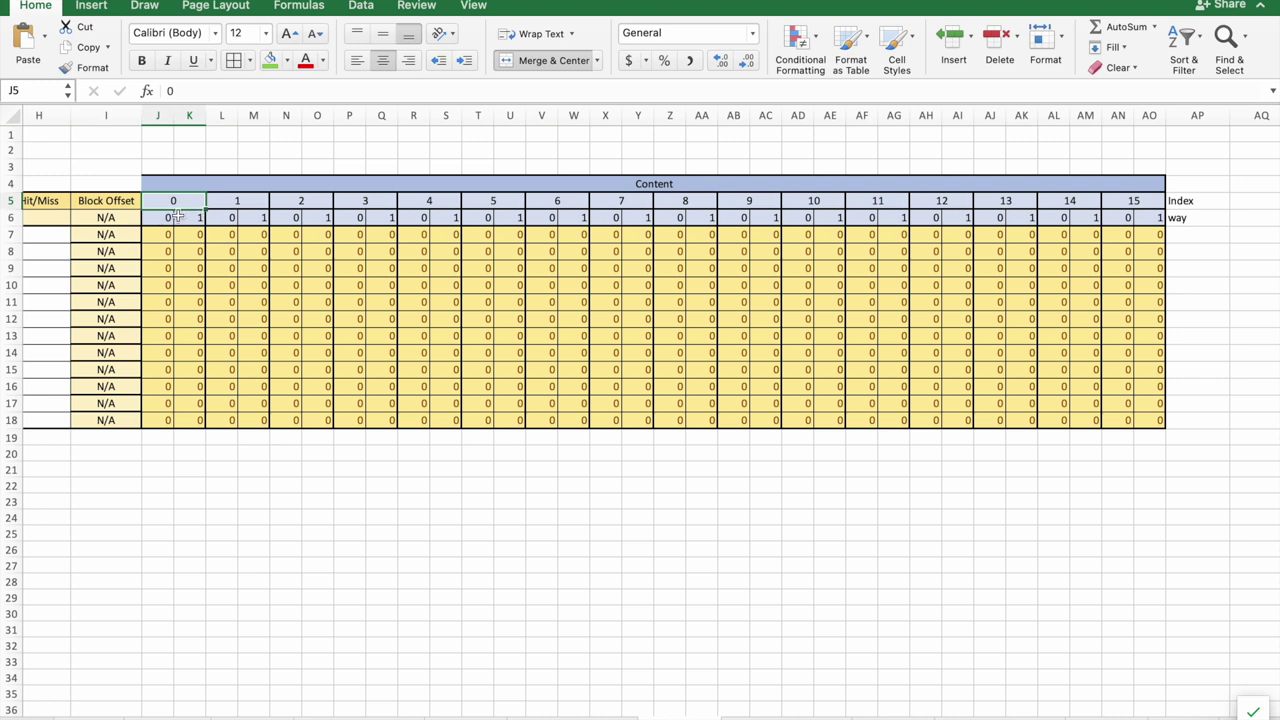
pyautogui.hscroll(-10, 160, 220)
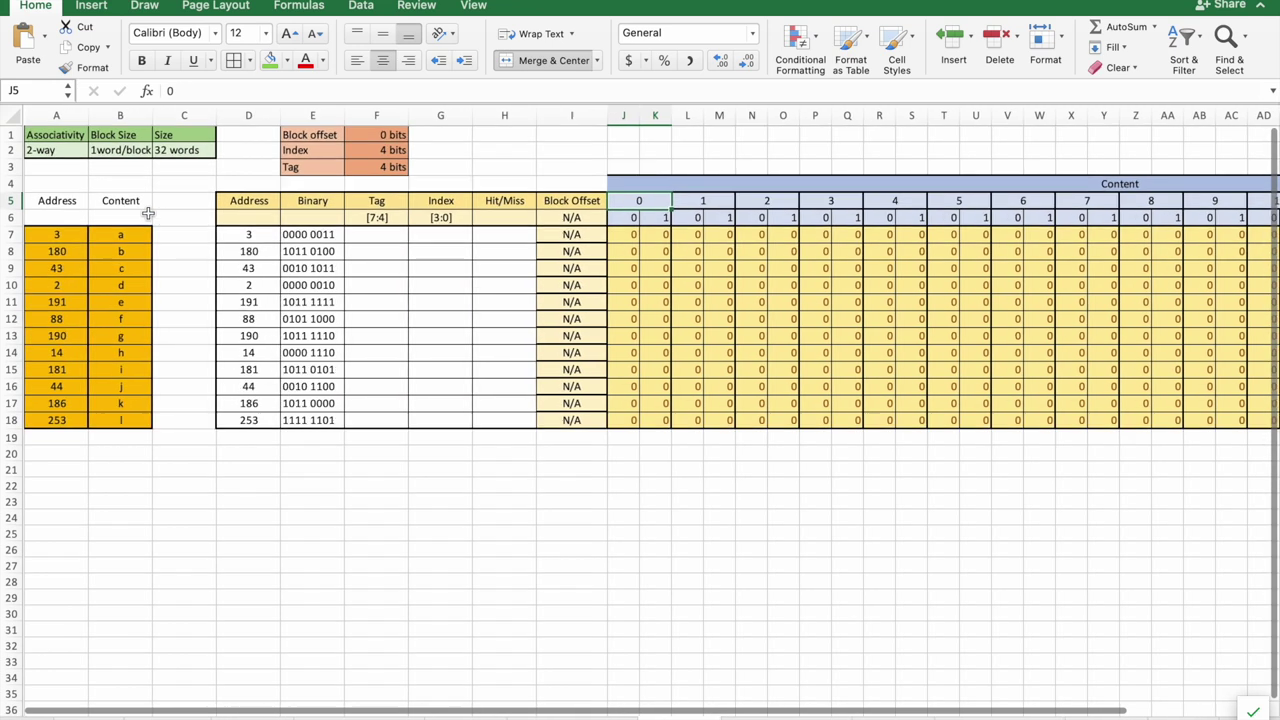
pyautogui.hscroll(-2, 49, 157)
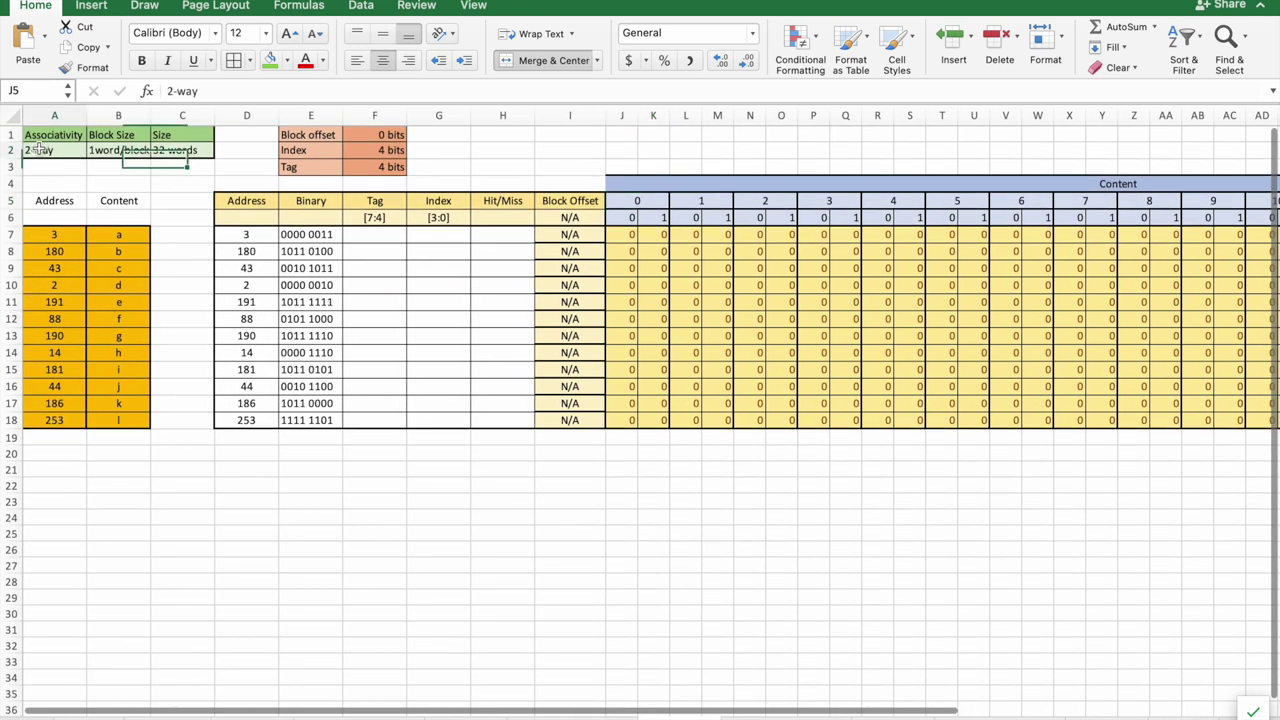
pyautogui.click(45, 150)
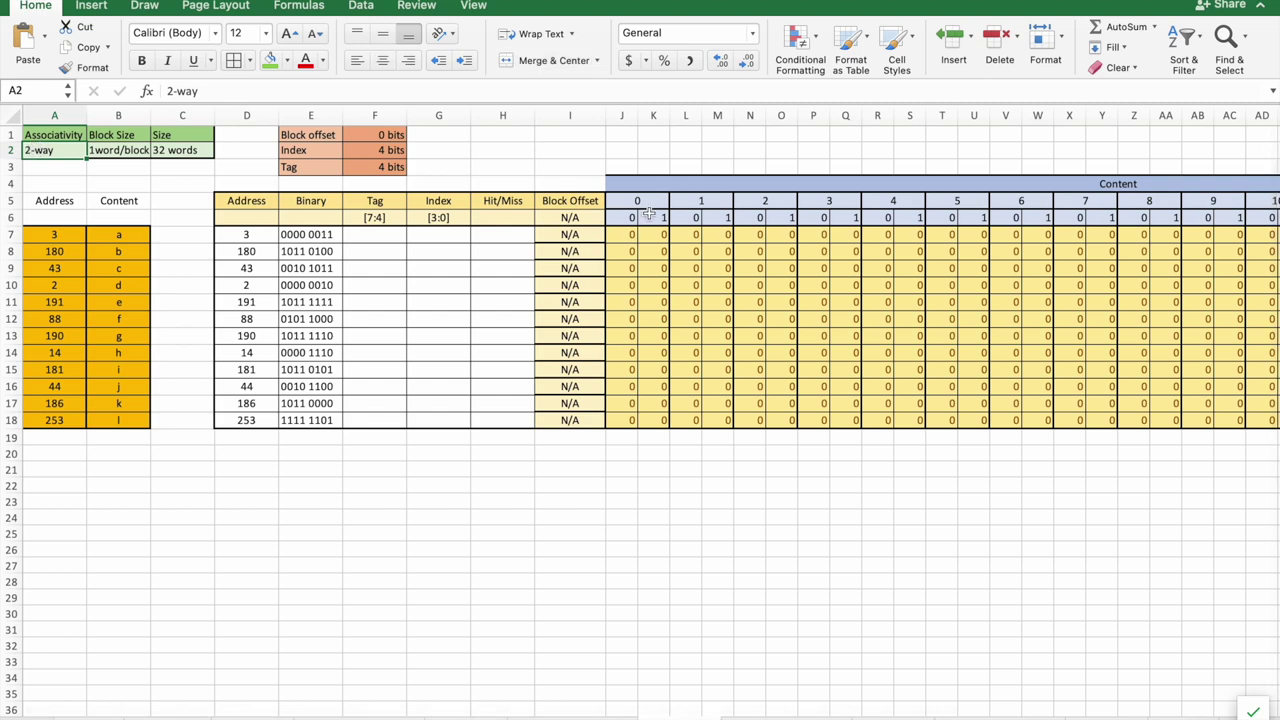
pyautogui.hscroll(10, 648, 214)
pyautogui.hscroll(-10, 648, 214)
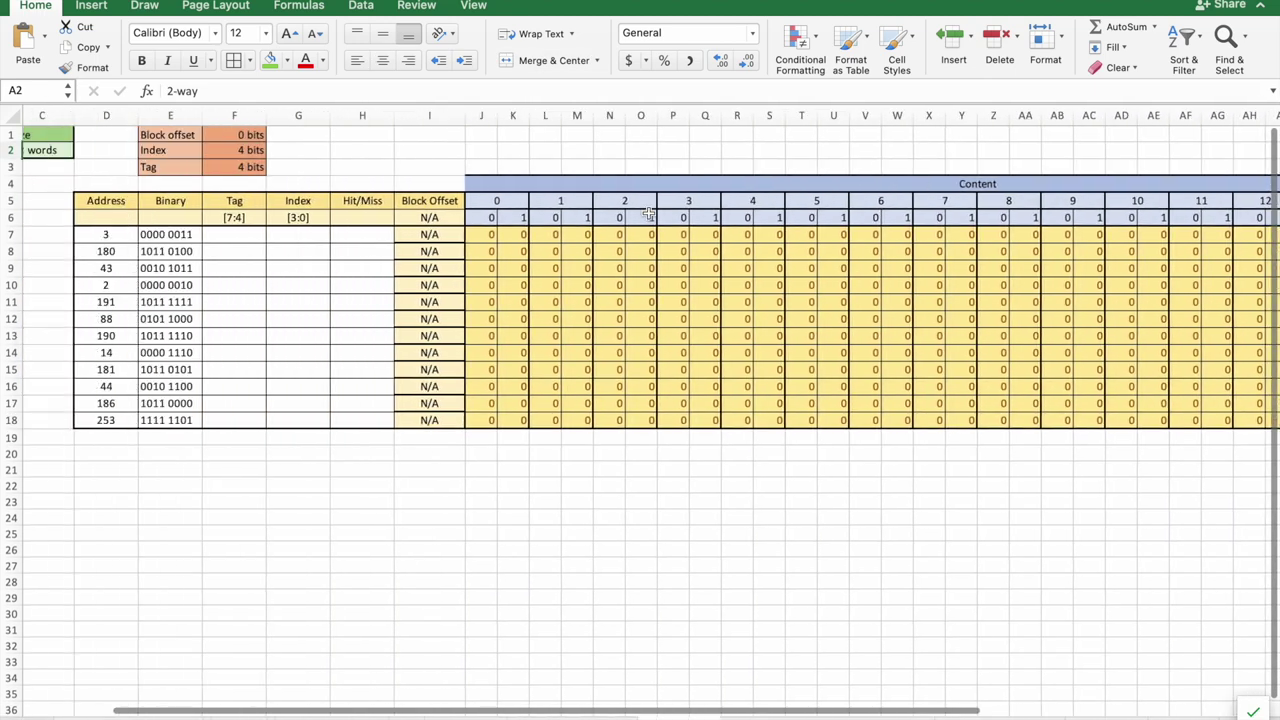
# - Look over the completed 2-way cache table and examine the row 7 access to address 3 and its content entry in P7
pyautogui.hscroll(-1, 648, 214)
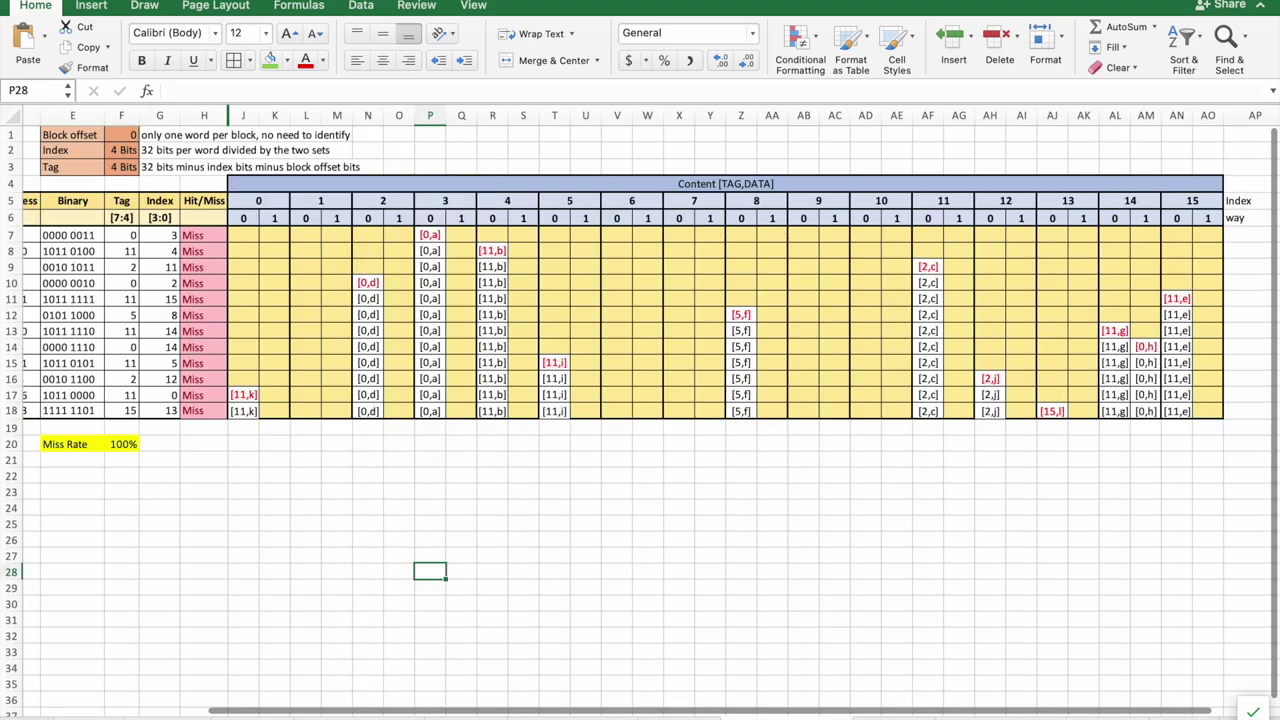
pyautogui.hscroll(-5, 499, 413)
pyautogui.hscroll(3, 499, 413)
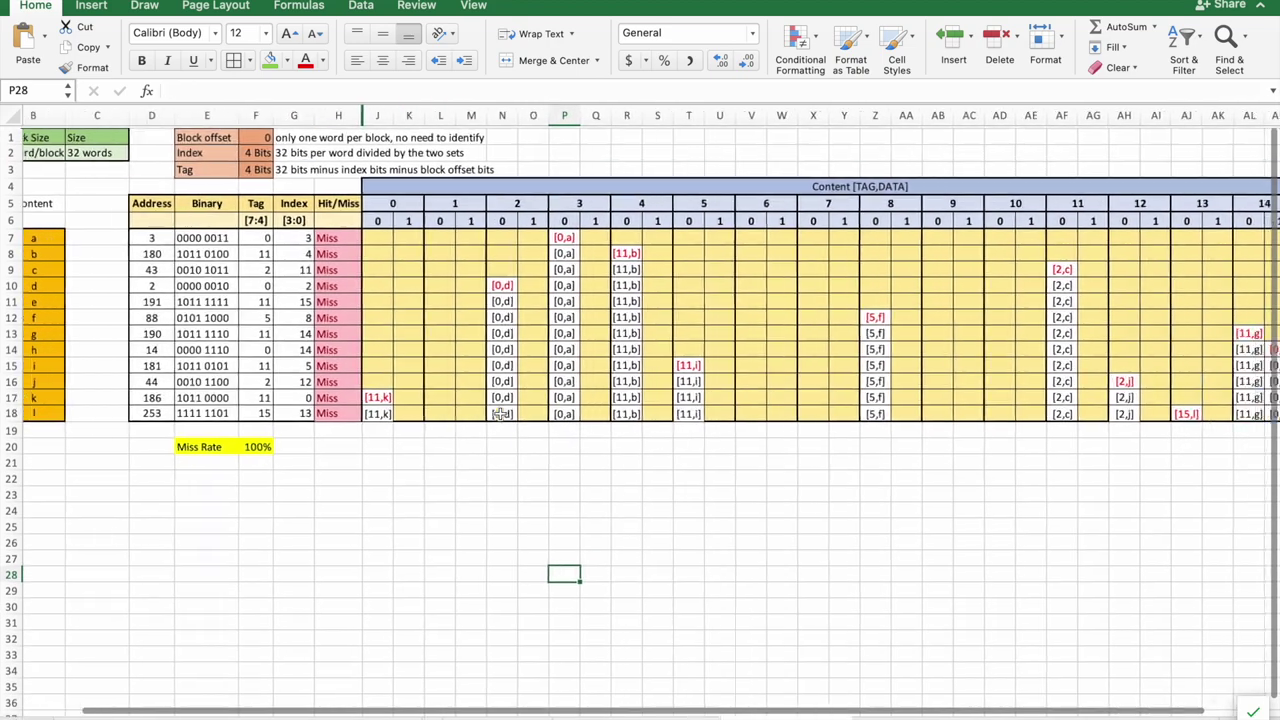
pyautogui.hscroll(3, 499, 413)
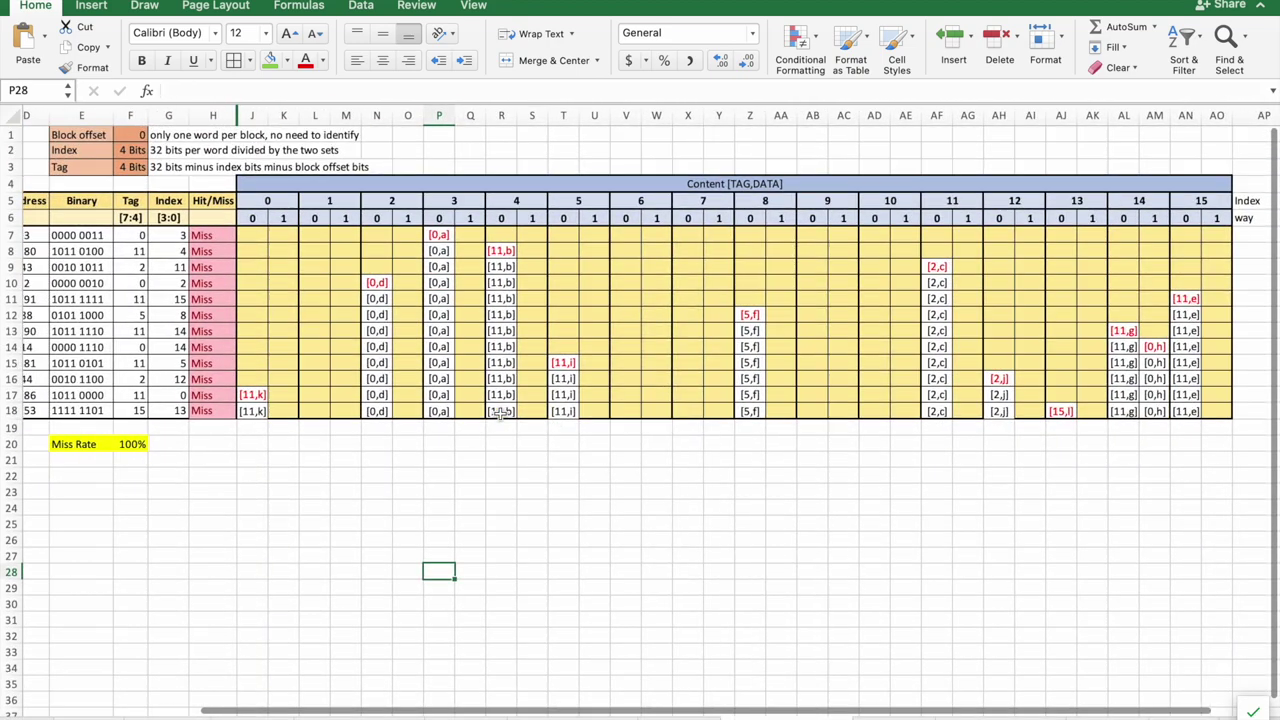
pyautogui.hscroll(-4, 432, 255)
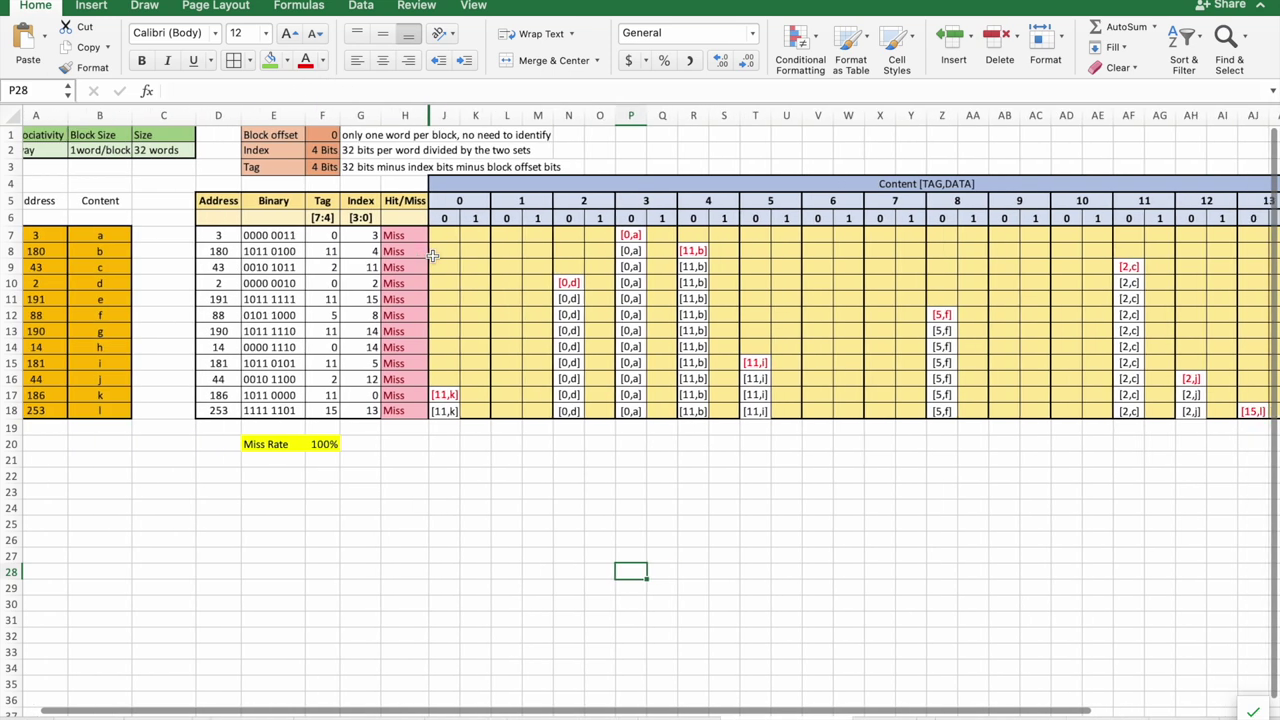
pyautogui.click(8, 235)
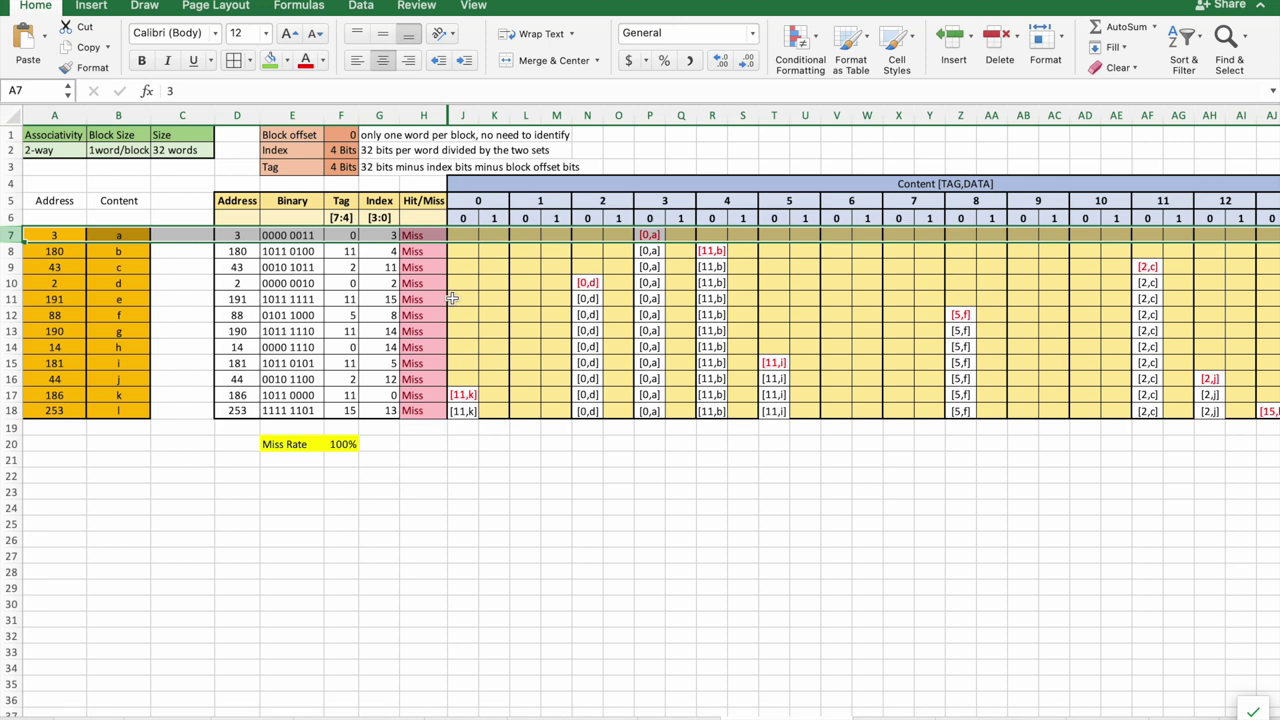
pyautogui.click(657, 250)
pyautogui.click(650, 236)
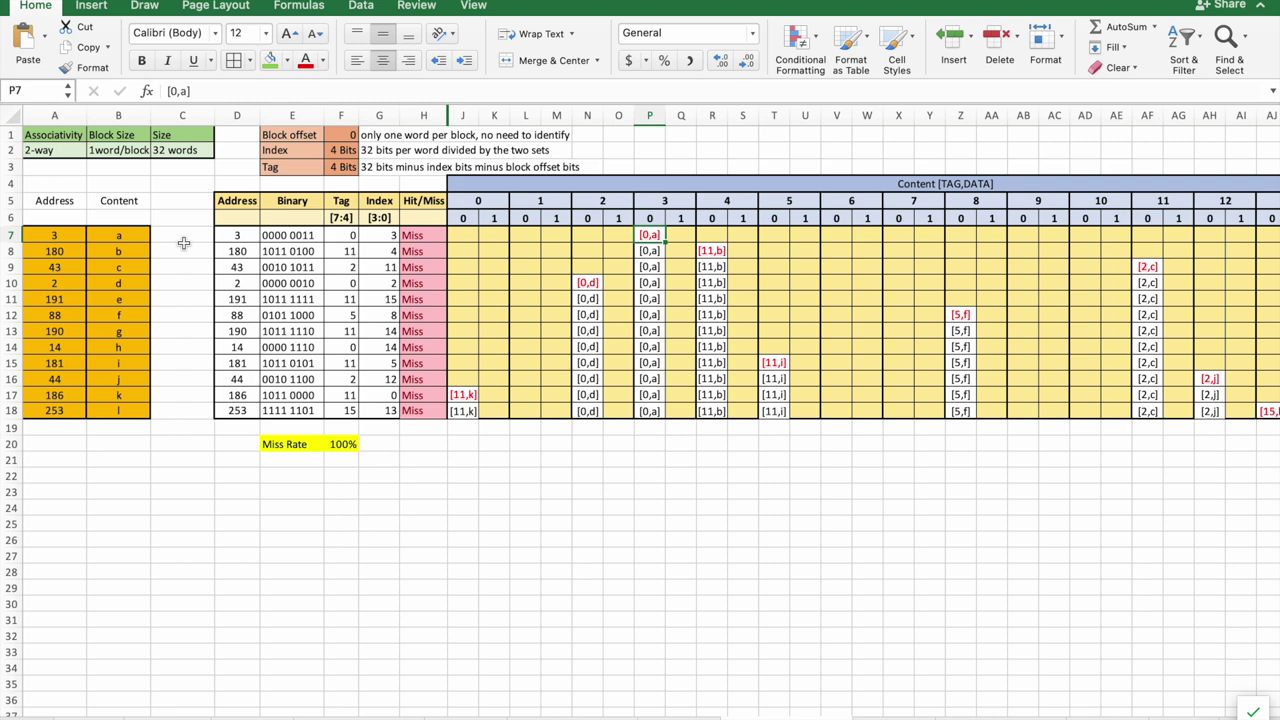
# - Examine the [TAG,DATA] format in the Content header and compare the entry in P7 with the tag in F7
pyautogui.click(945, 183)
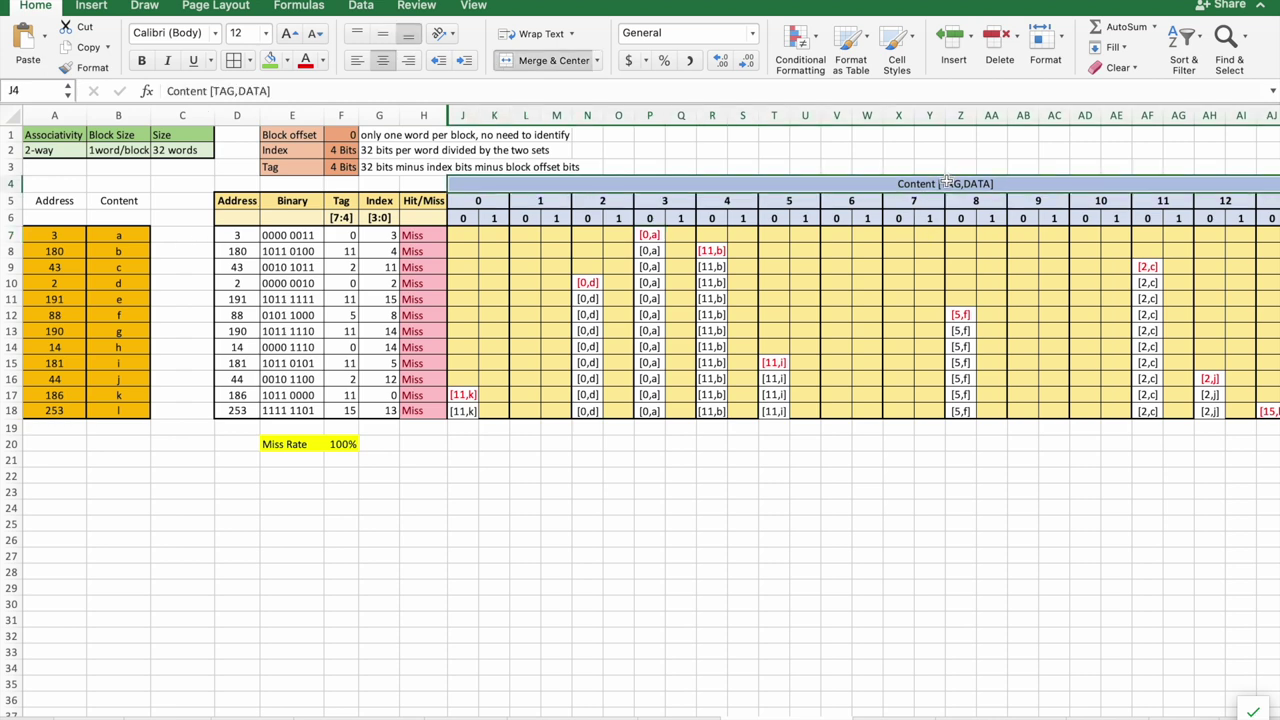
pyautogui.doubleClick(942, 183)
pyautogui.moveTo(858, 184)
pyautogui.mouseDown()
pyautogui.moveTo(918, 184)
pyautogui.moveTo(863, 185)
pyautogui.mouseUp()
pyautogui.click(934, 186)
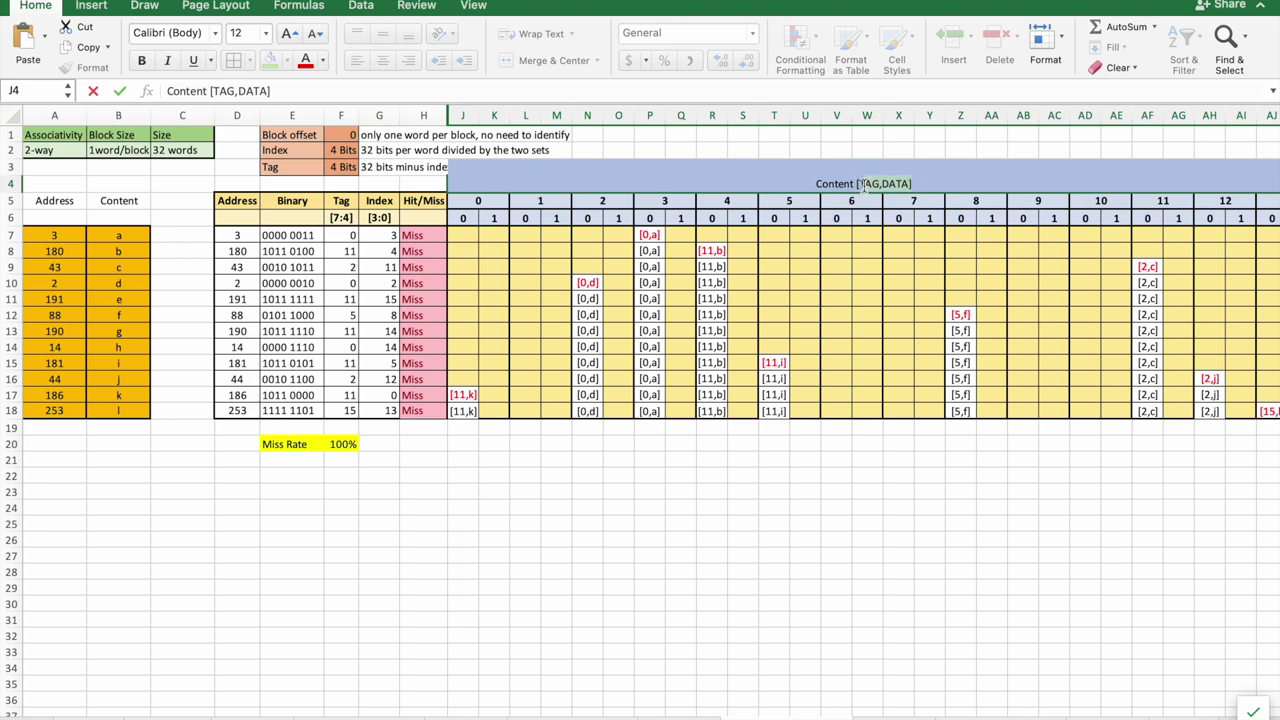
pyautogui.click(648, 252)
pyautogui.click(648, 235)
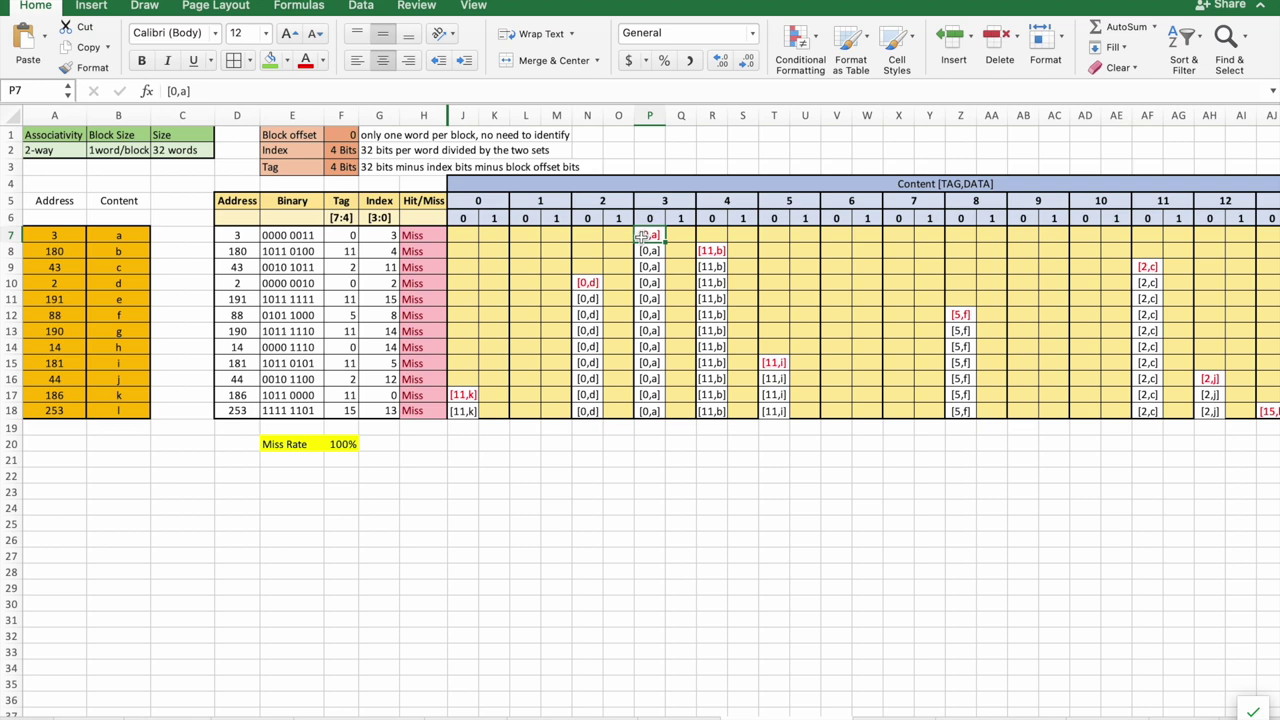
pyautogui.click(348, 236)
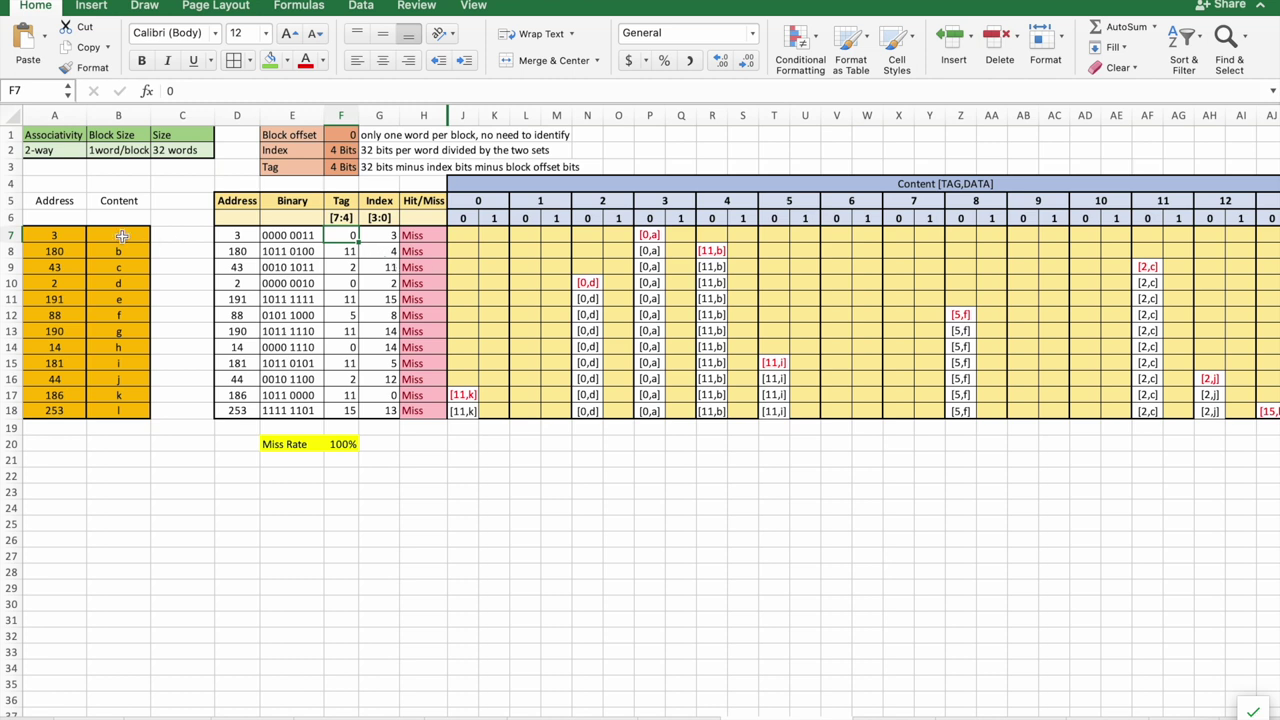
pyautogui.click(648, 235)
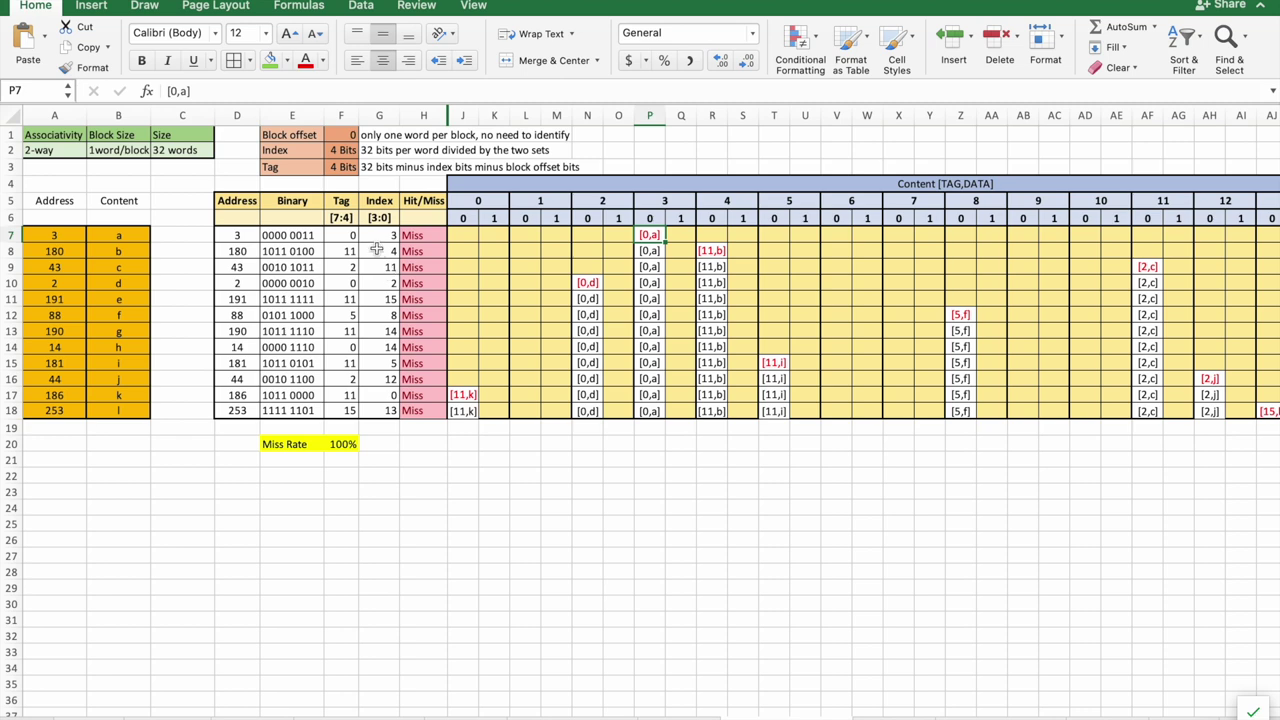
# - Check the Index values in G7:G18 for repeats, comparing the entries in G13 and G14
pyautogui.moveTo(388, 235); pyautogui.dragTo(373, 411)
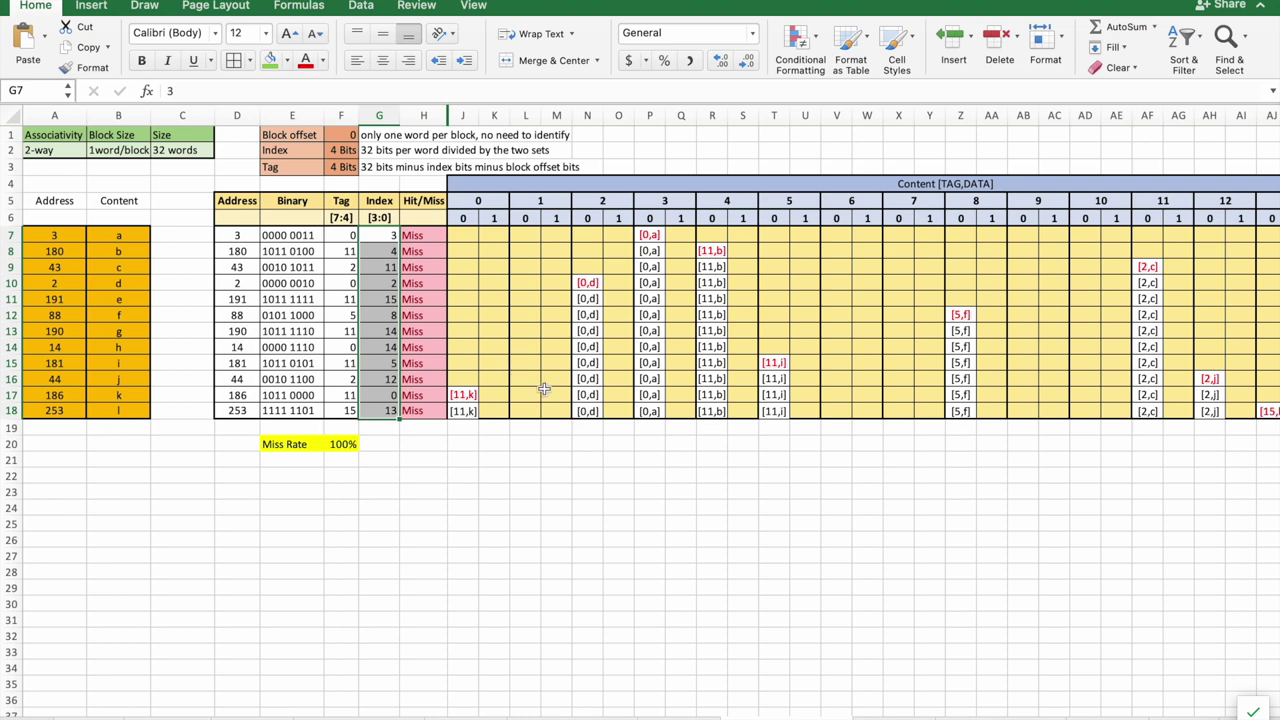
pyautogui.click(388, 332)
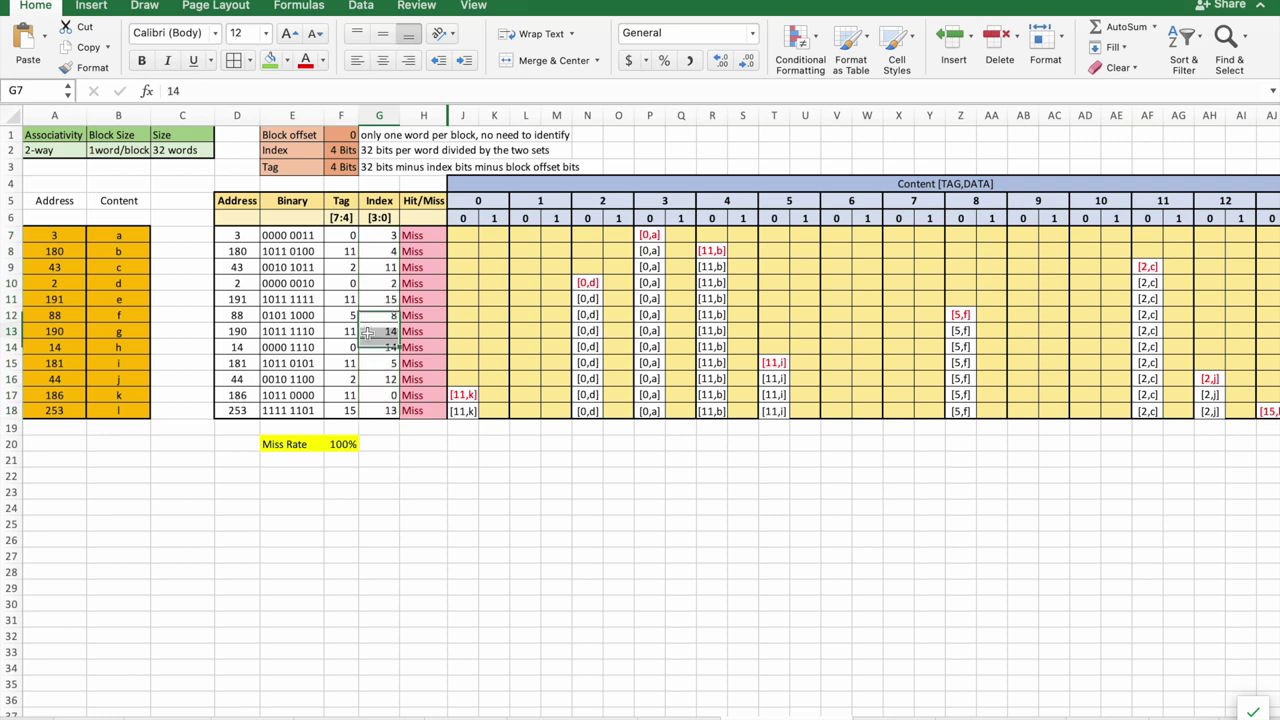
pyautogui.click(18, 338)
pyautogui.click(383, 392)
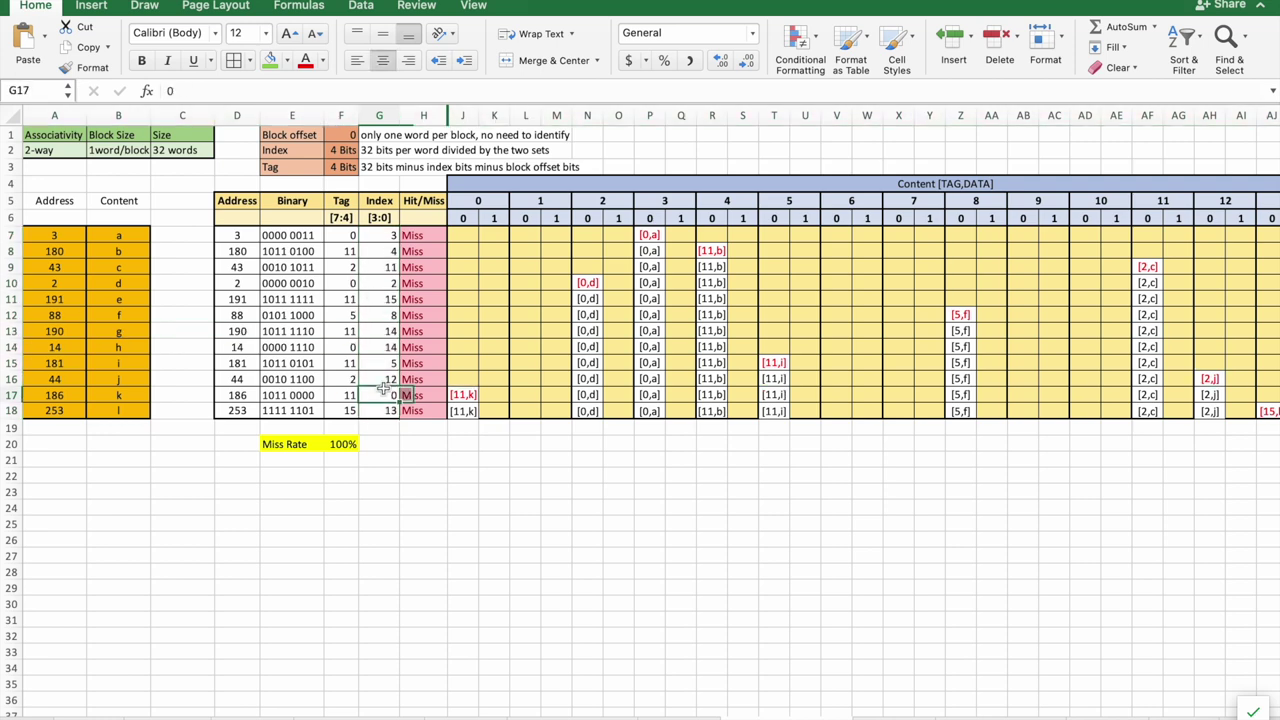
pyautogui.click(390, 332)
pyautogui.click(389, 348)
pyautogui.click(389, 331)
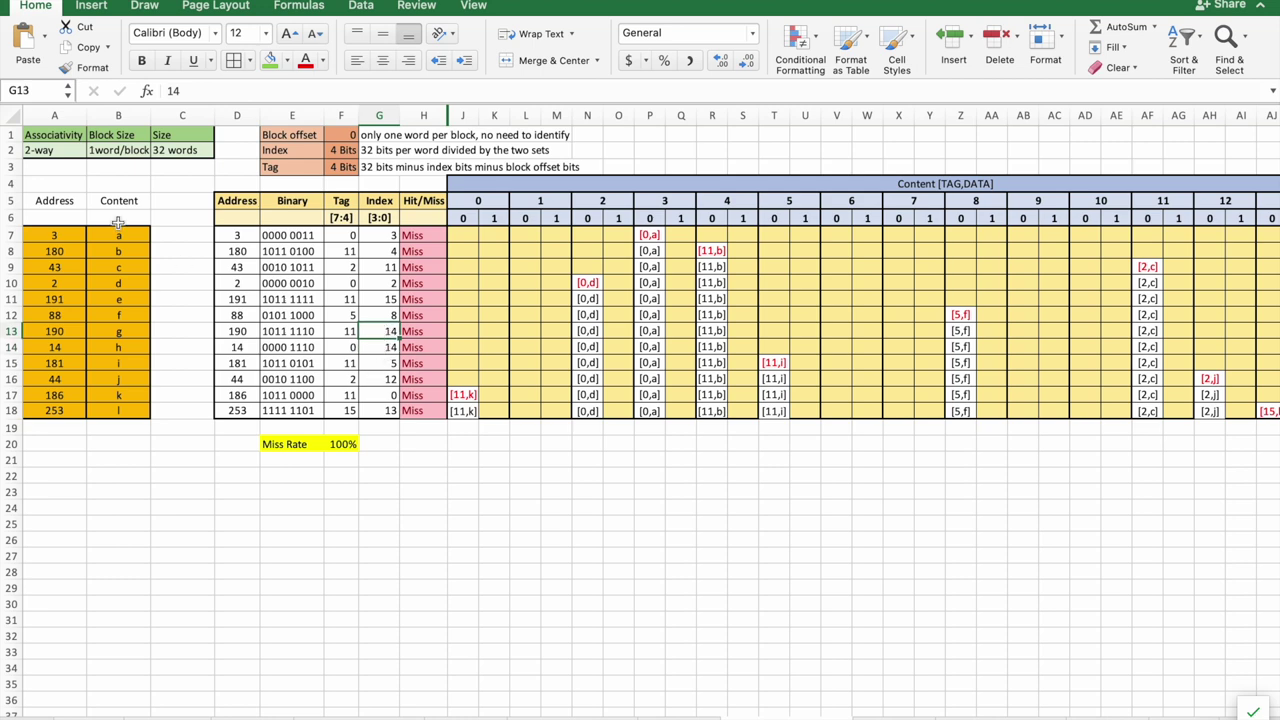
pyautogui.click(389, 346)
pyautogui.click(390, 333)
# - Highlight rows 13 and 14 and examine how addresses 190 and 14 occupy the two ways of index 14
pyautogui.moveTo(8, 330); pyautogui.dragTo(10, 346)
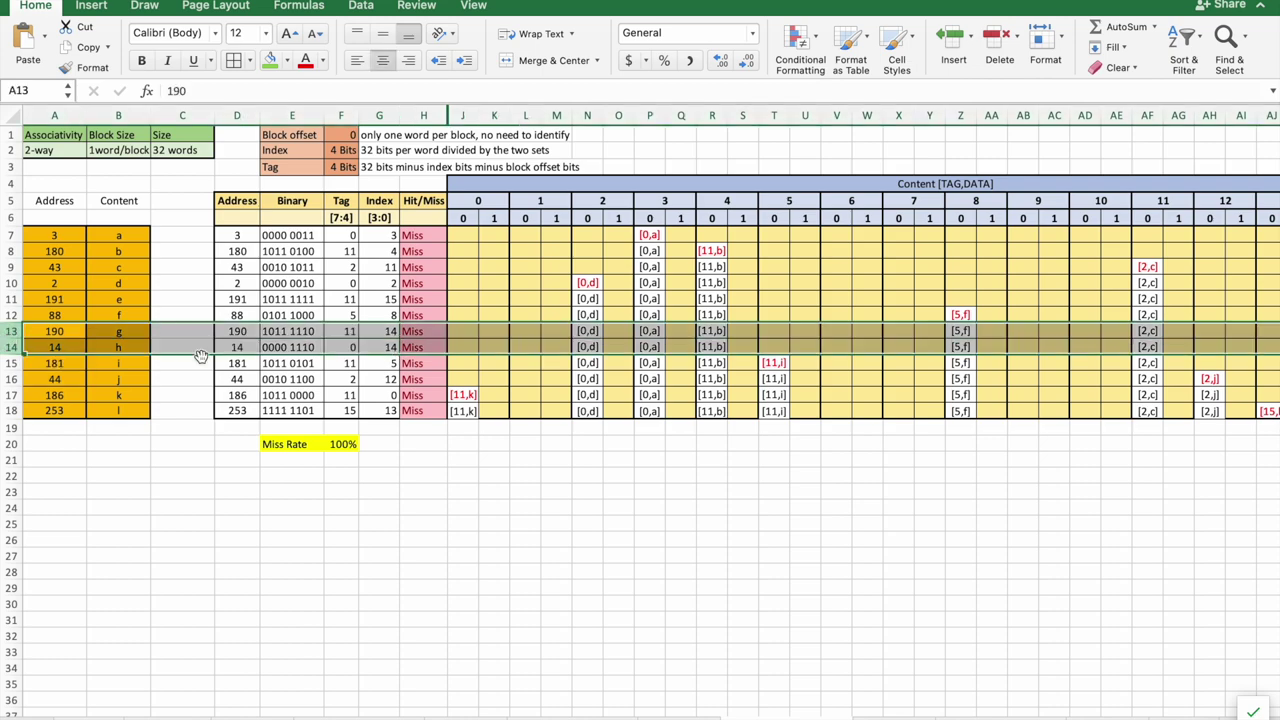
pyautogui.hscroll(1, 686, 395)
pyautogui.hscroll(6, 686, 395)
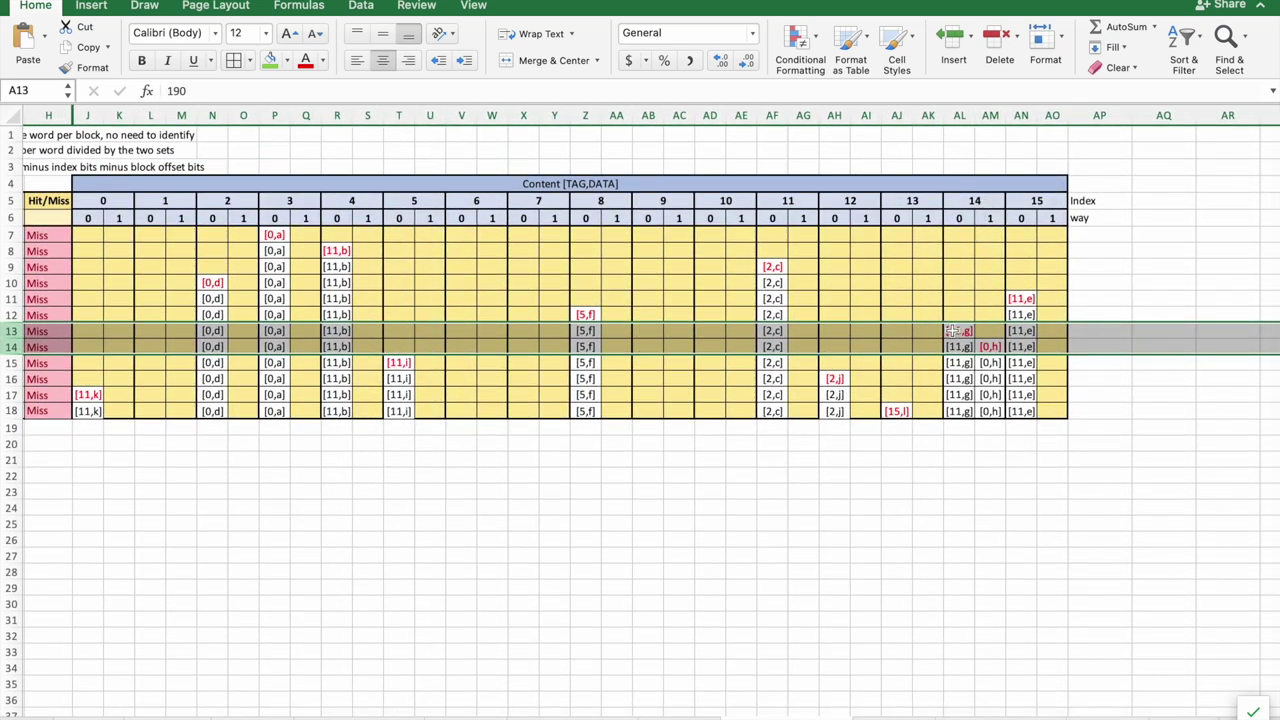
pyautogui.hscroll(-6, 955, 331)
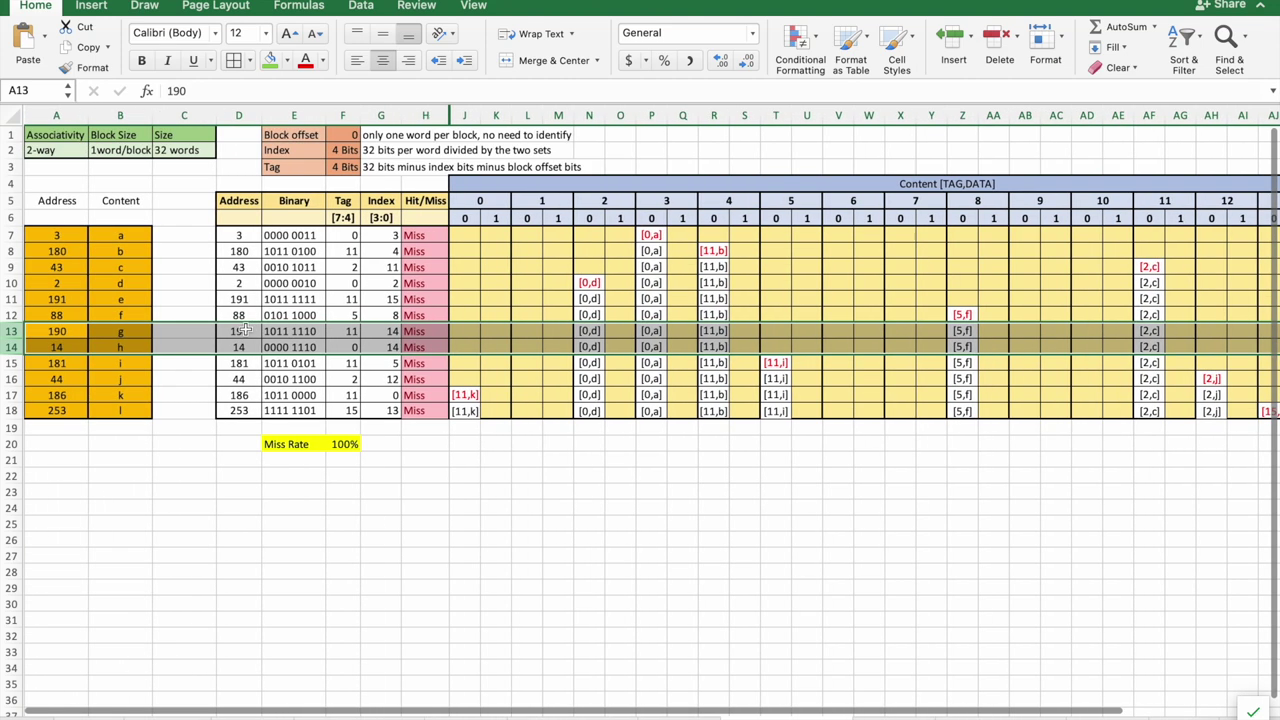
pyautogui.hscroll(6, 640, 342)
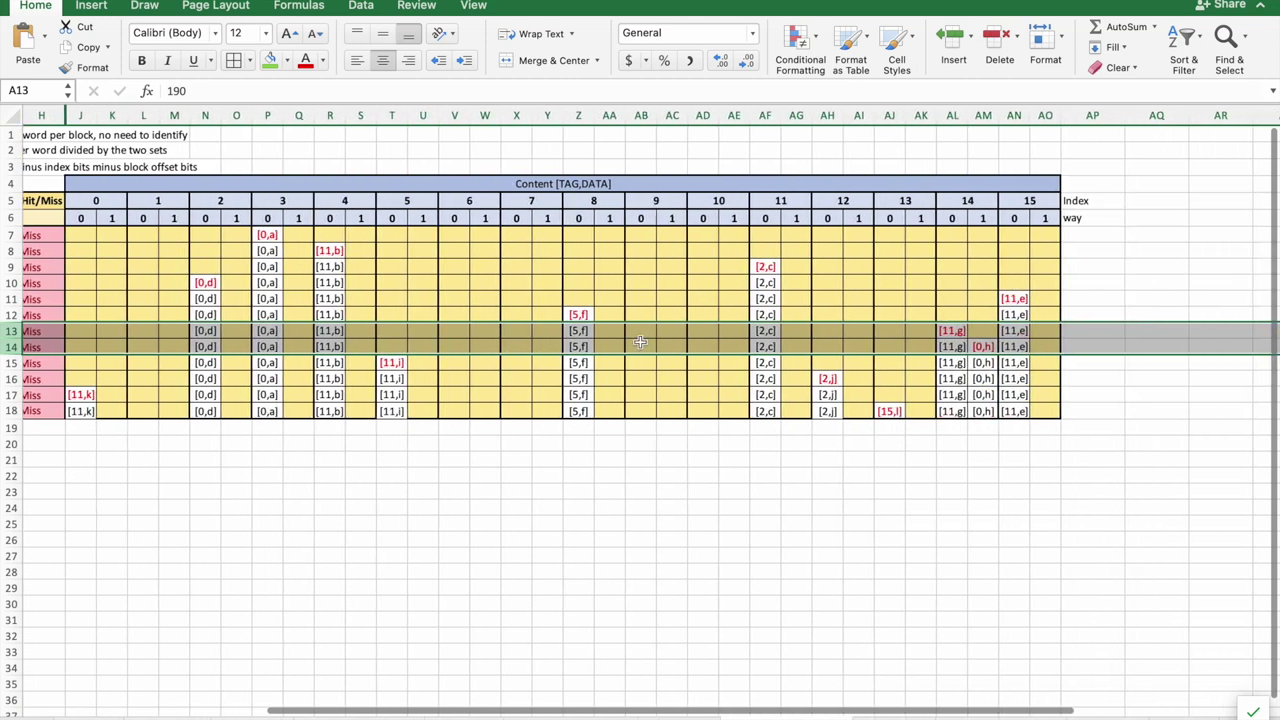
pyautogui.hscroll(-6, 955, 331)
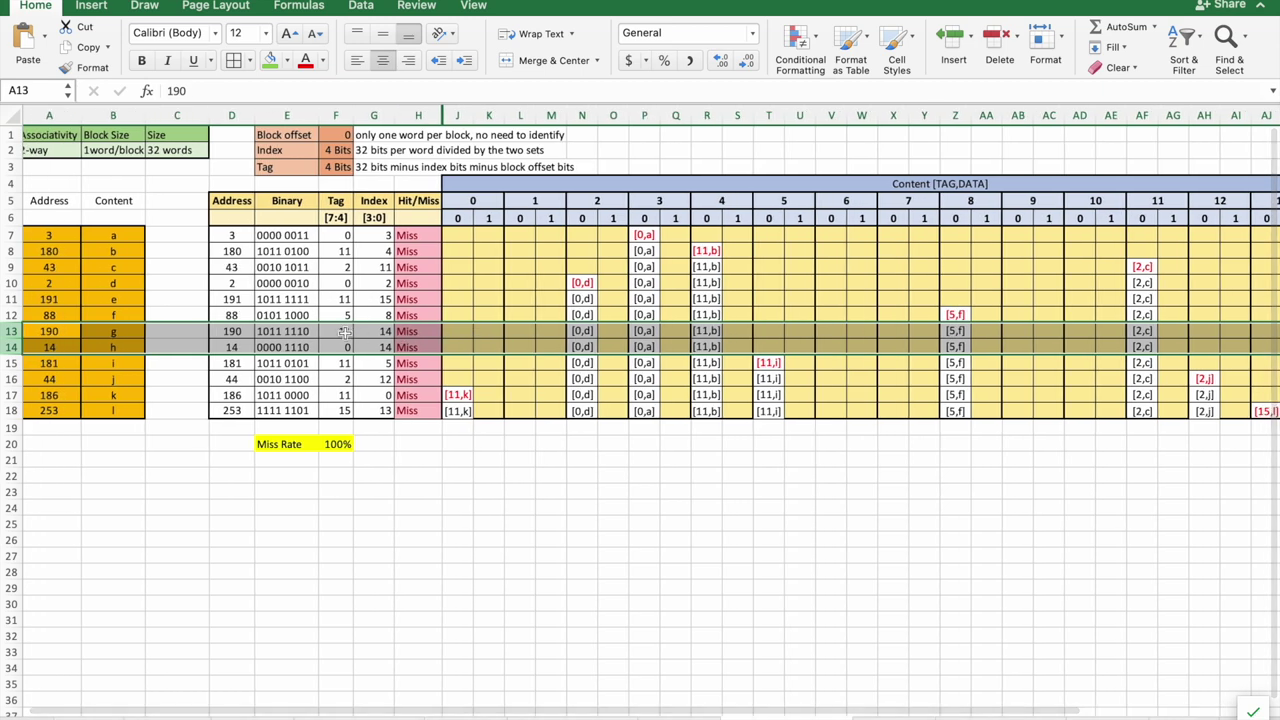
pyautogui.hscroll(2, 710, 385)
pyautogui.hscroll(5, 710, 385)
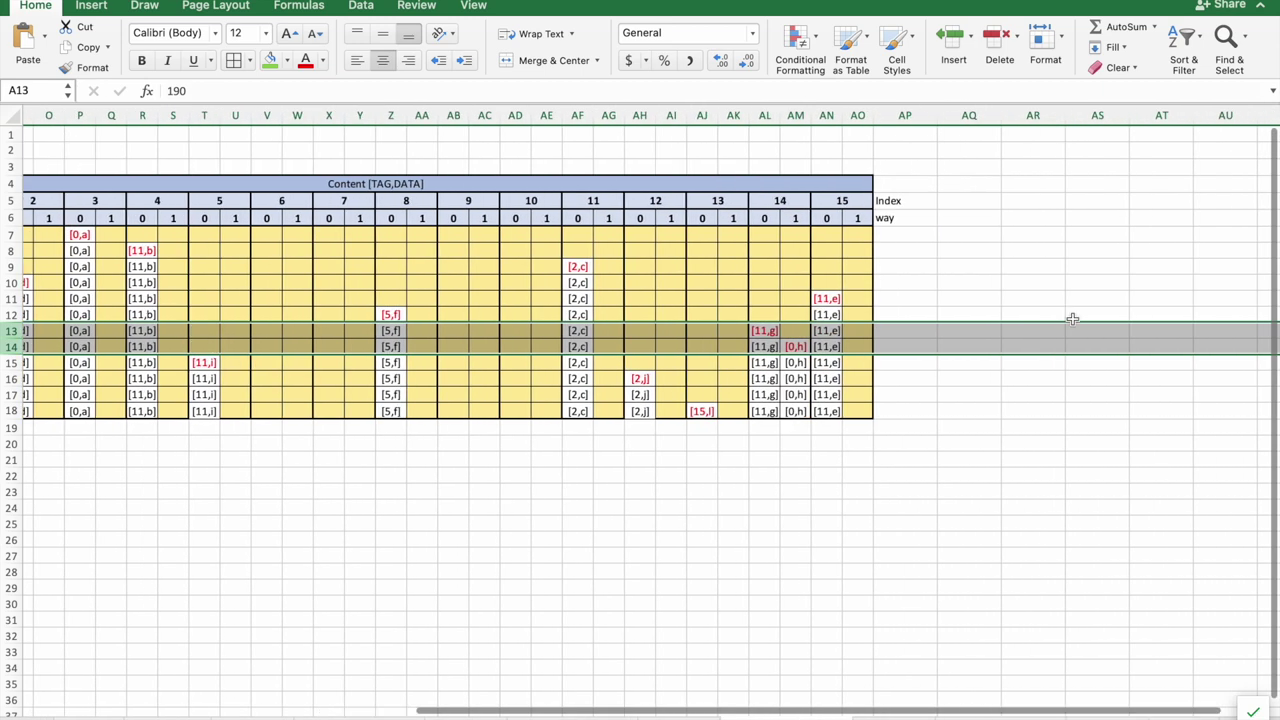
pyautogui.hscroll(-1, 775, 333)
pyautogui.hscroll(-8, 775, 333)
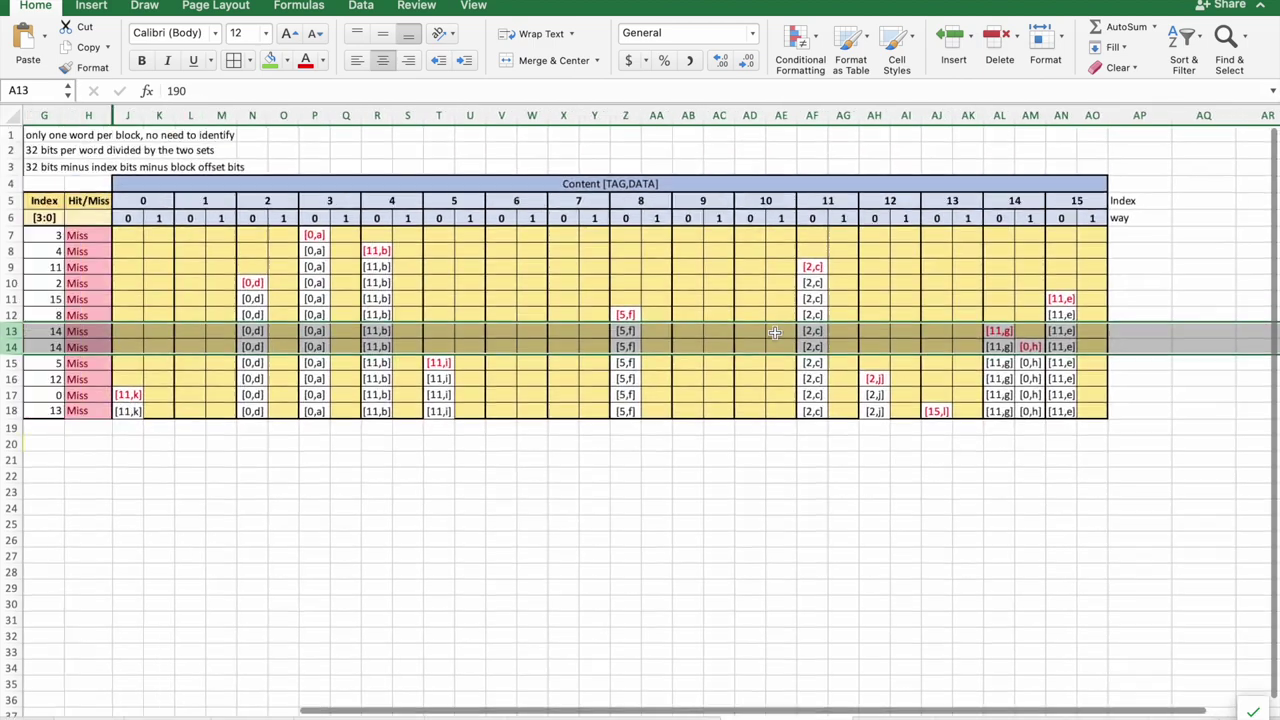
# - Compare the rows for addresses 190 and 14 with both ways of index 14, highlighting AL5:AM18
pyautogui.hscroll(3, 775, 333)
pyautogui.hscroll(1, 775, 333)
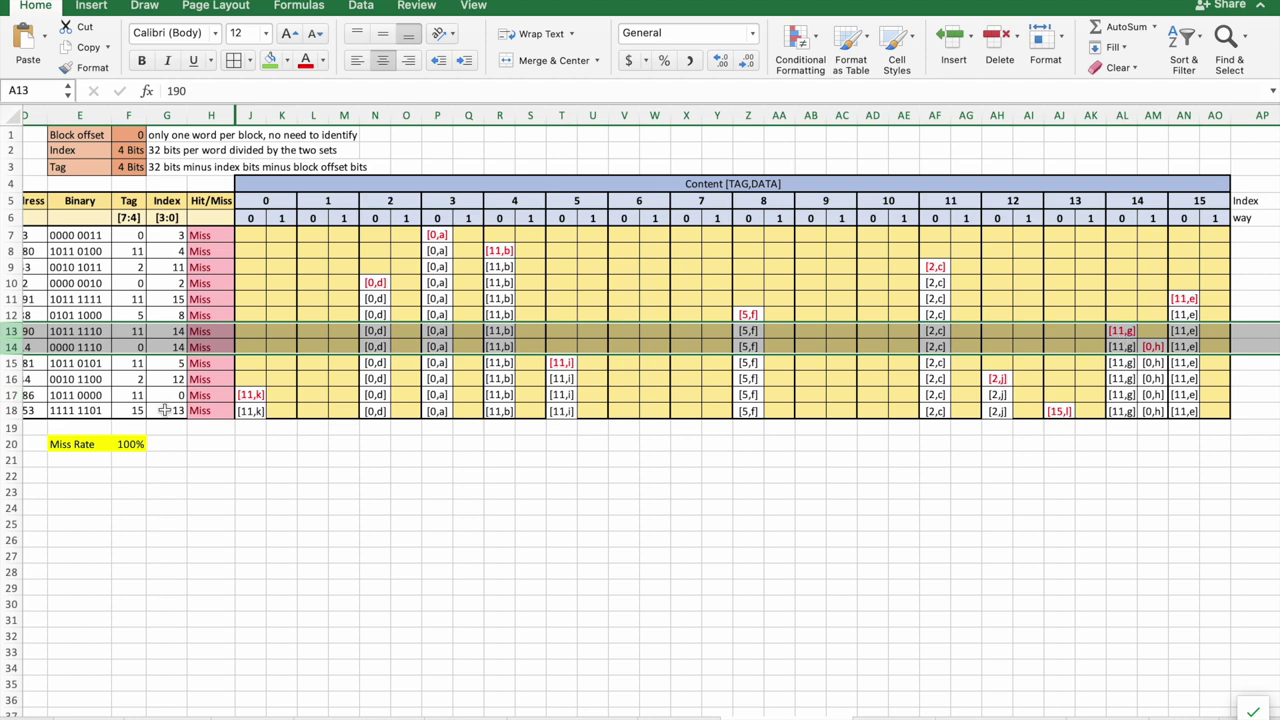
pyautogui.hscroll(-3, 165, 410)
pyautogui.hscroll(5, 467, 451)
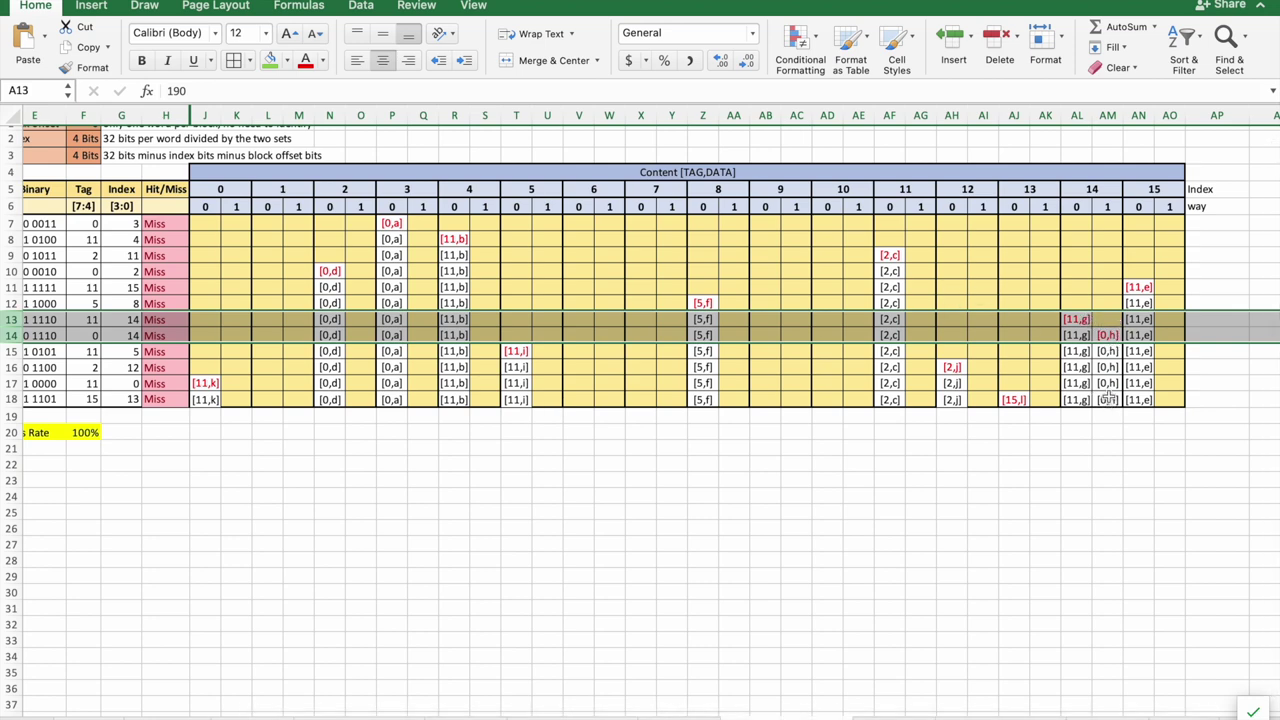
pyautogui.hscroll(-2, 872, 401)
pyautogui.hscroll(-3, 872, 401)
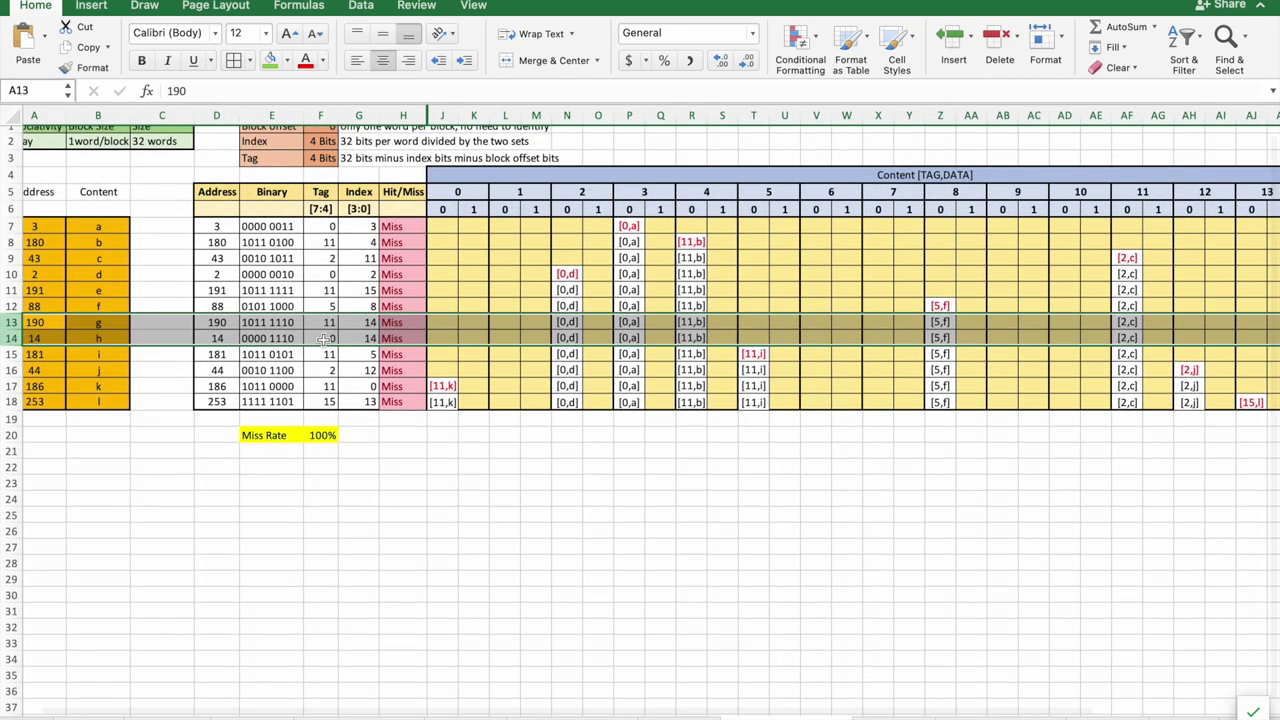
pyautogui.hscroll(10, 820, 341)
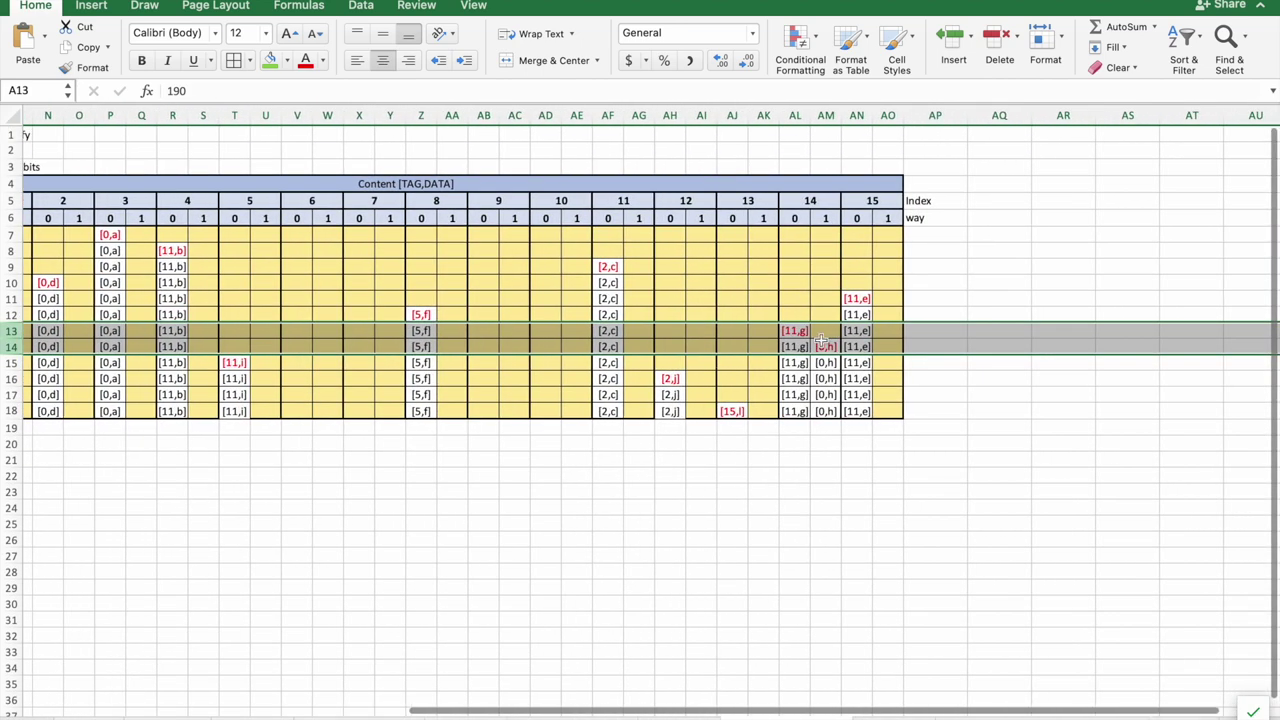
pyautogui.click(791, 331)
pyautogui.moveTo(796, 200); pyautogui.dragTo(818, 411)
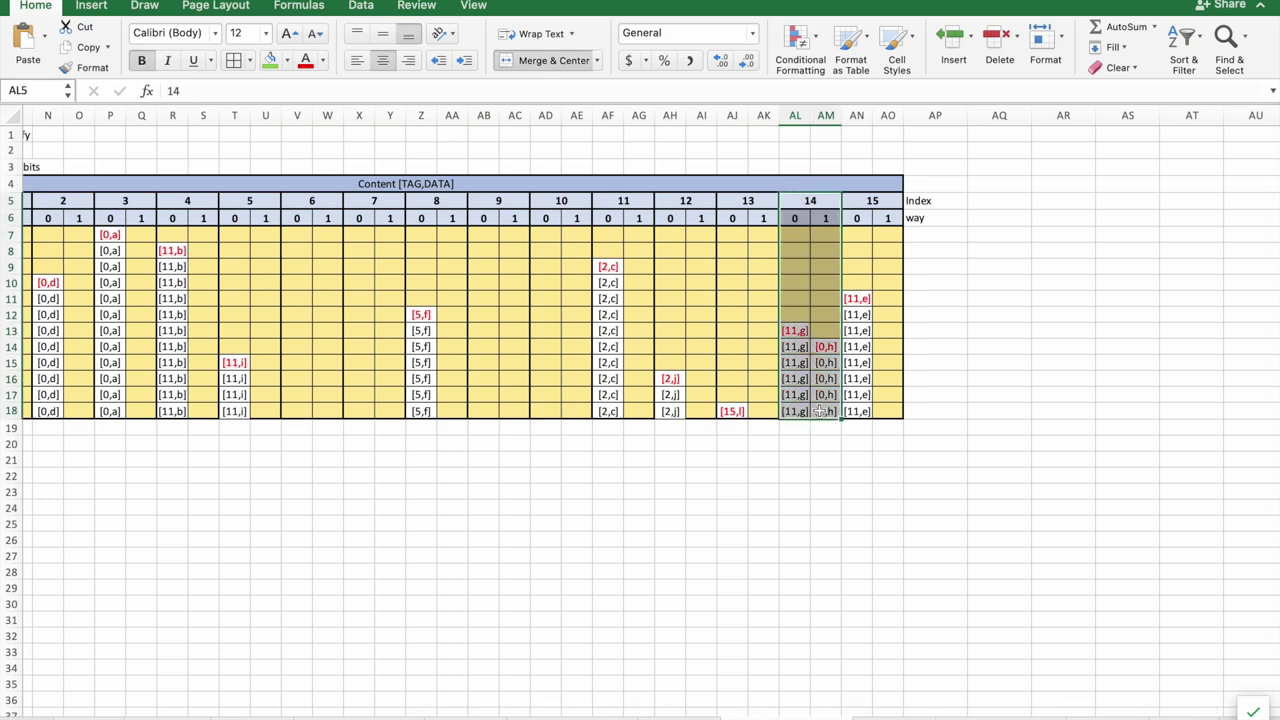
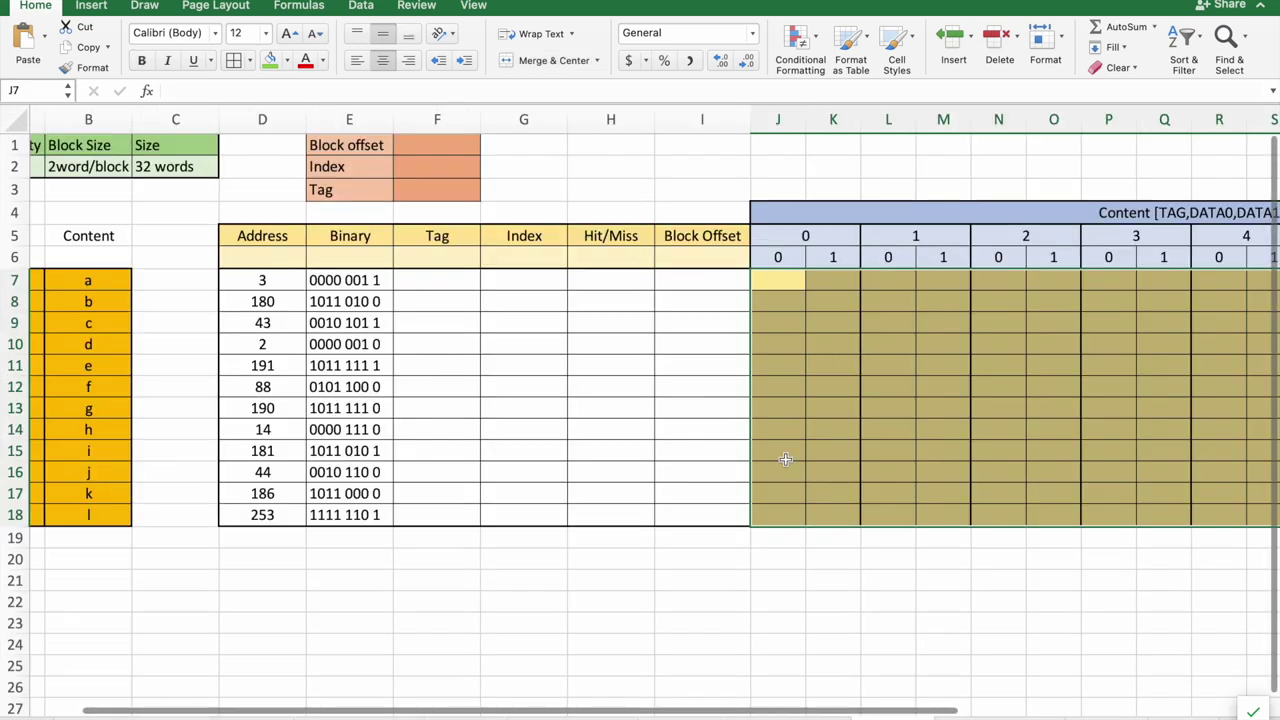
# - Review the size, associativity and block size of the 2word/block cache, and compare B2 with the block offset bits in F1
pyautogui.hscroll(-2, 783, 457)
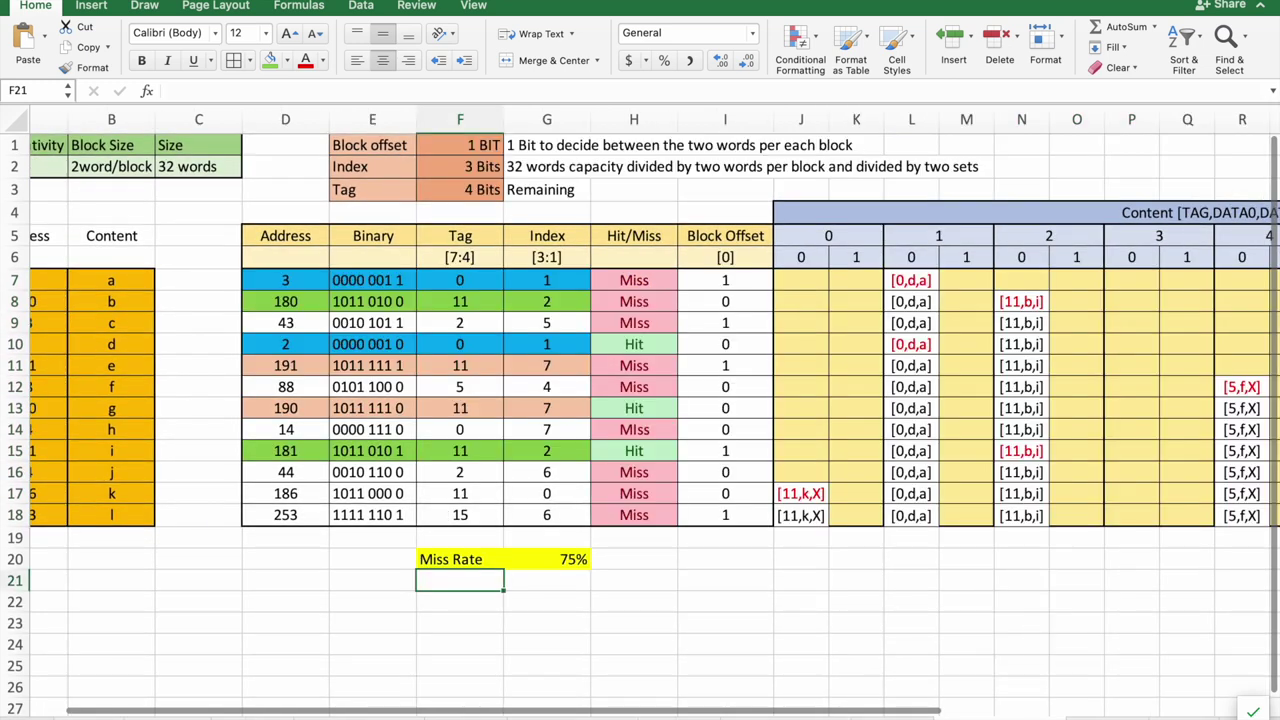
pyautogui.hscroll(-1, 565, 474)
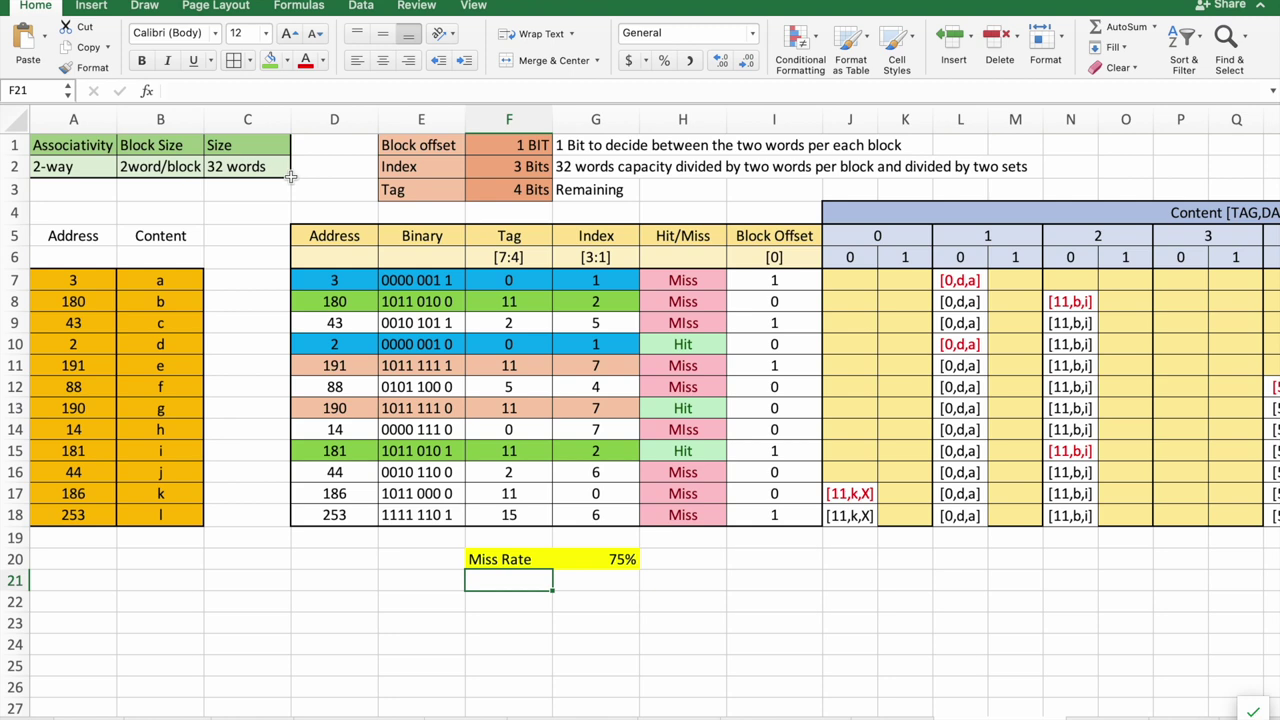
pyautogui.click(238, 168)
pyautogui.click(91, 162)
pyautogui.click(147, 168)
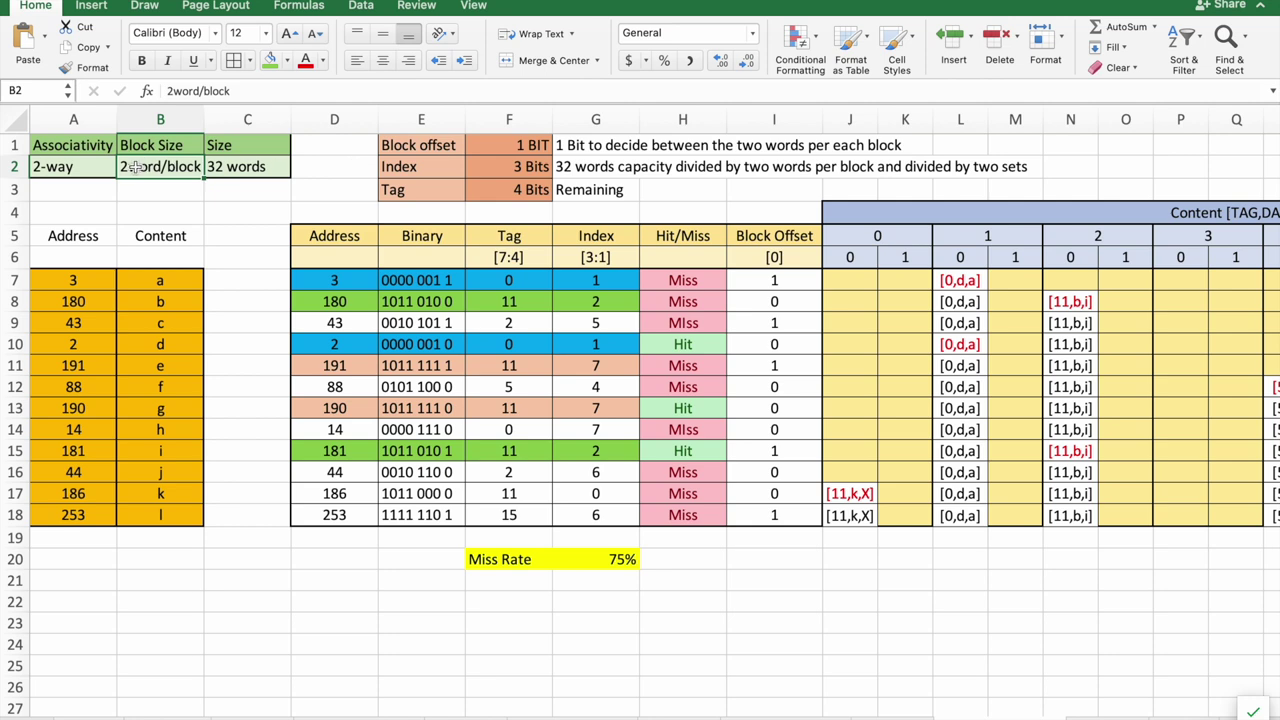
pyautogui.click(505, 146)
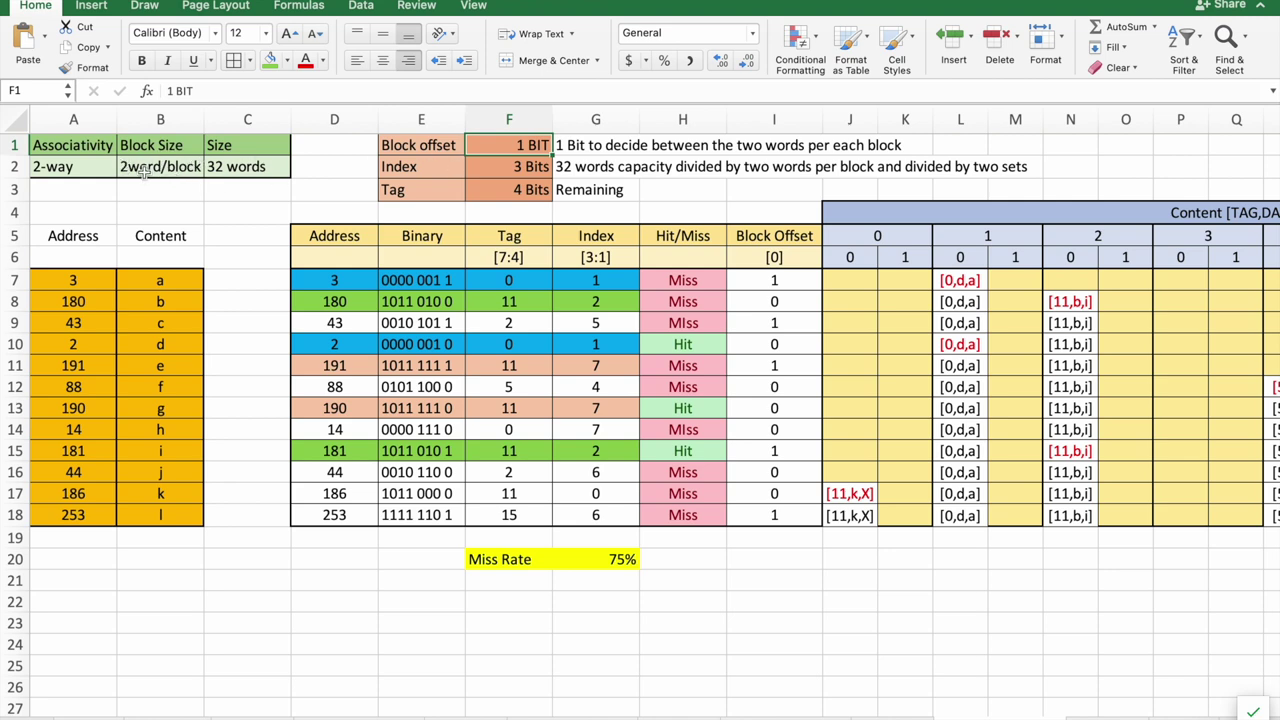
# - Trace how the size, block size and associativity in C2, B2 and A2 determine the index bits in F2 and tag bits in F3
pyautogui.click(252, 167)
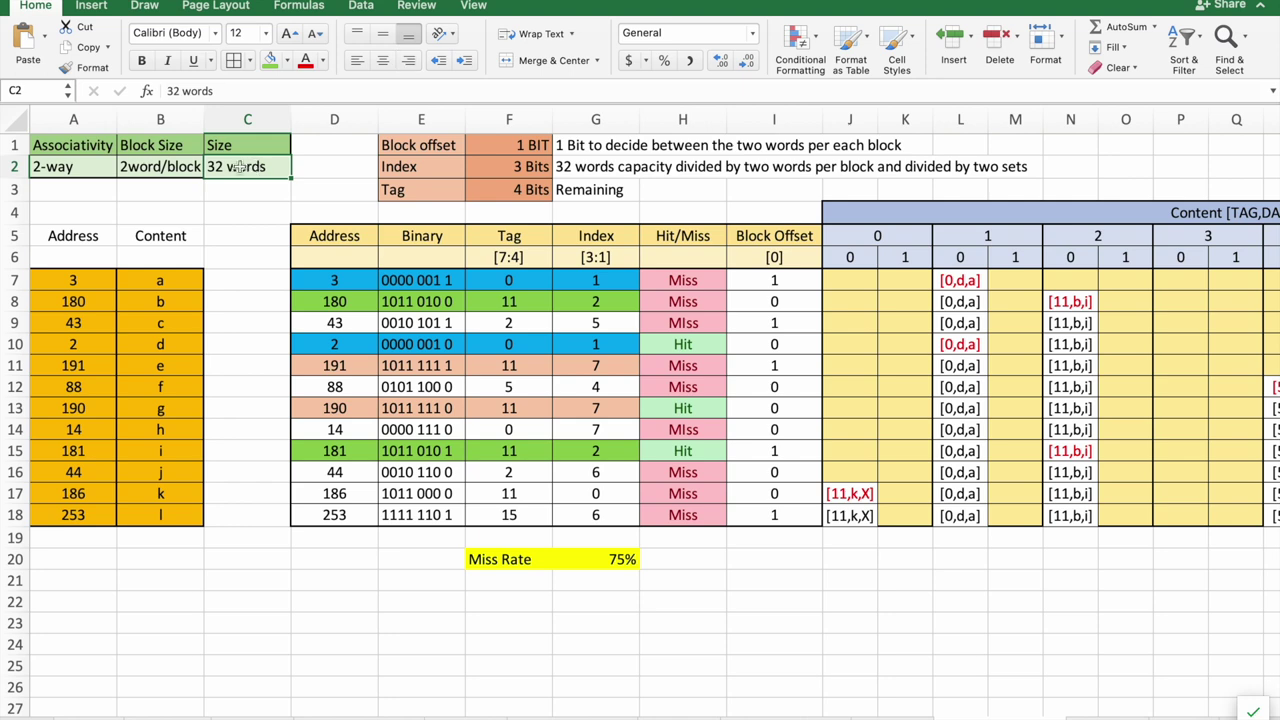
pyautogui.click(153, 166)
pyautogui.click(73, 167)
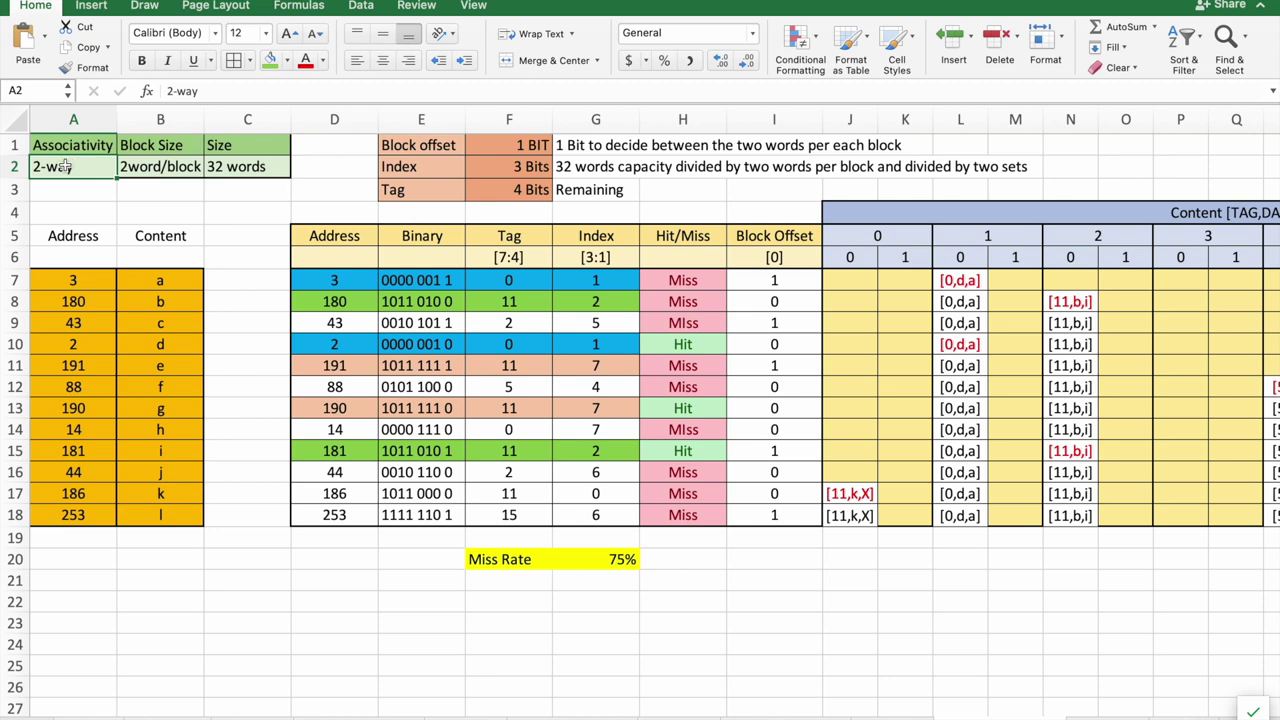
pyautogui.click(120, 166)
pyautogui.click(519, 166)
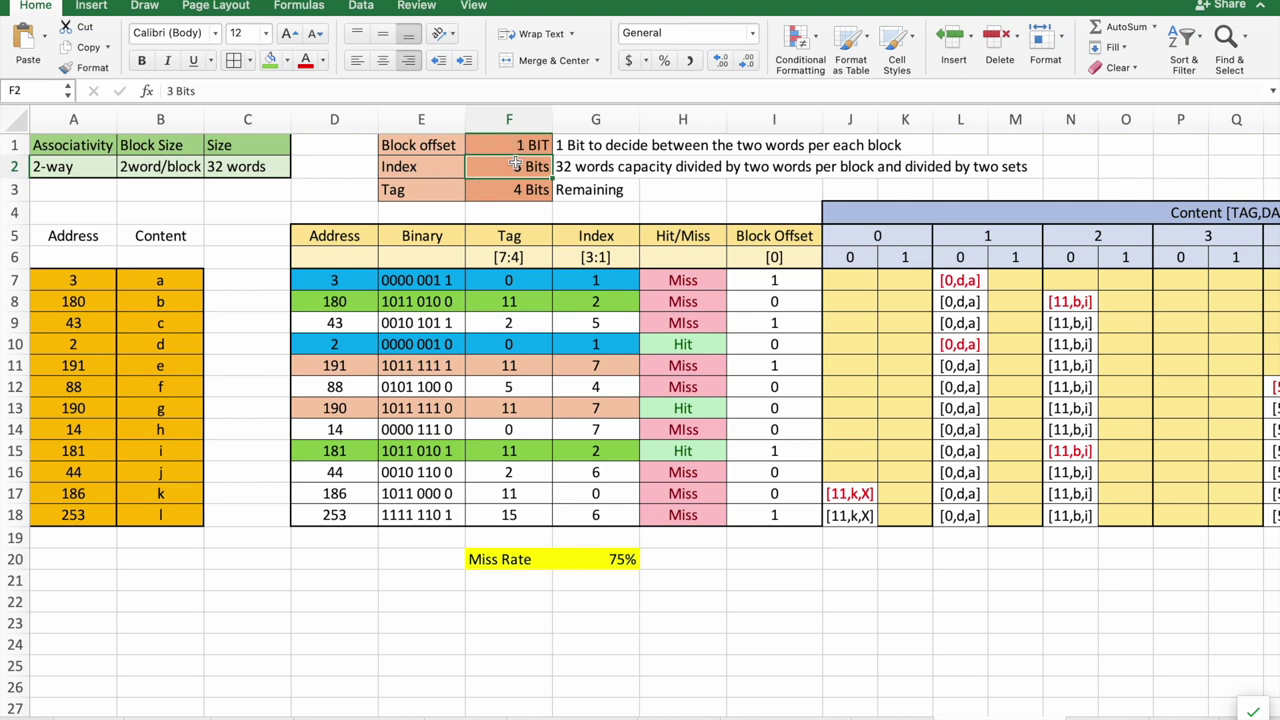
pyautogui.click(508, 192)
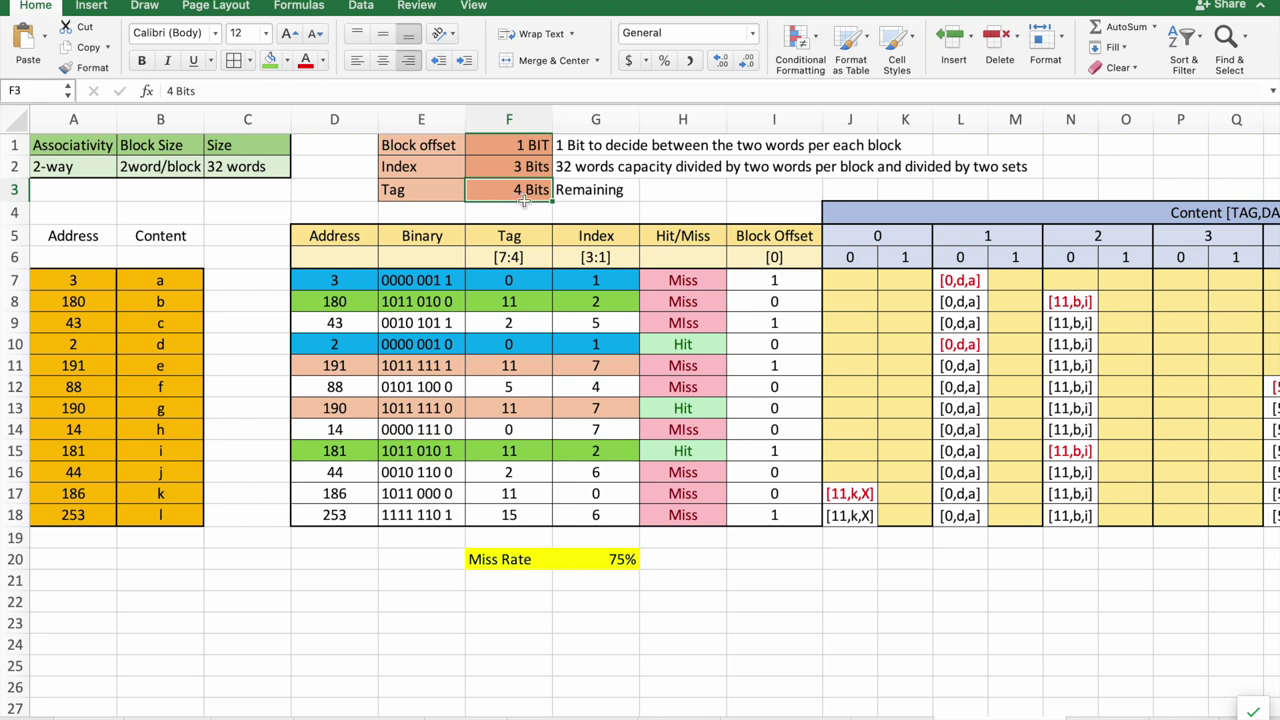
# - Check the bit ranges assigned to the block offset, index and tag in I6, G6 and F6
pyautogui.click(781, 264)
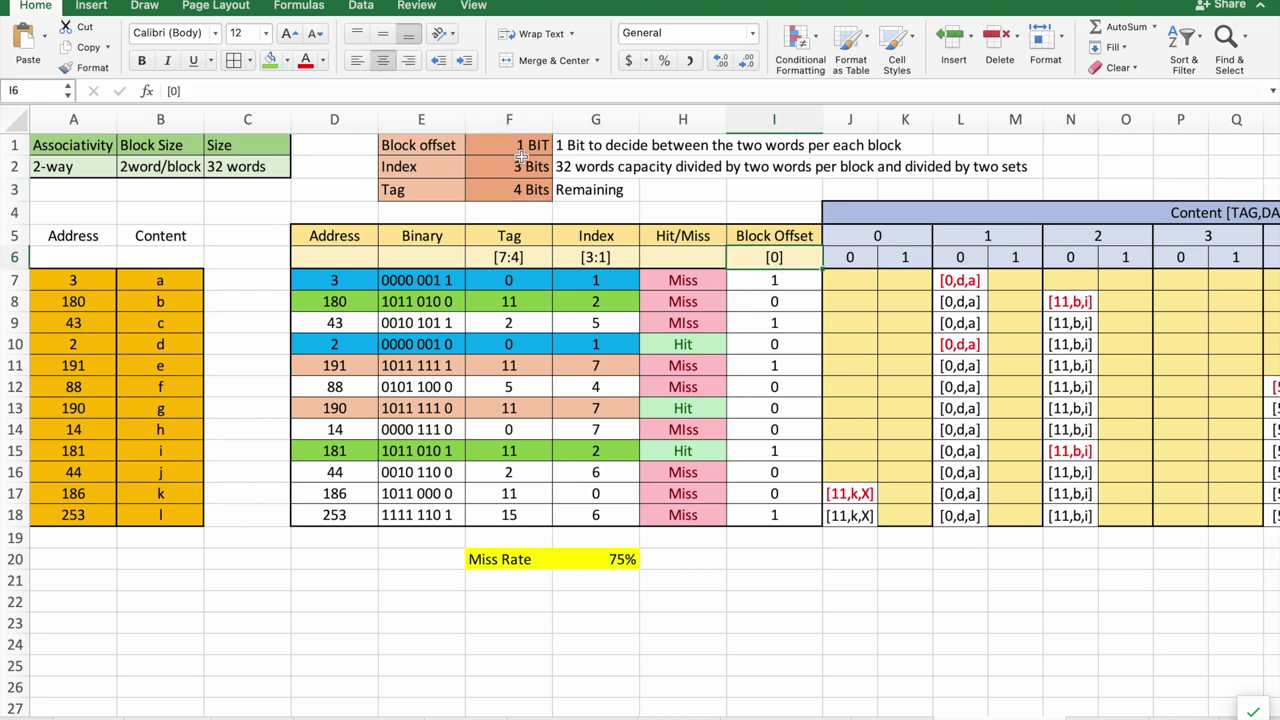
pyautogui.click(617, 257)
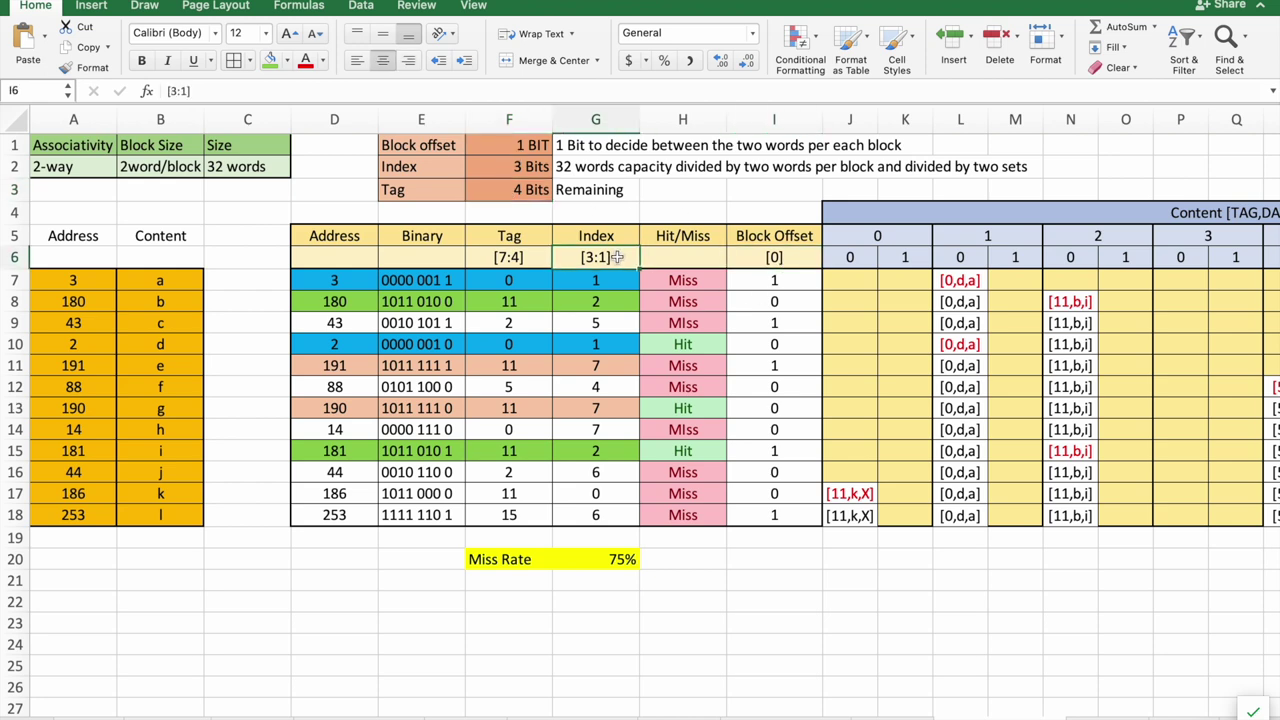
pyautogui.click(516, 257)
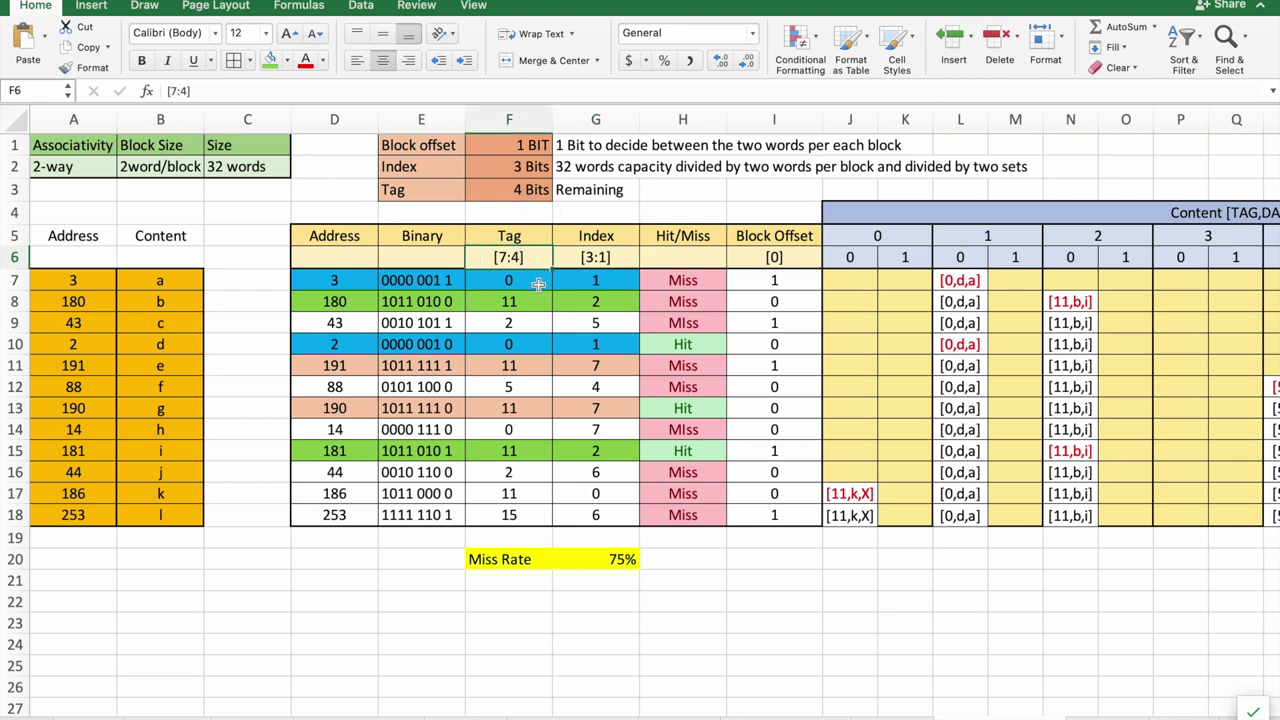
# - Highlight the Binary, Block Offset, Index and Tag values in rows 7 to 18 to examine how each address is divided
pyautogui.moveTo(395, 281); pyautogui.dragTo(397, 515)
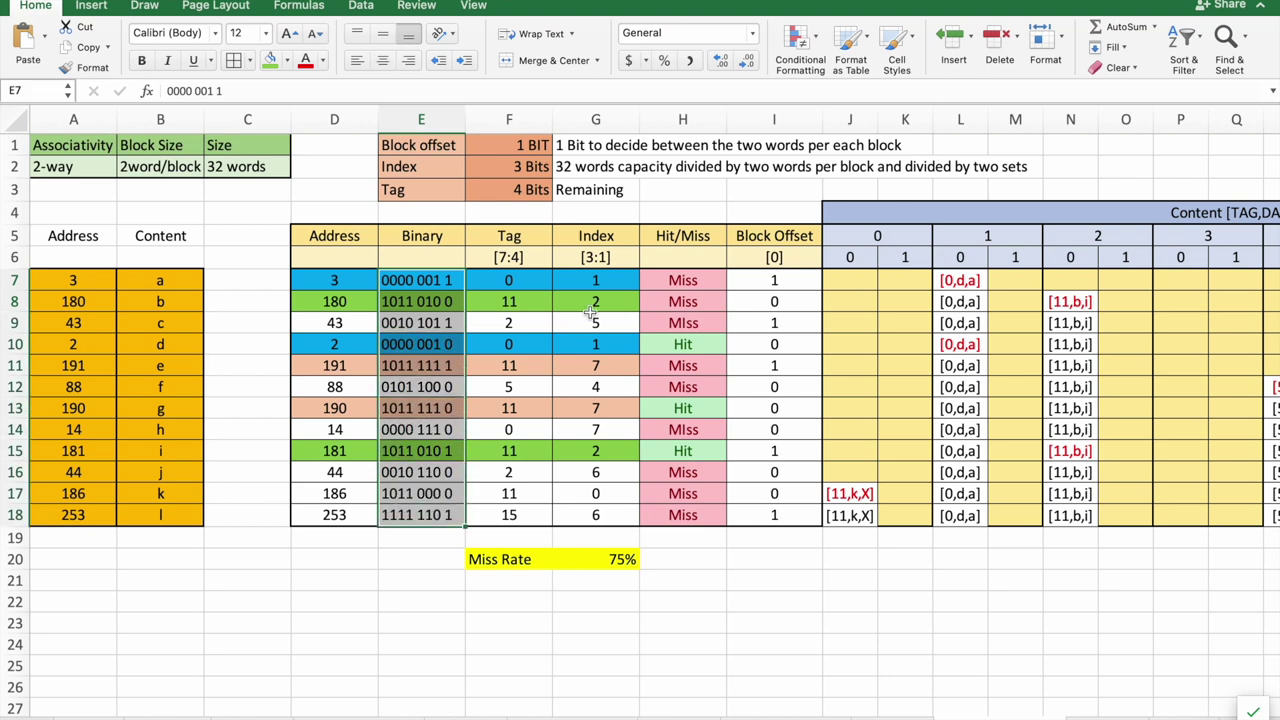
pyautogui.click(598, 284)
pyautogui.moveTo(775, 278); pyautogui.dragTo(777, 515)
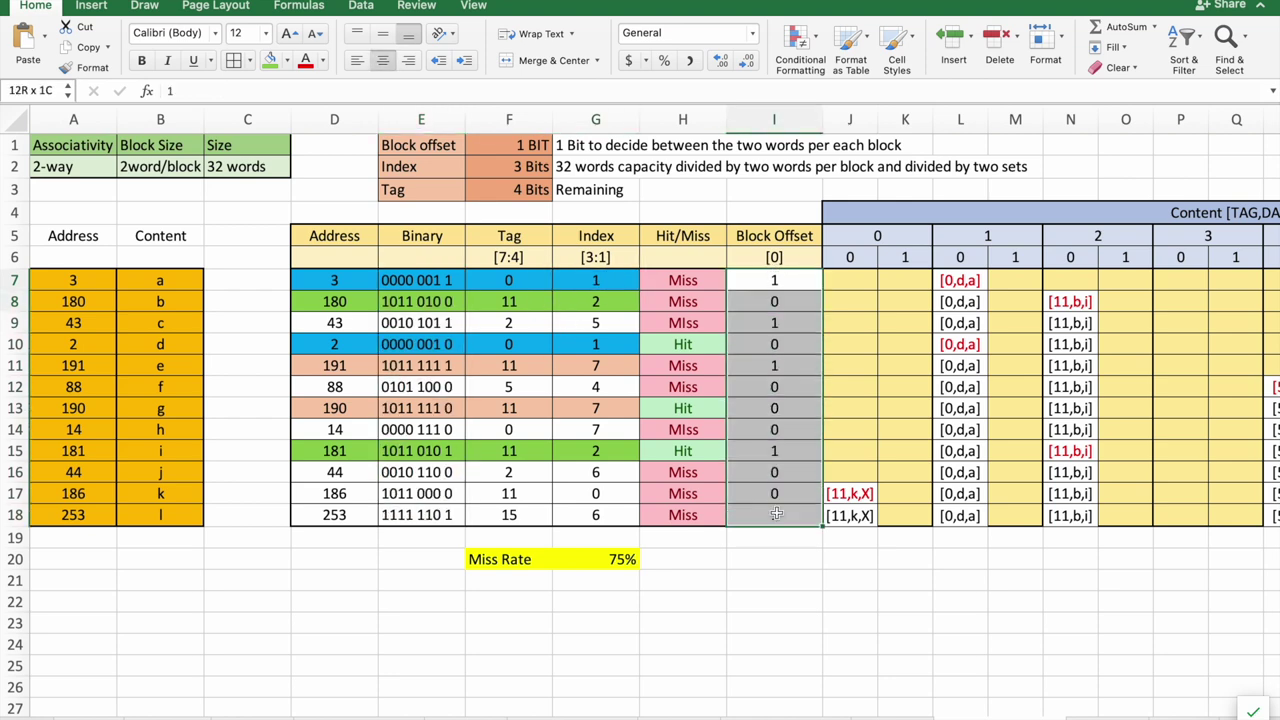
pyautogui.moveTo(598, 284); pyautogui.dragTo(602, 513)
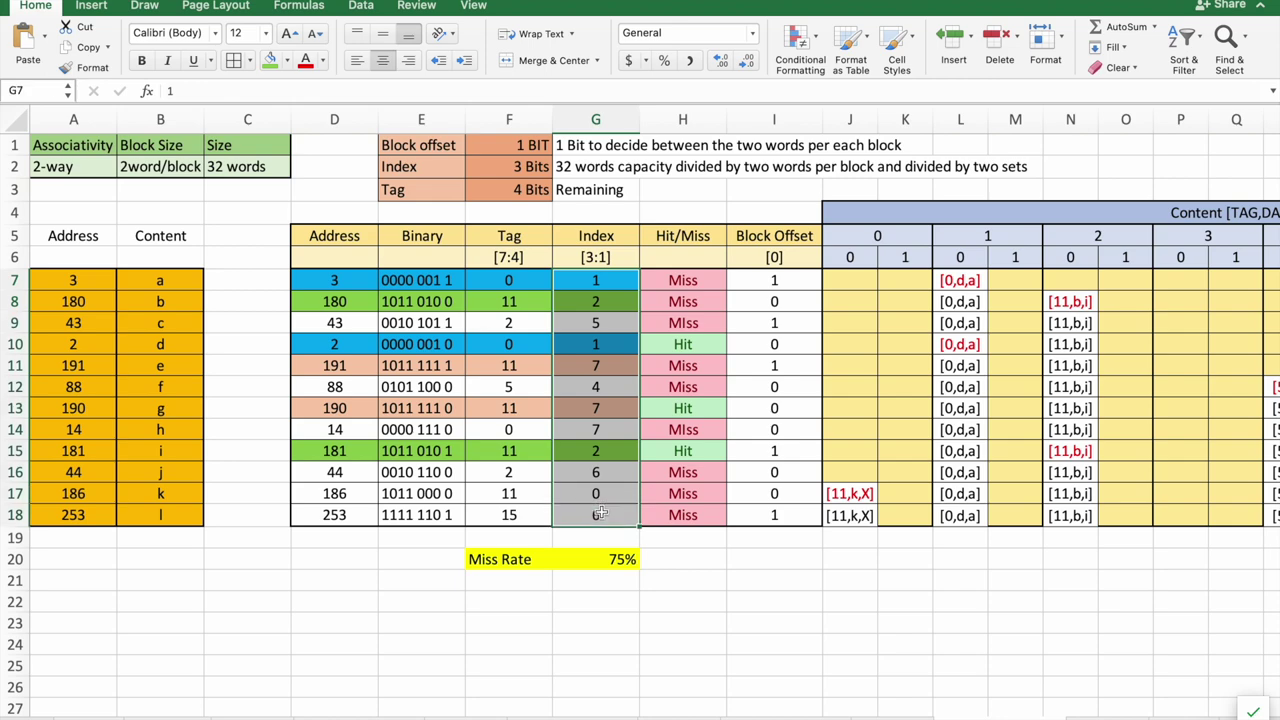
pyautogui.moveTo(530, 285); pyautogui.dragTo(519, 516)
# - Examine the [TAG,DATA0,DATA1] format in the Content header, highlighting the bracketed fields
pyautogui.hscroll(8, 822, 400)
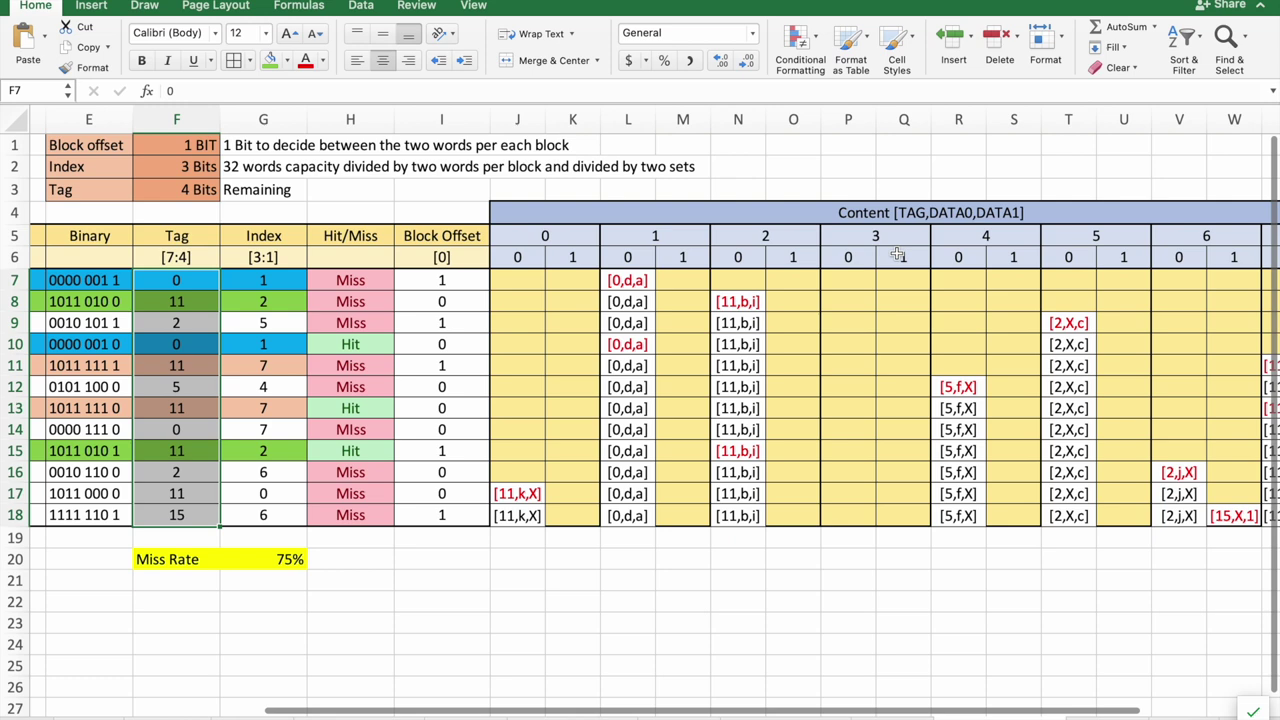
pyautogui.doubleClick(900, 213)
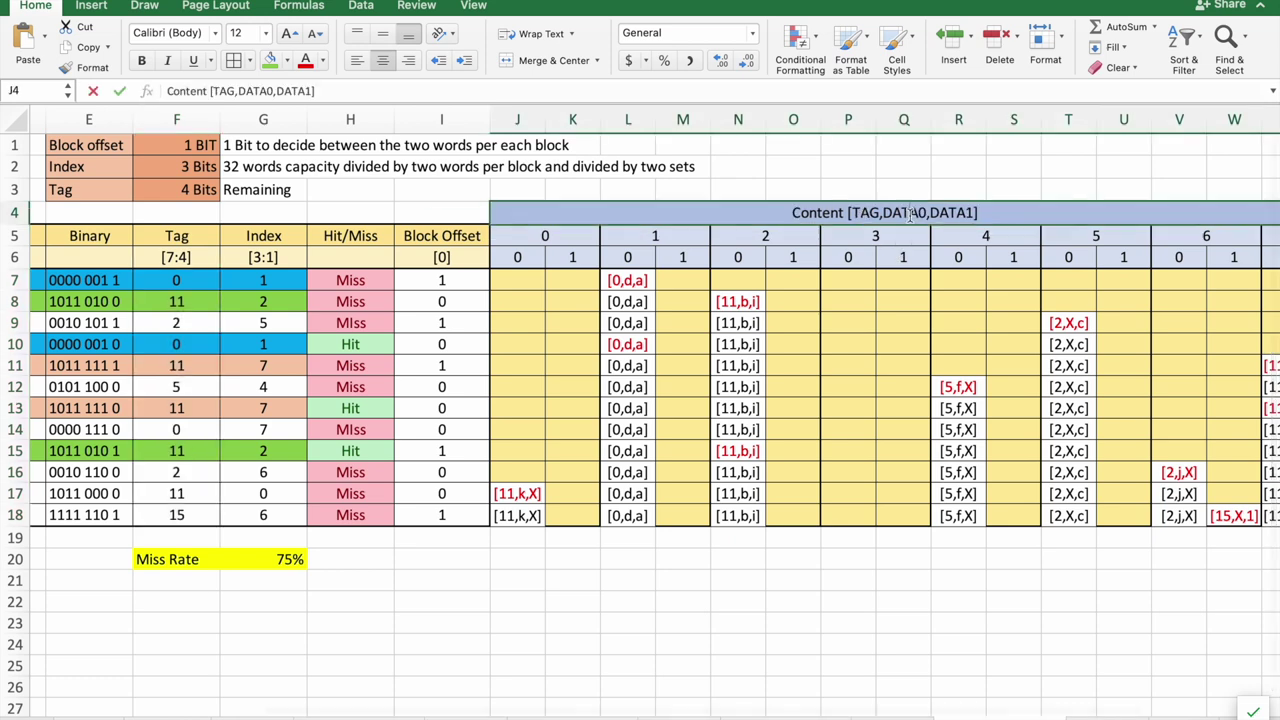
pyautogui.doubleClick(893, 213)
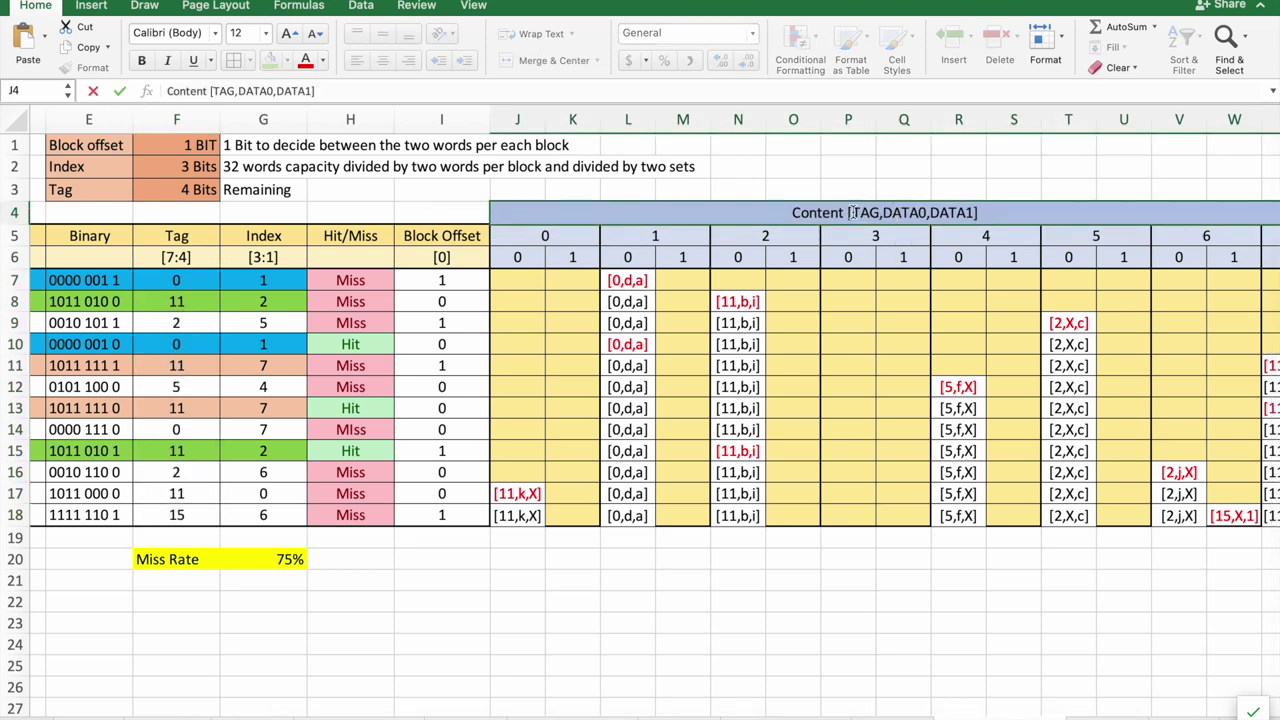
pyautogui.moveTo(848, 212); pyautogui.dragTo(992, 206)
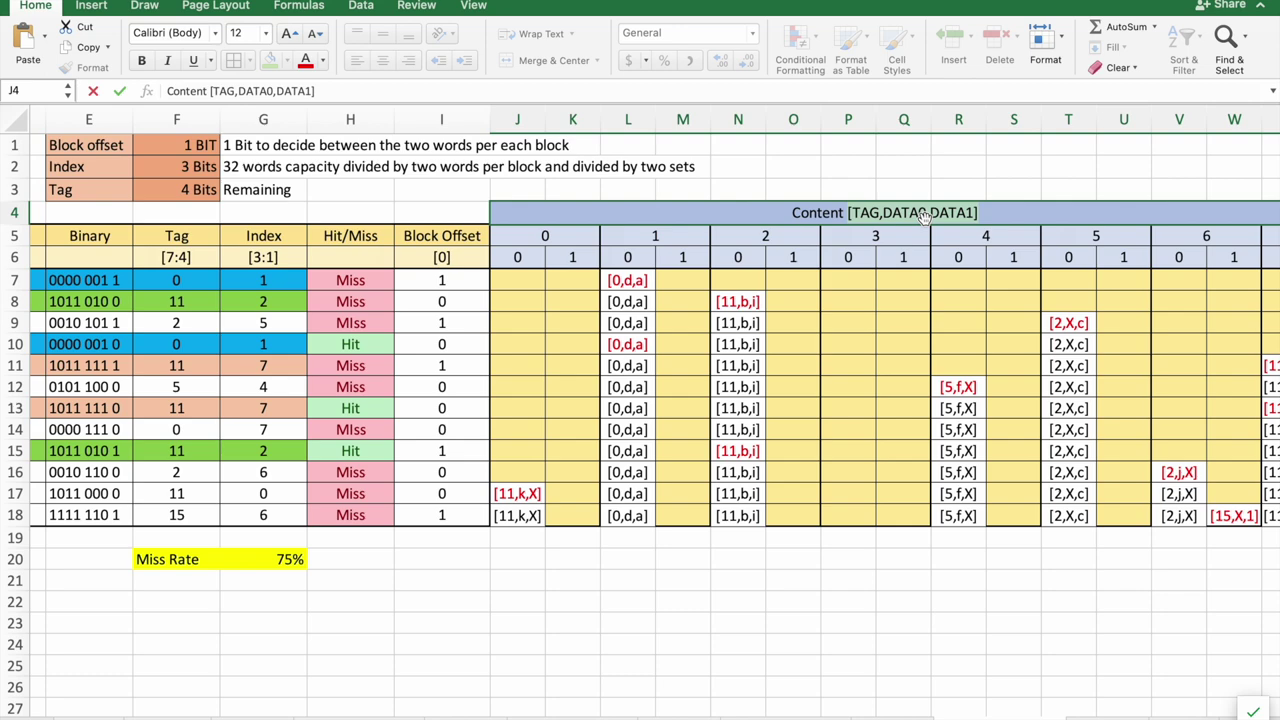
pyautogui.hscroll(-6, 913, 235)
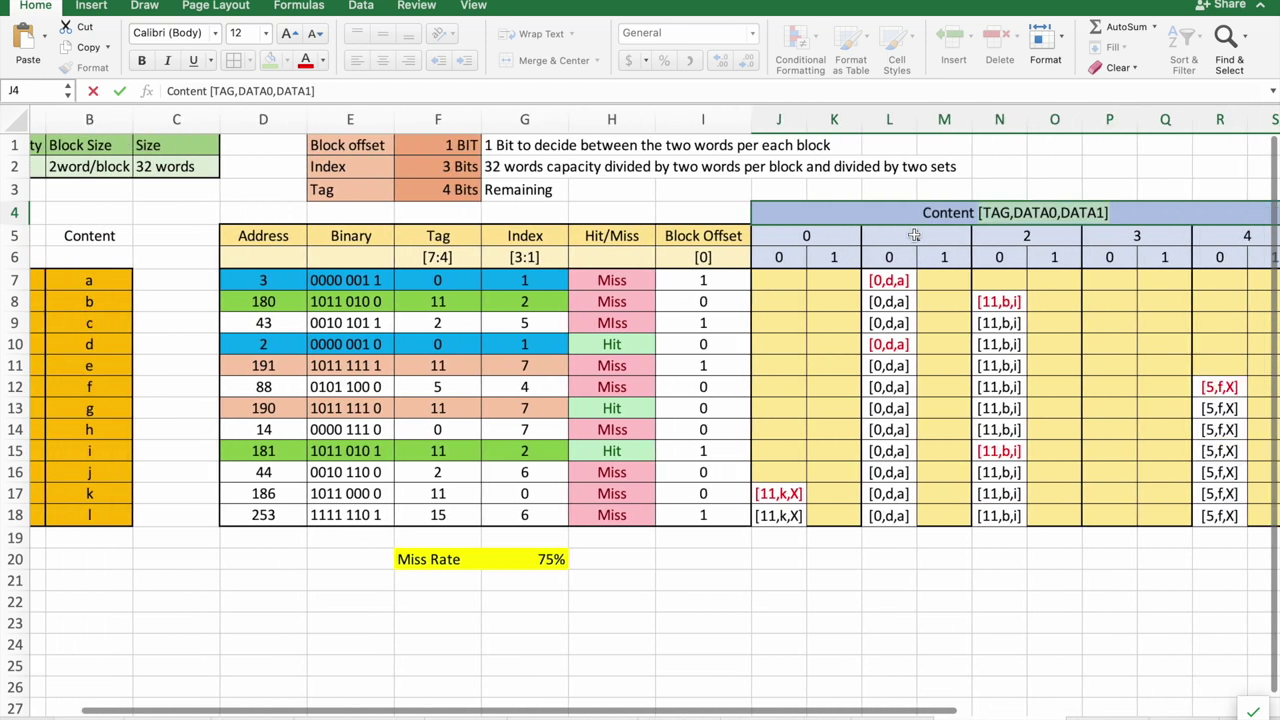
pyautogui.hscroll(6, 913, 235)
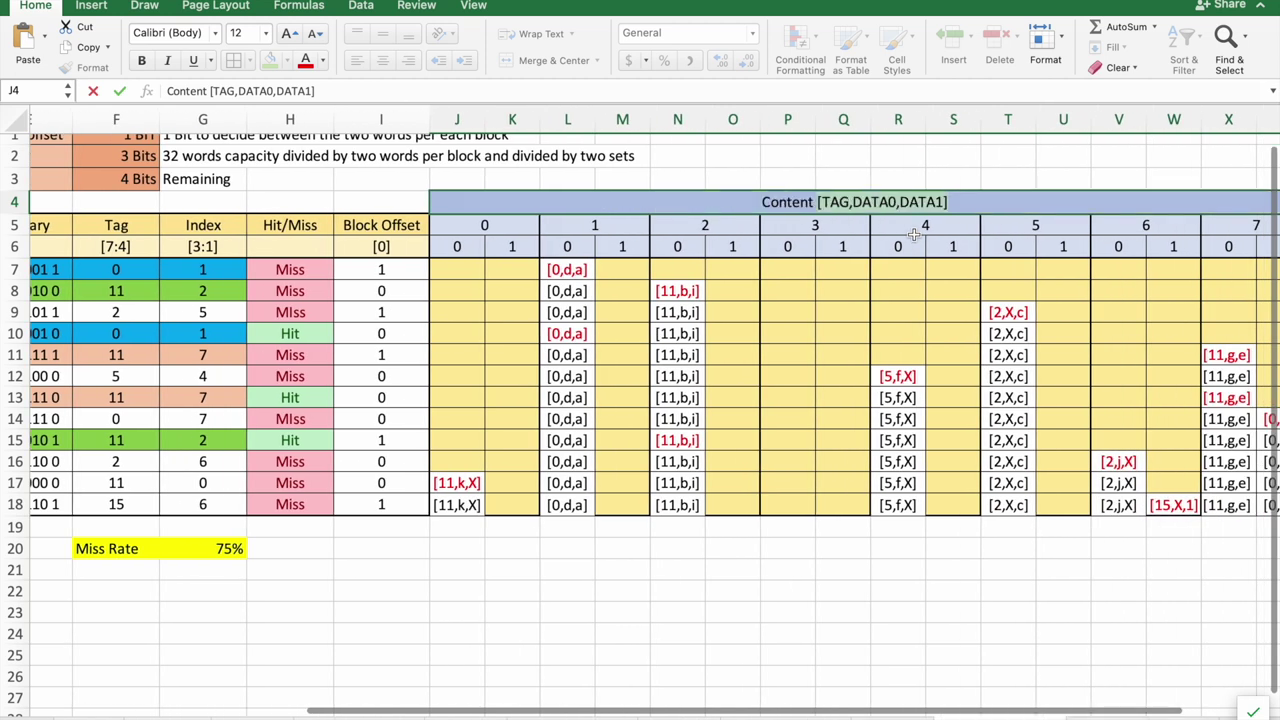
pyautogui.click(860, 200)
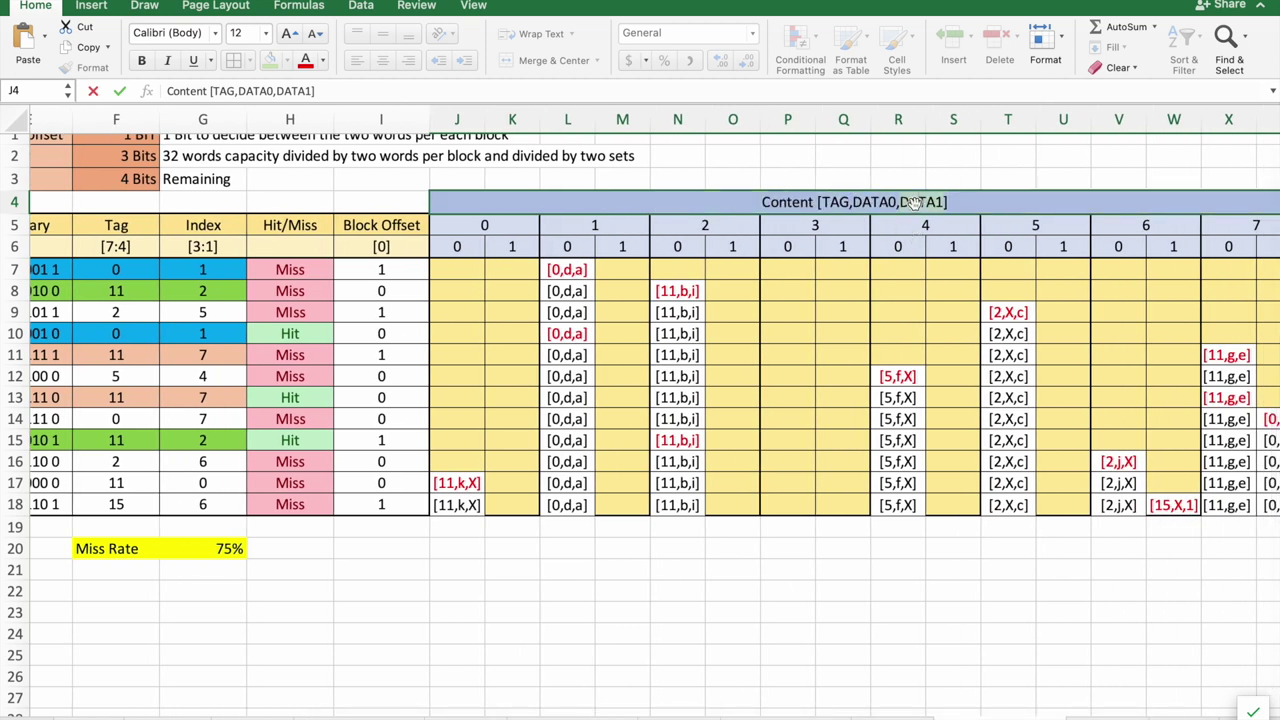
pyautogui.doubleClick(875, 203)
# - Compare the two data fields in the Content header with the block size in B2
pyautogui.hscroll(-1, 600, 250)
pyautogui.hscroll(-5, 590, 249)
pyautogui.hscroll(1, 400, 300)
pyautogui.click(170, 166)
pyautogui.click(115, 167)
pyautogui.hscroll(1, 531, 291)
pyautogui.scroll(-1, 531, 291)
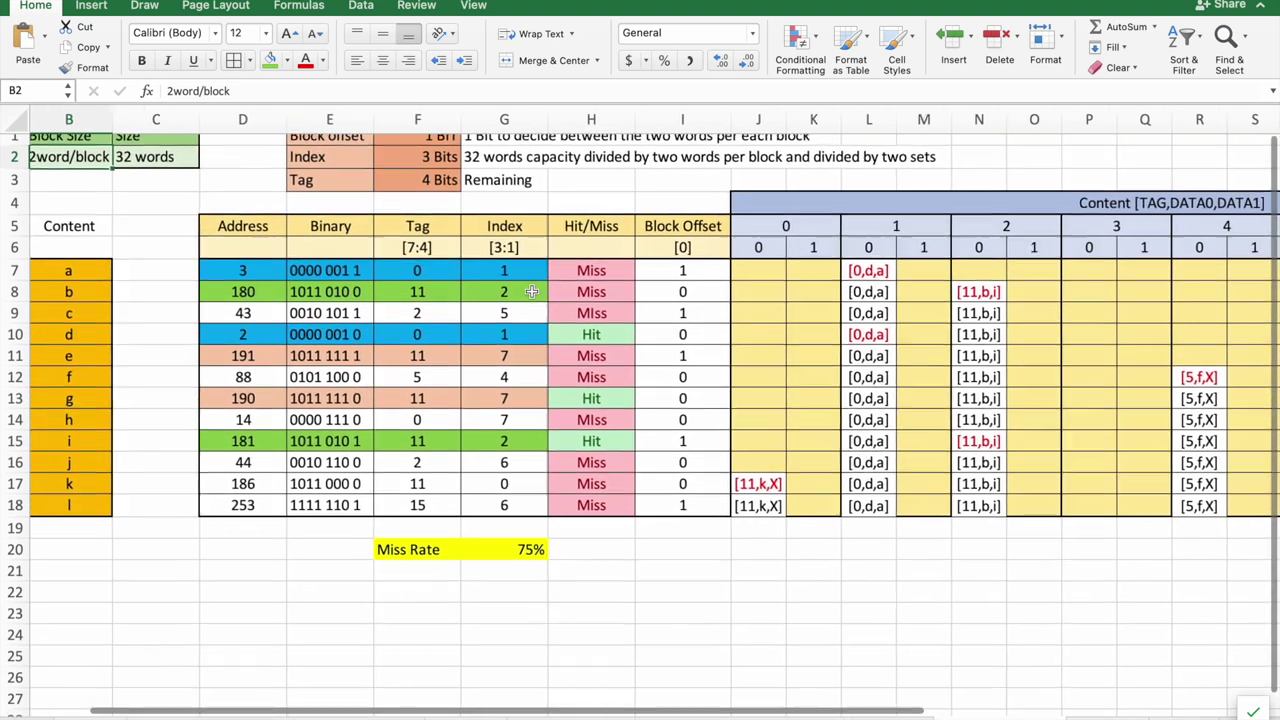
# - Compare the index in G7 and tag in F7 with the content entry in L7 for the access to address 3
pyautogui.click(501, 273)
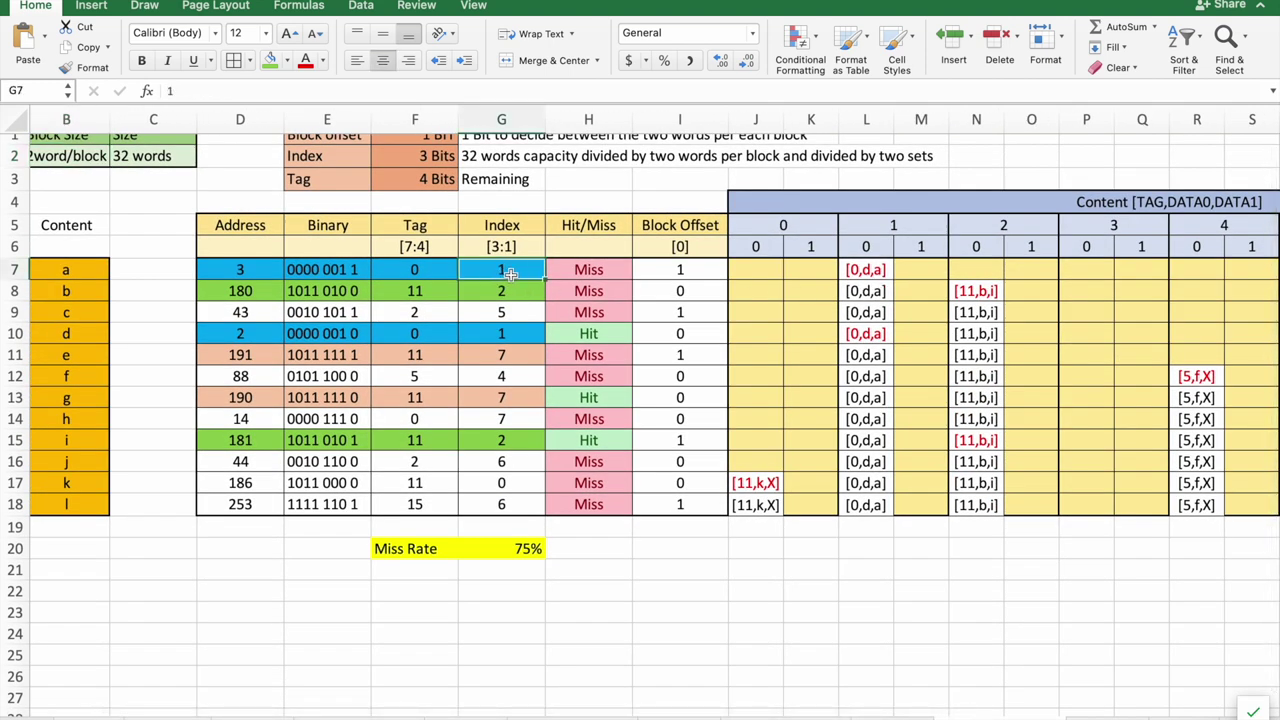
pyautogui.click(446, 269)
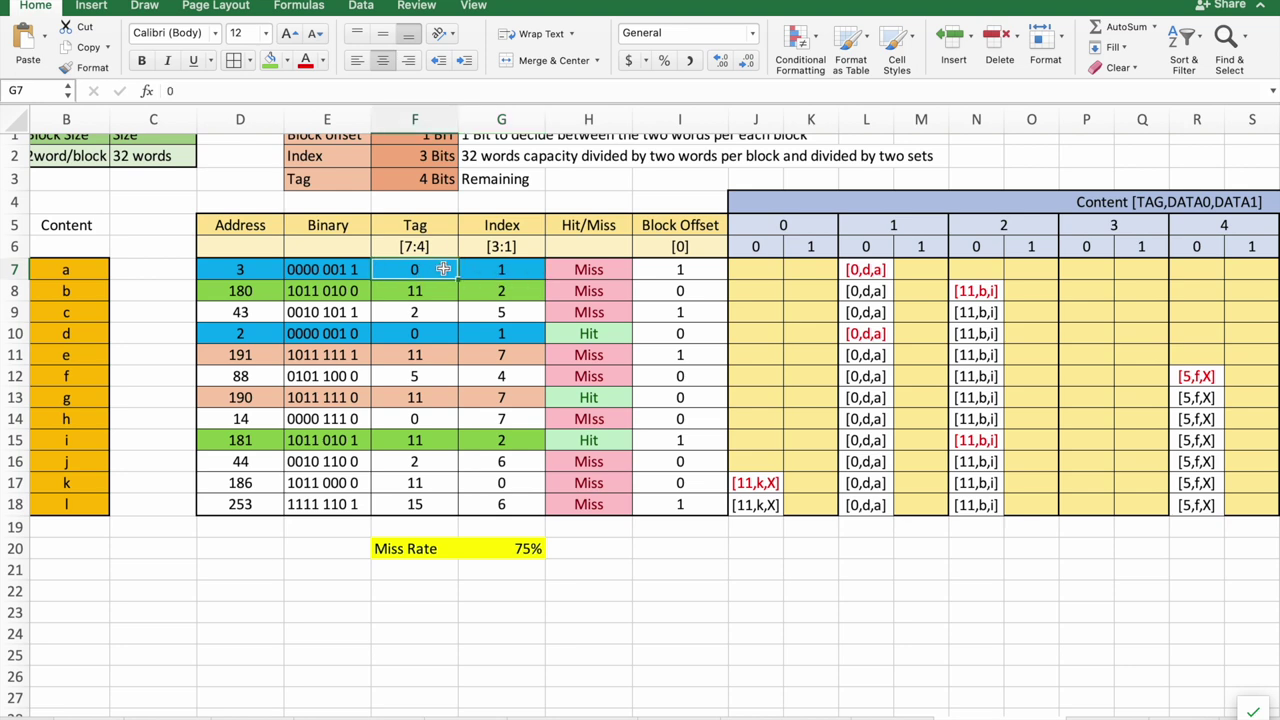
pyautogui.doubleClick(860, 270)
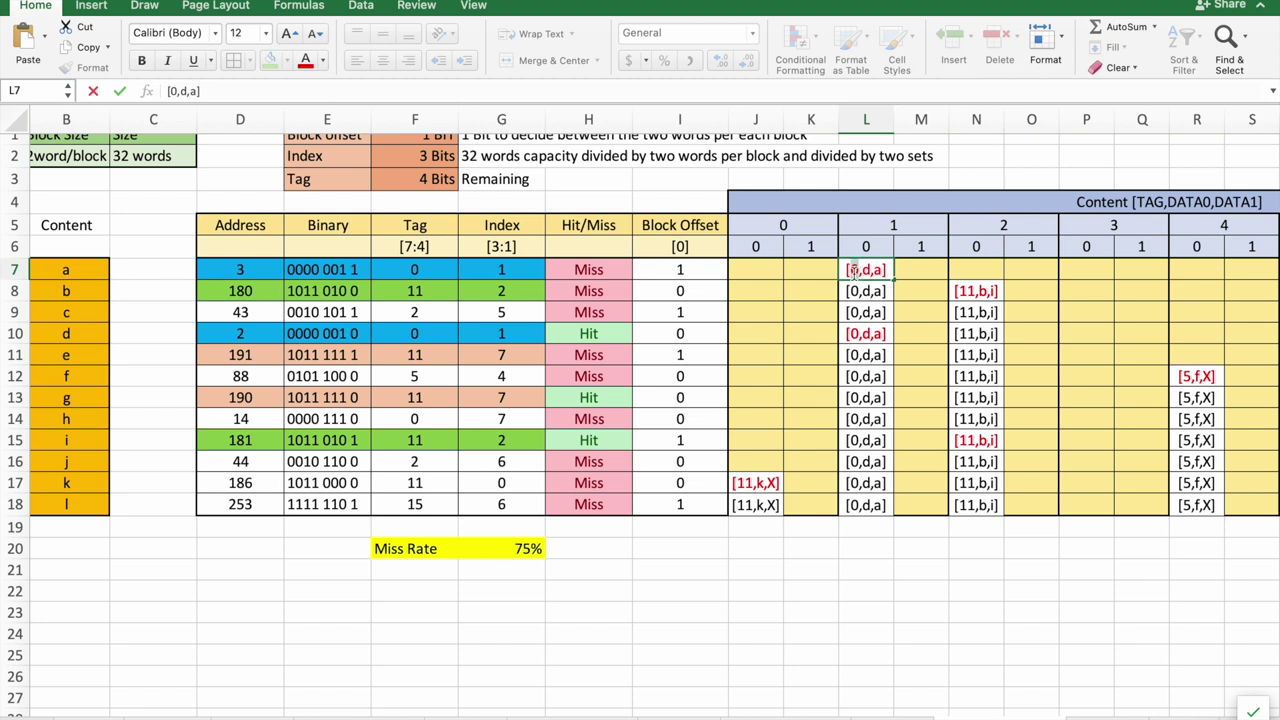
pyautogui.click(522, 276)
pyautogui.click(446, 276)
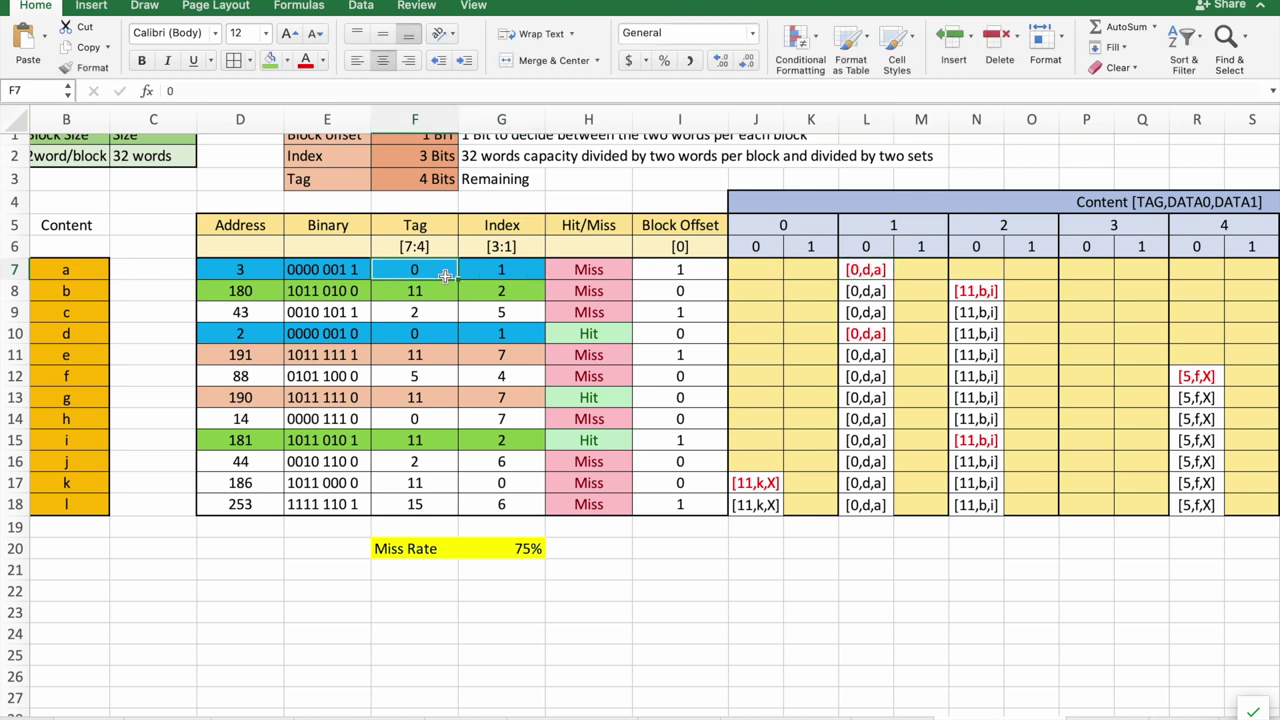
# - Use the block offset in I7, address in D7 and content in B7 to check where address 3's data belongs in L7
pyautogui.click(672, 267)
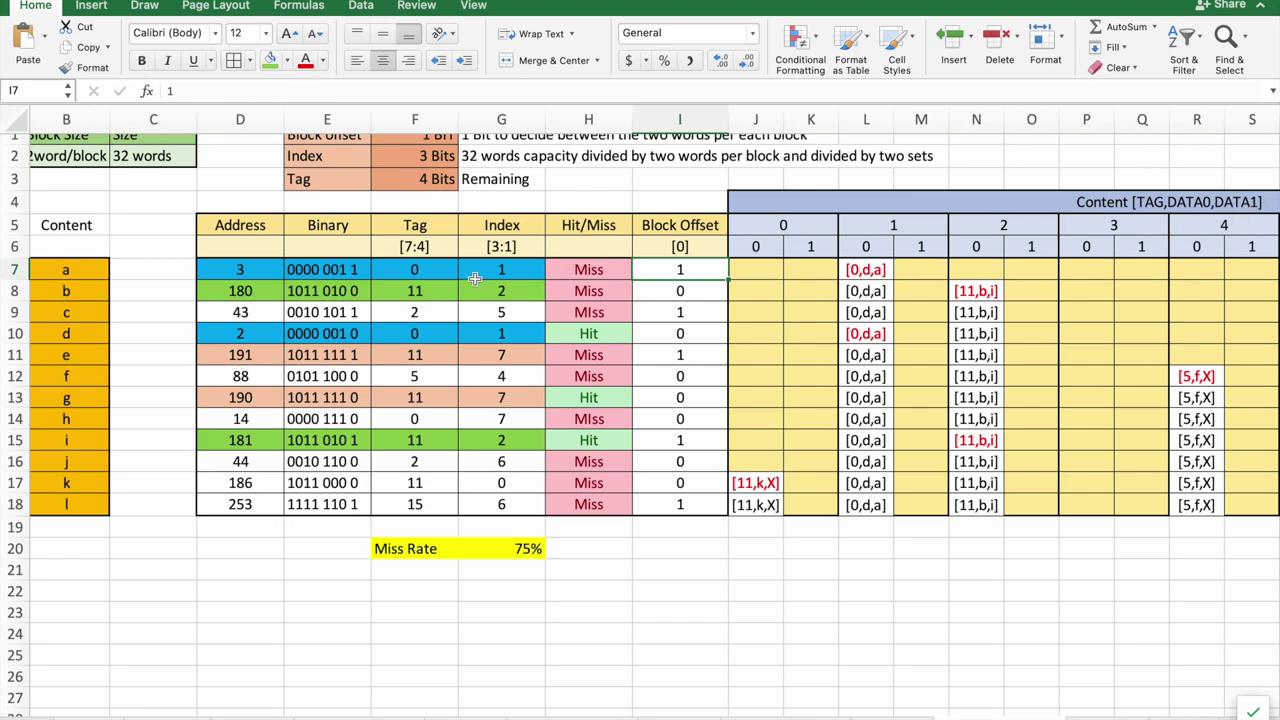
pyautogui.hscroll(-3, 214, 271)
pyautogui.click(336, 274)
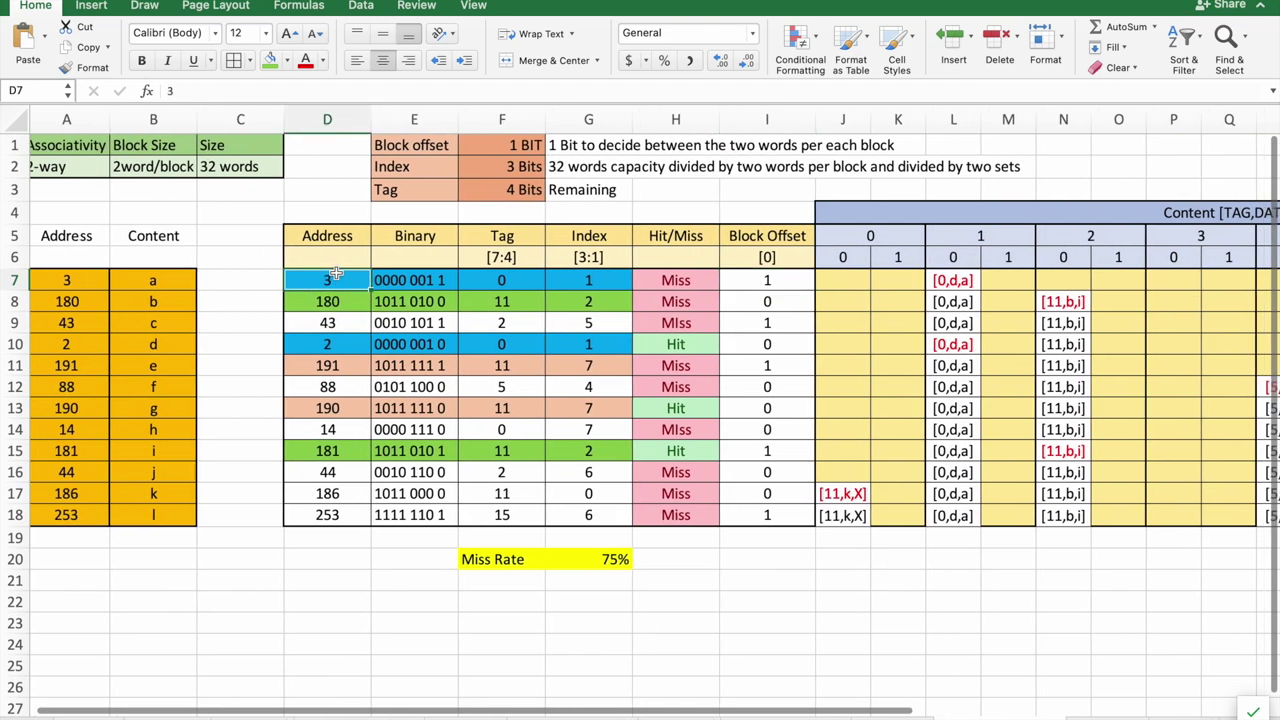
pyautogui.click(158, 280)
pyautogui.hscroll(1, 687, 351)
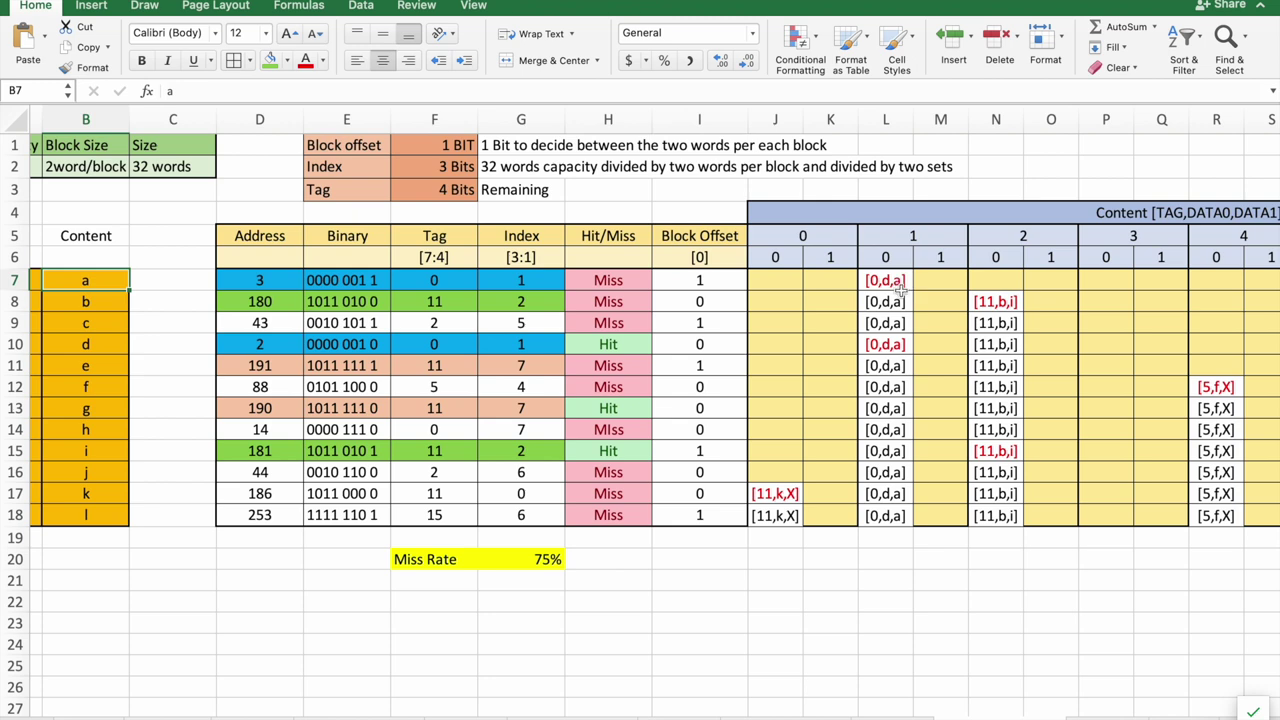
# - Compare the block offsets in I7 and I10 for addresses 3 and 2 with the data order in their shared block
pyautogui.click(714, 280)
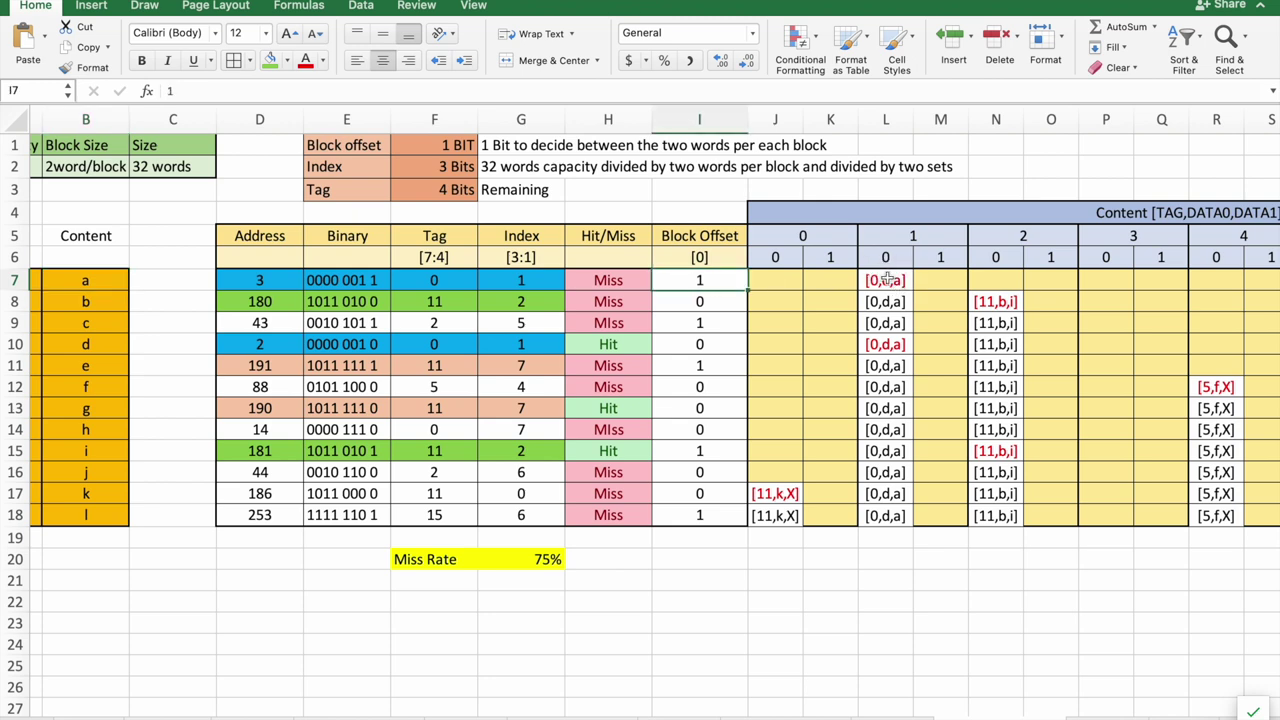
pyautogui.click(278, 344)
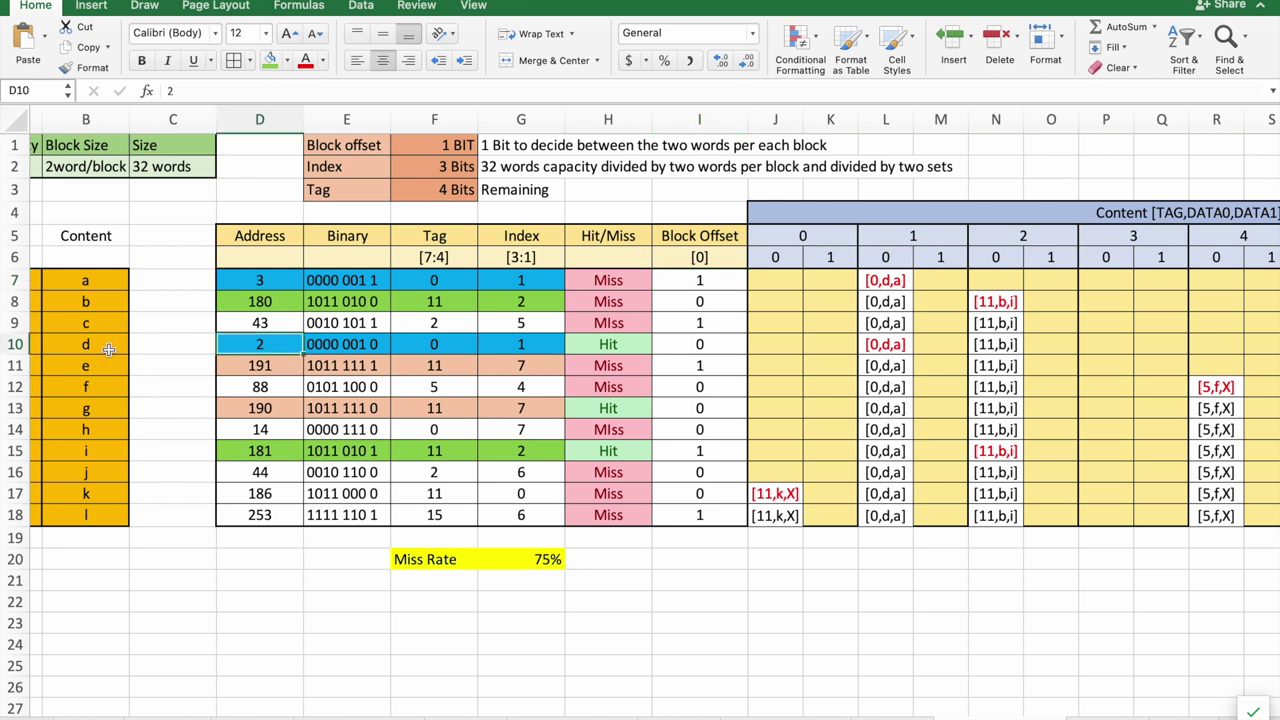
pyautogui.click(697, 347)
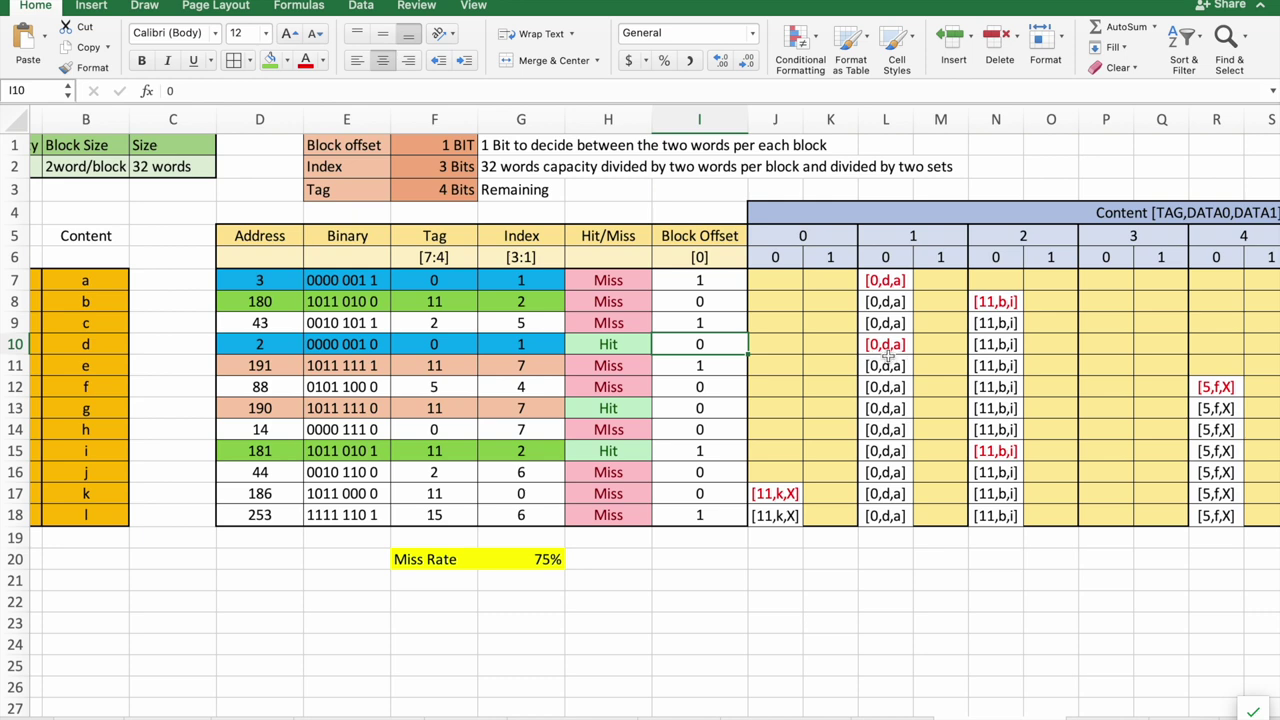
# - Trace the access to address 180 through its tag, index and content in row 8 to the entry in N8
pyautogui.click(985, 303)
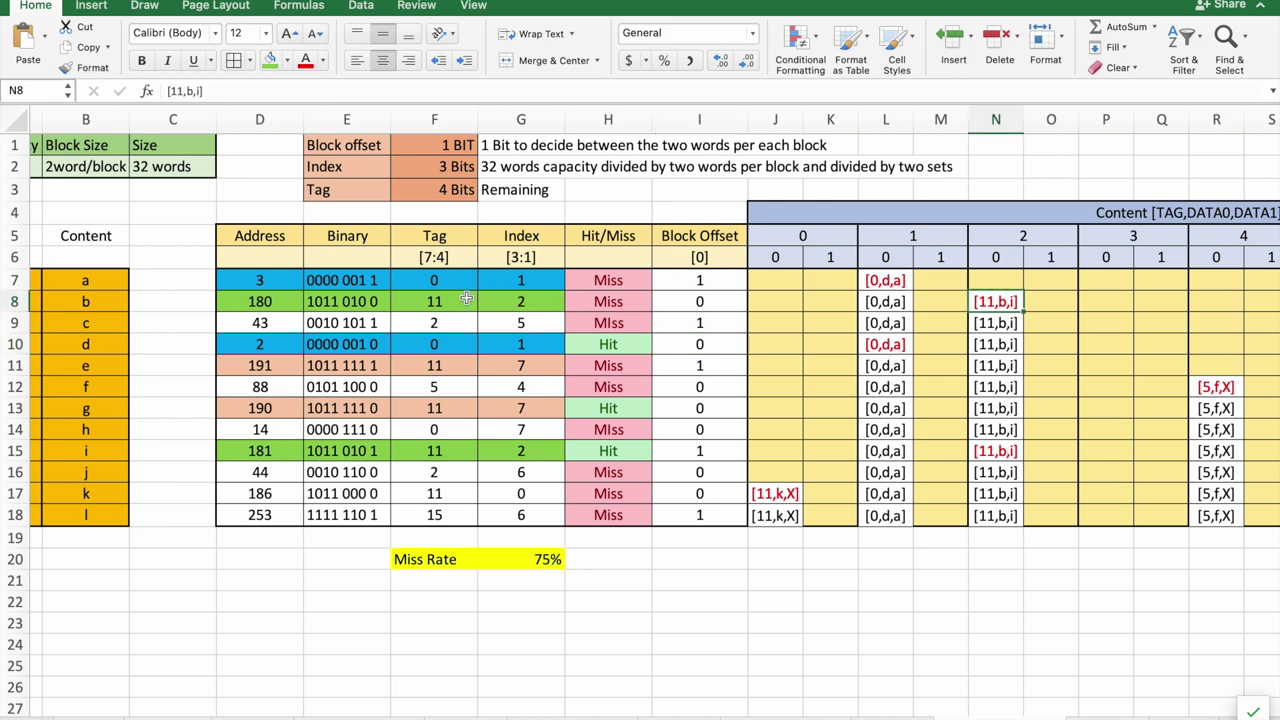
pyautogui.moveTo(505, 301); pyautogui.dragTo(287, 302)
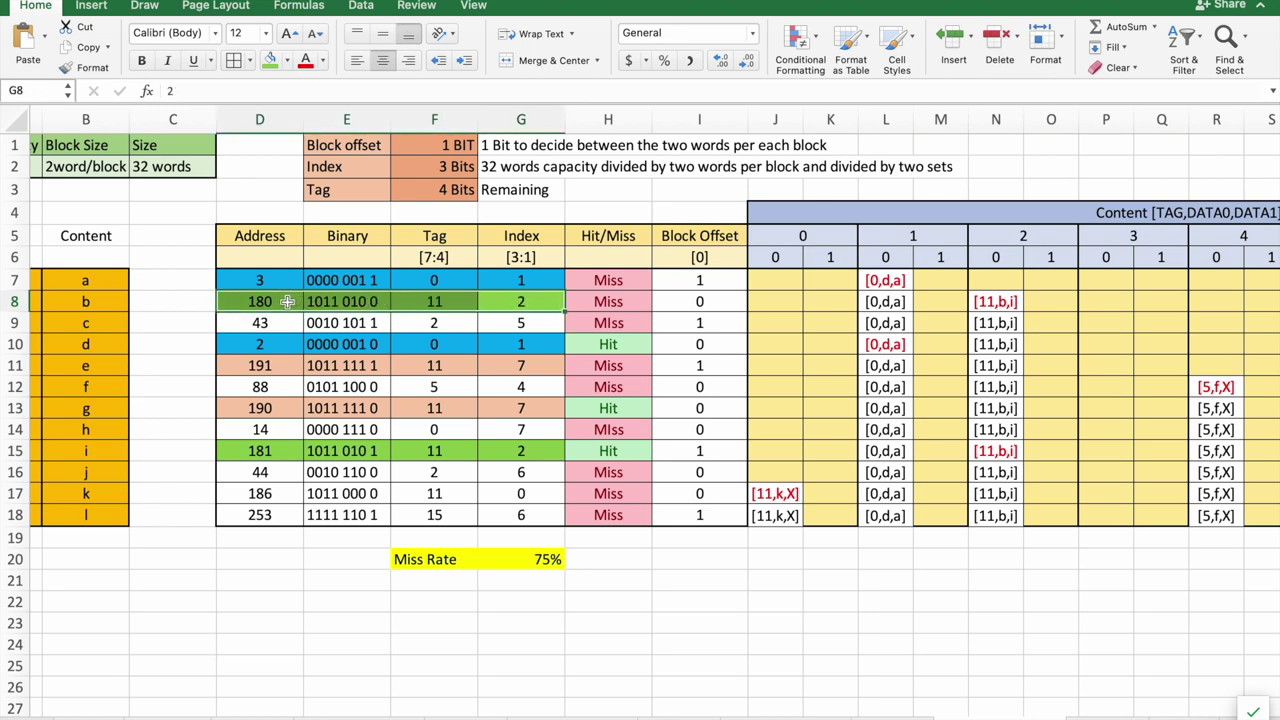
pyautogui.click(507, 300)
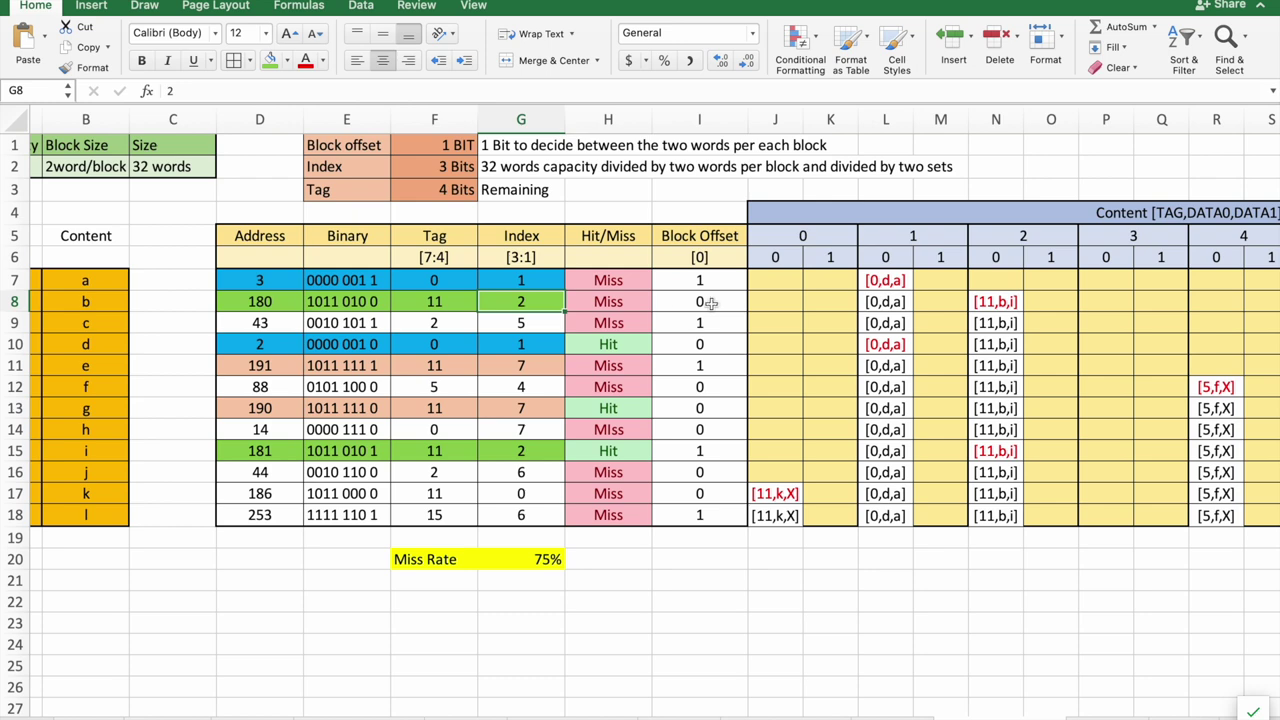
pyautogui.hscroll(-2, 709, 301)
pyautogui.click(73, 301)
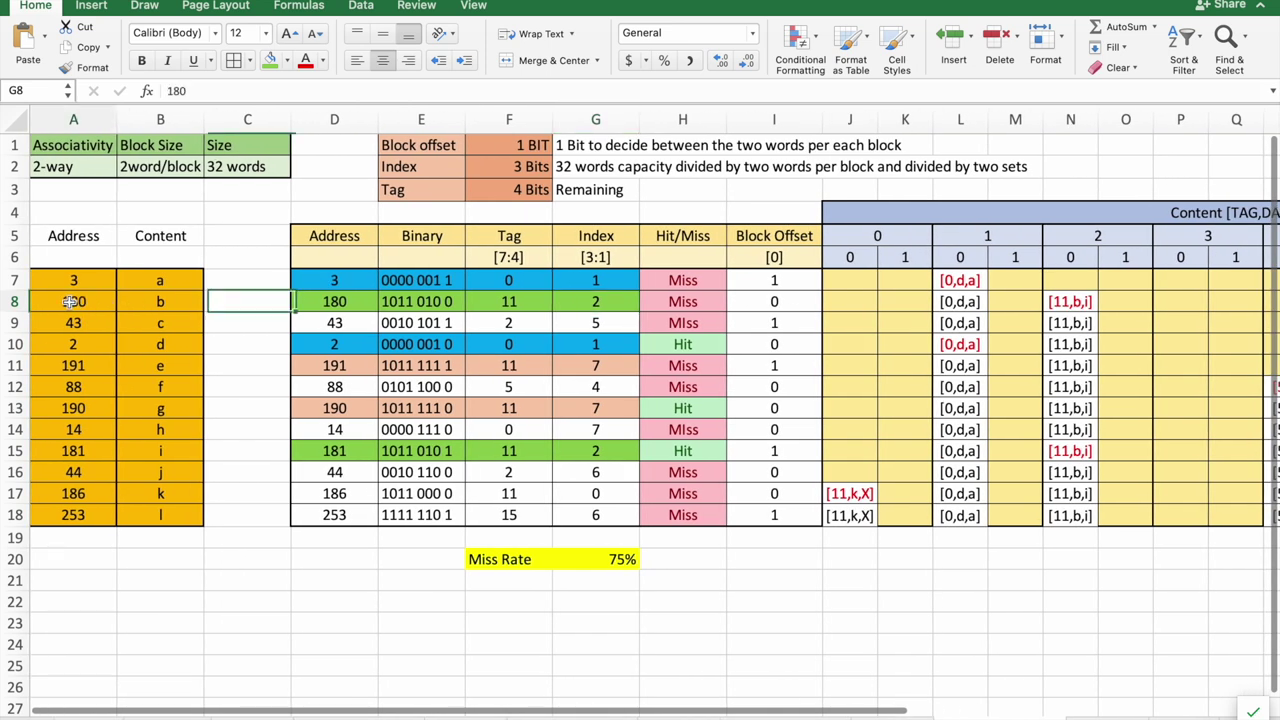
pyautogui.click(165, 301)
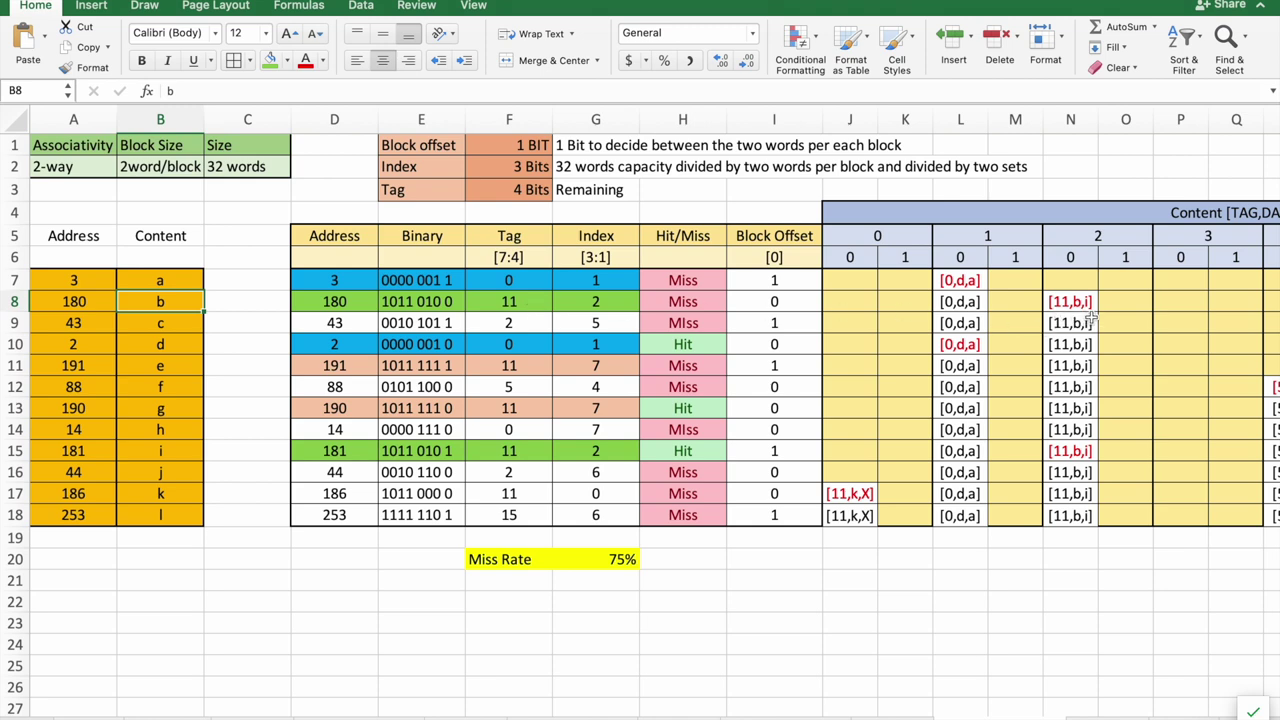
# - Check the data order in N8 against the block offsets in I8 and I15 and the contents in B8 and B15
pyautogui.click(778, 302)
pyautogui.click(189, 305)
pyautogui.click(760, 450)
pyautogui.click(160, 455)
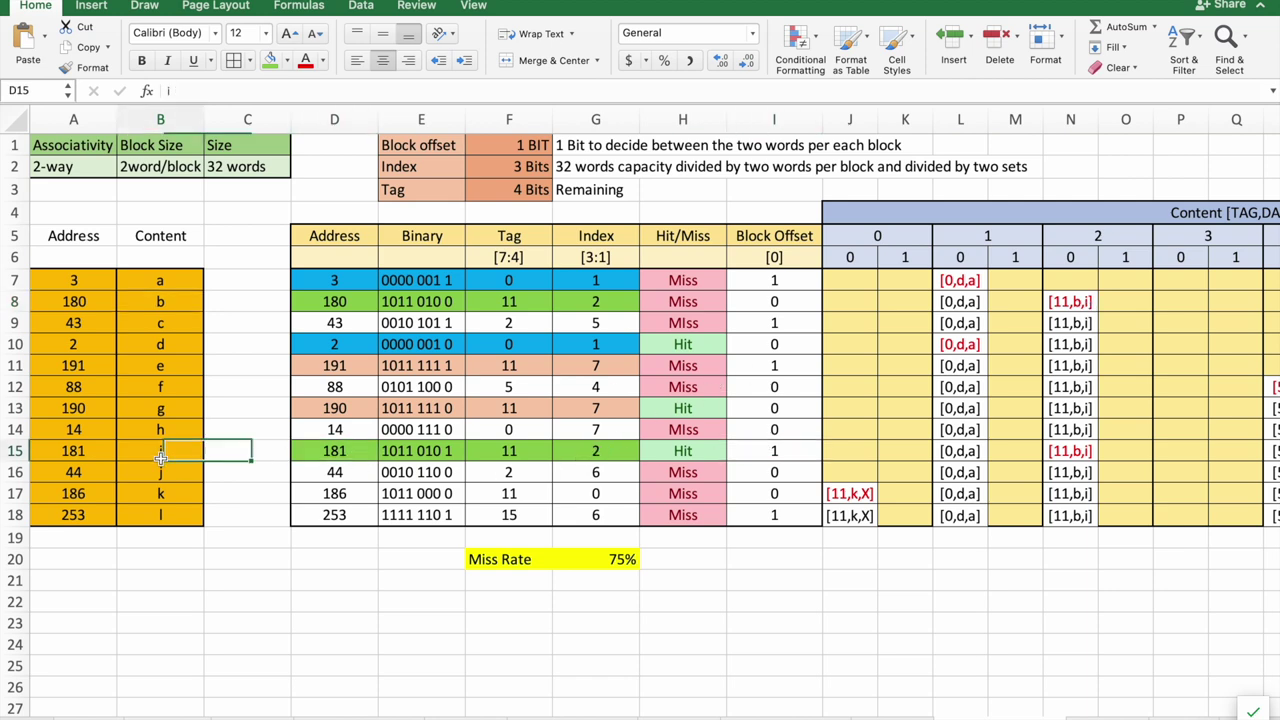
pyautogui.click(1088, 302)
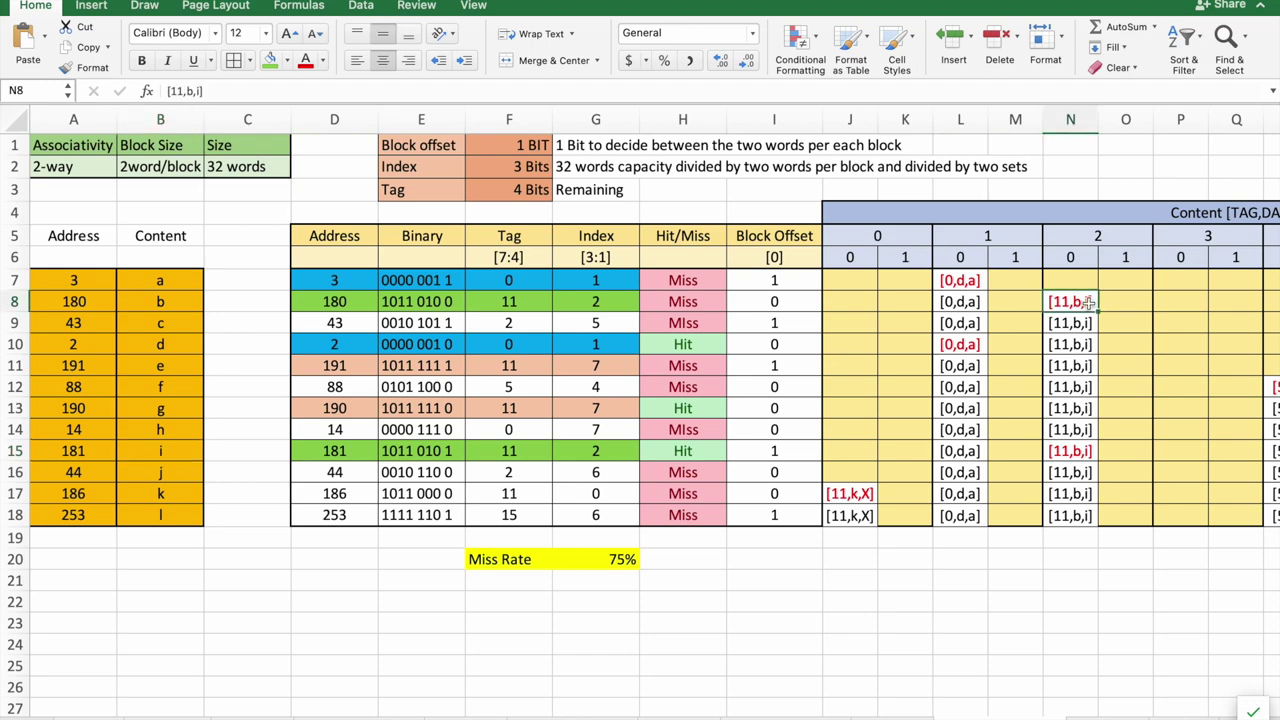
# - Compare the accesses to addresses 3 and 2 in rows 7 and 10, including their content entries in L7 and L10
pyautogui.hscroll(6, 1088, 303)
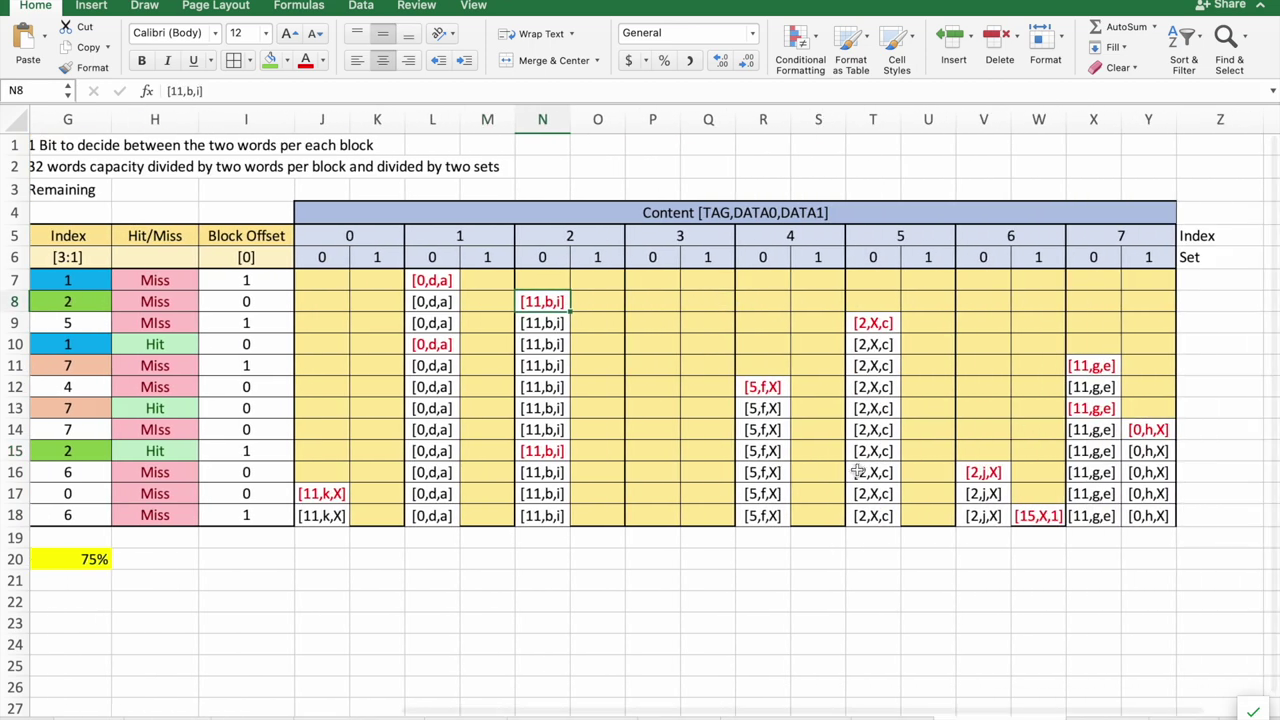
pyautogui.hscroll(-3, 555, 464)
pyautogui.hscroll(-2, 555, 464)
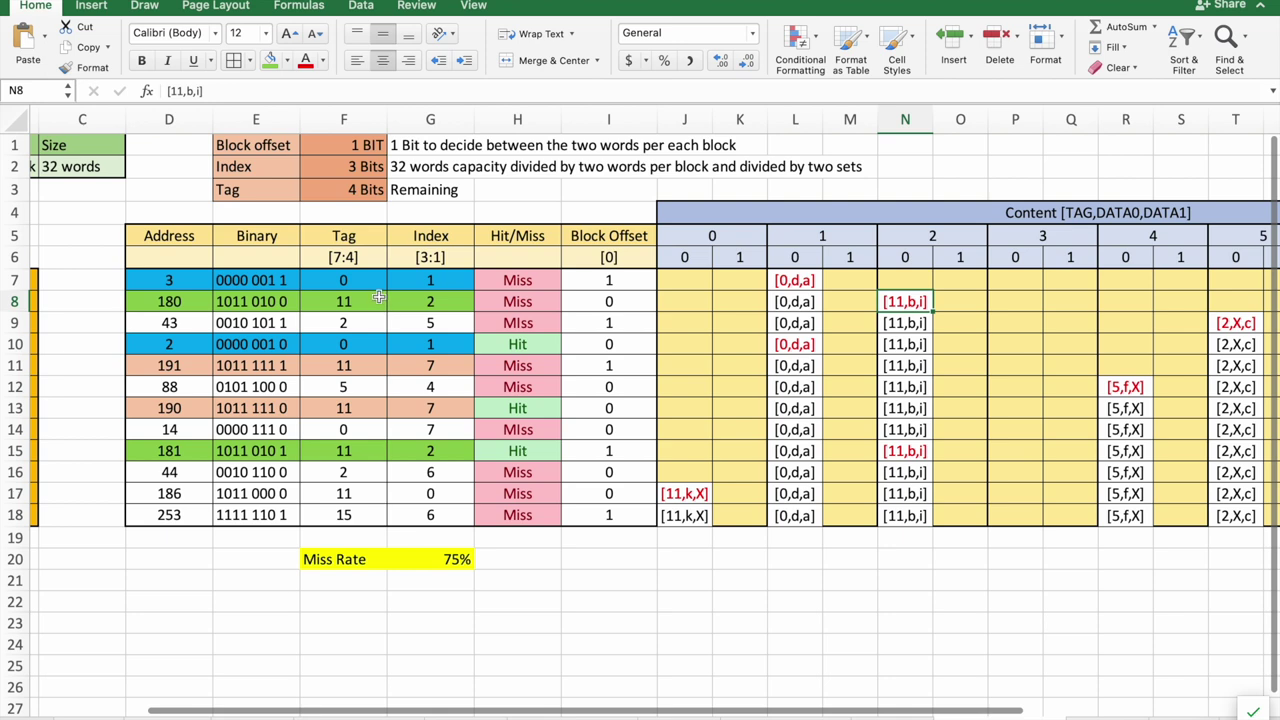
pyautogui.moveTo(192, 275); pyautogui.dragTo(430, 280)
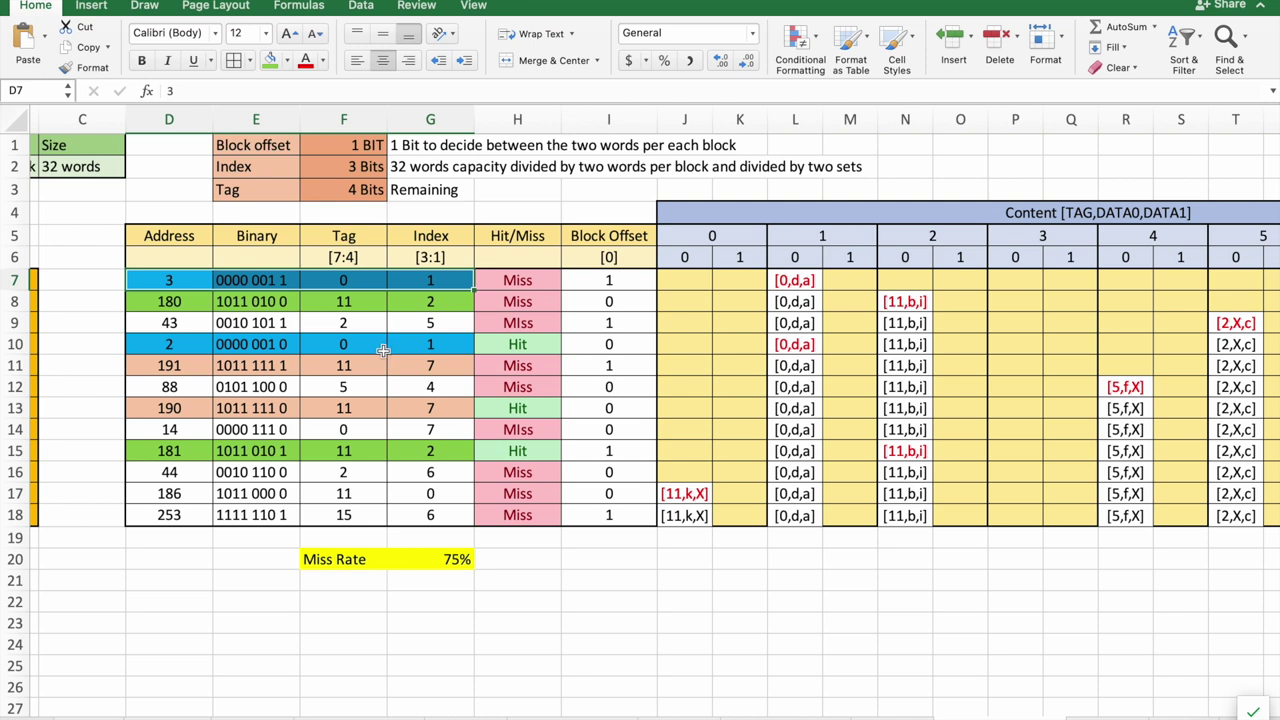
pyautogui.click(517, 343)
pyautogui.moveTo(539, 344); pyautogui.dragTo(153, 345)
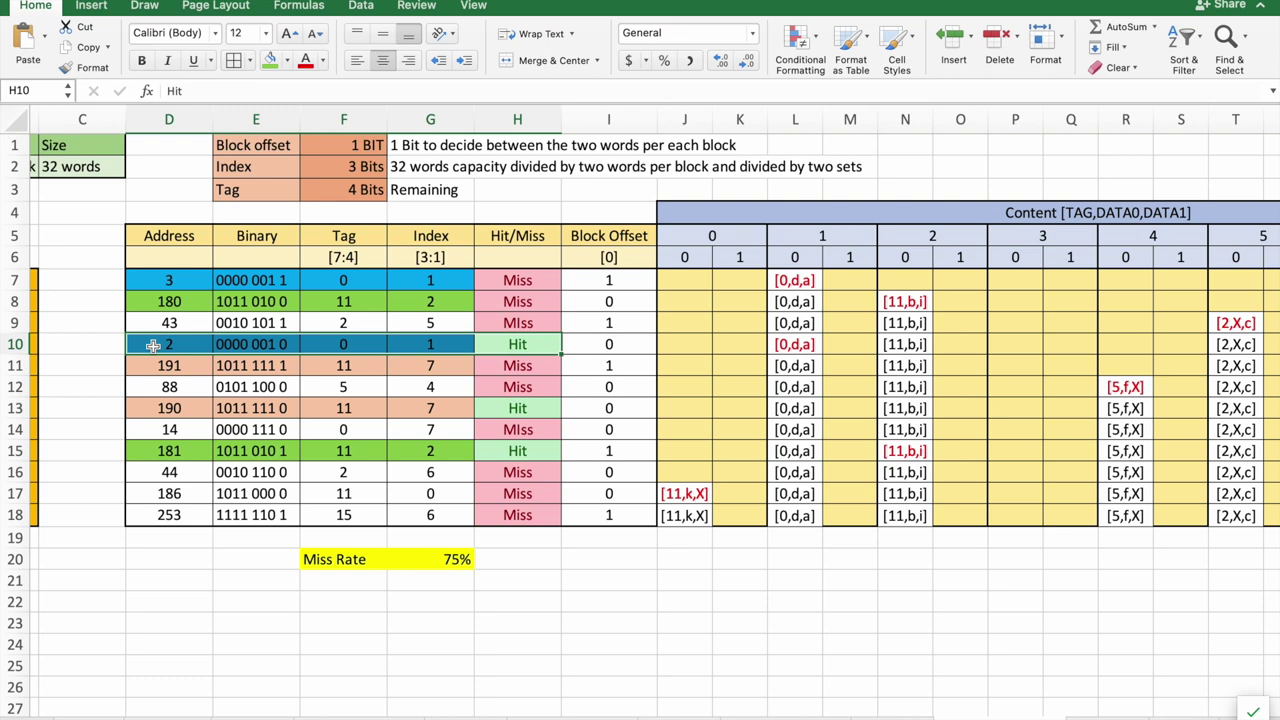
pyautogui.click(810, 345)
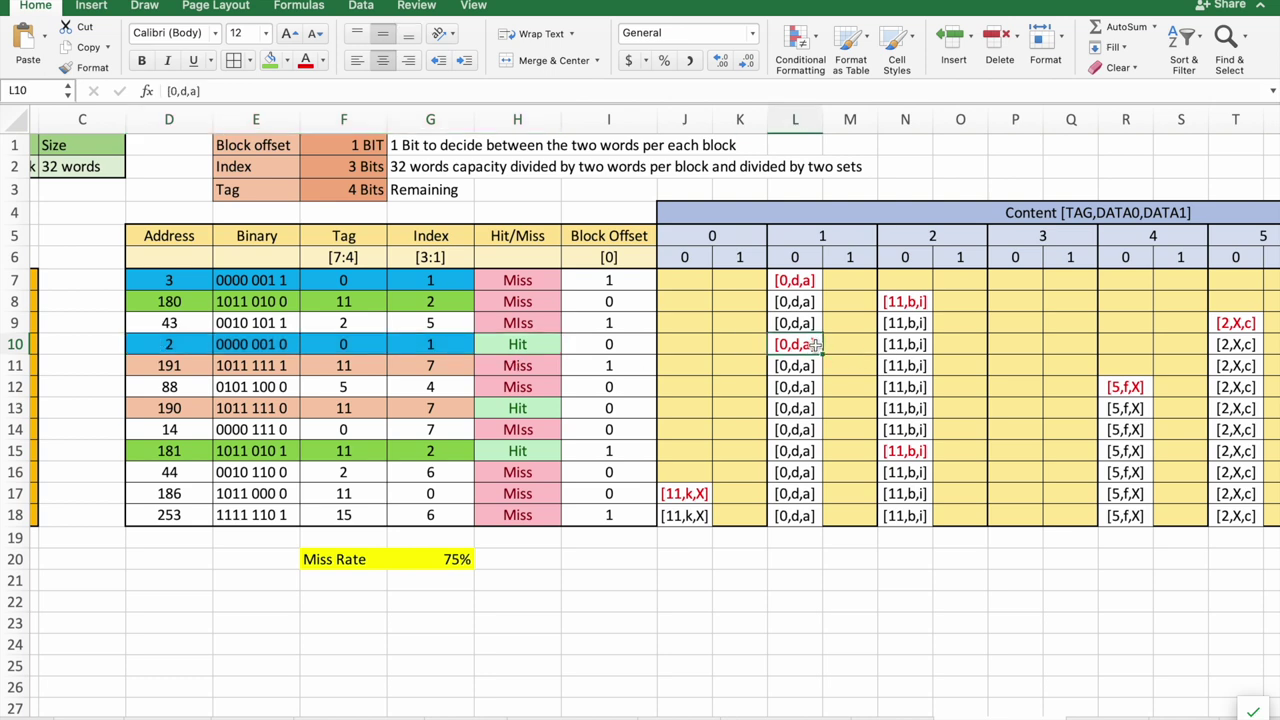
pyautogui.click(808, 285)
pyautogui.click(802, 345)
pyautogui.click(802, 283)
pyautogui.click(802, 343)
# - Examine the accesses in rows 13 and 15 against the stored entries under index 7 and index 2
pyautogui.click(18, 408)
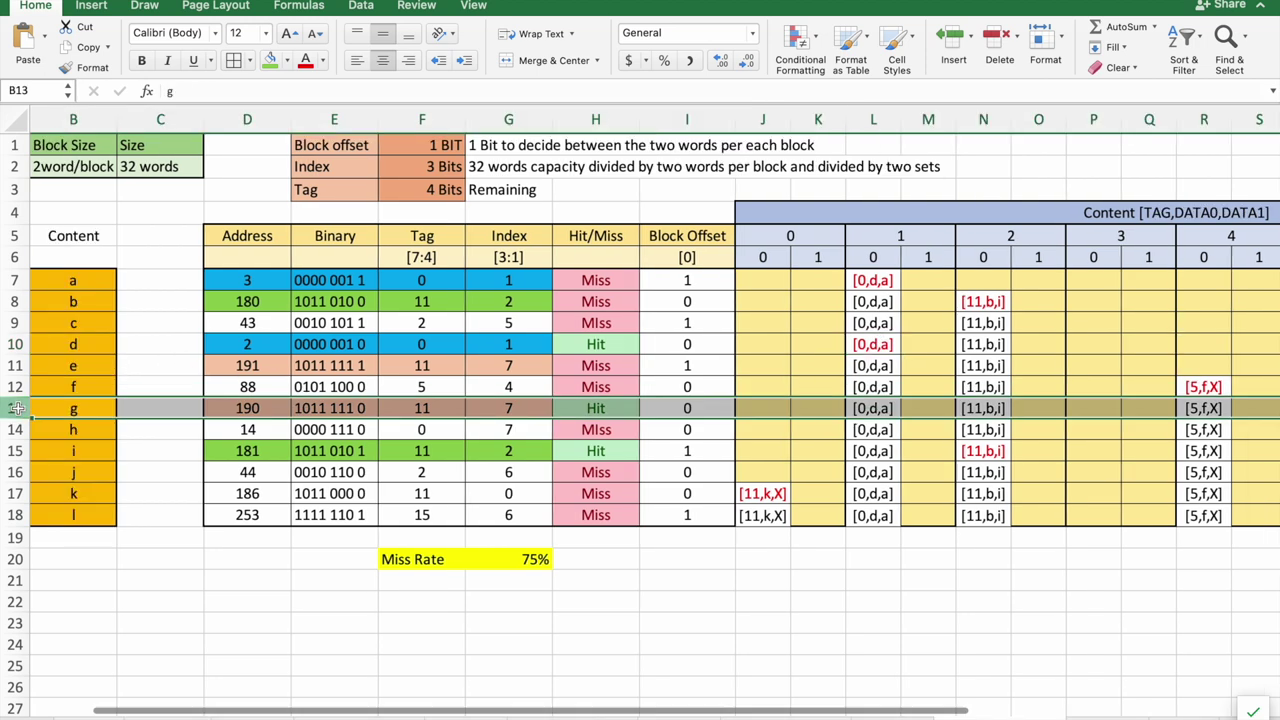
pyautogui.click(18, 450)
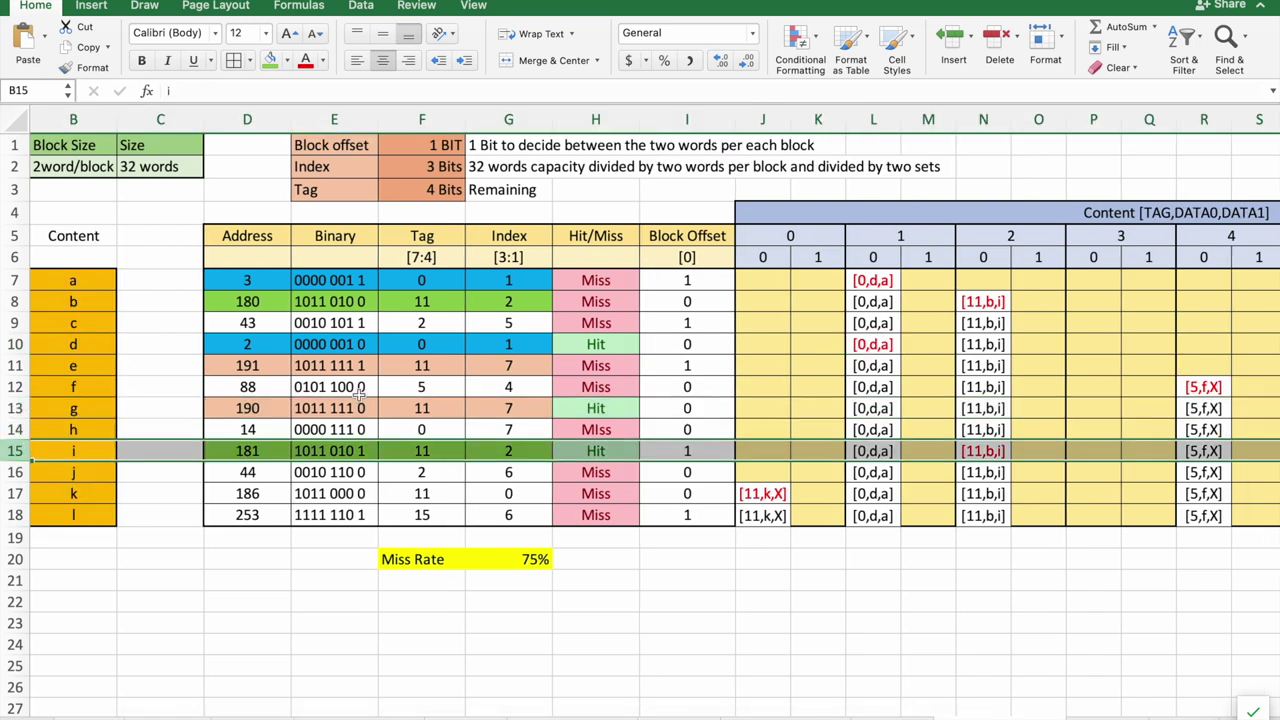
pyautogui.hscroll(5, 697, 443)
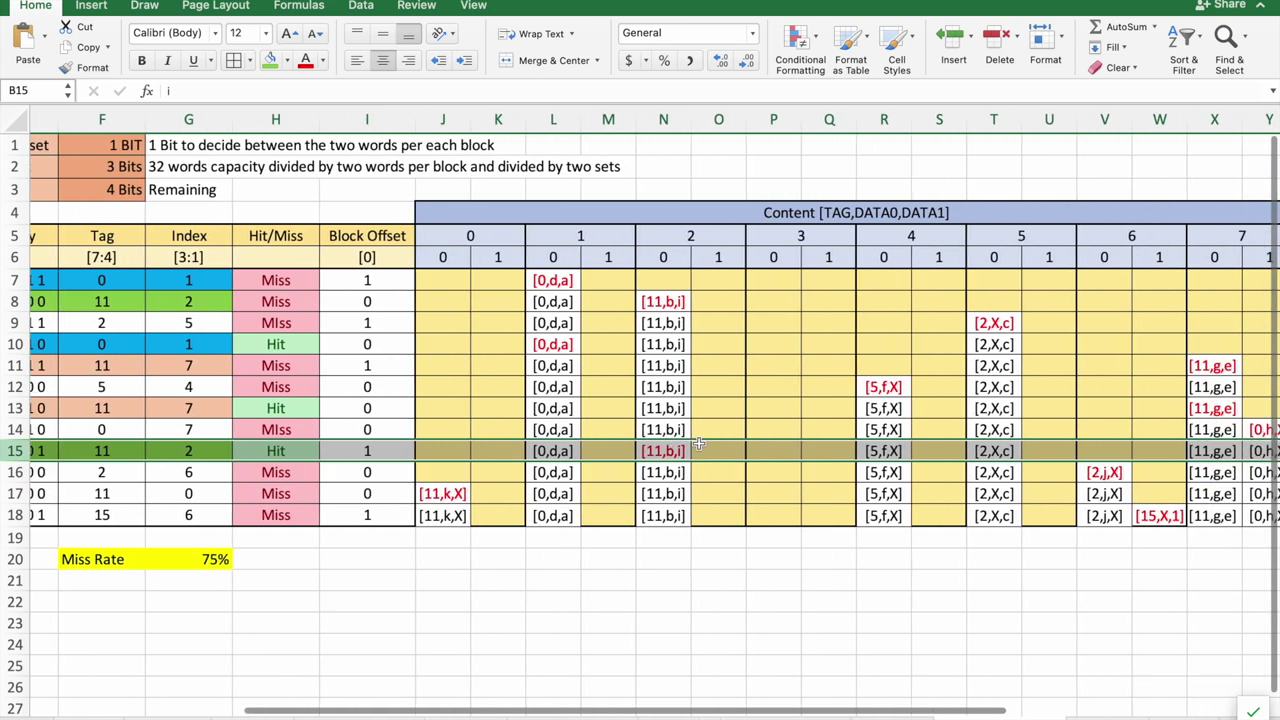
pyautogui.moveTo(645, 301); pyautogui.dragTo(633, 451)
pyautogui.hscroll(3, 984, 395)
pyautogui.moveTo(980, 366); pyautogui.dragTo(987, 495)
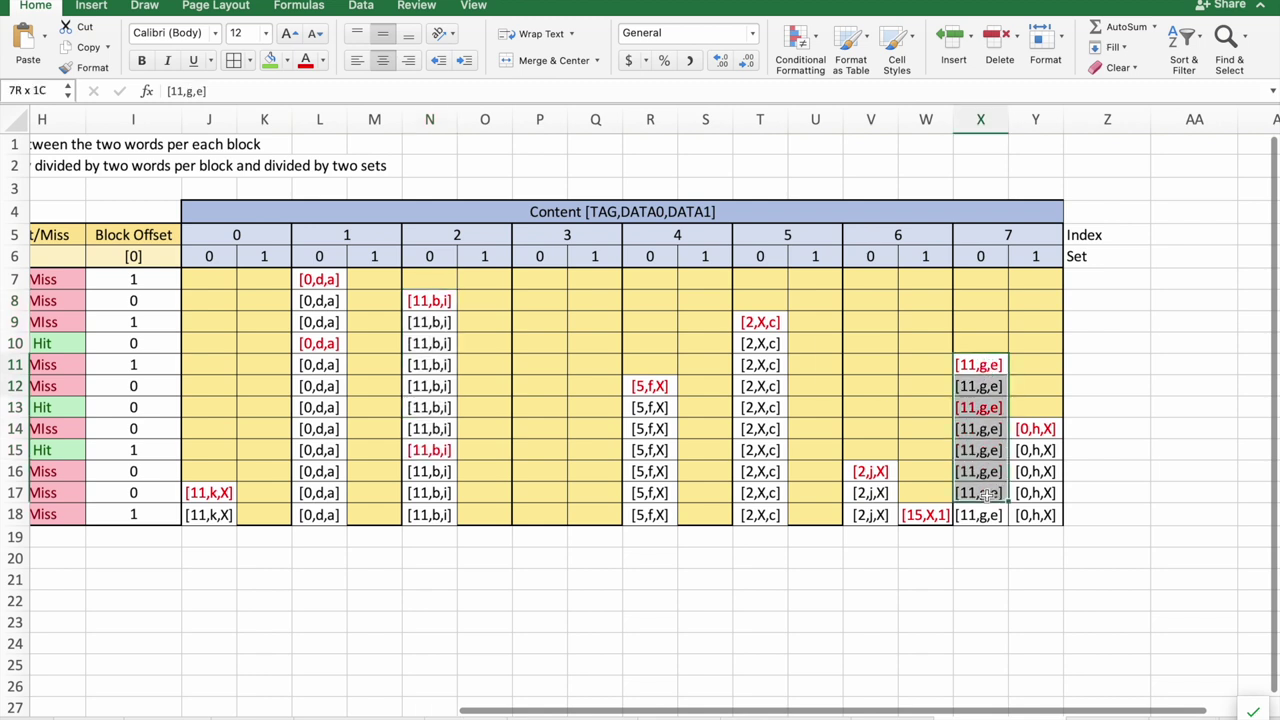
pyautogui.click(428, 304)
pyautogui.moveTo(428, 310); pyautogui.dragTo(433, 517)
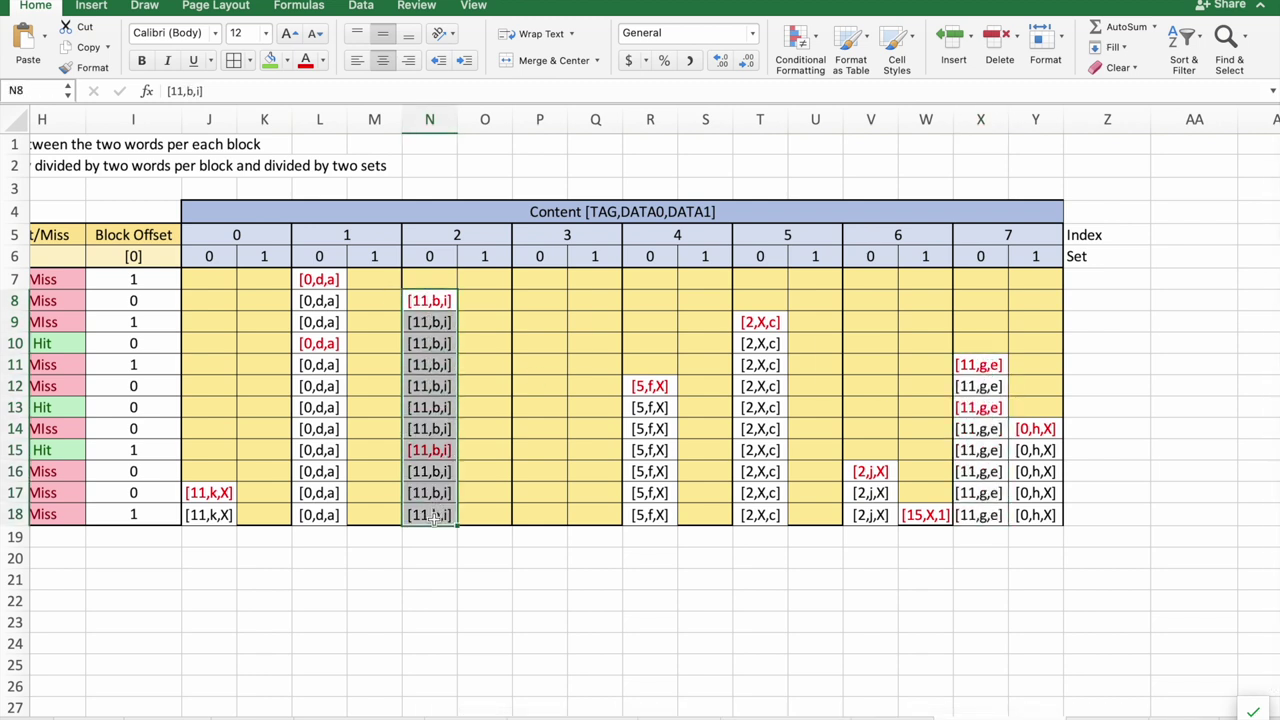
# - Compare the index 6 heading with the last three accesses in D16:G18, focusing on the indices in G16 and G18
pyautogui.hscroll(-10, 988, 430)
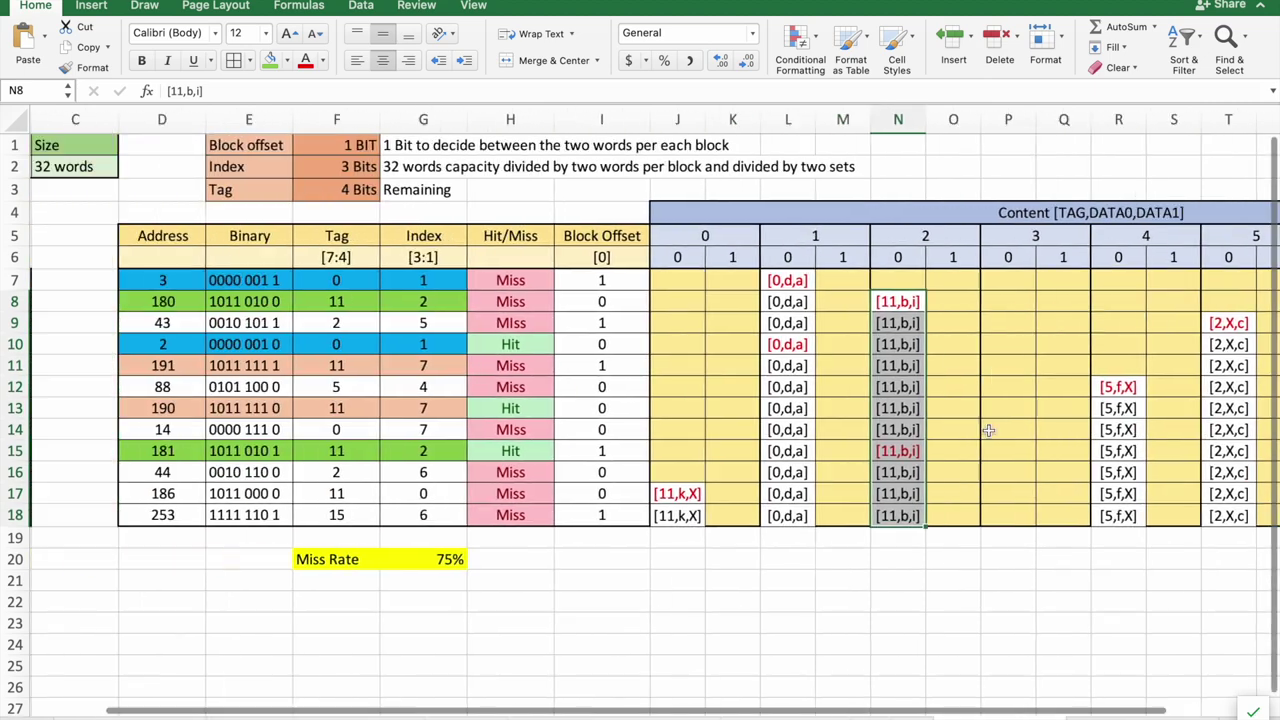
pyautogui.hscroll(10, 988, 430)
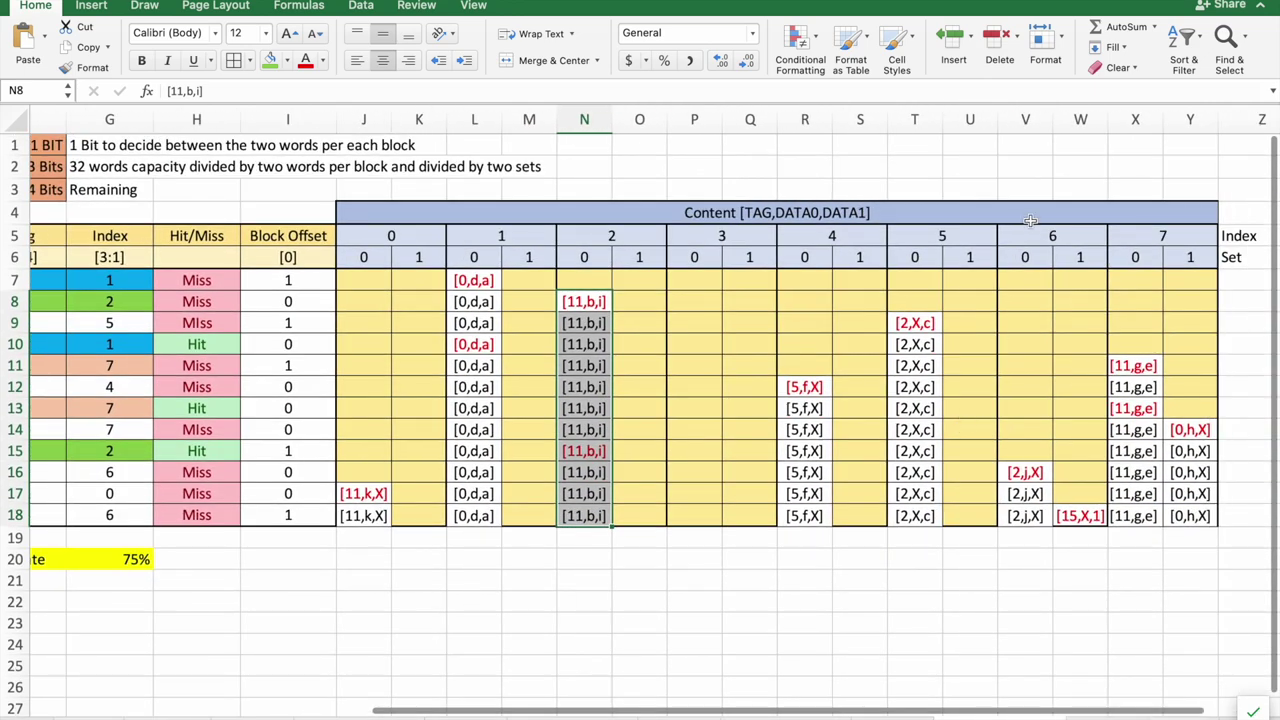
pyautogui.click(1030, 220)
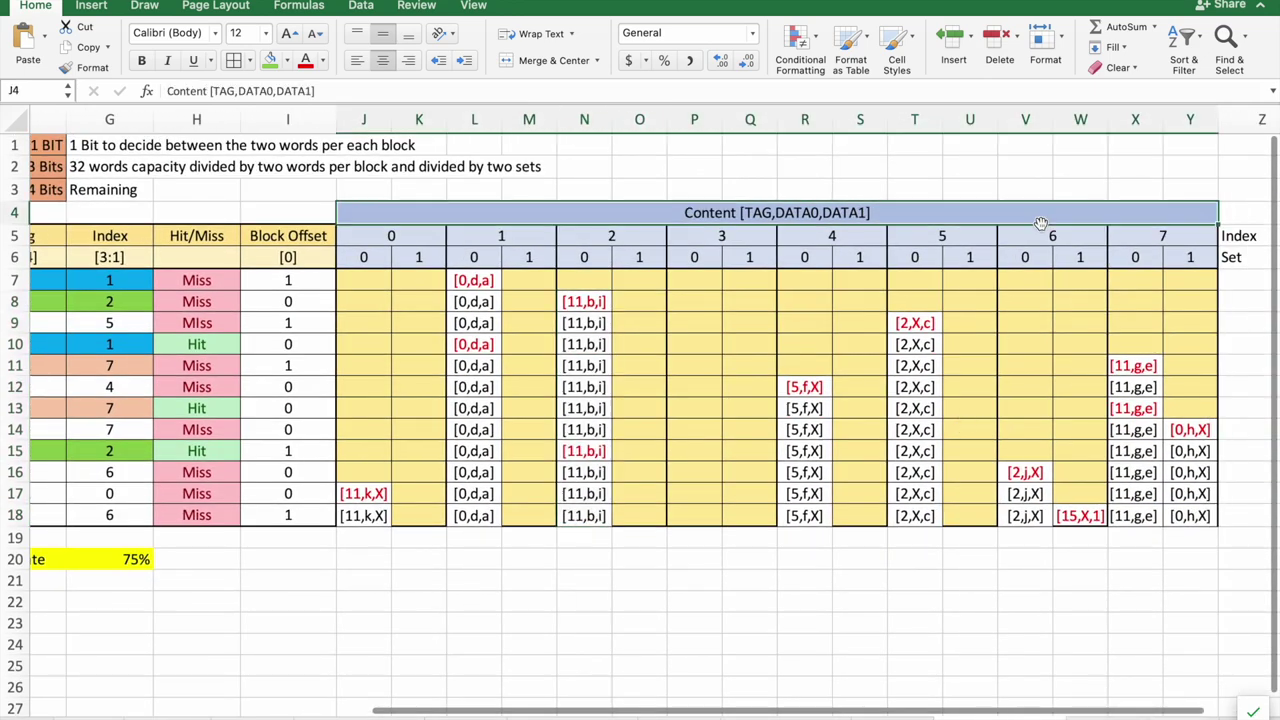
pyautogui.click(1039, 233)
pyautogui.hscroll(-5, 441, 325)
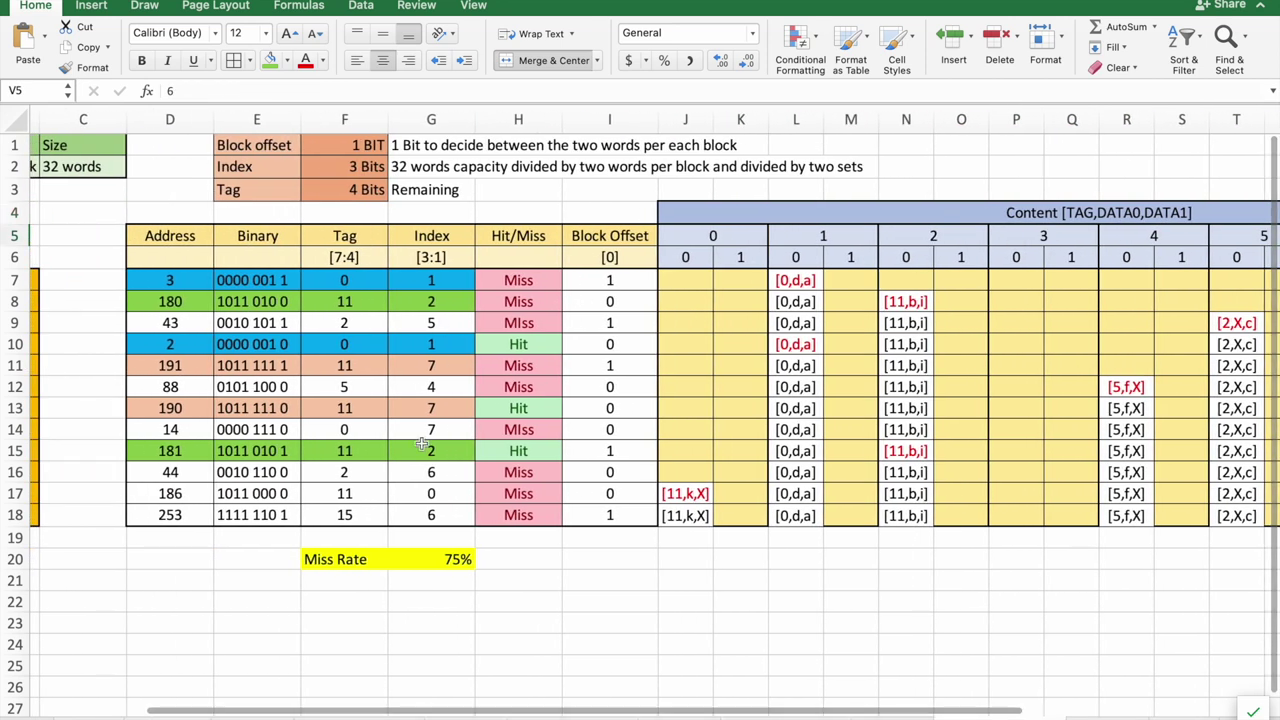
pyautogui.moveTo(160, 472); pyautogui.dragTo(397, 516)
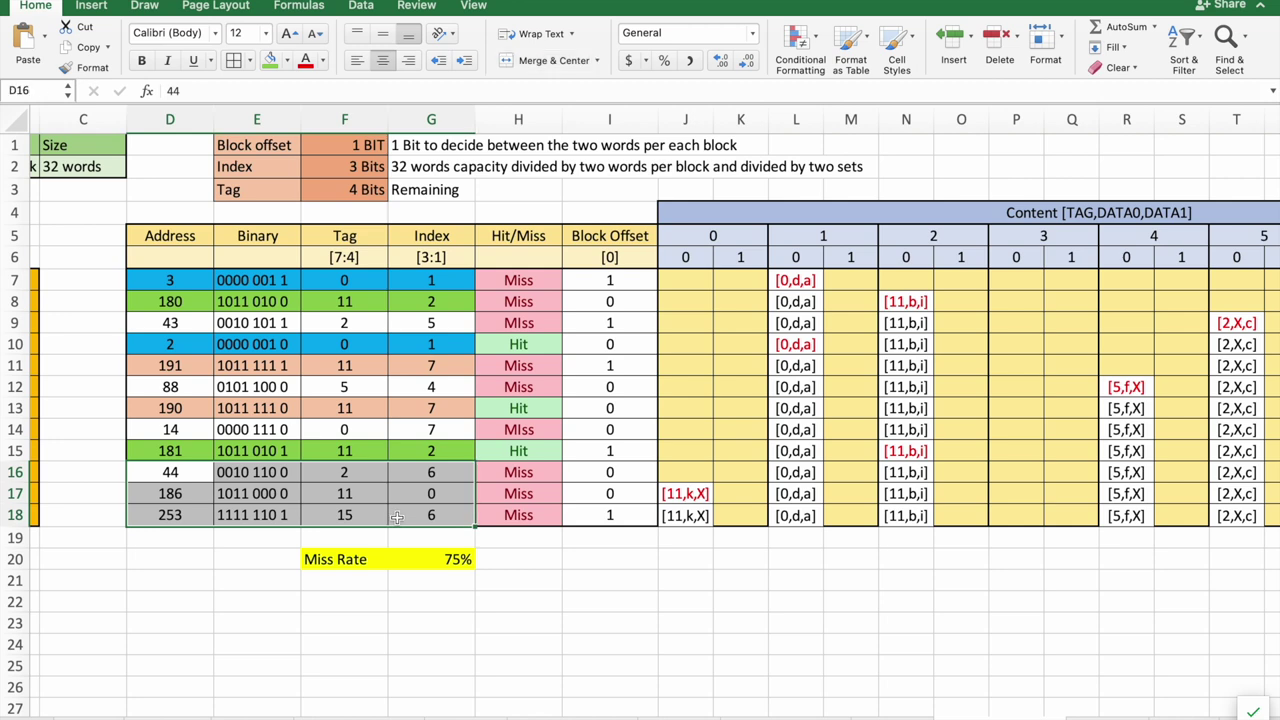
pyautogui.click(443, 466)
pyautogui.click(440, 515)
pyautogui.hscroll(2, 440, 515)
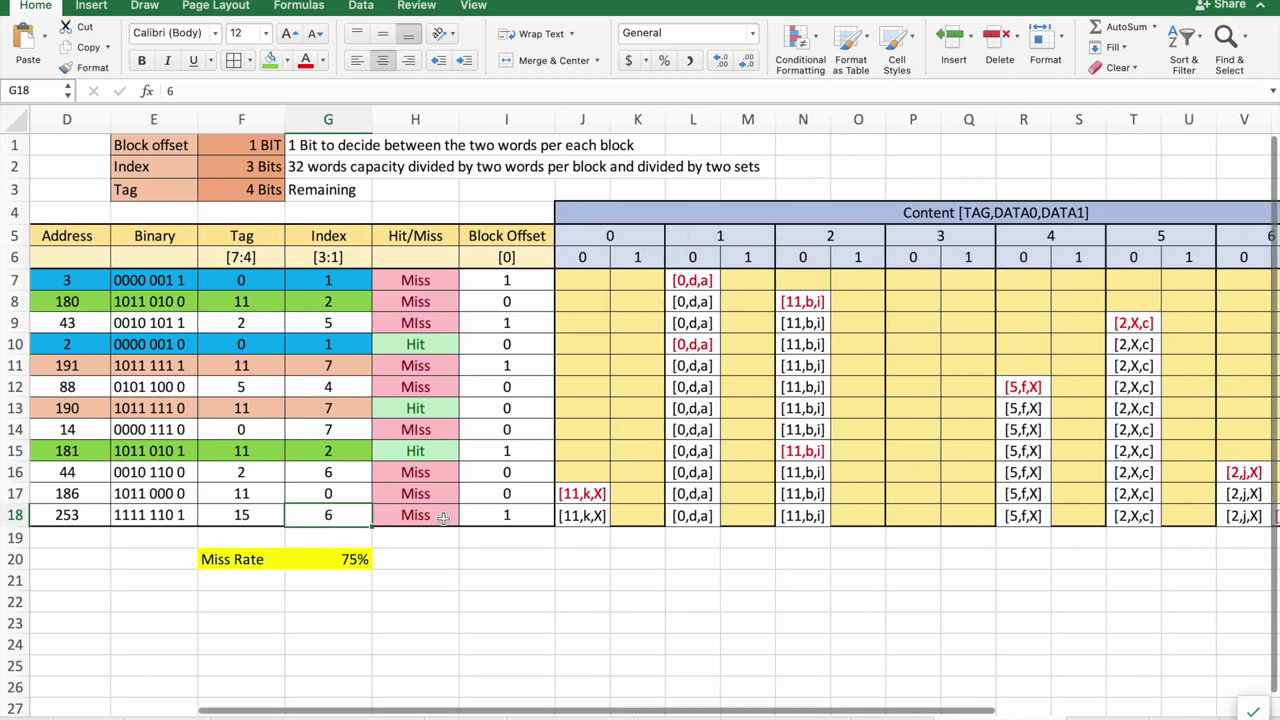
pyautogui.hscroll(5, 440, 515)
# - Examine how the entries under index 6 occupy both sets in V16:V18 and W16:W18
pyautogui.moveTo(801, 466); pyautogui.dragTo(795, 512)
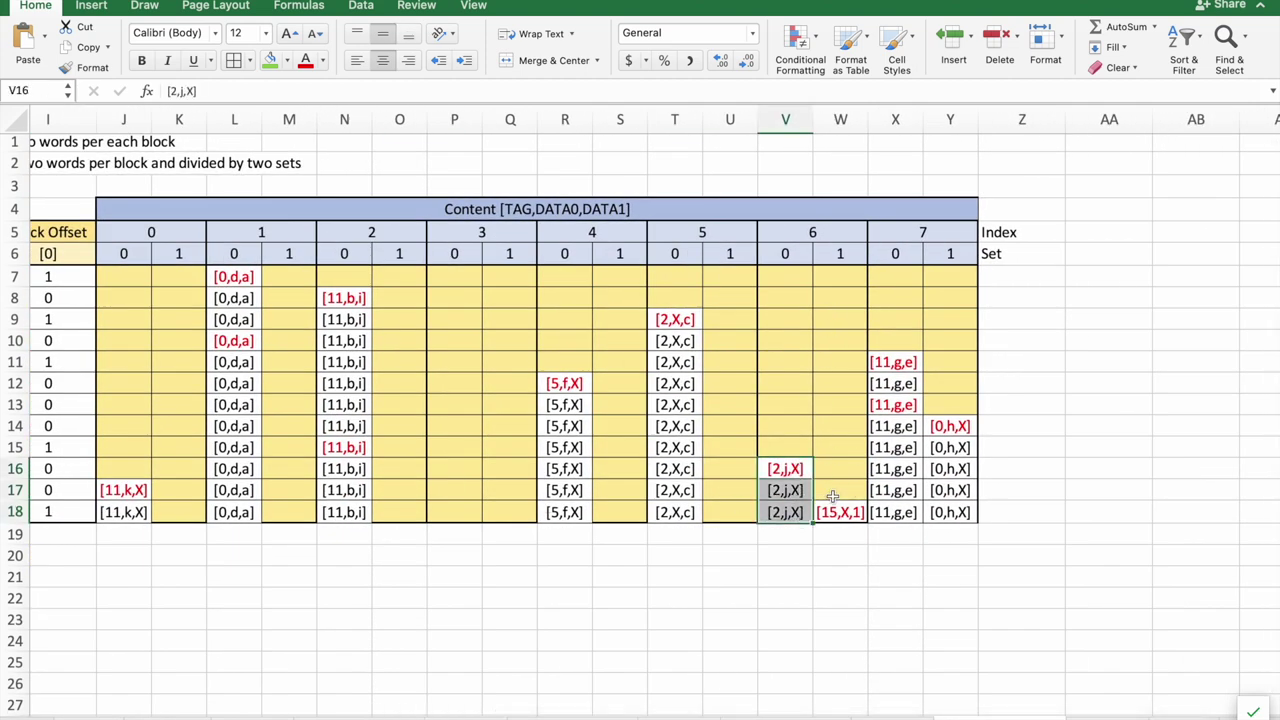
pyautogui.click(833, 505)
pyautogui.click(790, 468)
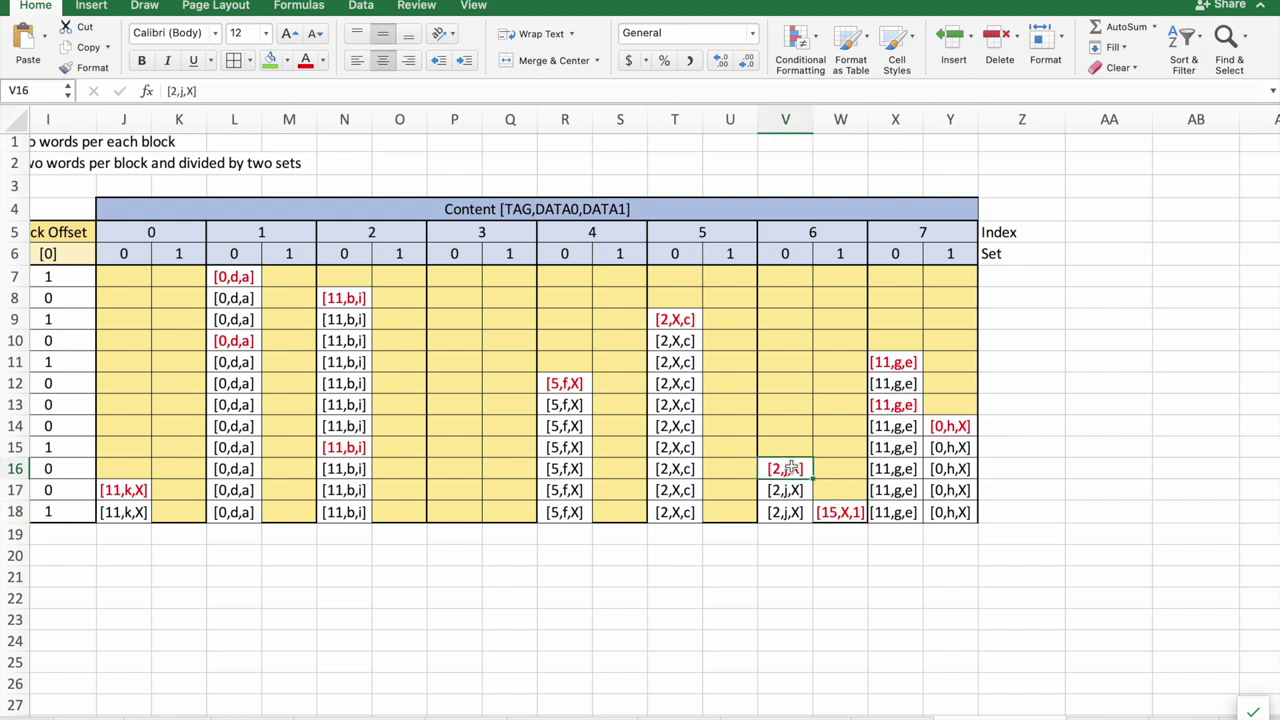
pyautogui.moveTo(787, 469); pyautogui.dragTo(792, 512)
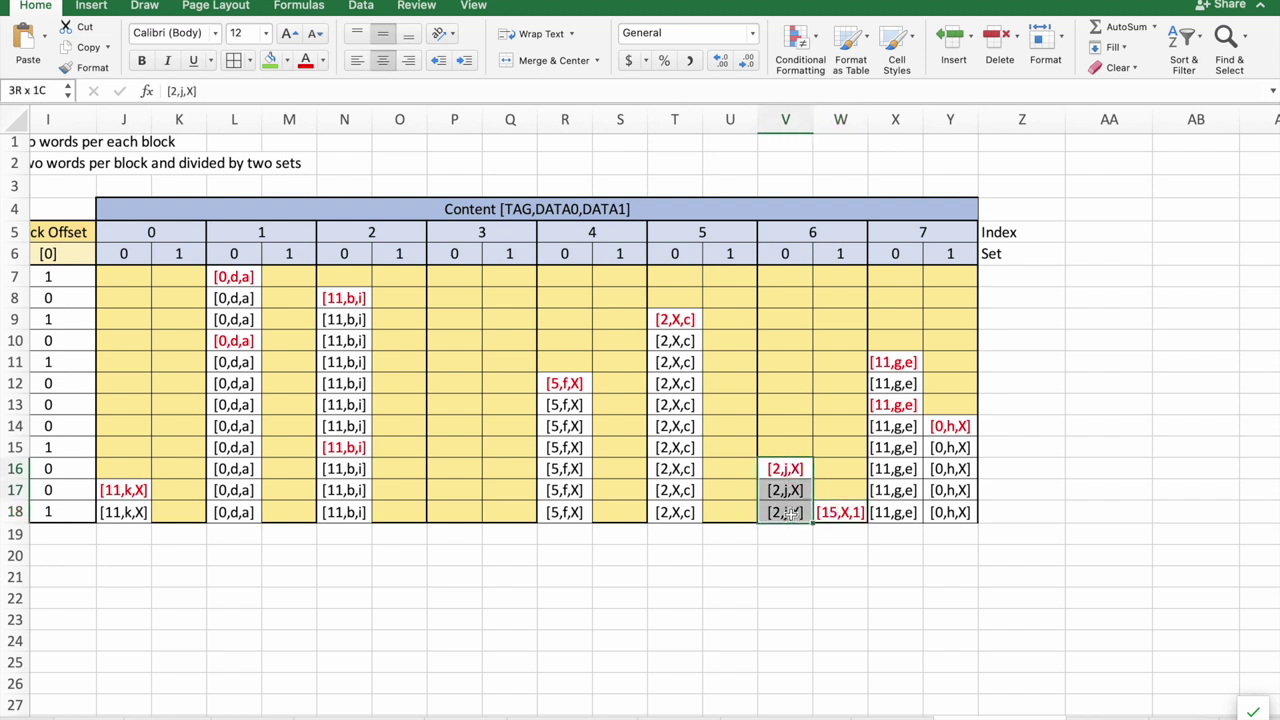
pyautogui.click(845, 476)
pyautogui.moveTo(845, 476); pyautogui.dragTo(845, 512)
pyautogui.hscroll(-5, 845, 510)
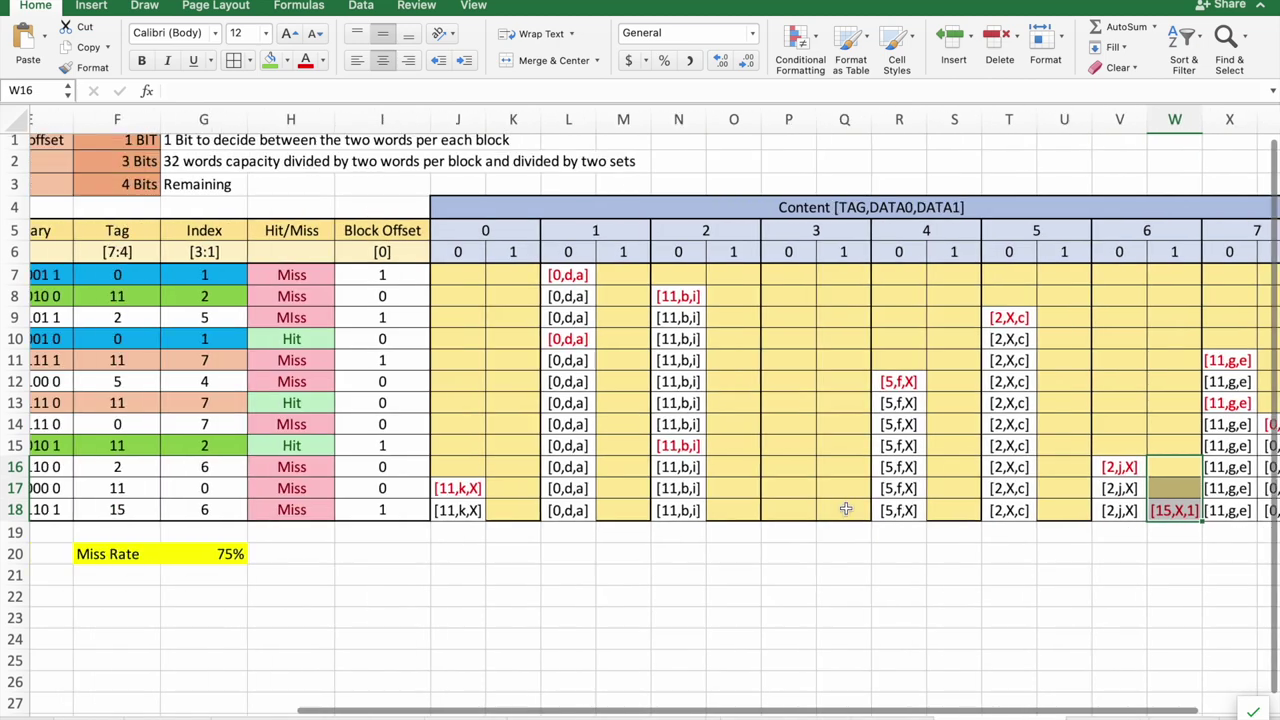
pyautogui.hscroll(-1, 845, 510)
pyautogui.hscroll(5, 845, 510)
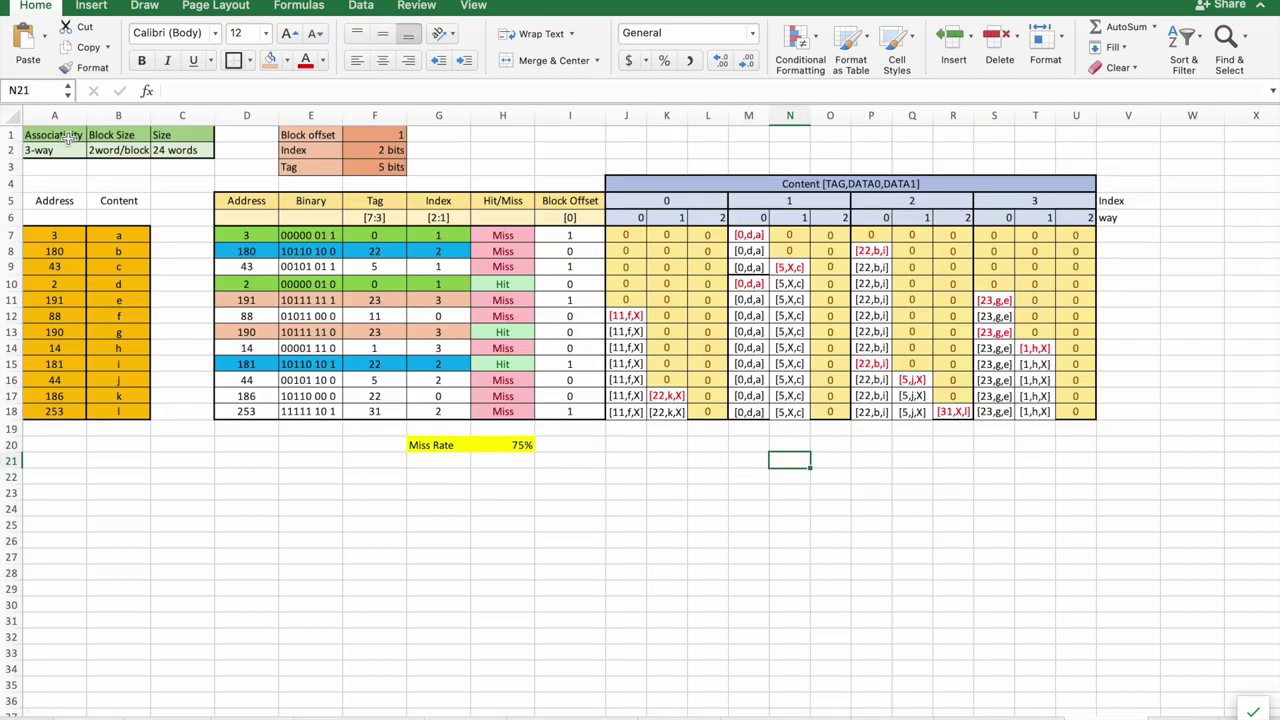
# - Review the 3-way cache parameters in A2:C2, covering the size, associativity and block size
pyautogui.scroll(5, 67, 140)
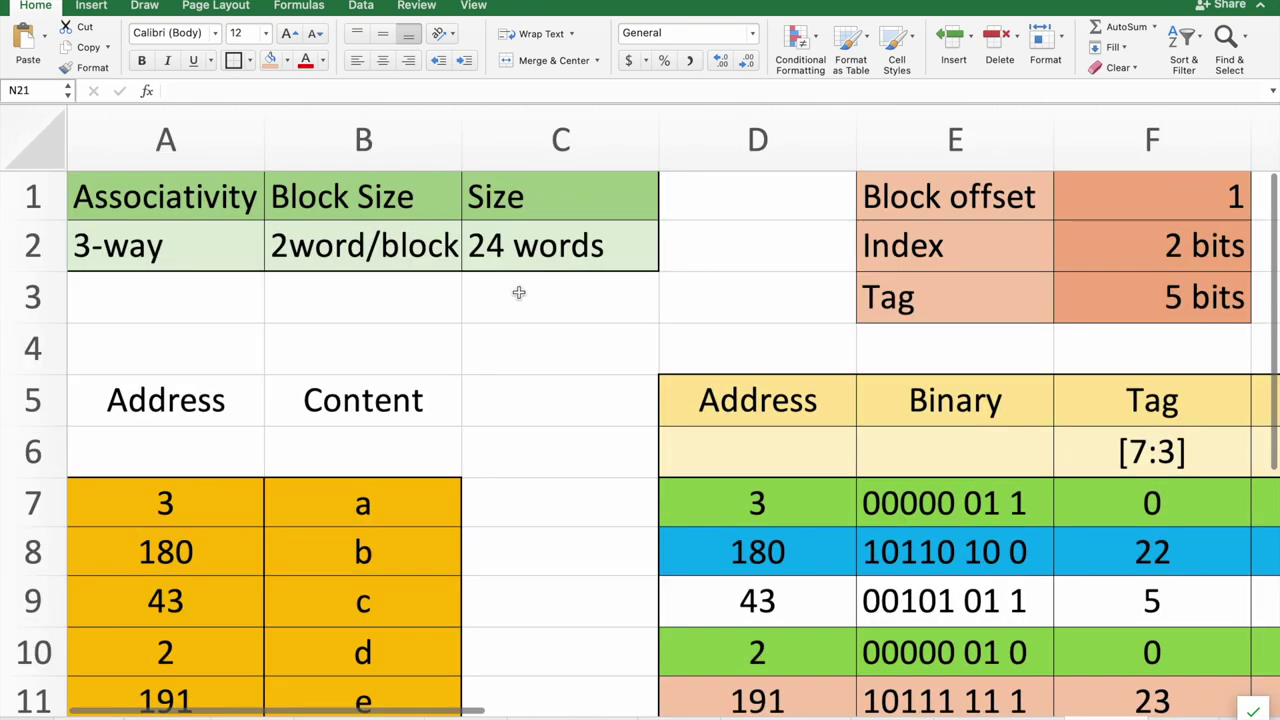
pyautogui.click(490, 253)
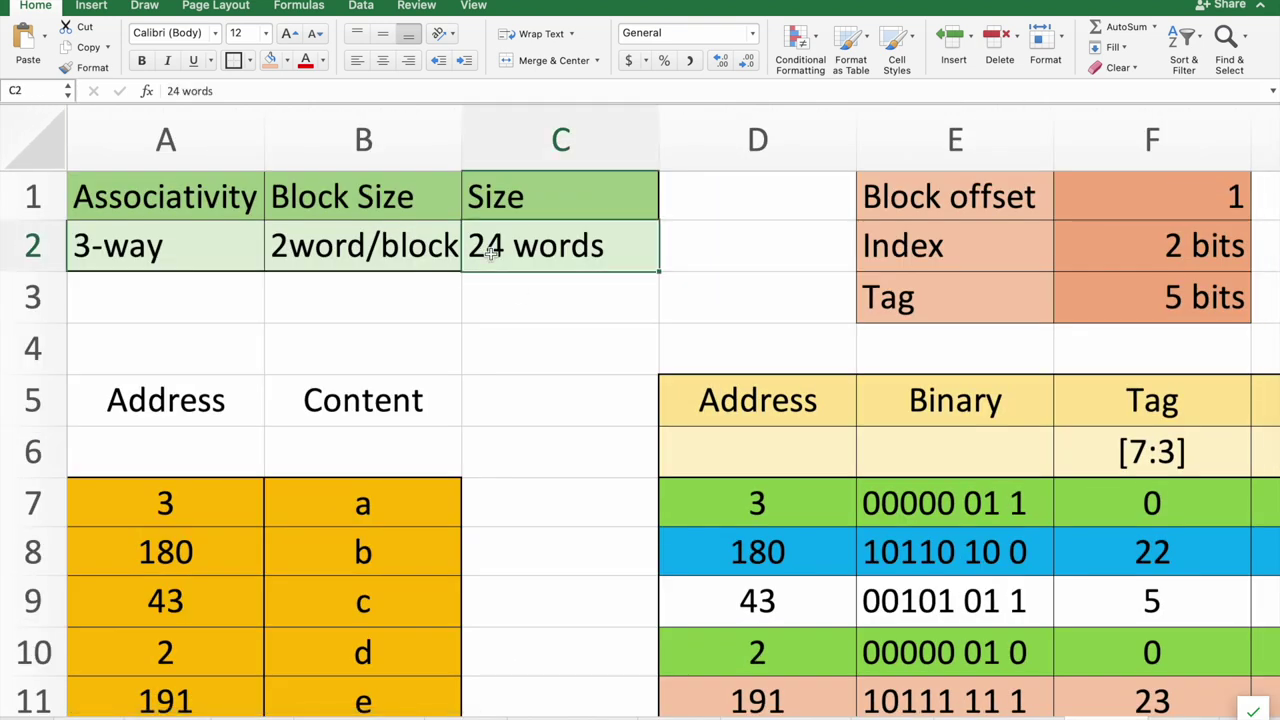
pyautogui.click(137, 241)
pyautogui.click(355, 246)
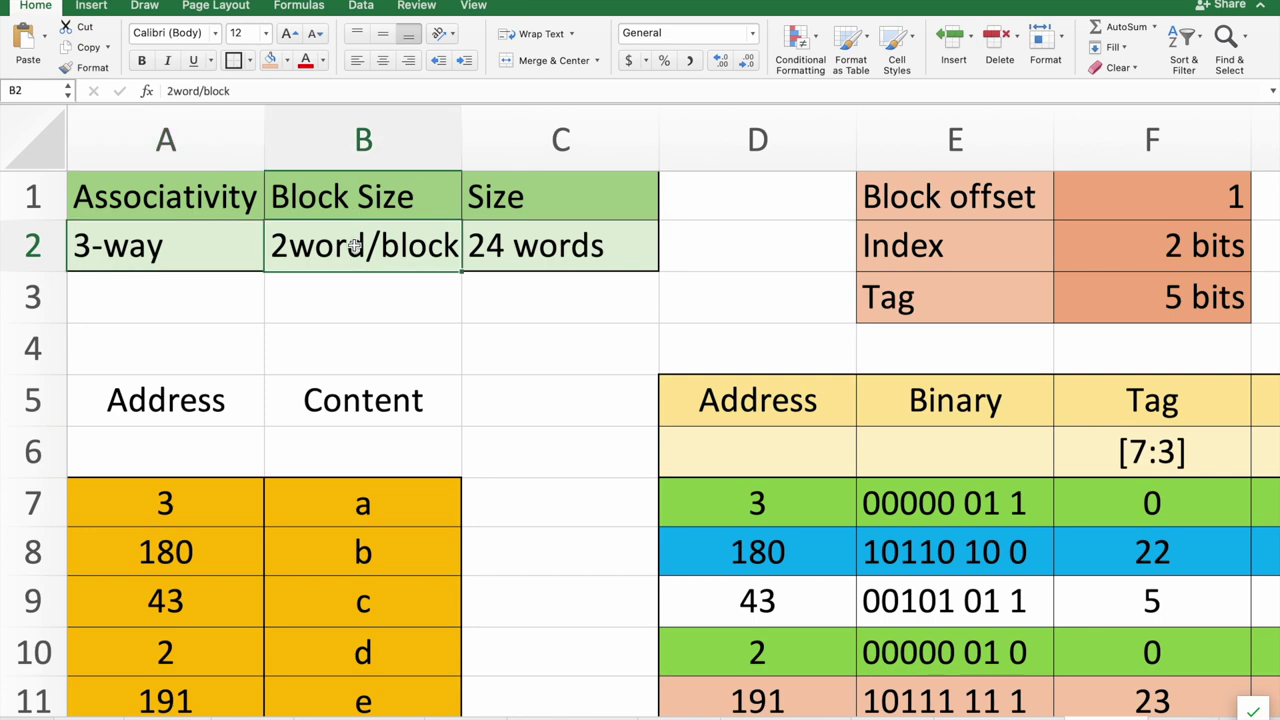
pyautogui.hscroll(5, 355, 246)
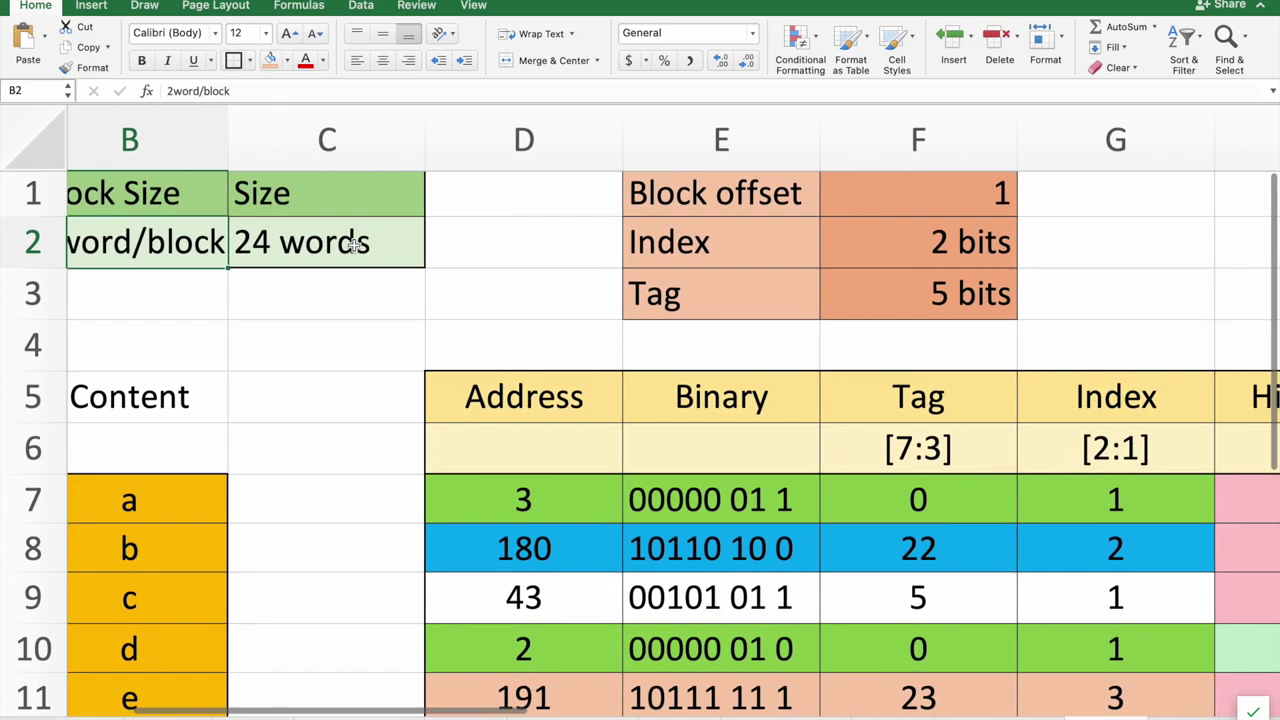
# - Review the block offset, index and tag sizes in F1:F3 against the 3-way cache parameters in A2:C2
pyautogui.click(955, 195)
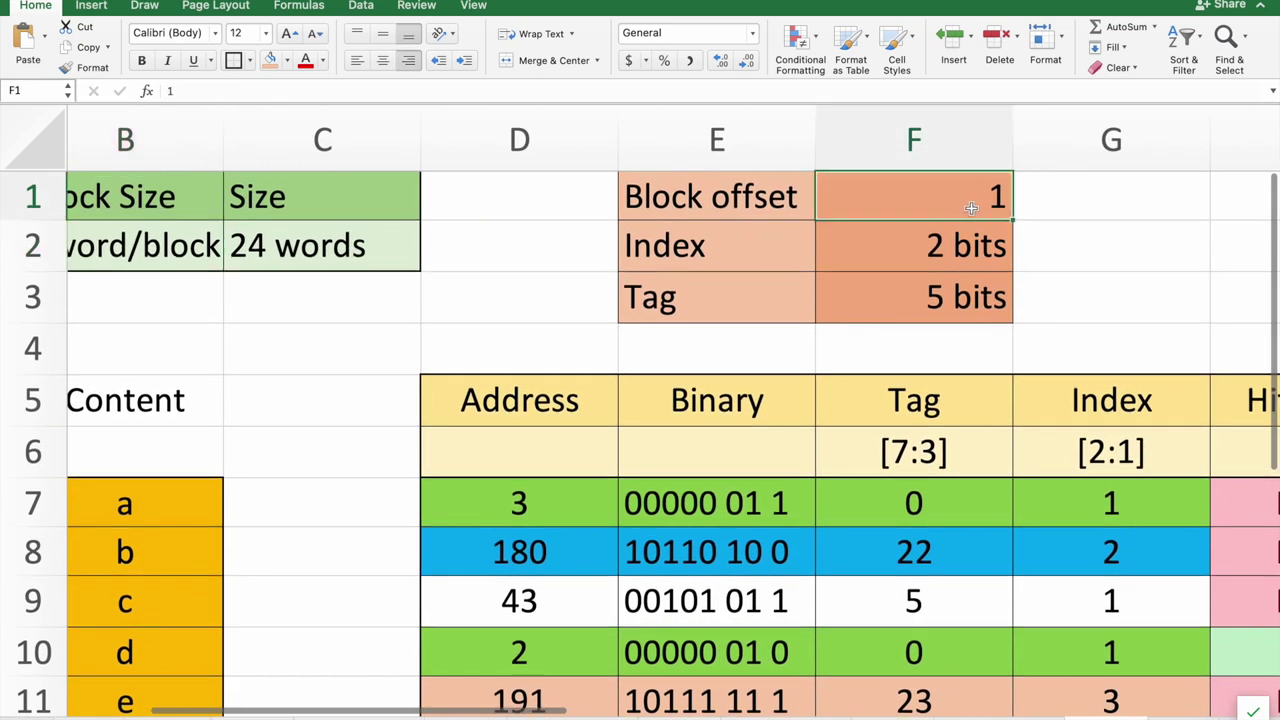
pyautogui.hscroll(-5, 775, 229)
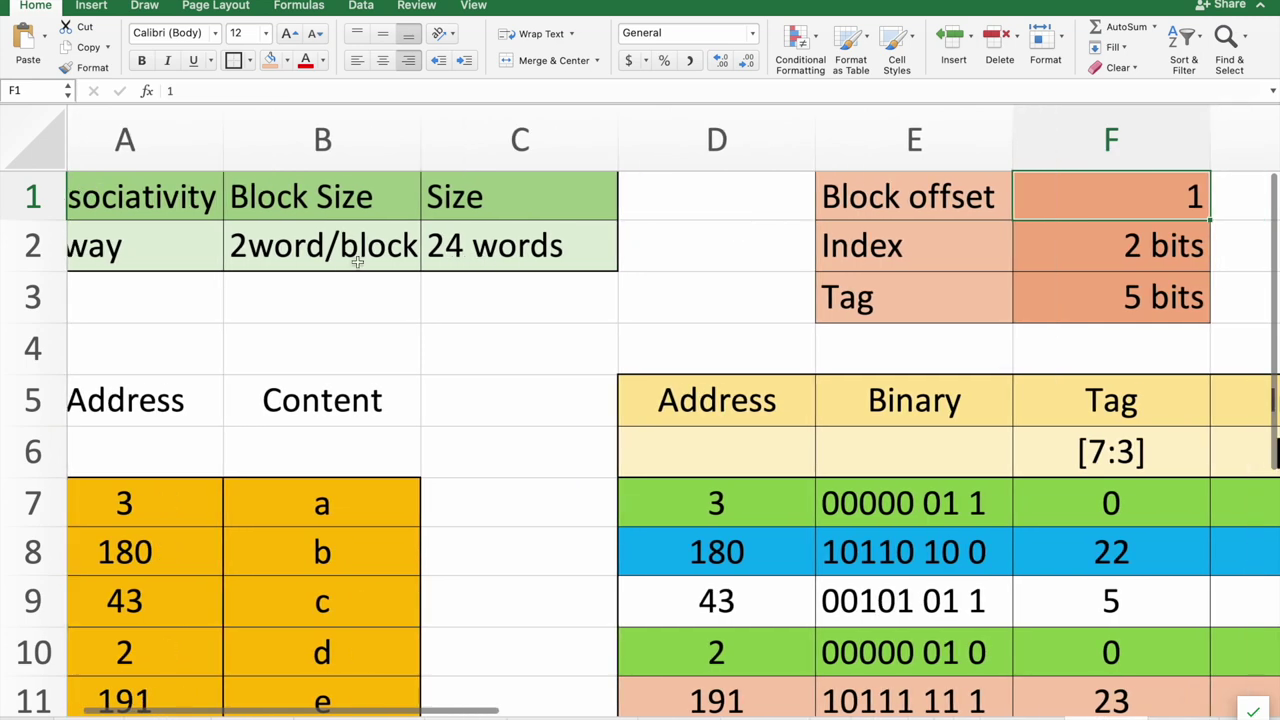
pyautogui.hscroll(-2, 360, 262)
pyautogui.click(511, 236)
pyautogui.click(114, 236)
pyautogui.click(305, 244)
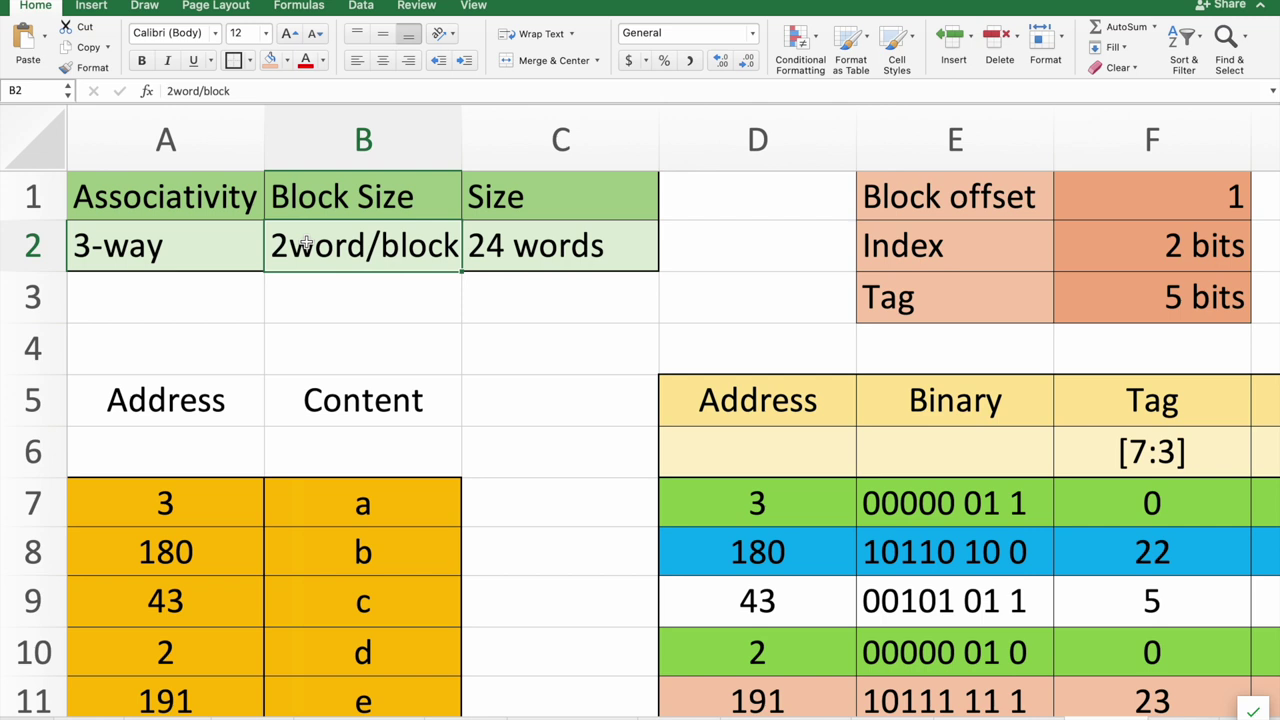
pyautogui.click(1157, 253)
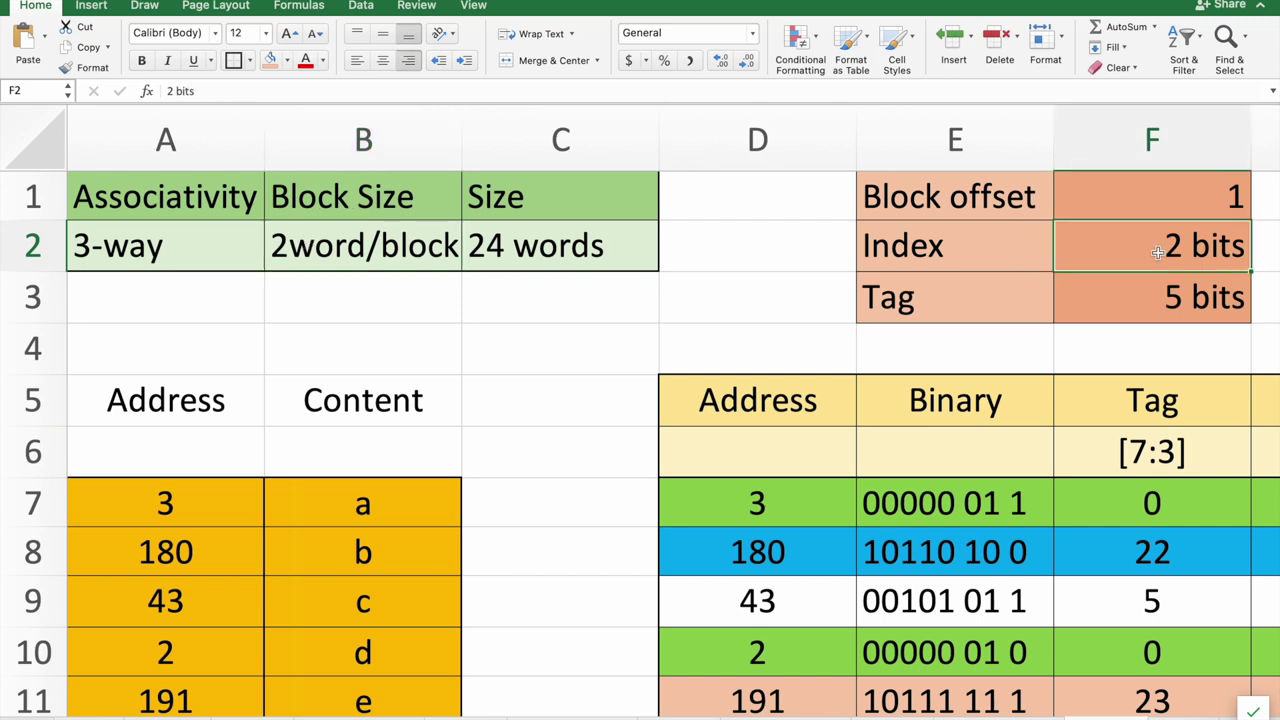
pyautogui.click(1158, 294)
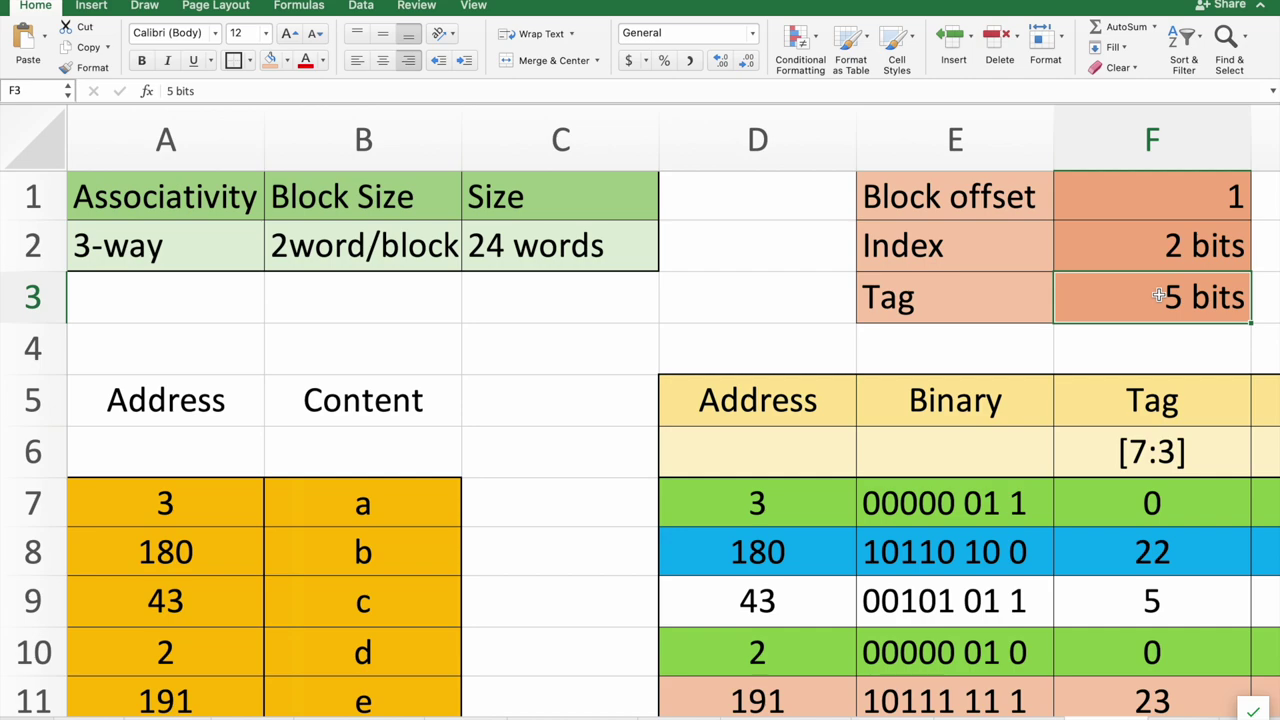
# - Examine the block offset, index and tag bit ranges in row 6 and the values listed beneath them
pyautogui.scroll(-2, 1158, 296)
pyautogui.scroll(2, 1158, 296)
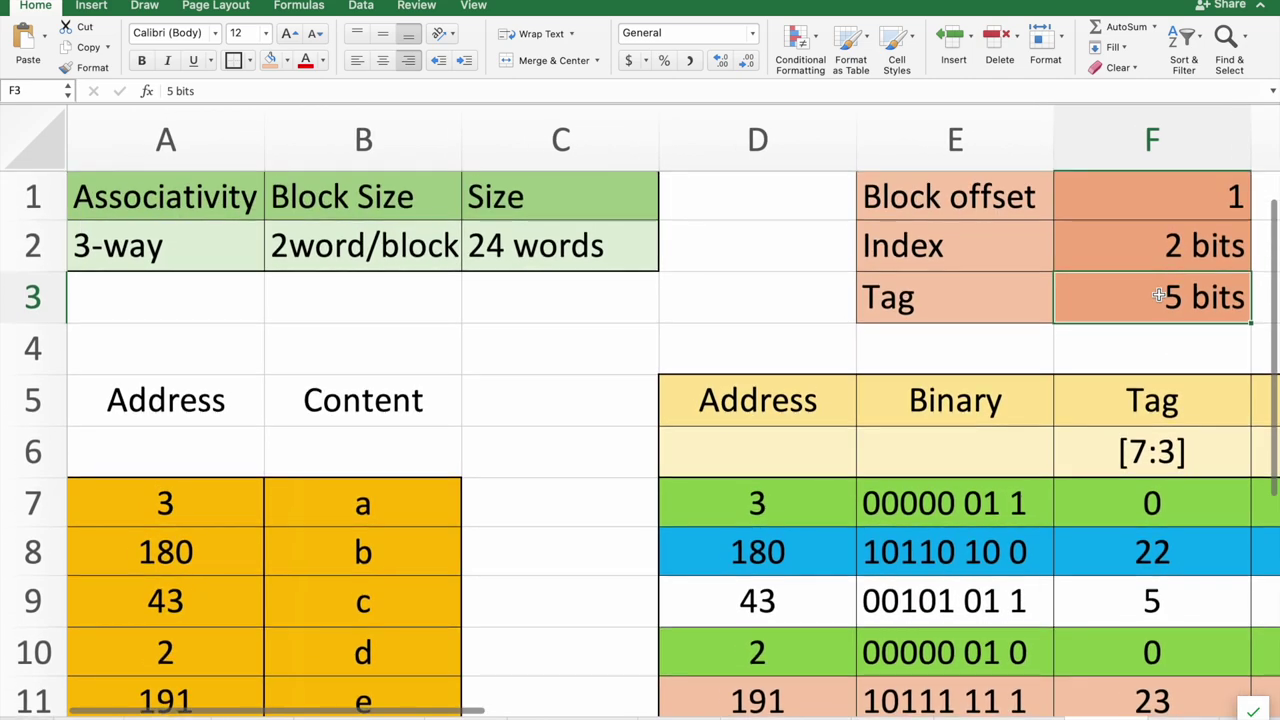
pyautogui.scroll(-3, 1158, 296)
pyautogui.scroll(-5, 1152, 288)
pyautogui.hscroll(1, 1152, 288)
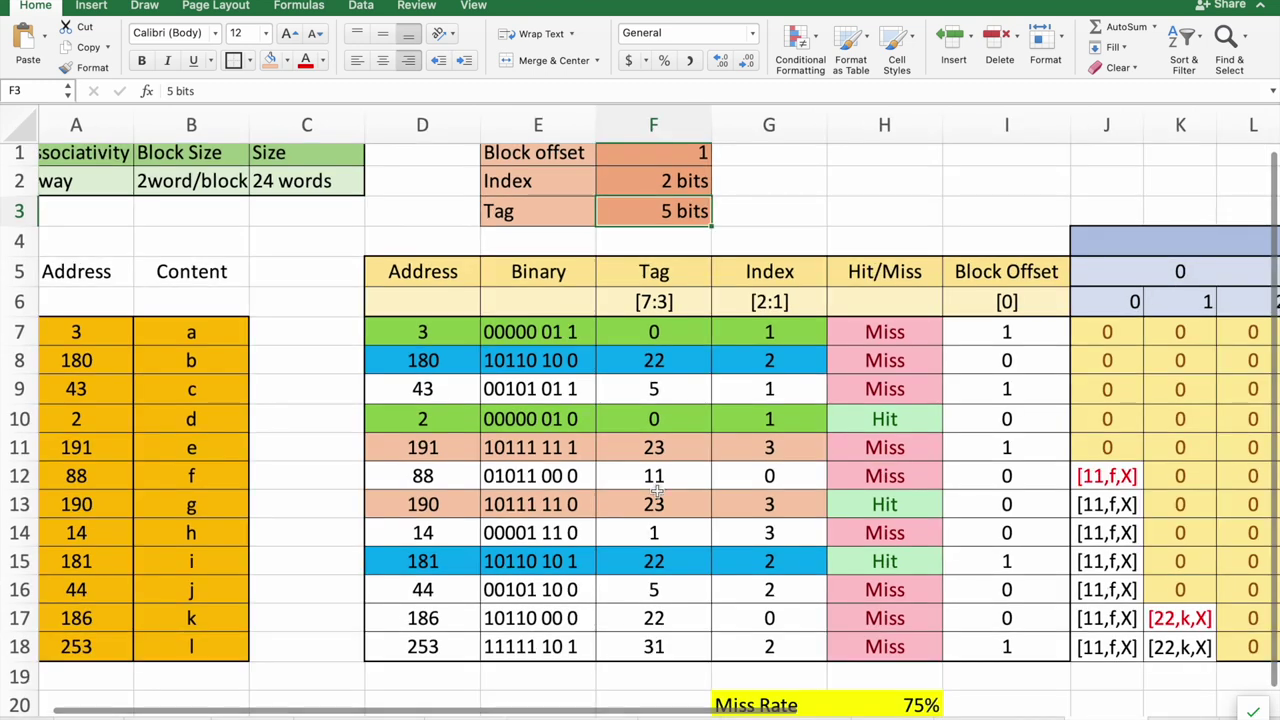
pyautogui.click(1004, 305)
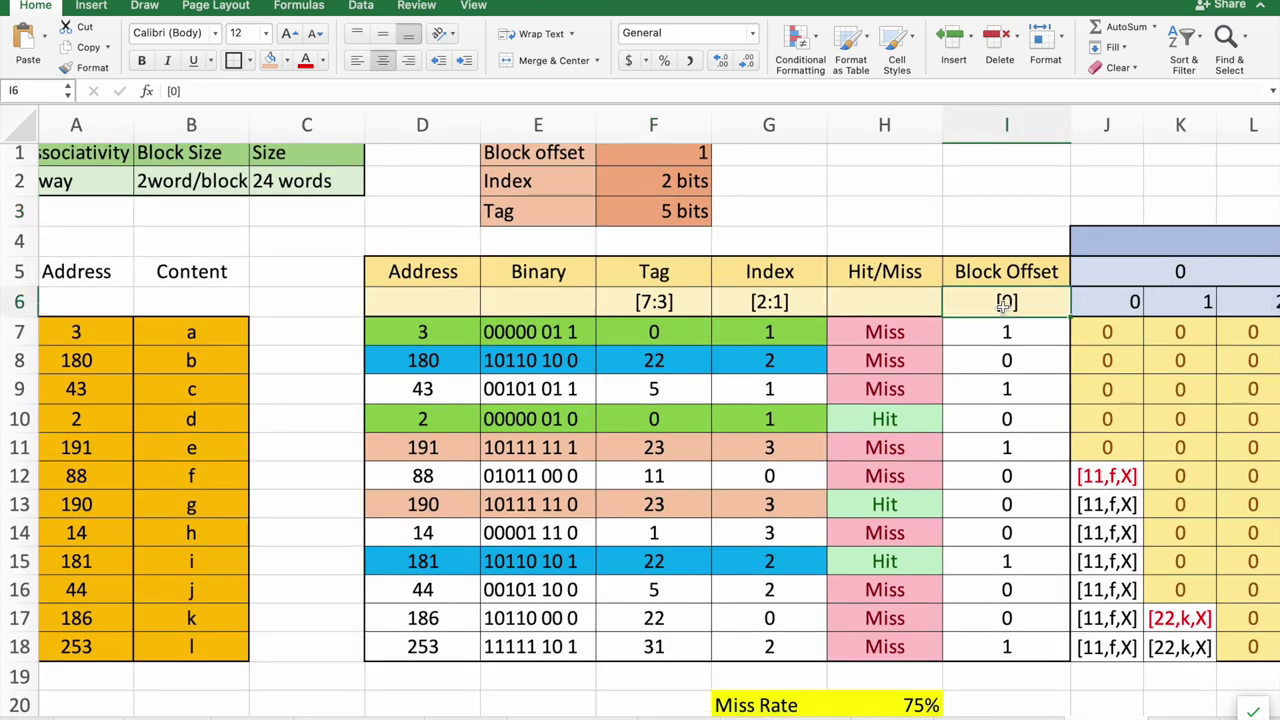
pyautogui.click(780, 308)
pyautogui.click(662, 305)
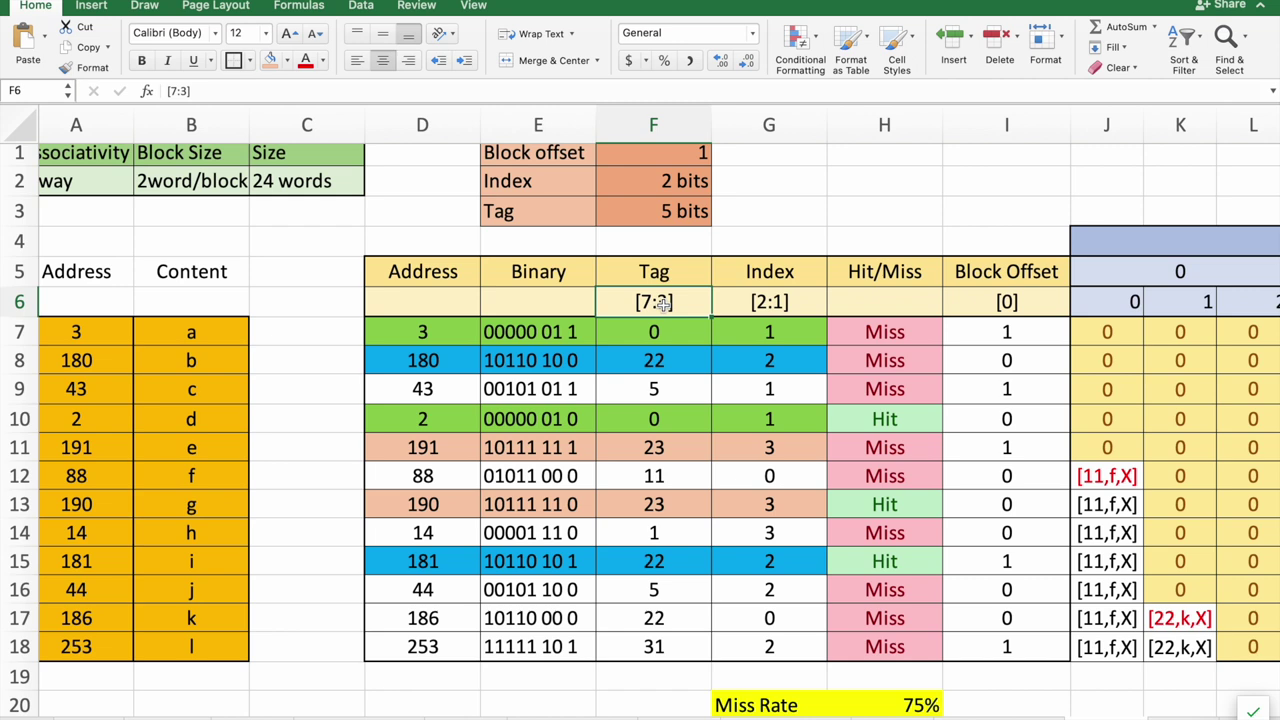
pyautogui.moveTo(601, 326); pyautogui.dragTo(716, 596)
pyautogui.click(1004, 330)
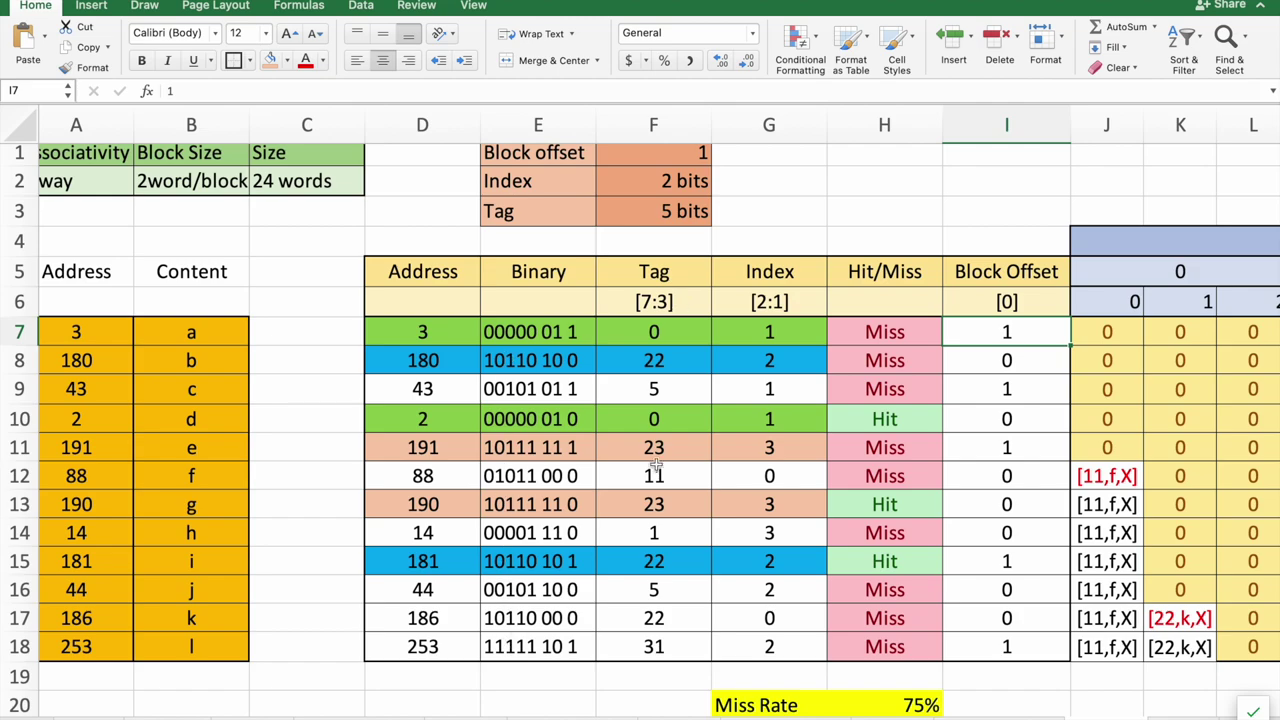
# - Consult the memory associativity diagrams and the fully associative table, returning to the 3-way table
pyautogui.scroll(-3, 953, 409)
pyautogui.hscroll(5, 953, 409)
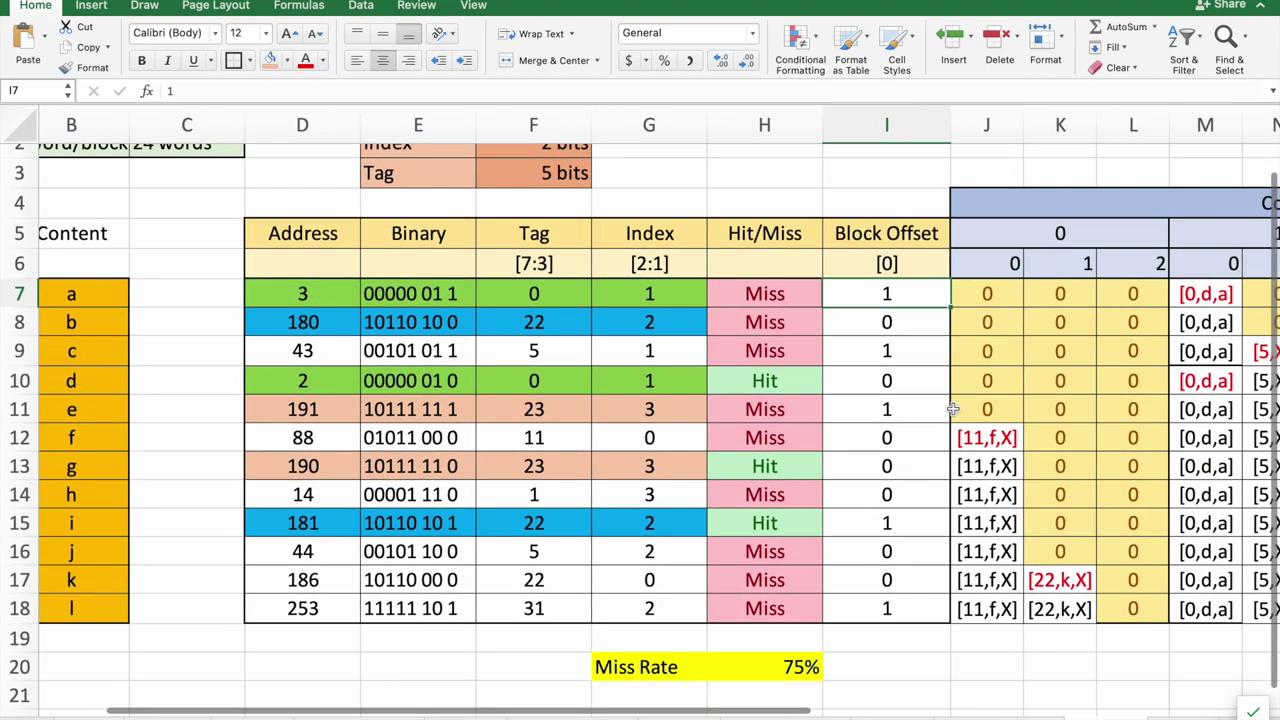
pyautogui.scroll(-3, 953, 409)
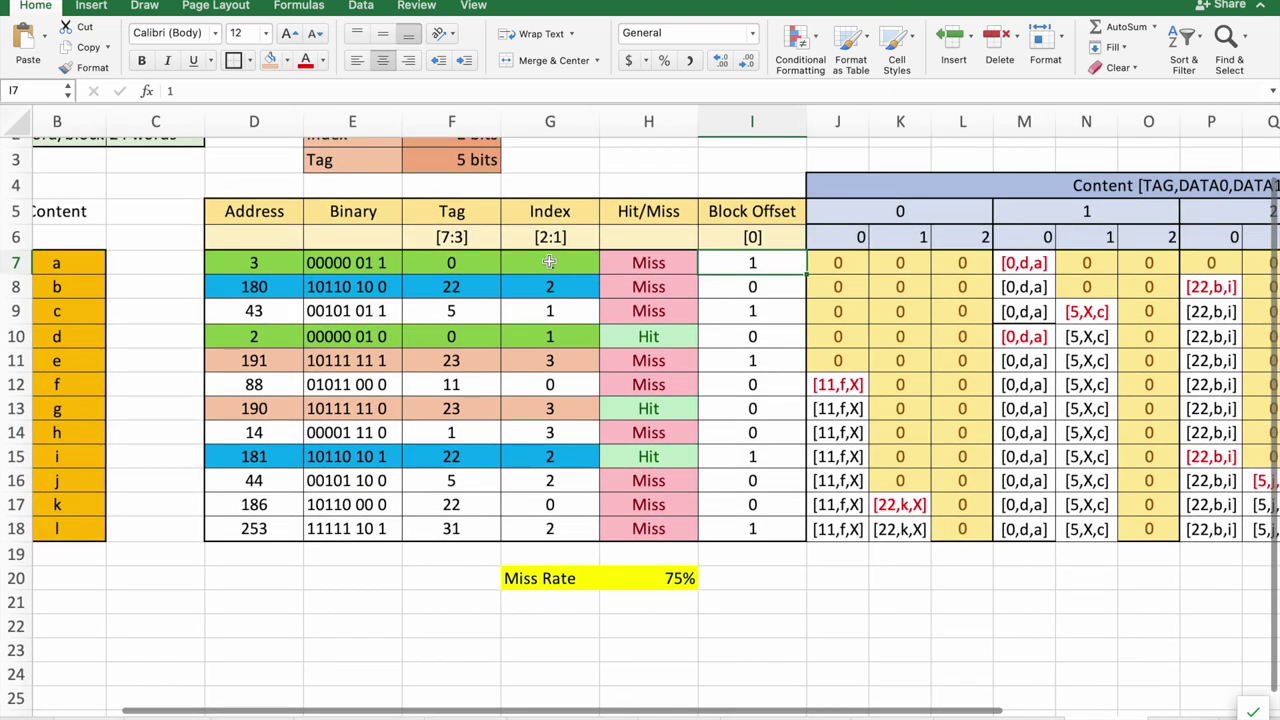
pyautogui.click(470, 285)
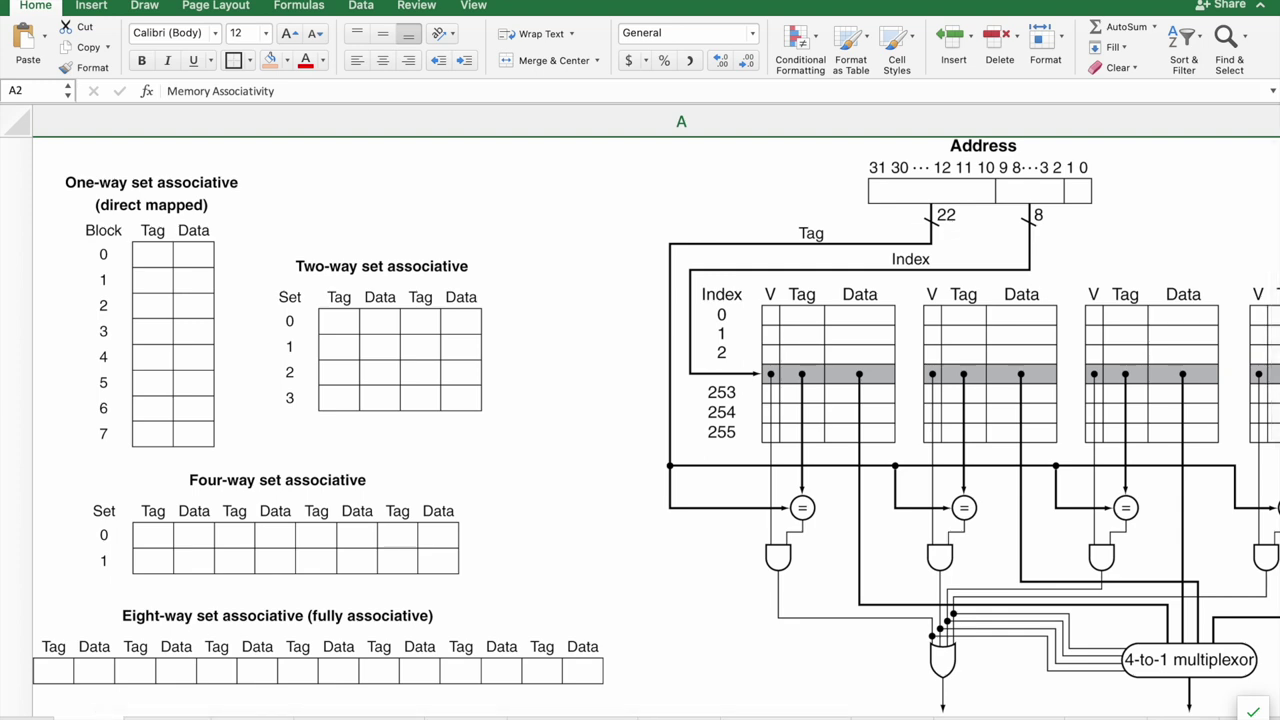
pyautogui.hotkey('ctrl', 'pagedown')
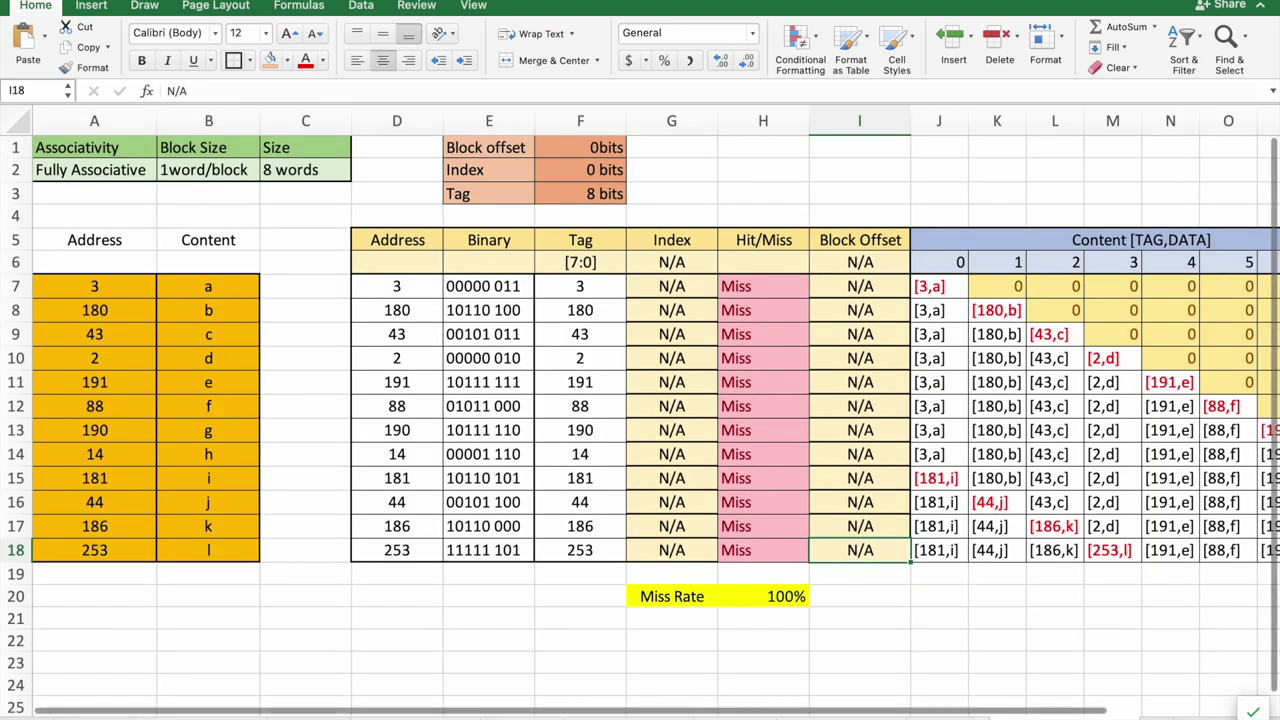
pyautogui.hotkey('ctrl', 'pagedown')
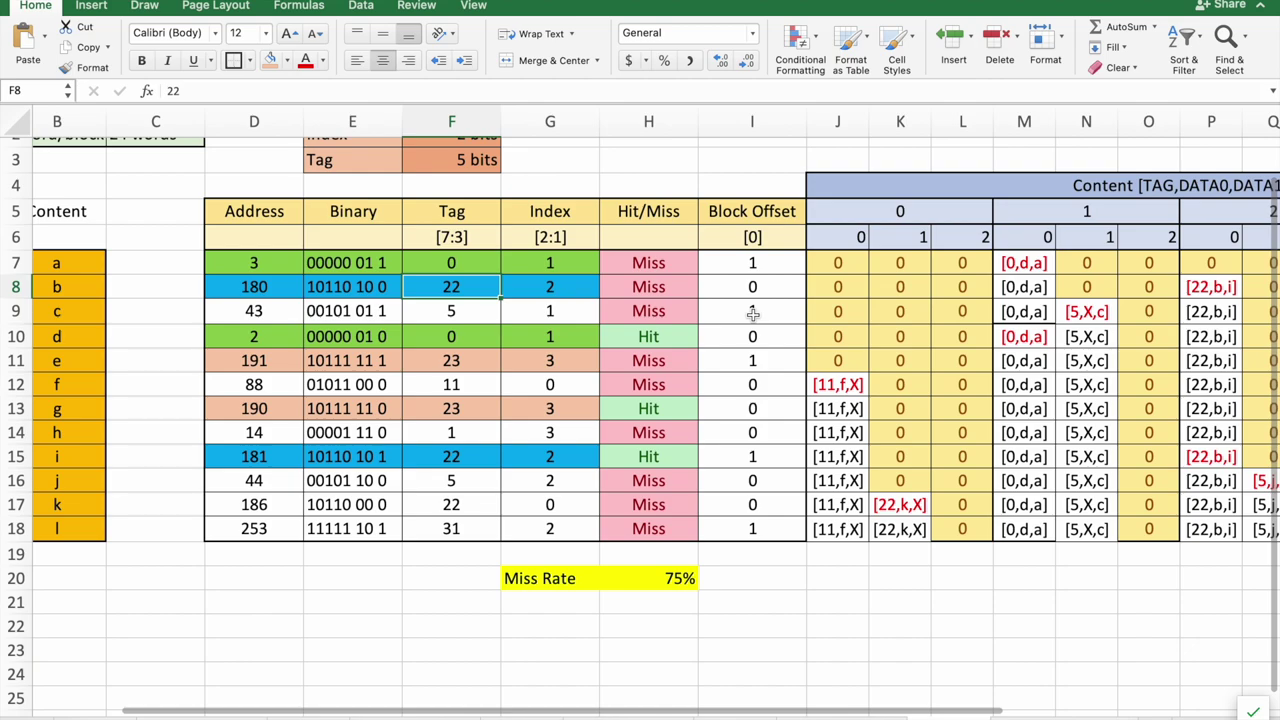
# - Examine the Content headings of the 3-way table, going through ways 0, 1 and 2 under index 0 in J6:L6
pyautogui.scroll(1, 520, 325)
pyautogui.hscroll(3, 520, 325)
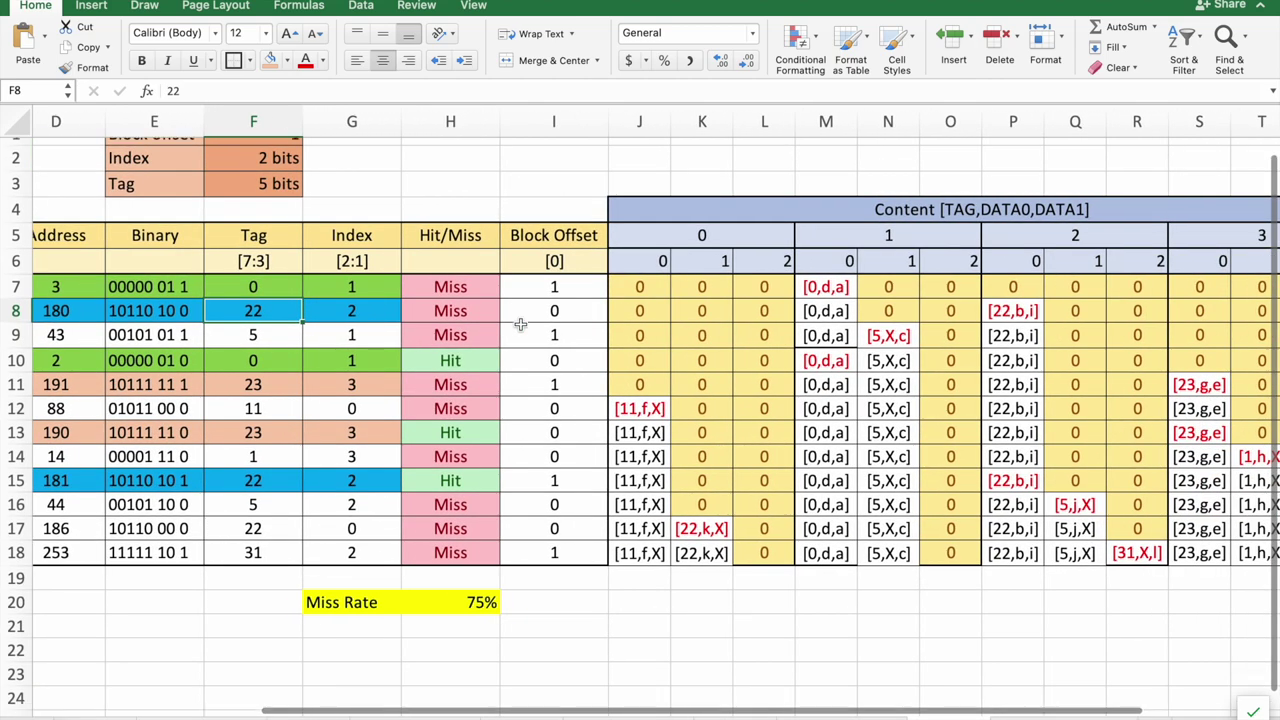
pyautogui.scroll(1, 520, 325)
pyautogui.hscroll(-1, 520, 325)
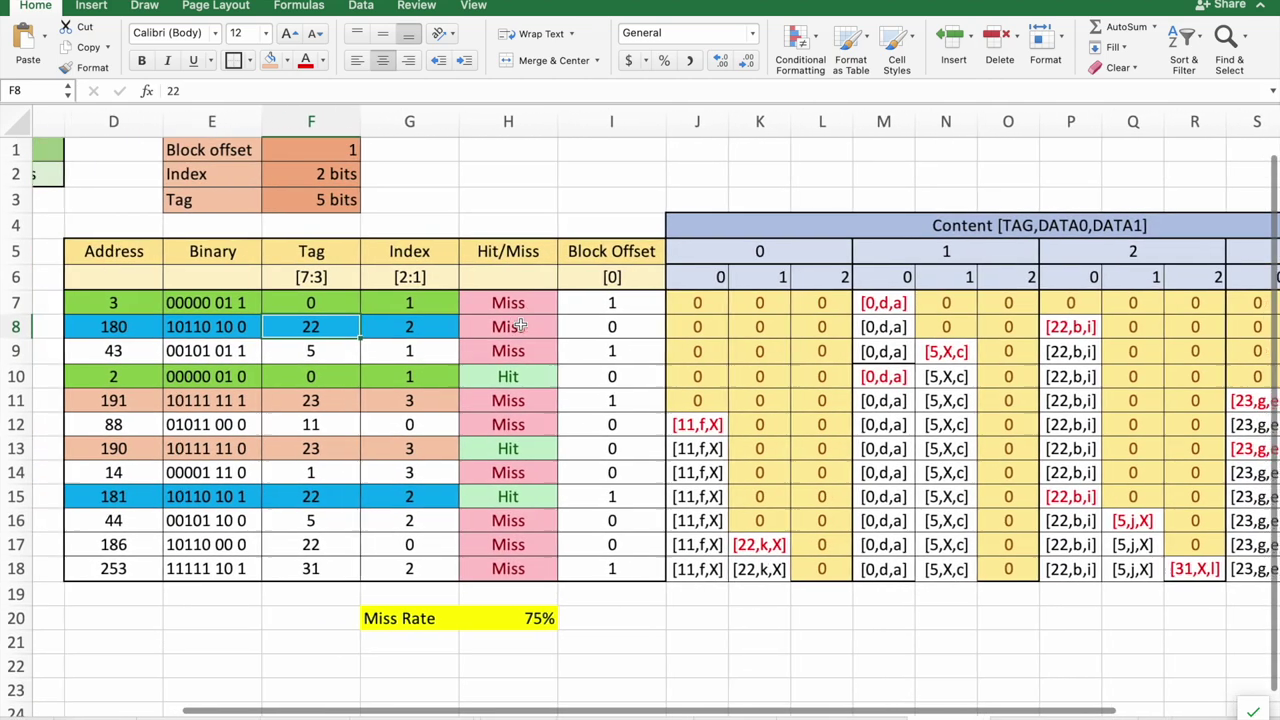
pyautogui.hscroll(3, 520, 325)
pyautogui.hscroll(2, 520, 325)
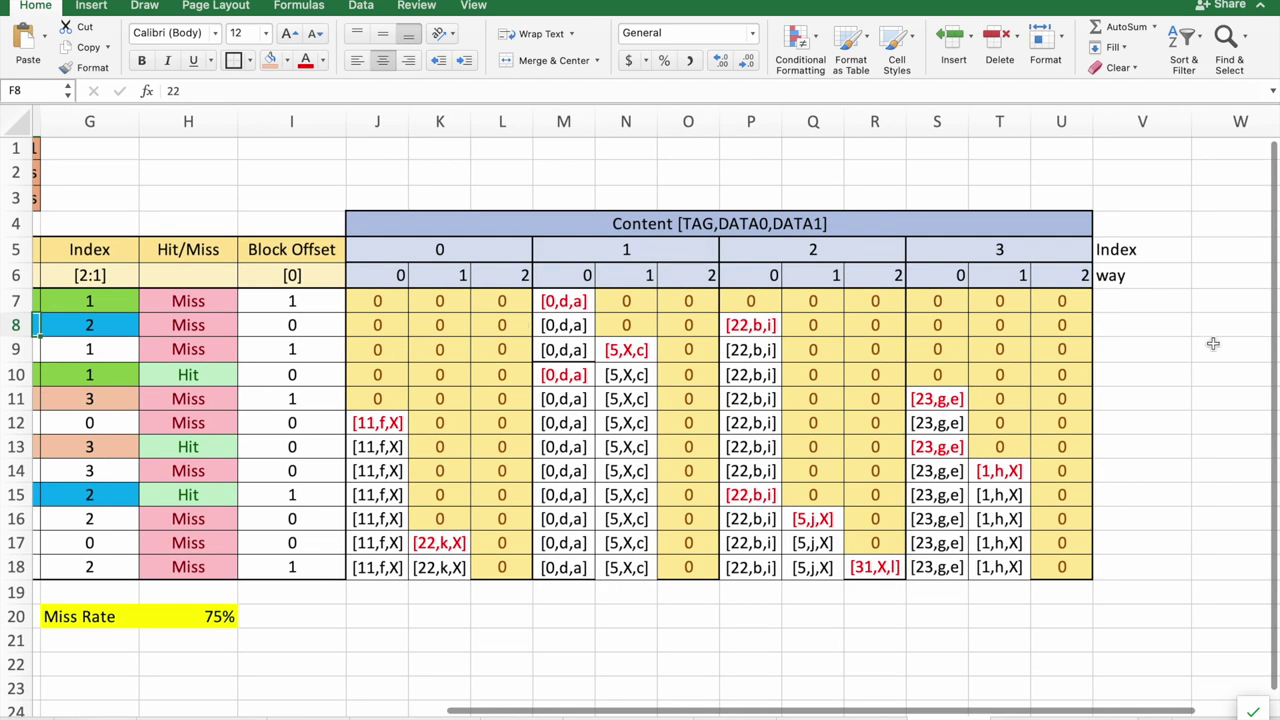
pyautogui.click(383, 276)
pyautogui.click(449, 275)
pyautogui.click(506, 275)
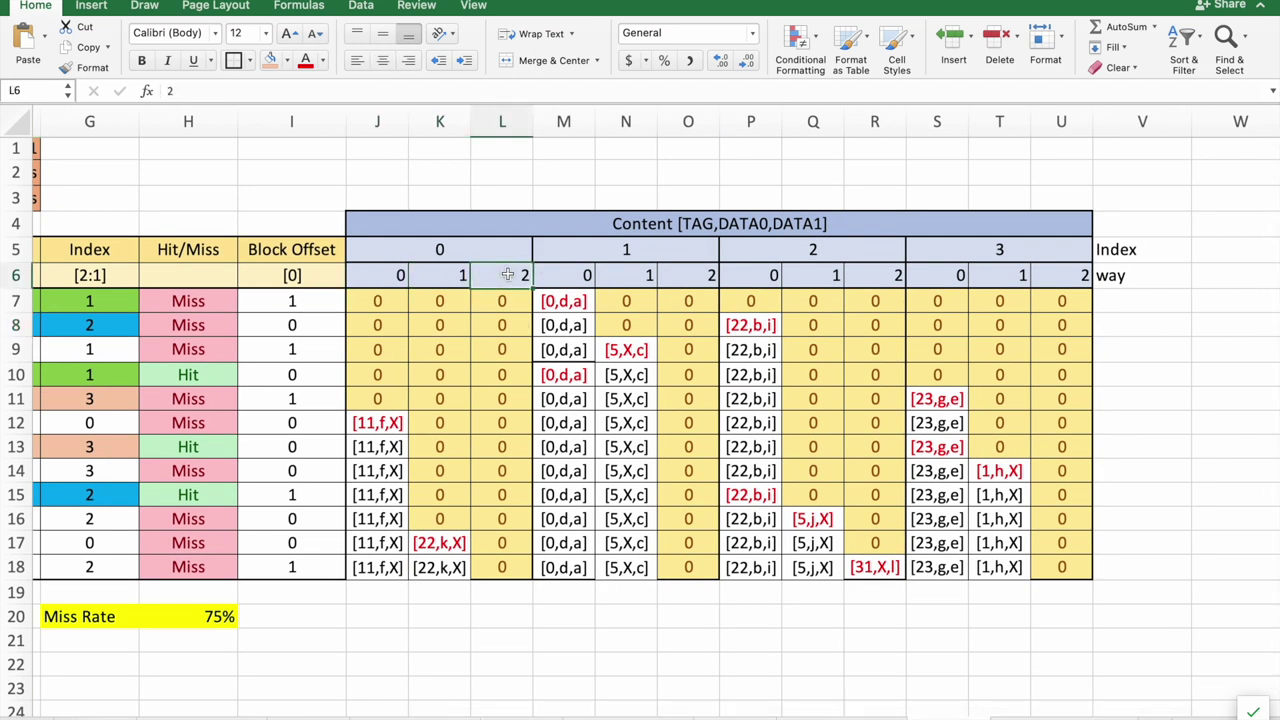
# - Go over the three ways of index 0 in J6:L6 again and compare them with the index 1 heading
pyautogui.click(387, 276)
pyautogui.click(436, 276)
pyautogui.click(507, 276)
pyautogui.click(382, 278)
pyautogui.click(439, 275)
pyautogui.click(506, 274)
pyautogui.click(595, 250)
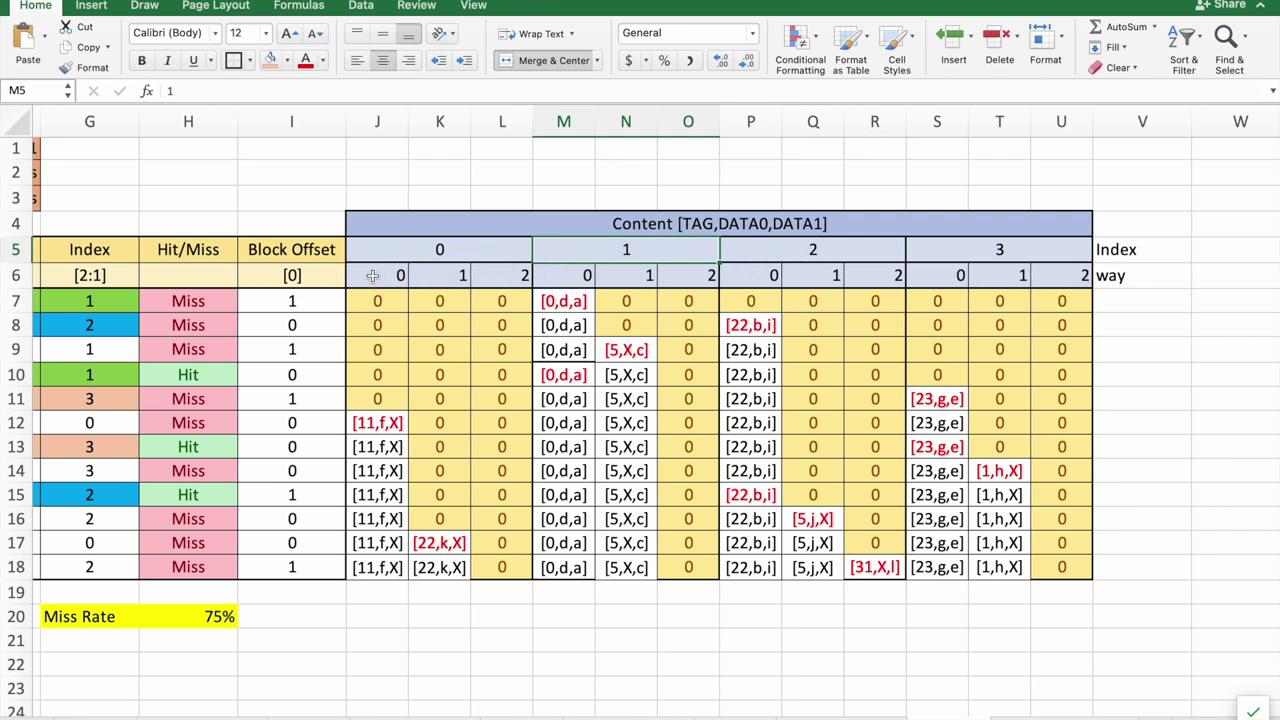
pyautogui.moveTo(505, 273); pyautogui.dragTo(376, 271)
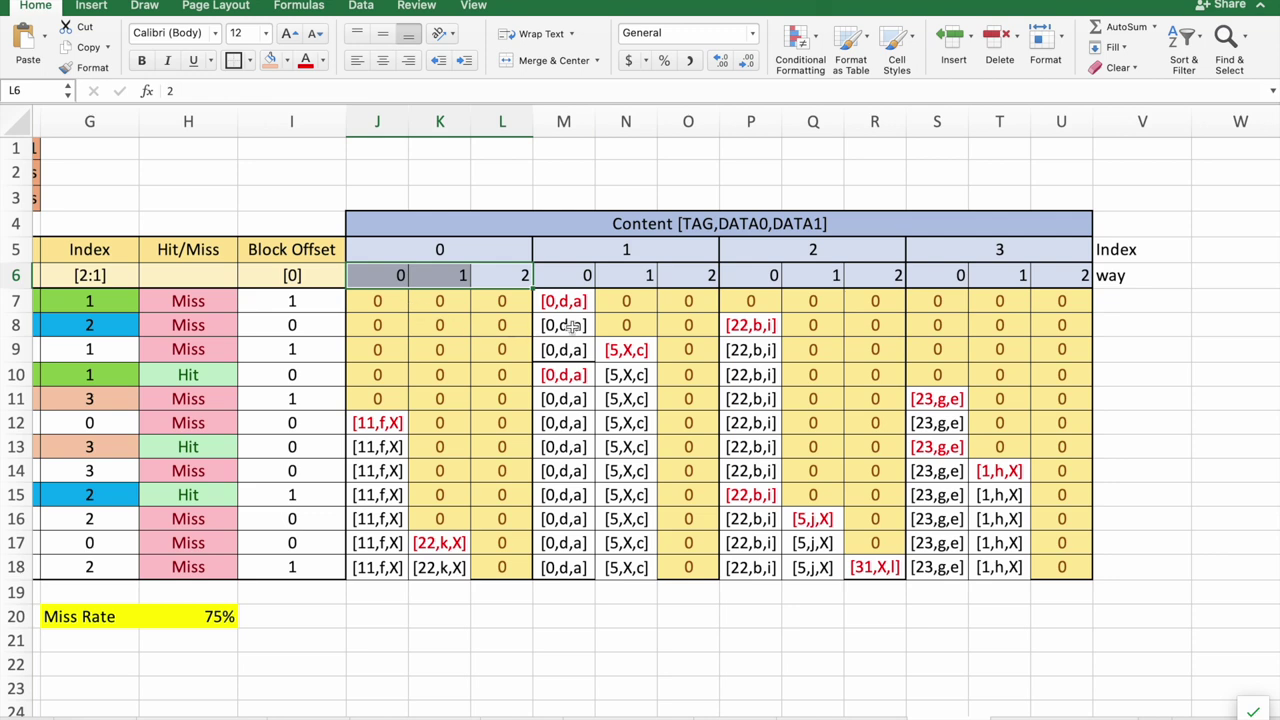
# - Compare the indices of the first two accesses in G7:G8 with the index headings of the Content section
pyautogui.hscroll(-4, 570, 326)
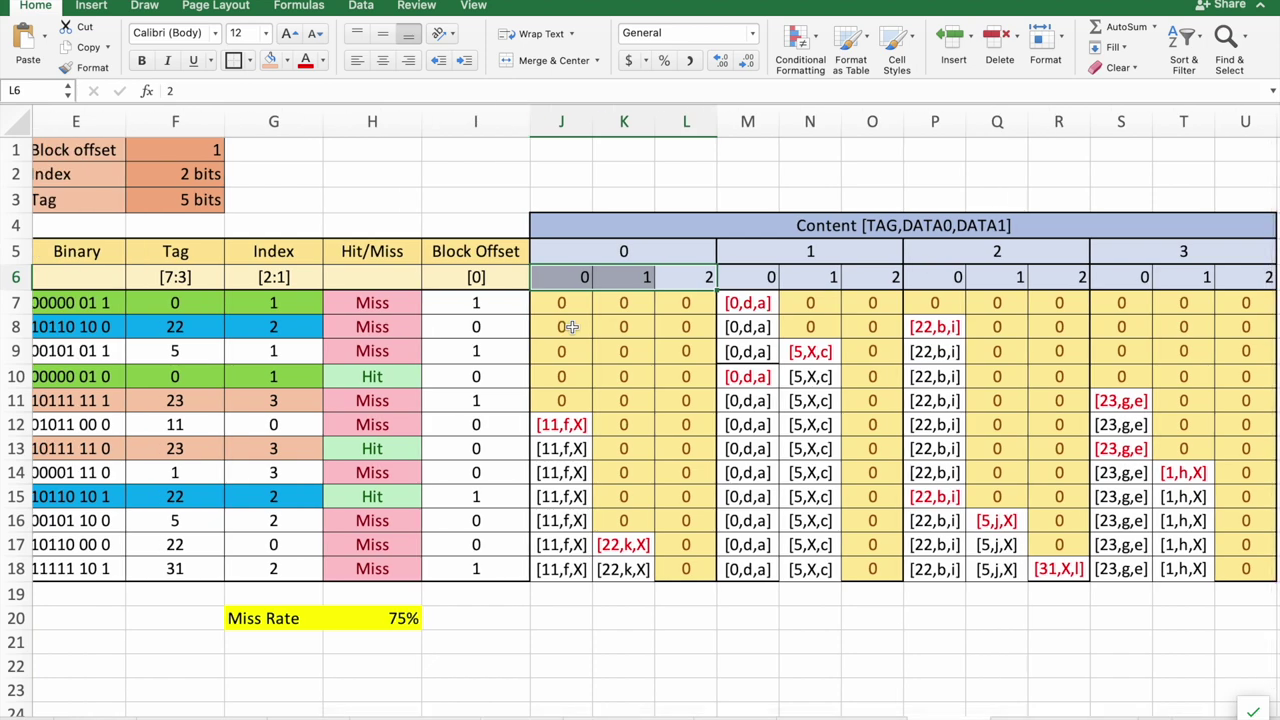
pyautogui.hscroll(2, 570, 326)
pyautogui.hscroll(-4, 570, 326)
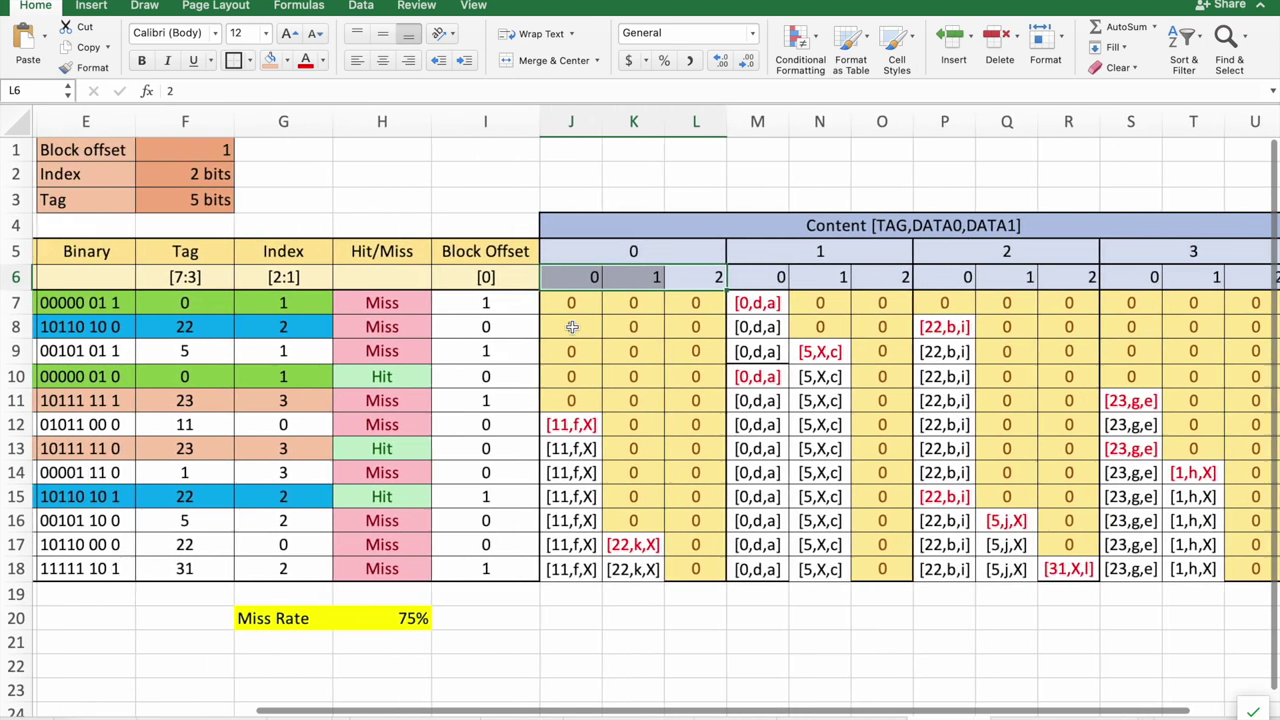
pyautogui.hscroll(-1, 572, 326)
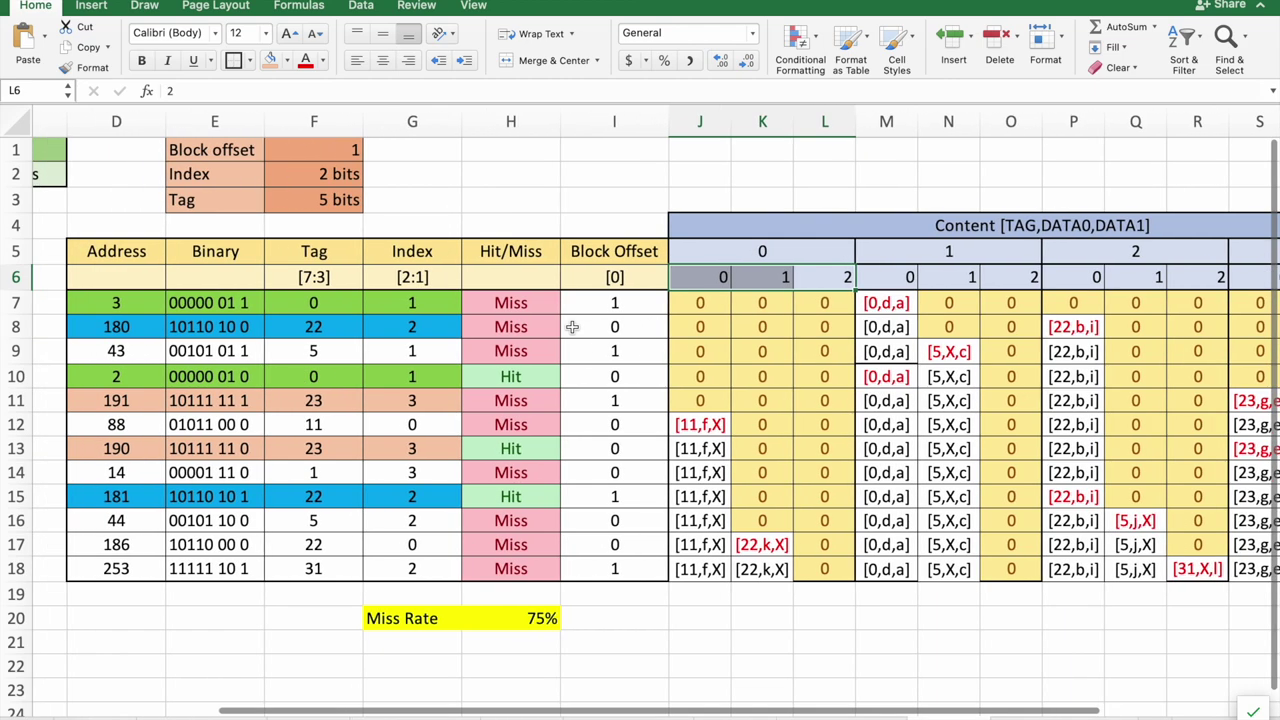
pyautogui.hscroll(4, 572, 326)
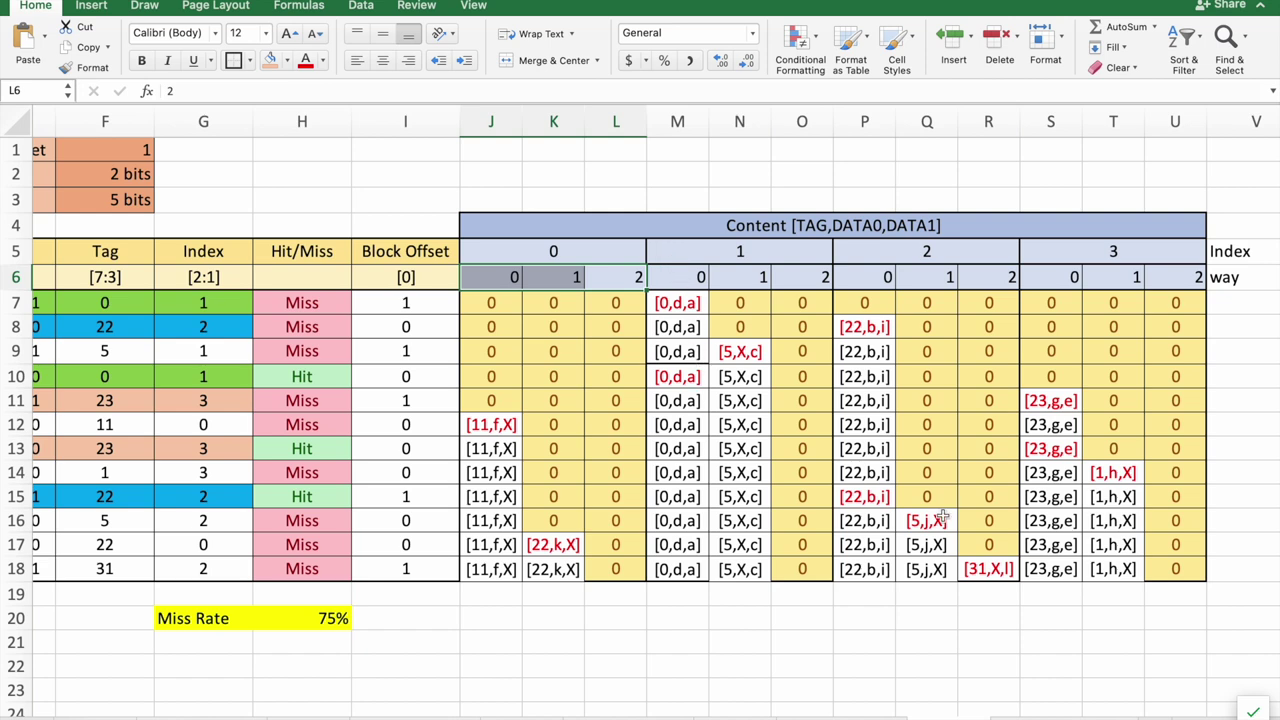
pyautogui.hscroll(-5, 884, 445)
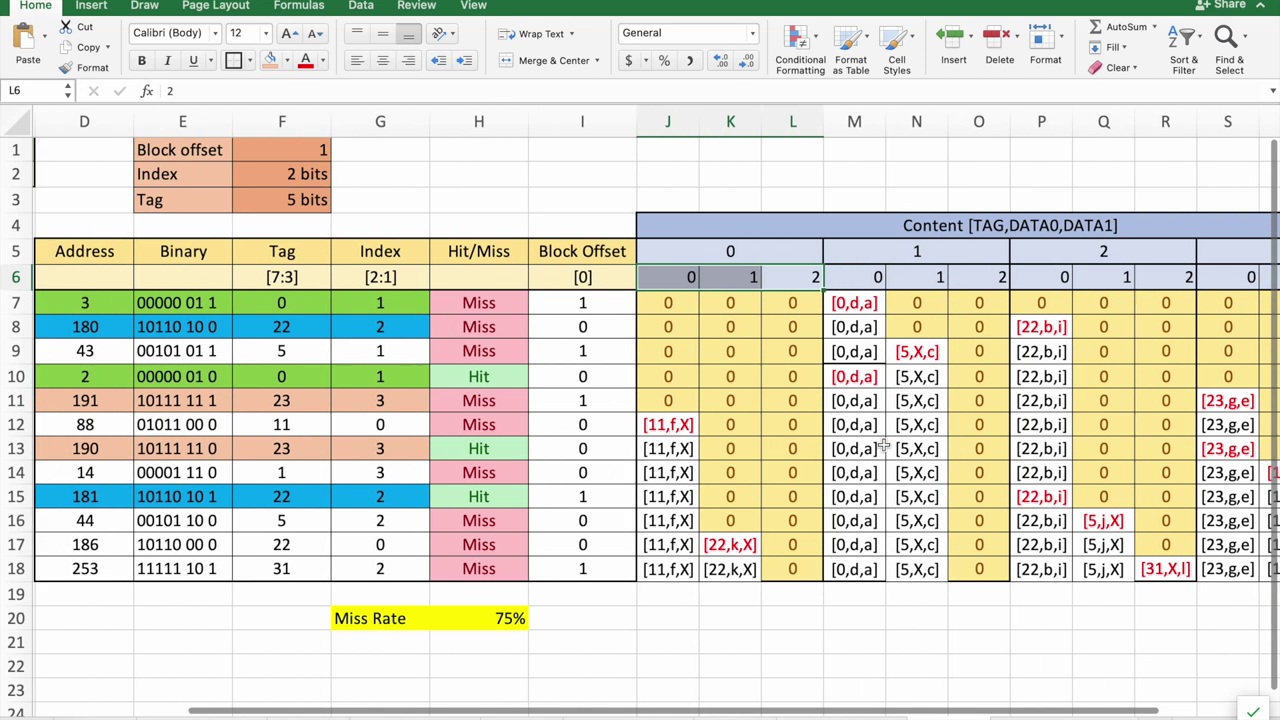
pyautogui.click(388, 304)
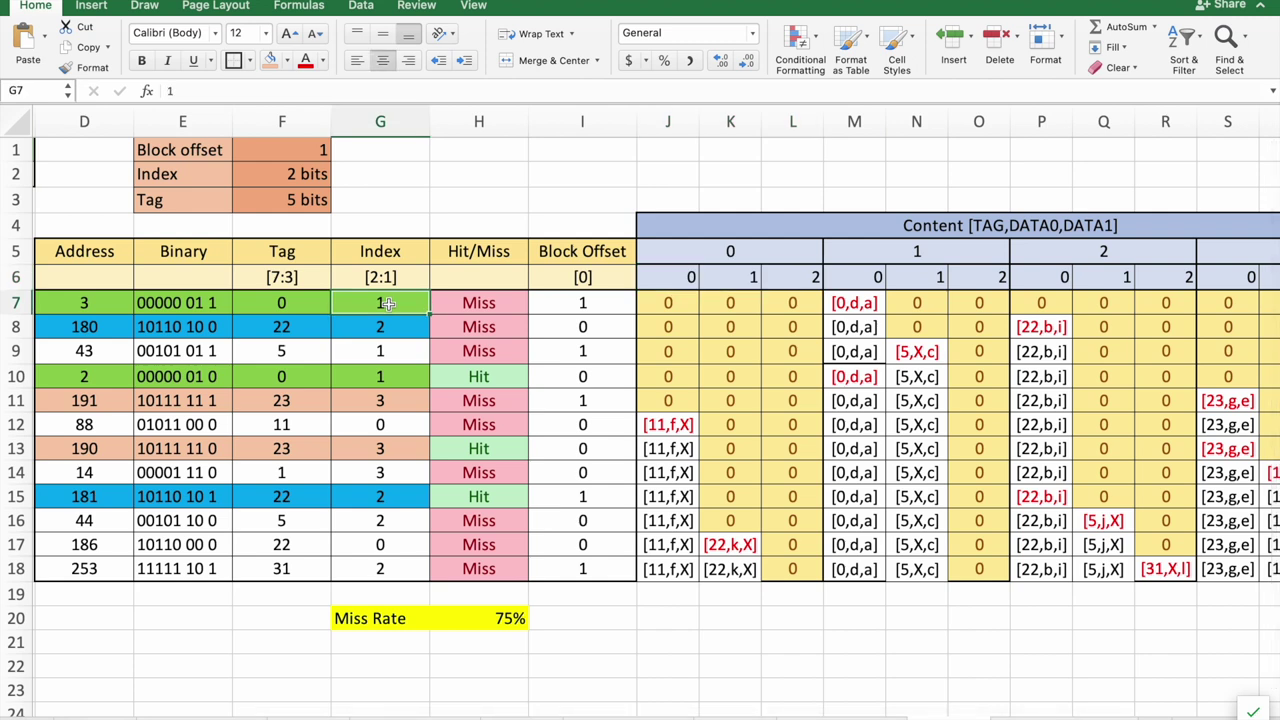
pyautogui.click(1114, 248)
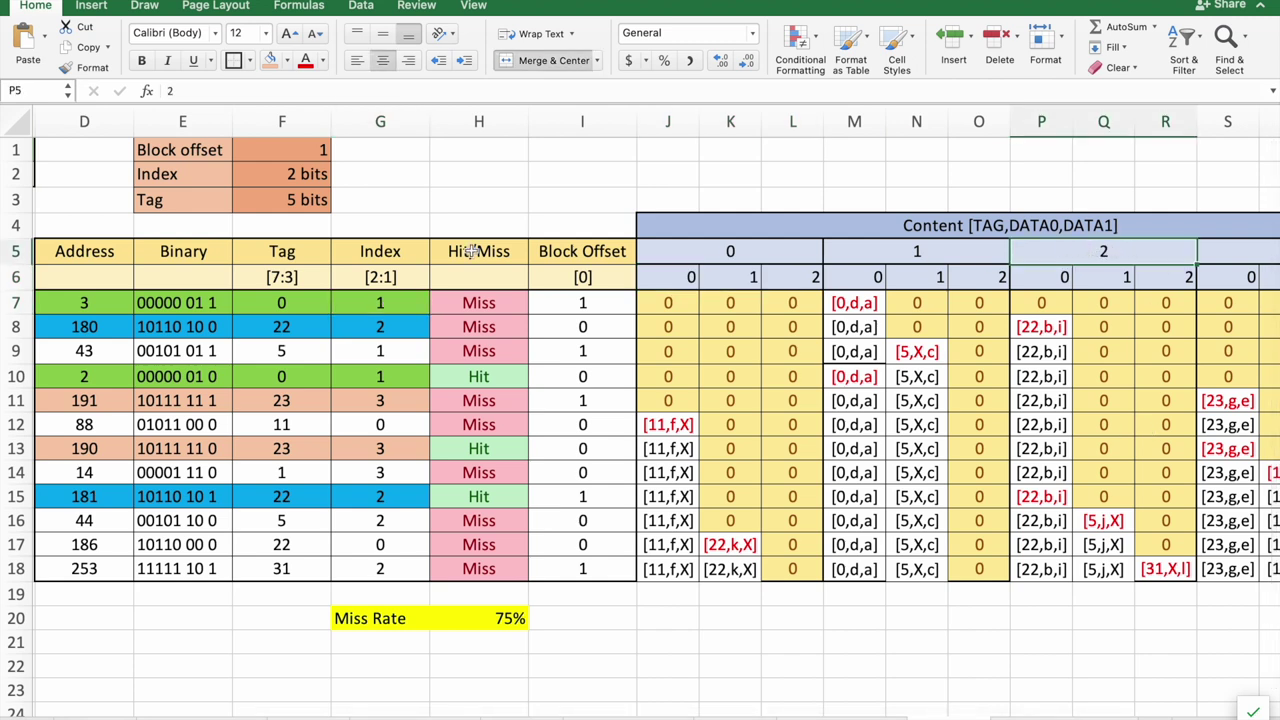
pyautogui.click(373, 324)
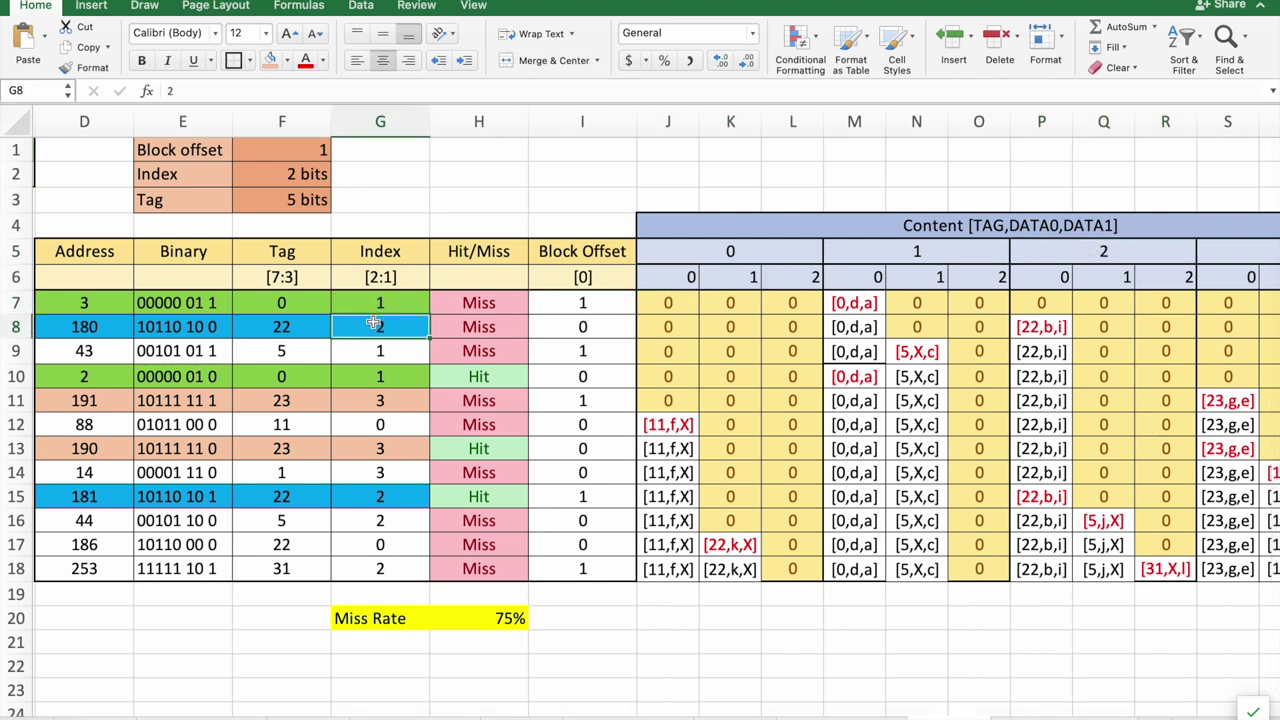
pyautogui.hscroll(-1, 18, 326)
pyautogui.click(18, 326)
pyautogui.hscroll(3, 307, 376)
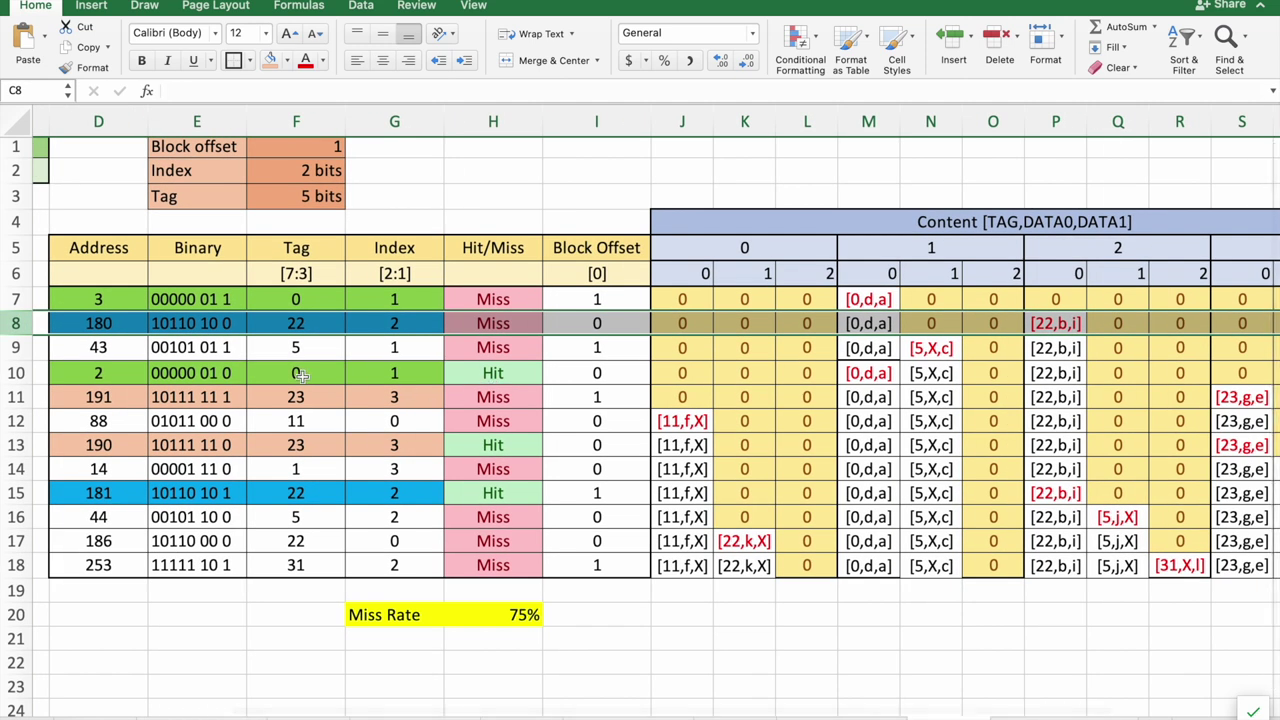
pyautogui.keyDown('shift'); pyautogui.click(22, 494); pyautogui.keyUp('shift')
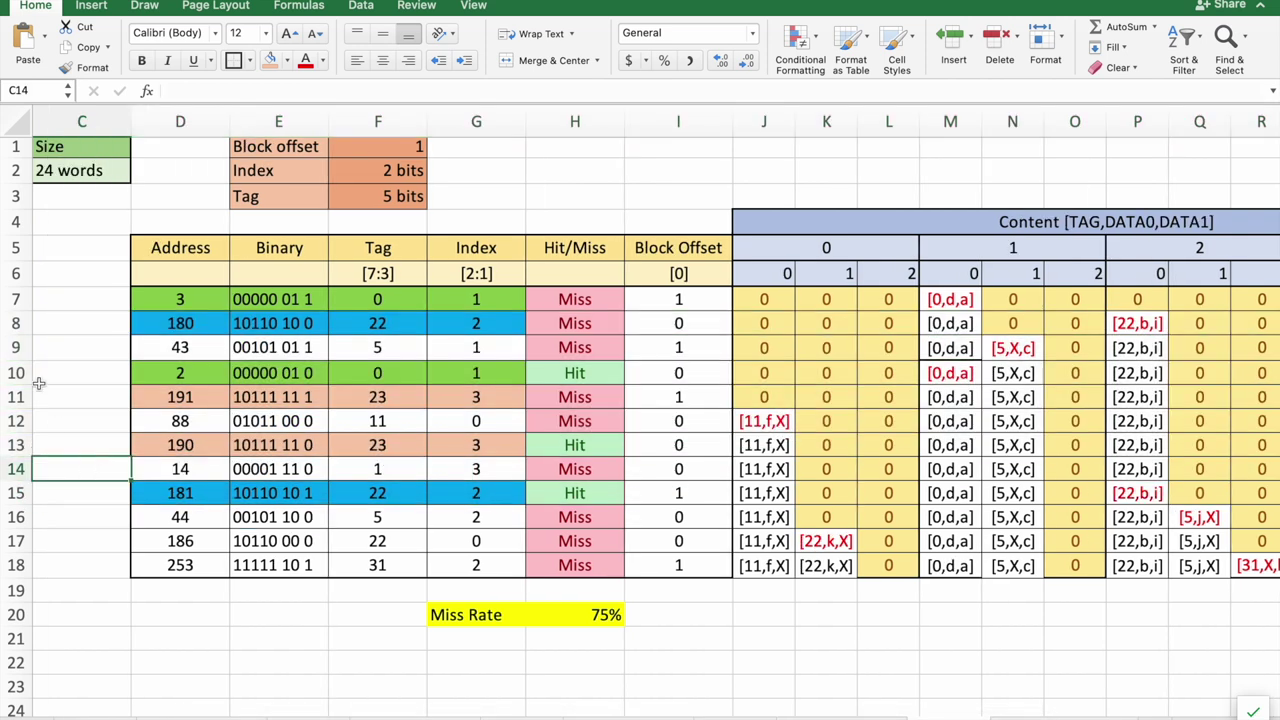
# - Select rows 8, 15, 16 and 18 together to examine the accesses with index 2 and their content entries
pyautogui.click(14, 323)
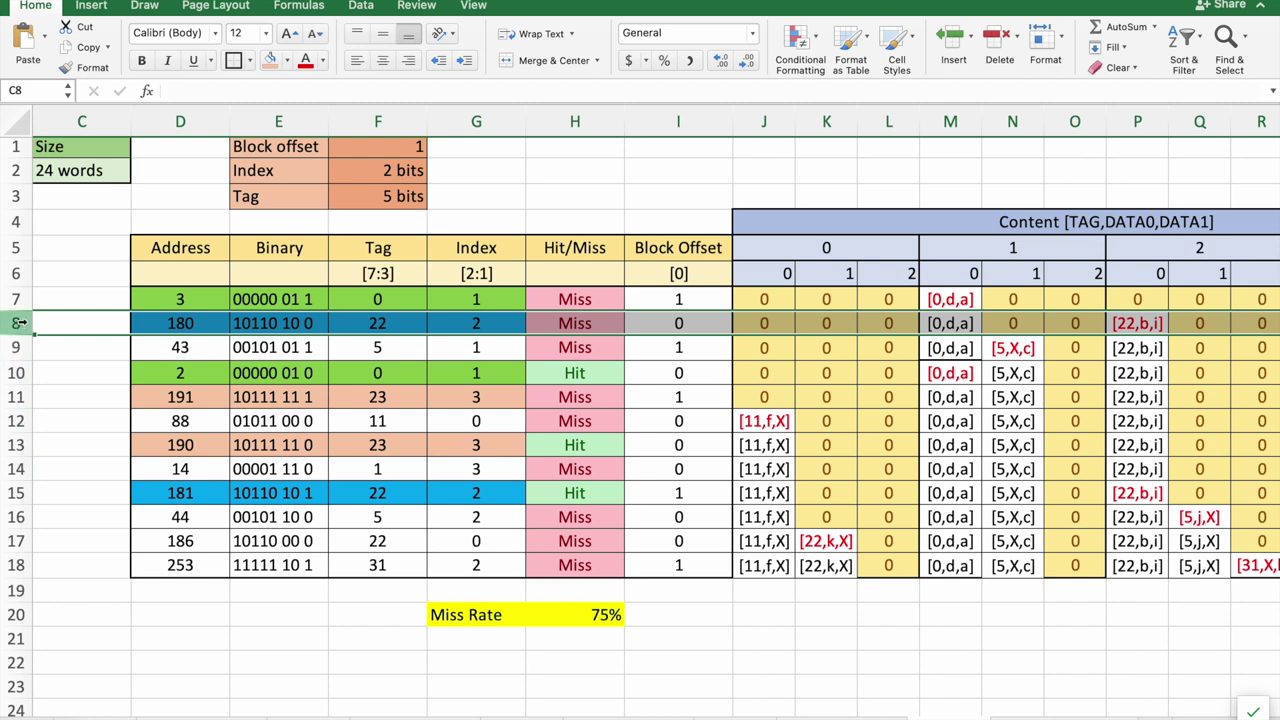
pyautogui.keyDown('super'); pyautogui.click(14, 492); pyautogui.keyUp('super')
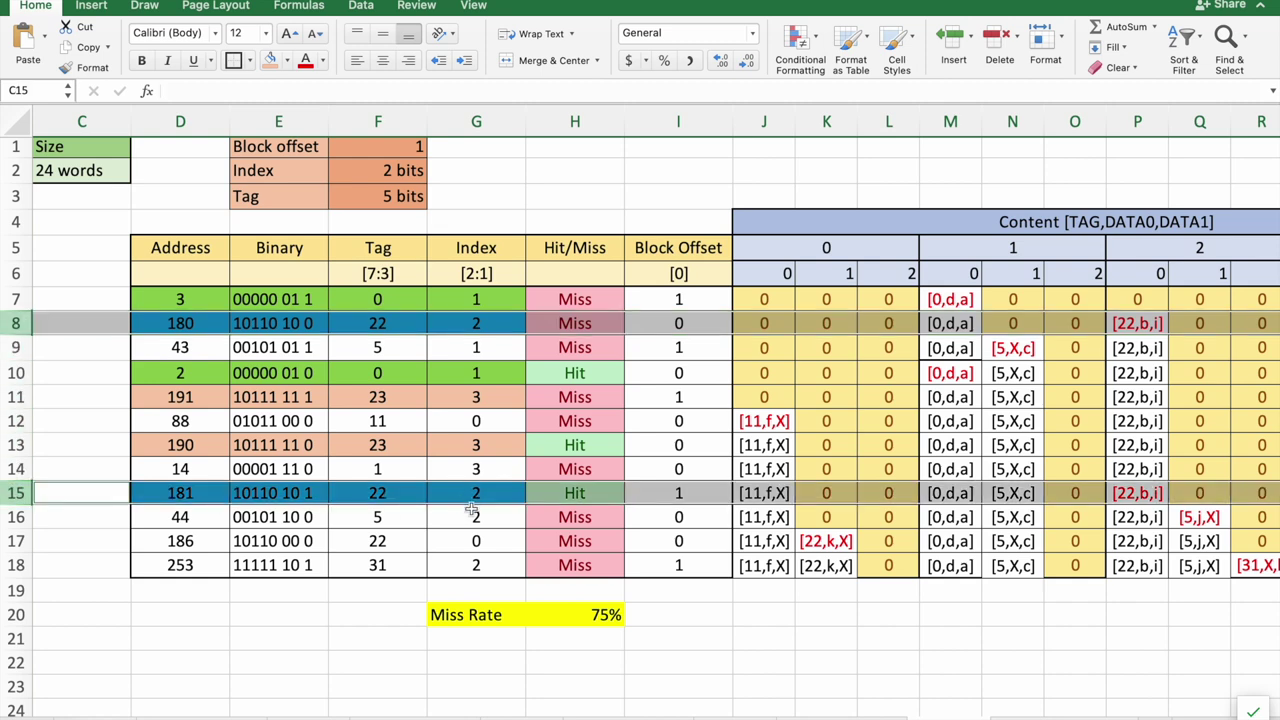
pyautogui.keyDown('super'); pyautogui.click(16, 516); pyautogui.keyUp('super')
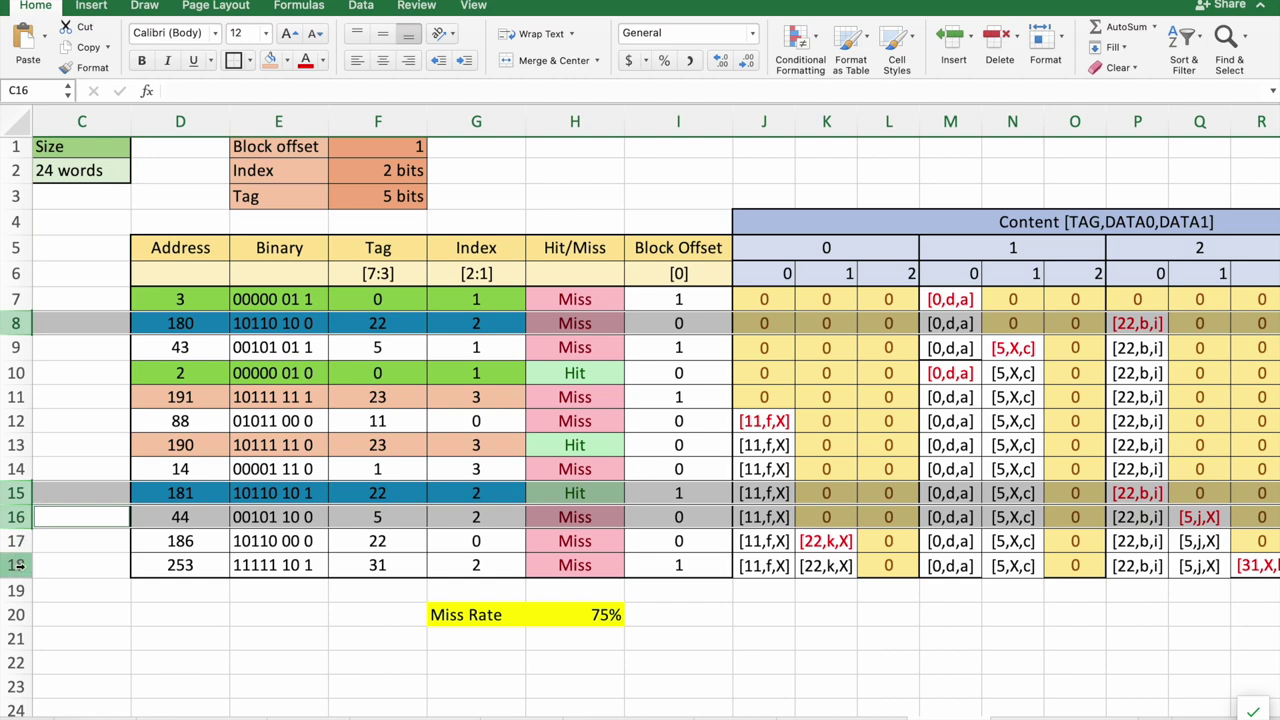
pyautogui.keyDown('super'); pyautogui.click(18, 565); pyautogui.keyUp('super')
pyautogui.hscroll(3, 668, 578)
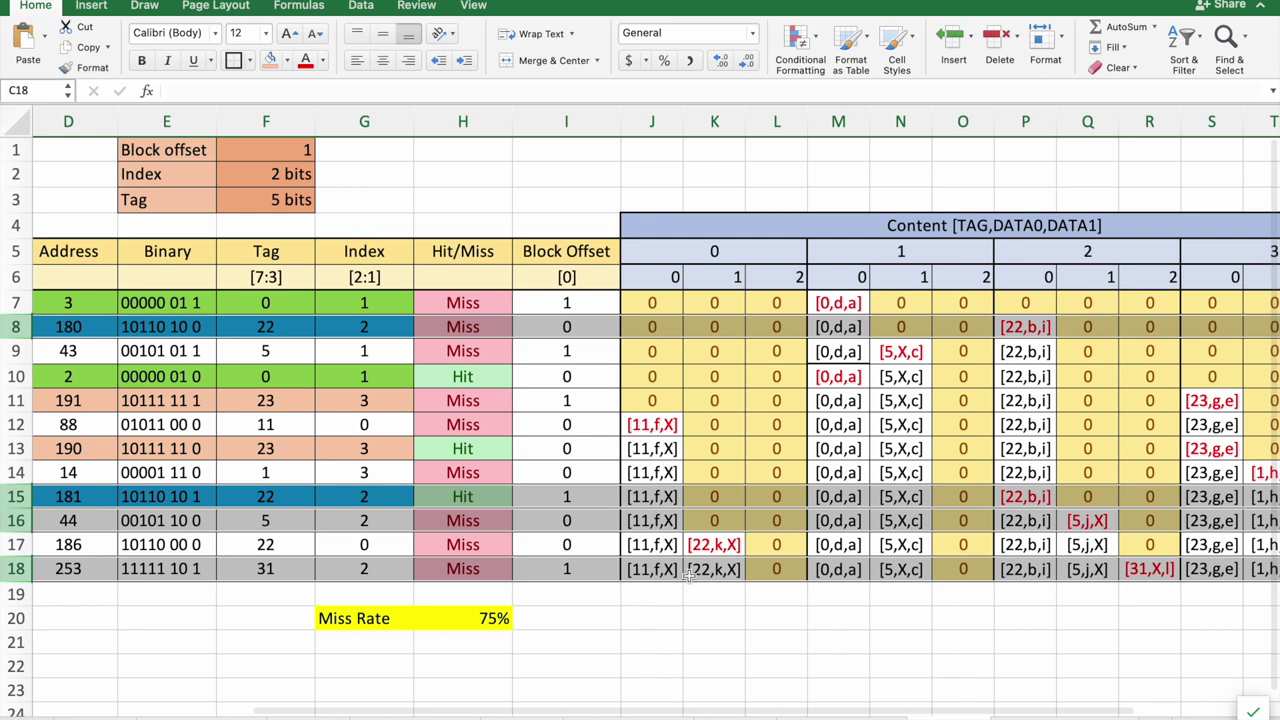
# - Examine the access to address 44 in row 16, matching its data j with the content entry under index 2
pyautogui.hscroll(-2, 688, 575)
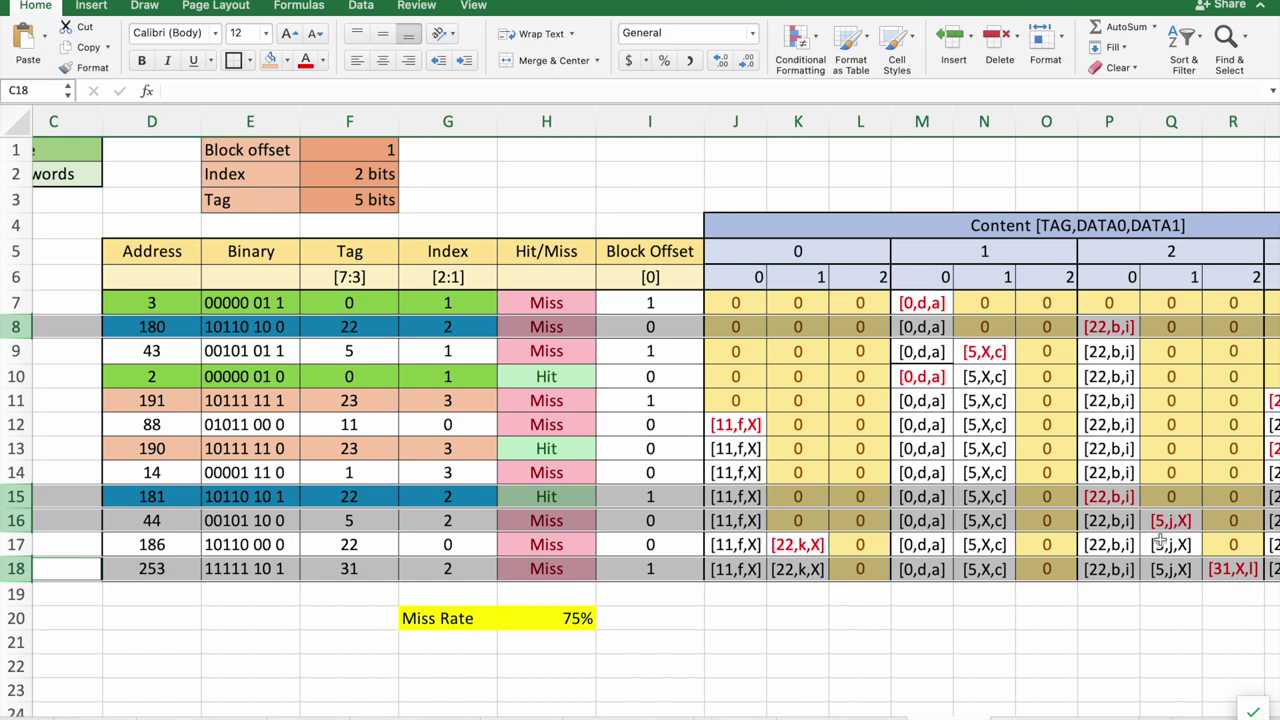
pyautogui.hscroll(-4, 770, 517)
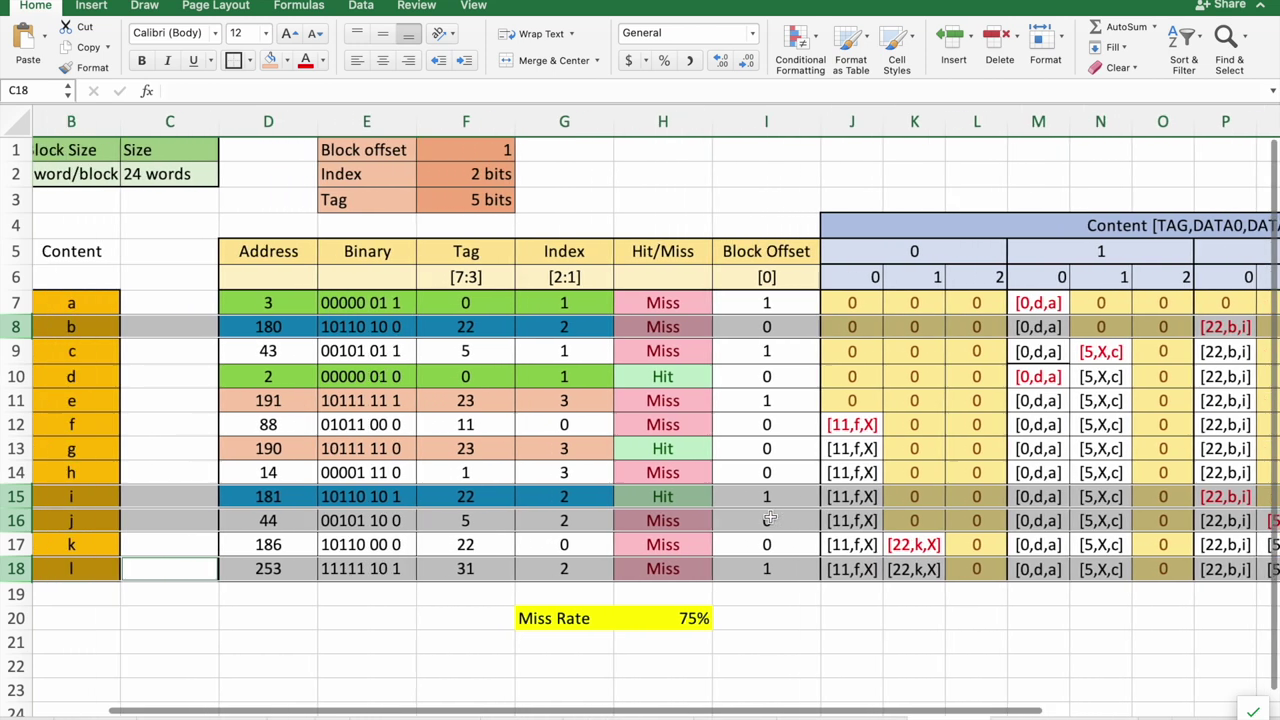
pyautogui.hscroll(2, 770, 517)
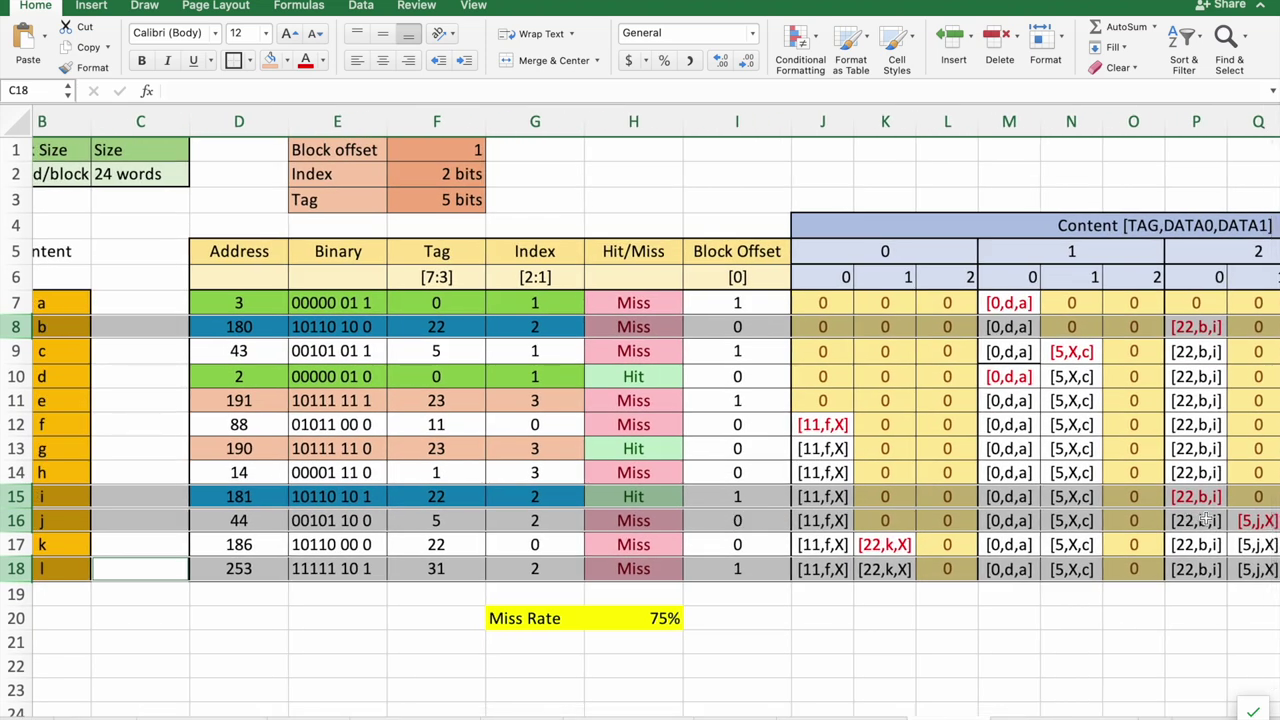
pyautogui.hscroll(-2, 694, 521)
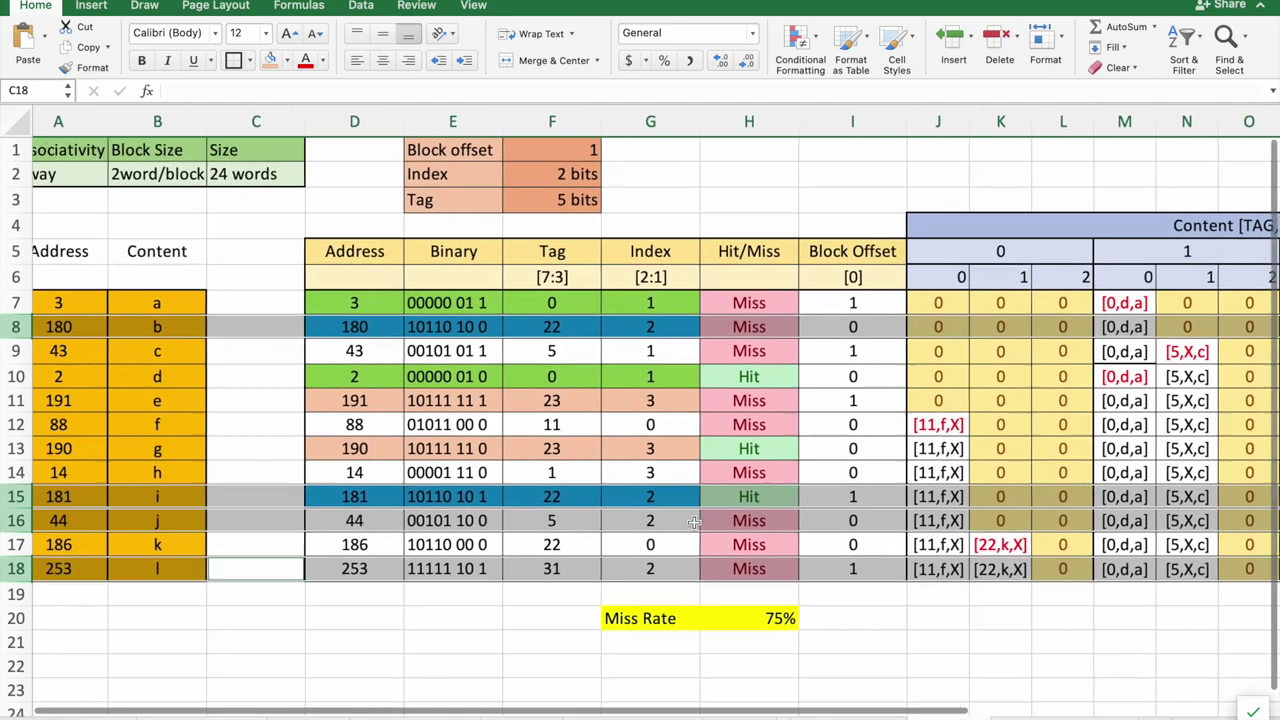
pyautogui.hscroll(-1, 694, 521)
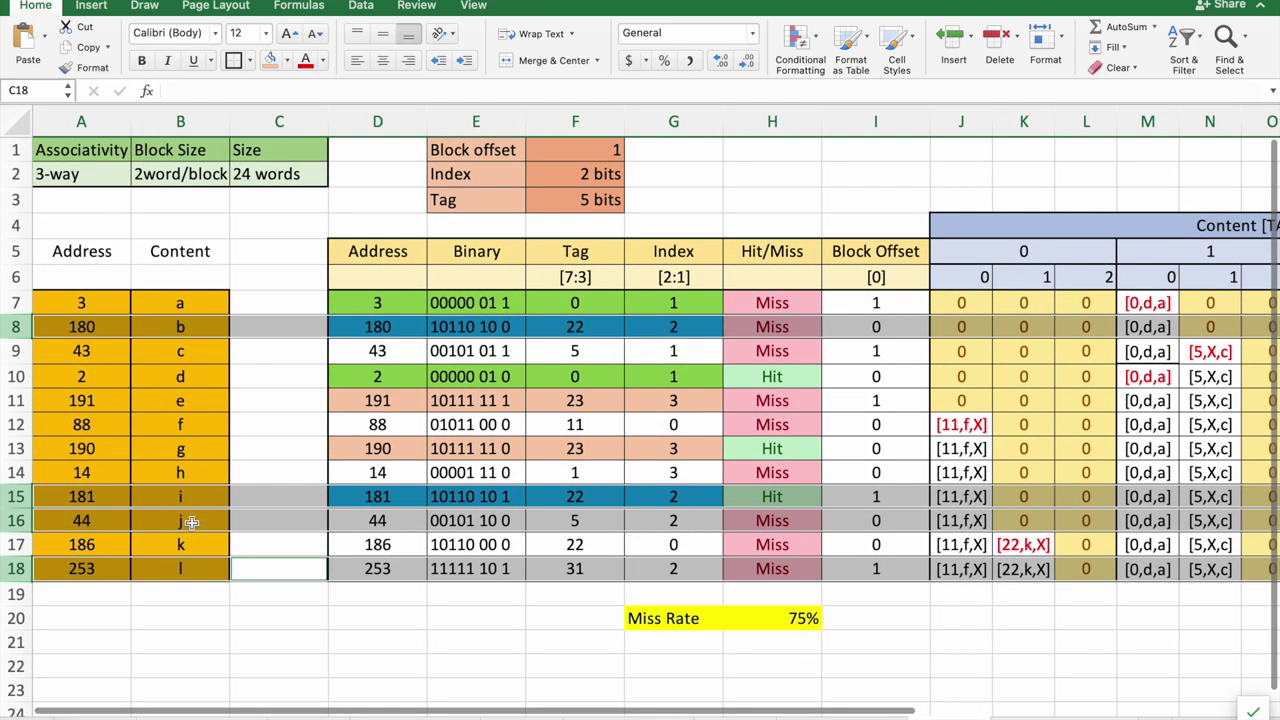
pyautogui.hscroll(4, 1015, 594)
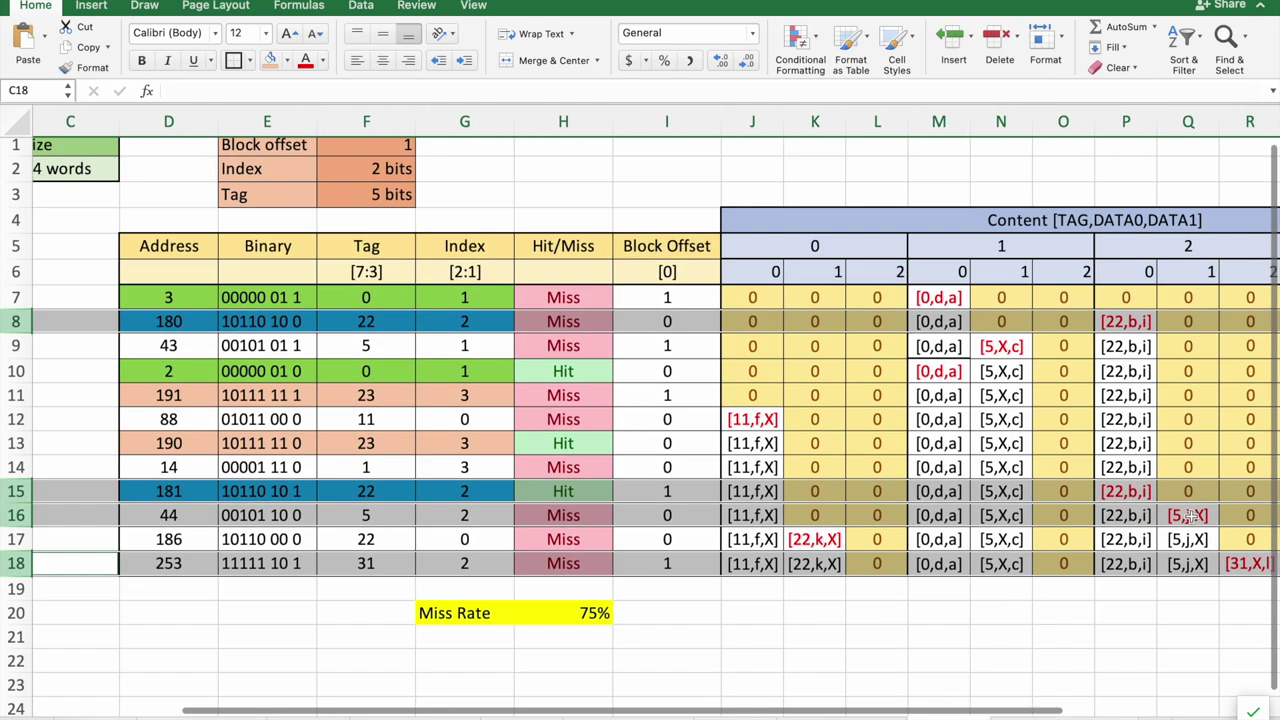
# - Examine the access to address 253 in row 18, comparing its tag, block offset and data l with the content entry in R18
pyautogui.hscroll(-1, 1203, 518)
pyautogui.hscroll(-1, 1203, 518)
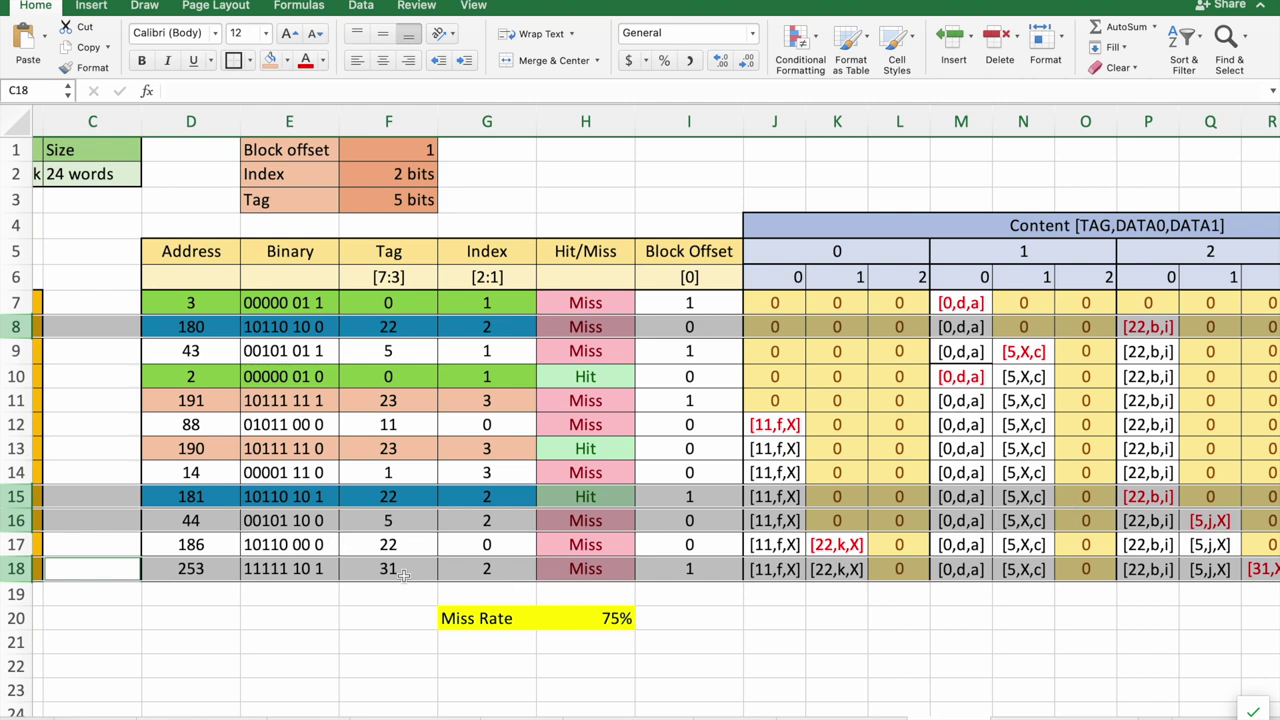
pyautogui.hscroll(2, 1187, 539)
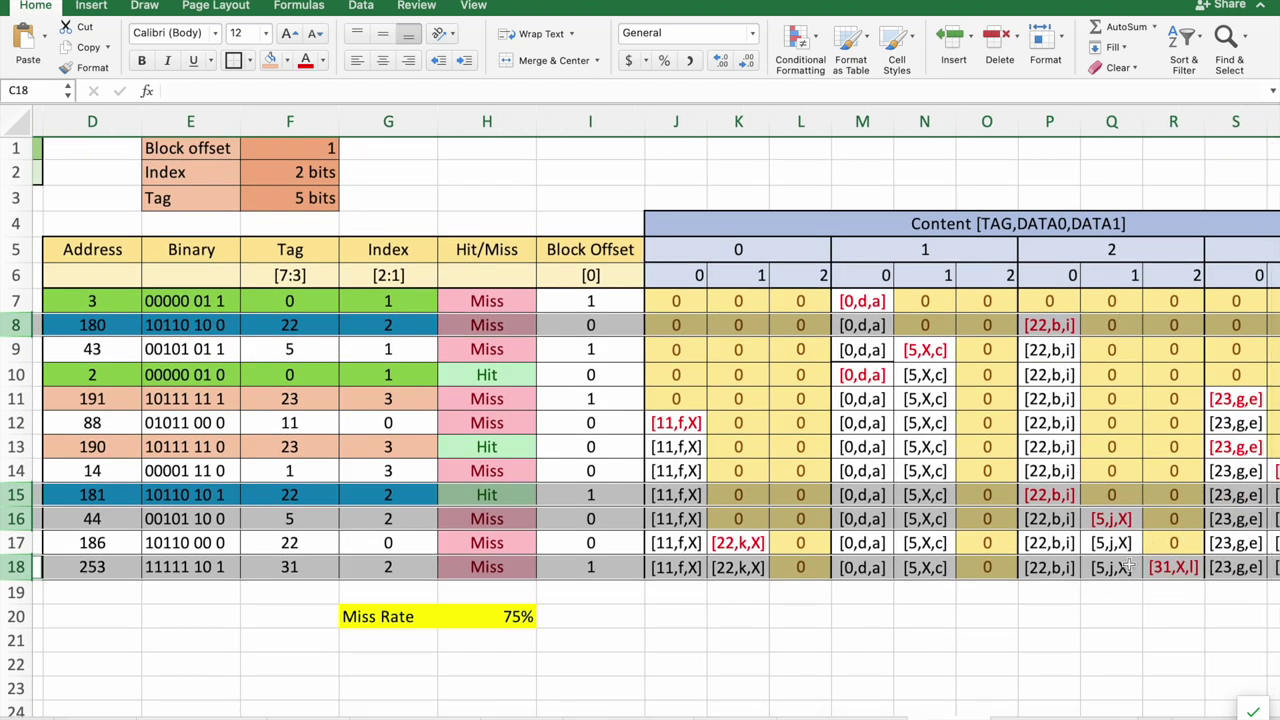
pyautogui.hscroll(-1, 780, 572)
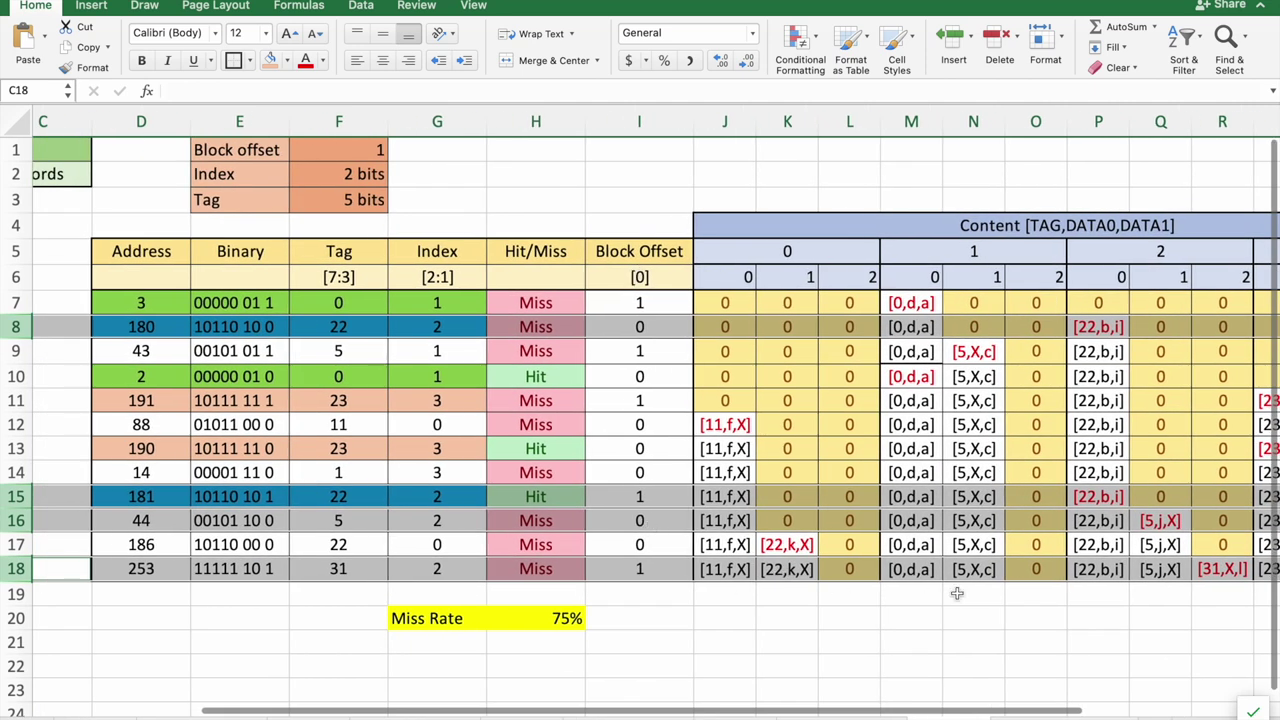
pyautogui.hscroll(-2, 401, 598)
pyautogui.hscroll(1, 400, 600)
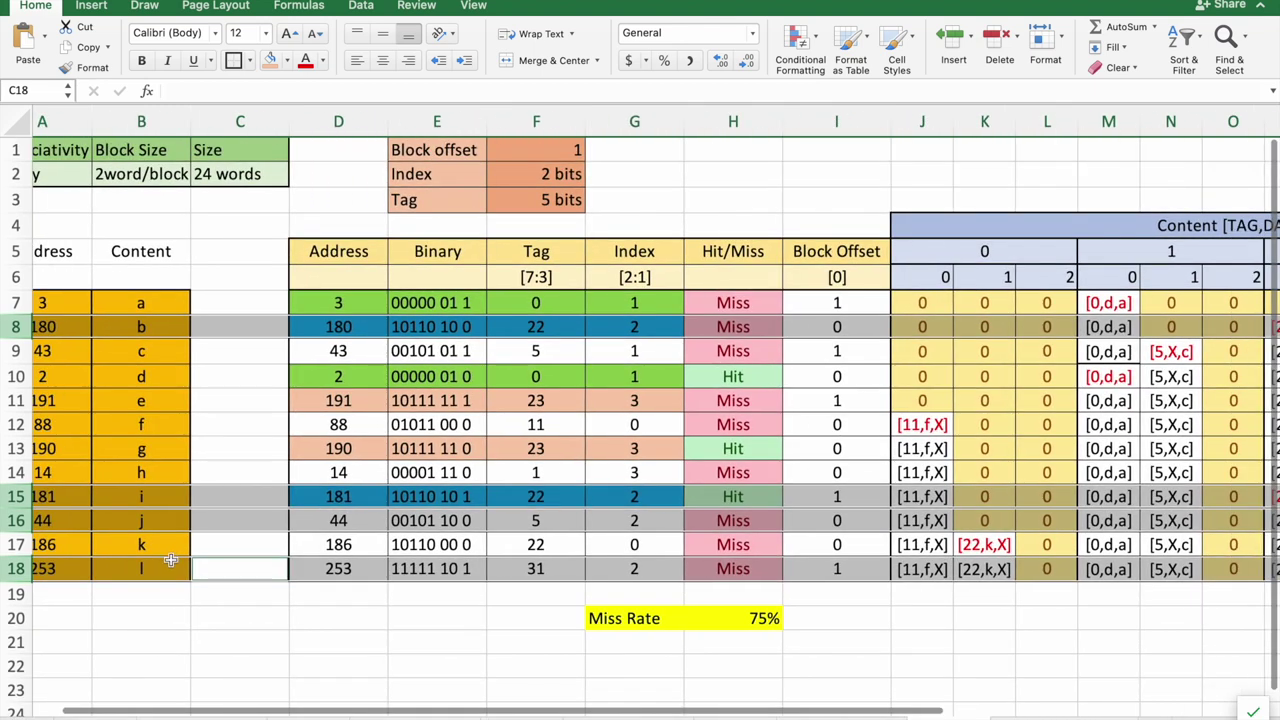
pyautogui.hscroll(2, 785, 610)
pyautogui.hscroll(1, 785, 610)
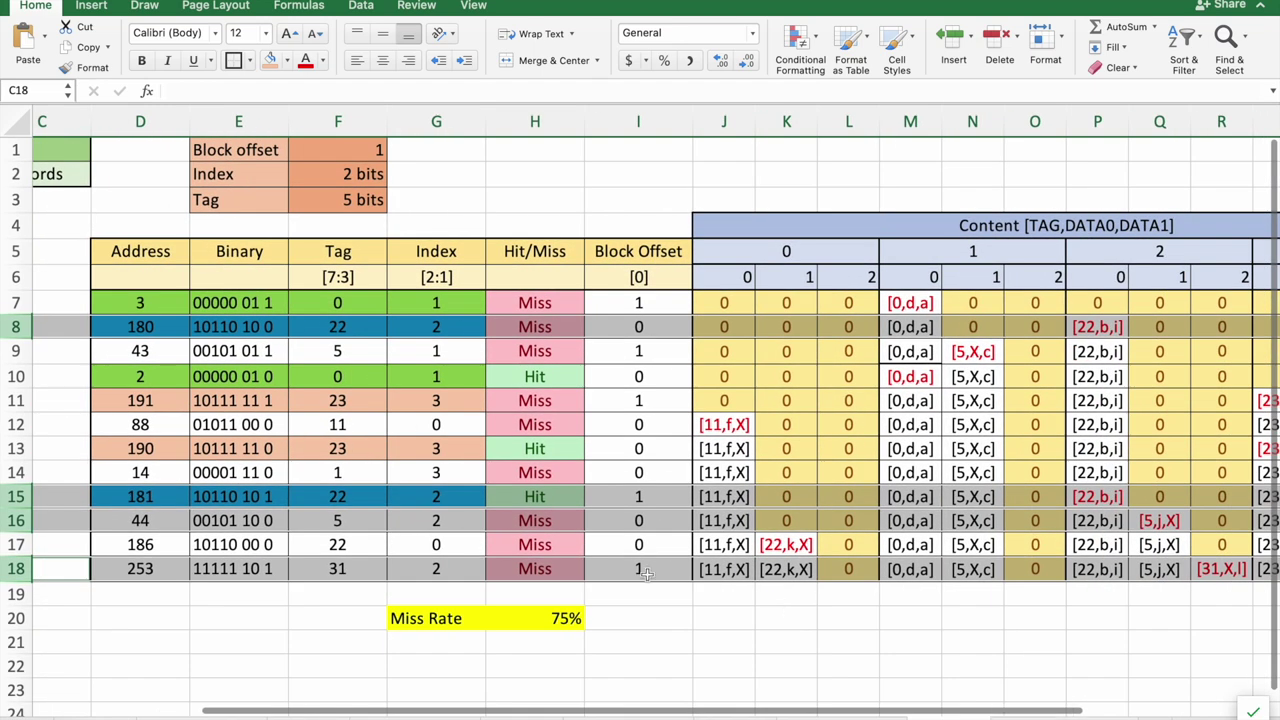
pyautogui.hscroll(3, 1034, 622)
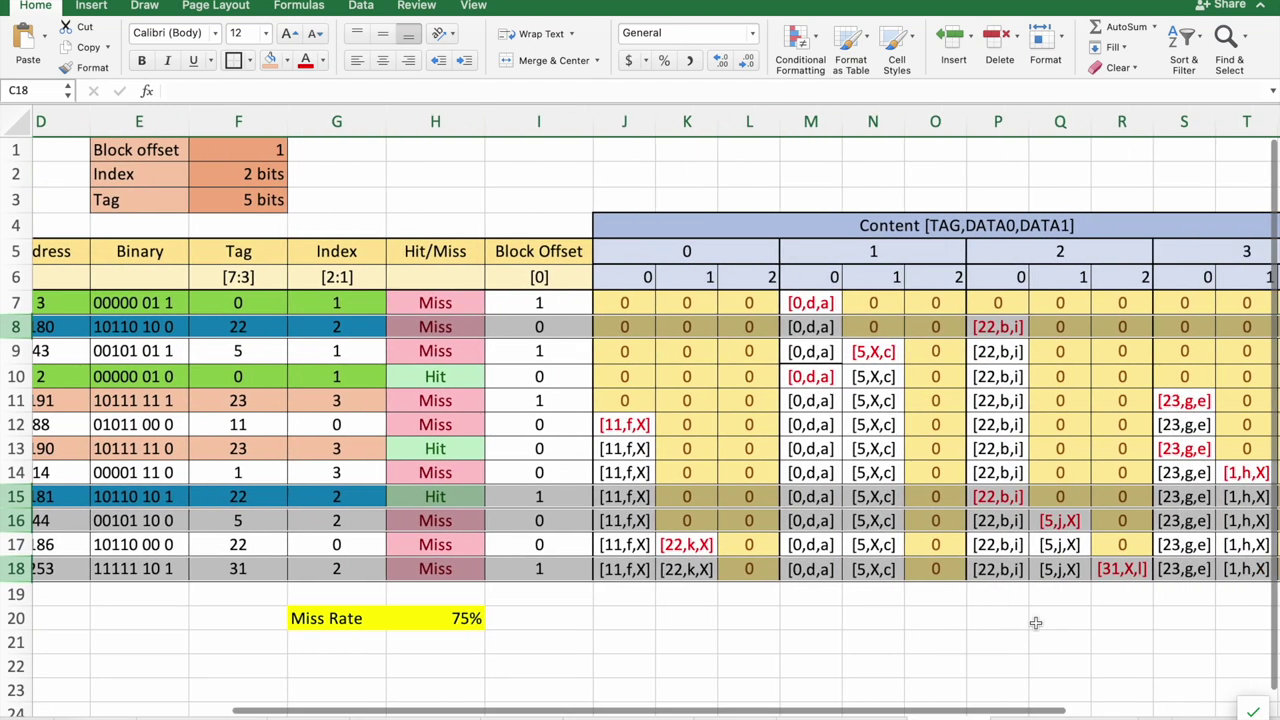
pyautogui.click(1108, 570)
# - Select the whole Content section J4:U18 of the 3-way table, and review the cache parameters up to the size in C2
pyautogui.hscroll(5, 1108, 570)
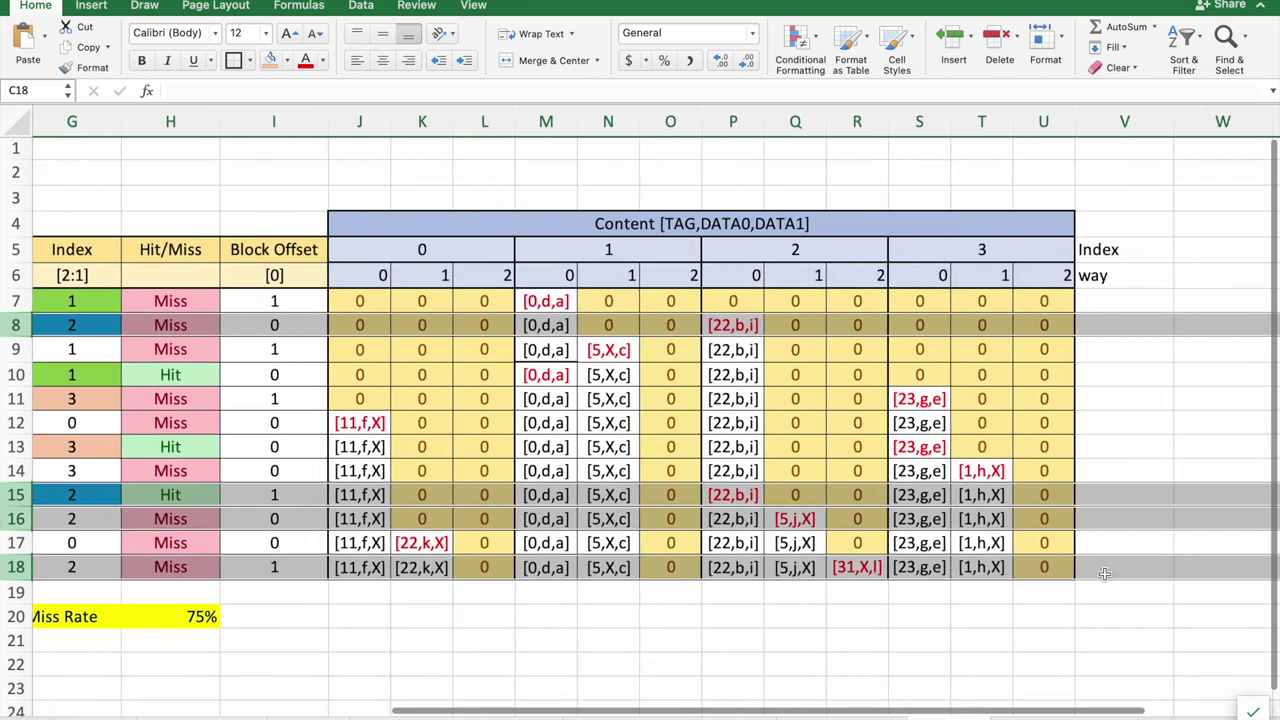
pyautogui.moveTo(345, 218); pyautogui.dragTo(868, 568)
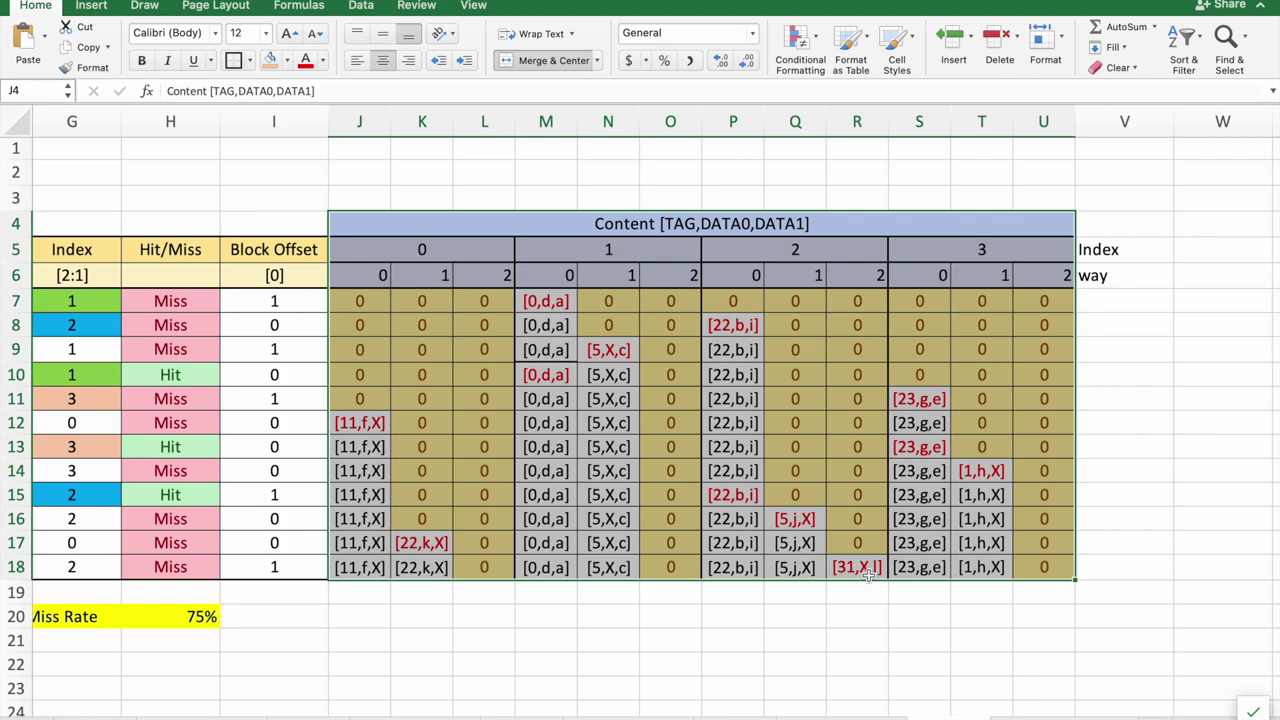
pyautogui.hscroll(-6, 868, 568)
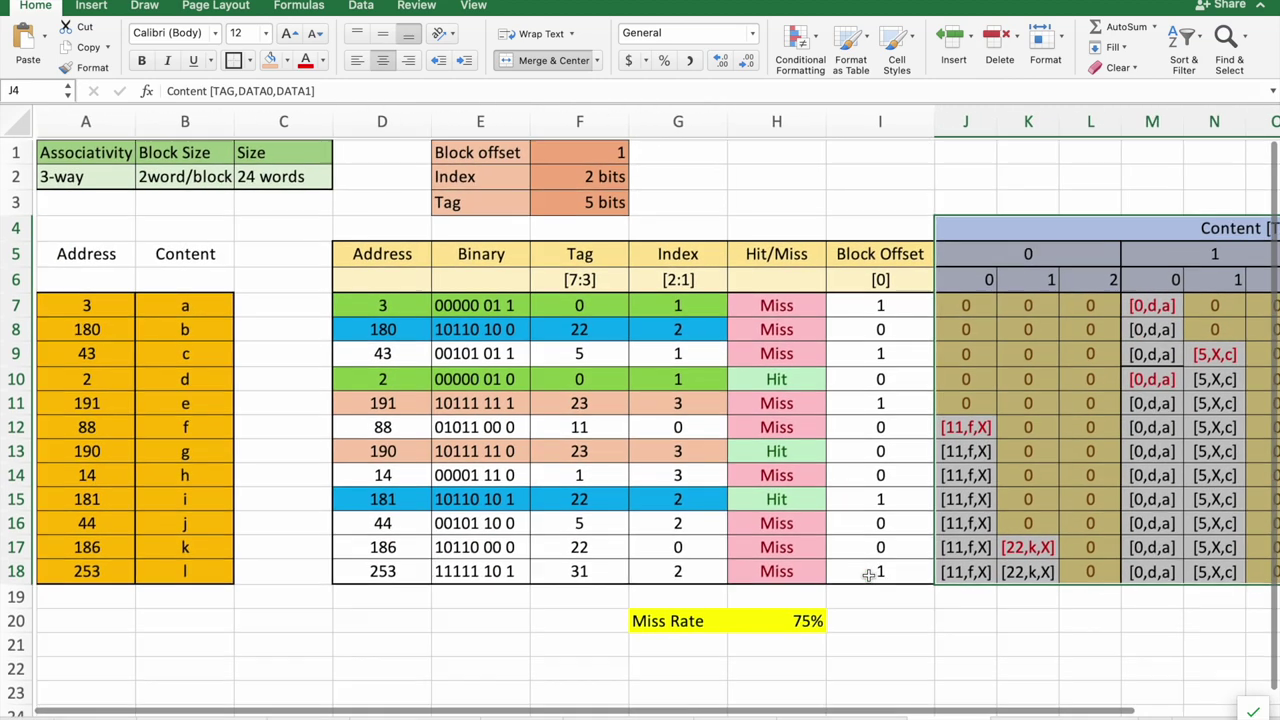
pyautogui.hscroll(-1, 141, 287)
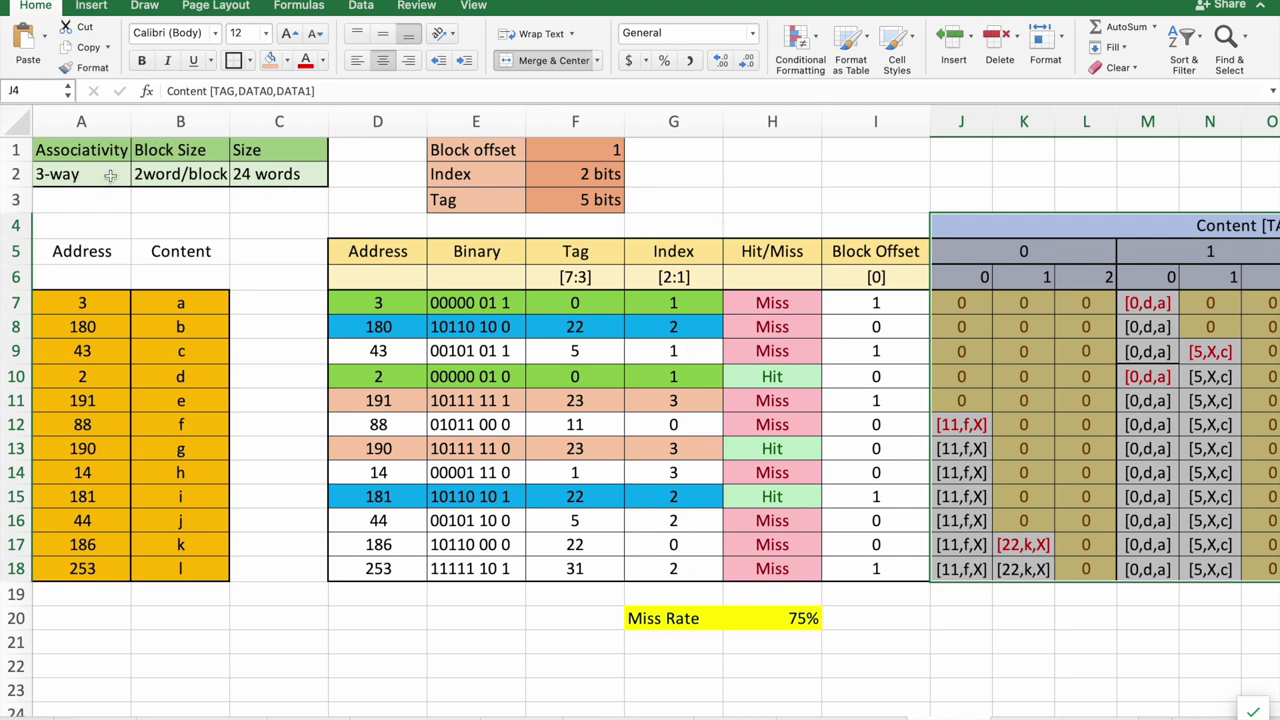
pyautogui.click(268, 172)
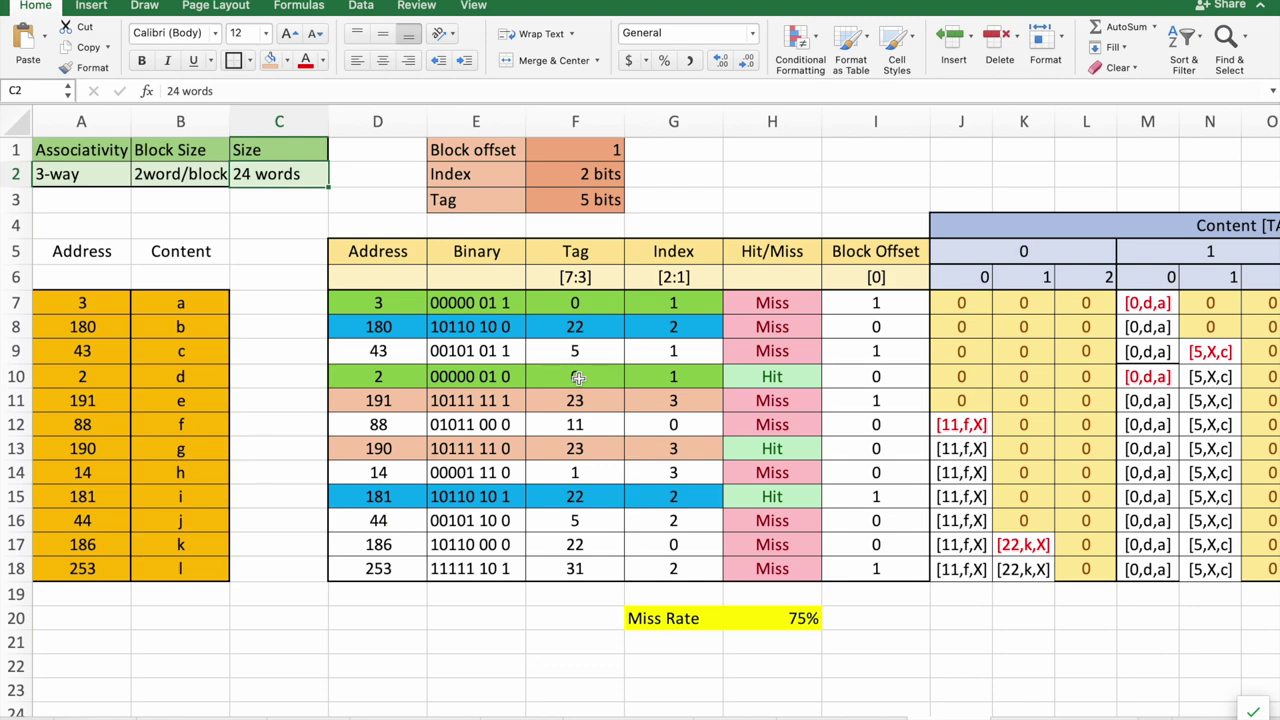
# - Switch to the fully associative table and select H7:H18 to examine the Hit/Miss results
pyautogui.hscroll(5, 868, 549)
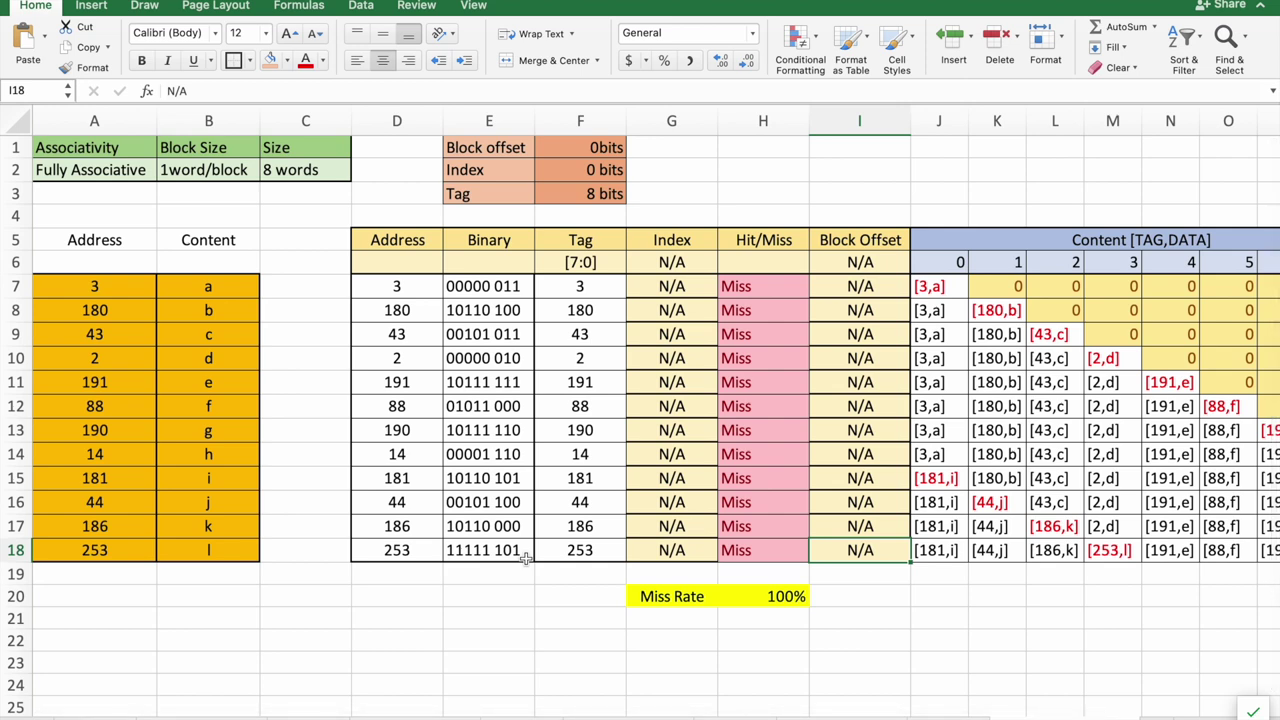
pyautogui.hscroll(5, 525, 558)
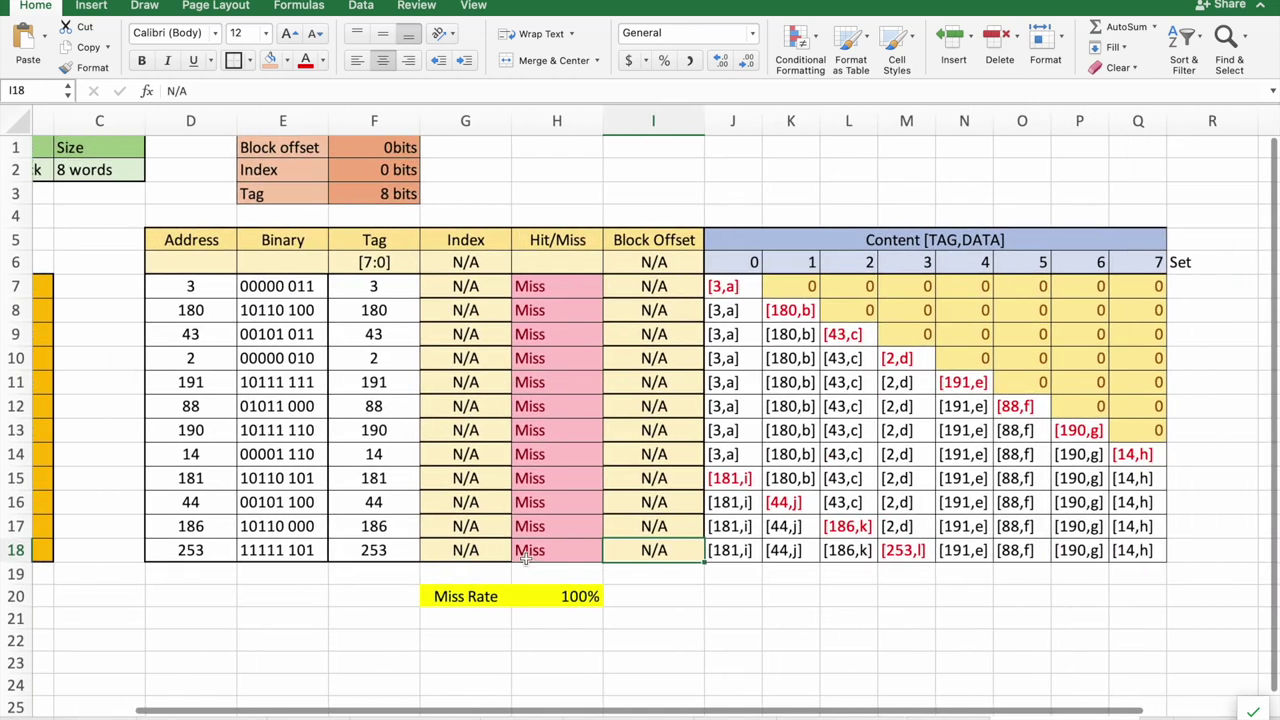
pyautogui.hscroll(1, 525, 558)
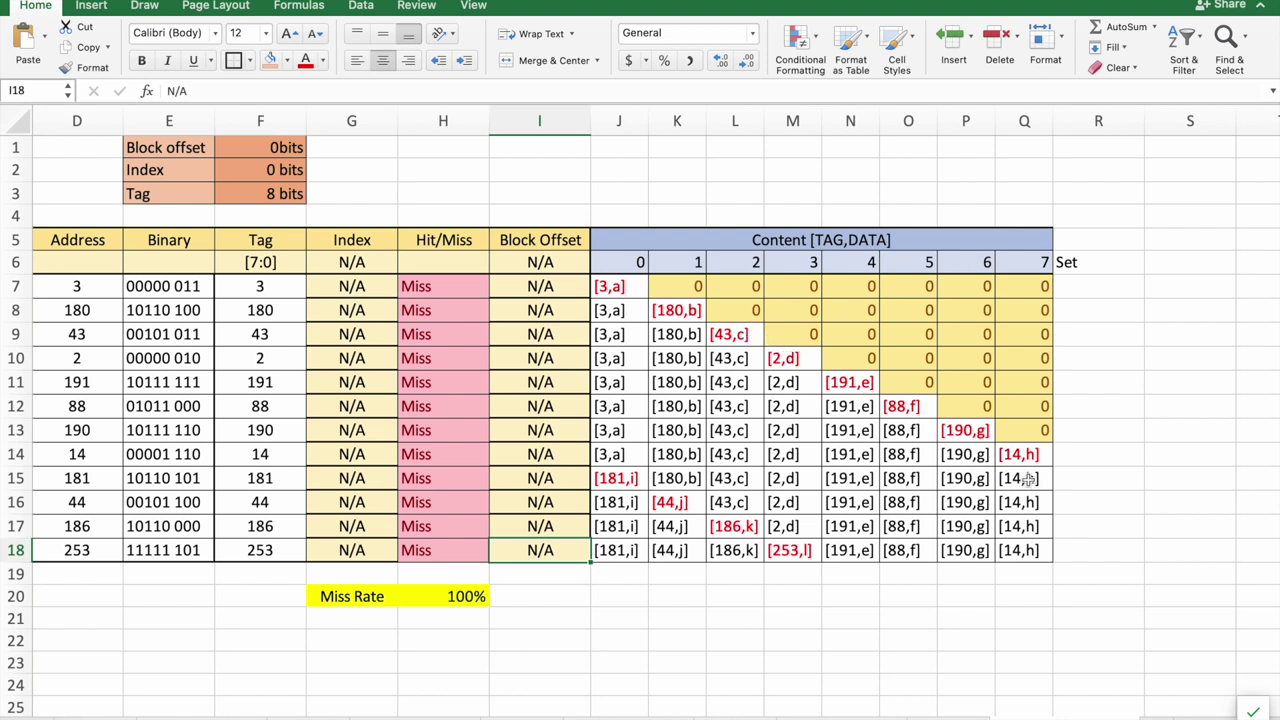
pyautogui.click(463, 306)
pyautogui.moveTo(459, 286); pyautogui.dragTo(463, 550)
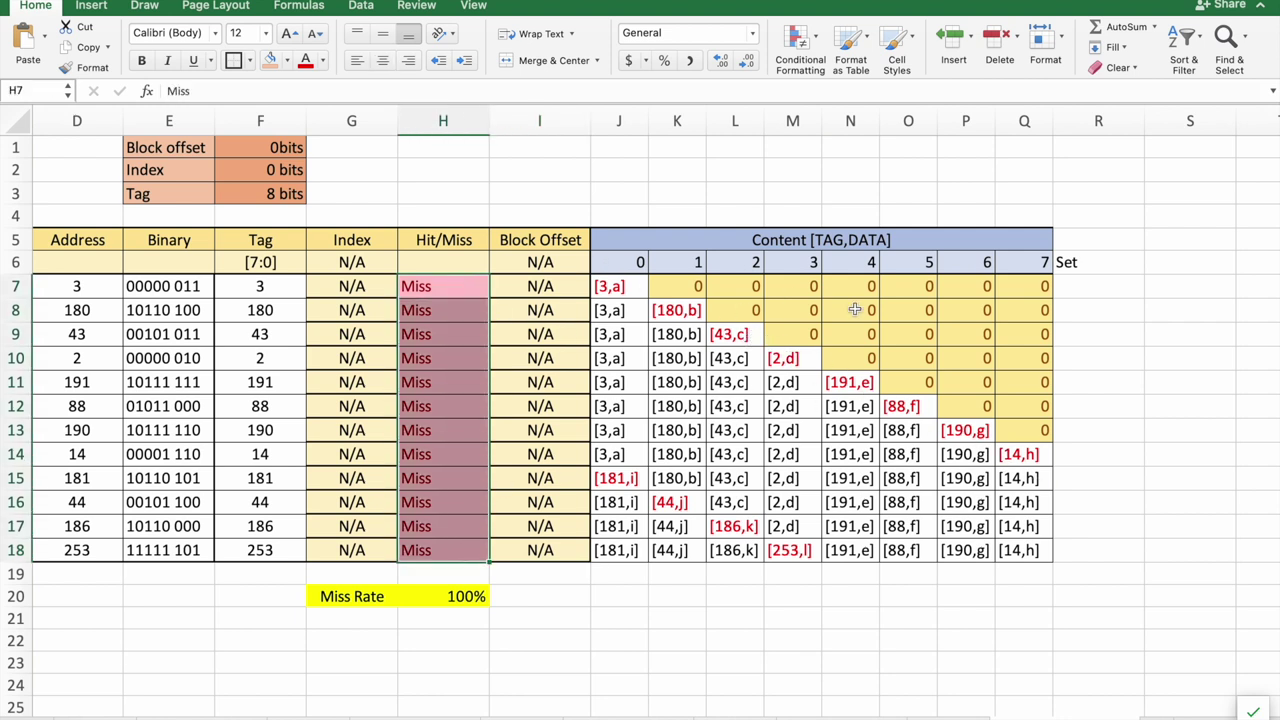
# - Go through the fully associative content entries in Q14, J7, J15, K16, L17 and M18 to follow the replacements
pyautogui.click(1022, 456)
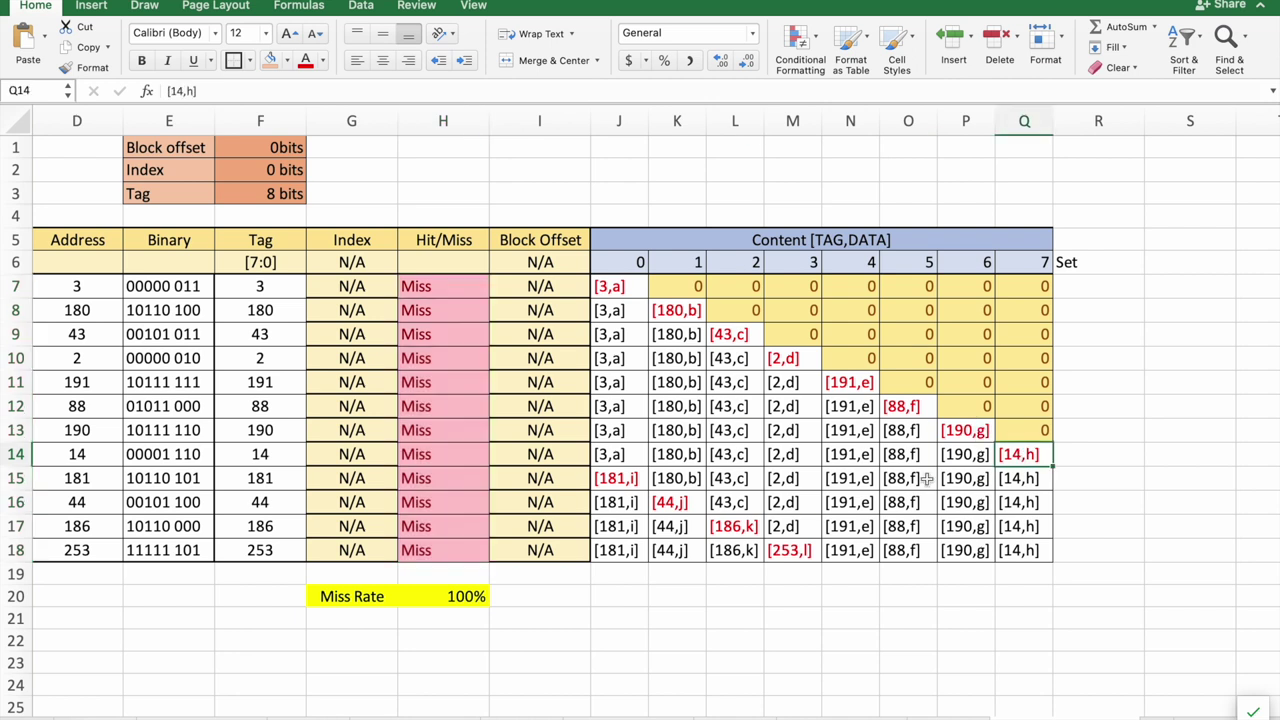
pyautogui.click(616, 284)
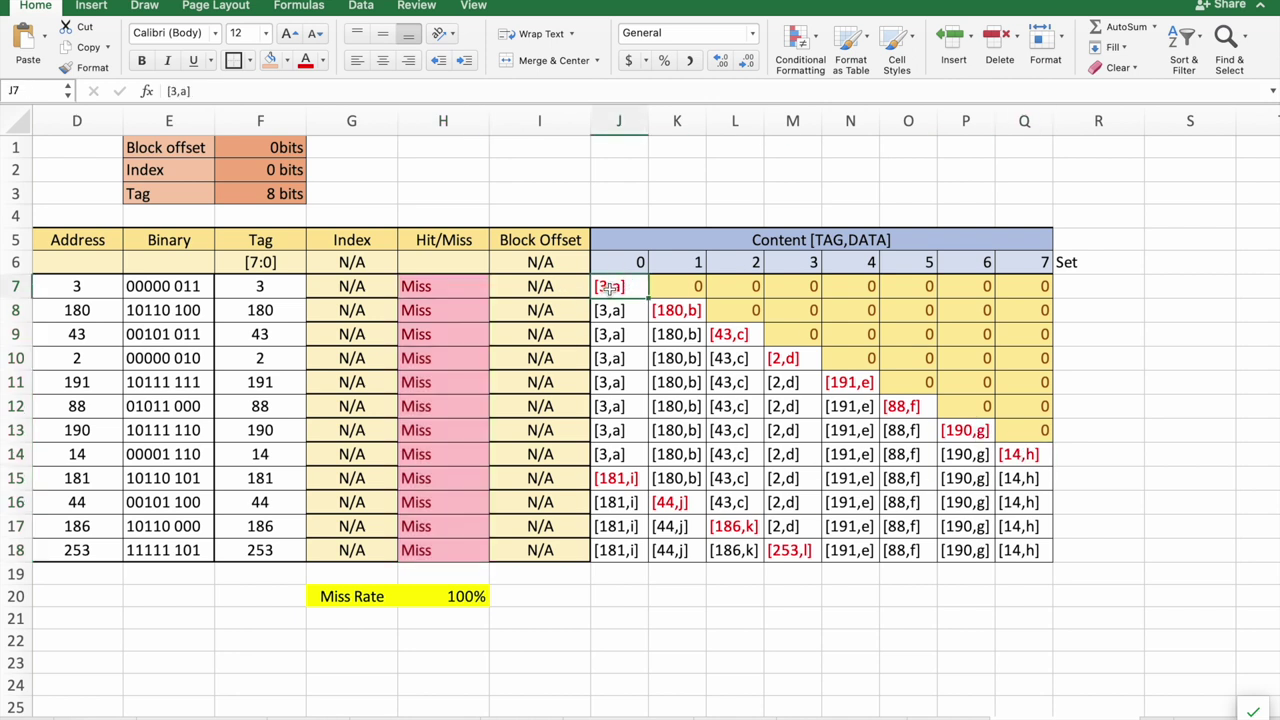
pyautogui.click(608, 478)
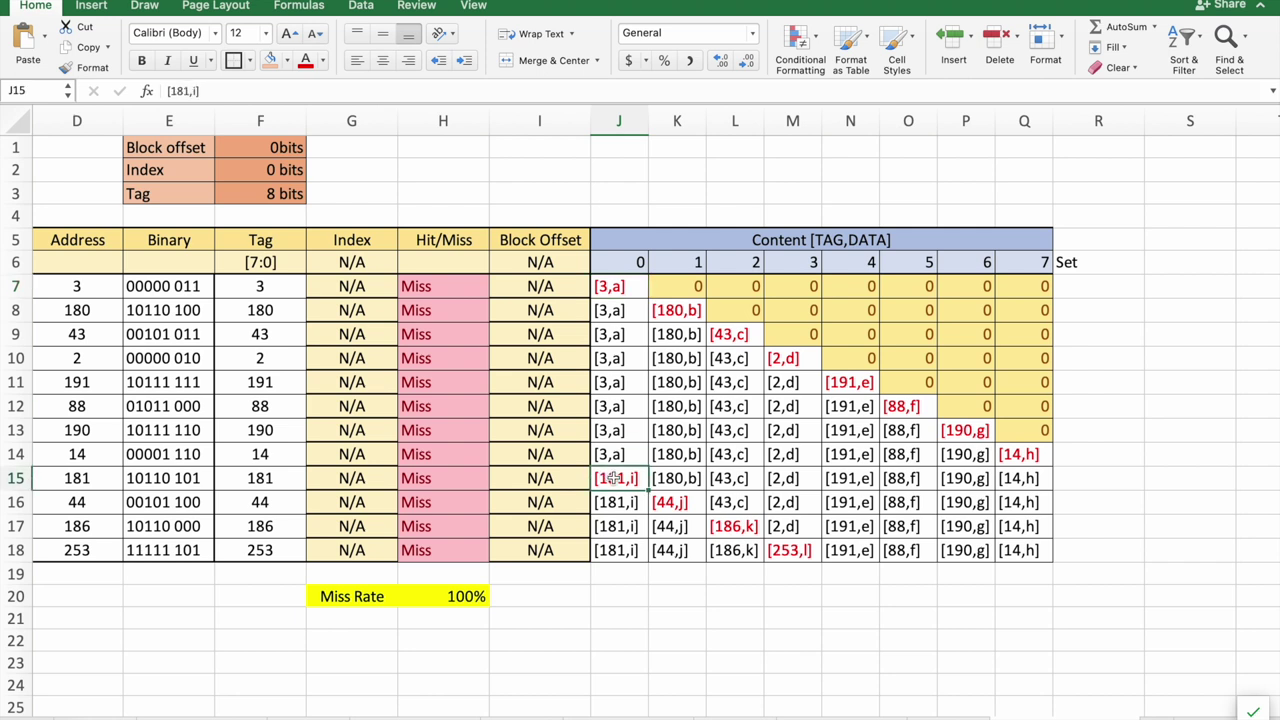
pyautogui.click(681, 504)
pyautogui.click(742, 528)
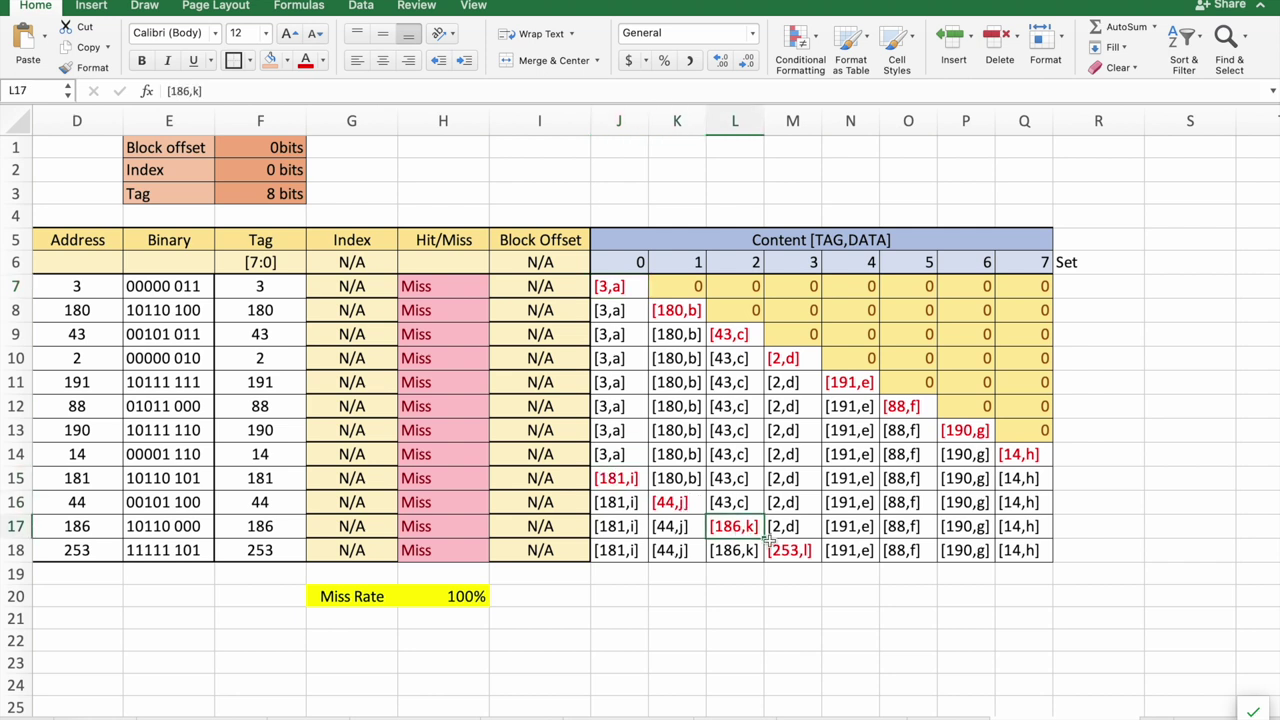
pyautogui.click(776, 548)
# - Go over the replacement entries in J15, K16, L17 and M18 of the fully associative table once more
pyautogui.click(628, 486)
pyautogui.click(657, 496)
pyautogui.click(730, 524)
pyautogui.click(787, 559)
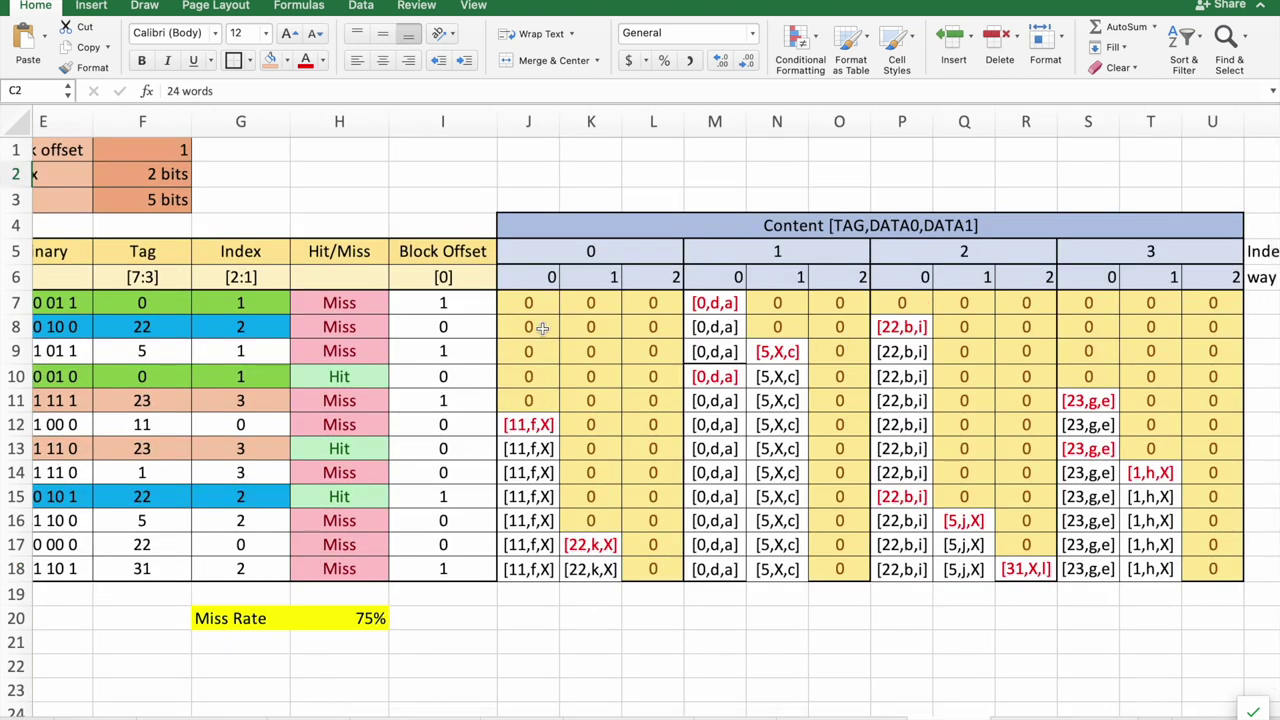
# - Compare the three ways of index 0 in the 3-way table with the fully associative content entries in J7:Q18
pyautogui.click(540, 284)
pyautogui.click(598, 278)
pyautogui.click(660, 277)
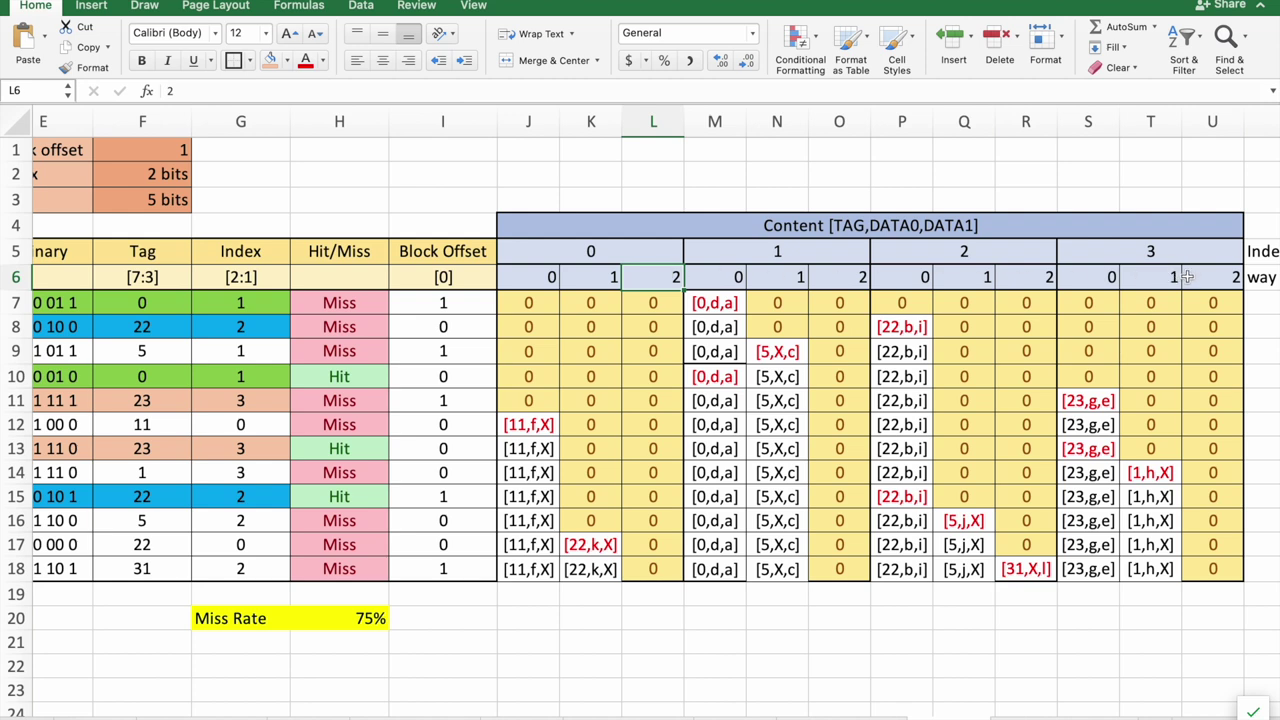
pyautogui.moveTo(530, 252); pyautogui.dragTo(590, 566)
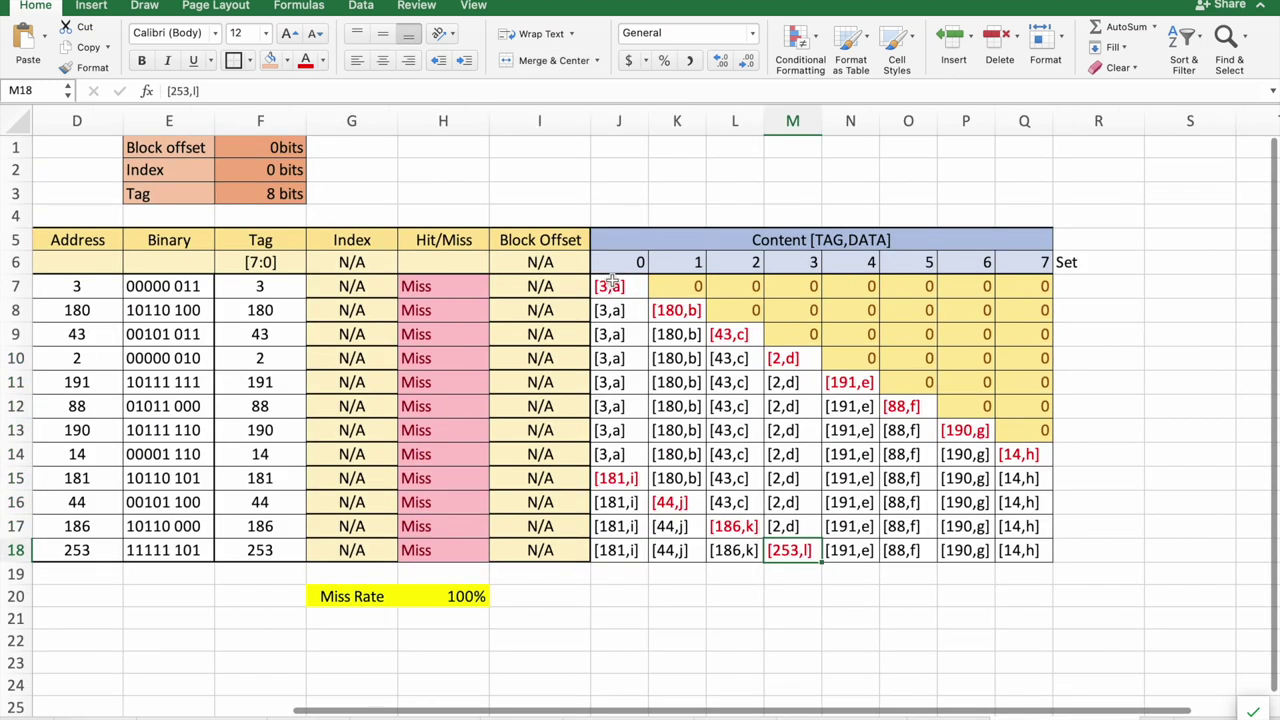
pyautogui.moveTo(613, 282); pyautogui.dragTo(1015, 558)
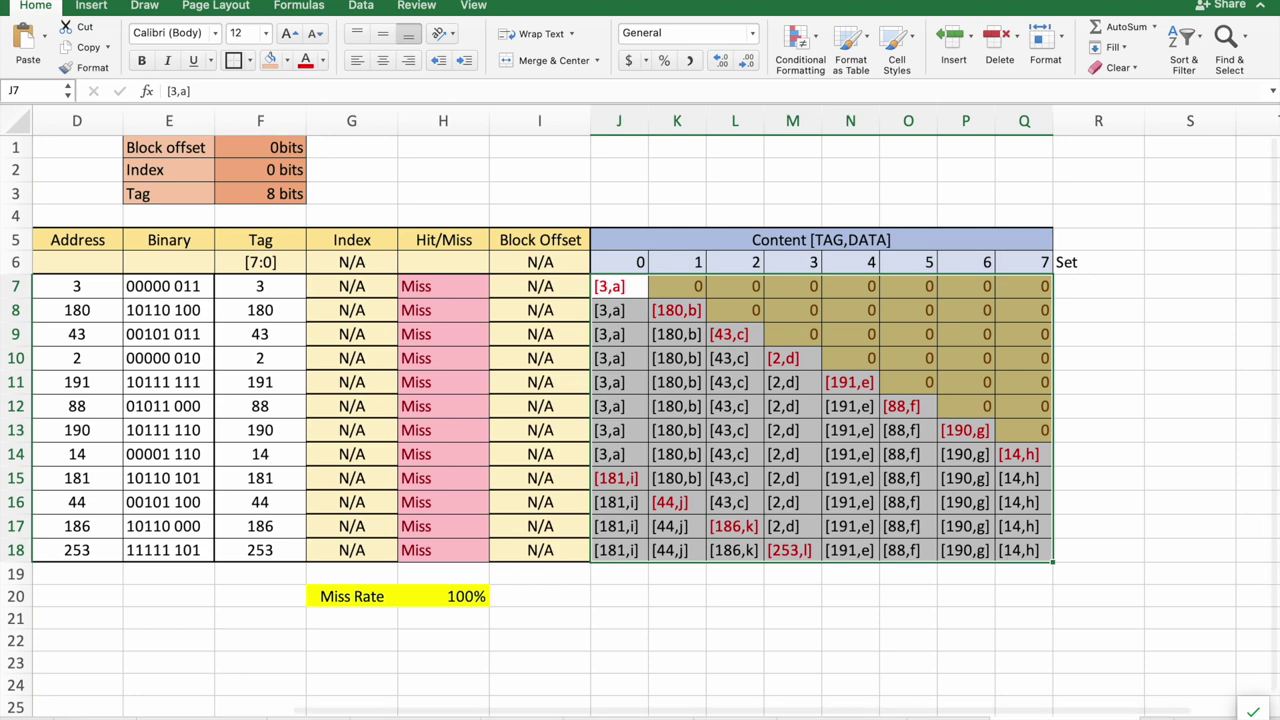
# - Switch to the Memory Associativity sheet and examine the eight-way layout and the four-way cache circuit with its multiplexor
pyautogui.hotkey('ctrl', 'pagedown')
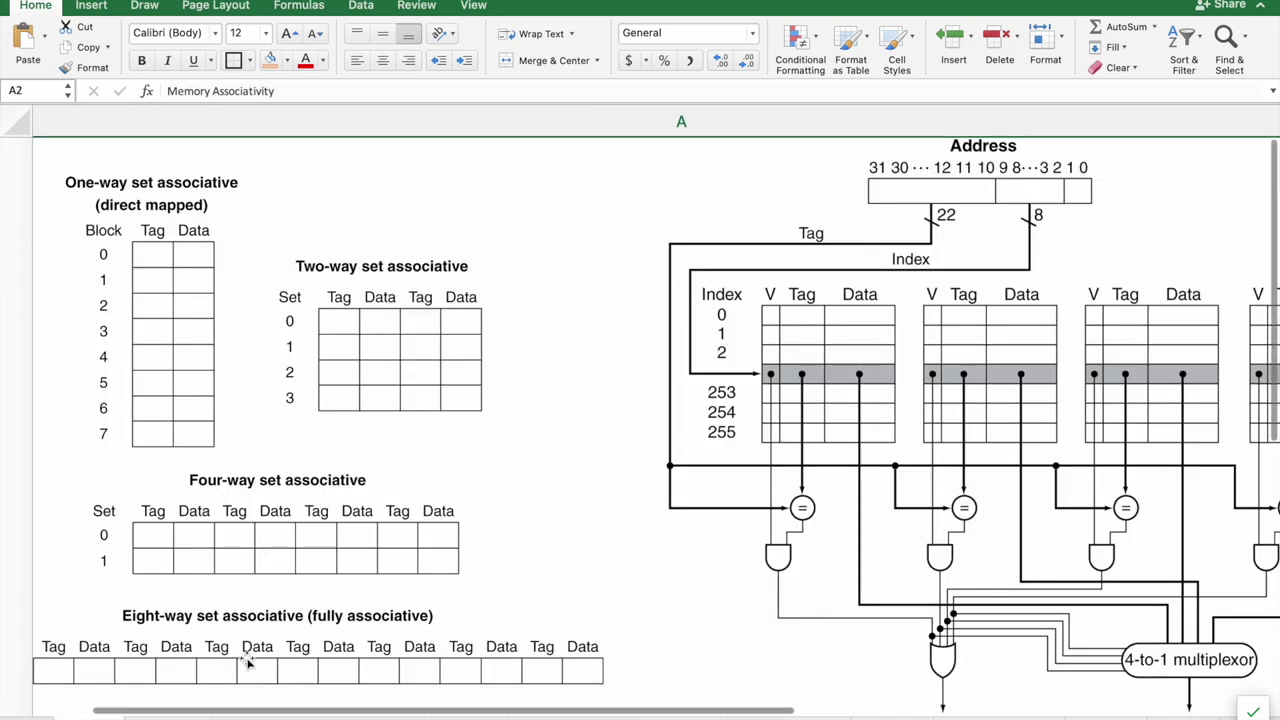
pyautogui.scroll(-3, 680, 569)
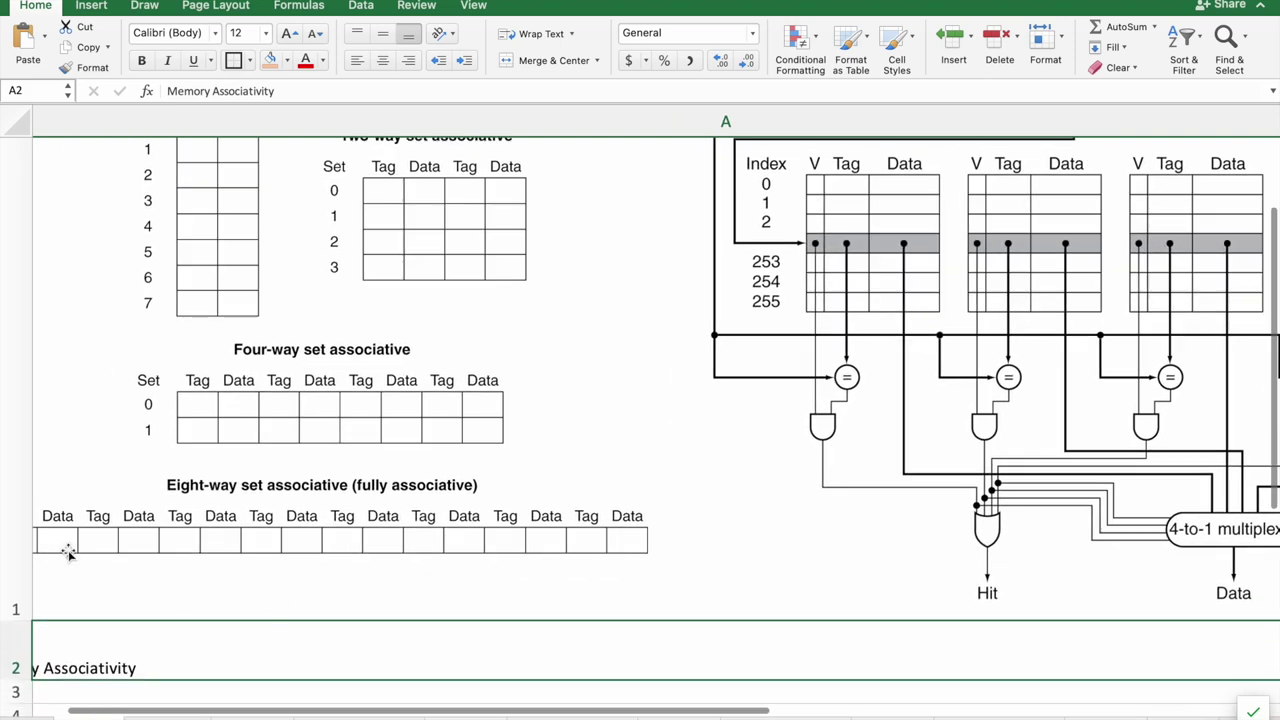
pyautogui.hscroll(5, 631, 594)
pyautogui.scroll(3, 631, 594)
pyautogui.hscroll(1, 653, 598)
pyautogui.scroll(-1, 653, 598)
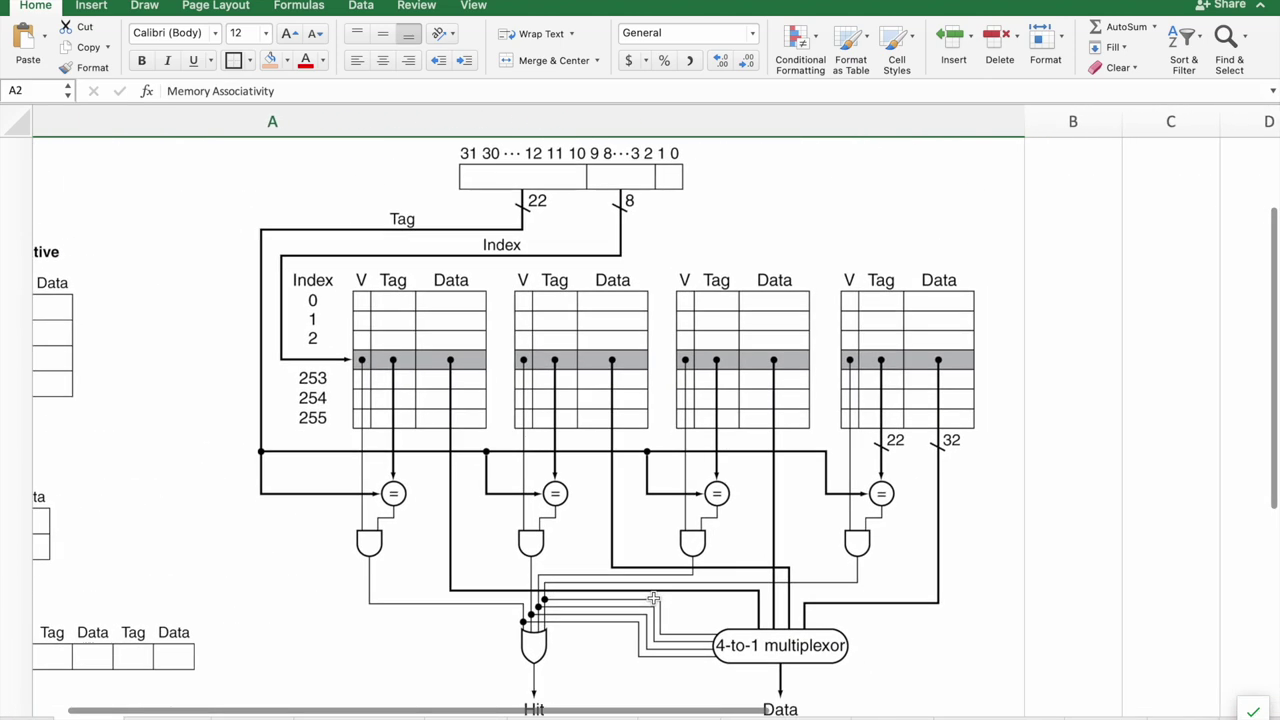
# - Return to the fully associative table and review its parameters, bit fields and Content section
pyautogui.moveTo(1200, 705)
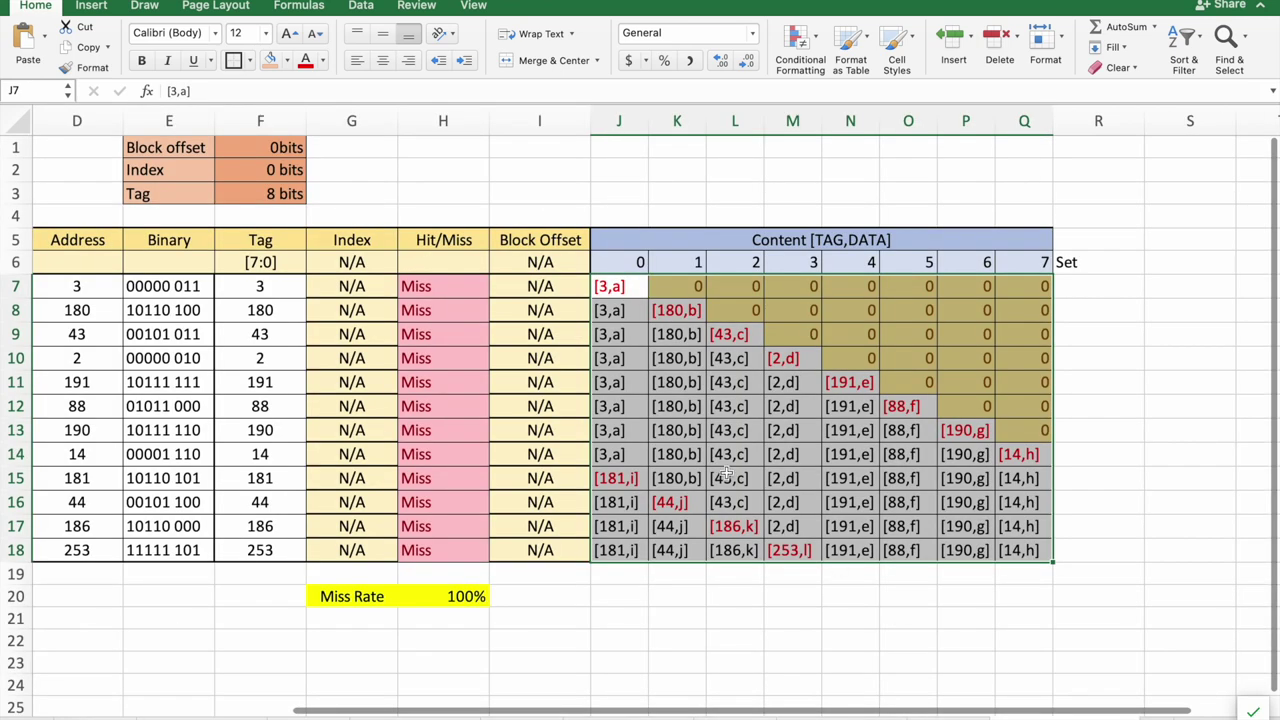
pyautogui.hscroll(-5, 727, 473)
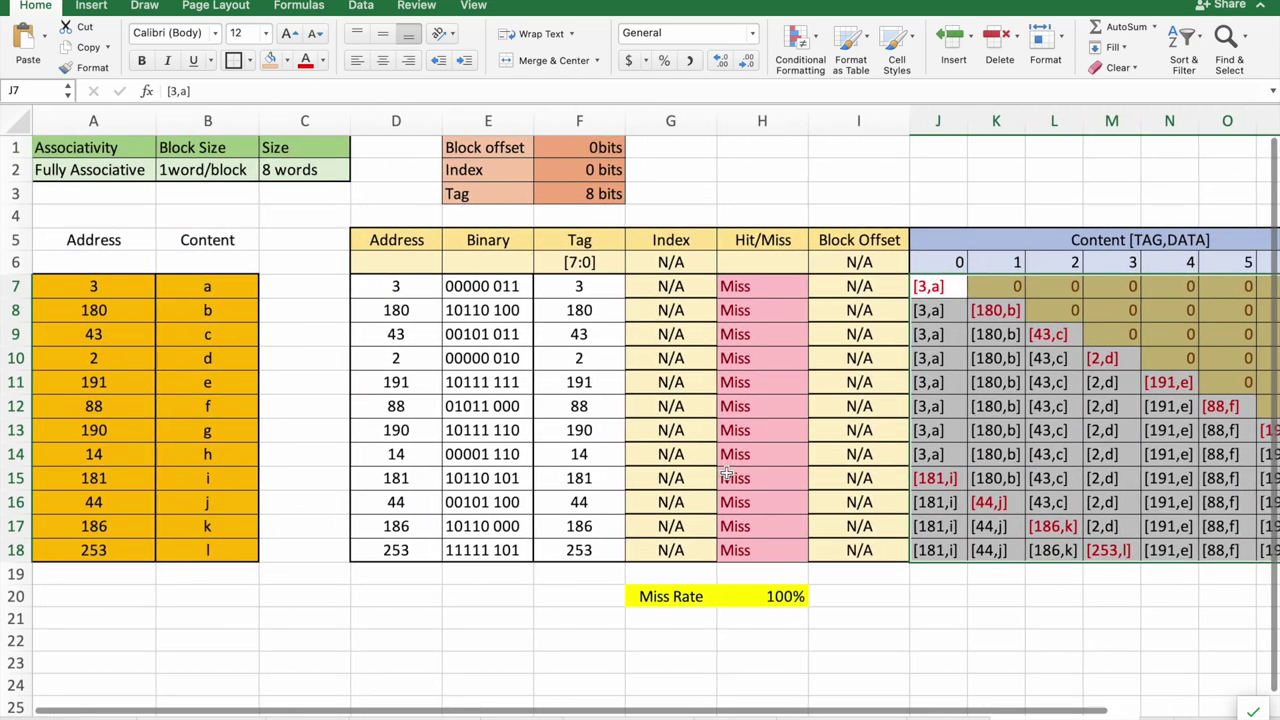
pyautogui.hscroll(4, 727, 473)
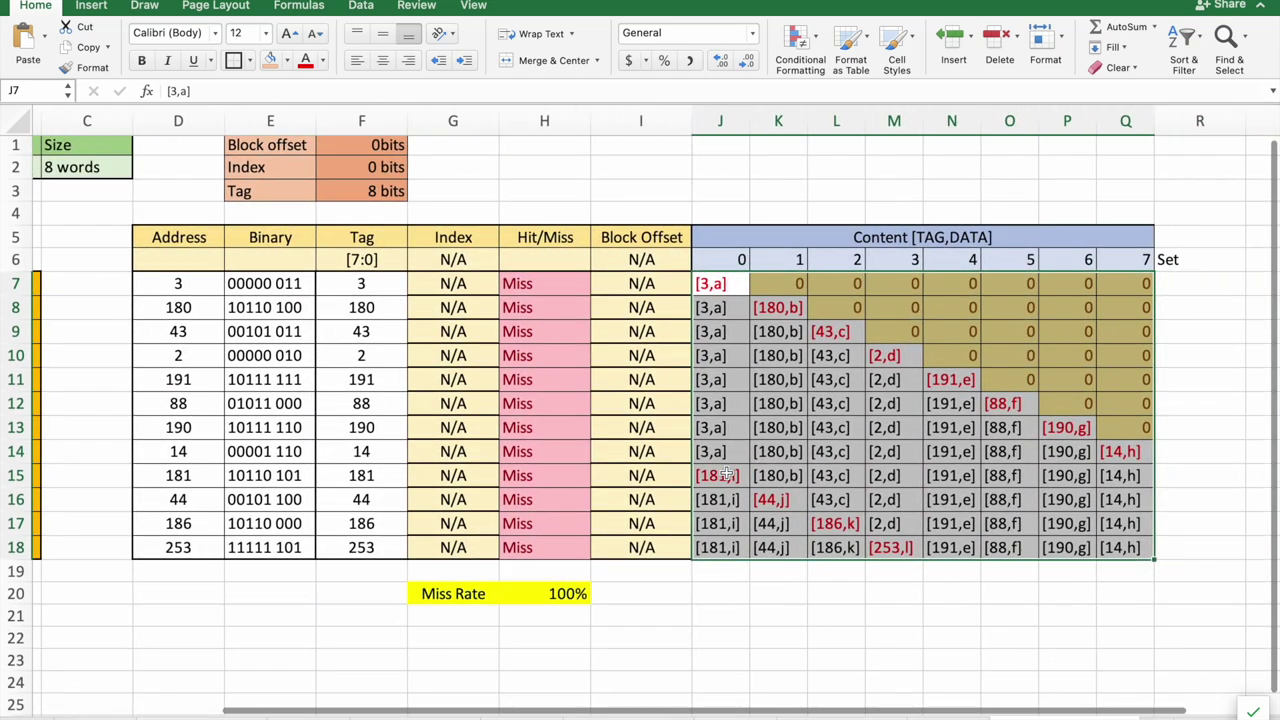
pyautogui.hscroll(-3, 727, 475)
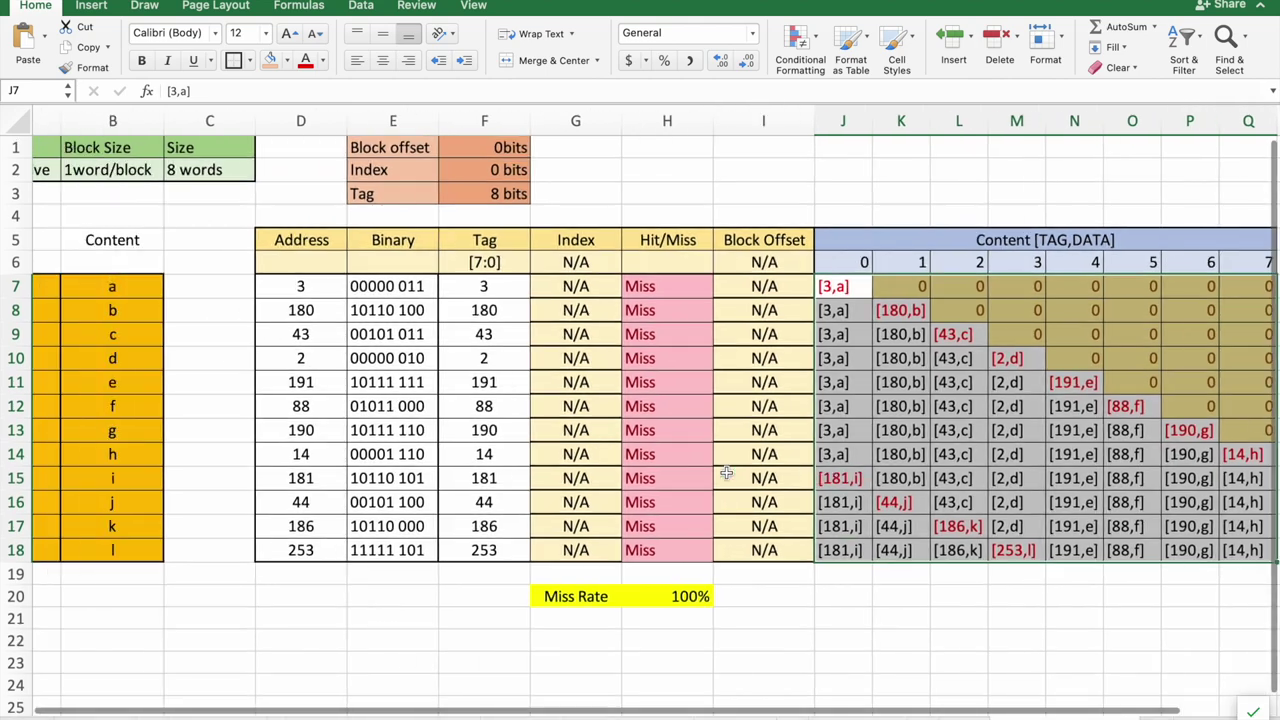
pyautogui.hscroll(-2, 727, 473)
pyautogui.hscroll(1, 727, 473)
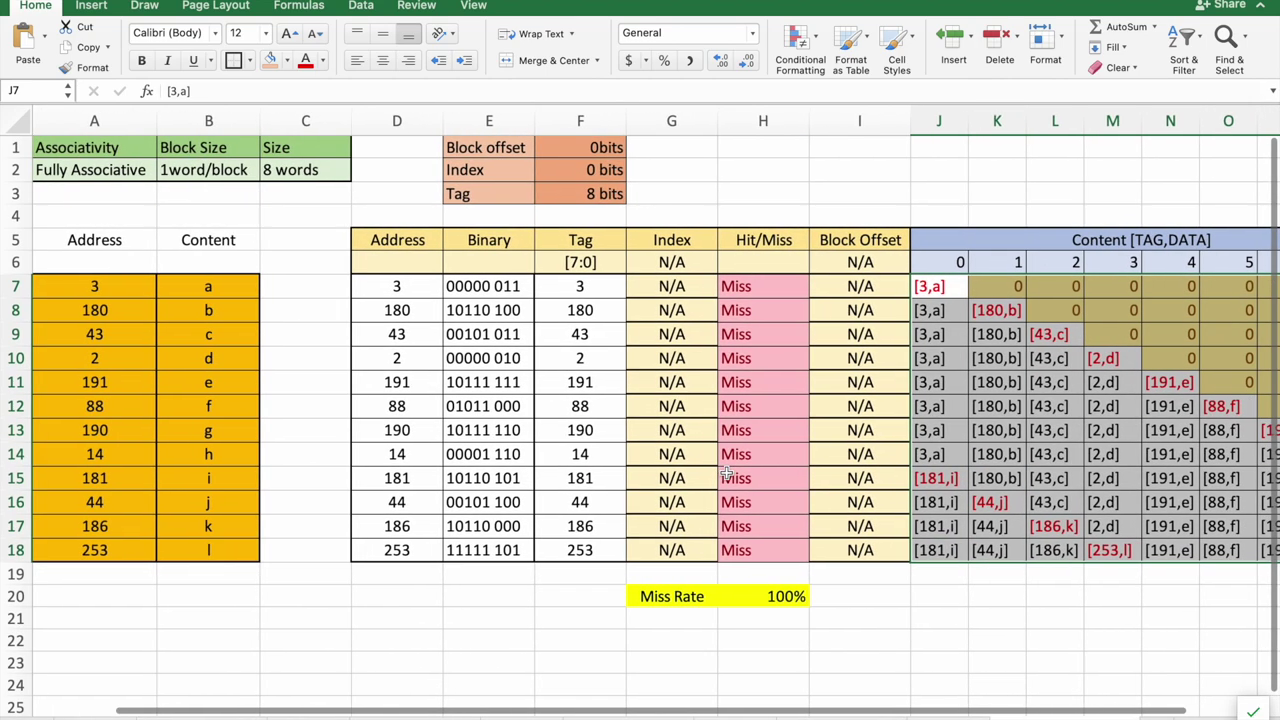
pyautogui.hscroll(3, 727, 475)
pyautogui.hscroll(2, 727, 475)
pyautogui.hscroll(-4, 727, 475)
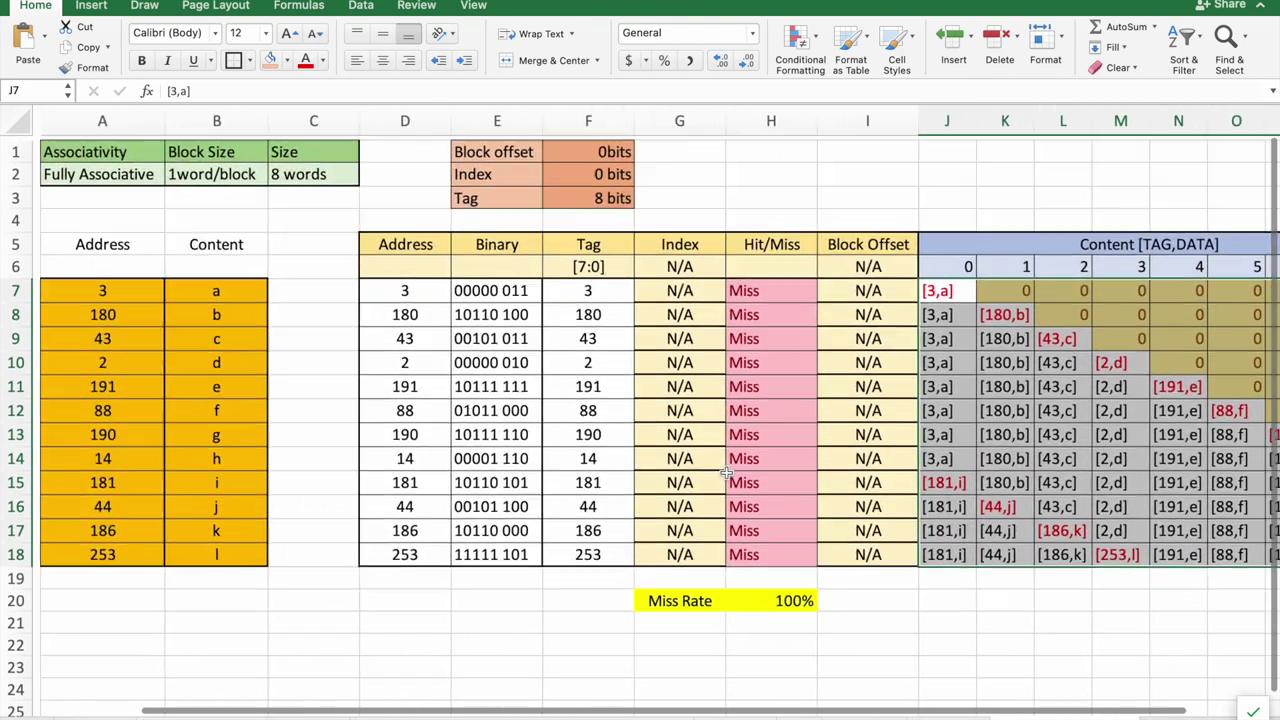
pyautogui.hscroll(1, 727, 473)
pyautogui.hscroll(1, 727, 473)
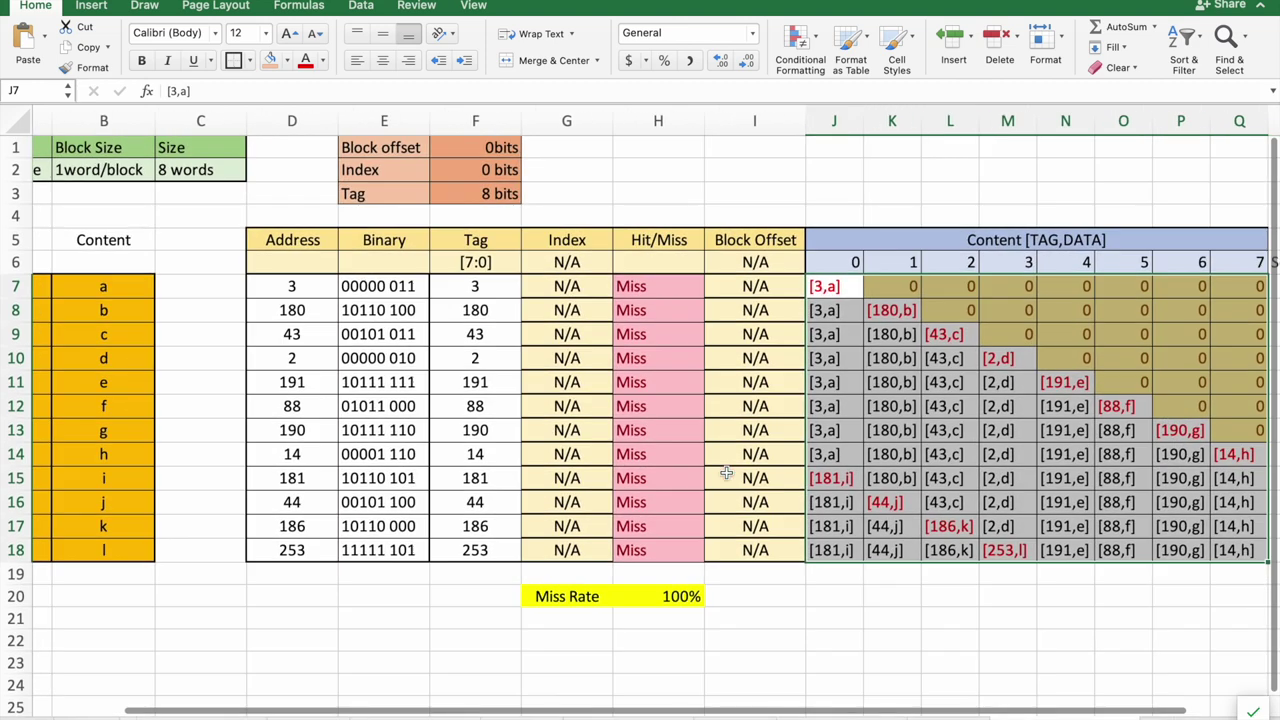
pyautogui.hscroll(3, 727, 473)
pyautogui.hscroll(-6, 727, 473)
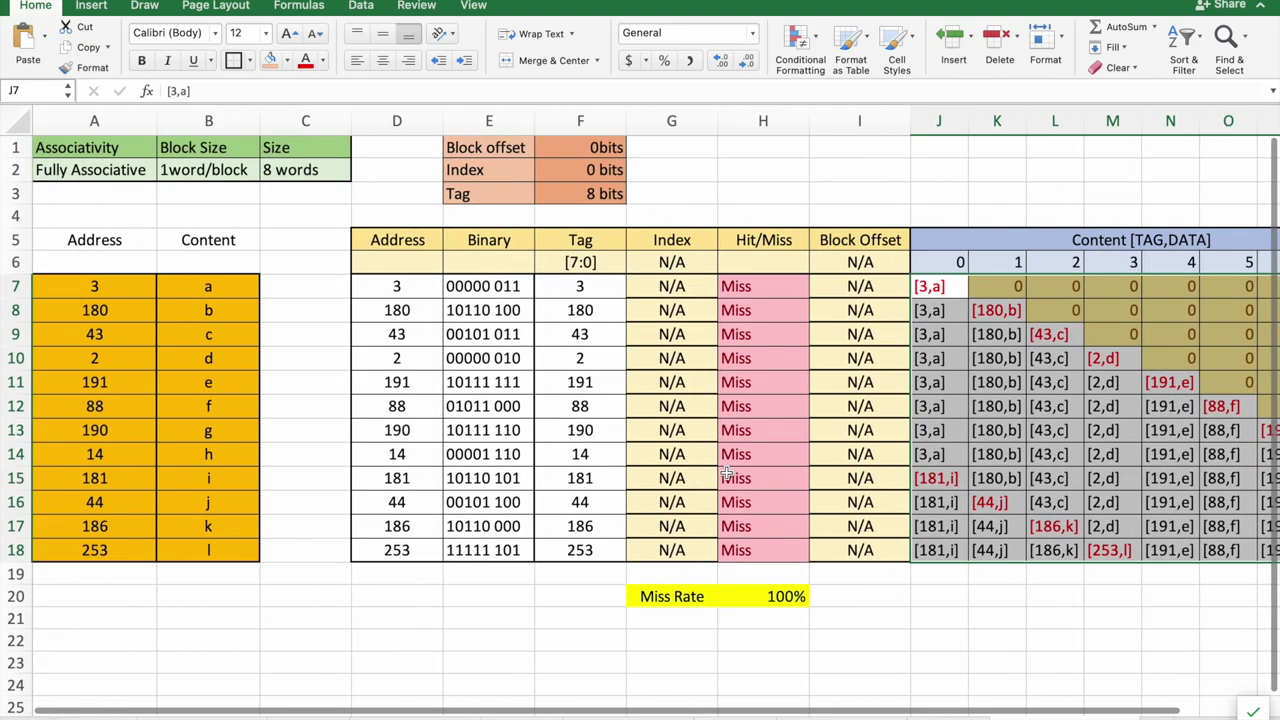
pyautogui.hscroll(2, 727, 473)
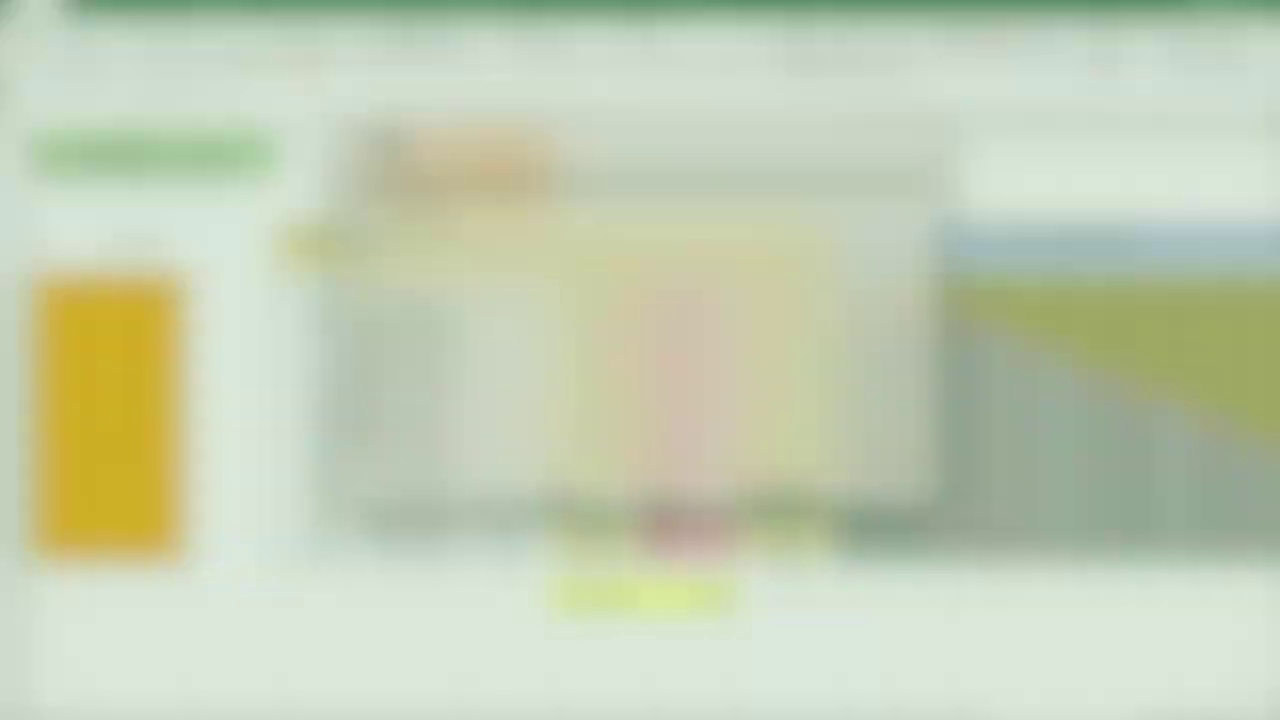